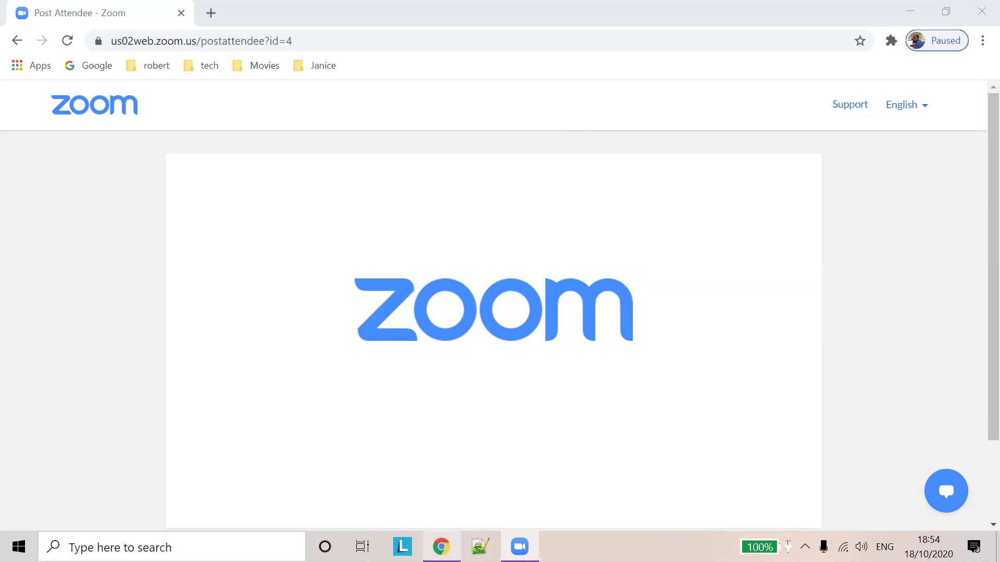
Step: Launch Excel from Windows search with 'excel' and create a new blank workbook
click(156, 548)
text(excel)
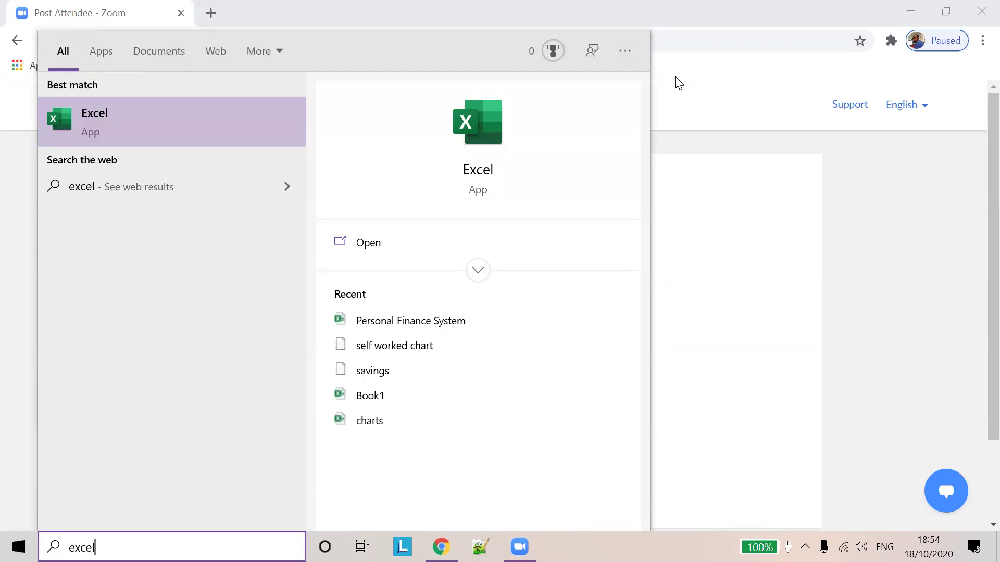
key(Return)
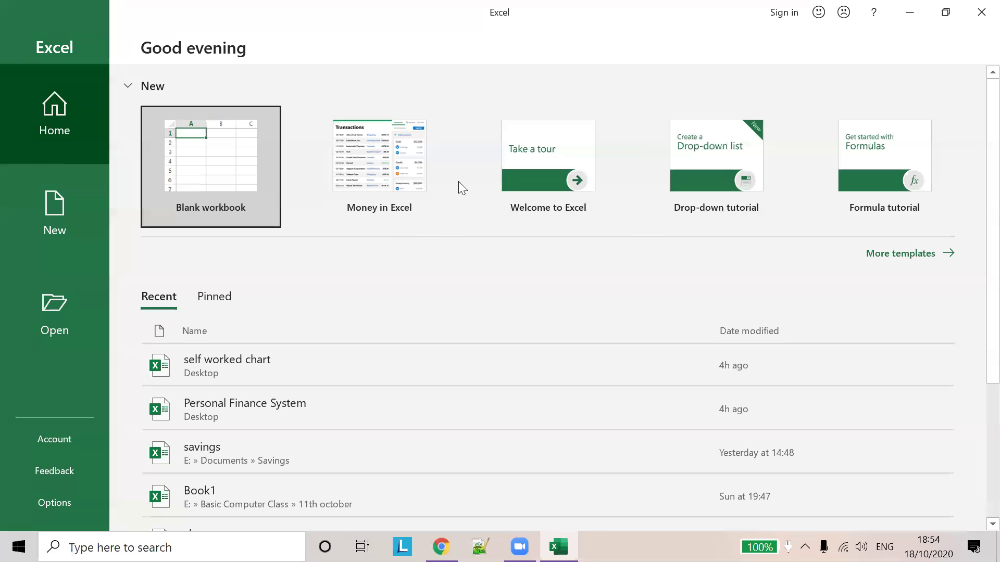
double_click(206, 160)
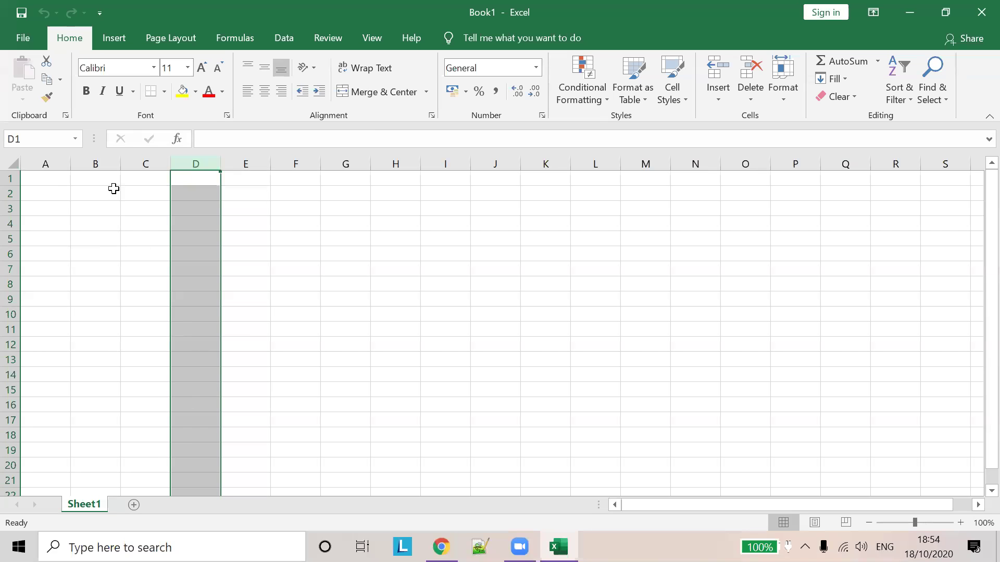
Step: Enter the title 'Personal finance' in A1 and fit column A to it
click(47, 179)
text(Personal finance)
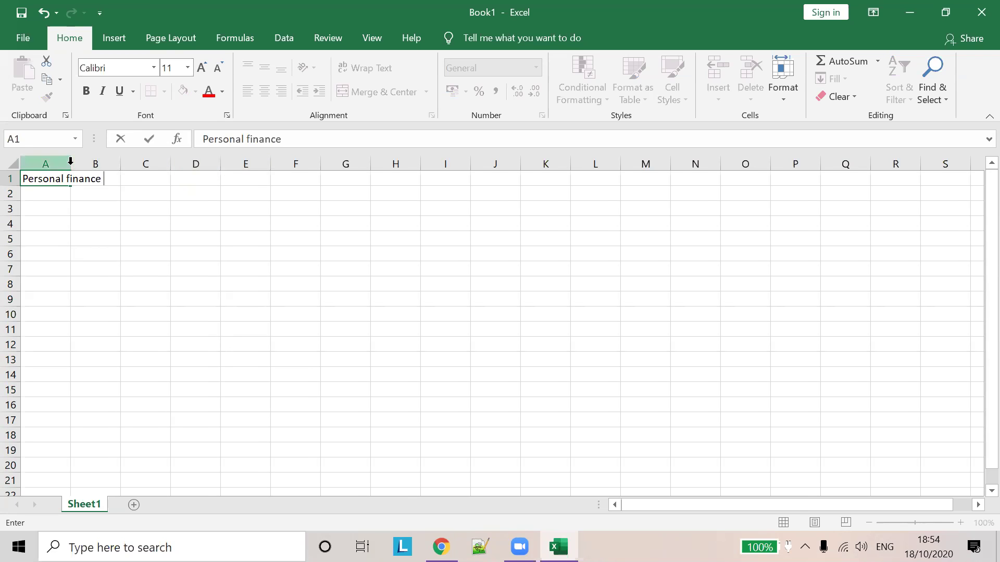
click(70, 161)
double_click(70, 161)
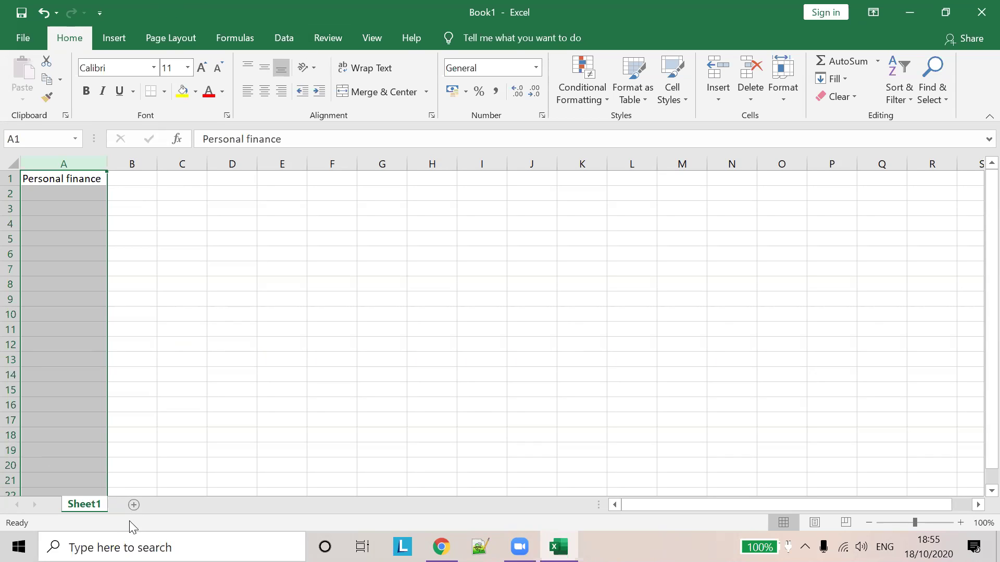
Step: Rename Sheet1 to 'Income'
double_click(86, 506)
text(Income)
key(Return)
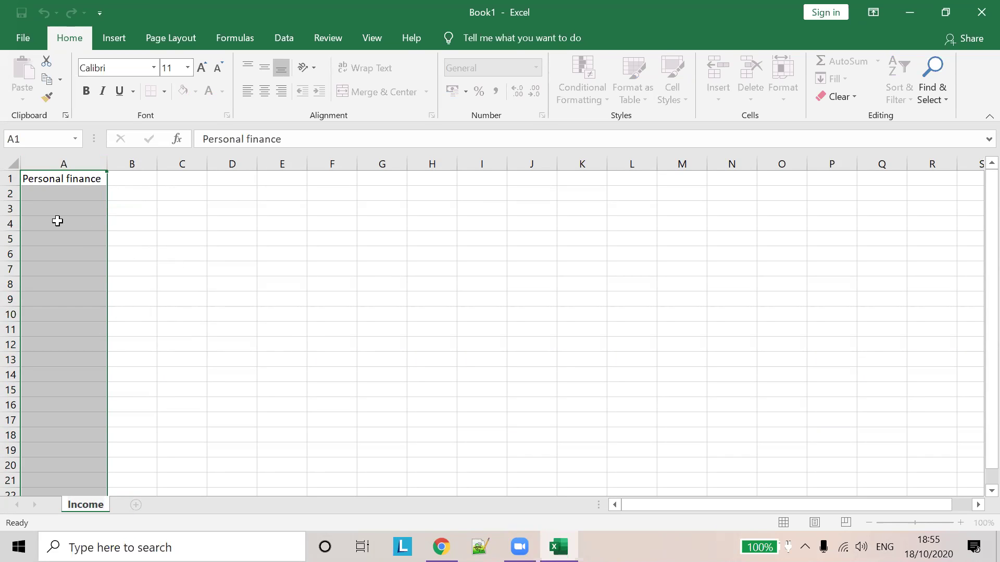
Step: Enter 'Projected Monthly Income' in A3 and fit column A to it
click(40, 209)
text(Projected Monthly Income)
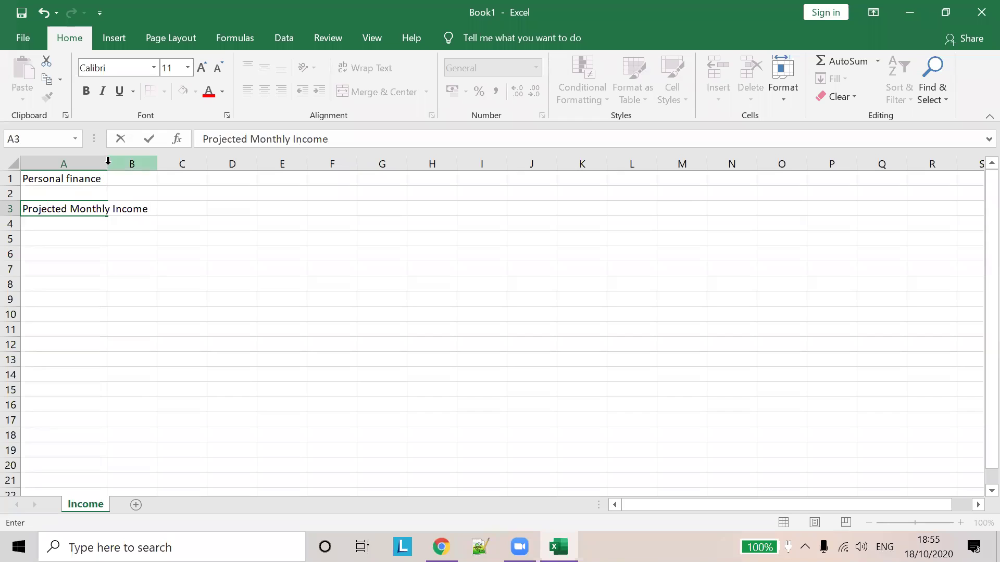
double_click(107, 163)
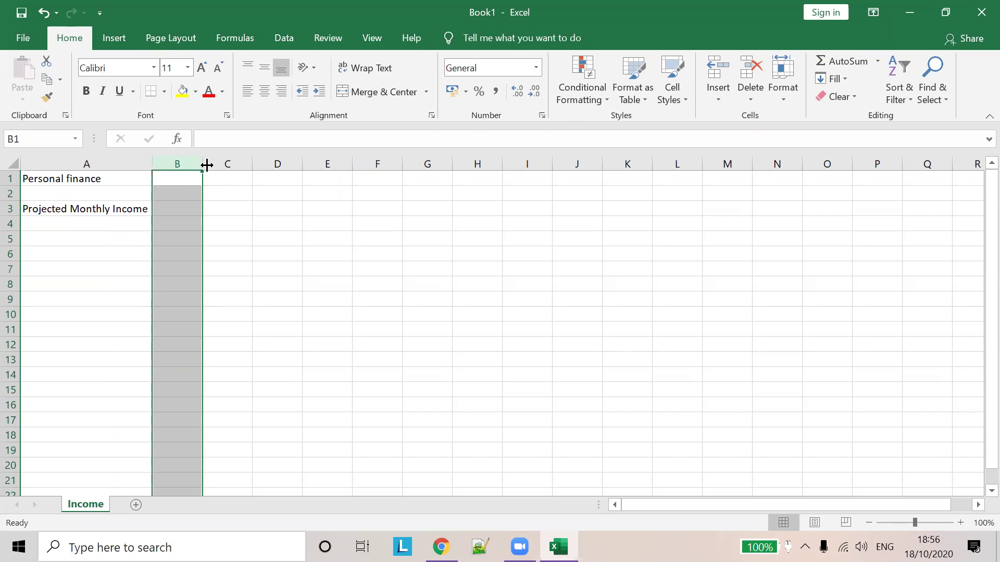
Step: Enter the header 'S/N' in A4
click(202, 161)
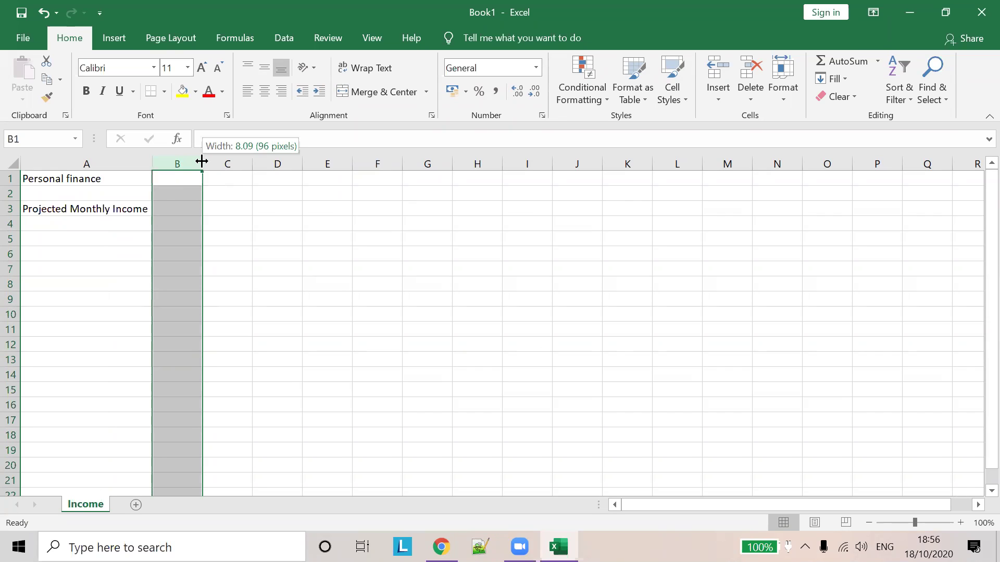
click(204, 166)
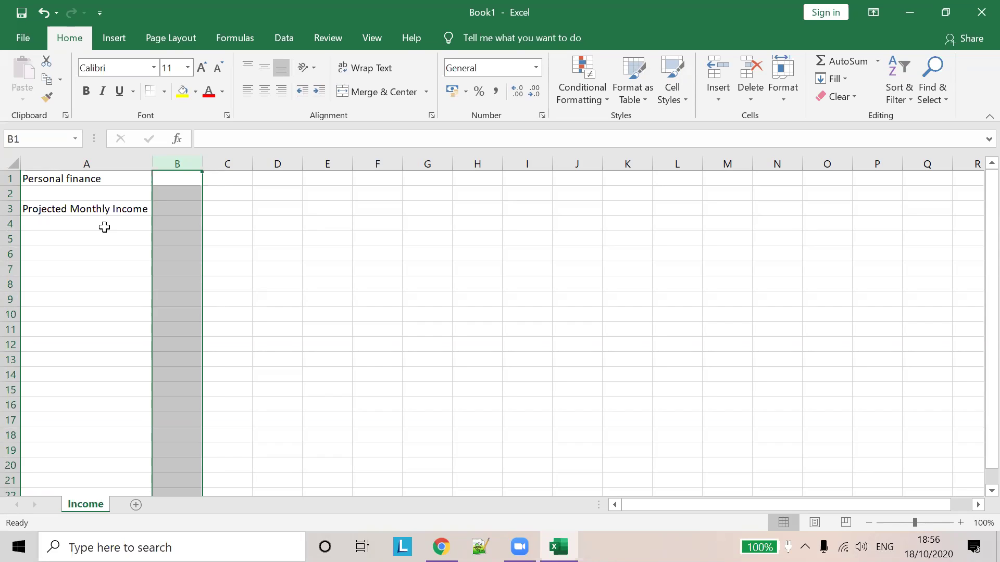
click(104, 227)
text(S7N)
key(BackSpace)
key(BackSpace)
text(7n)
key(BackSpace)
key(BackSpace)
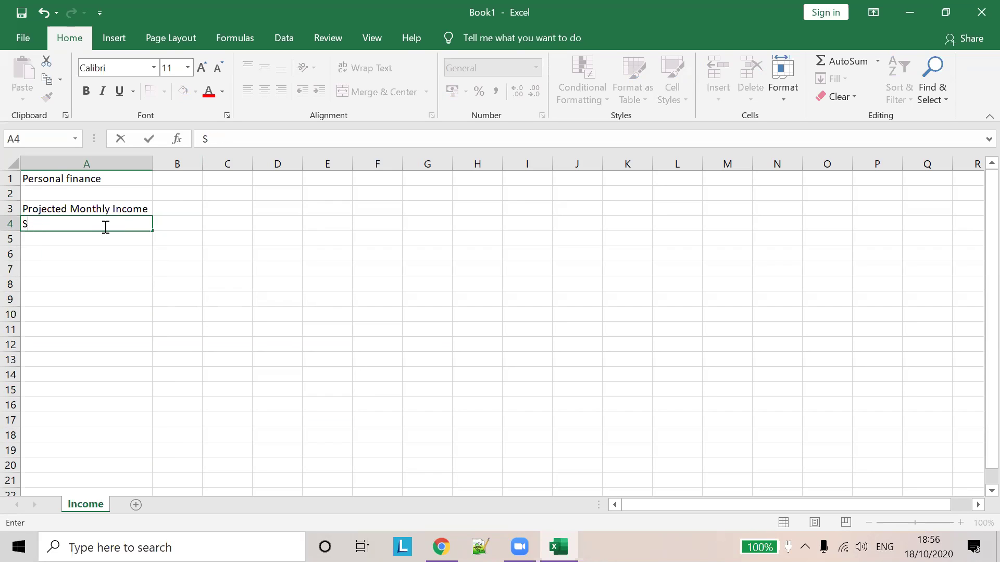
text(/N)
click(187, 222)
Step: Enter the header 'Description' in B4, correcting its typo
text(D)
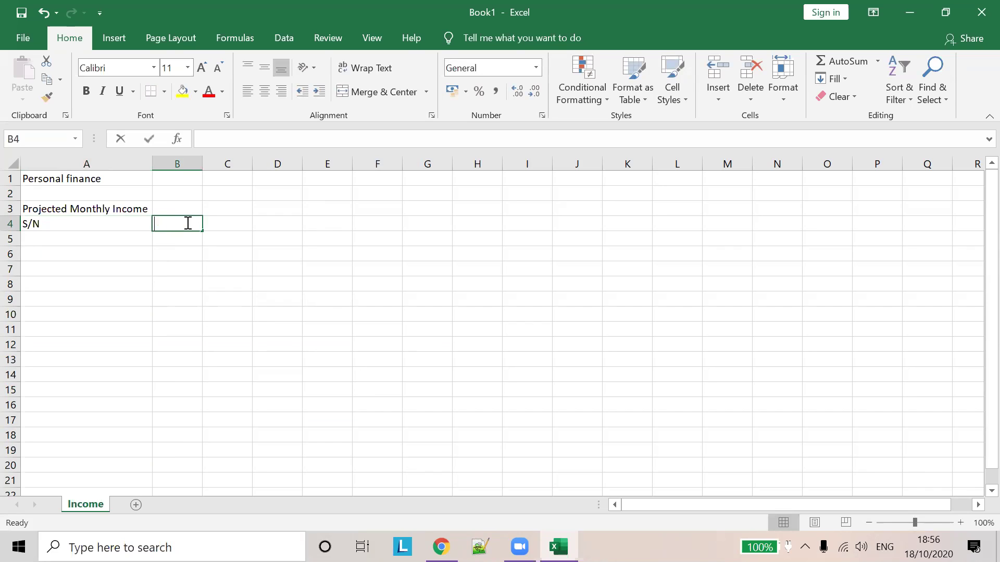
text(escxription)
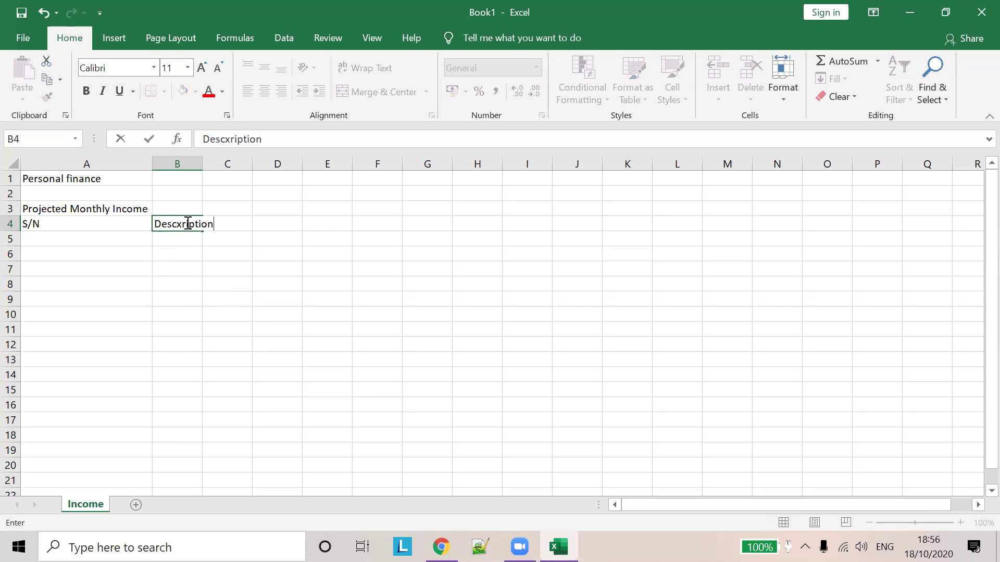
click(225, 139)
key(BackSpace)
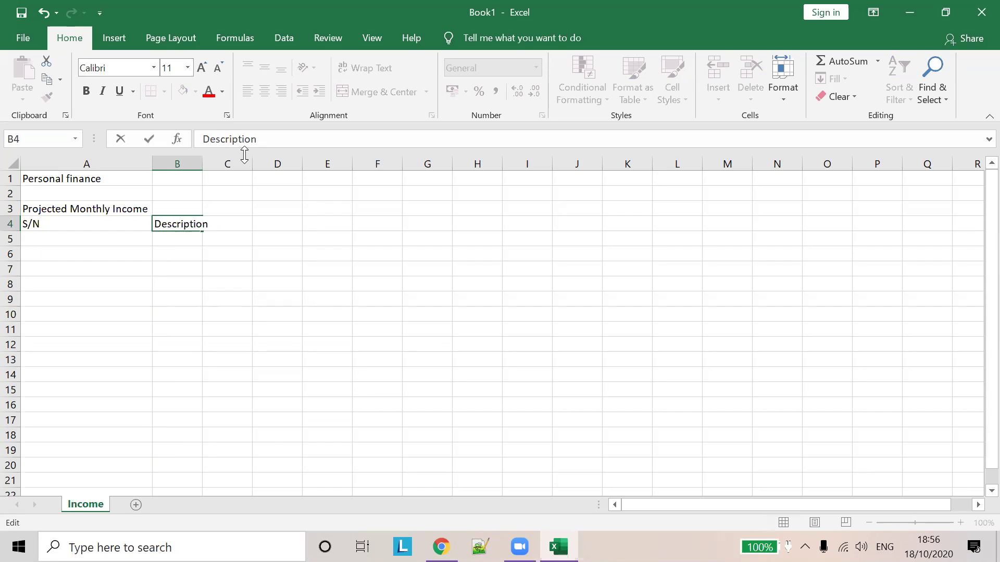
click(229, 219)
click(252, 223)
Step: Enter 'Amount in SGD' in C4 and fit column B to 'Description'
click(231, 226)
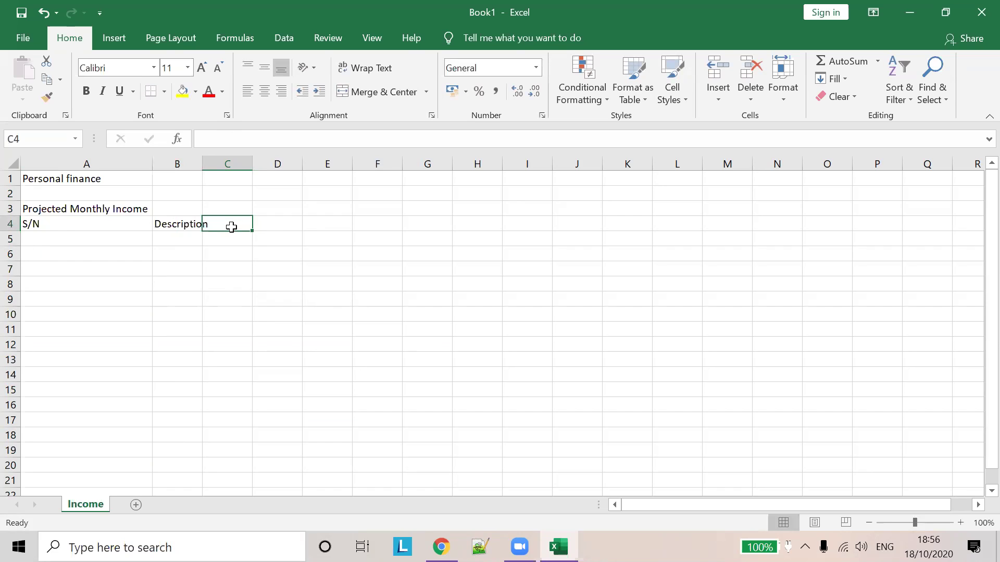
text(Amount in SGD)
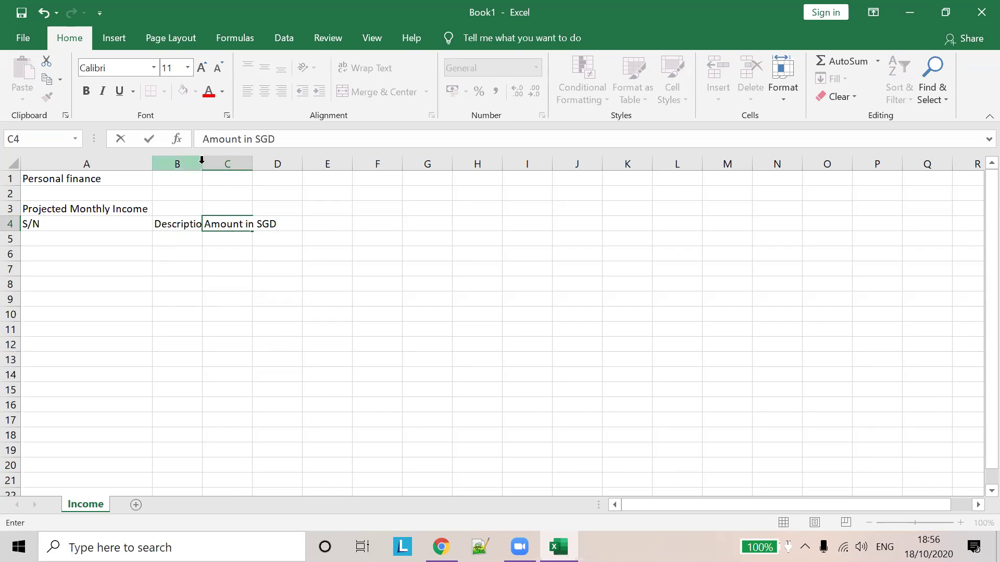
click(197, 163)
double_click(203, 163)
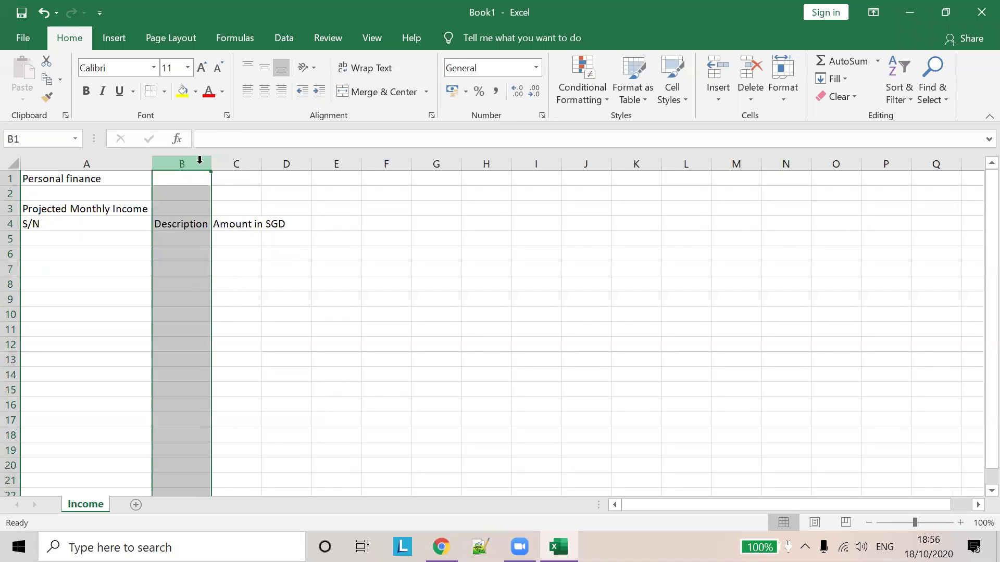
Step: Number the income rows 1, 2 and 3 in A5:A7
click(91, 238)
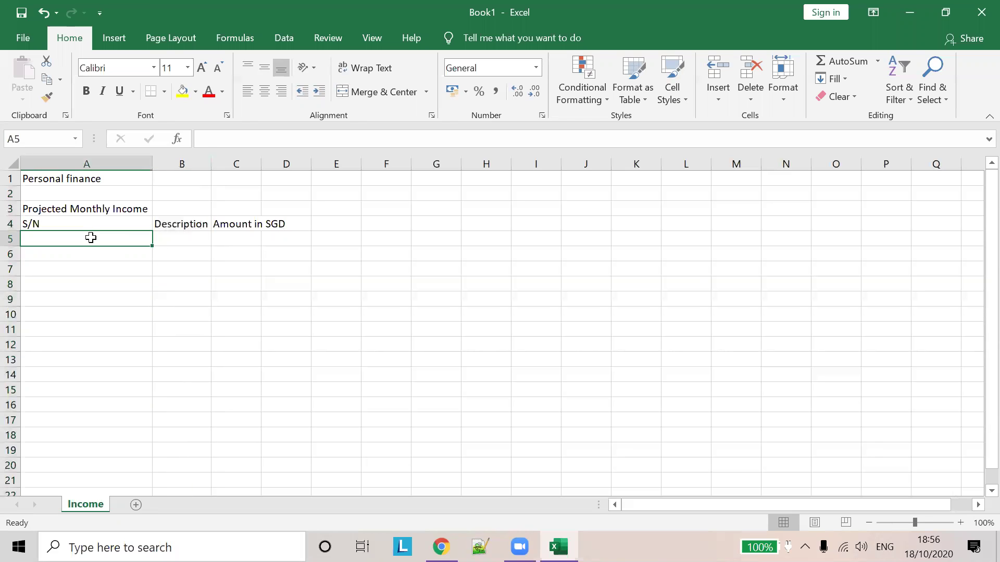
text(1)
key(Return)
text(2)
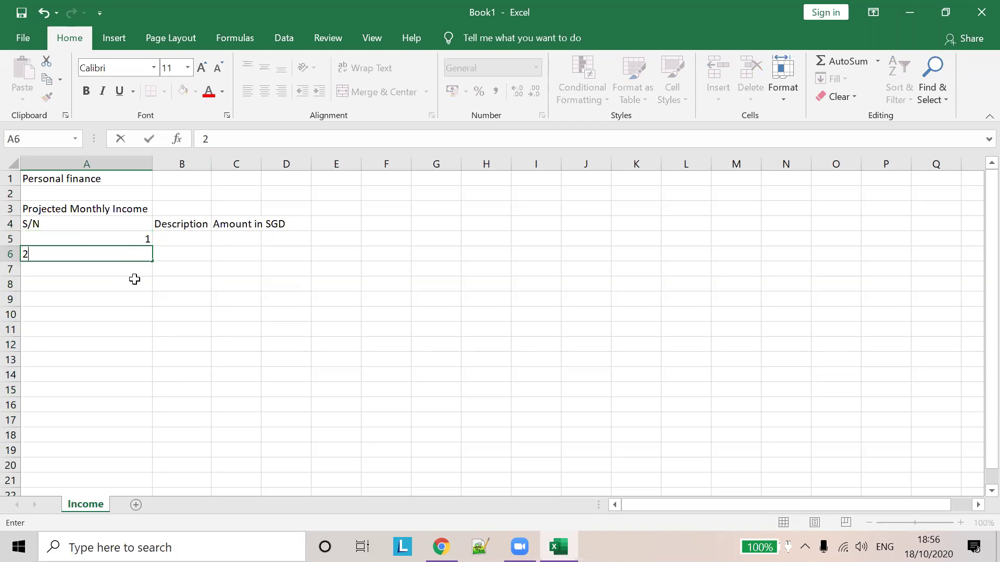
key(Return)
text(3)
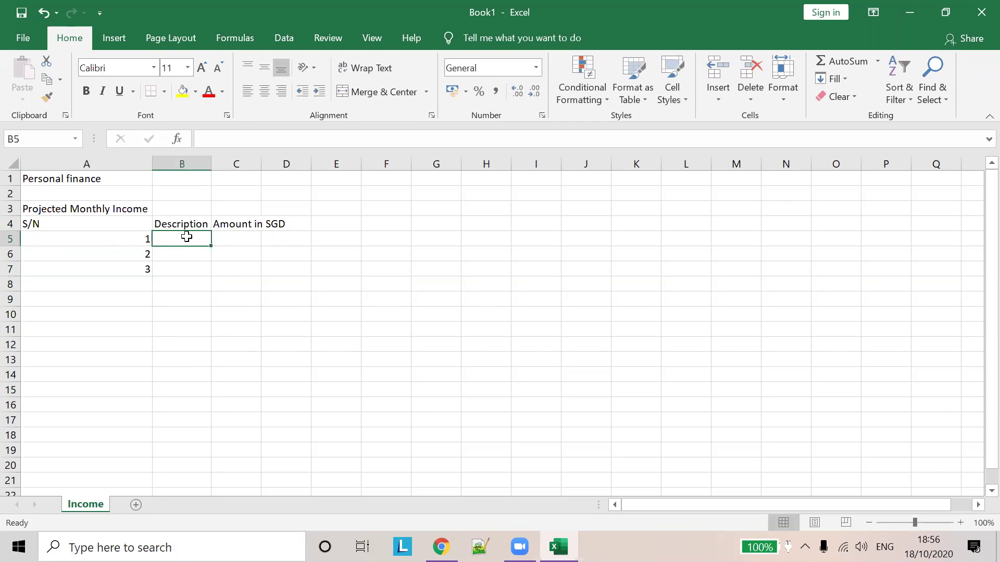
Step: Enter the descriptions Salary, Freelance works and Others in B5:B7
text(Salary)
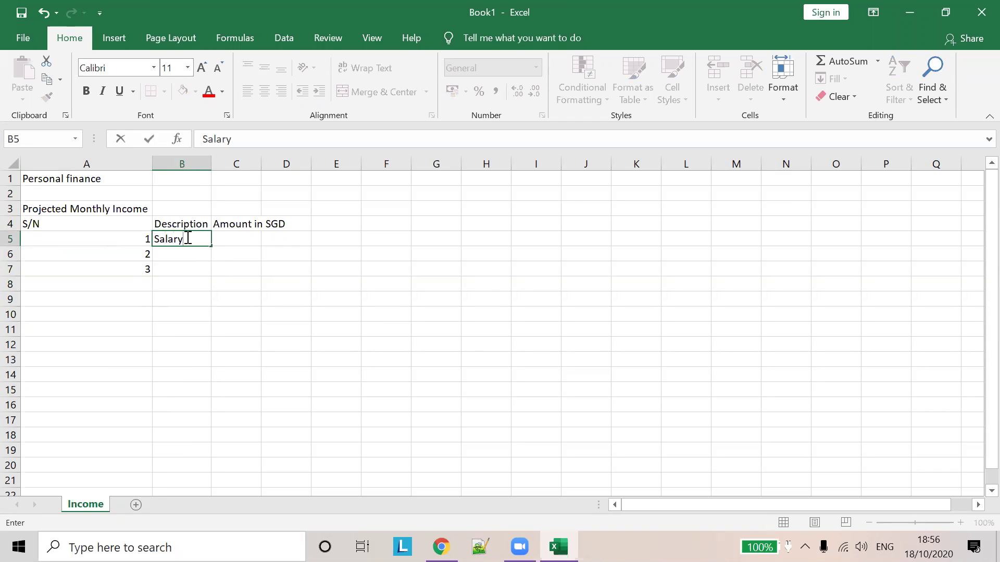
key(Return)
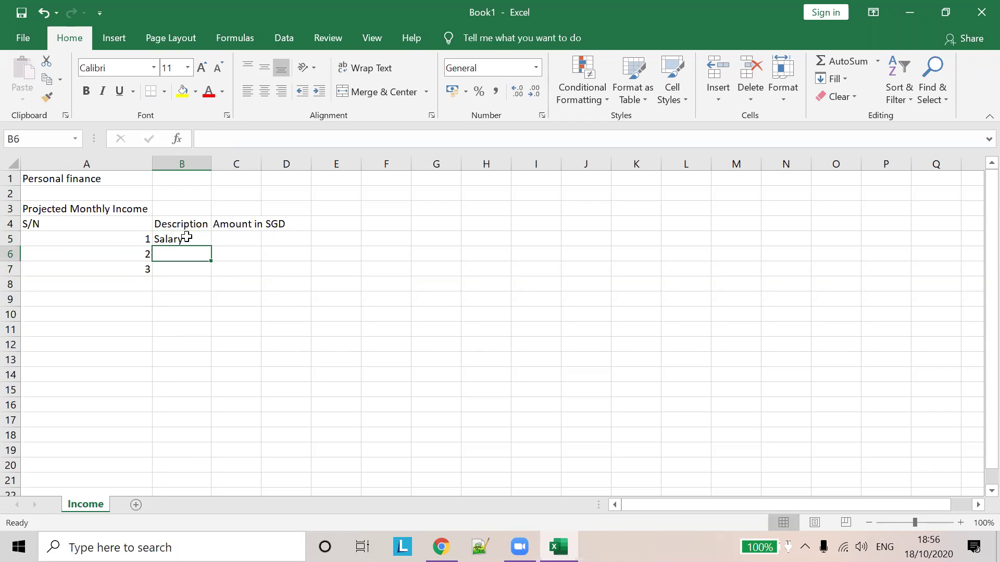
text(Freelance)
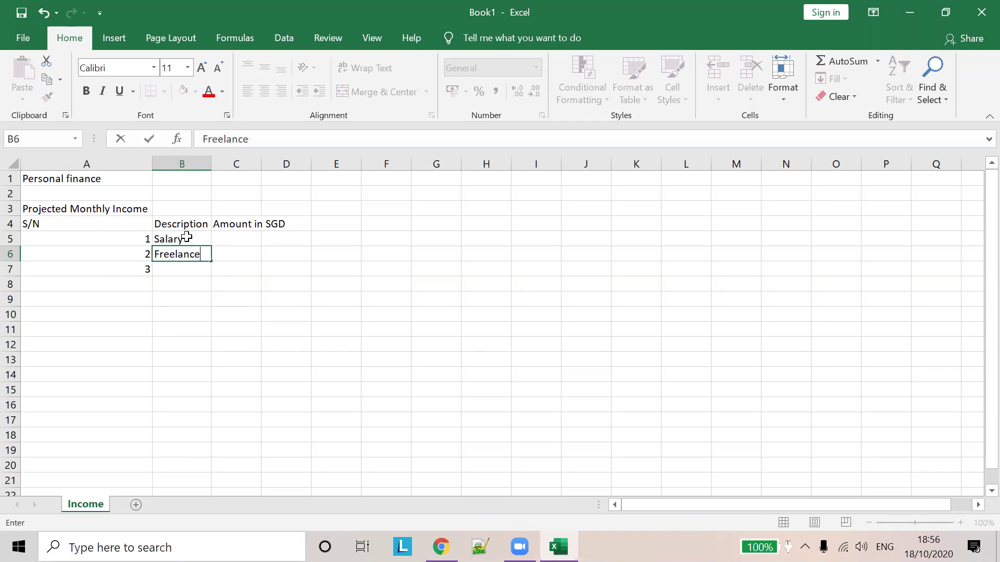
text( works)
key(Return)
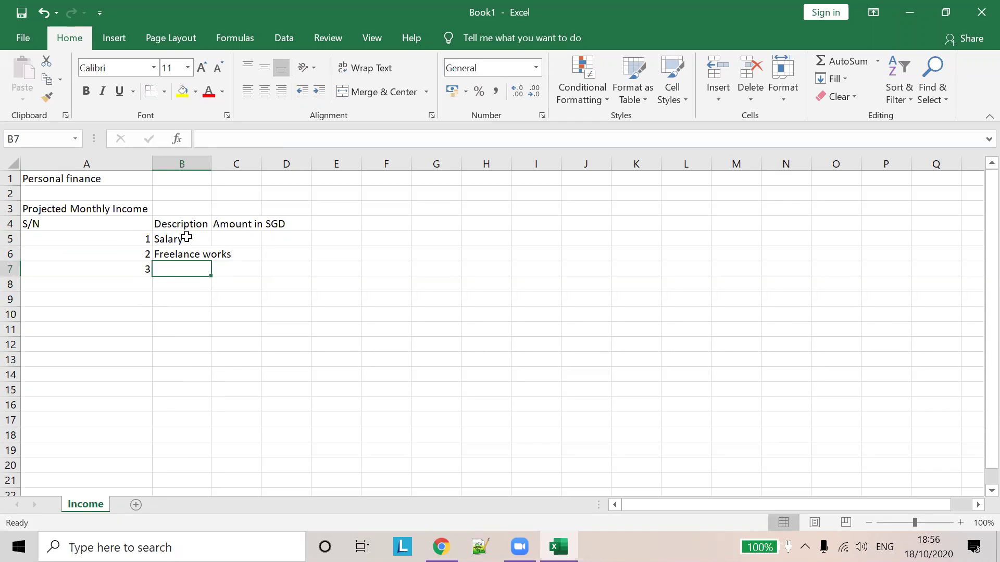
text(Others)
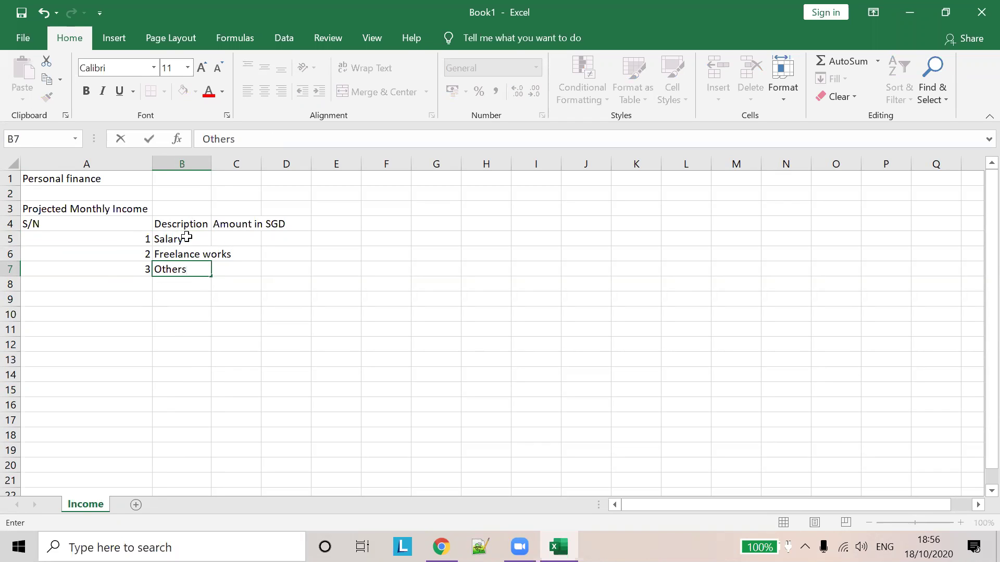
key(Right)
Step: Enter the amounts 600, 250 and 180 in C5:C7
key(Up)
key(Up)
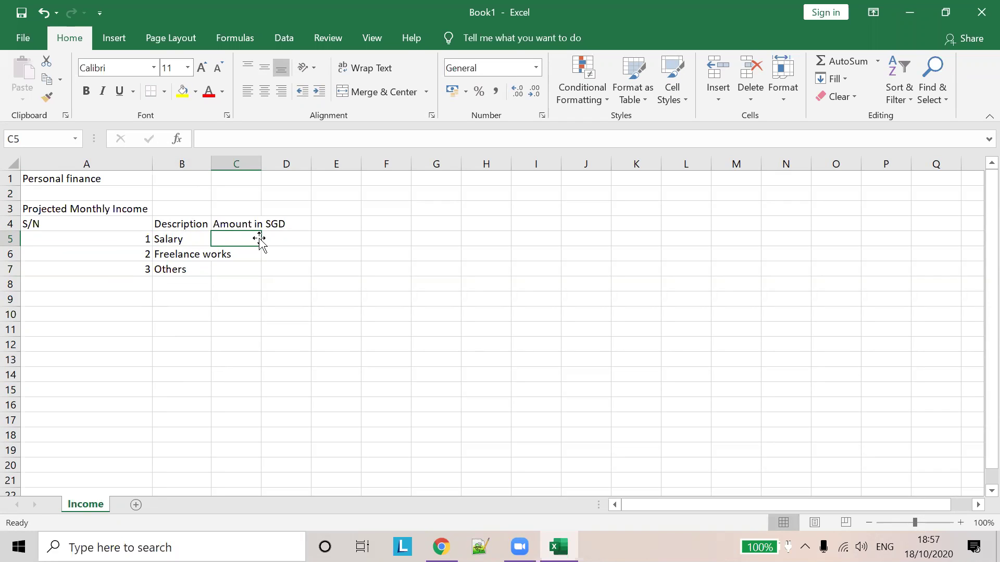
text(600)
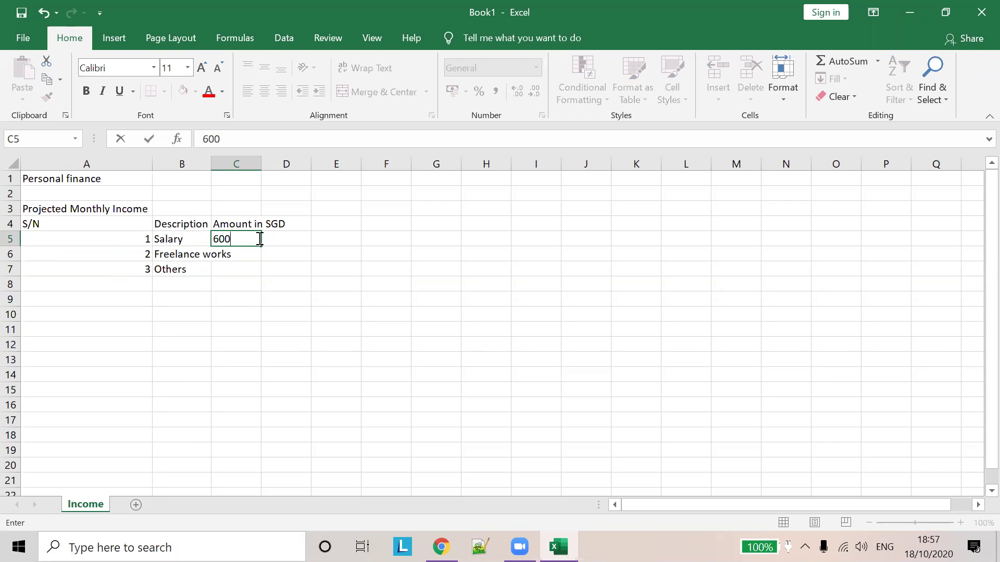
key(Return)
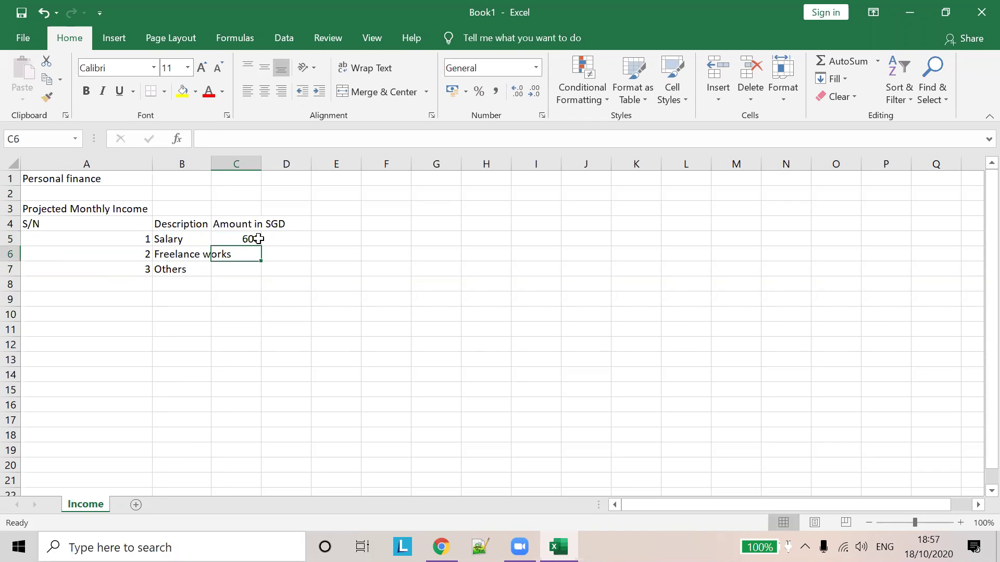
text(250)
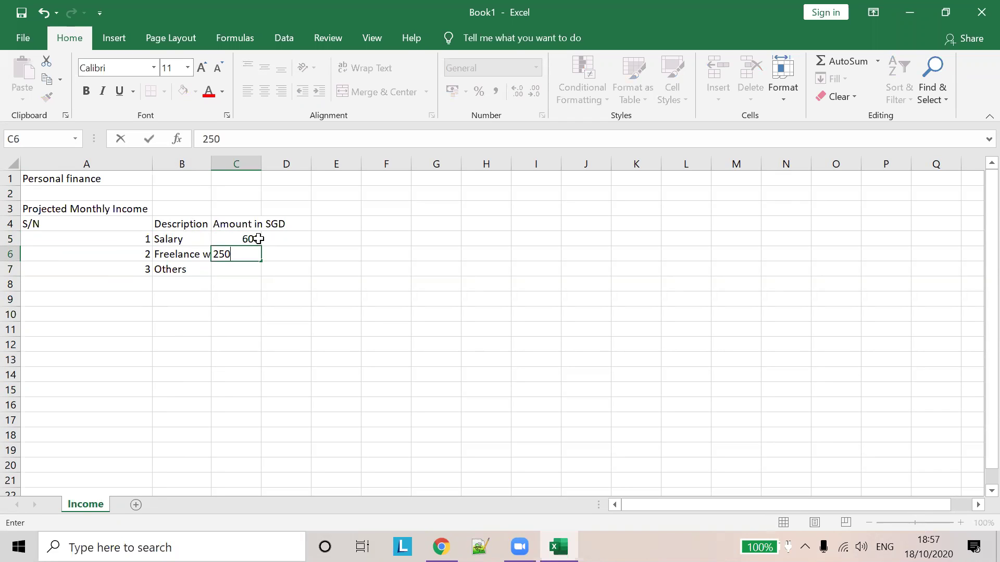
key(Return)
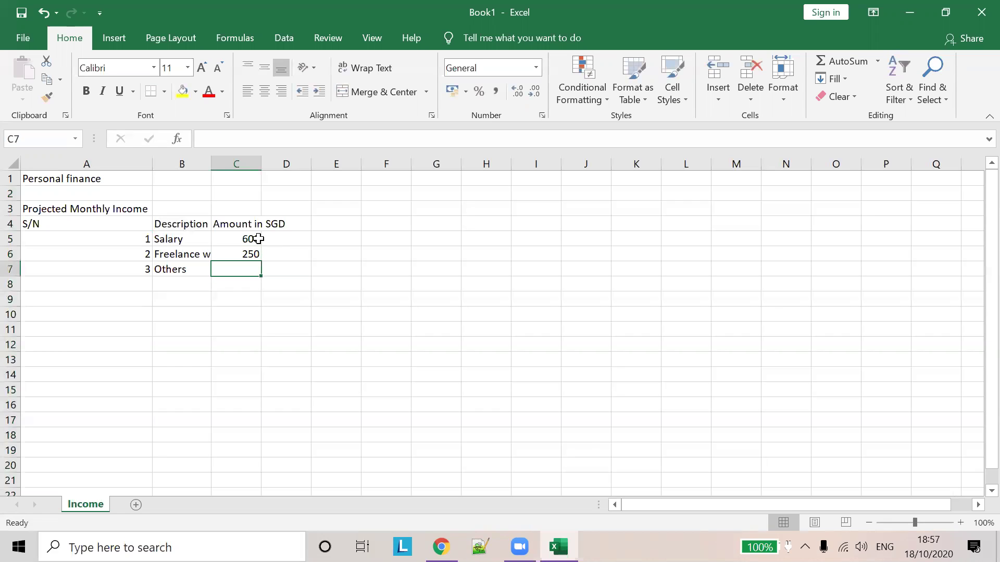
text(180)
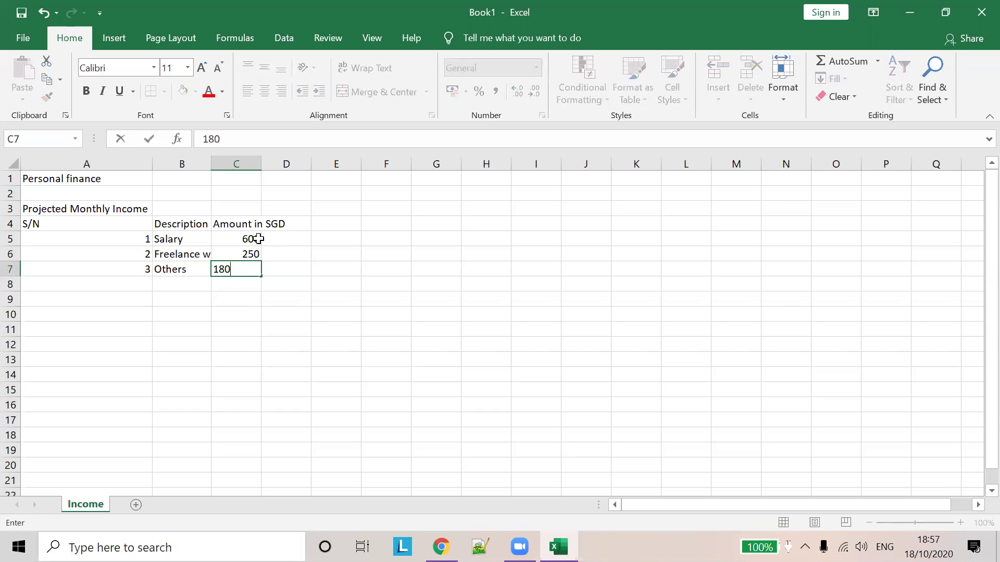
key(Return)
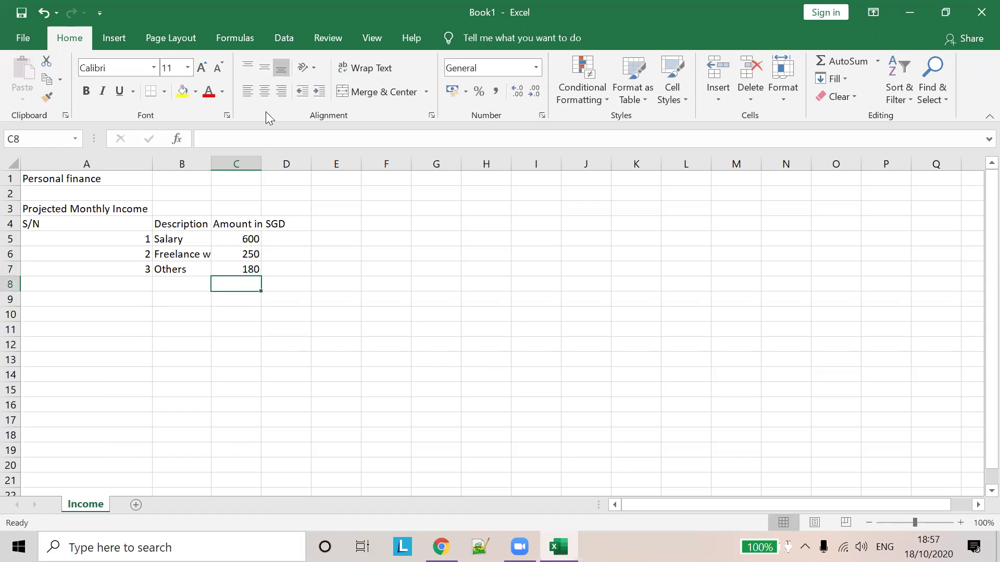
Step: Merge and centre A8:B8 and label it 'Grand Total'
click(131, 287)
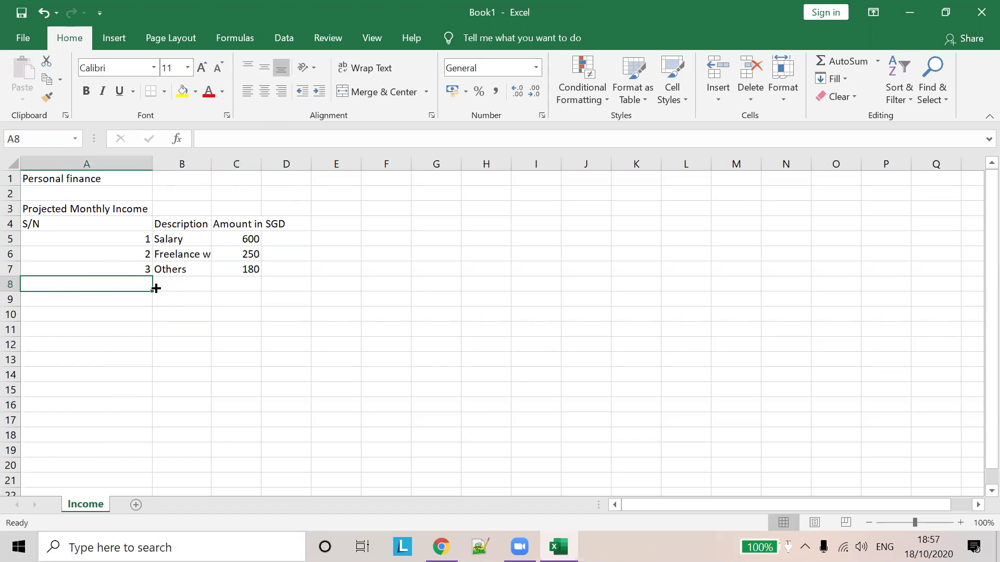
drag(161, 288, 181, 287)
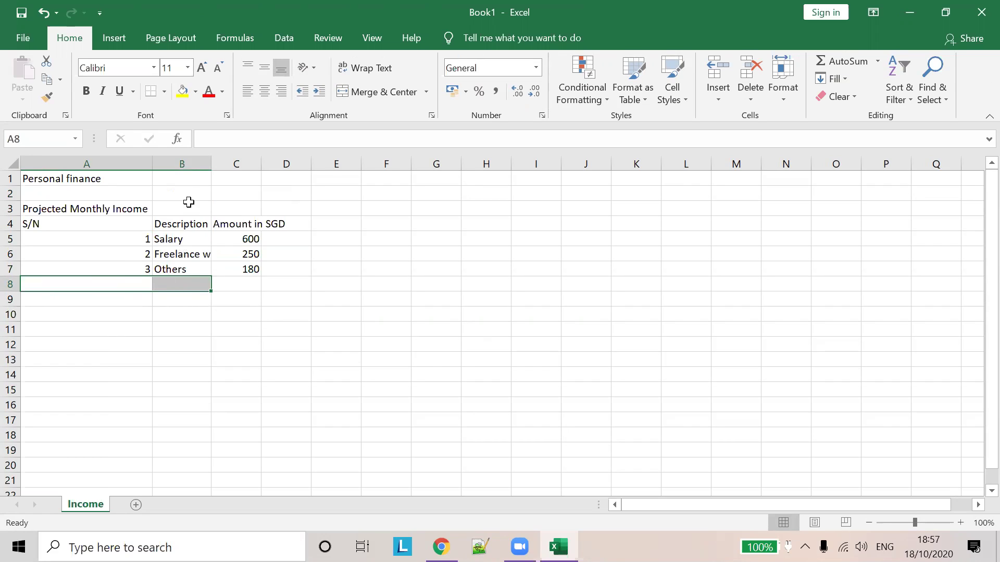
click(389, 92)
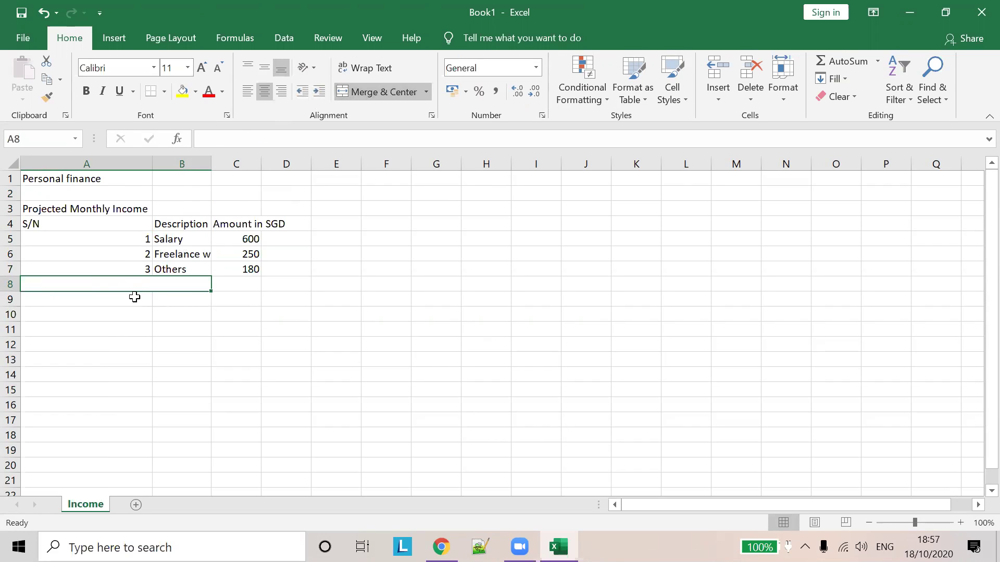
text(Tota)
key(BackSpace)
key(BackSpace)
key(BackSpace)
text(Grand Total)
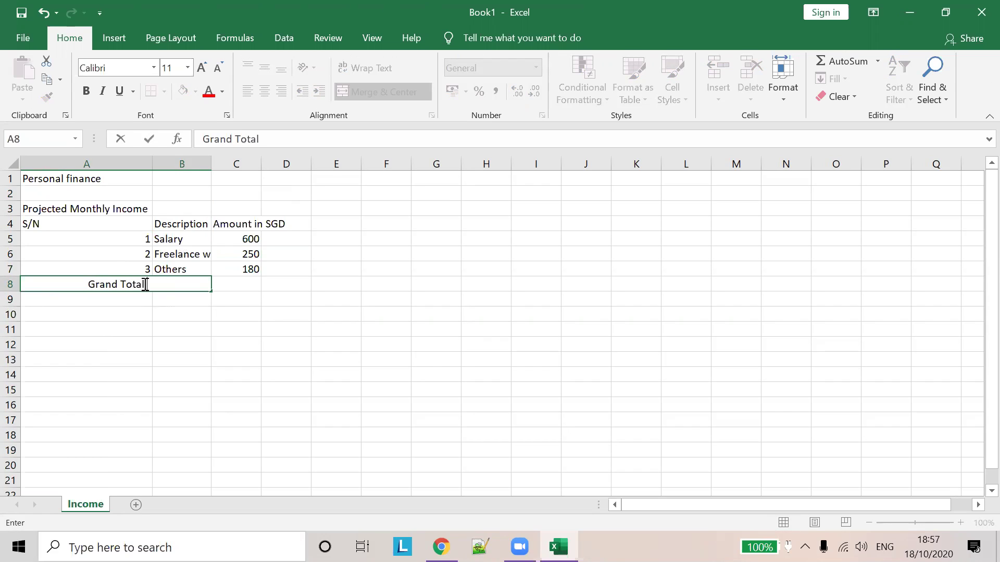
Step: Enter =SUM(C5:C7) in C8 to total the amounts as 1030
click(233, 286)
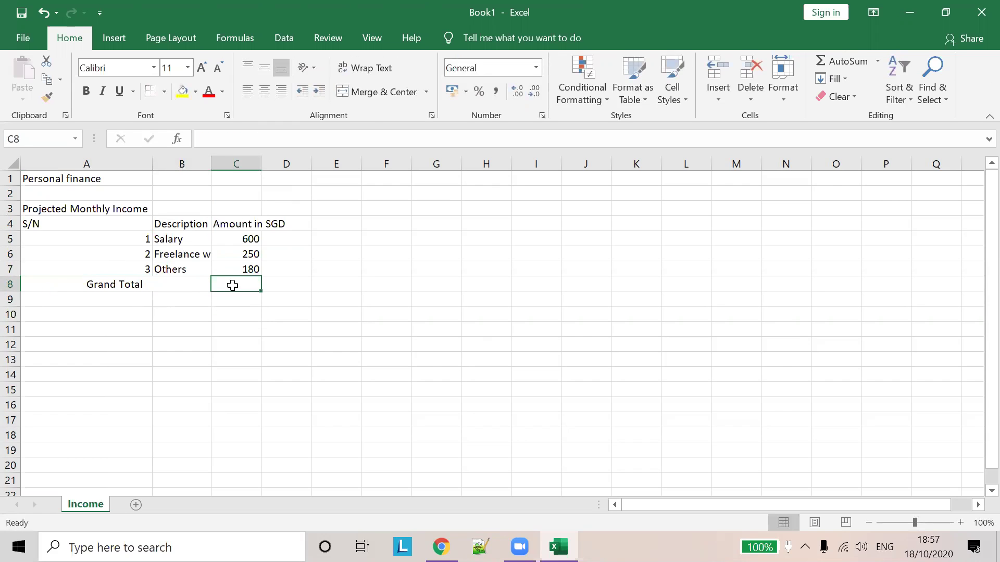
text(=)
click(232, 141)
text(SUM)
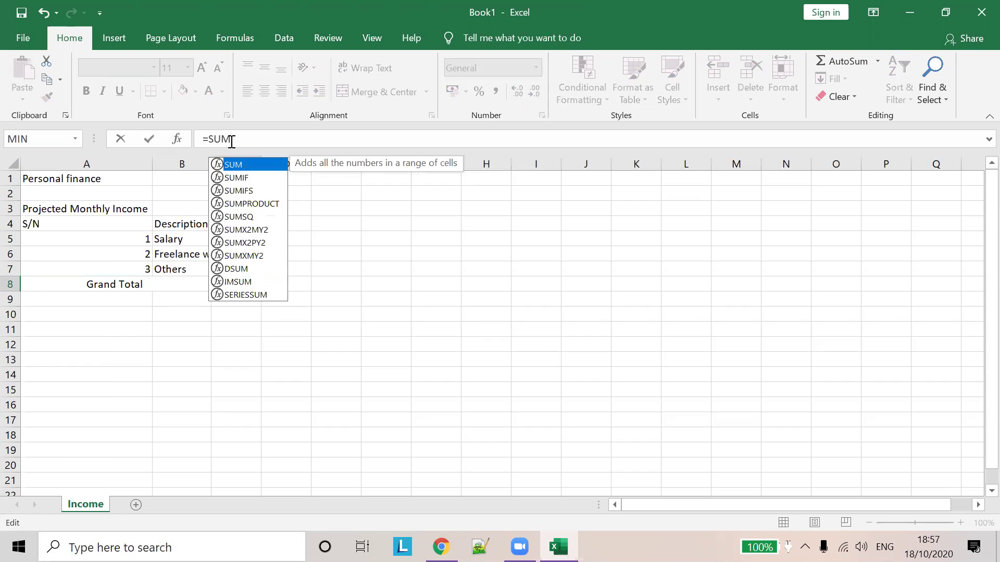
text(())
key(Left)
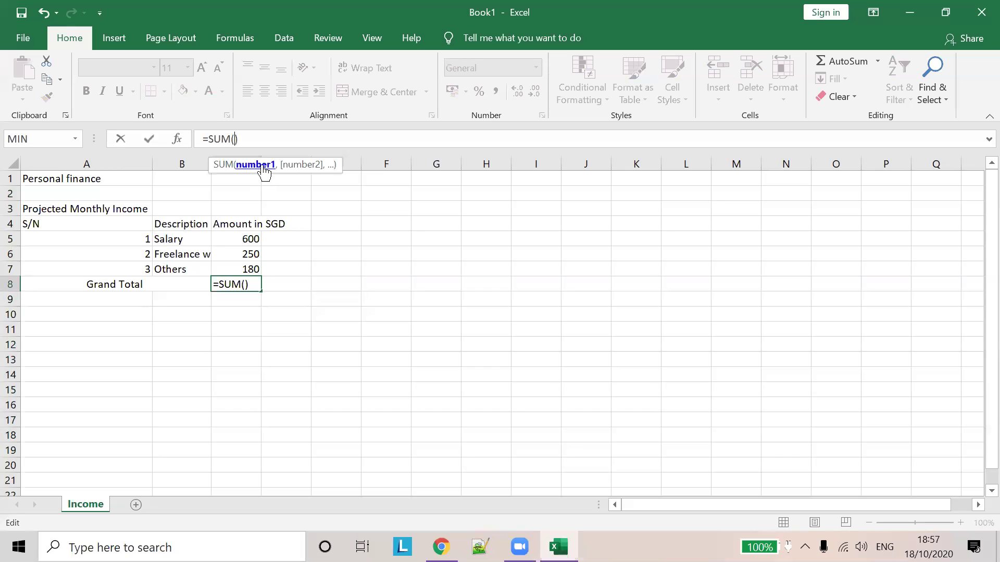
drag(247, 240, 258, 271)
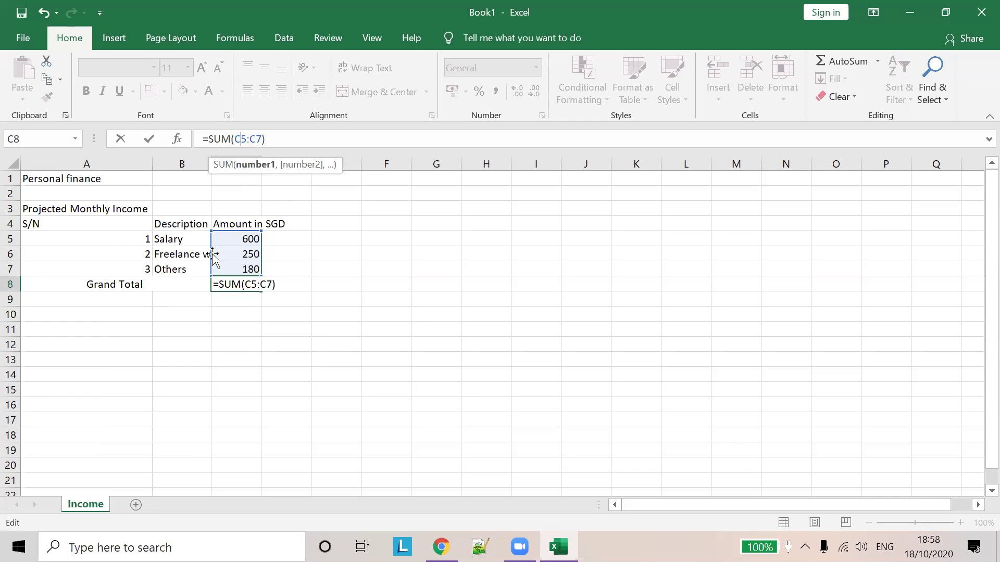
click(317, 235)
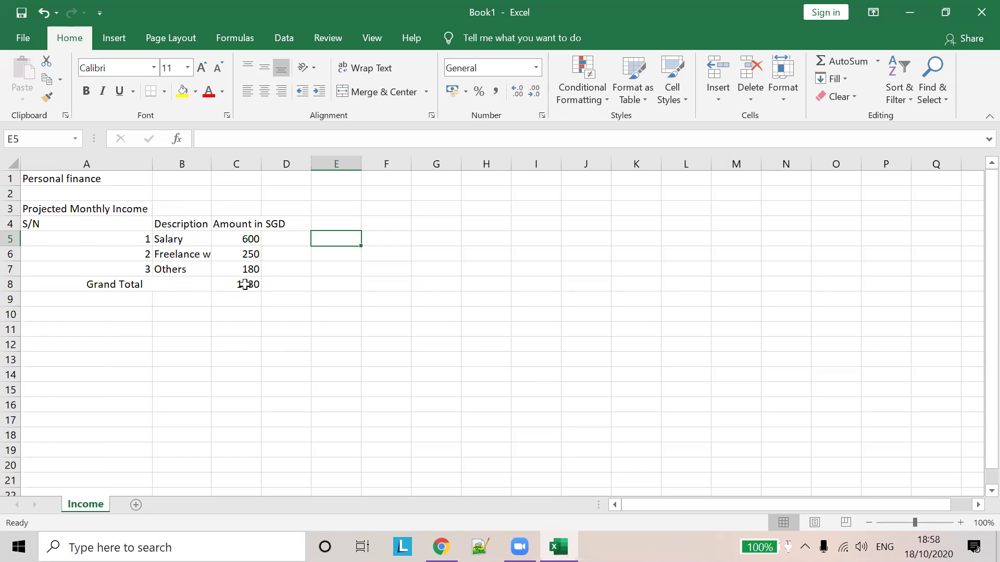
Step: Type 'Expected Annual income' in A10 and merge and centre it across A10:B10
click(93, 309)
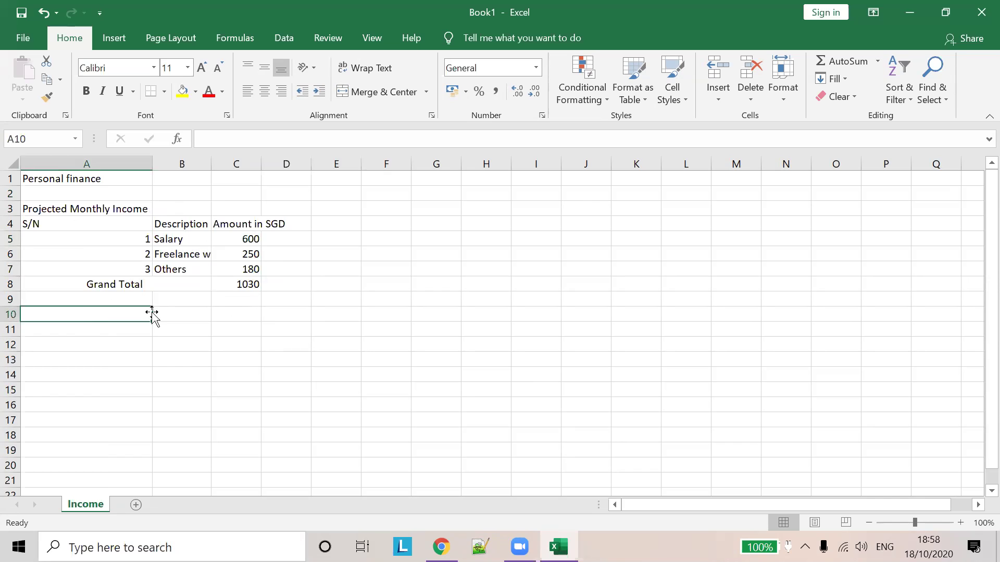
text(Expected Annual i)
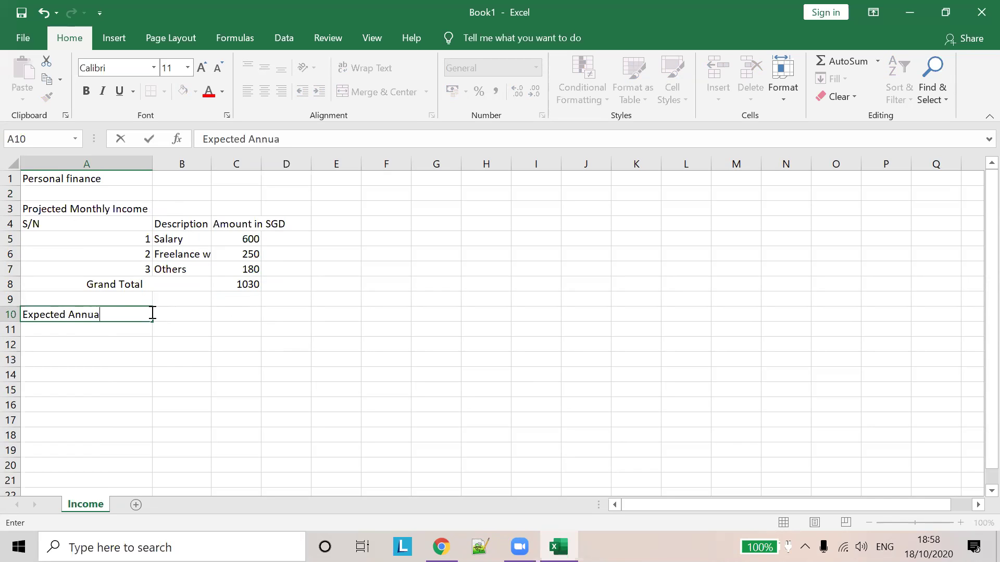
text(ncome)
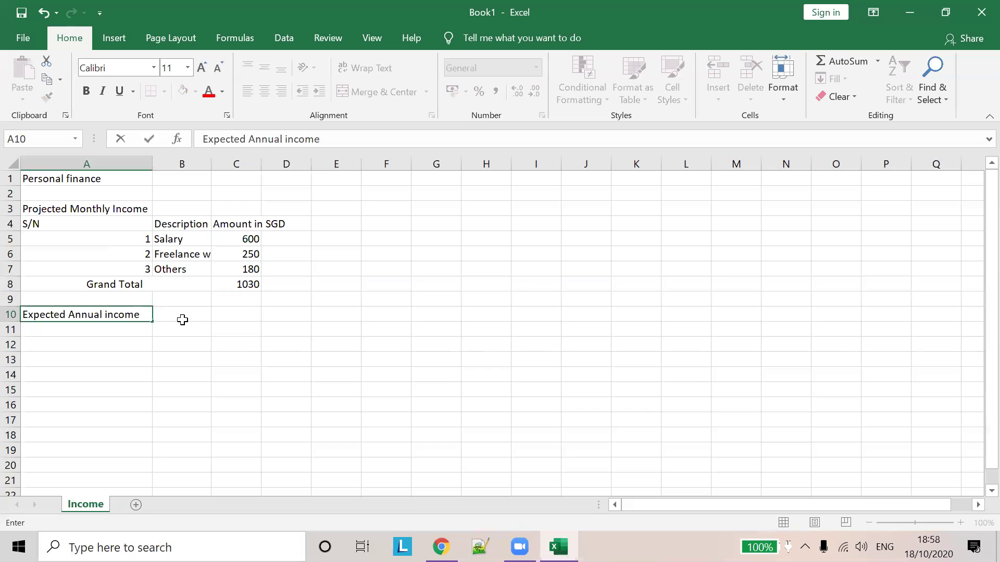
key(F2)
click(165, 318)
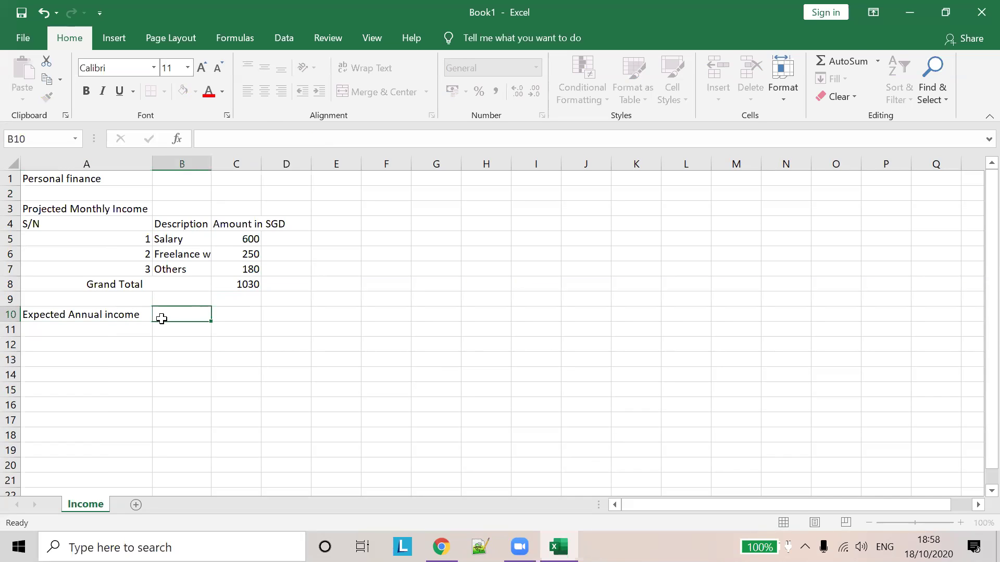
drag(135, 317, 167, 319)
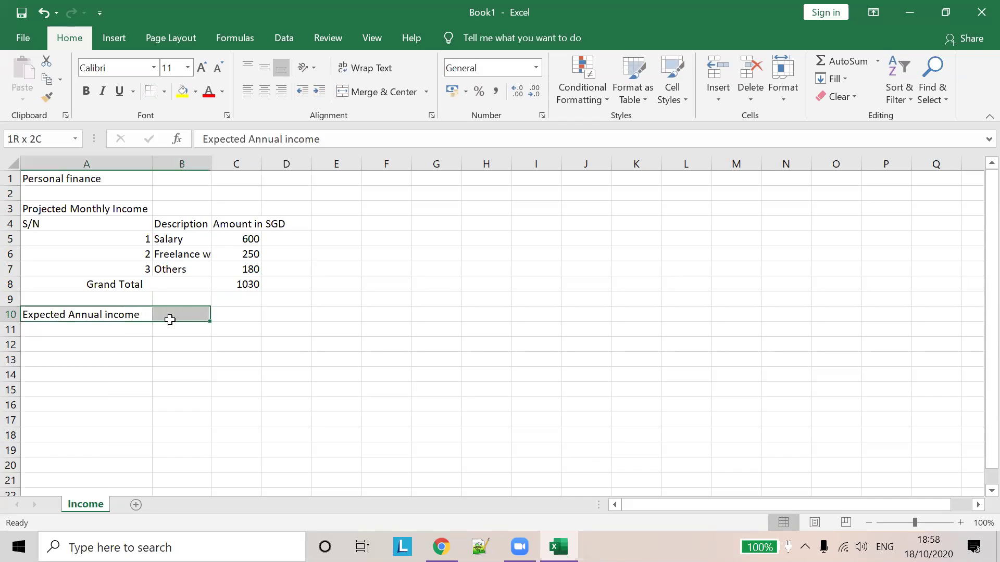
click(372, 92)
click(239, 317)
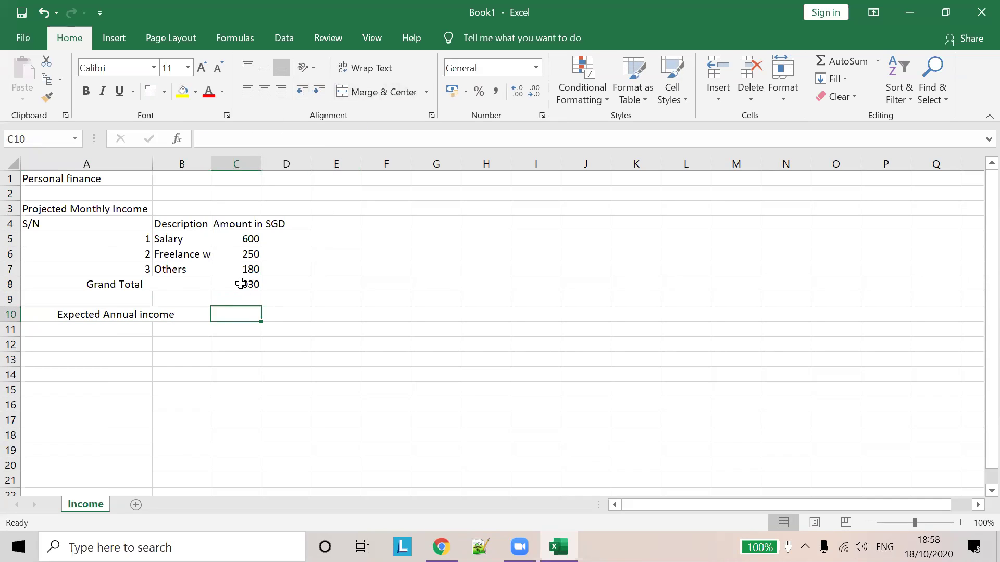
Step: Enter the formula =12*C8 in C10, giving 12360
click(241, 284)
click(251, 312)
text(=)
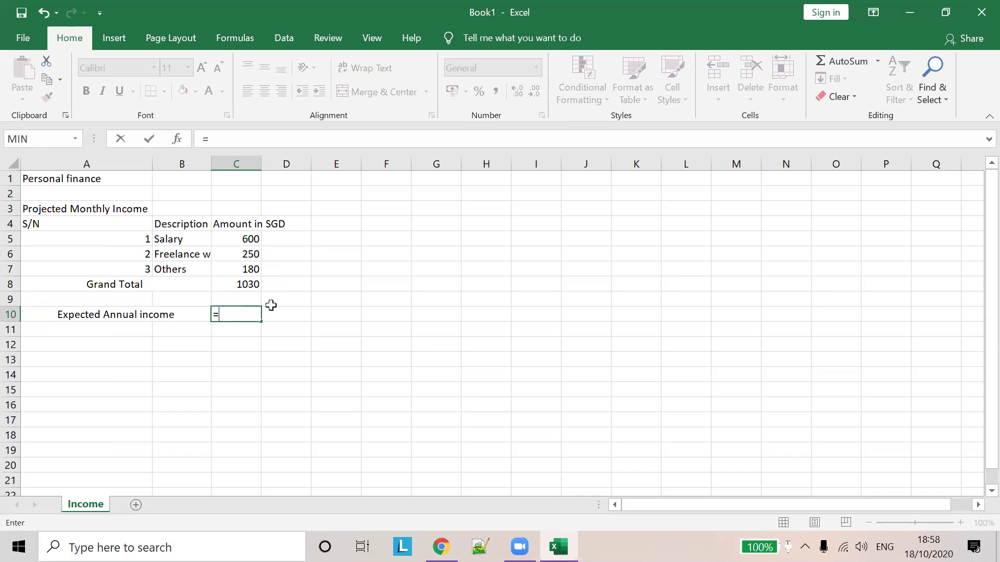
text(12*)
click(247, 285)
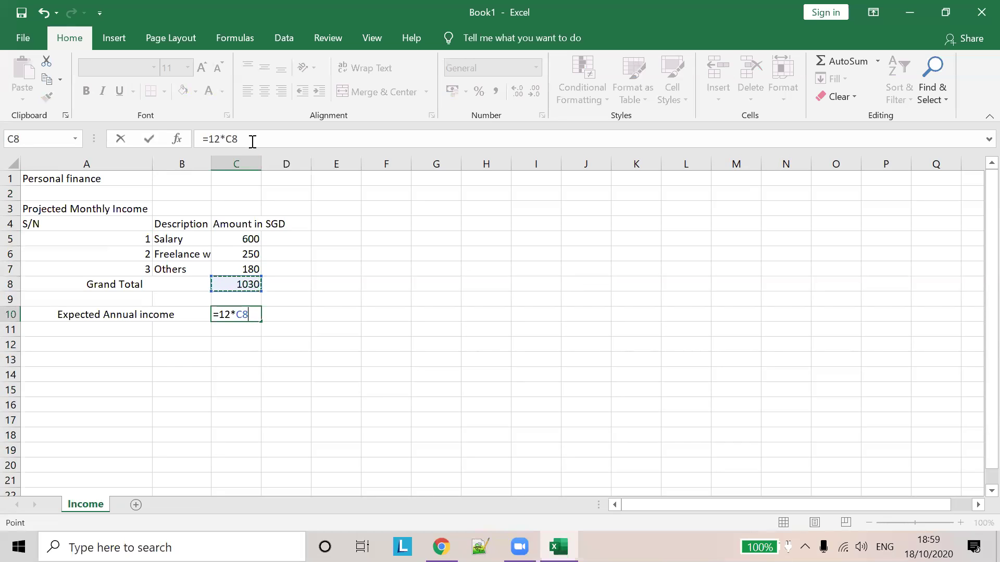
key(Tab)
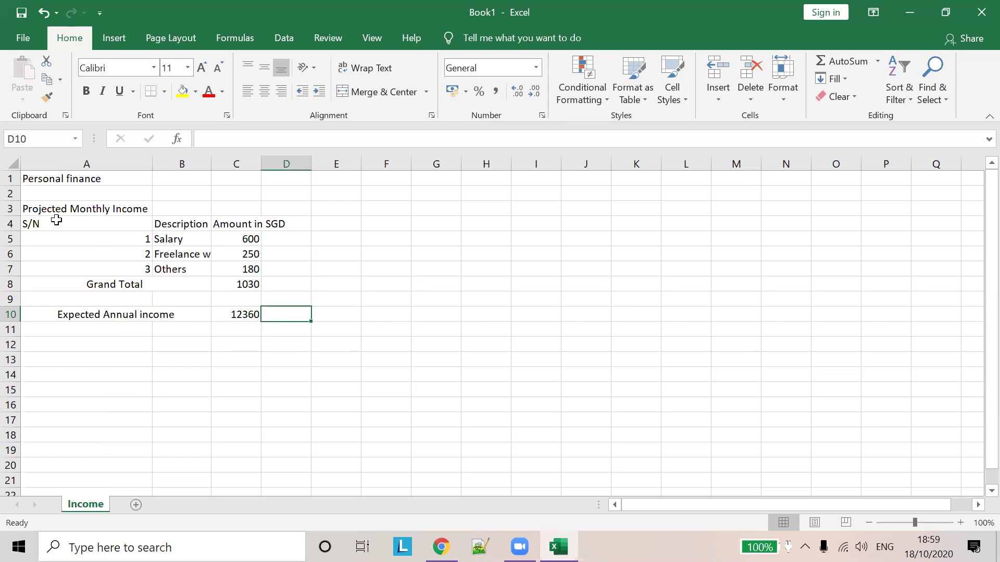
Step: Fill the header row A4:D4 dark orange and the item rows light orange
drag(57, 221, 286, 224)
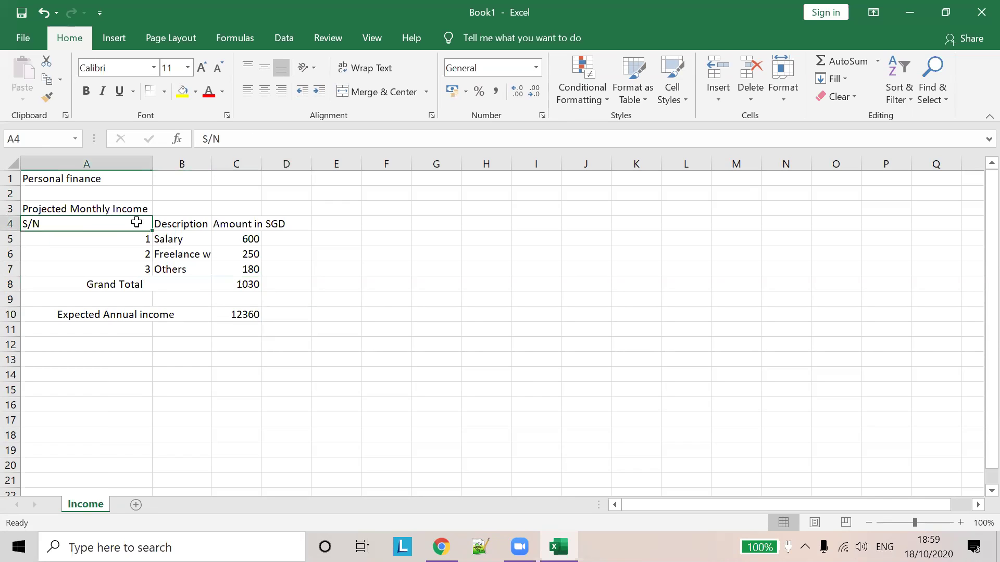
click(195, 93)
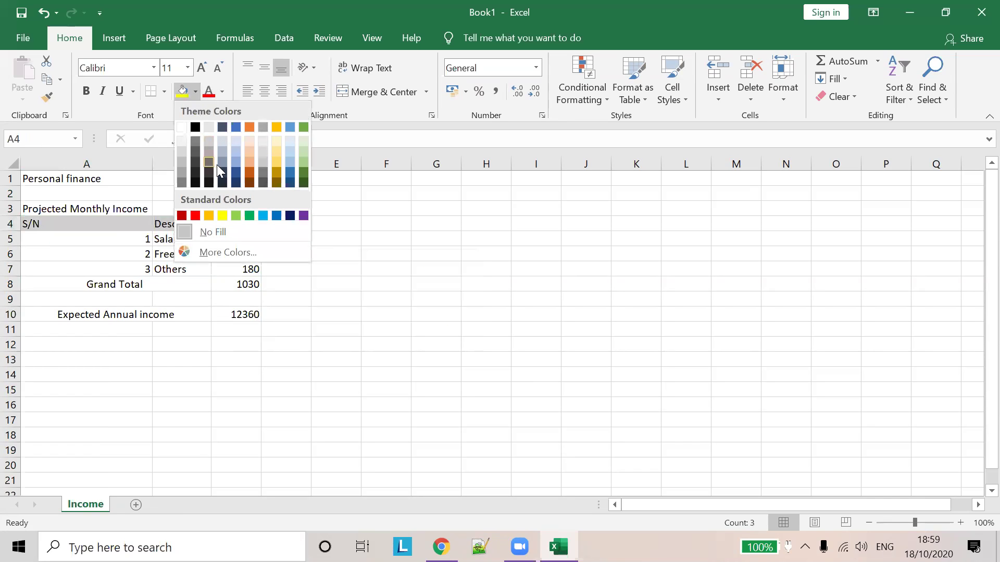
click(249, 178)
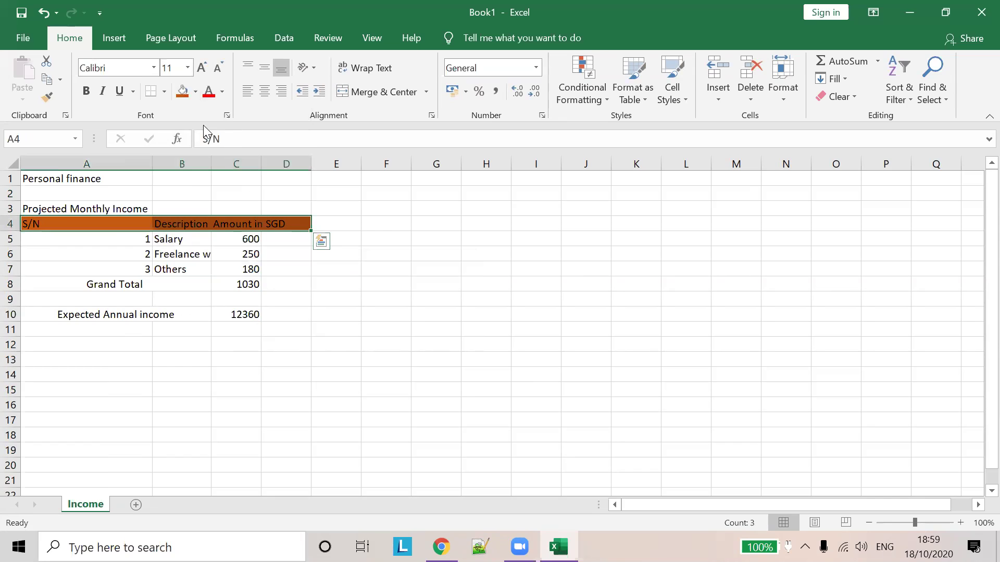
click(206, 236)
mouse_move(76, 239)
mouse_down()
mouse_move(272, 279)
mouse_move(239, 268)
mouse_up()
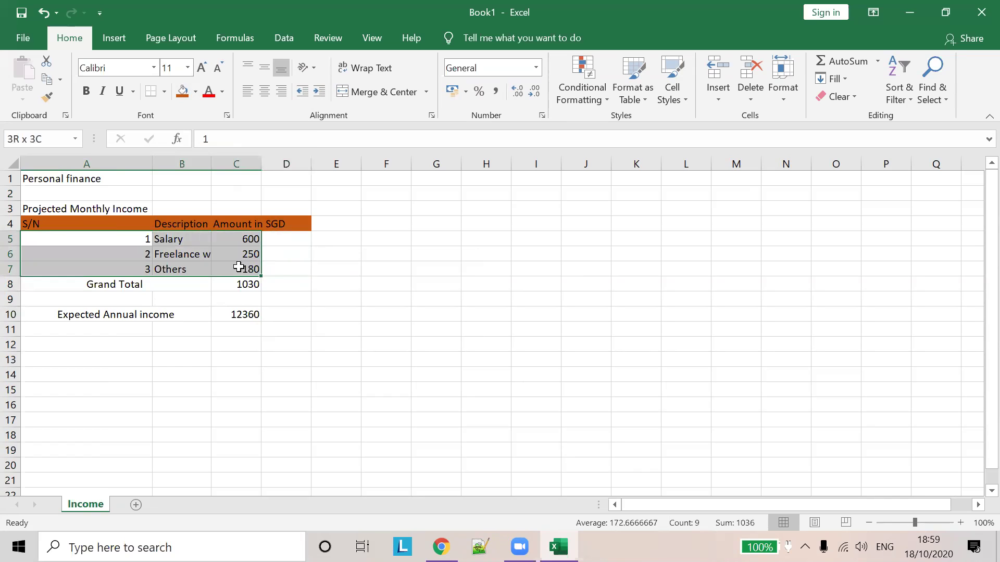
click(195, 93)
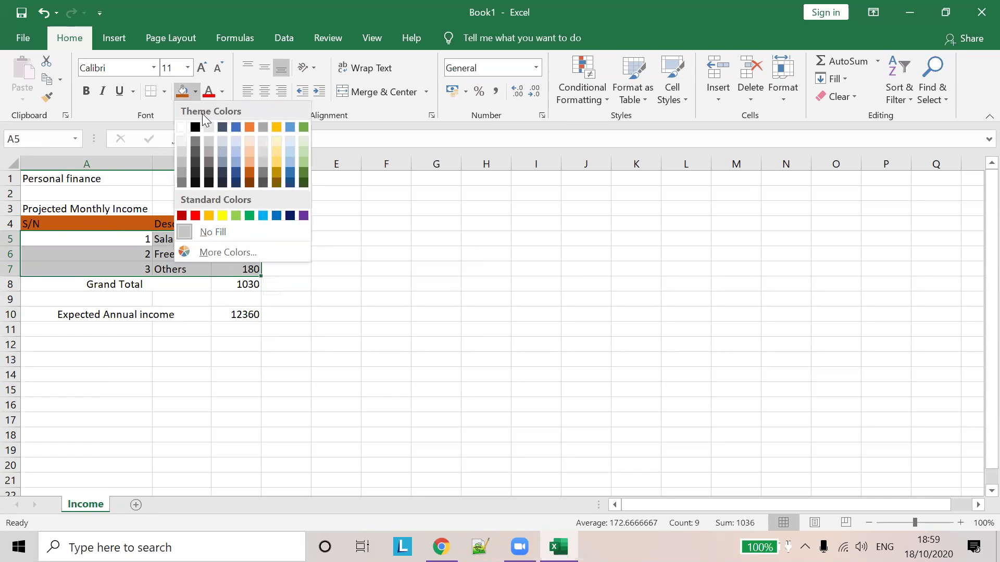
click(249, 162)
Step: Widen column C to fit 'Amount in SGD' and set D4 to No Fill
click(245, 297)
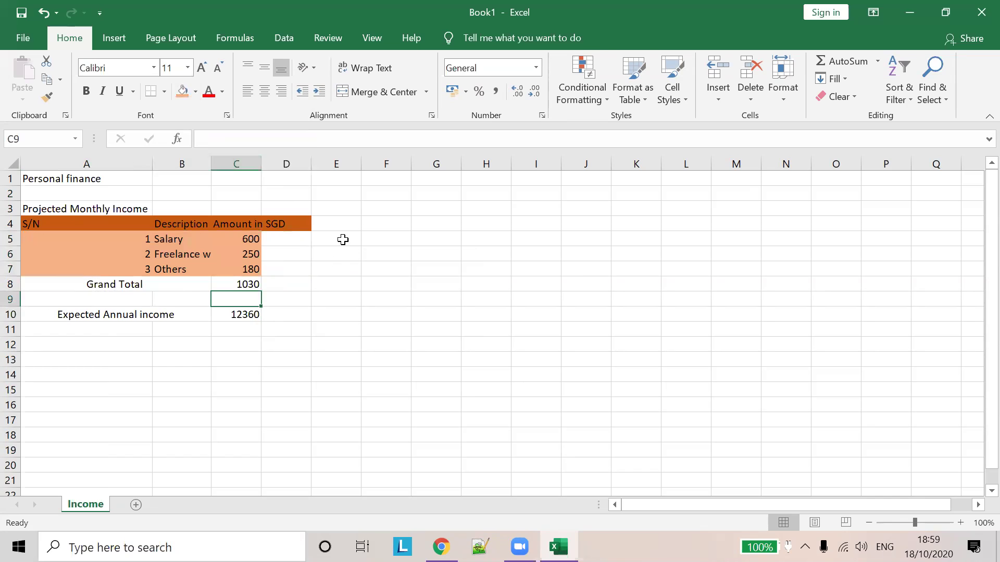
double_click(261, 158)
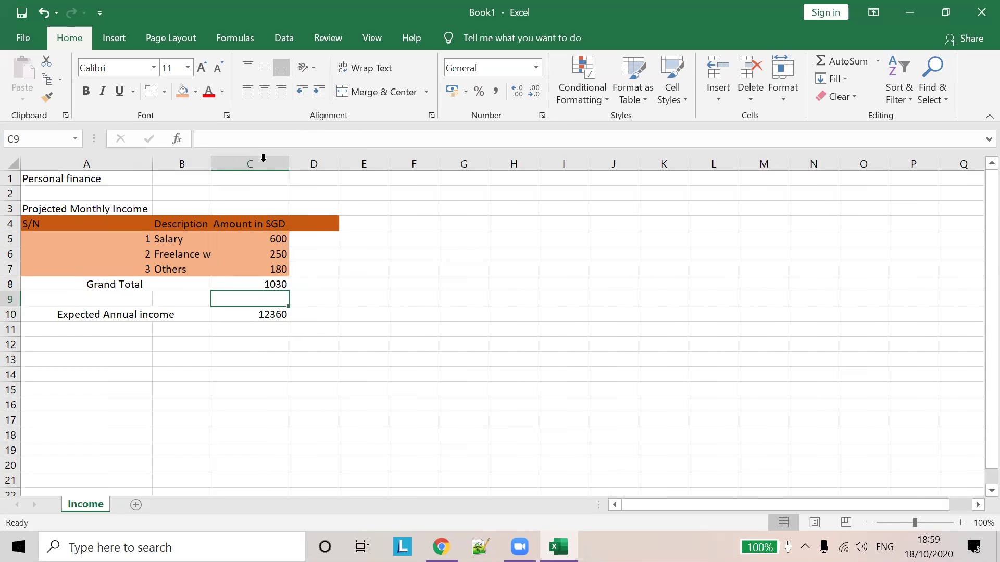
click(317, 227)
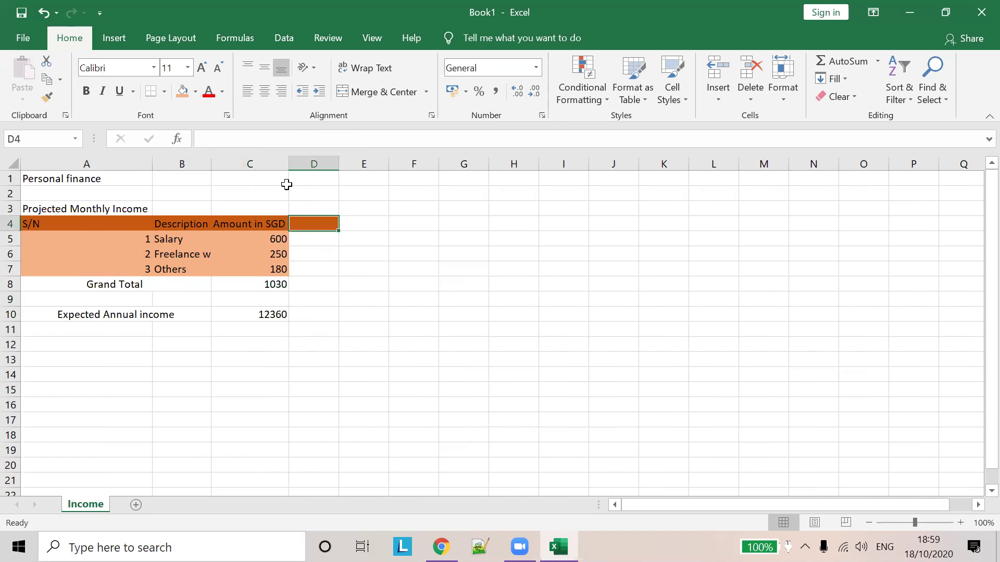
double_click(317, 221)
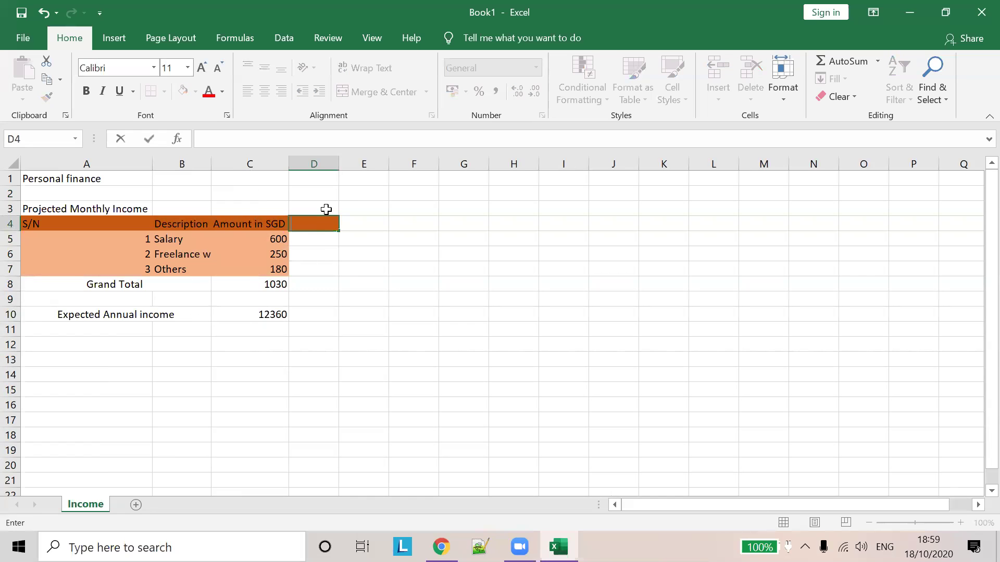
click(314, 237)
click(322, 222)
click(196, 94)
click(367, 228)
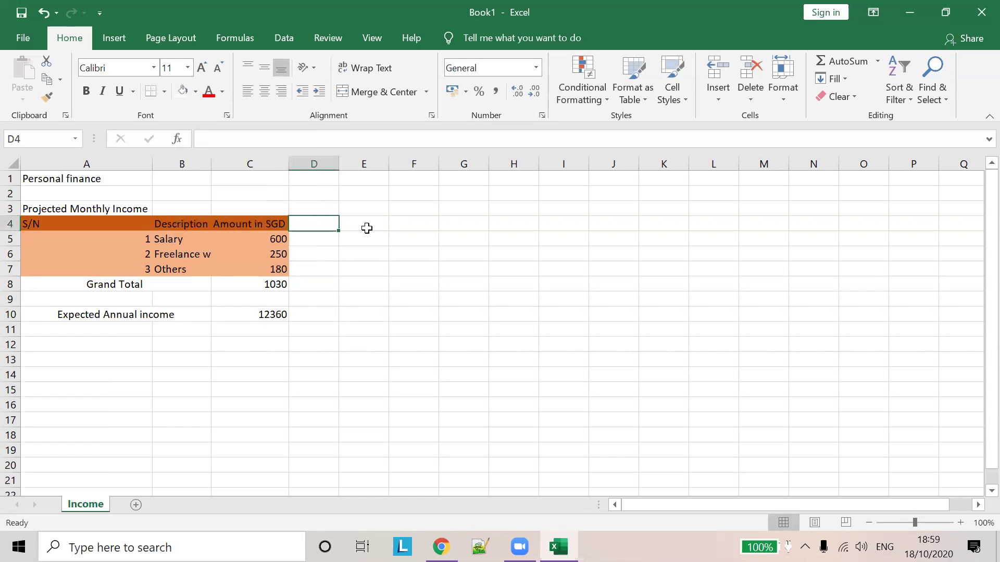
Step: Shade the Grand Total and Expected Annual income rows light blue
drag(60, 284, 255, 314)
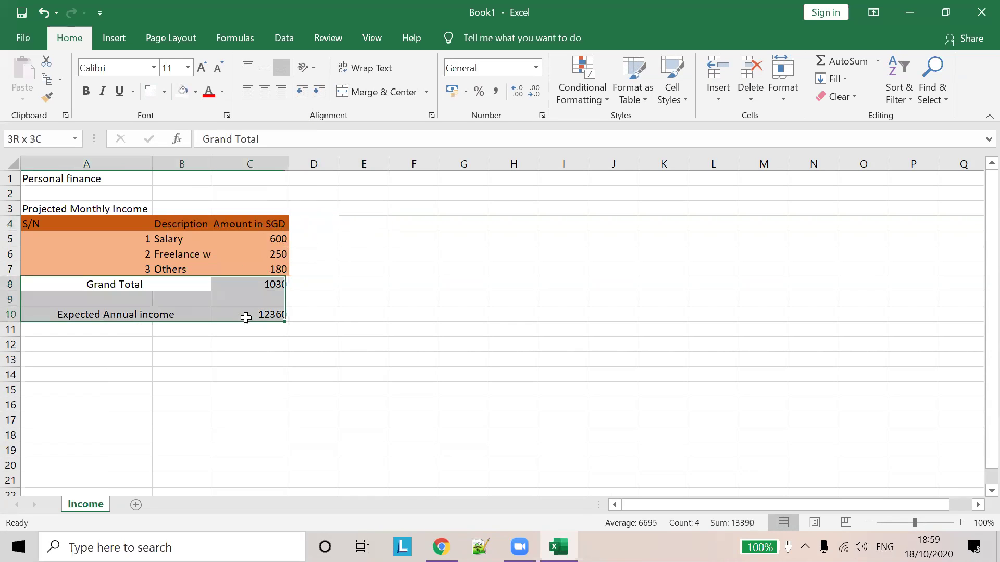
click(195, 92)
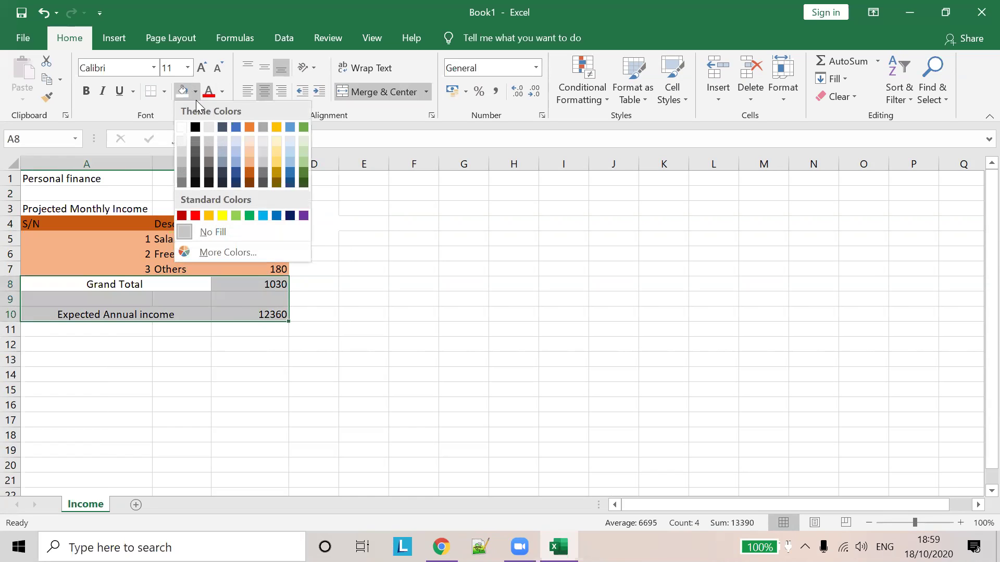
click(236, 163)
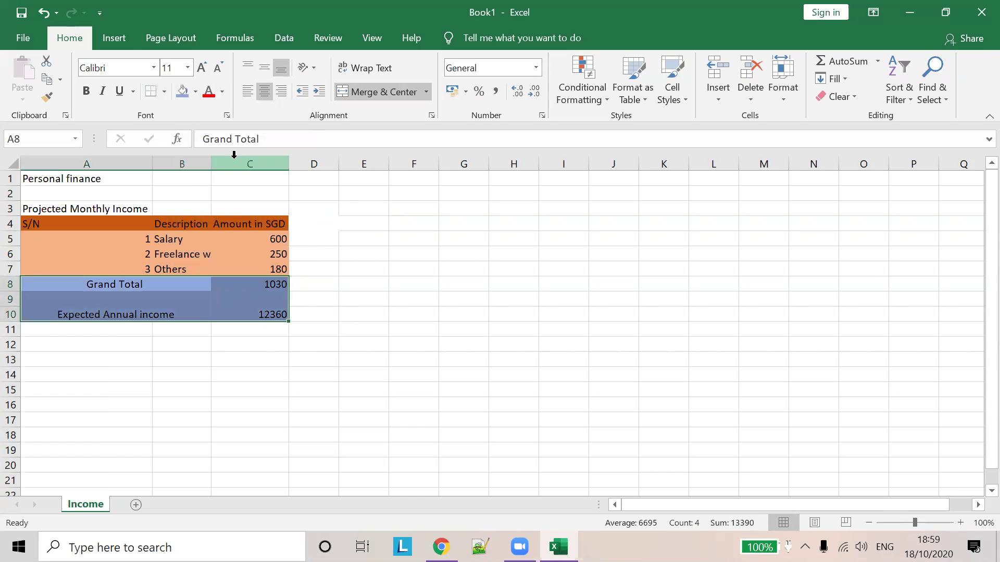
drag(87, 228, 263, 312)
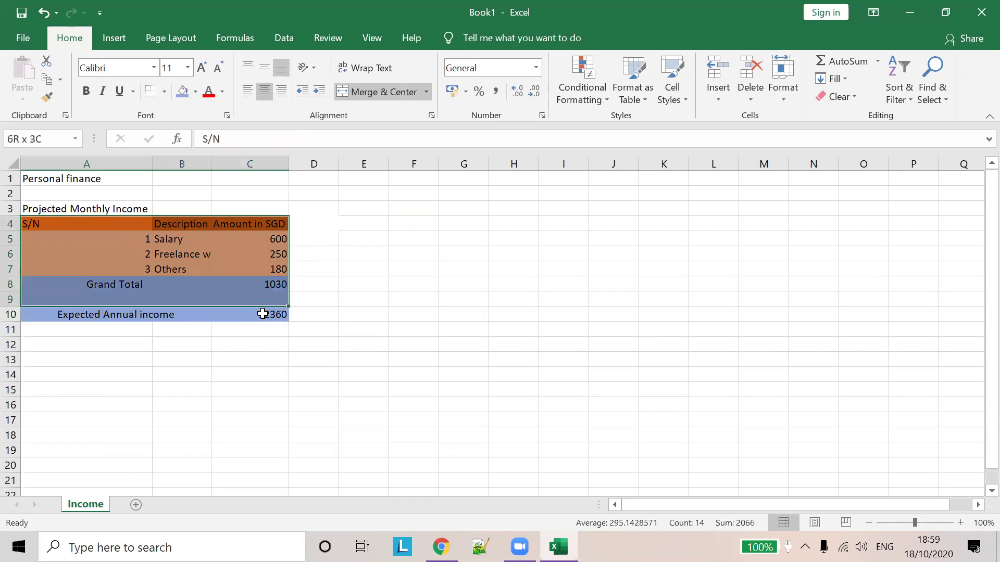
click(162, 92)
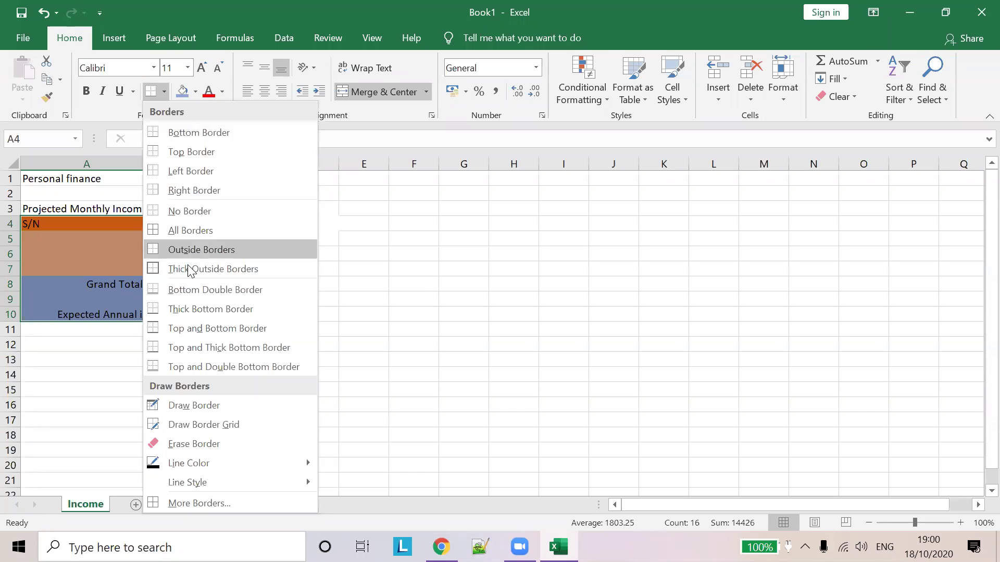
Step: Apply All Borders to A4:C10 and add borders to D4:D5
click(198, 234)
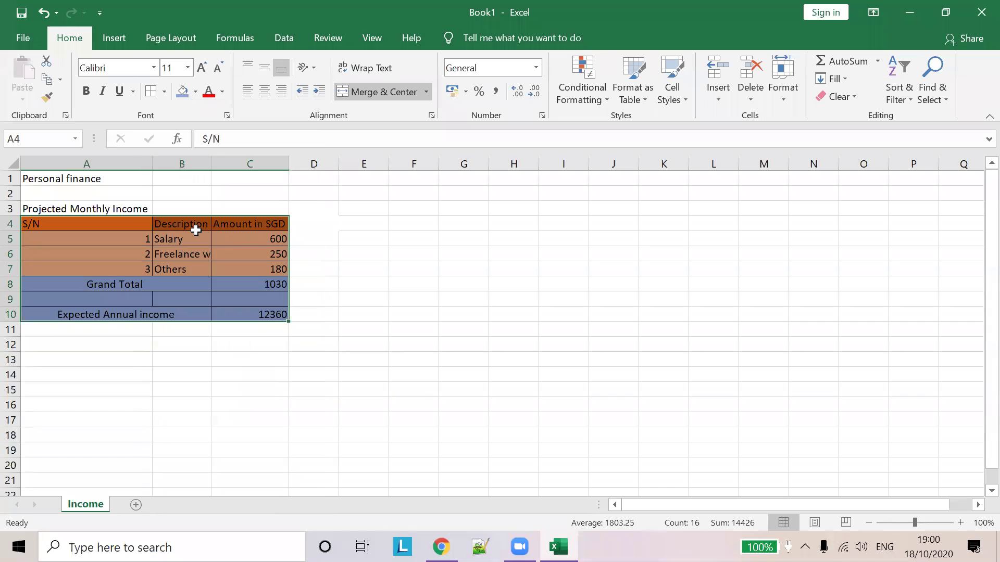
click(371, 242)
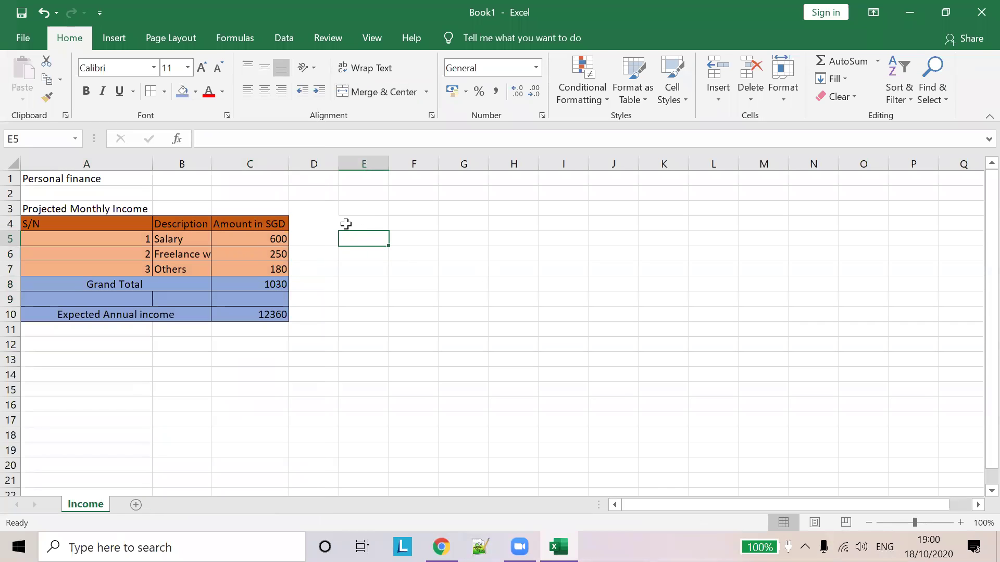
click(367, 222)
drag(319, 219, 320, 237)
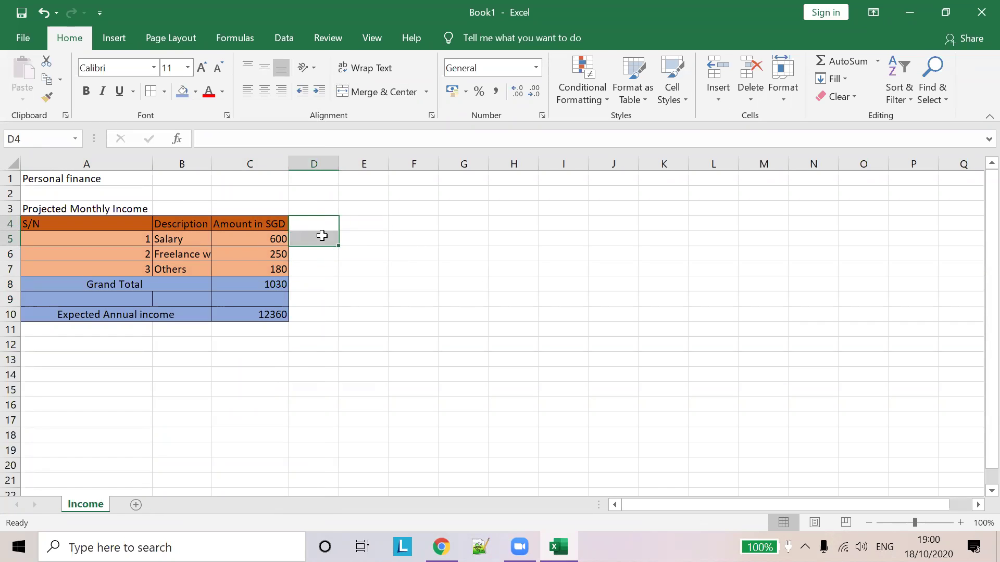
click(151, 91)
click(463, 208)
click(384, 225)
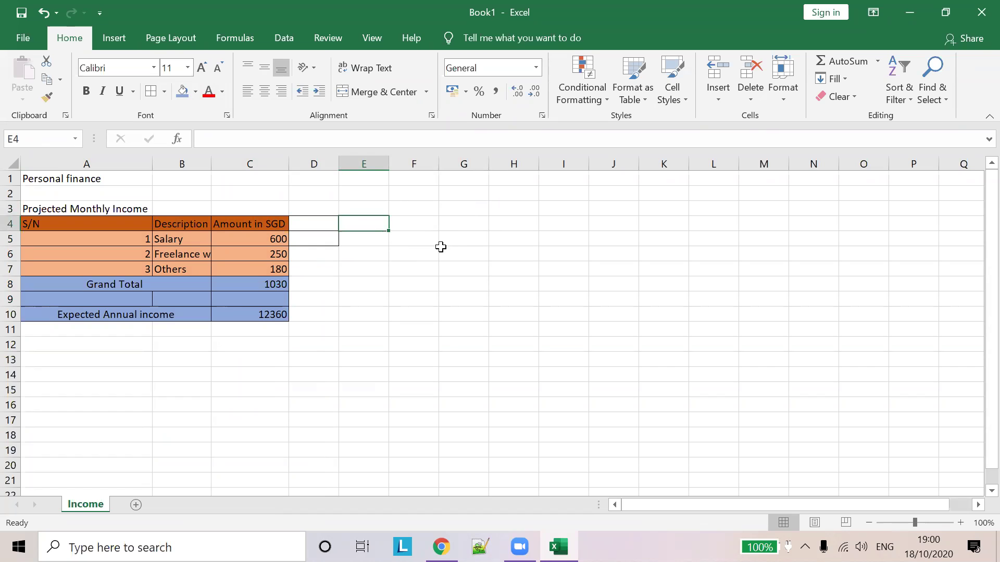
Step: Enter the title 'Actual Income' in E3 and the header 'S/N' in E4
double_click(372, 208)
text(Actual IN)
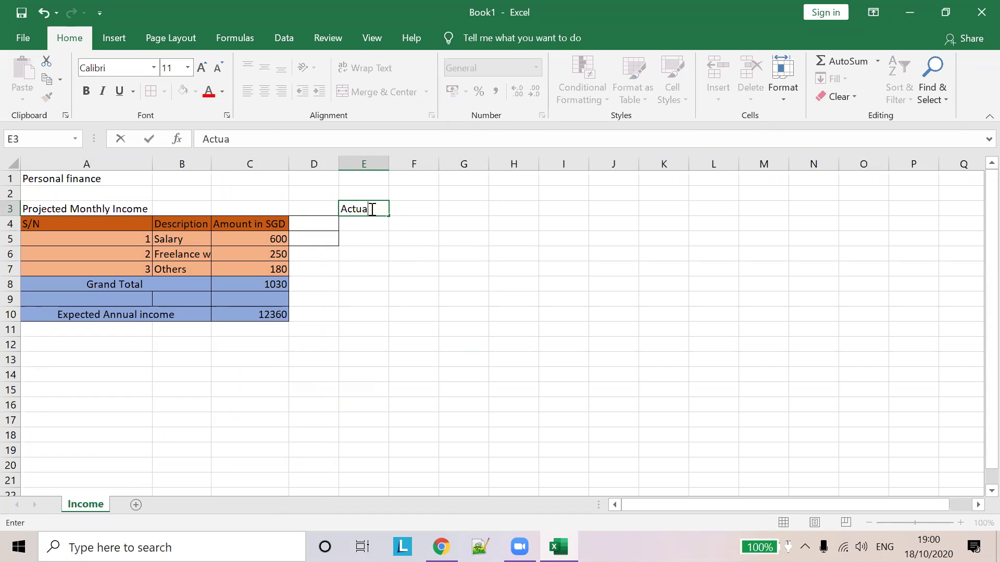
text(com)
key(Left)
key(Left)
key(Left)
key(Left)
key(Right)
key(Right)
key(Right)
key(Right)
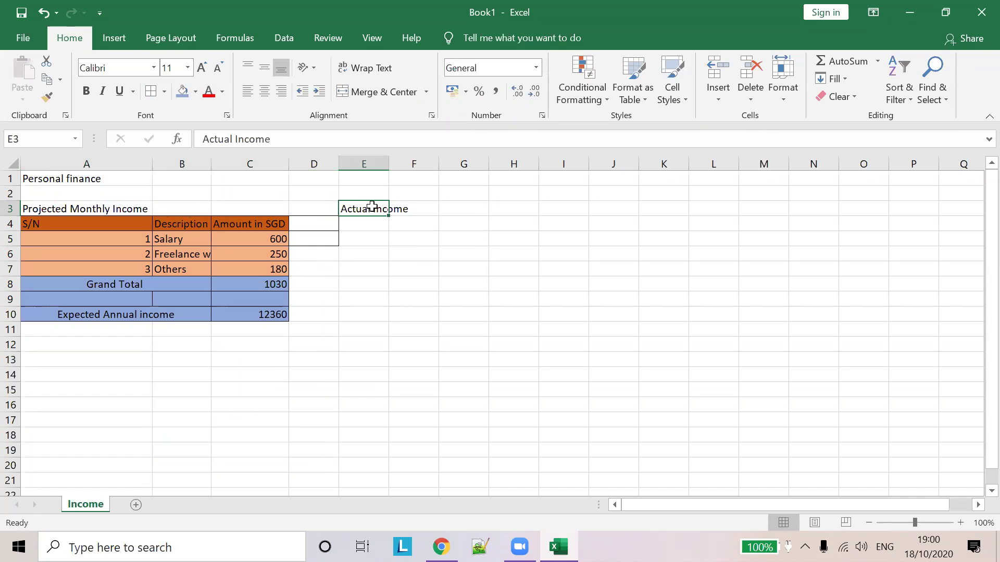
click(368, 225)
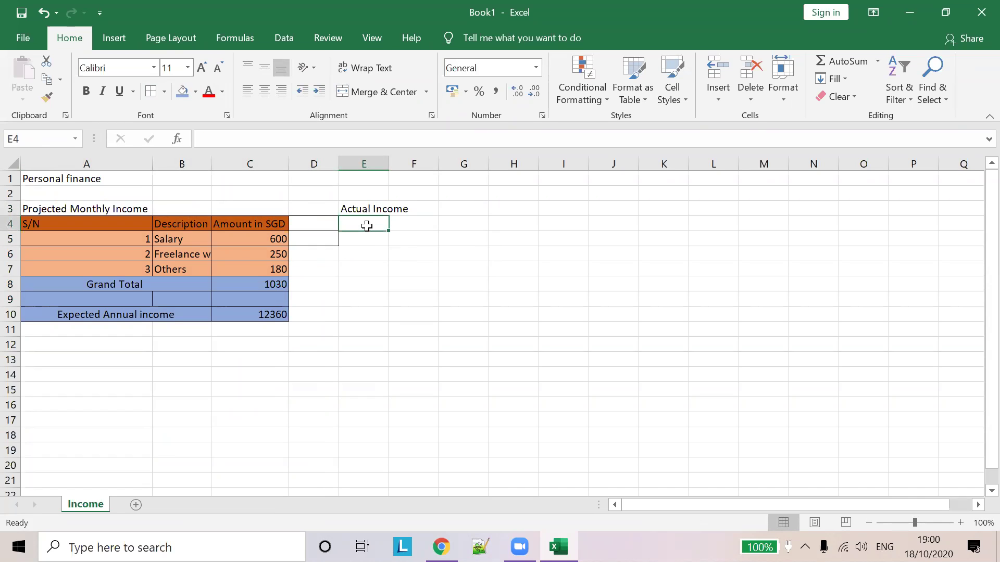
text(S/N)
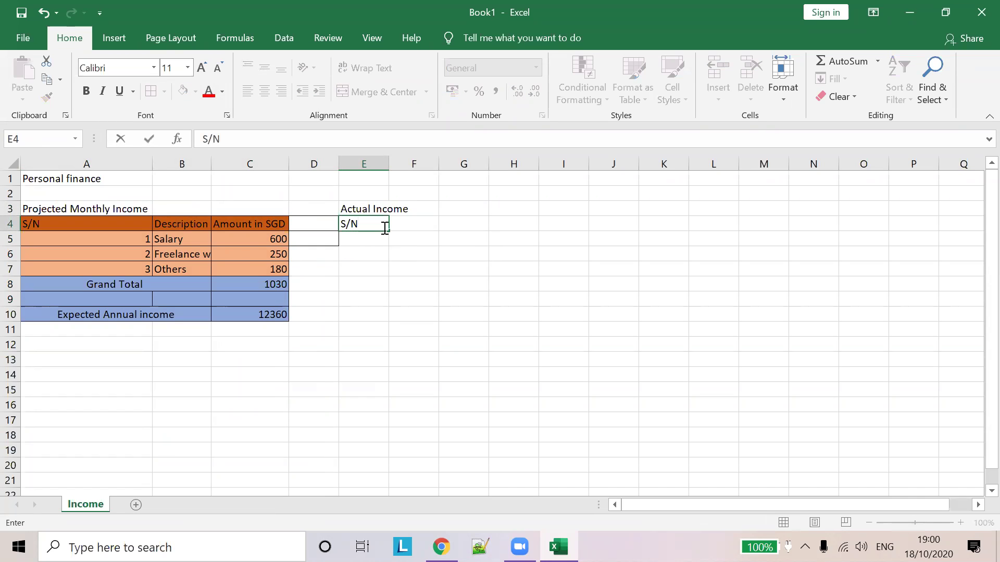
click(418, 219)
Step: Enter the header 'Description' in F4, fixing its misspelling
text(De)
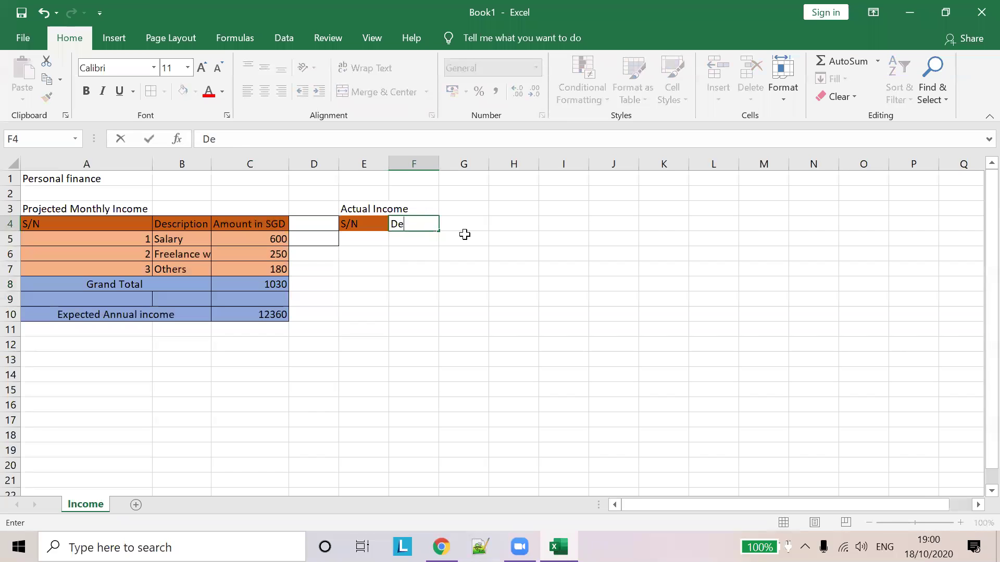
text(scrioption)
key(Tab)
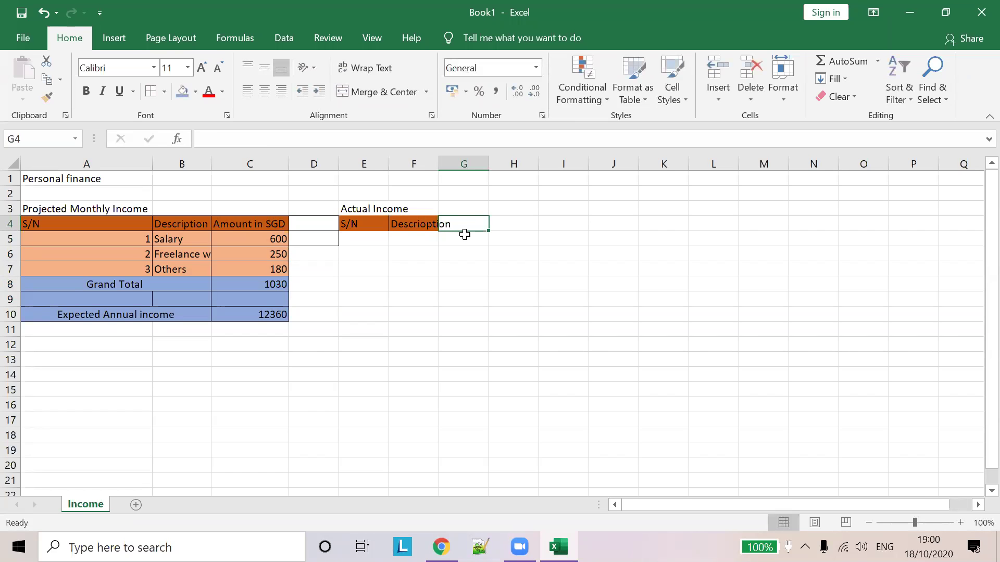
click(415, 235)
click(423, 223)
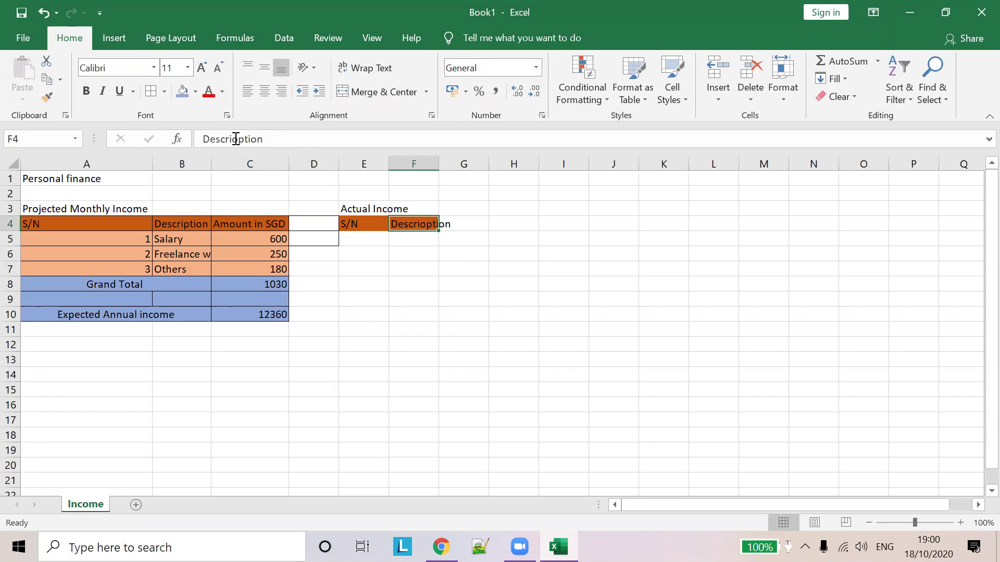
click(235, 138)
key(BackSpace)
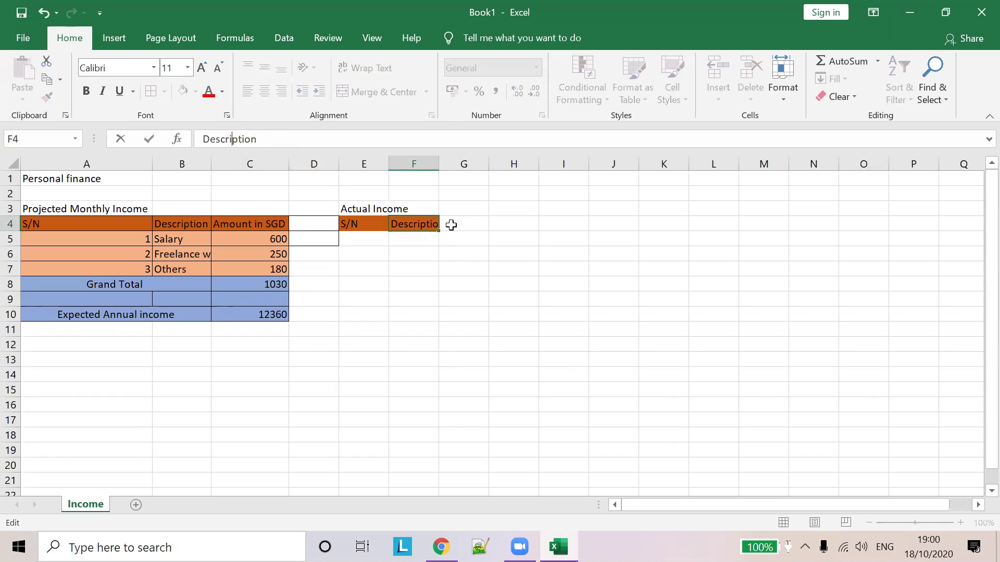
click(451, 225)
Step: Enter 'Amount in SGD' in G4 and widen column F to fit 'Description'
text(AMoi)
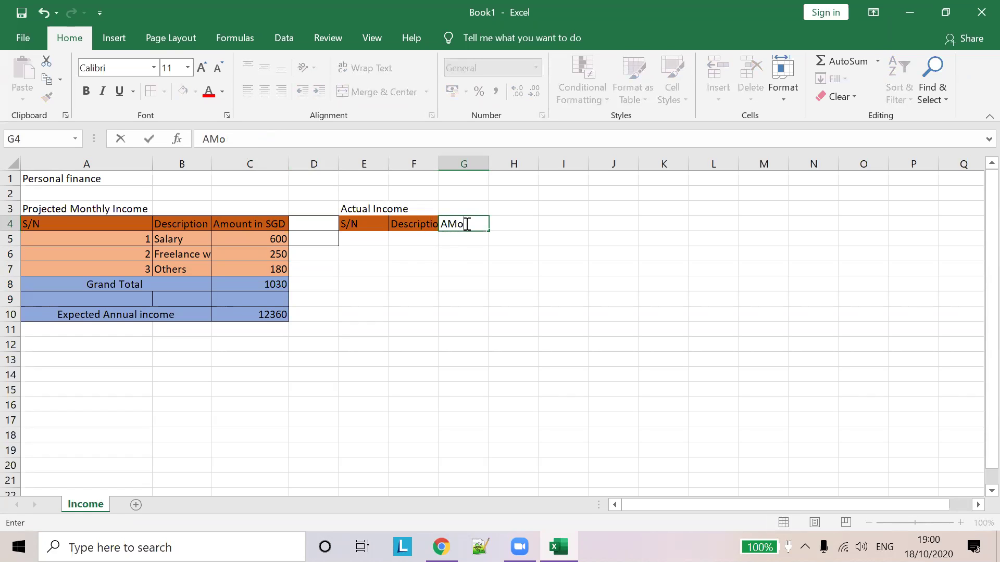
key(BackSpace)
text(mount in)
text(SGD)
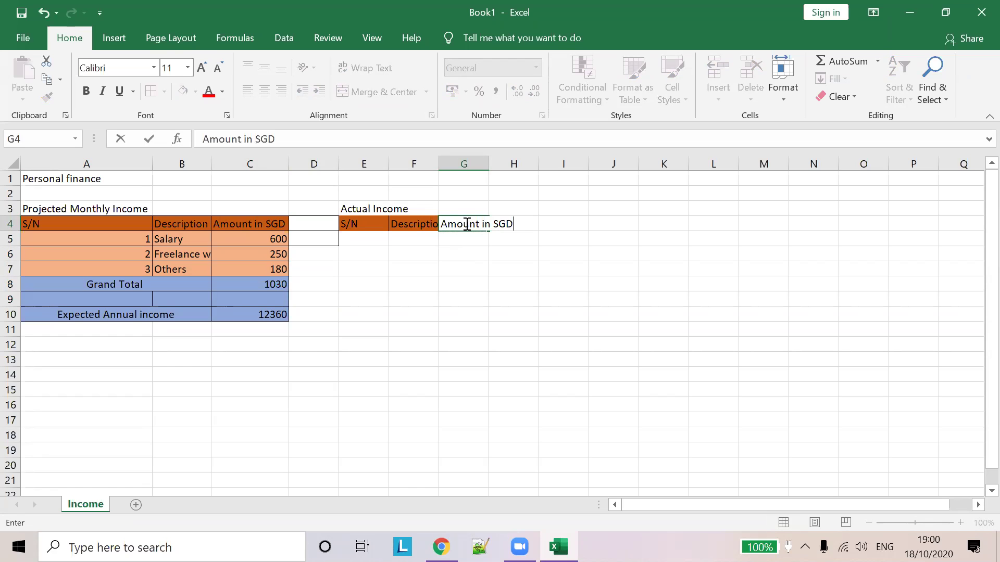
drag(439, 166, 525, 163)
click(521, 239)
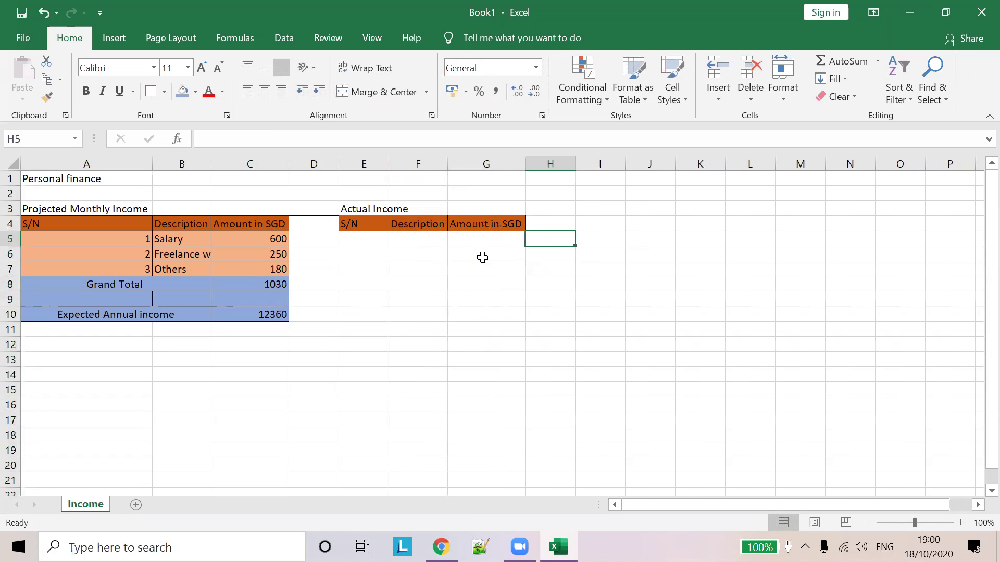
click(371, 240)
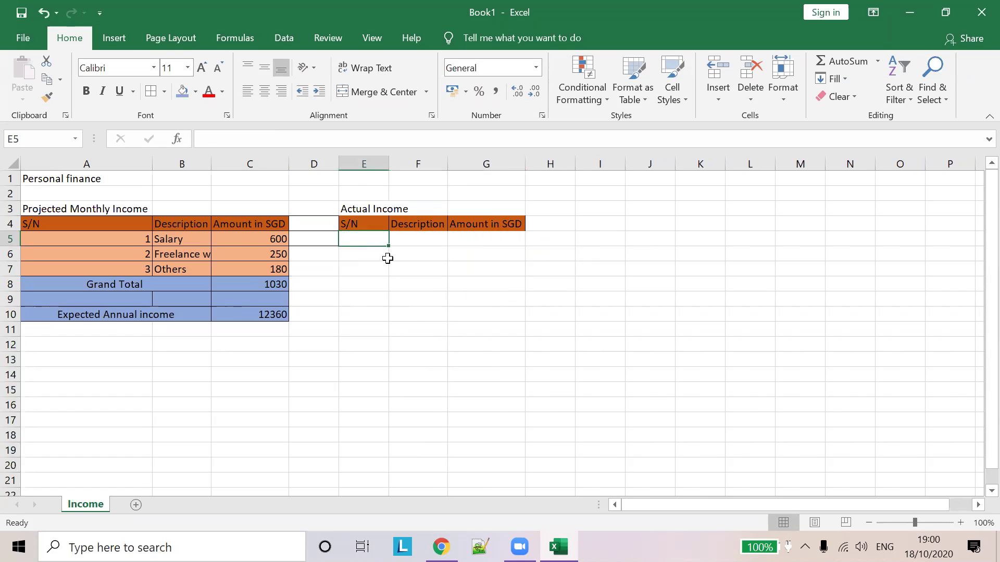
Step: Number the Actual Income items 1–3 and copy the Salary, Freelance works, Others descriptions into F5:F7
text(1)
key(Return)
text(2)
key(Return)
text(3)
click(415, 245)
drag(183, 240, 188, 267)
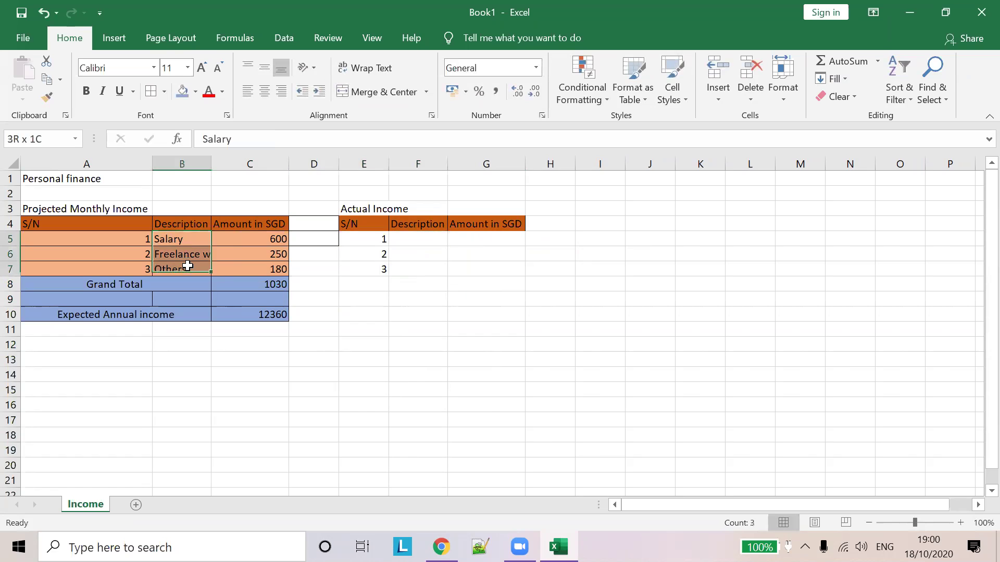
key(ctrl+c)
drag(408, 239, 413, 270)
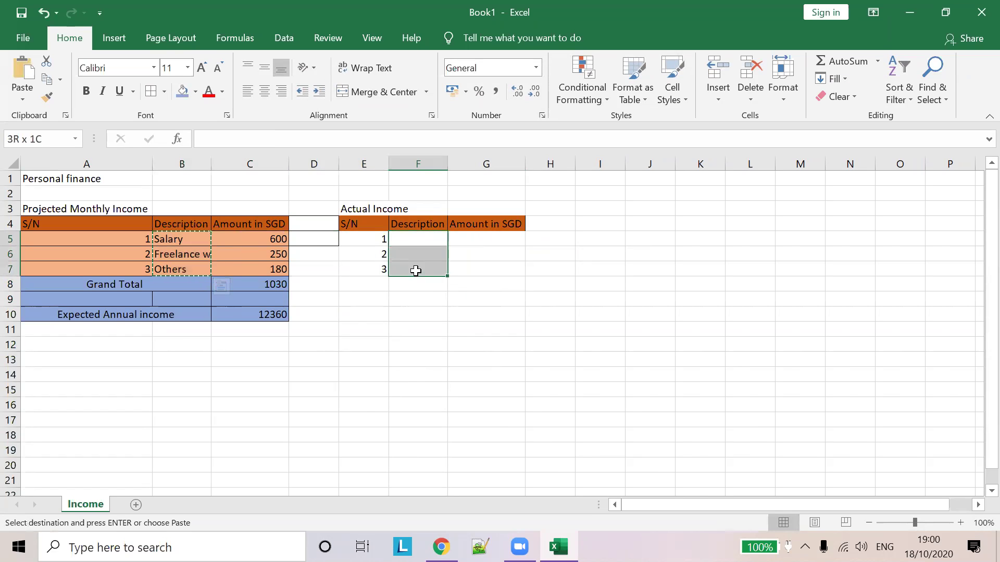
key(ctrl+v)
Step: Enter the actual amounts 600, 200 and 150 in G5:G7
click(494, 237)
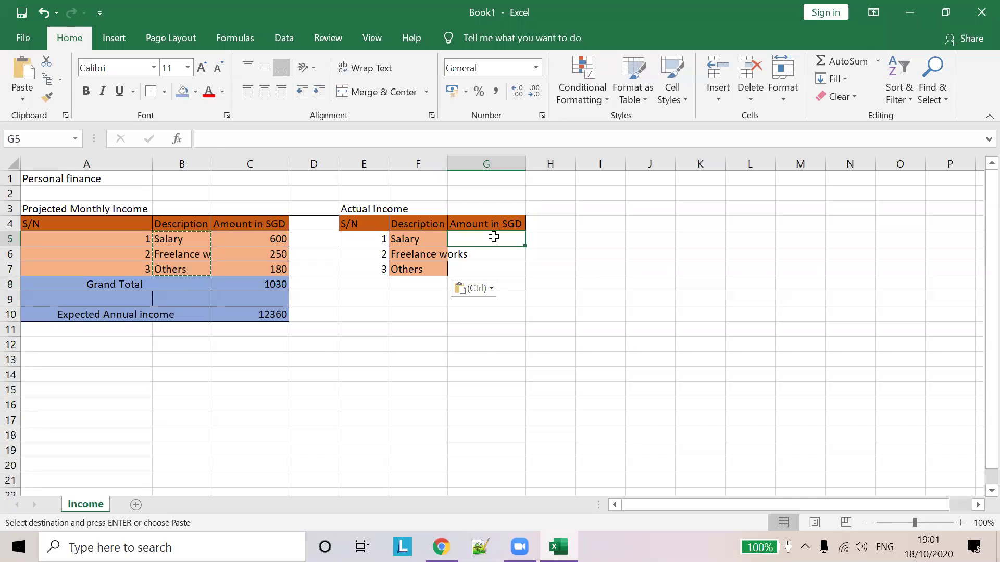
text(600)
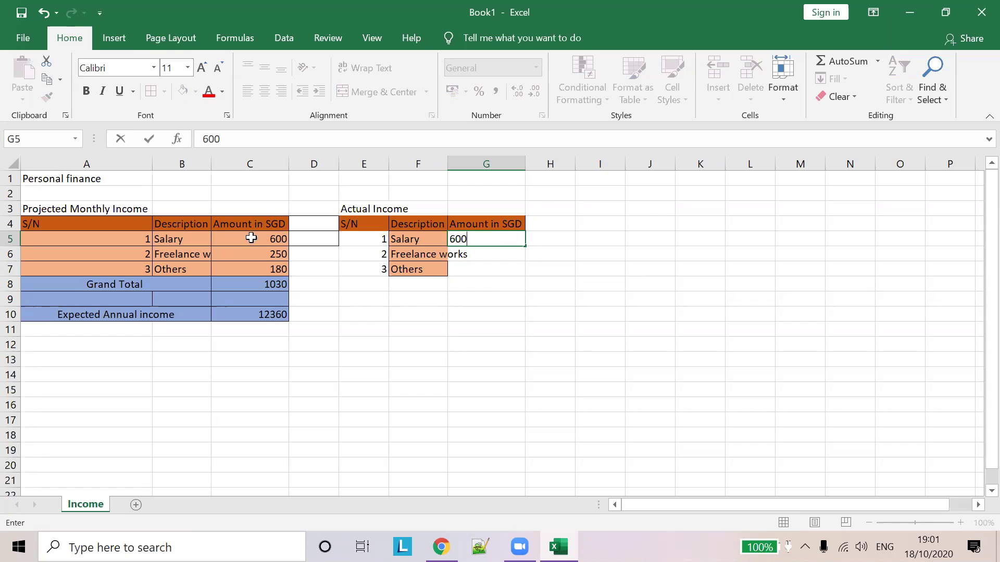
click(491, 253)
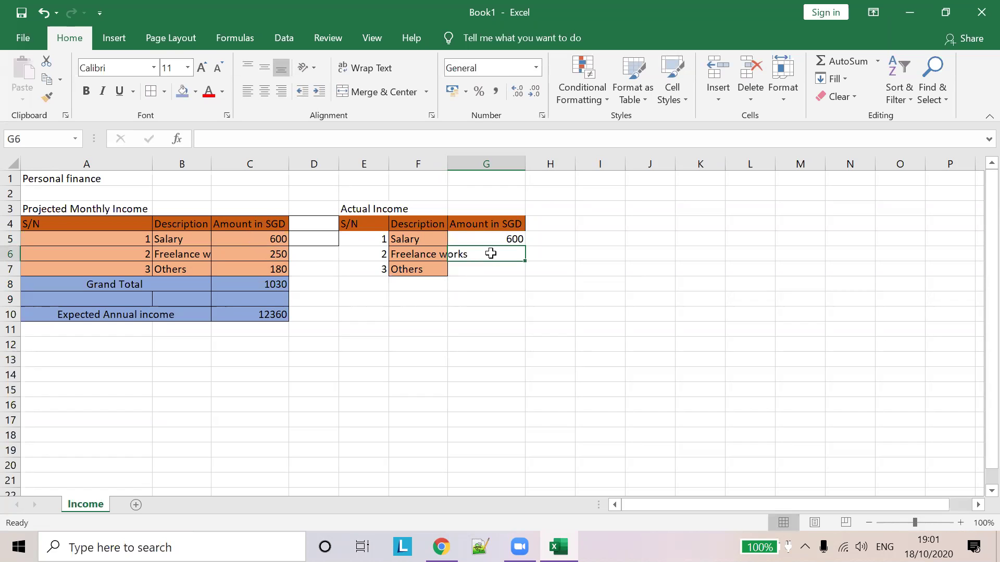
text(200)
click(482, 271)
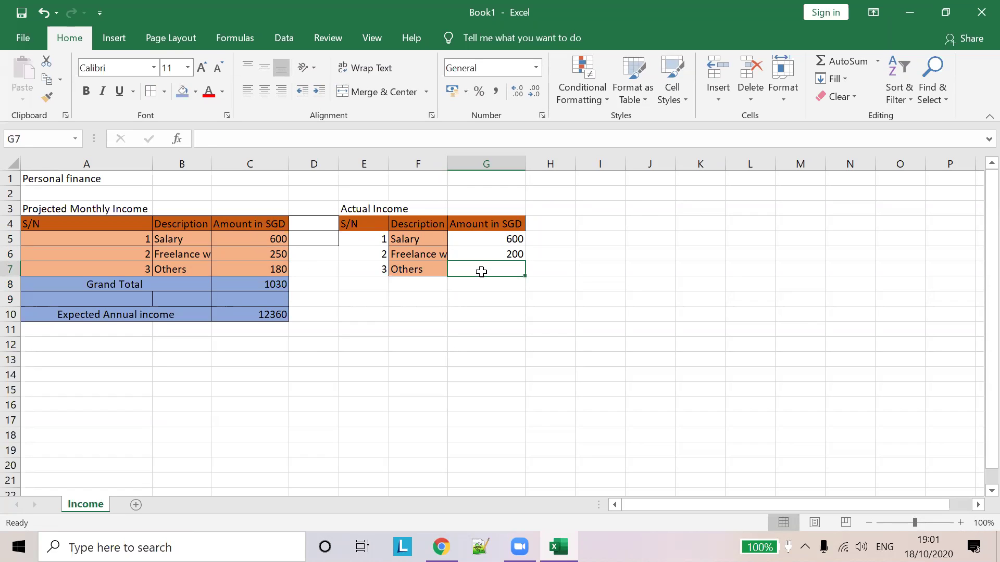
text(150)
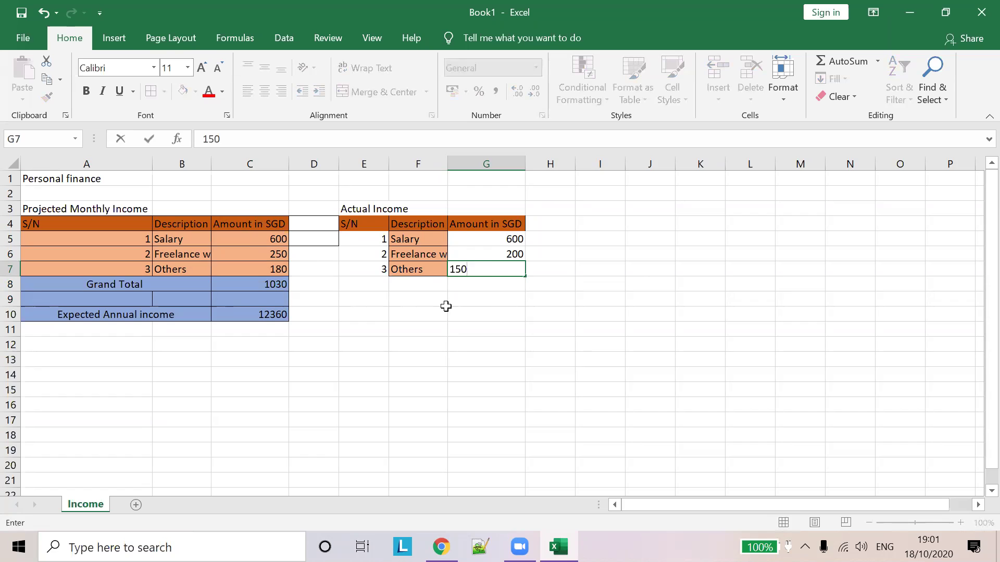
click(443, 302)
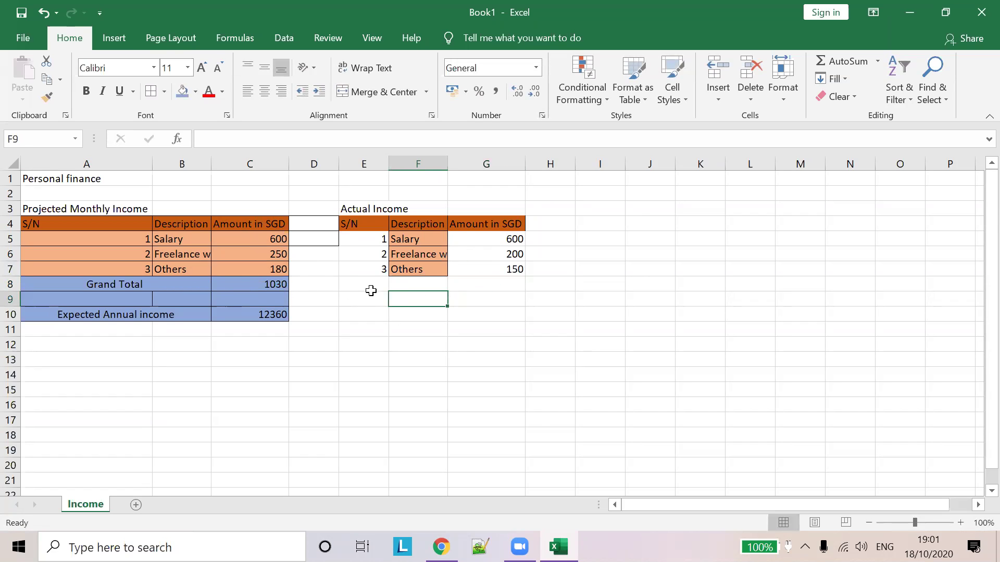
drag(358, 284, 398, 284)
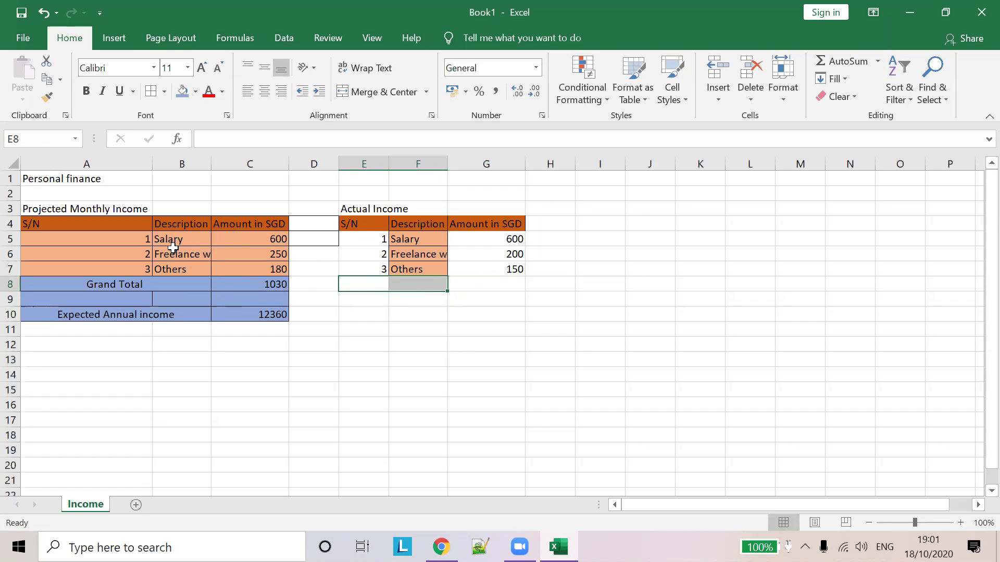
click(142, 240)
click(48, 96)
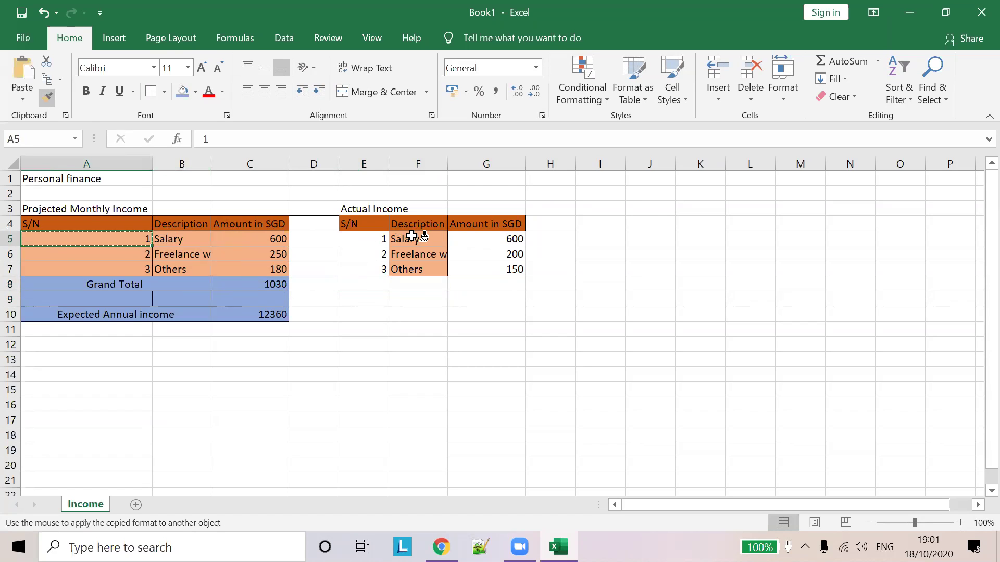
drag(354, 239, 503, 271)
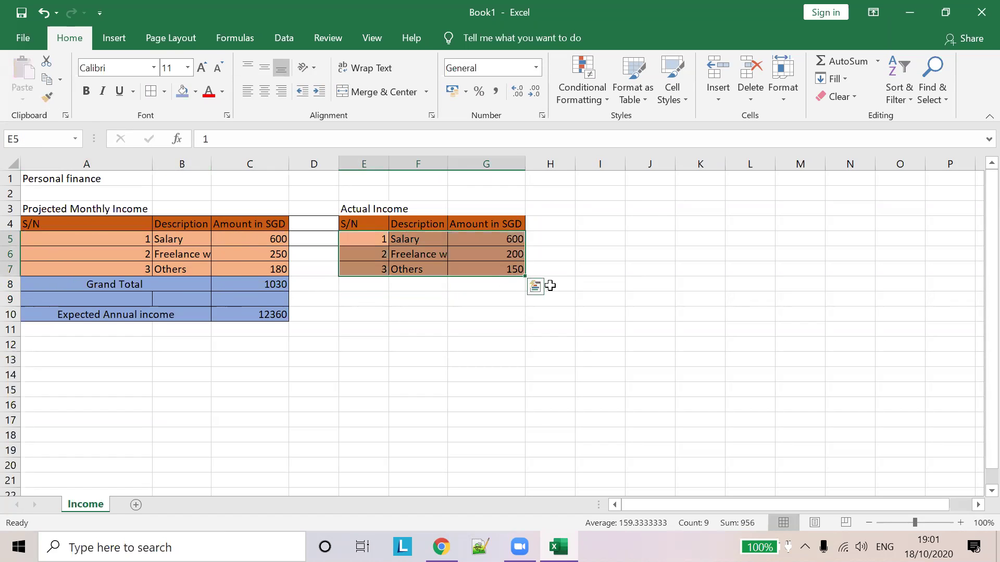
click(550, 285)
click(362, 286)
drag(368, 289, 426, 285)
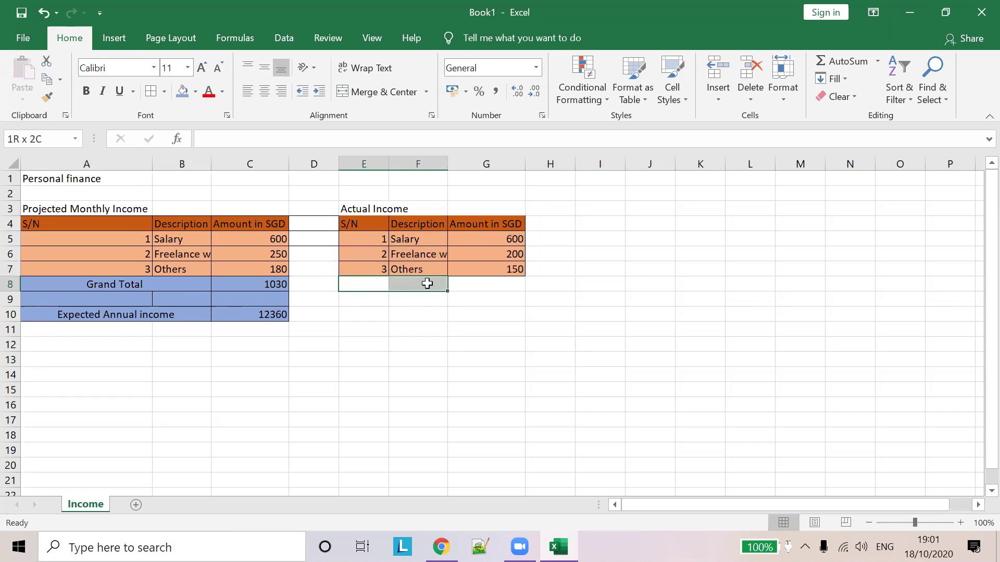
click(184, 90)
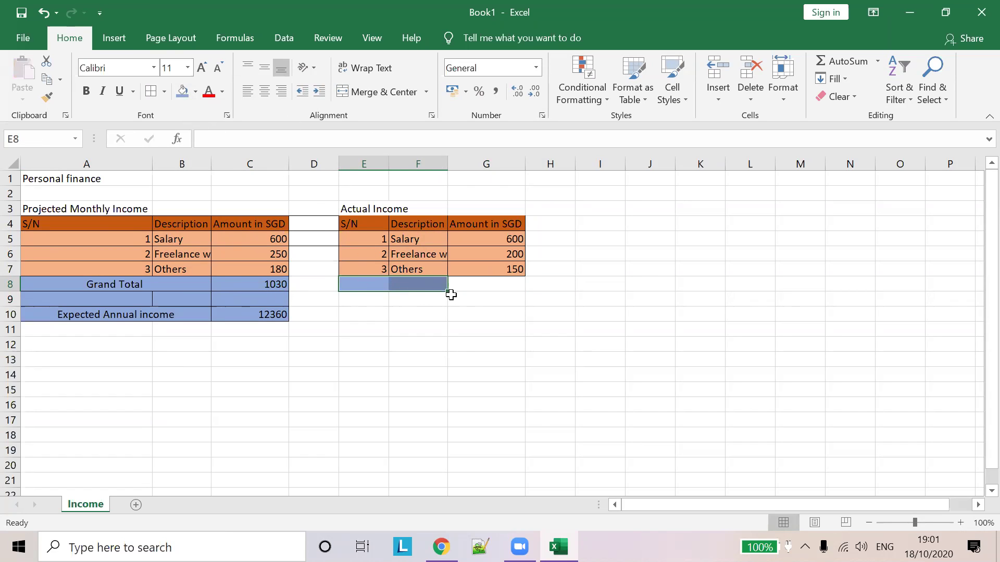
mouse_move(448, 291)
mouse_down()
mouse_move(513, 332)
mouse_move(518, 310)
mouse_up()
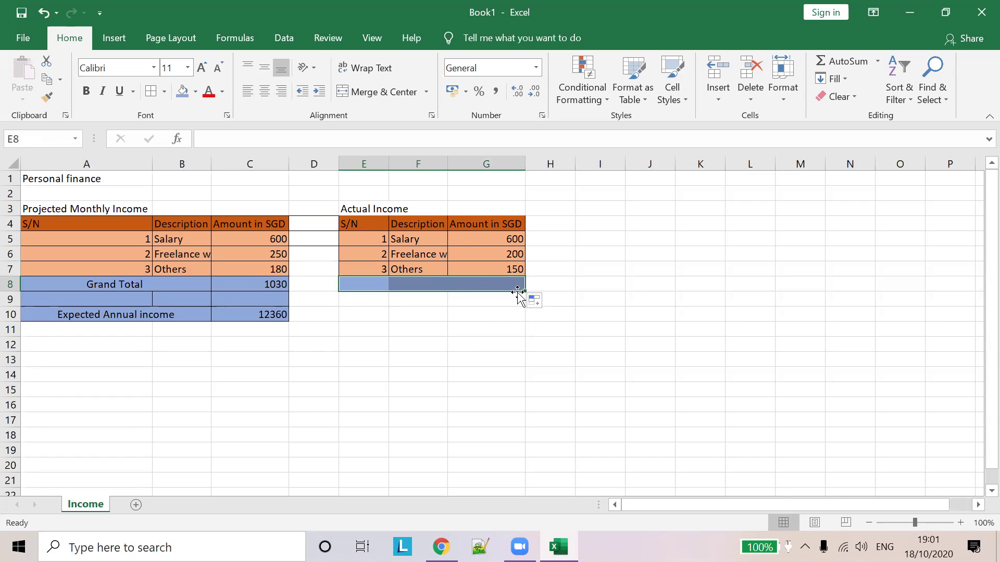
click(443, 298)
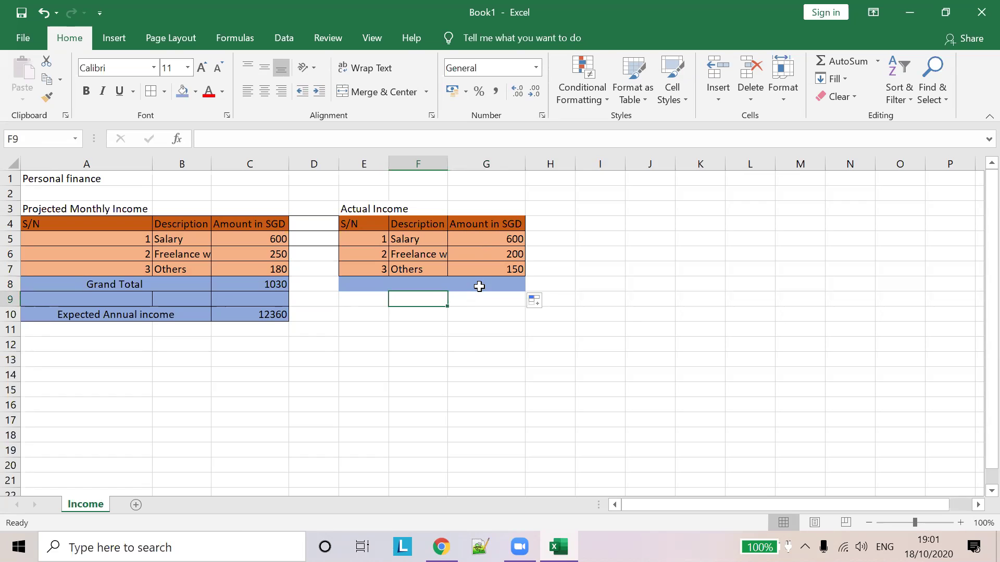
key(ctrl+z)
key(ctrl+z)
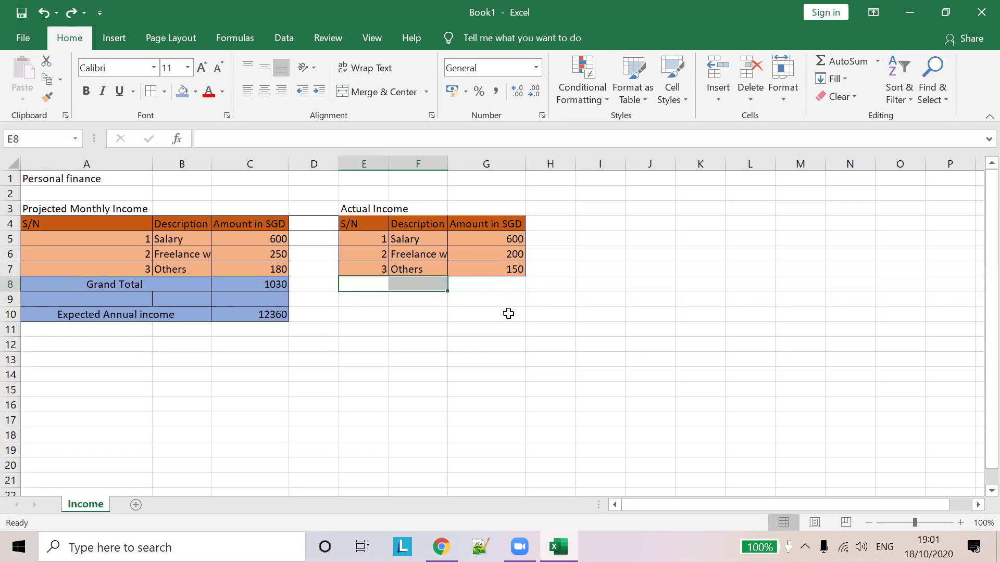
click(359, 283)
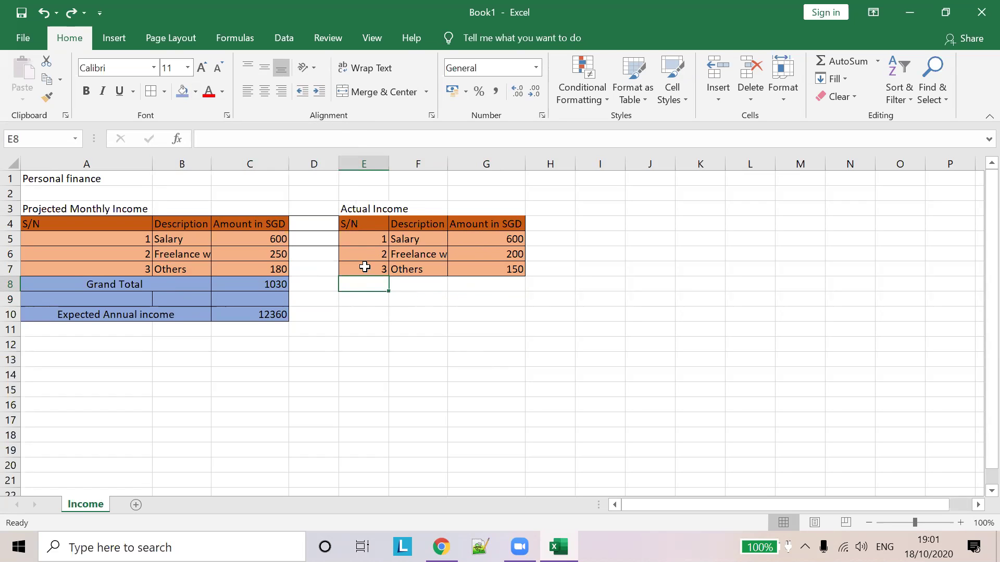
drag(371, 284, 409, 287)
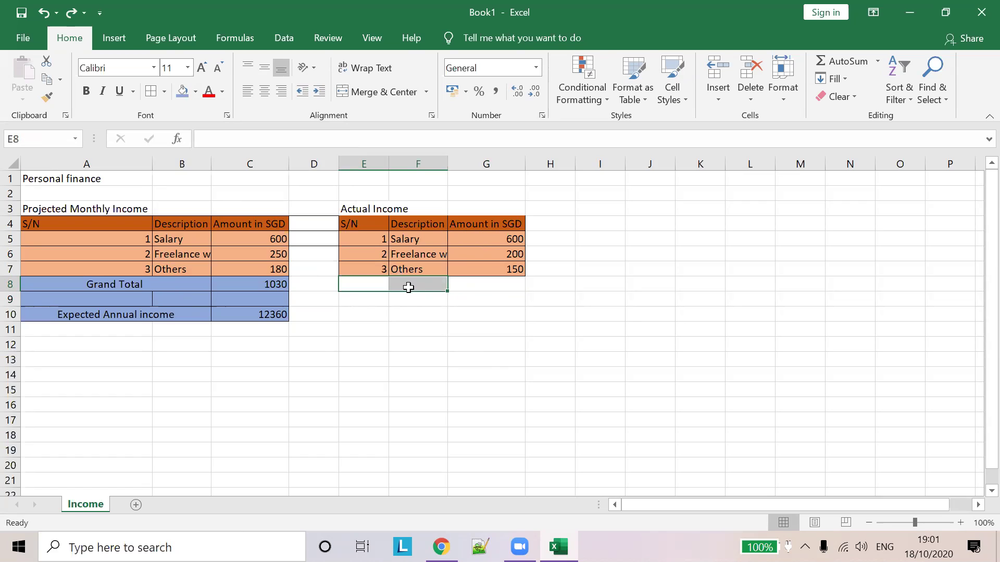
text(Grand T)
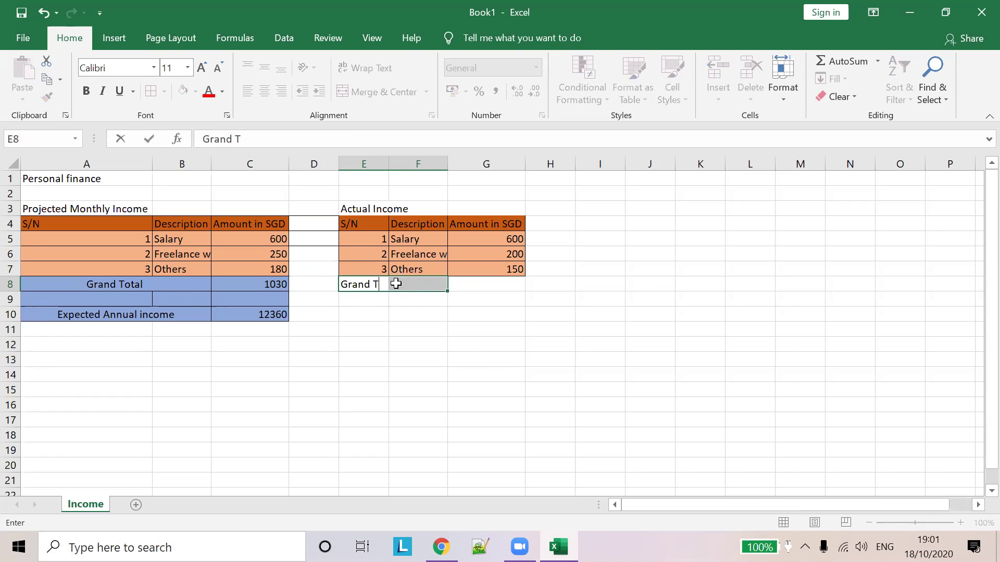
text(otal)
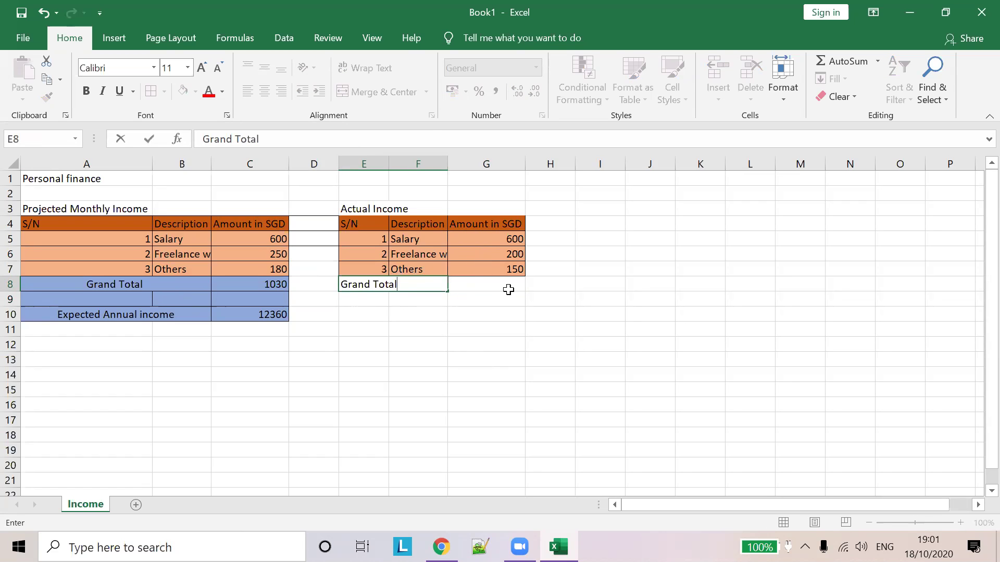
click(508, 290)
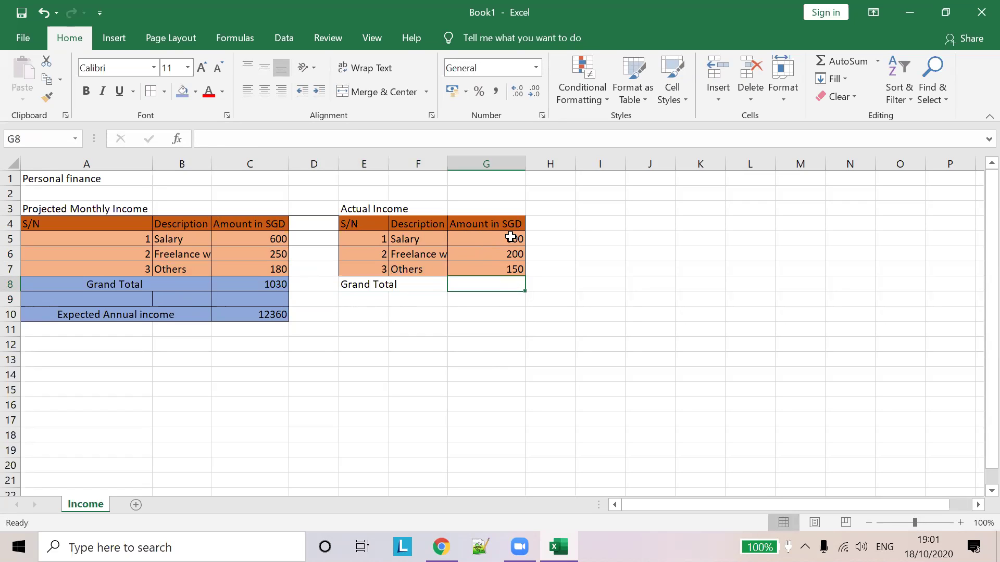
click(511, 237)
click(499, 290)
click(278, 143)
text(=)
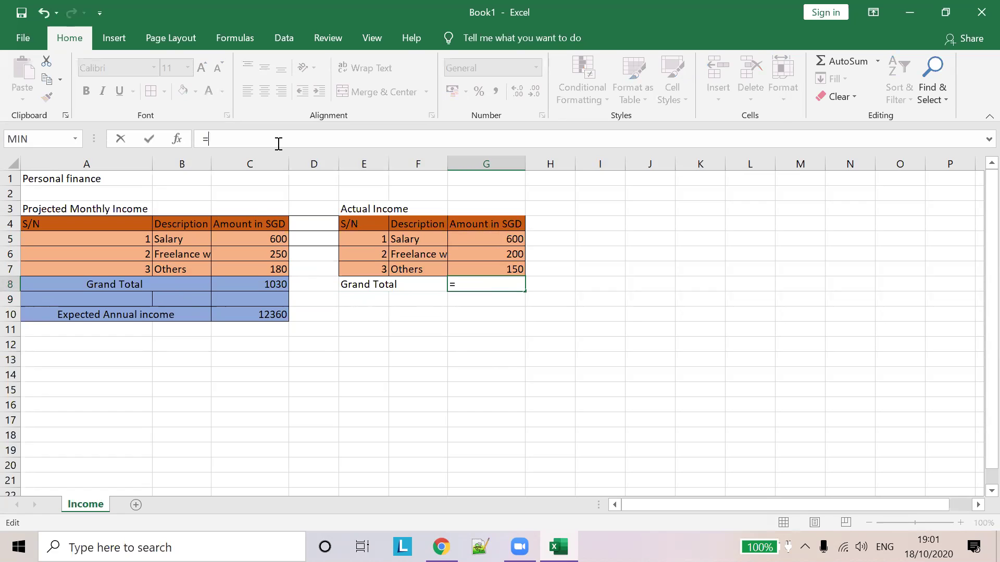
text(SUM)
key(Return)
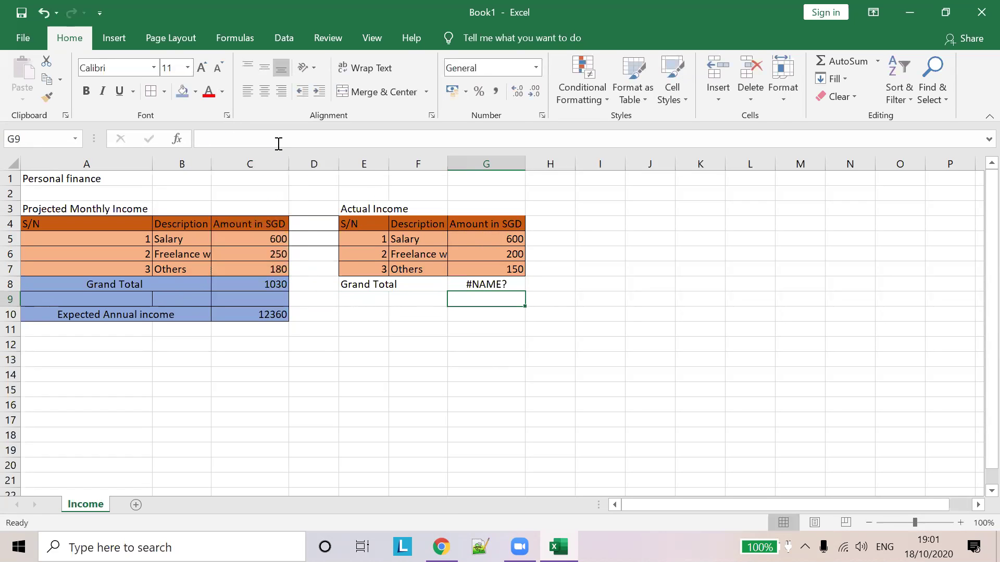
click(489, 285)
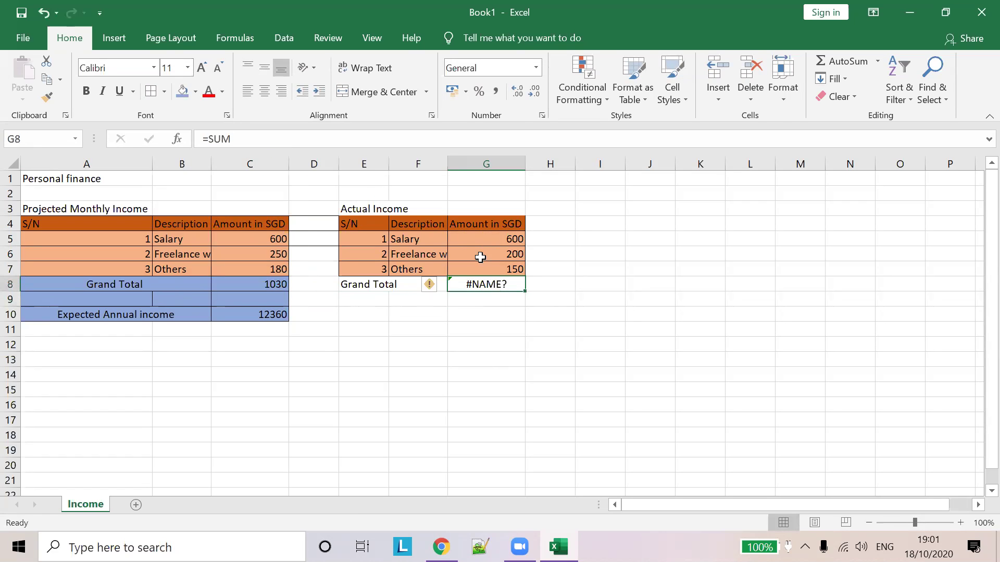
click(303, 136)
text(())
key(Left)
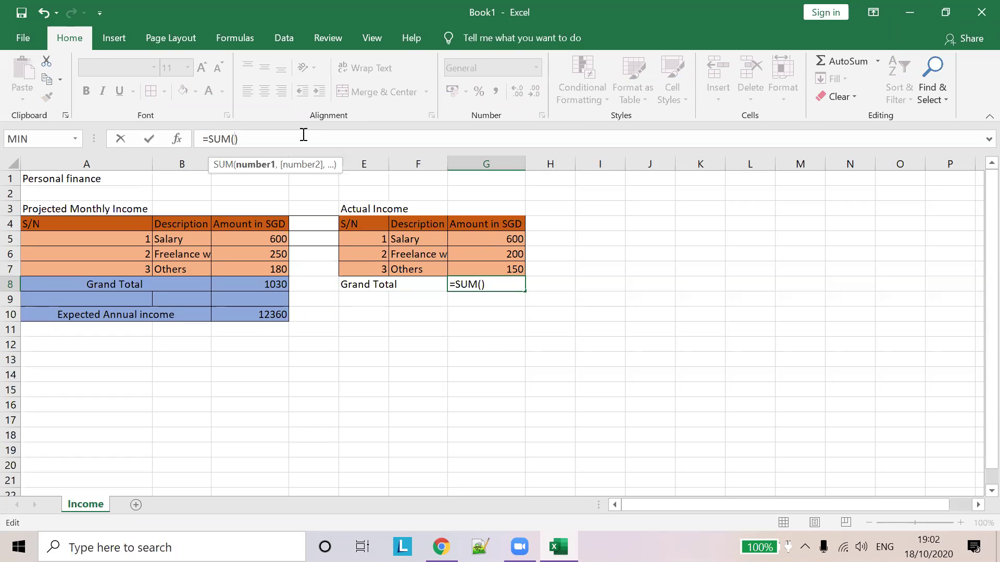
text(G)
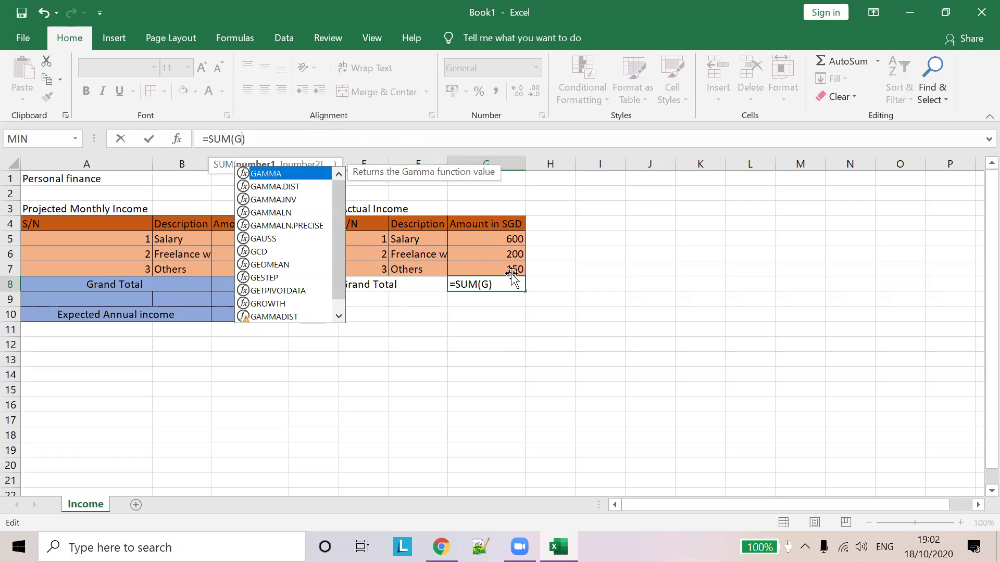
text(5:)
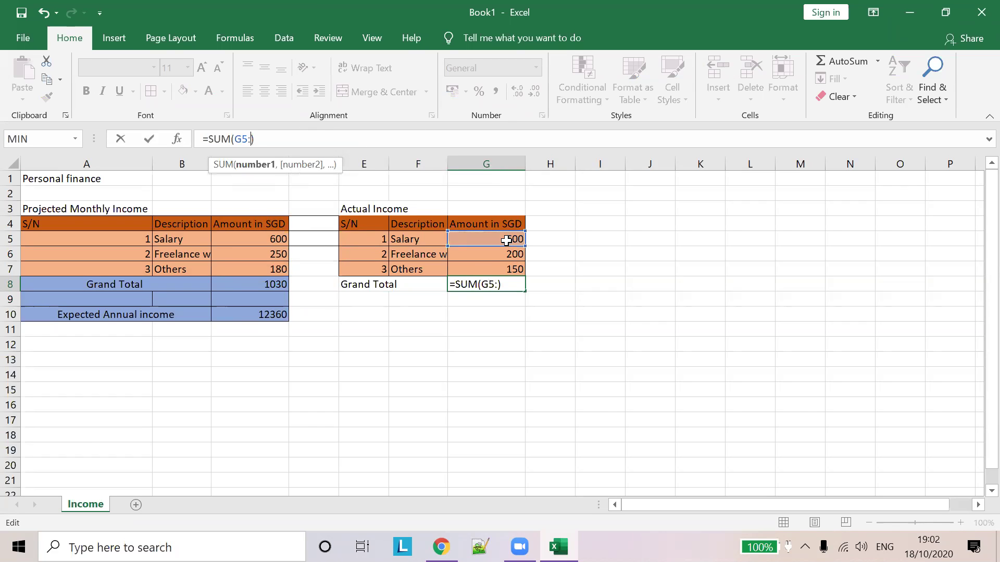
text(G)
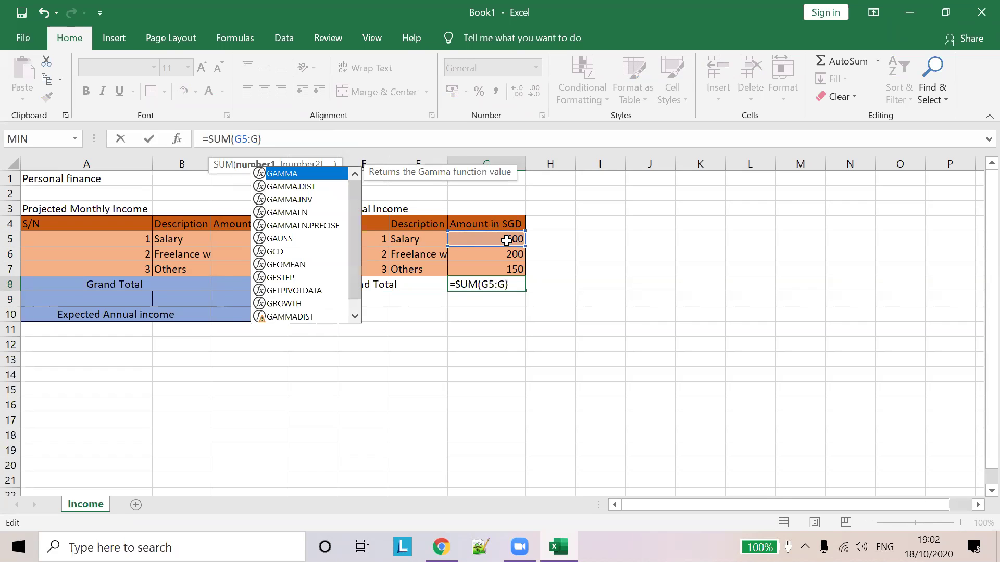
text(7)
click(598, 255)
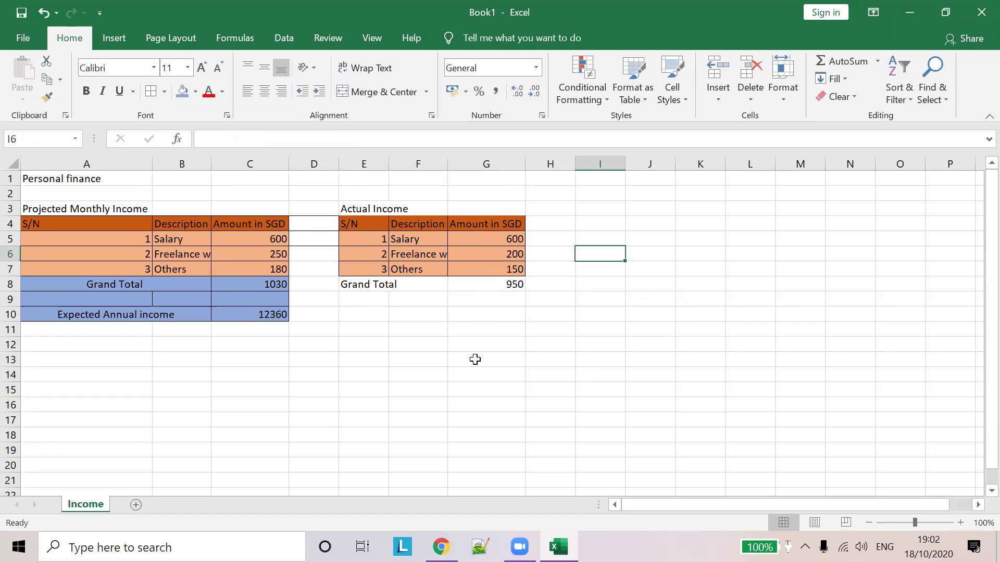
click(359, 317)
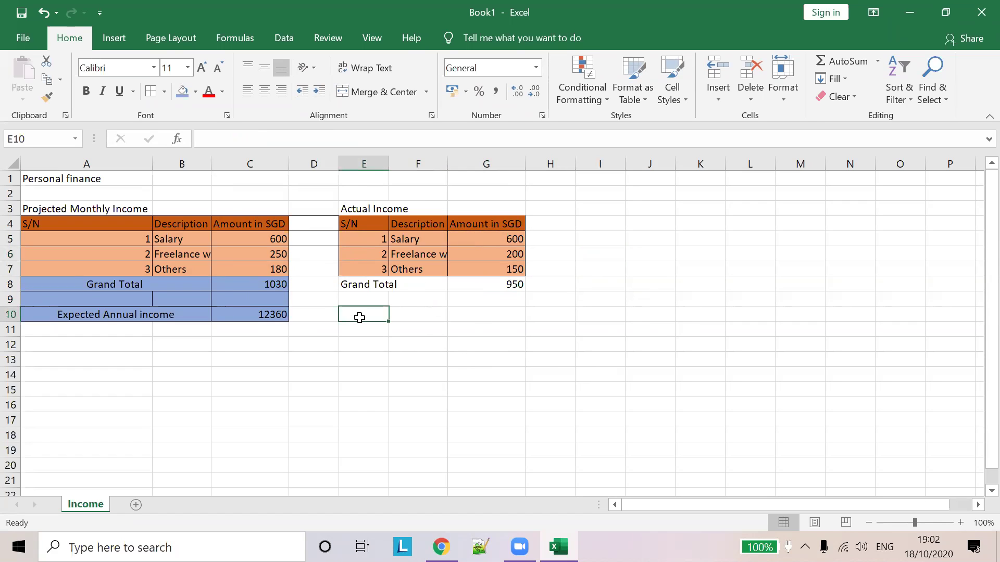
text(Expected)
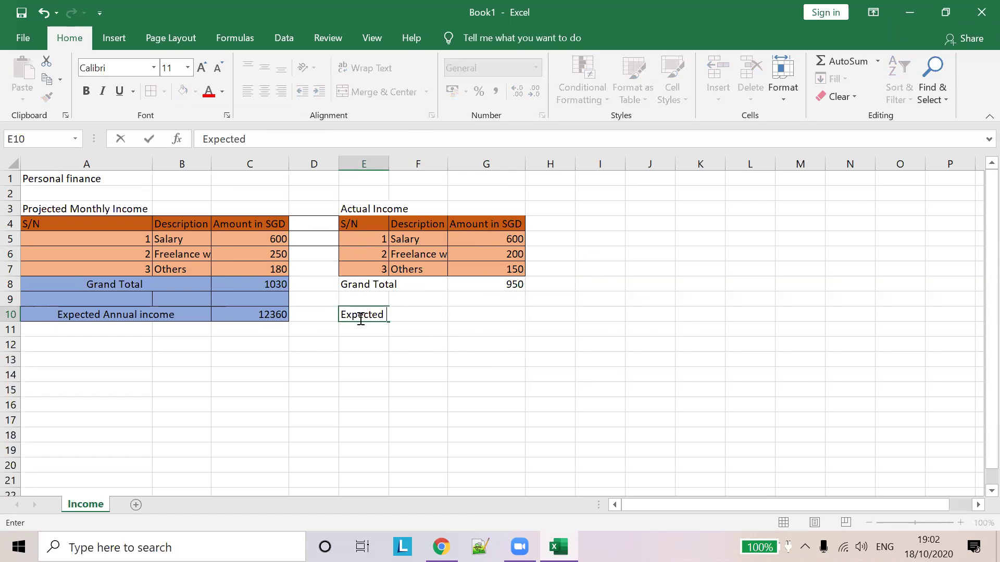
key(BackSpace)
key(BackSpace)
key(BackSpace)
key(BackSpace)
key(BackSpace)
key(BackSpace)
key(BackSpace)
key(BackSpace)
key(BackSpace)
text(Actual Annual Income)
click(501, 313)
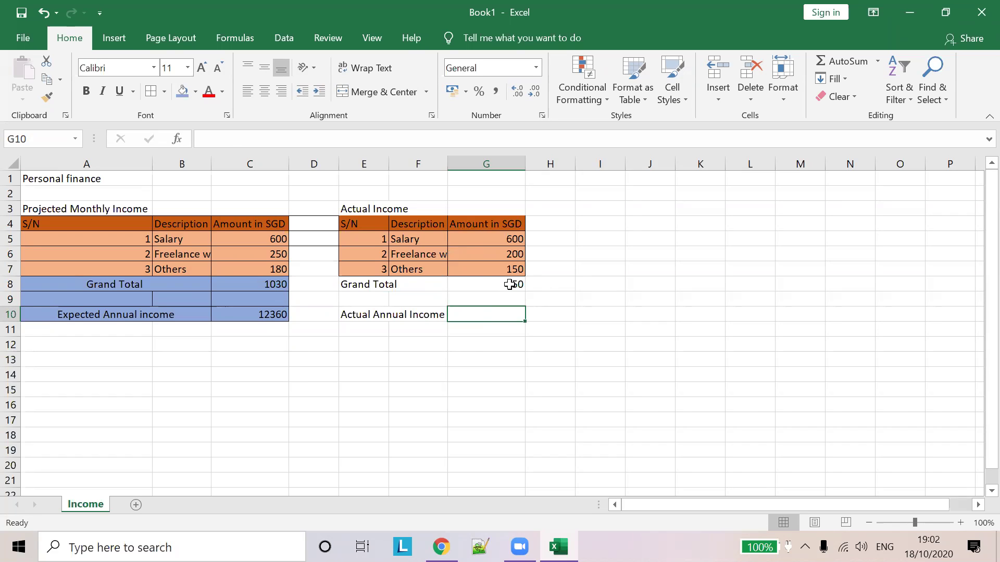
click(510, 285)
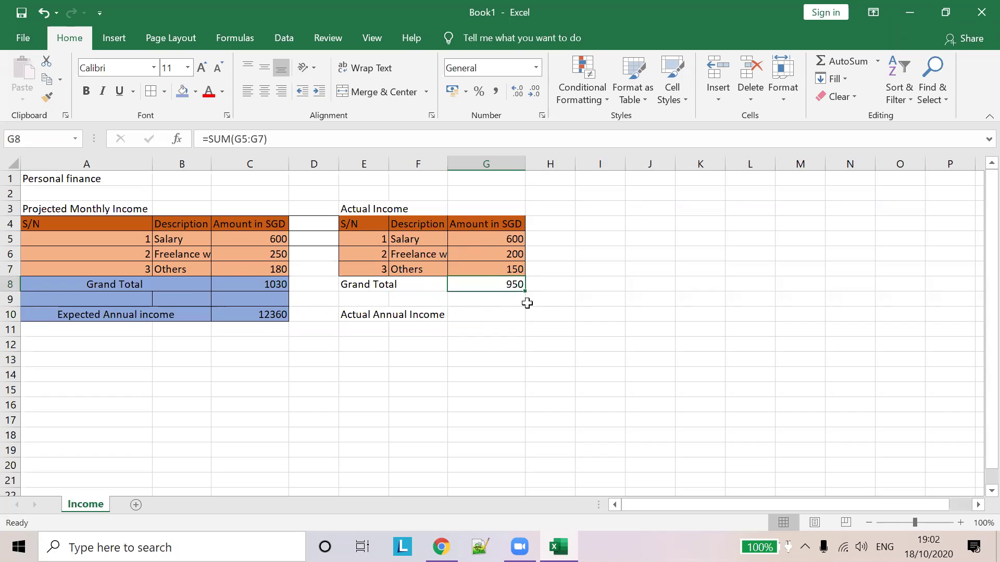
click(503, 313)
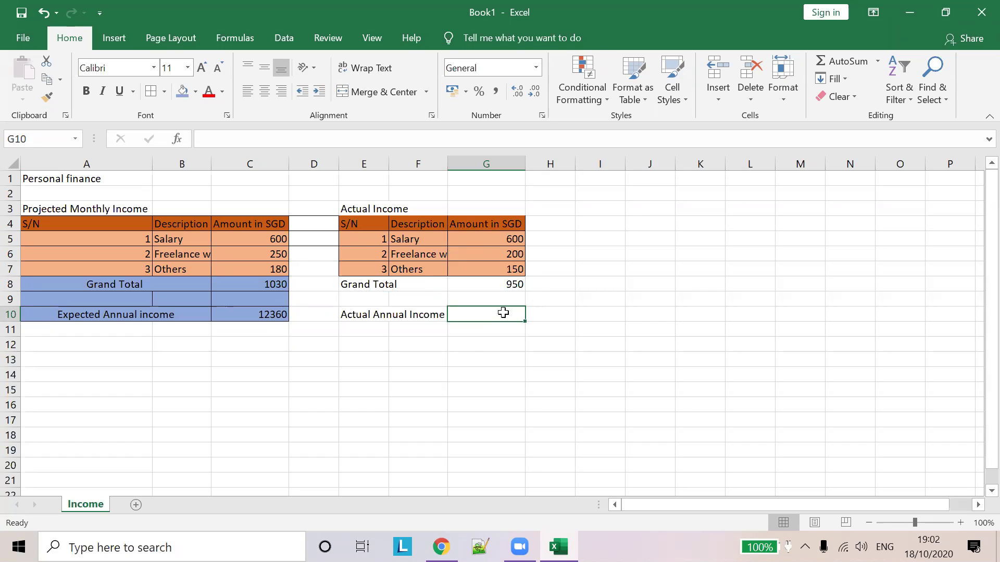
text(=12*)
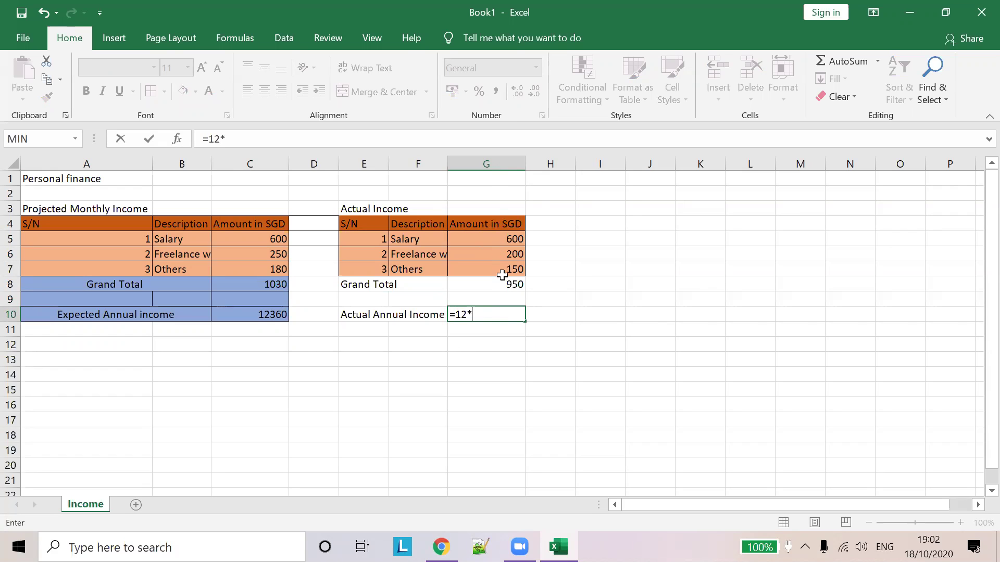
text(G8)
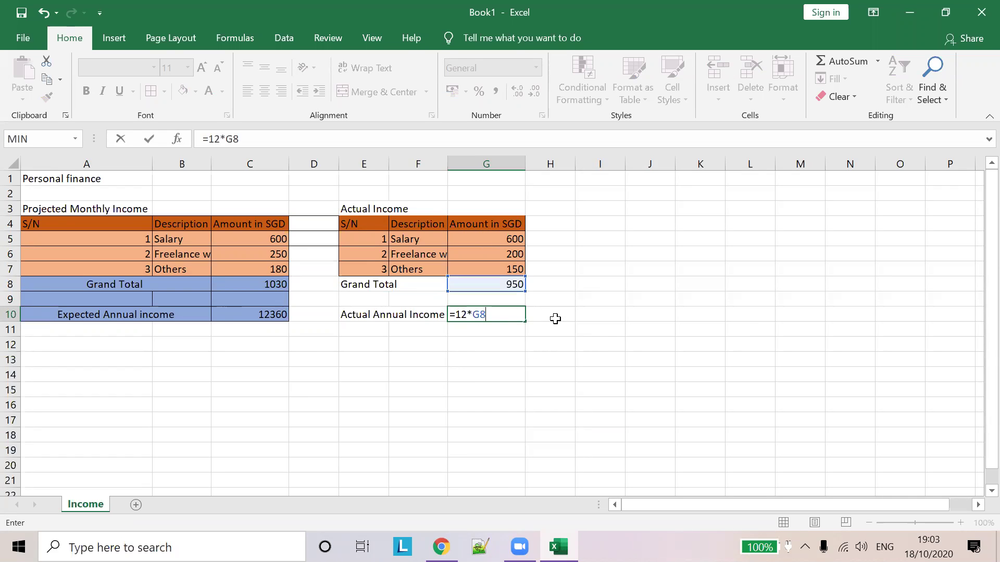
click(555, 319)
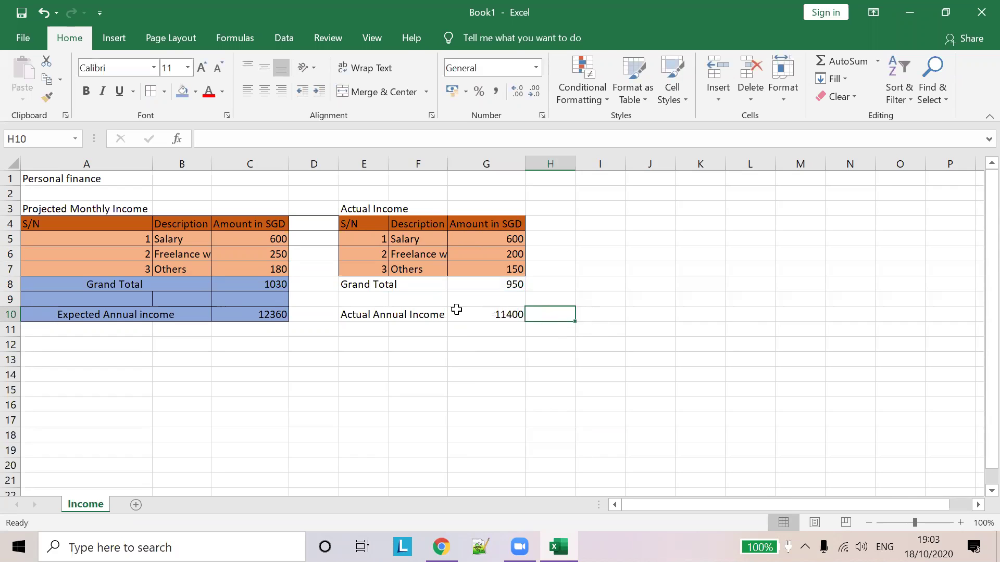
Step: Give the Actual Income total rows E8:G10 a blue fill
drag(348, 285, 485, 317)
click(487, 315)
click(492, 302)
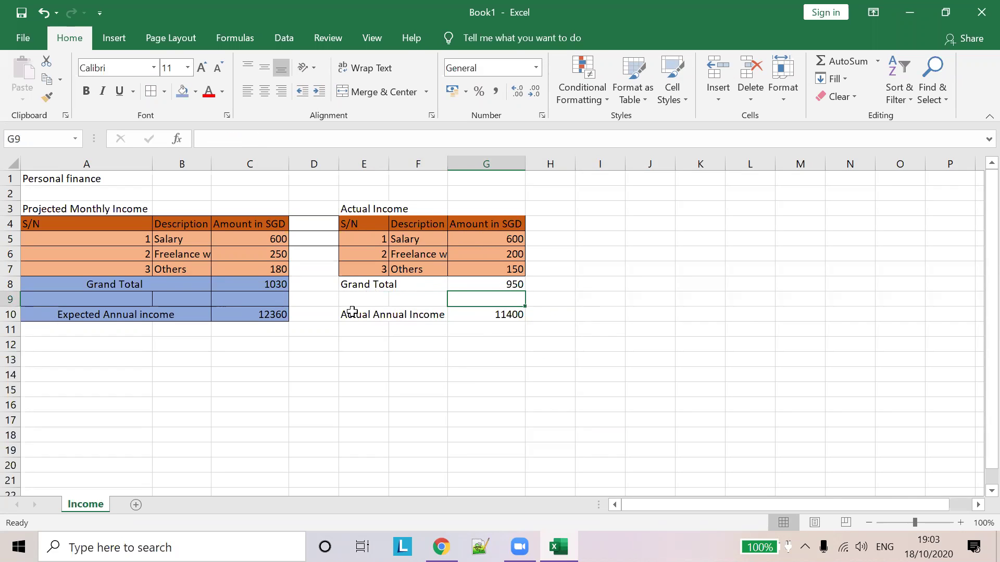
click(425, 312)
mouse_move(357, 285)
mouse_down()
mouse_move(493, 327)
mouse_move(496, 315)
mouse_up()
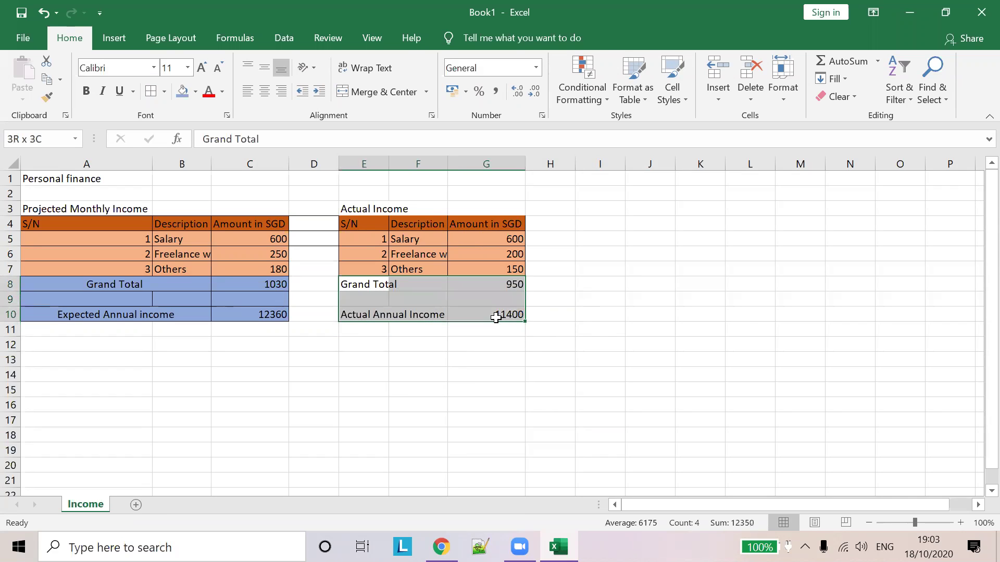
click(182, 89)
click(610, 256)
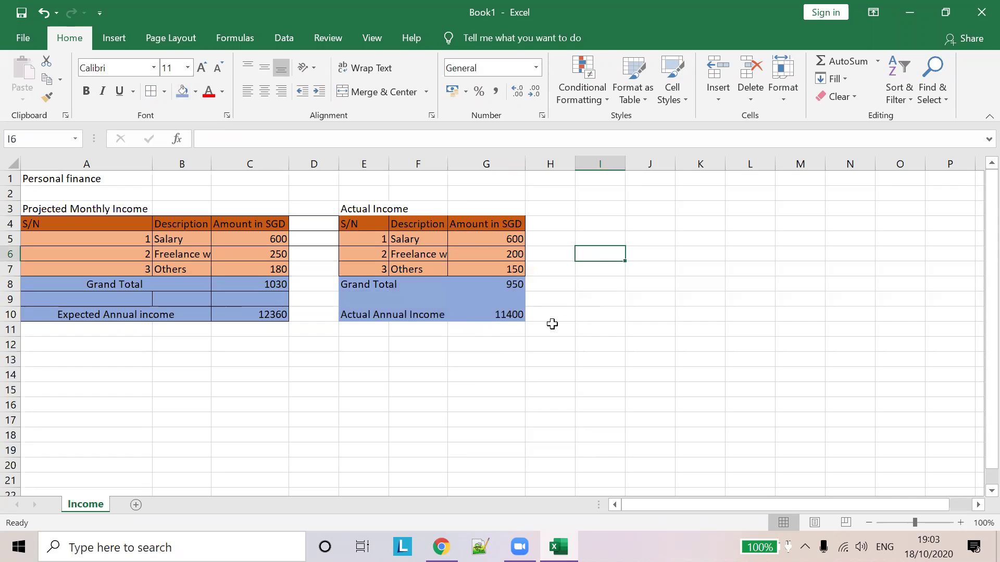
Step: Add All Borders to E8:G10 and autofit column F to show Freelance works
drag(359, 286, 506, 315)
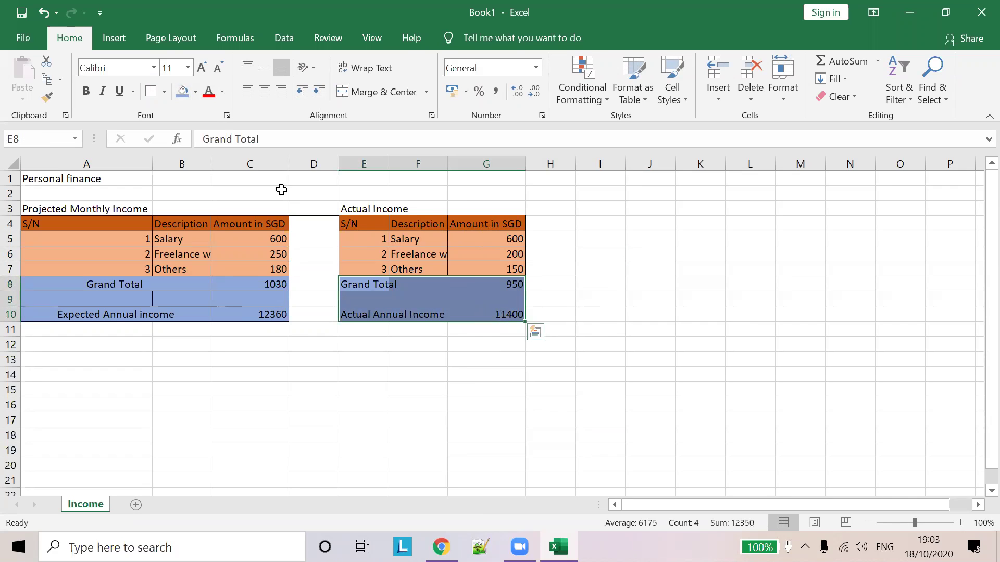
click(151, 91)
click(571, 243)
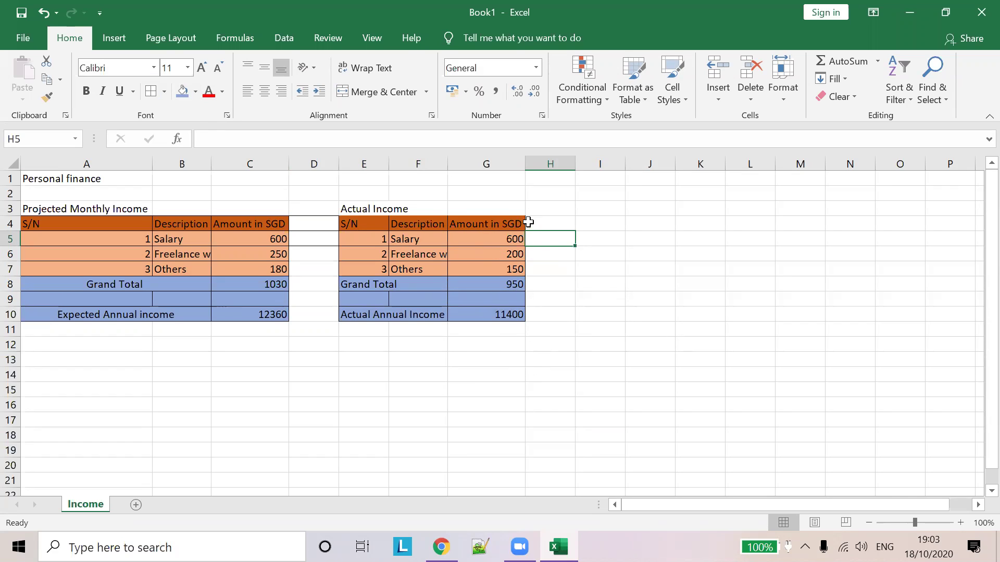
double_click(447, 164)
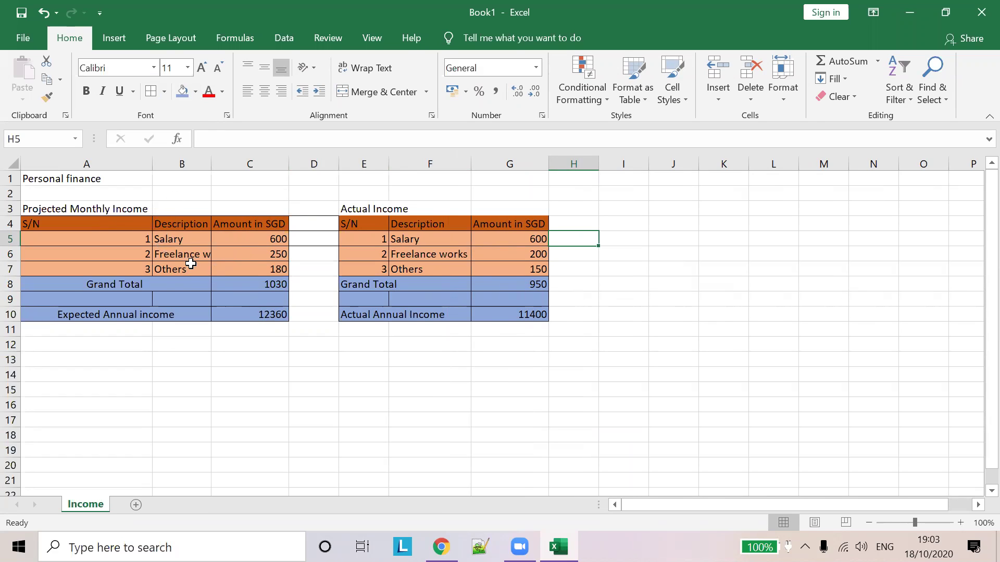
click(271, 320)
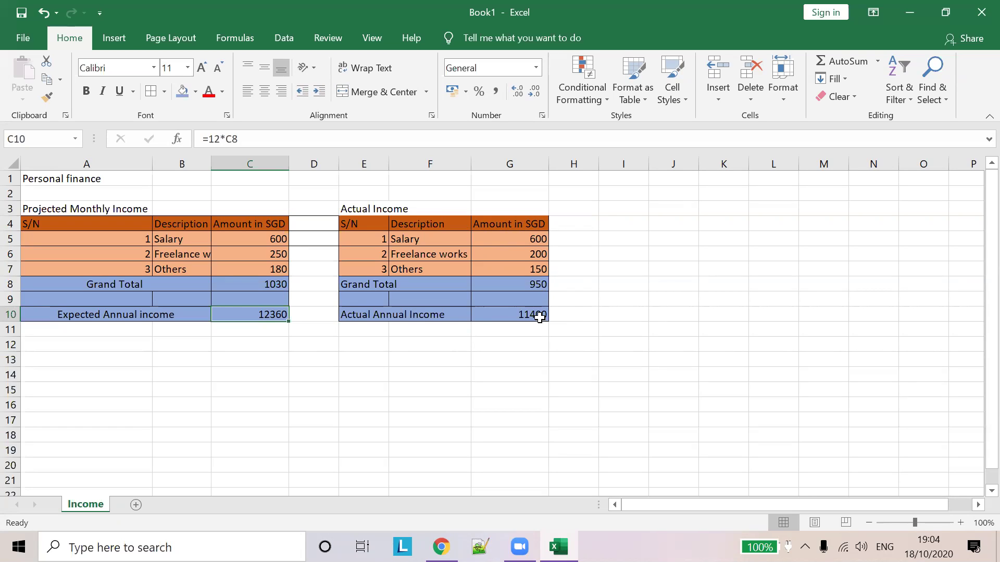
Step: Label A12 'Income difference' and enter =(G10-C10) in B12, giving -960
click(112, 340)
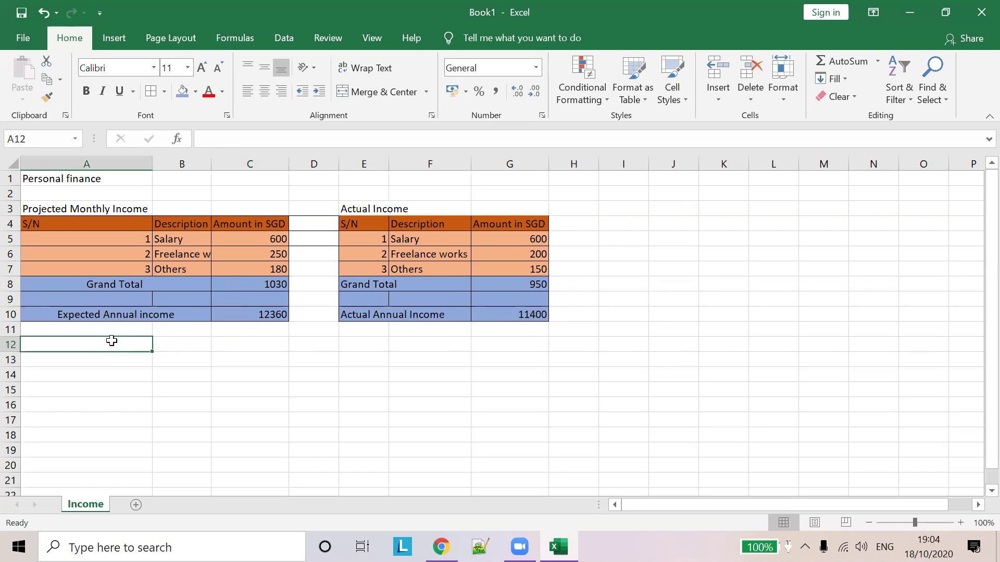
text(Income difference)
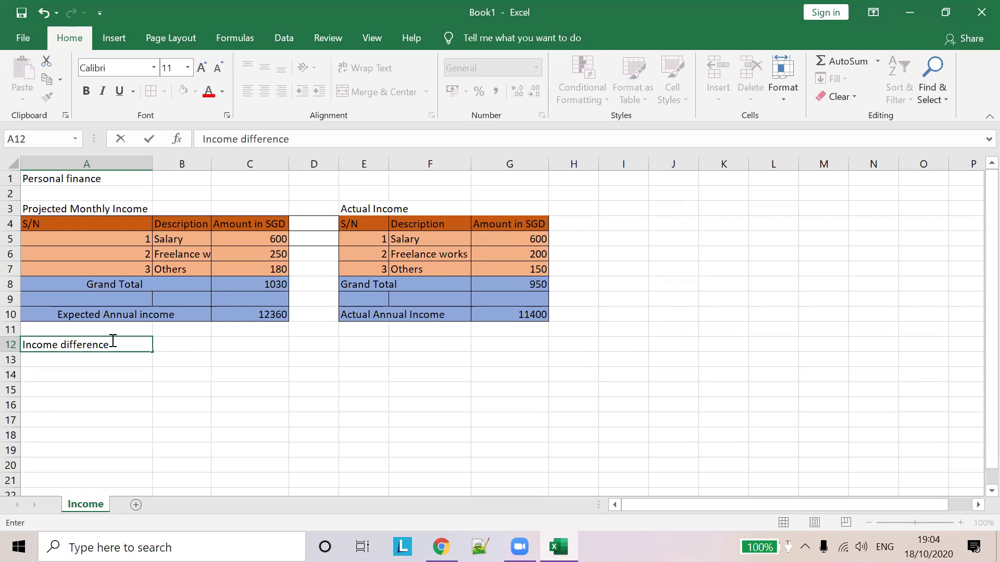
key(Tab)
text(=)
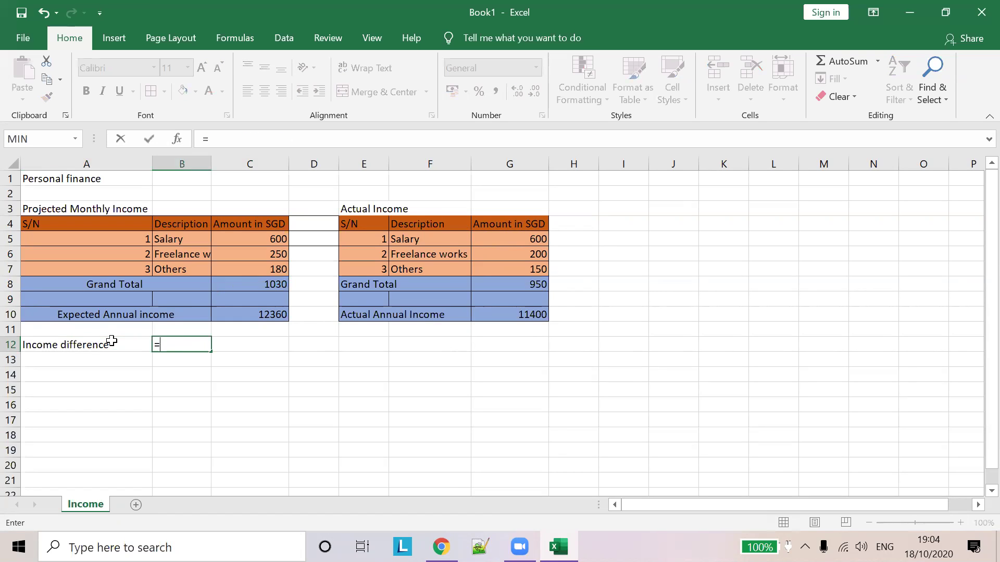
text(())
key(Return)
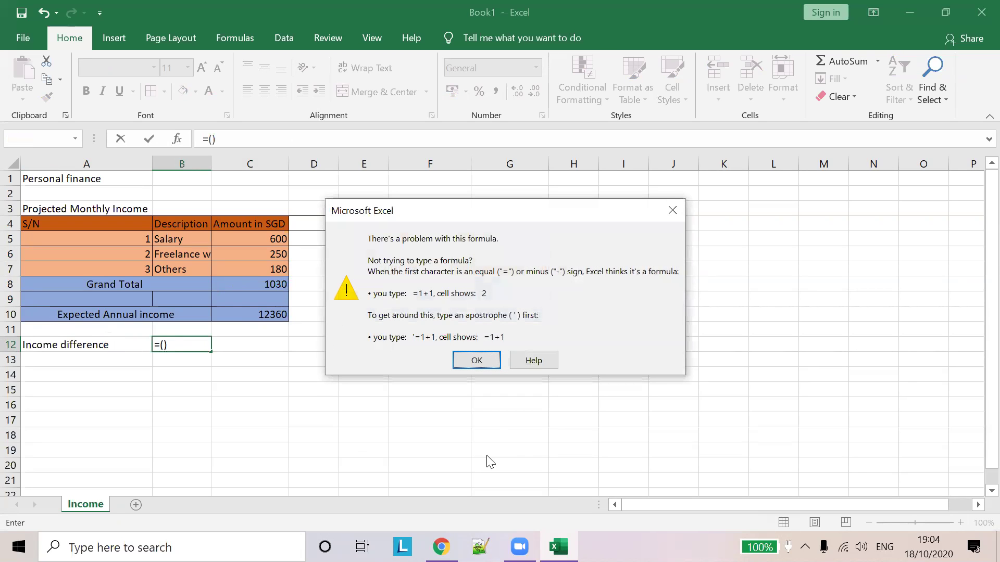
click(479, 361)
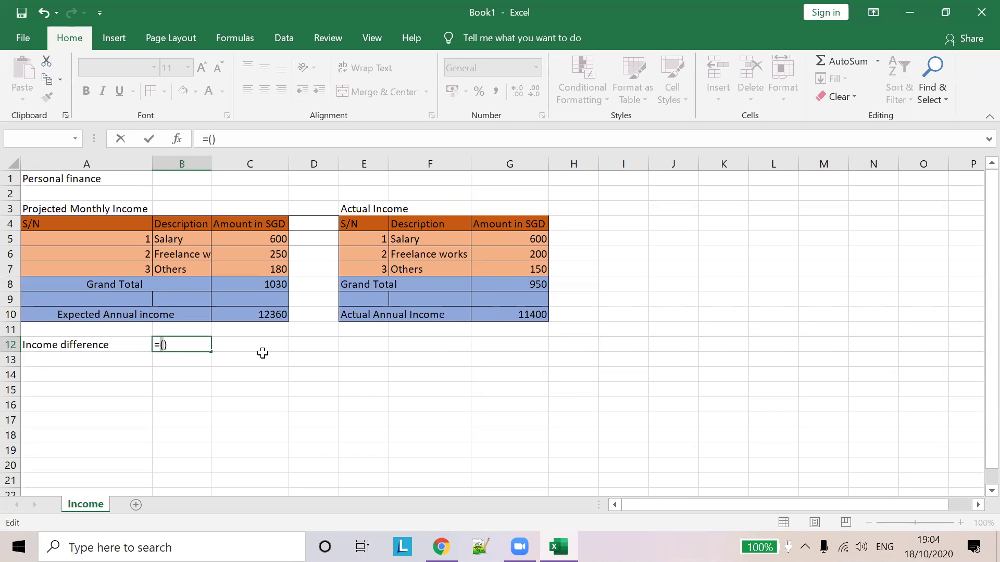
text(G10-)
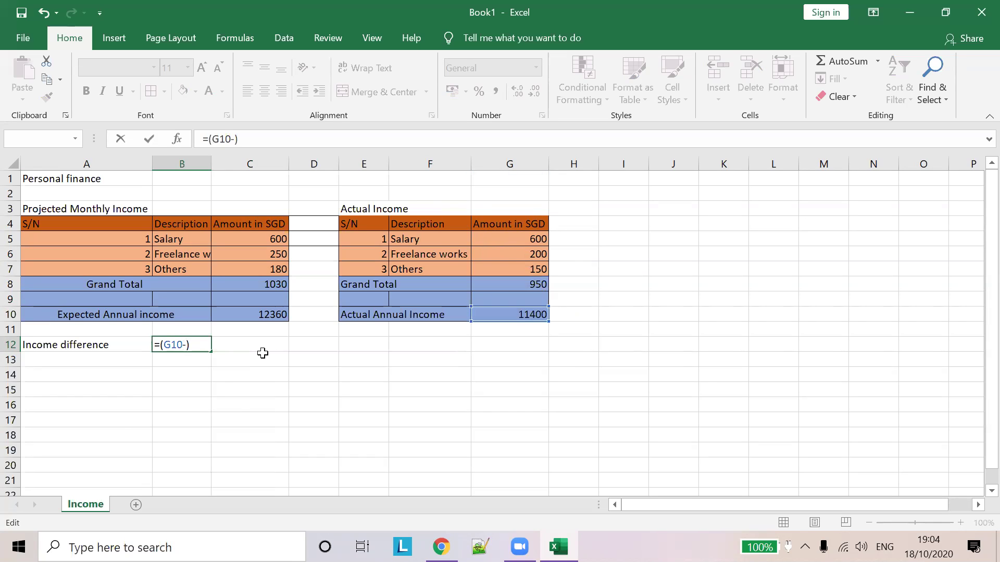
text(C10)
key(Tab)
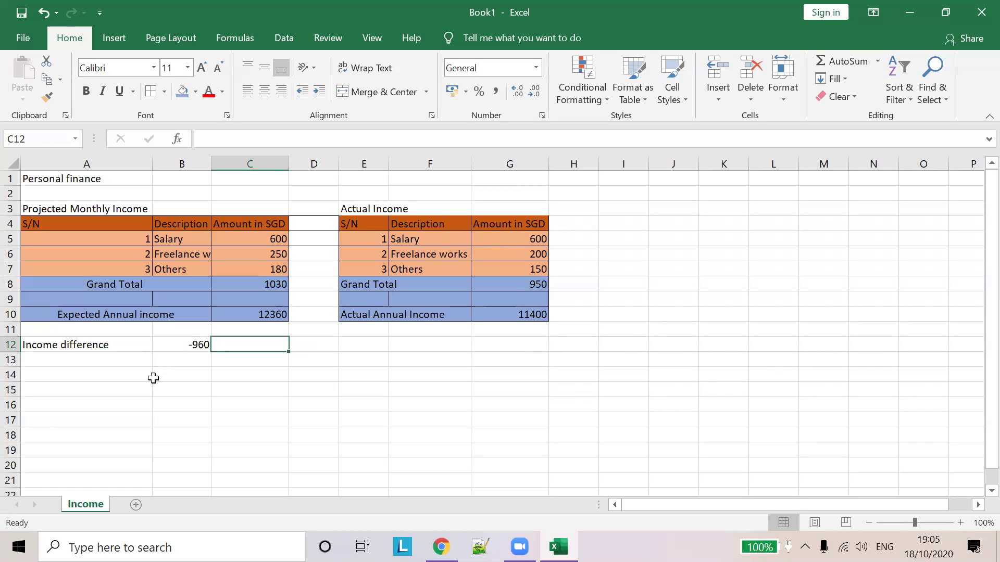
Step: Label A14 'Comment' and type =IF(B12>0,"Good job target acheived","Work Harder") in B14
click(106, 376)
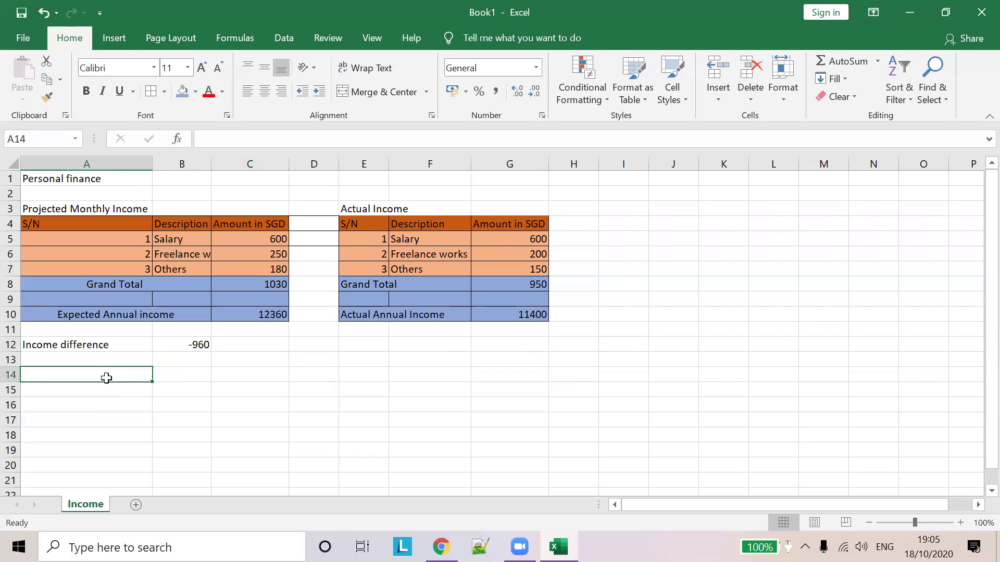
text(Comment)
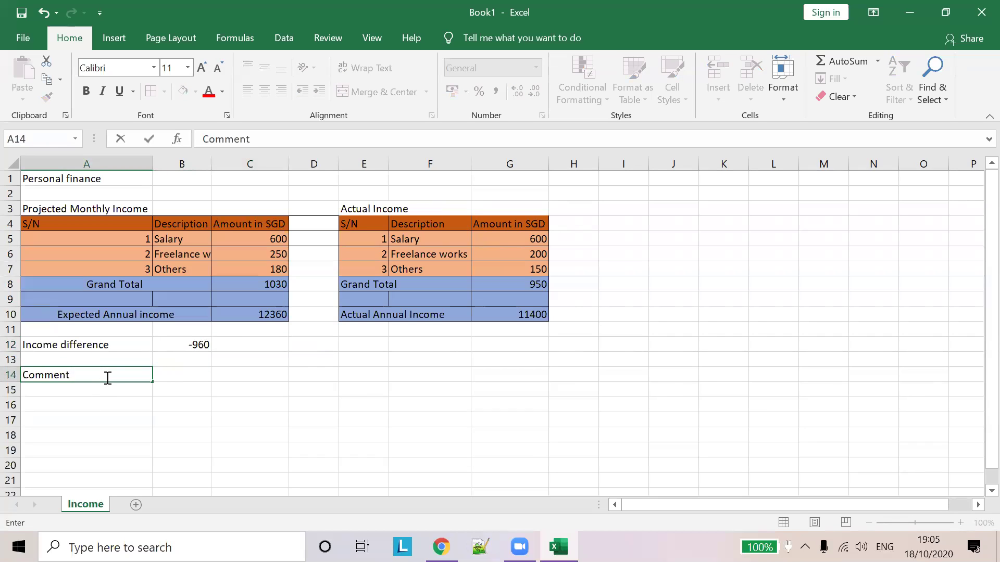
key(Tab)
text(=)
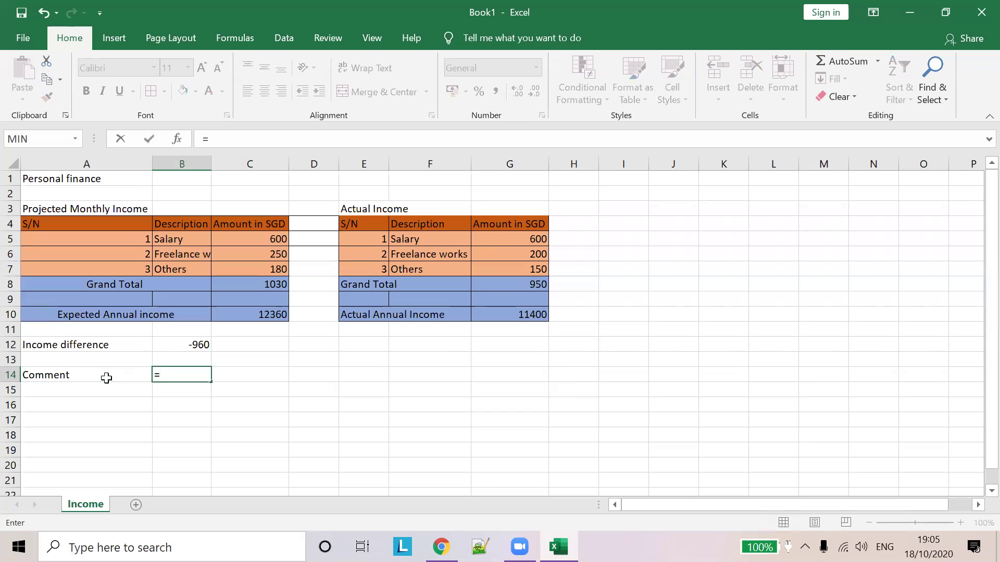
text(IF())
key(Return)
key(Return)
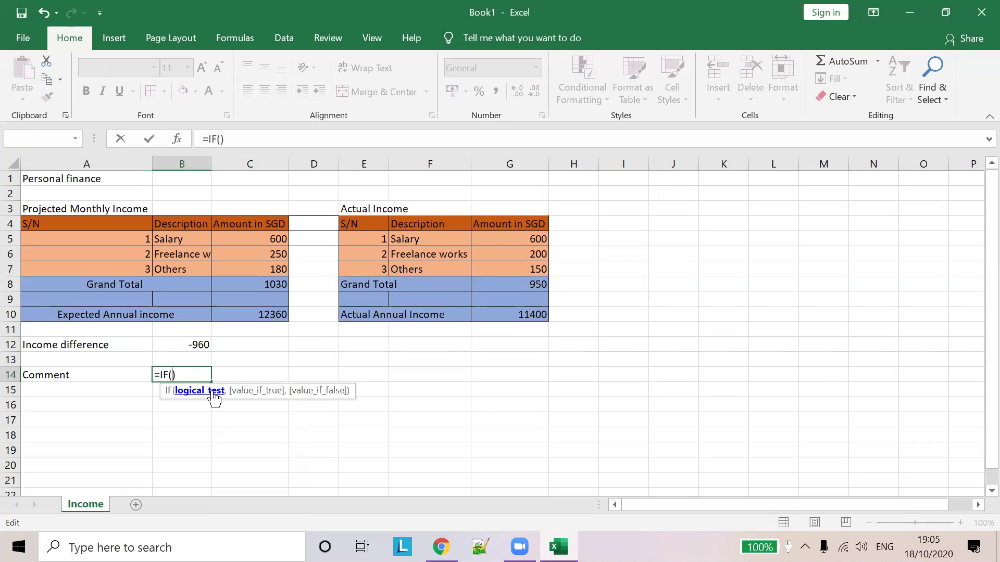
text(B)
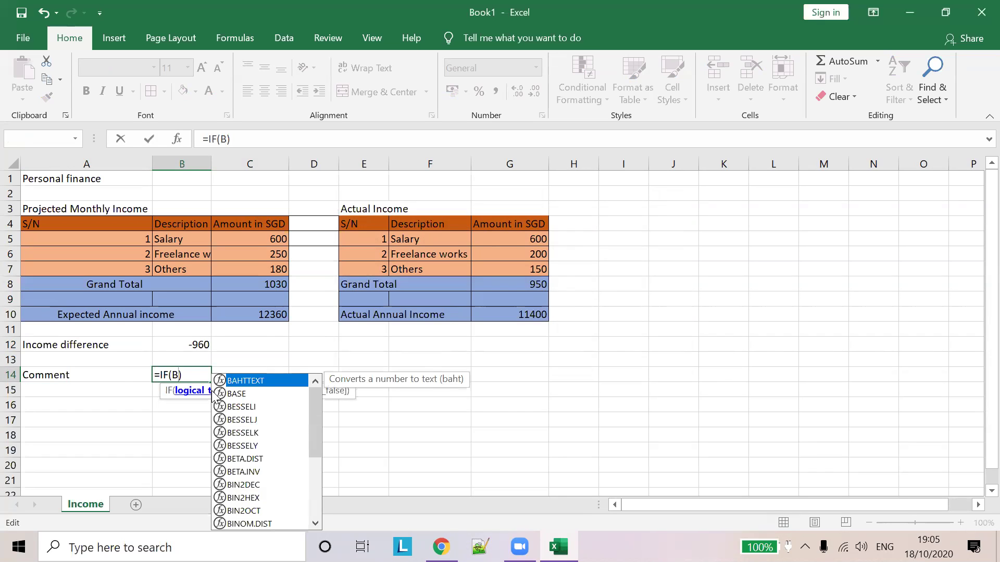
text(12>0)
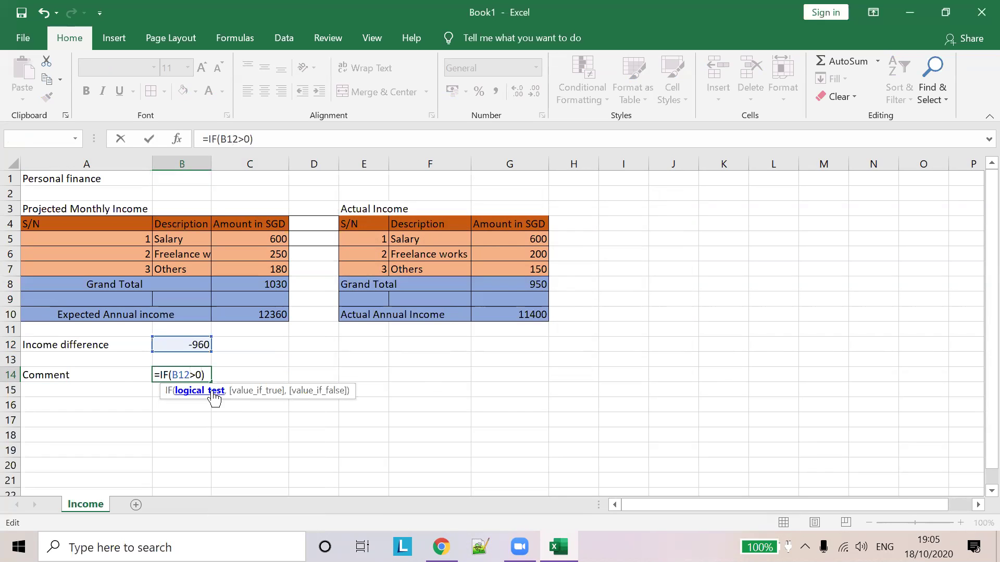
text(,)
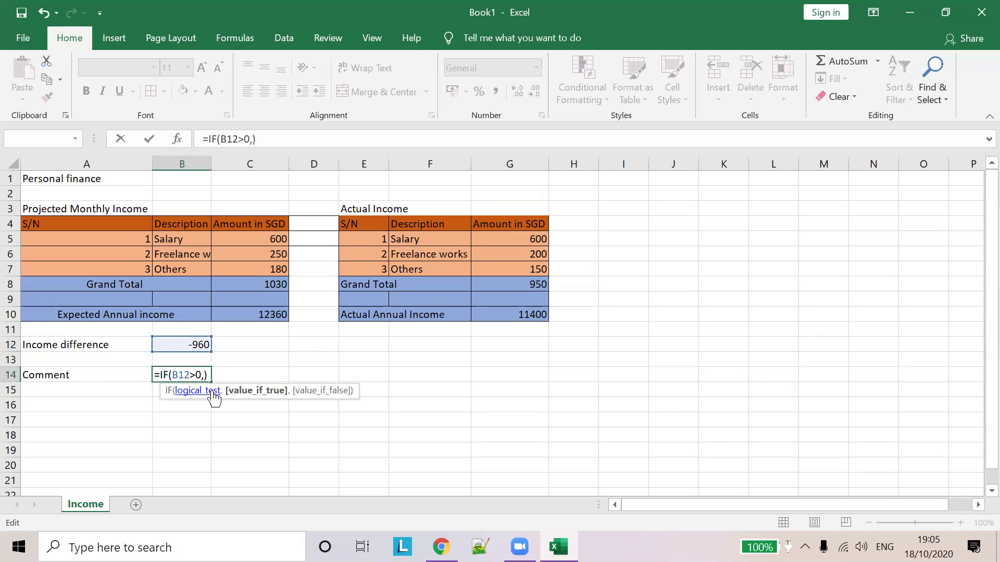
text("")
text(Good )
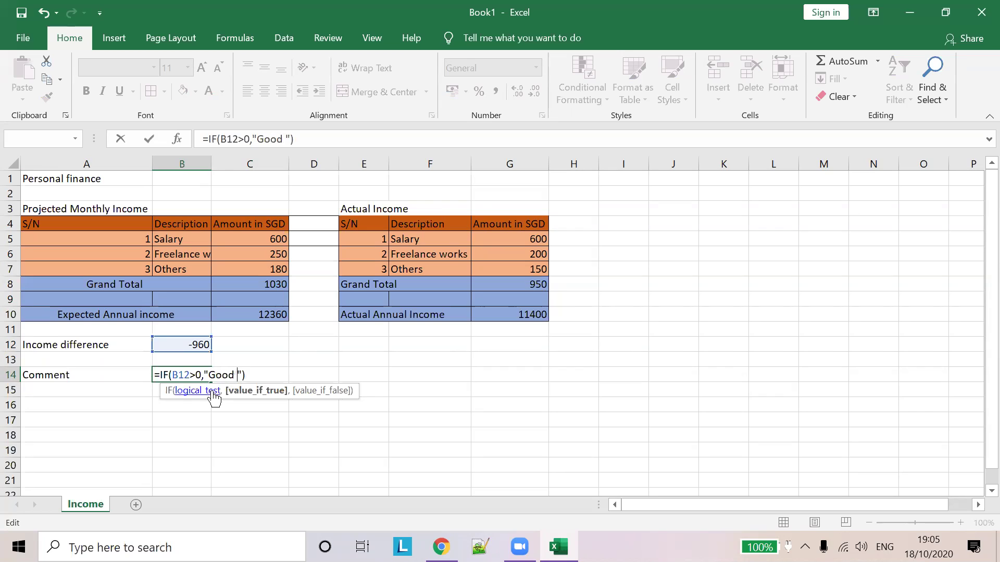
text(job )
text(ta)
key(BackSpace)
text(eam)
key(BackSpace)
key(BackSpace)
key(BackSpace)
text(arget )
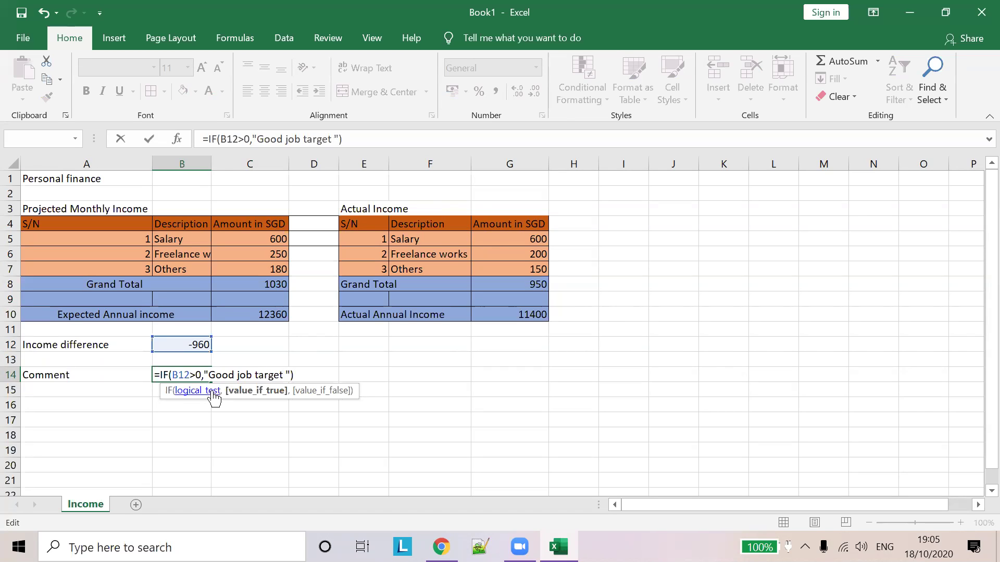
text(acheied)
key(BackSpace)
key(BackSpace)
text(ved)
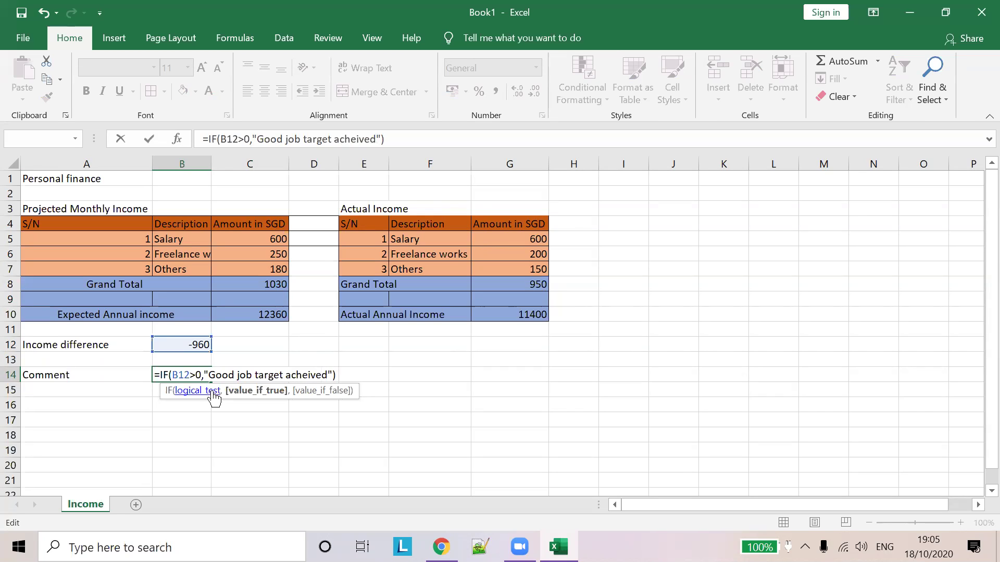
text(","Work Harder)
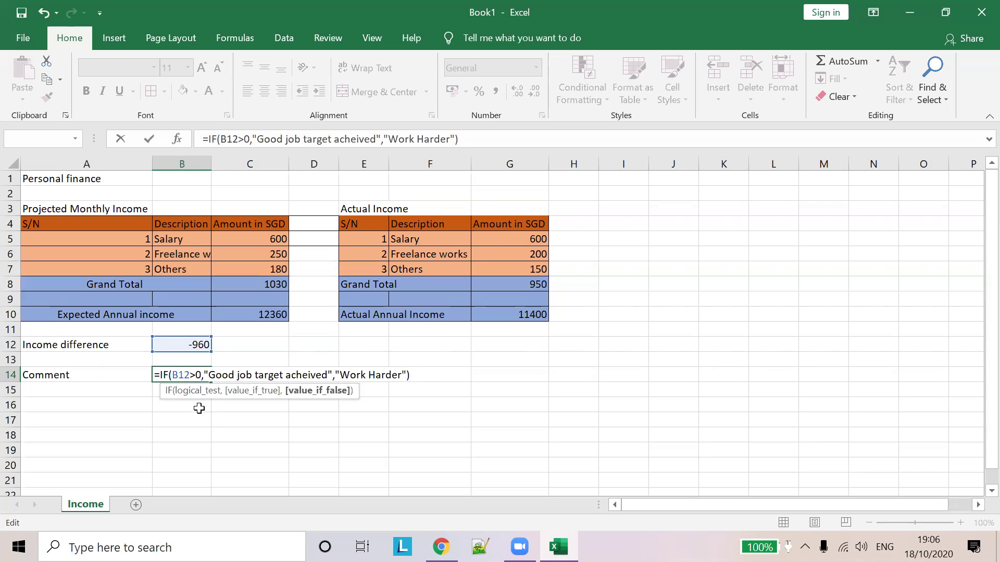
click(519, 547)
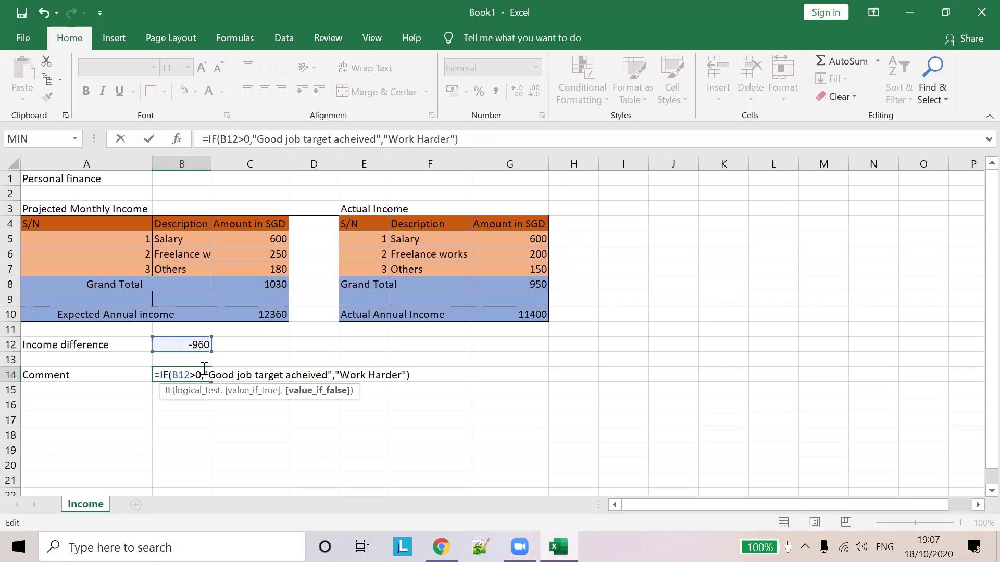
Step: Commit the B14 IF formula so the Comment row displays Work Harder for -960
click(256, 358)
click(263, 379)
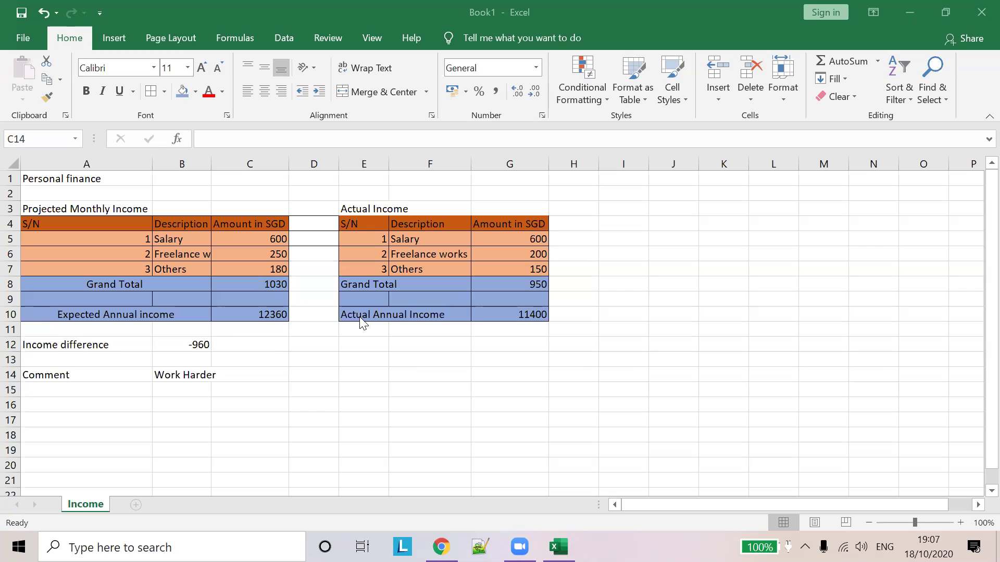
click(537, 269)
Step: Change the actual Others amount to 950, raising the income difference to 8640
click(213, 139)
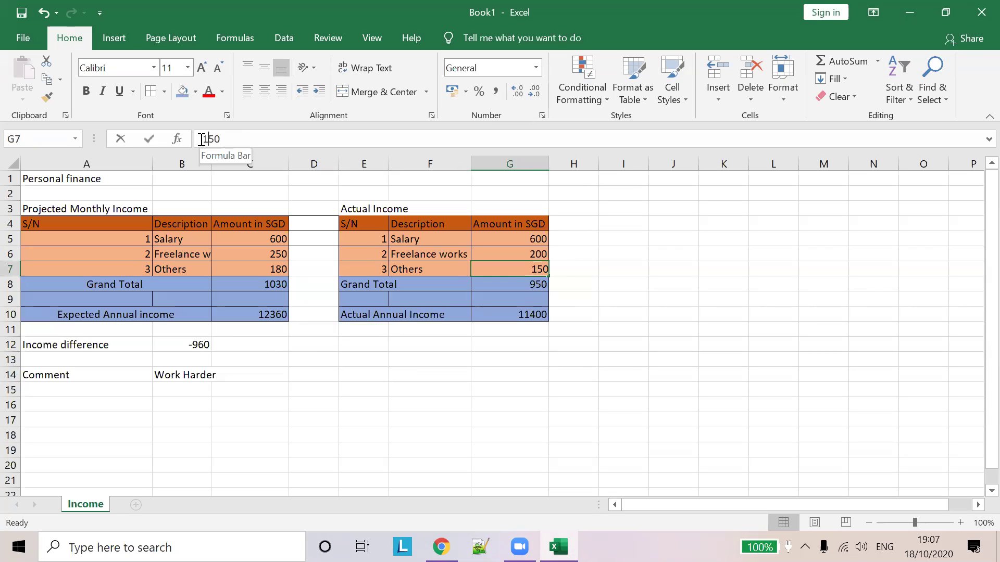
key(BackSpace)
text(9)
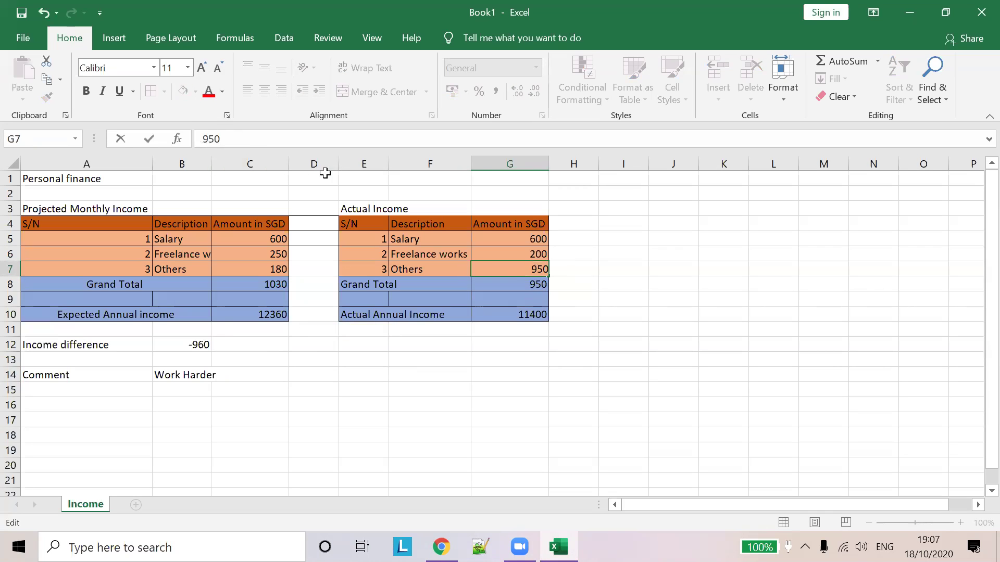
click(617, 211)
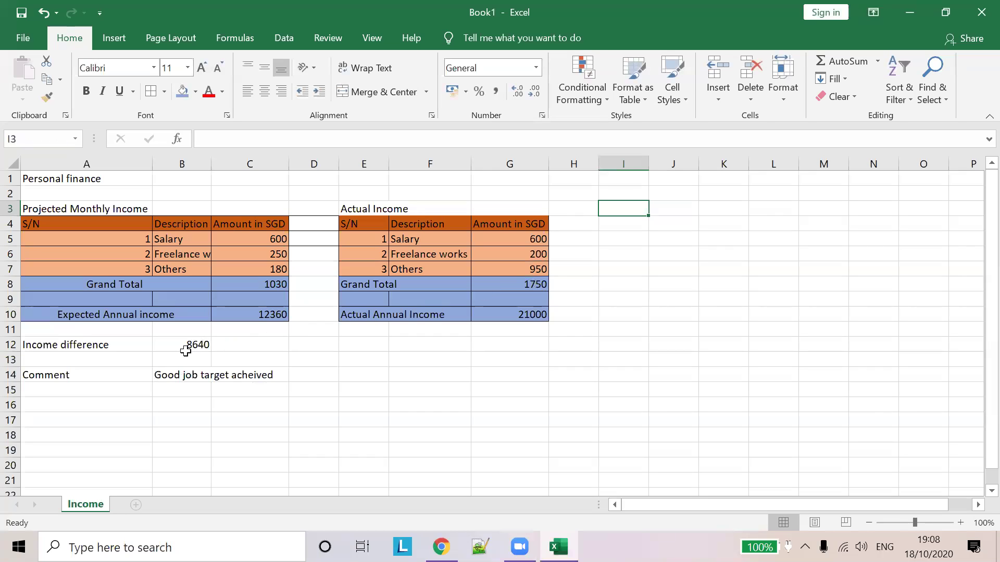
Step: Re-commit the B14 Comment formula so it reads 'Good job target acheived'
click(178, 378)
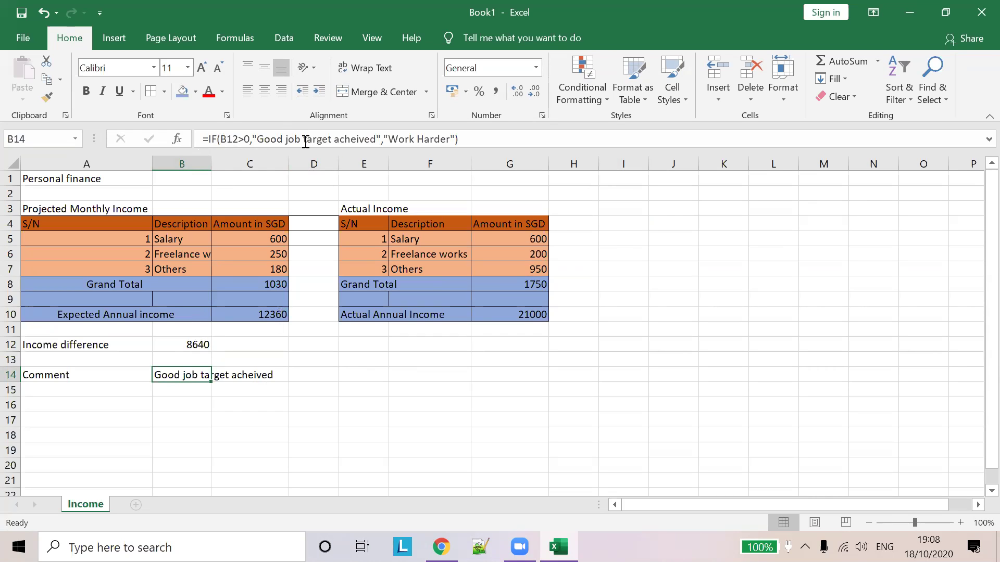
click(239, 139)
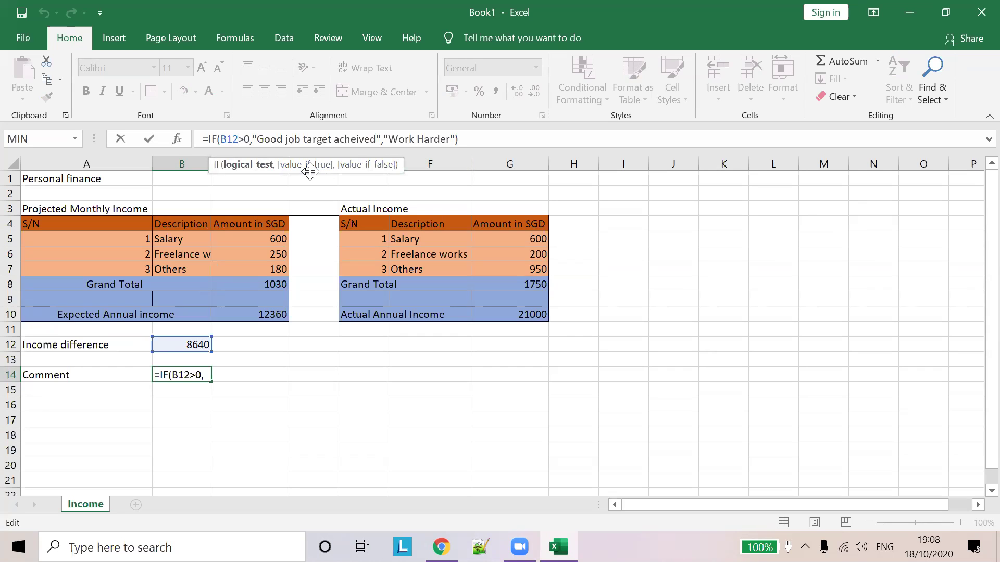
click(240, 394)
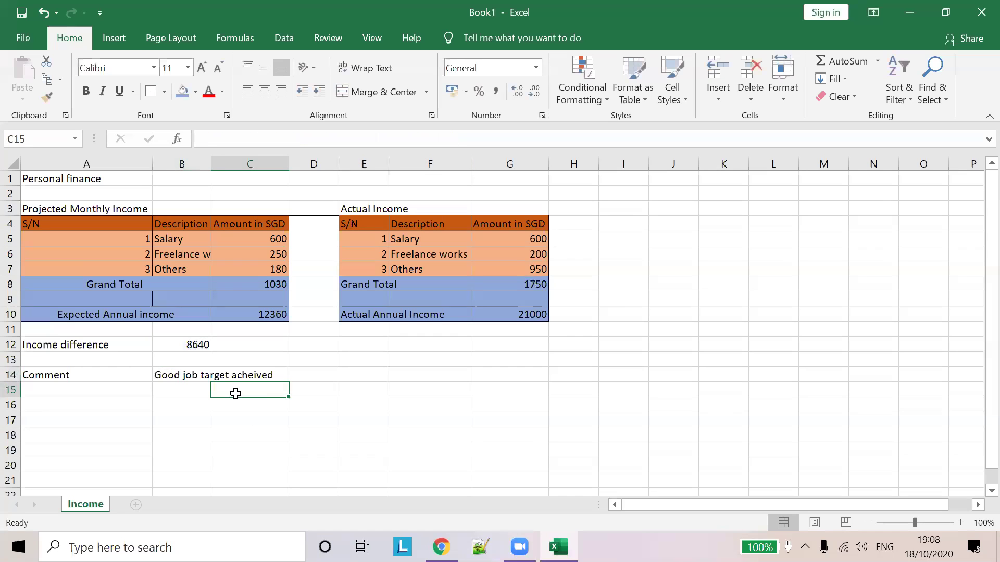
click(188, 392)
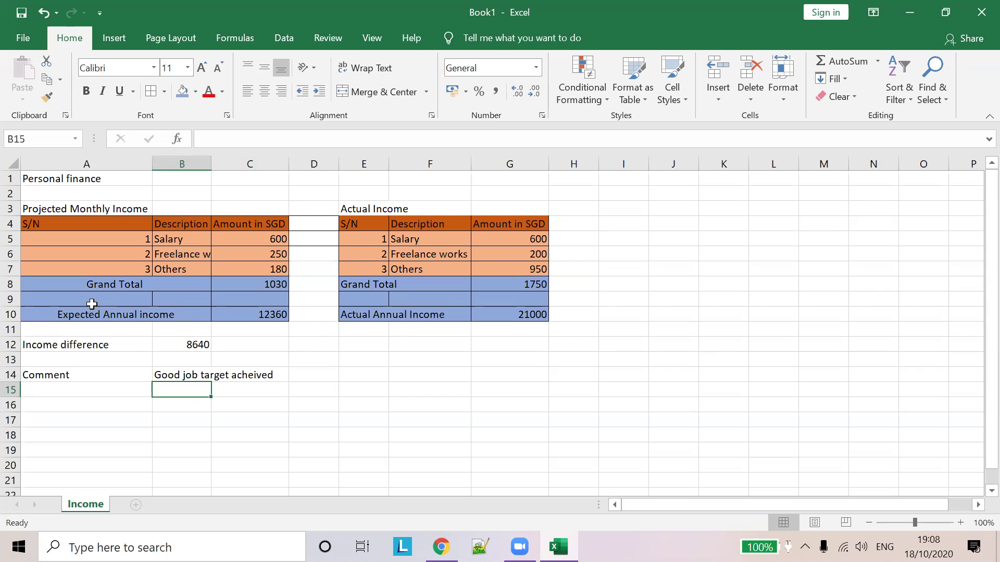
Step: Delete the blank row 9 so annual income rows sit directly under Grand Total
click(10, 302)
right_click(9, 304)
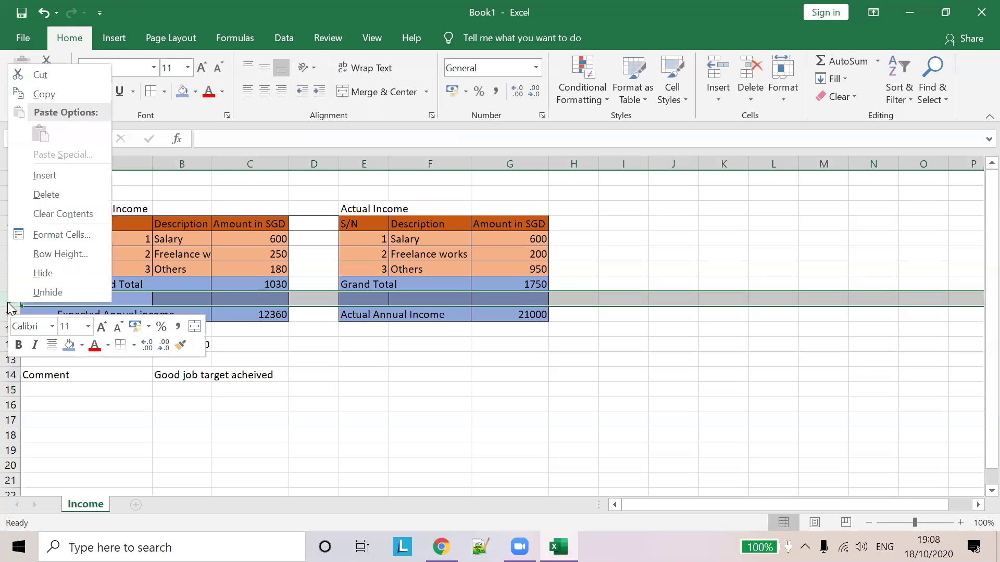
click(55, 195)
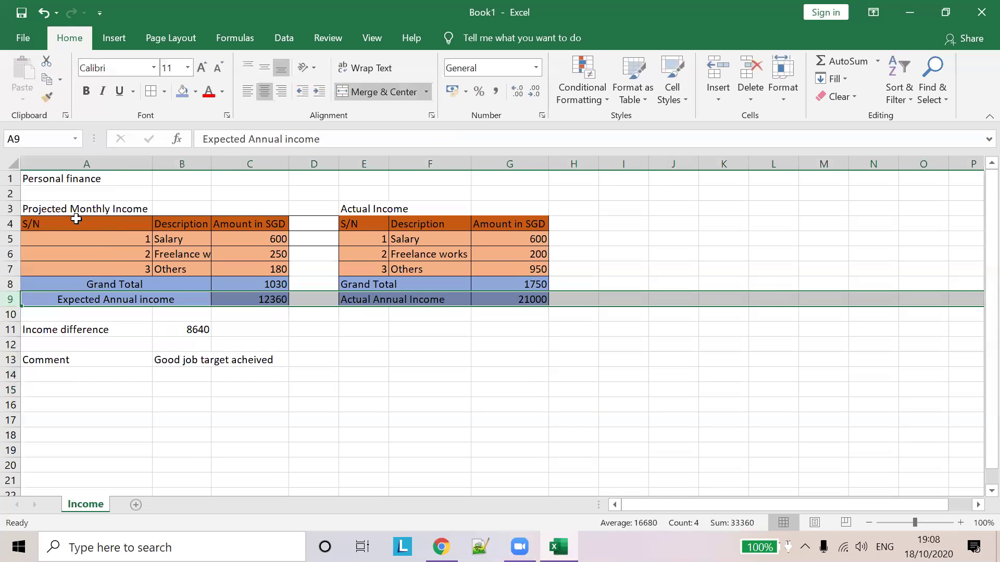
click(573, 342)
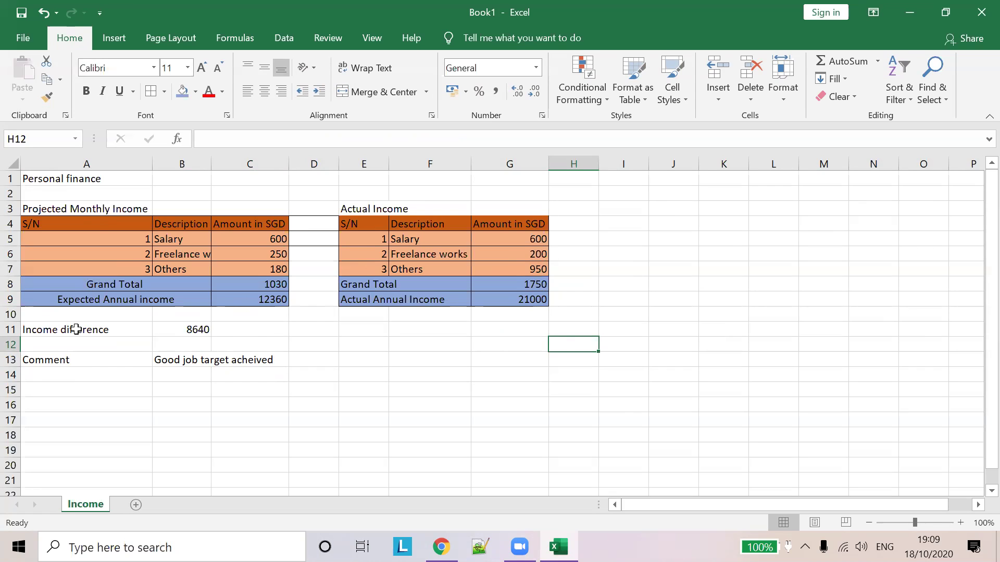
Step: Color the Income difference label and its 8640 value in A11:B11 red
drag(76, 329, 202, 329)
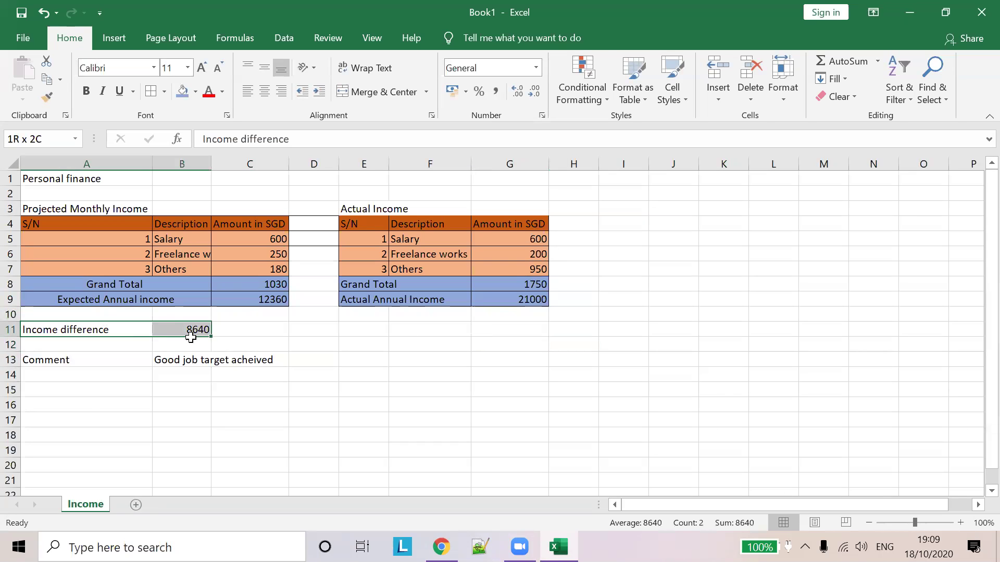
click(208, 92)
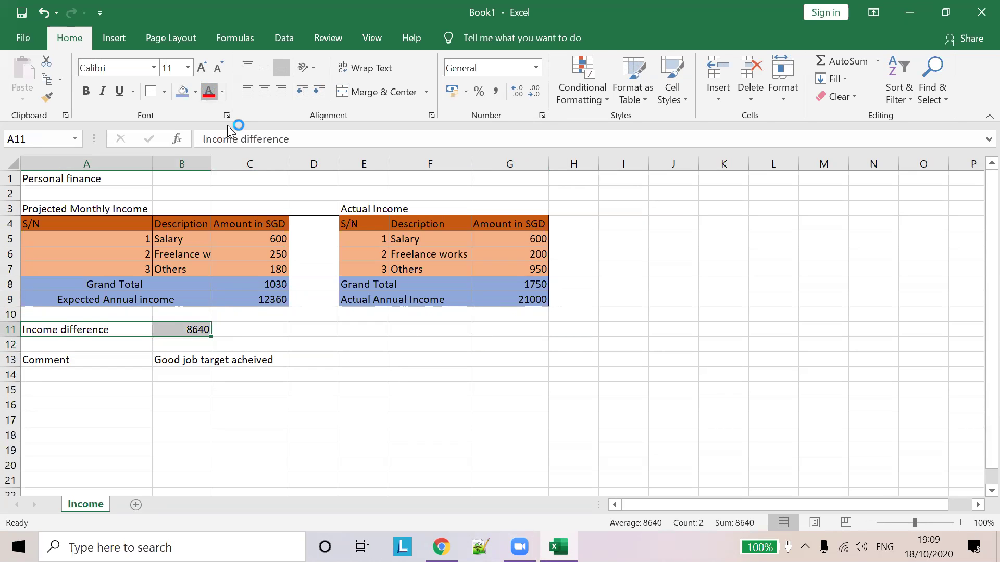
click(363, 350)
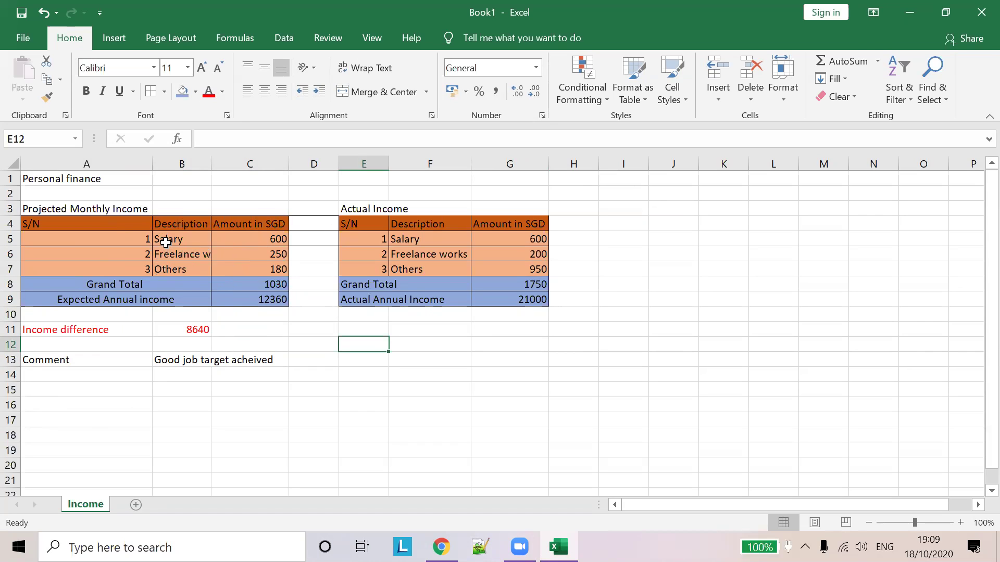
mouse_move(165, 242)
mouse_down()
mouse_move(228, 271)
mouse_move(250, 269)
mouse_up()
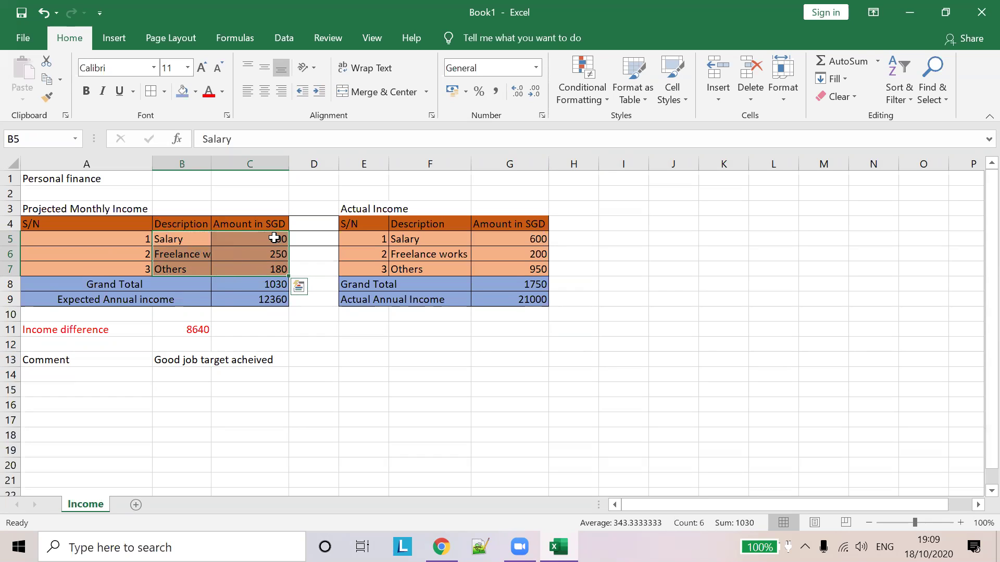
Step: Insert a 2-D pie chart from B5:C7 and drag it below the Comment row
click(112, 40)
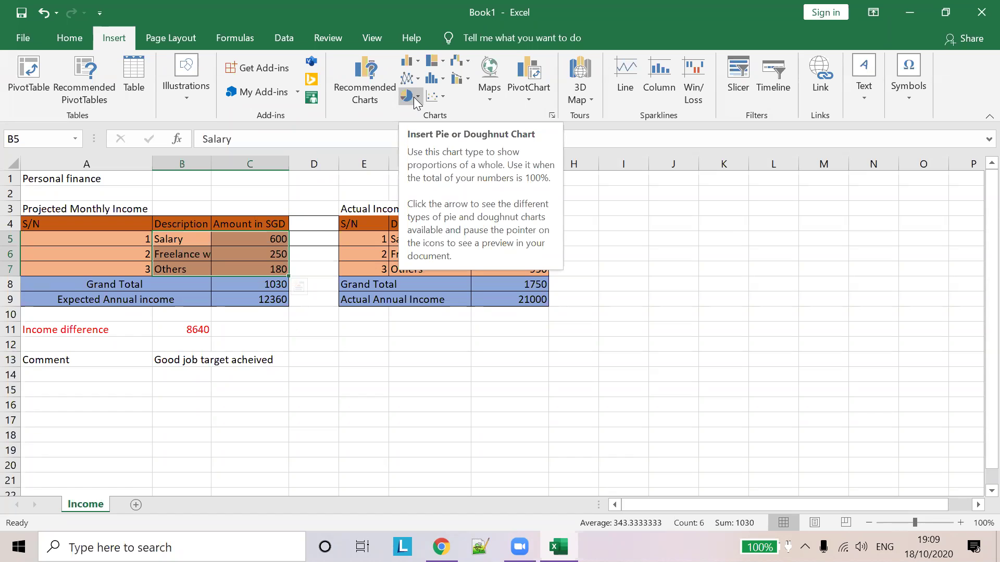
click(417, 97)
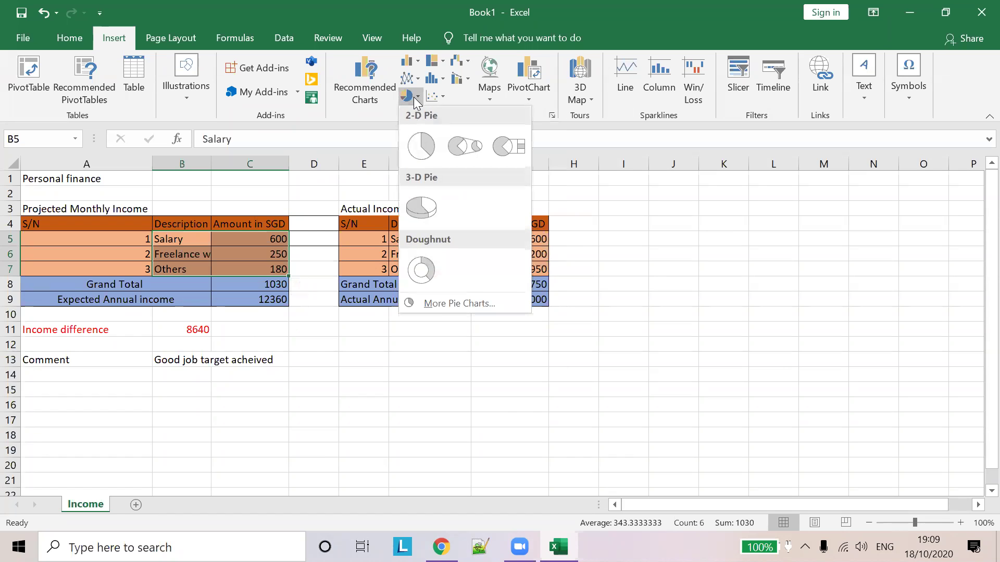
click(426, 152)
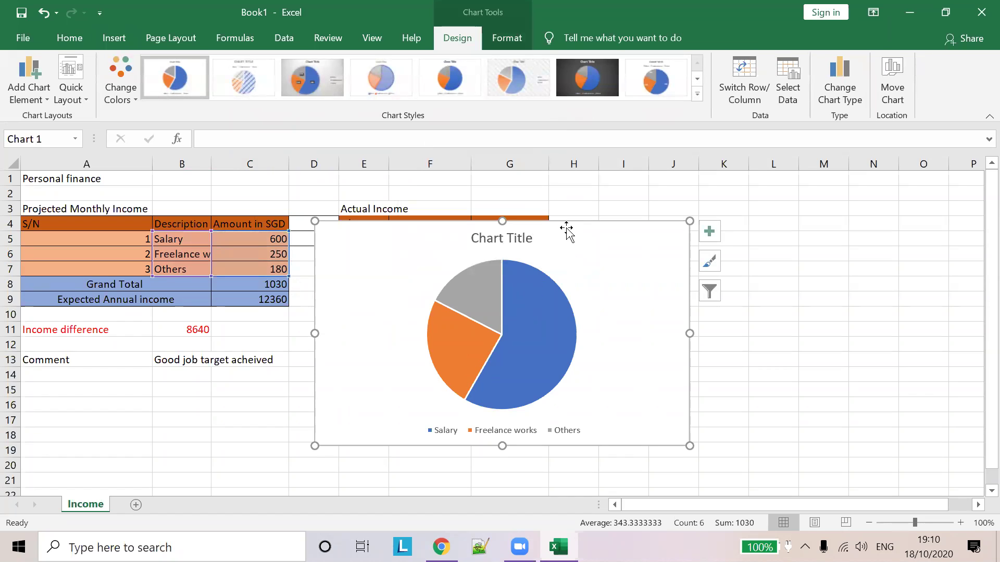
drag(545, 238, 186, 400)
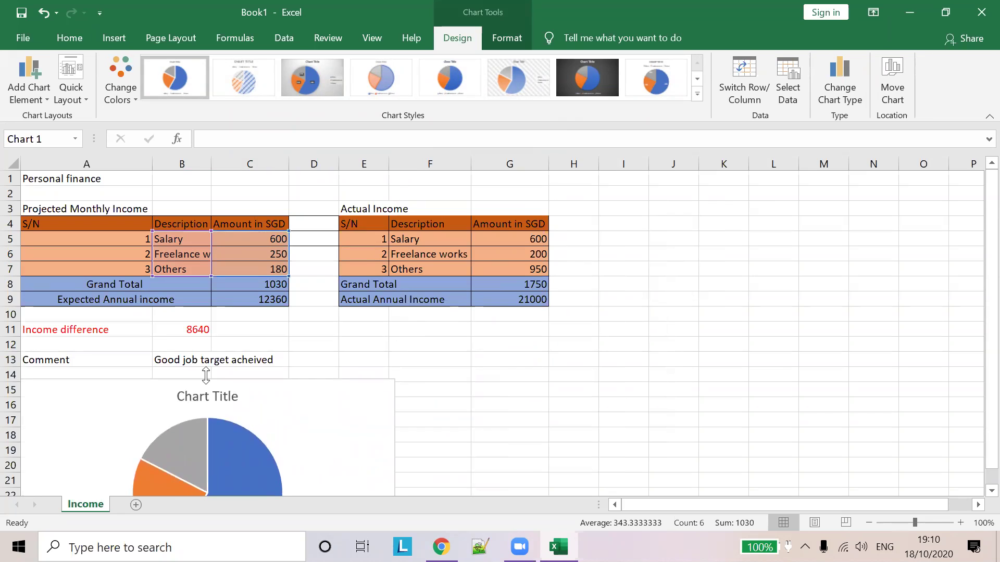
scroll(391, 301, down, 1)
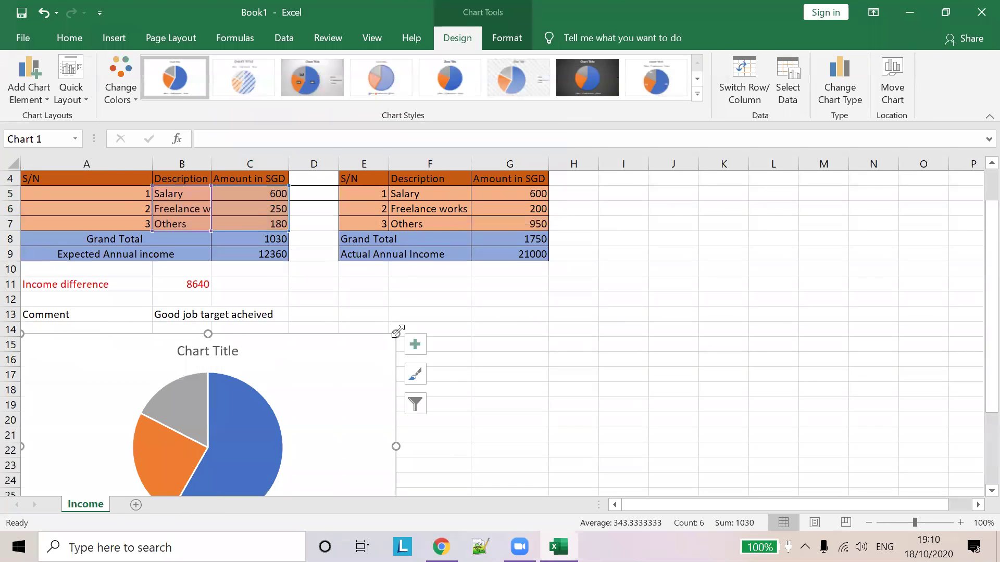
Step: Shrink the projected pie chart and nudge it up under the Comment row
drag(397, 332, 323, 354)
click(201, 368)
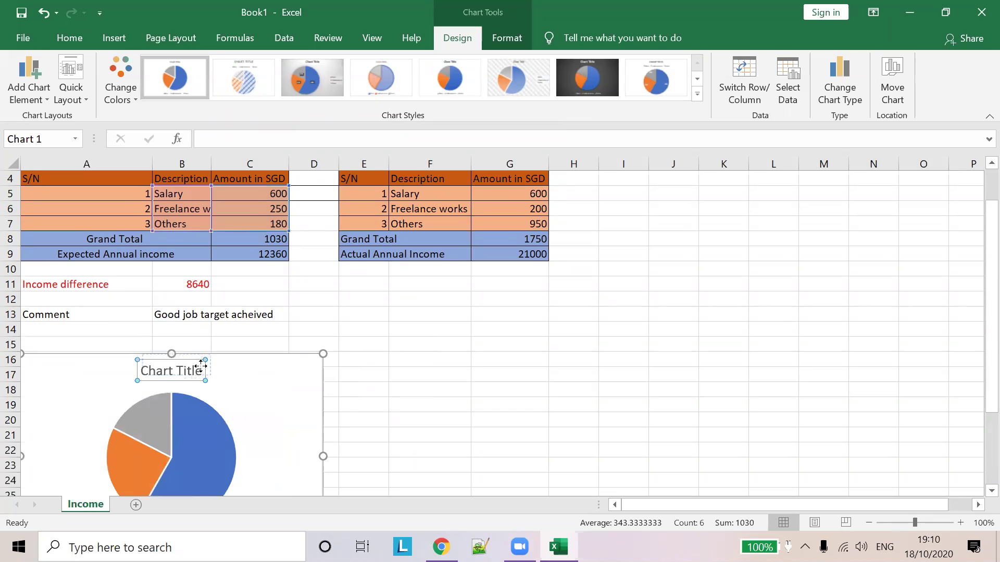
drag(241, 382, 245, 361)
click(205, 347)
click(203, 347)
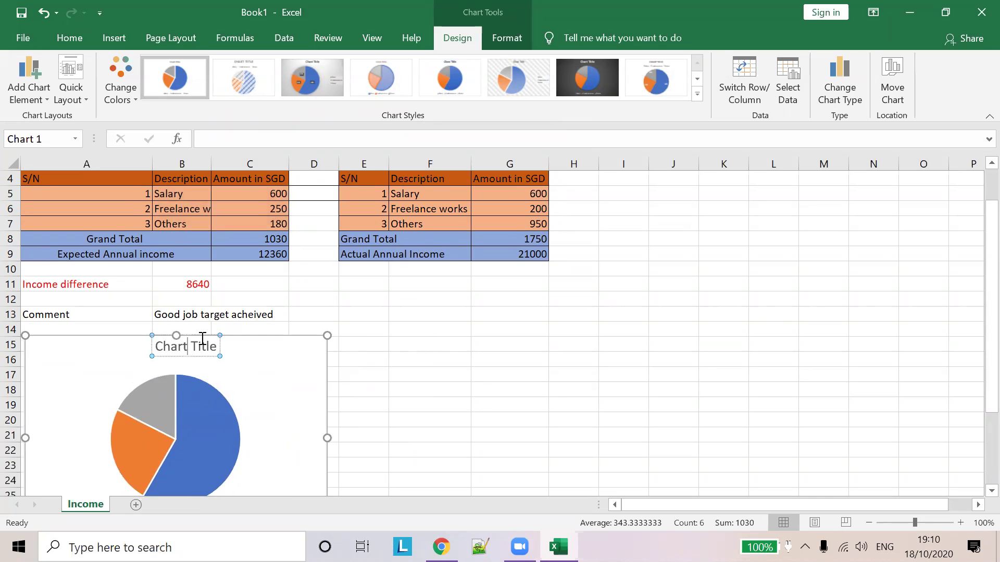
mouse_move(203, 339)
mouse_down()
mouse_move(201, 330)
mouse_move(147, 340)
mouse_up()
Step: Title the pie chart 'Projected Annual Income'
click(191, 339)
click(170, 347)
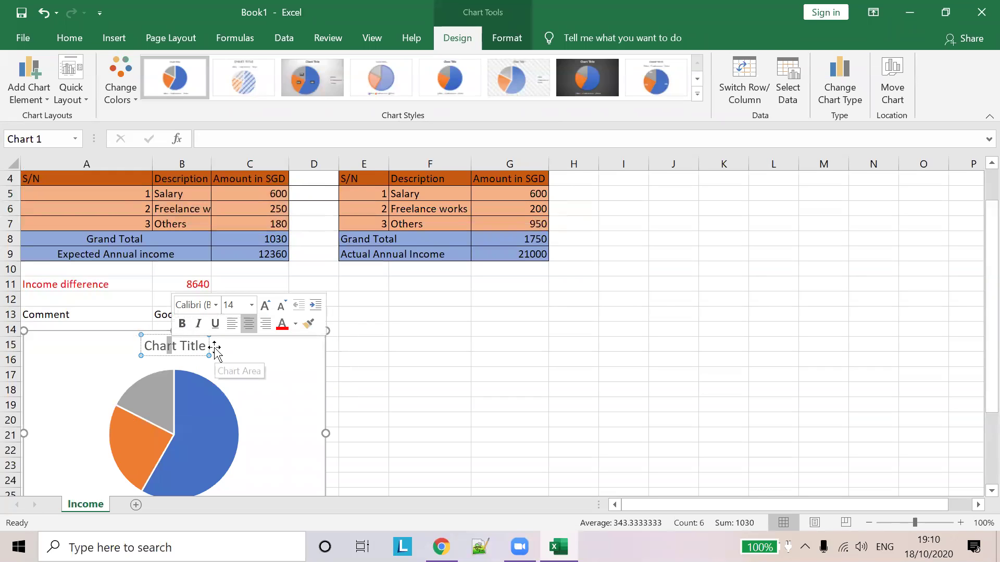
key(Delete)
key(Delete)
key(Delete)
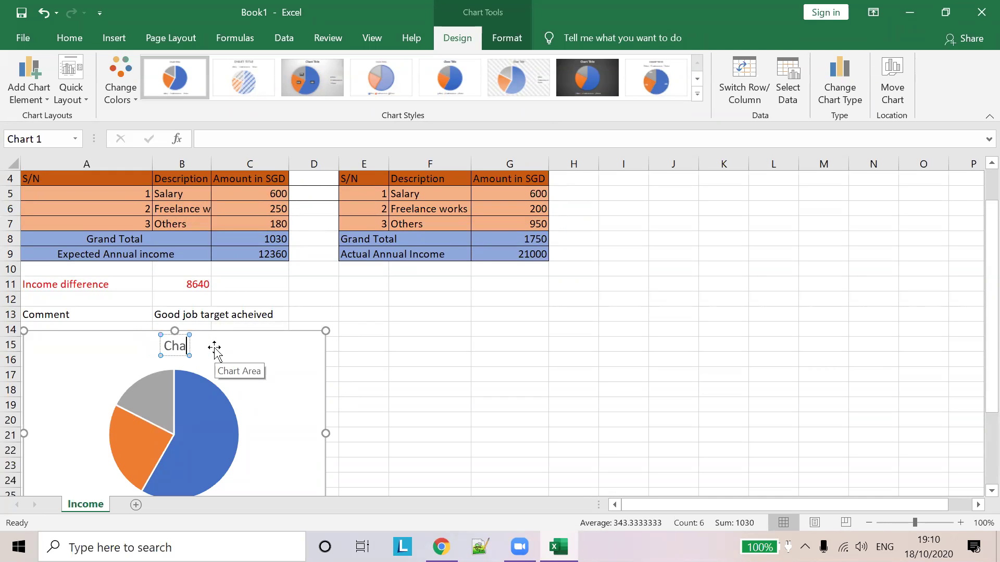
text(Proje)
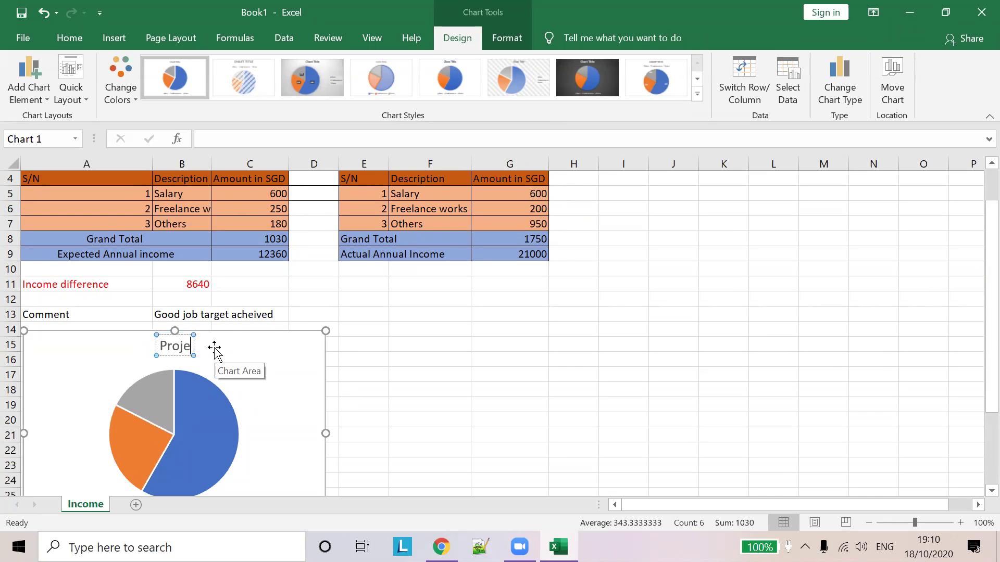
text(cted)
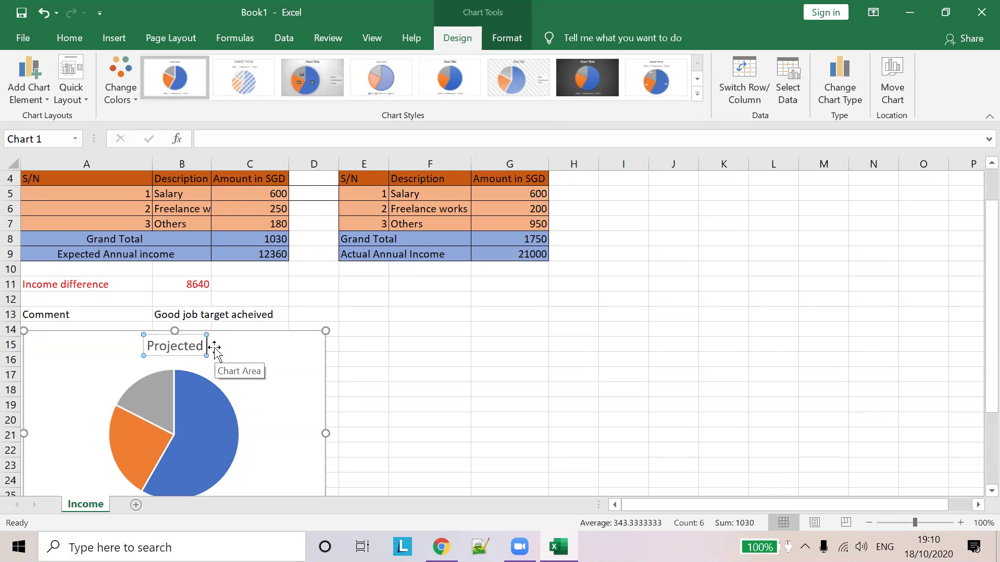
text( ANn)
key(BackSpace)
key(BackSpace)
text(nual Income)
scroll(384, 375, down, 1)
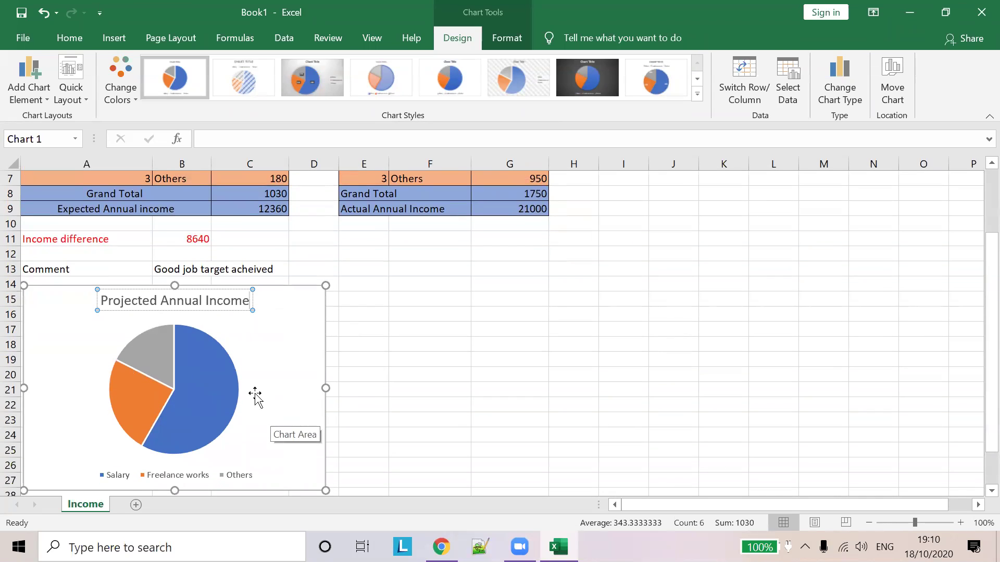
click(198, 383)
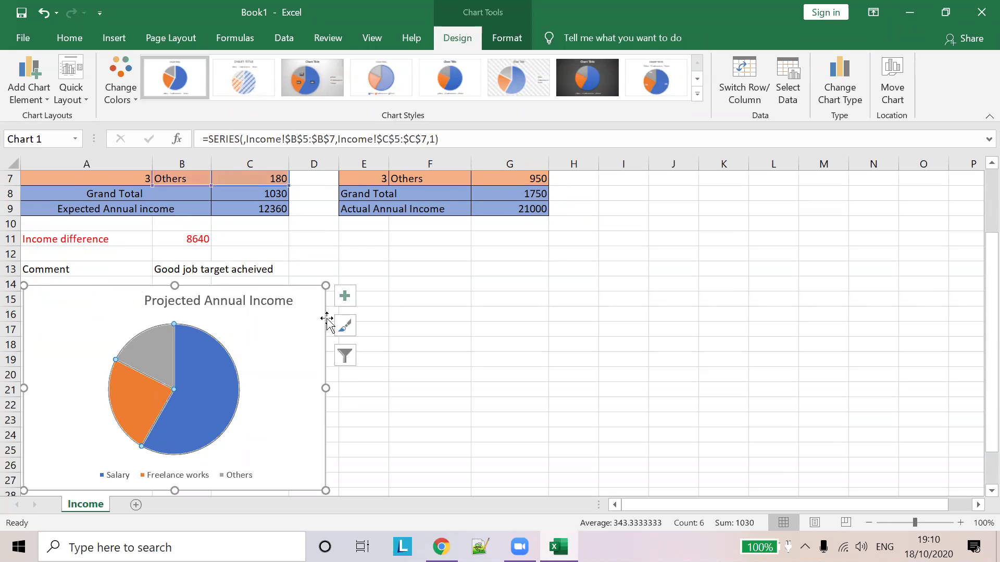
click(344, 357)
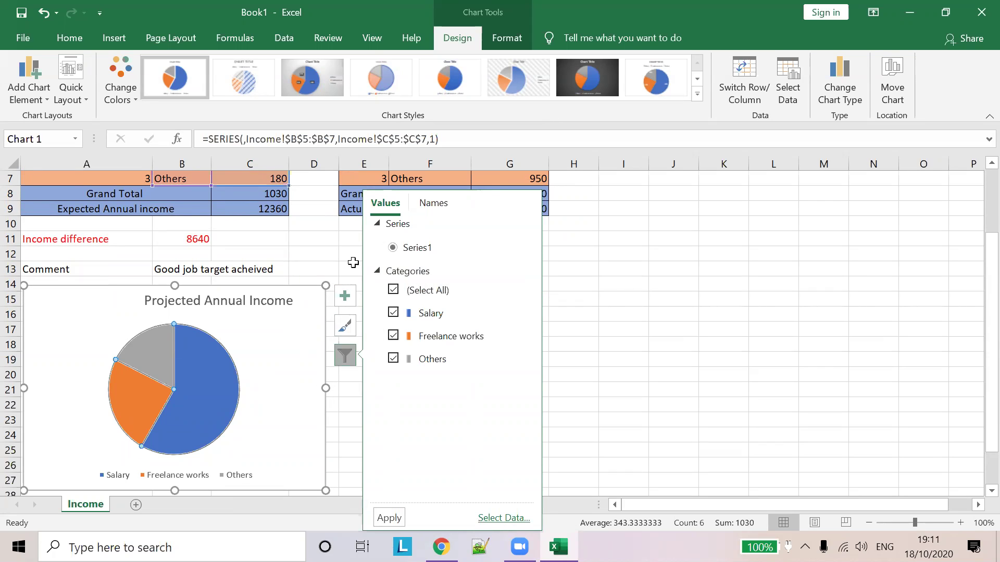
click(267, 393)
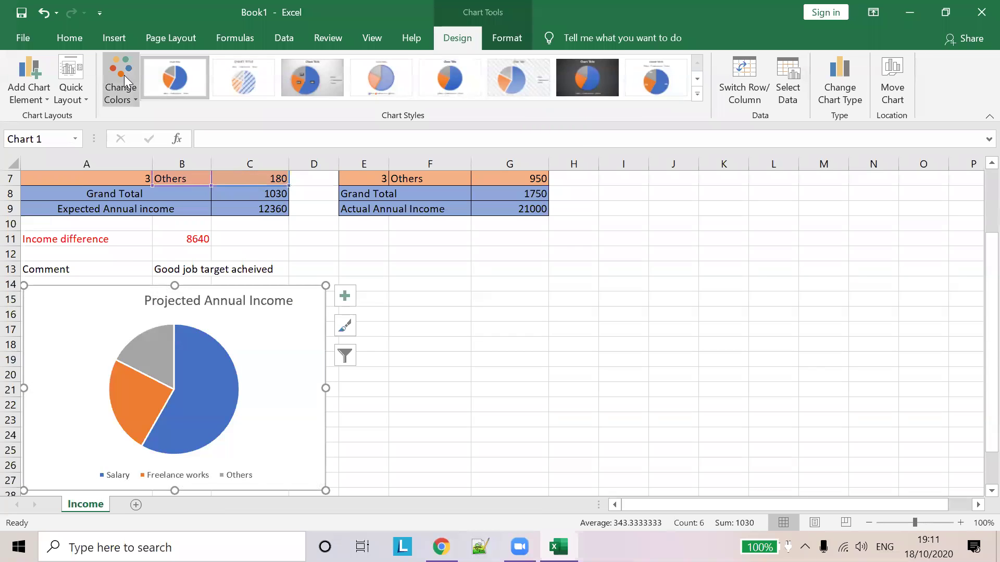
Step: Preview the projected pie's colour schemes without changing them, then bring up its Quick Layout options
click(131, 91)
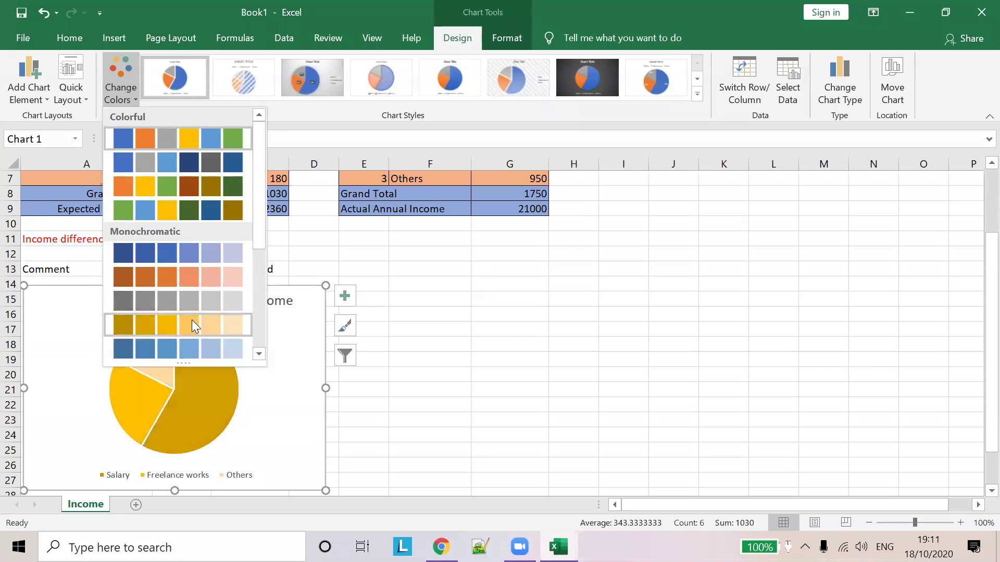
click(80, 90)
click(79, 89)
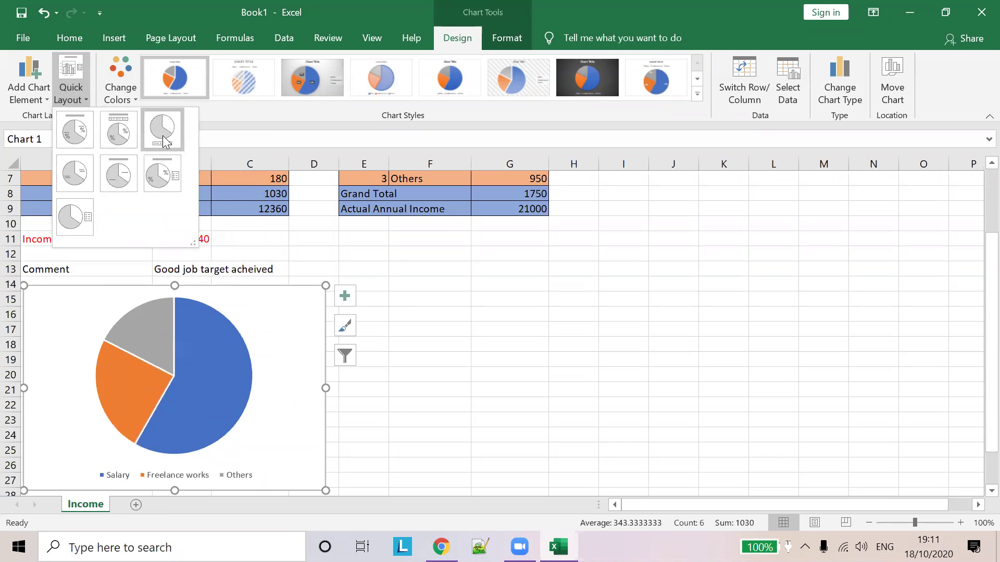
Step: Apply Layout 1 so slices read Salary 58%, Freelance works 24%, Others 18%
click(76, 136)
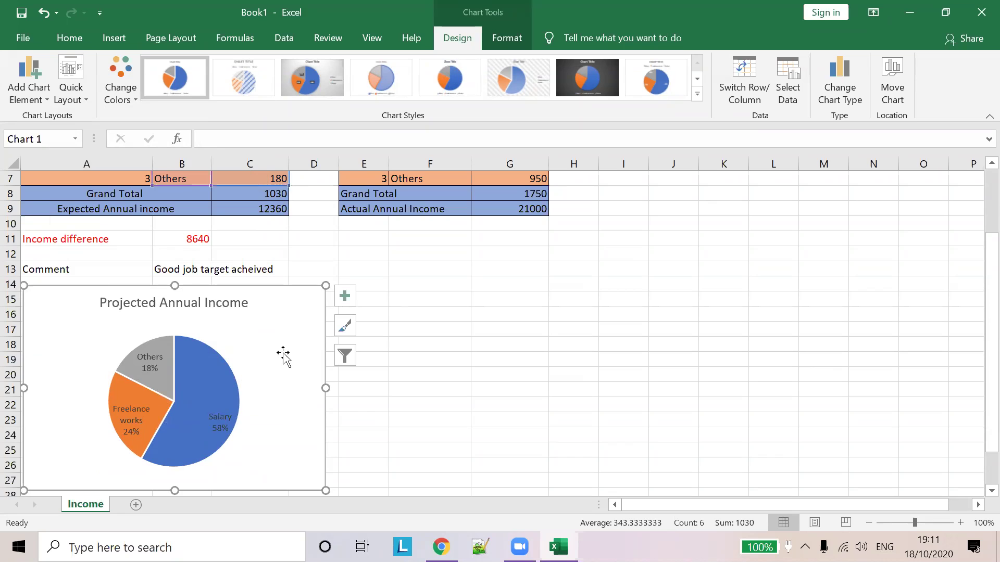
Step: Apply chart Style 10 (blue background, white slices) to the Projected Annual Income pie
click(345, 357)
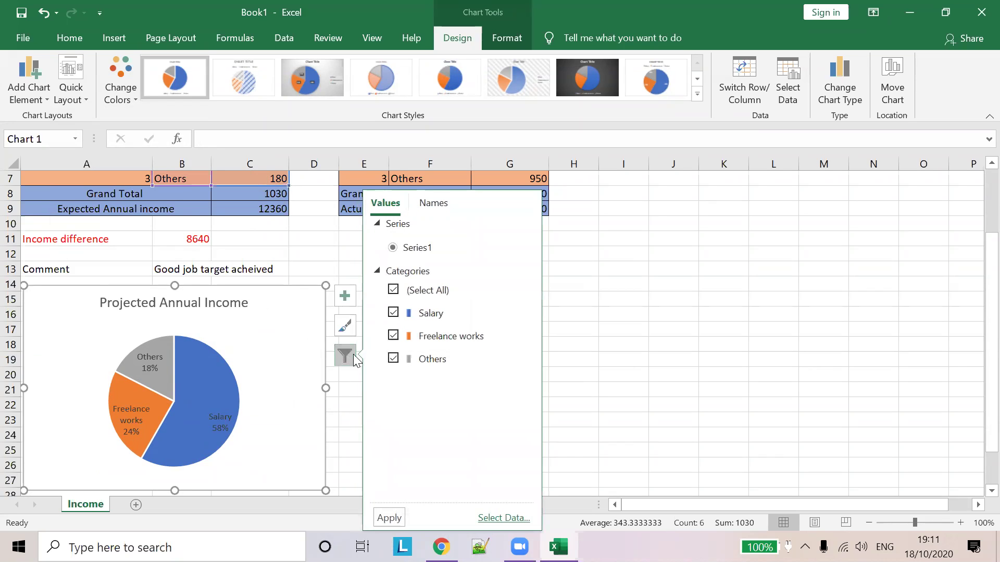
click(344, 325)
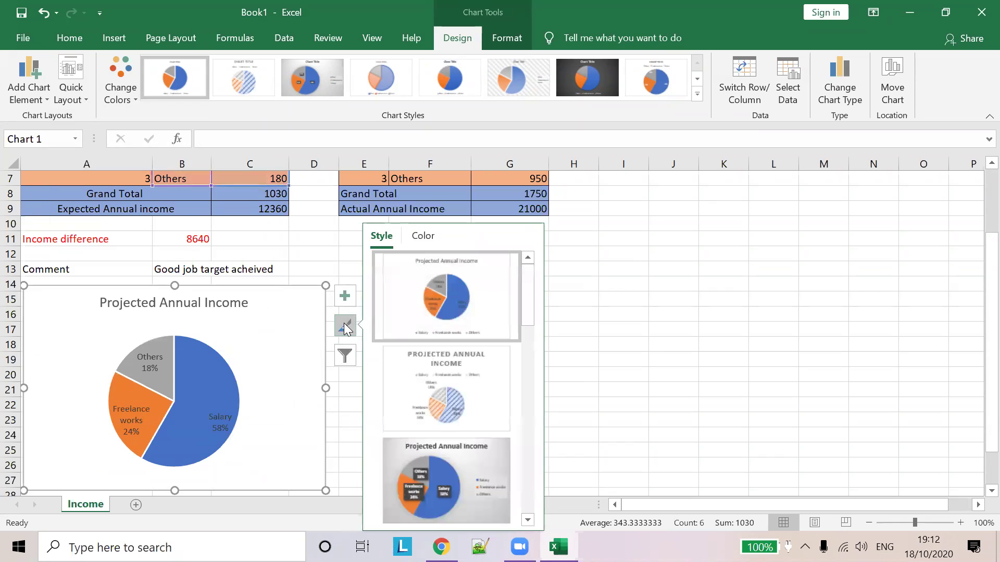
scroll(444, 400, down, 3)
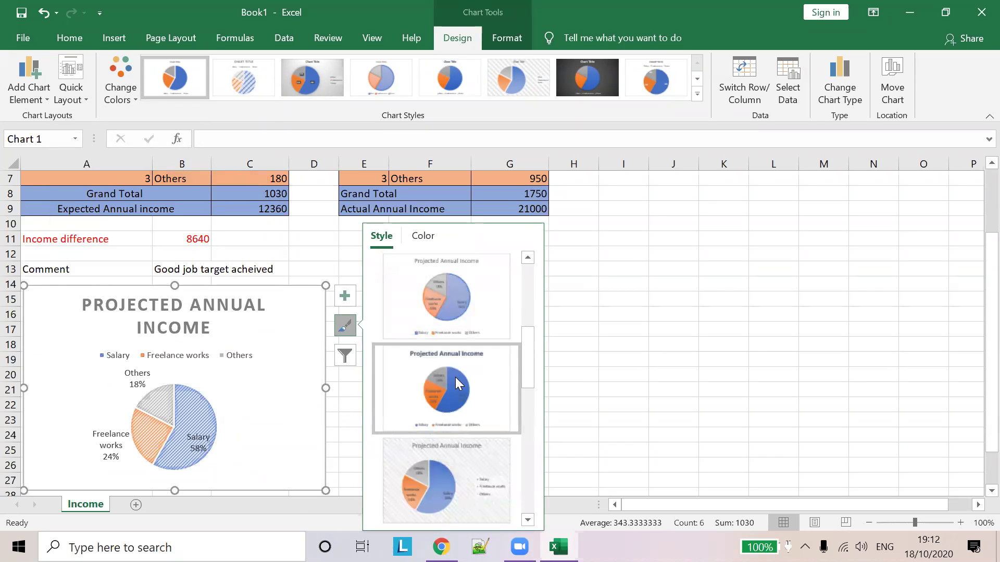
scroll(448, 405, down, 2)
scroll(488, 337, down, 3)
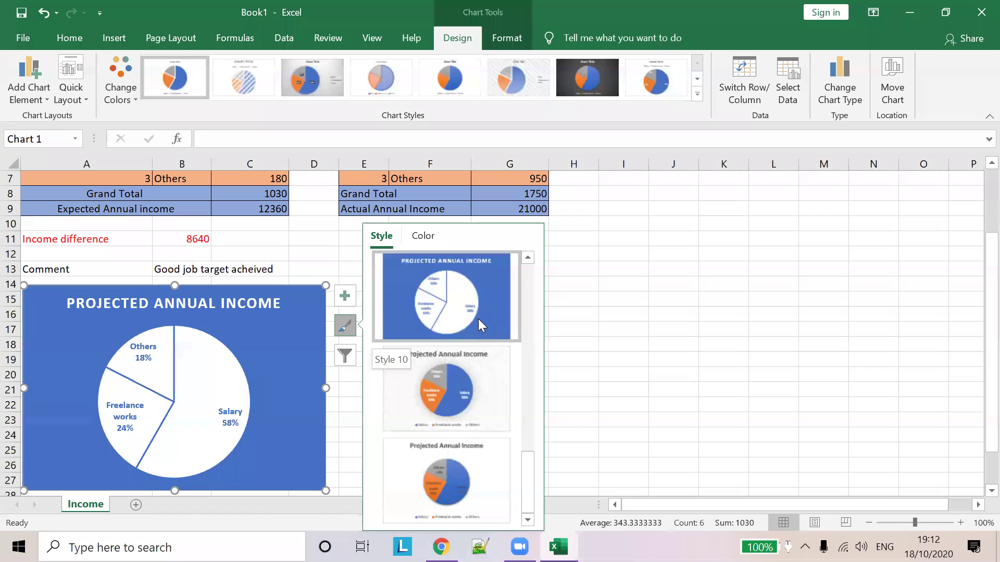
click(478, 320)
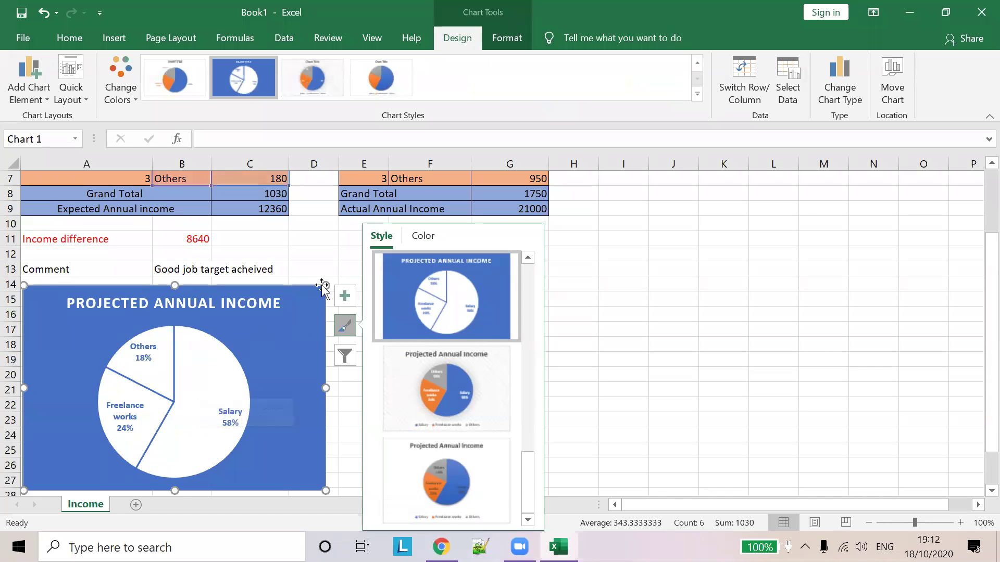
click(335, 254)
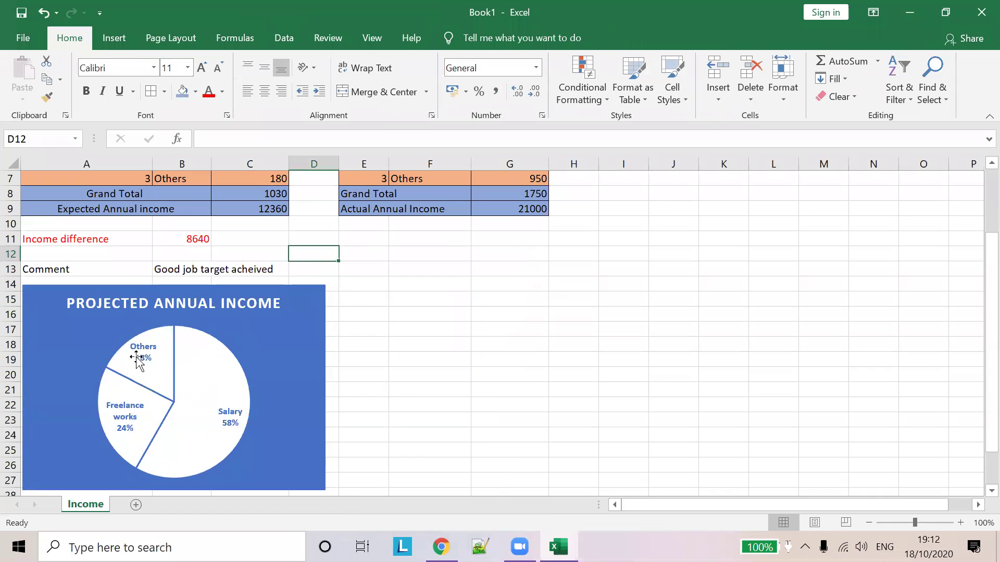
scroll(166, 371, up, 2)
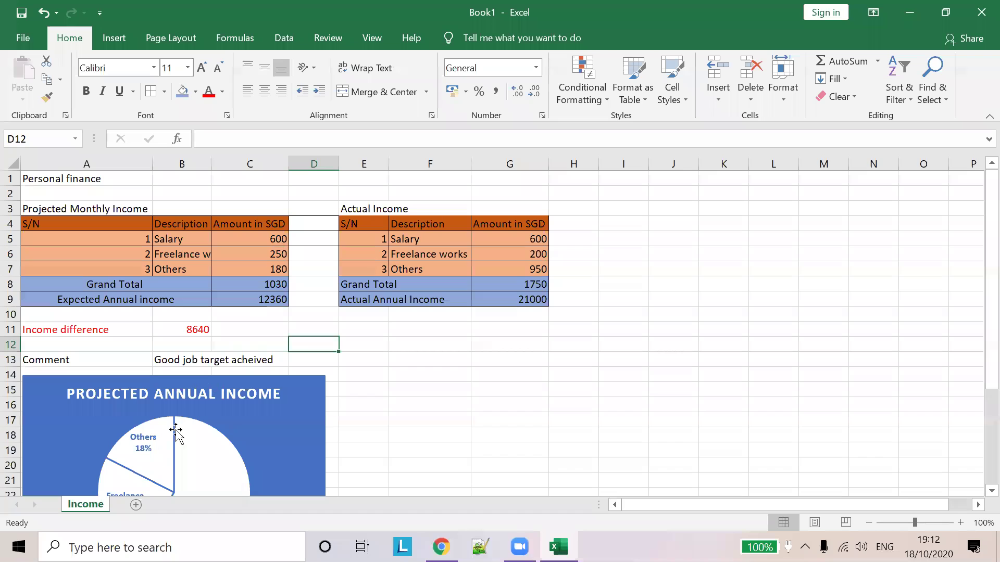
scroll(148, 469, down, 1)
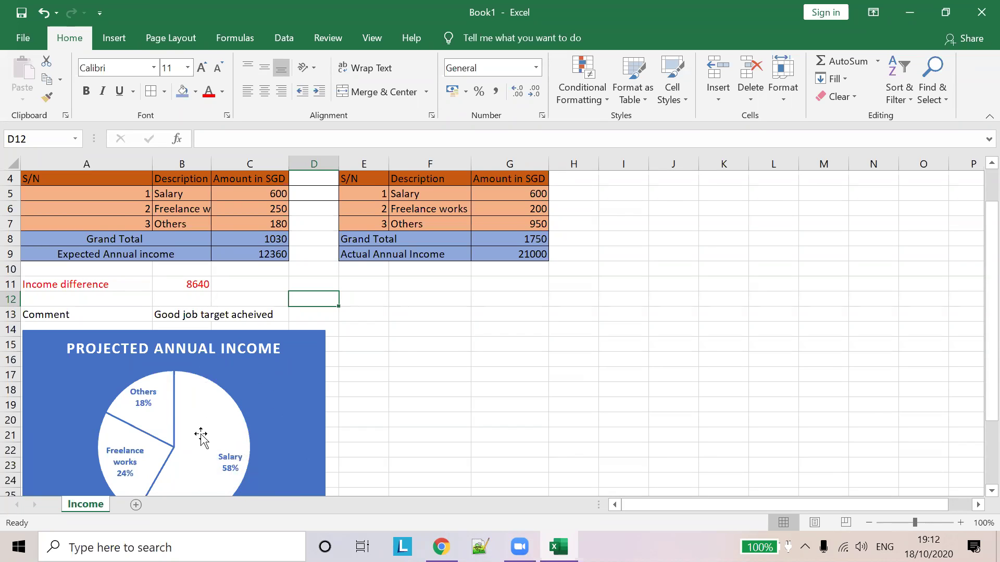
scroll(282, 432, down, 1)
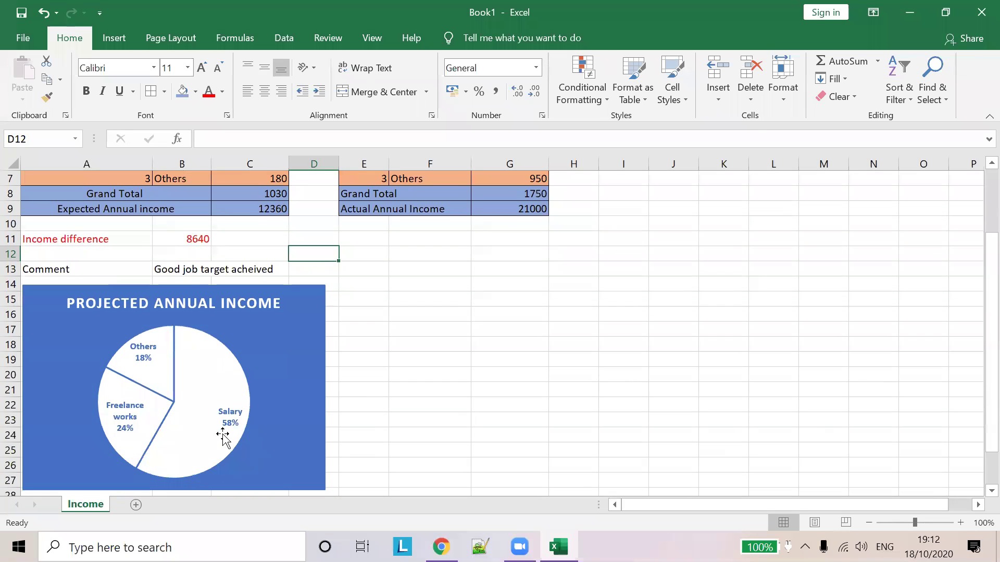
Step: Drag the Projected Annual Income chart's right edge in so it fits columns A–C
click(286, 360)
drag(326, 388, 290, 385)
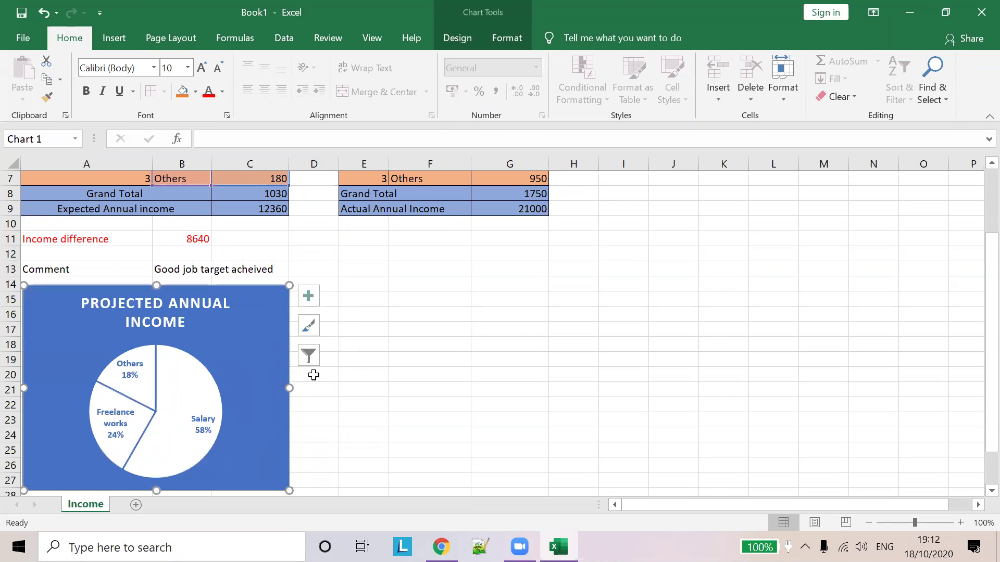
scroll(493, 293, up, 2)
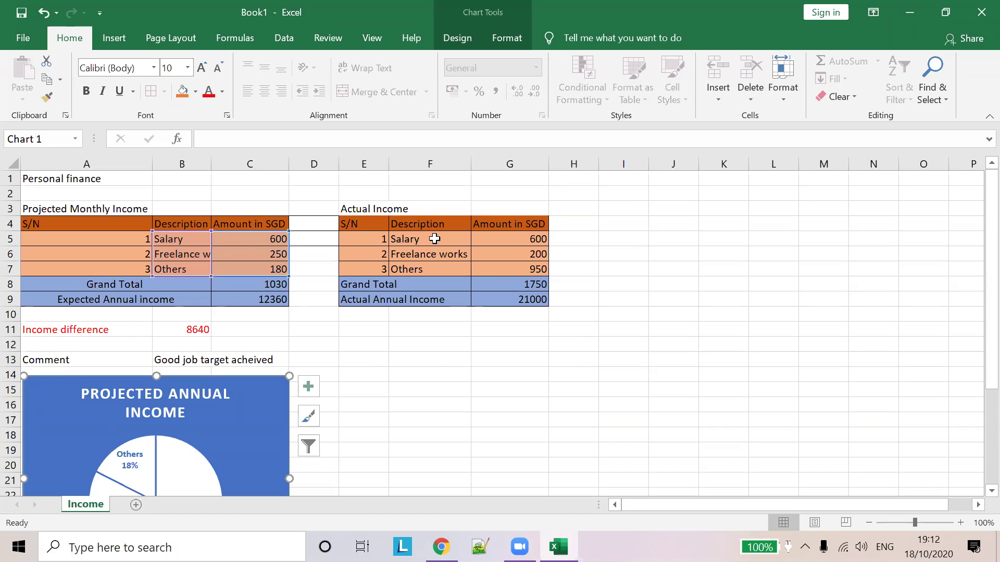
Step: Insert a 2-D pie chart of the actual Salary, Freelance works and Others amounts
drag(433, 242, 515, 271)
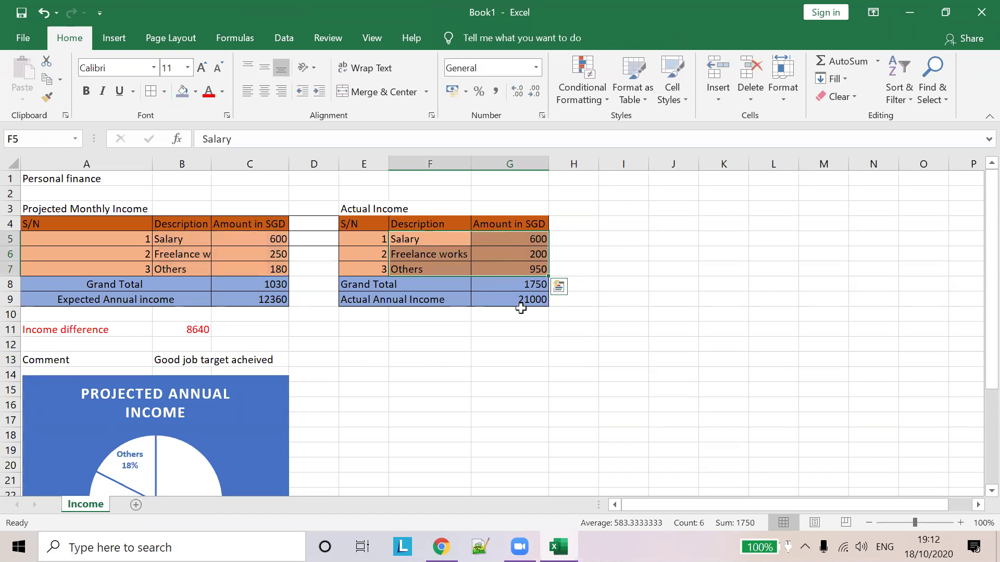
click(115, 40)
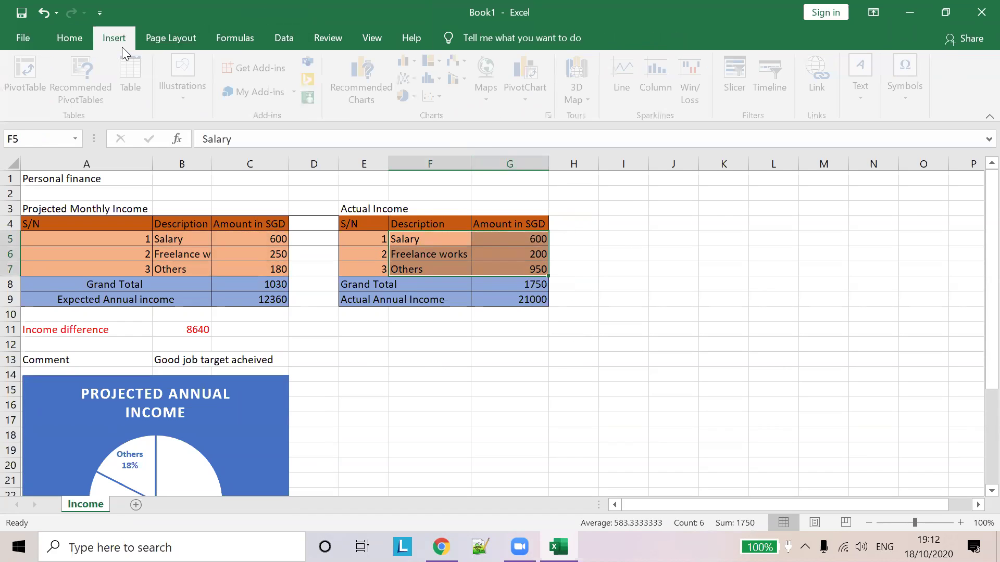
click(409, 96)
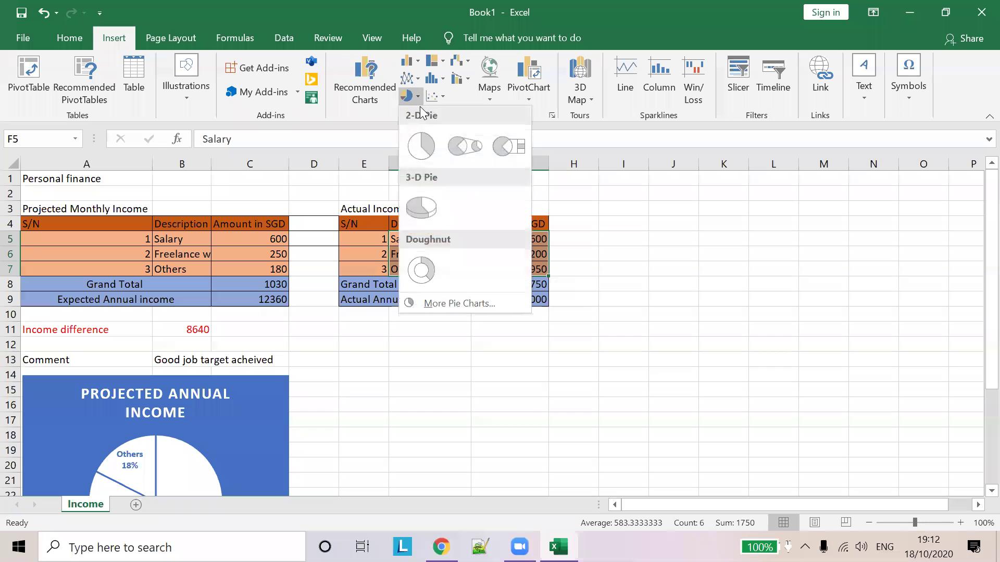
click(427, 147)
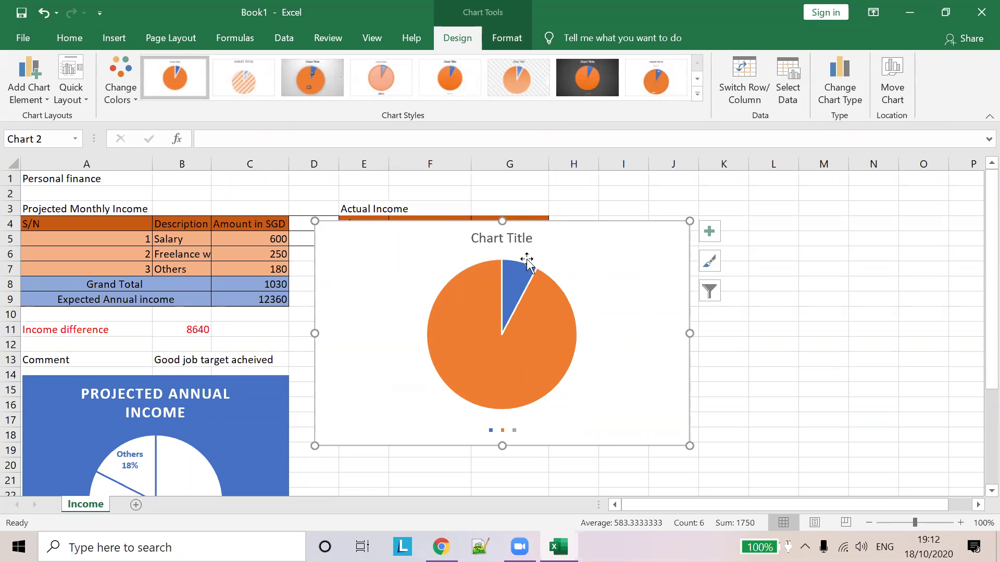
key(ctrl+z)
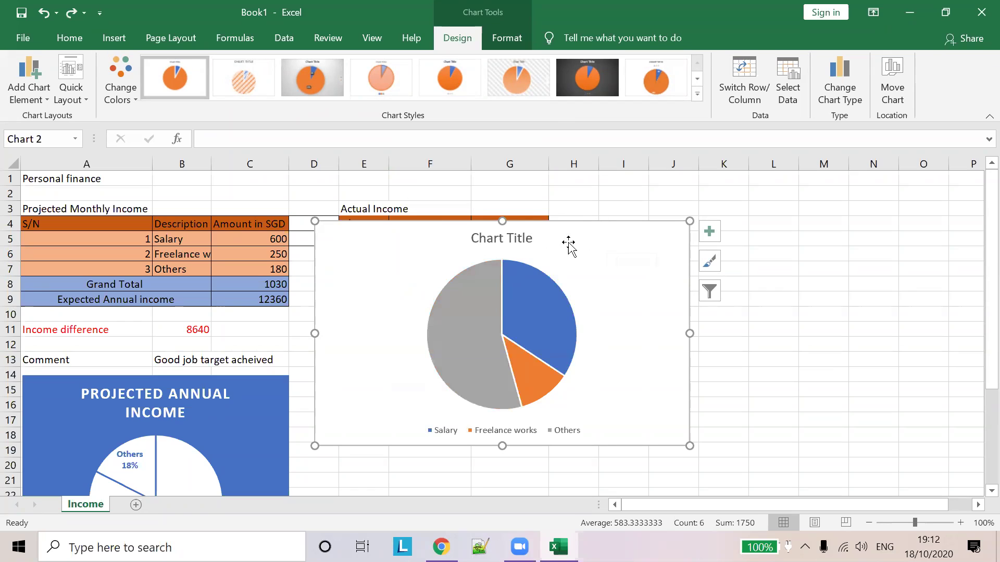
Step: Replace the placeholder title with 'Actual Annual Income' and centre it above the pie
click(497, 239)
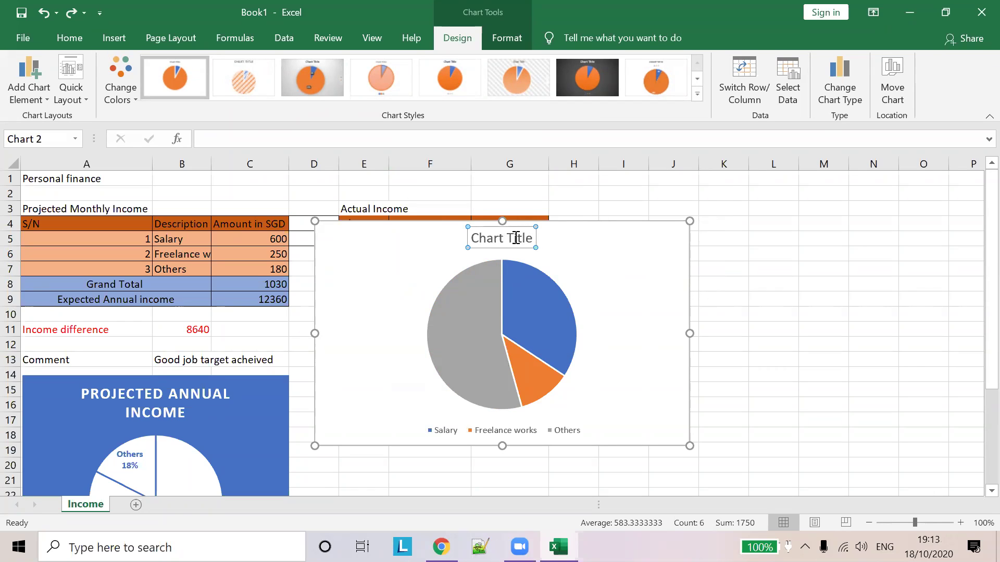
double_click(516, 238)
drag(516, 238, 454, 238)
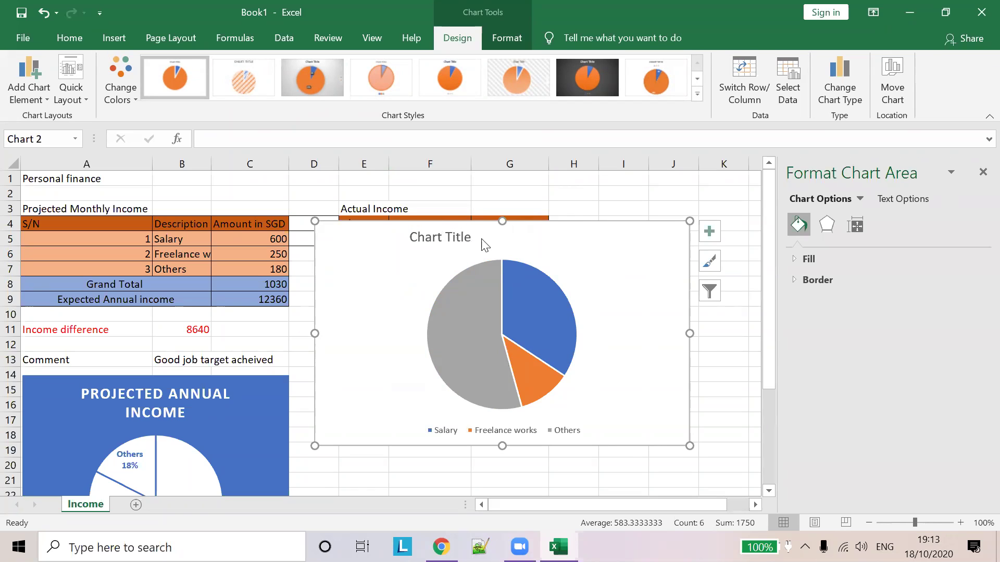
click(445, 235)
mouse_move(421, 226)
mouse_down()
mouse_move(492, 230)
mouse_move(482, 233)
mouse_up()
text(Actual A)
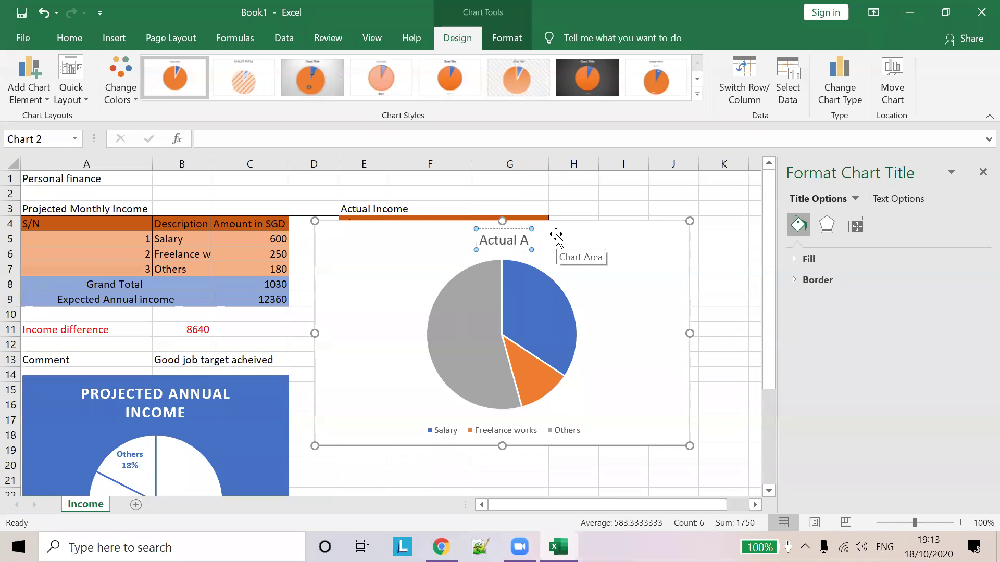
text(nnual Income)
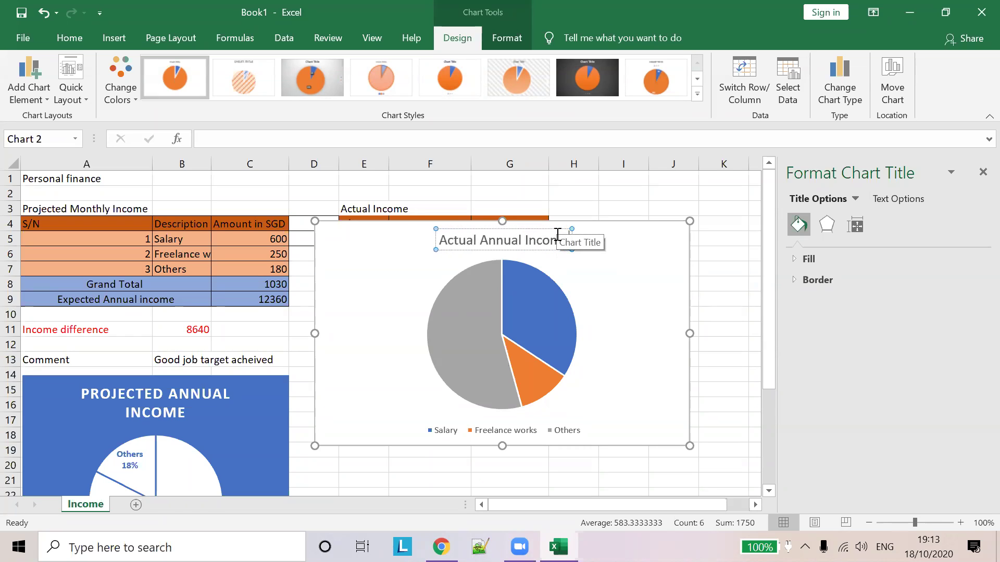
click(679, 242)
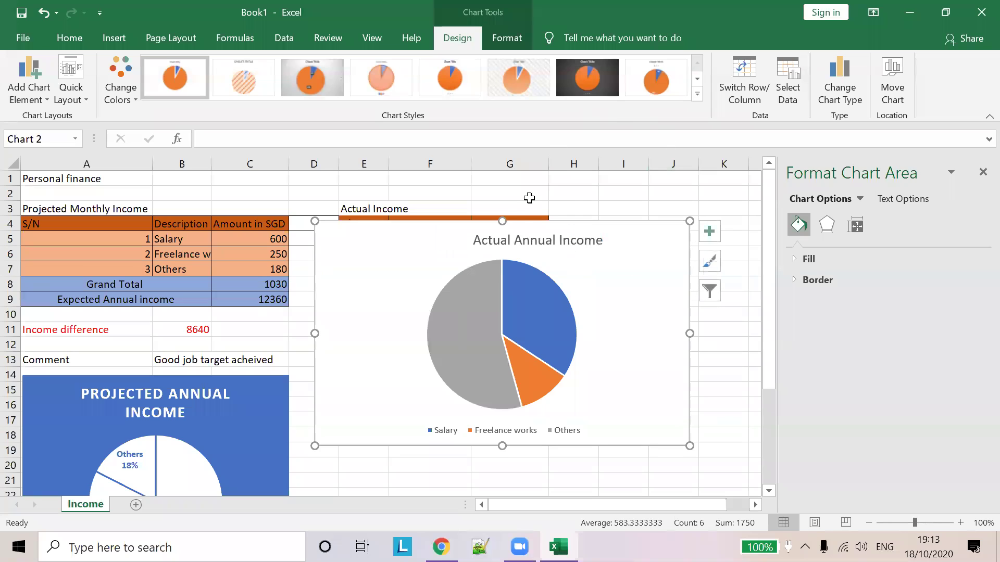
click(498, 240)
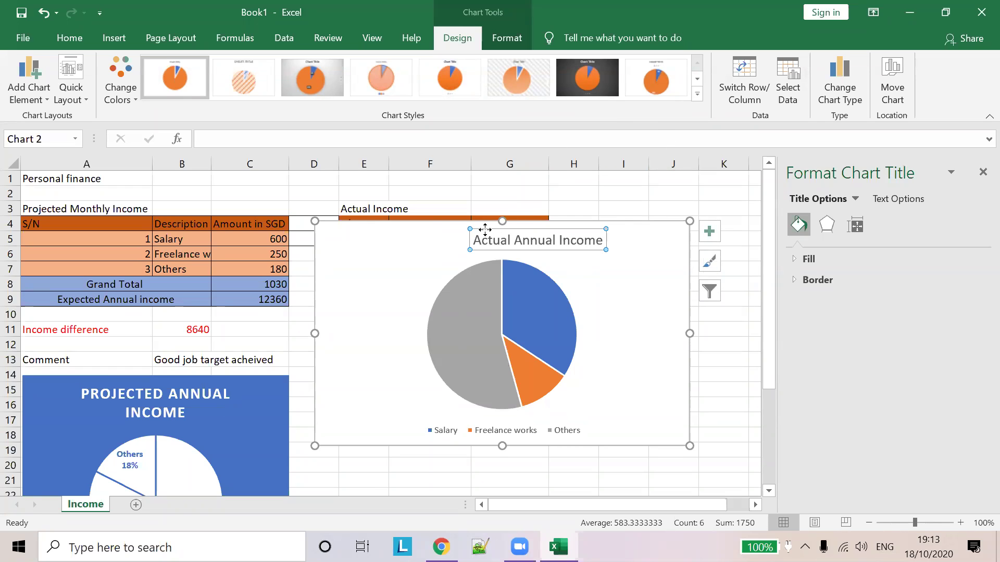
drag(482, 228, 441, 228)
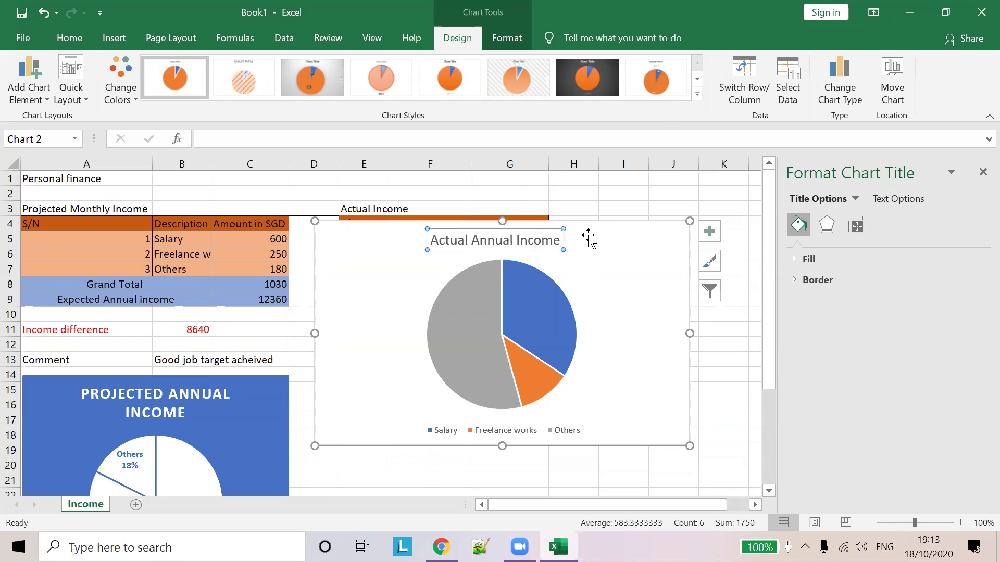
Step: Move the Actual Annual Income chart down to row 14 beside the projected chart and narrow it
click(594, 238)
drag(593, 318, 600, 384)
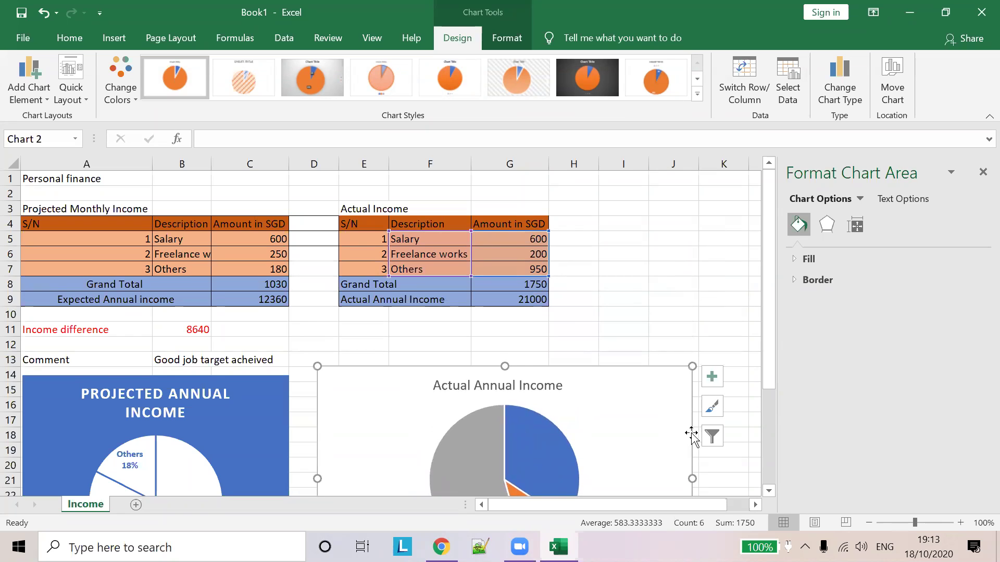
scroll(693, 412, down, 2)
drag(692, 388, 628, 388)
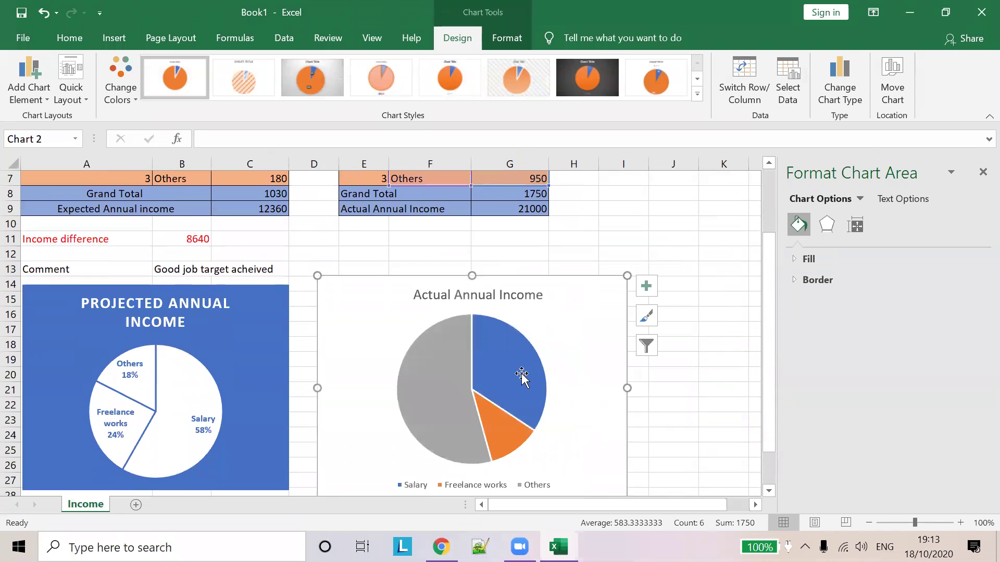
drag(318, 388, 341, 388)
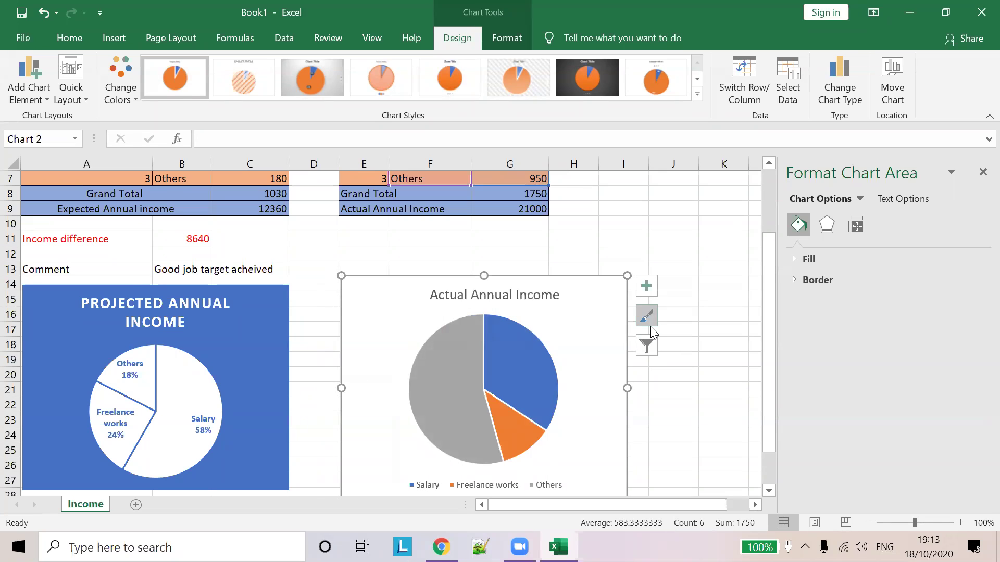
Step: Add data labels 600, 200 and 950 to the actual income pie and put its legend at the top
click(646, 287)
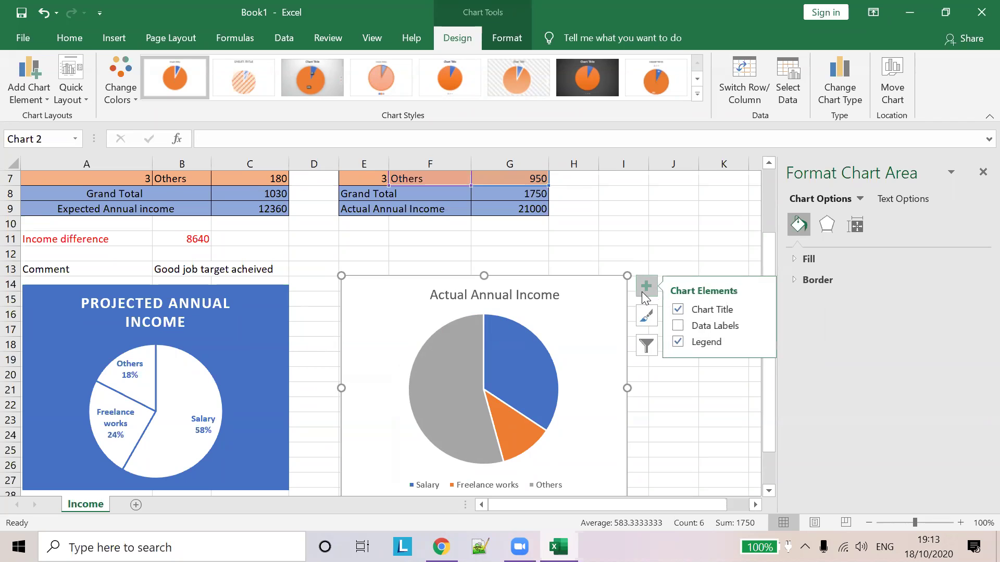
click(678, 326)
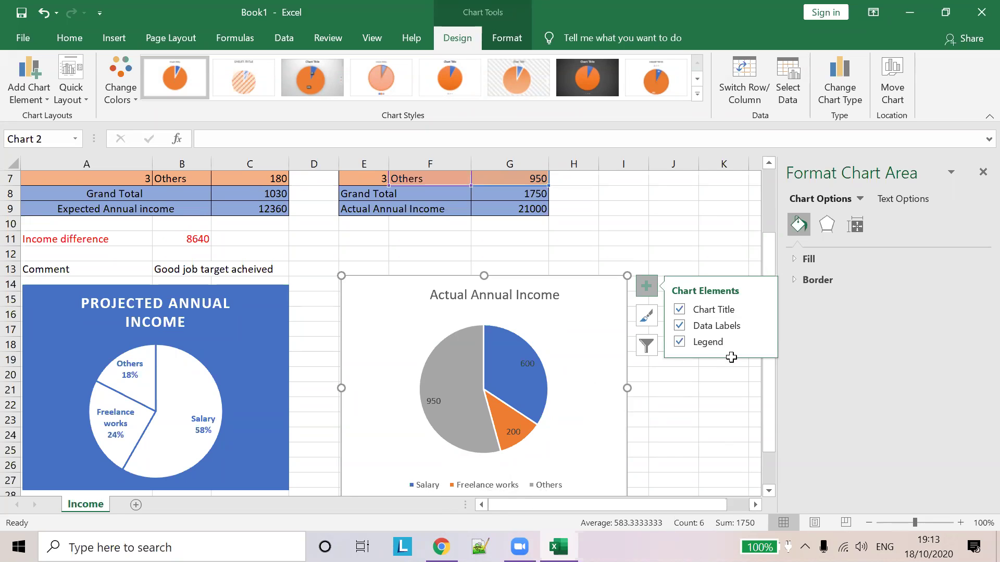
click(678, 341)
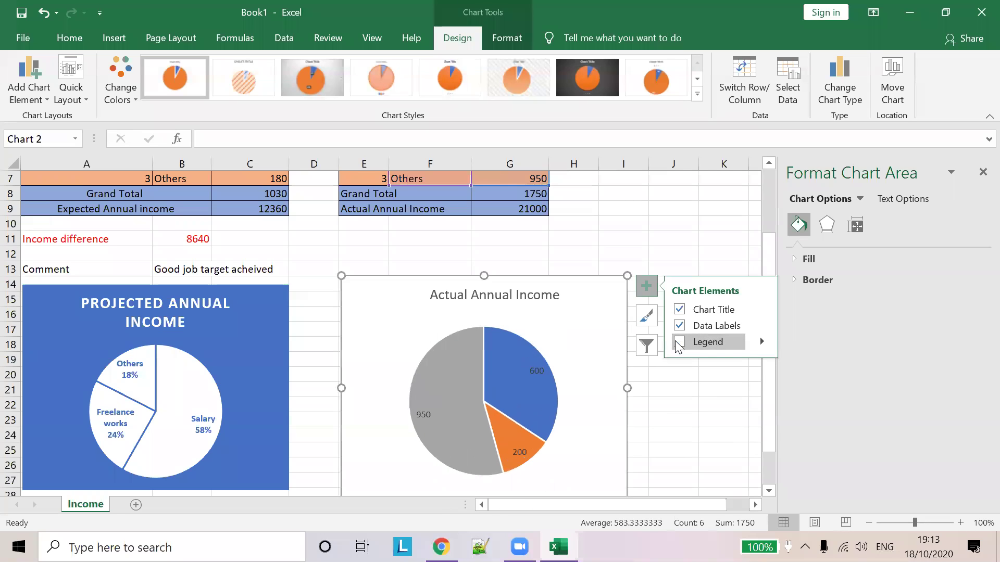
scroll(603, 445, down, 1)
scroll(603, 445, down, 1)
click(646, 241)
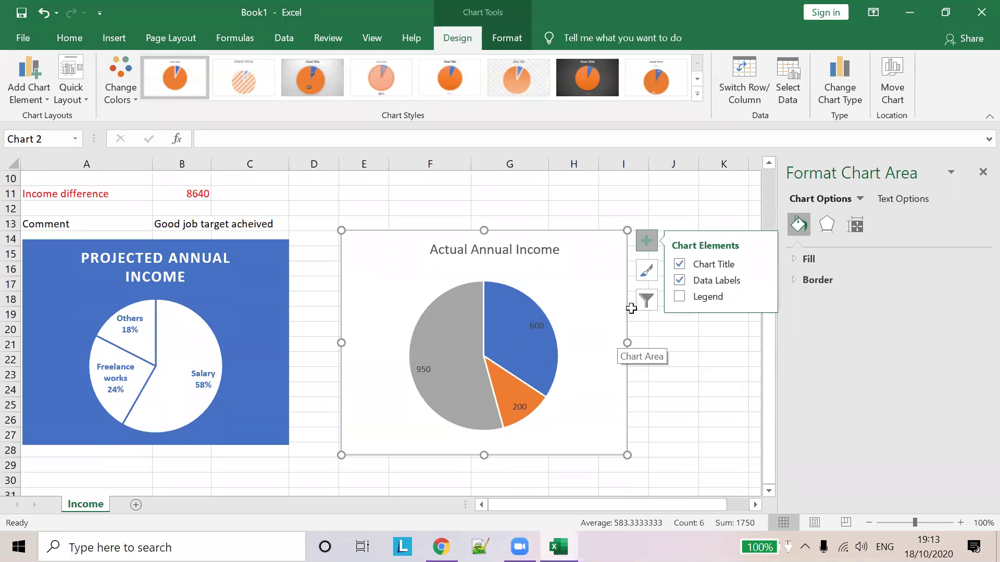
click(763, 297)
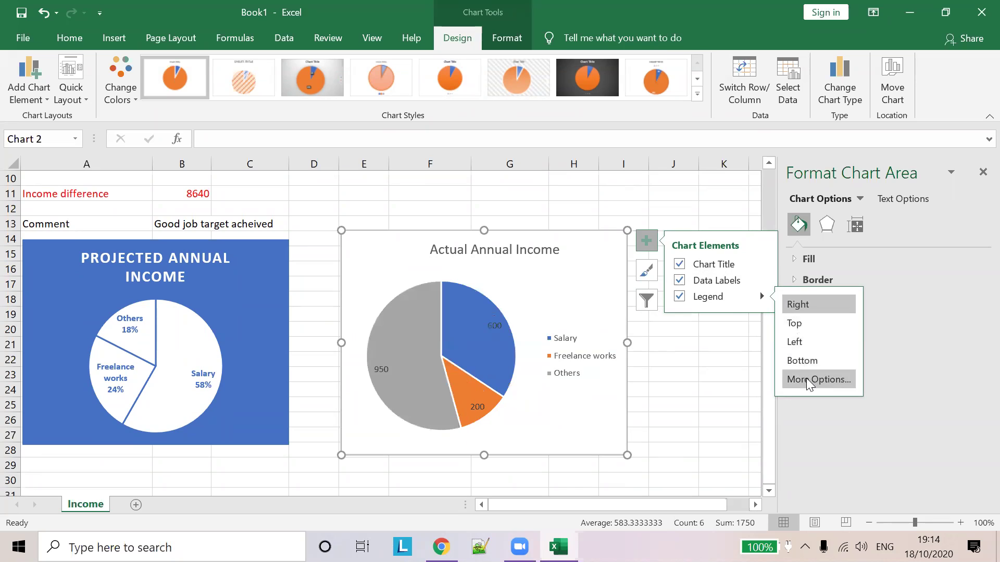
click(802, 327)
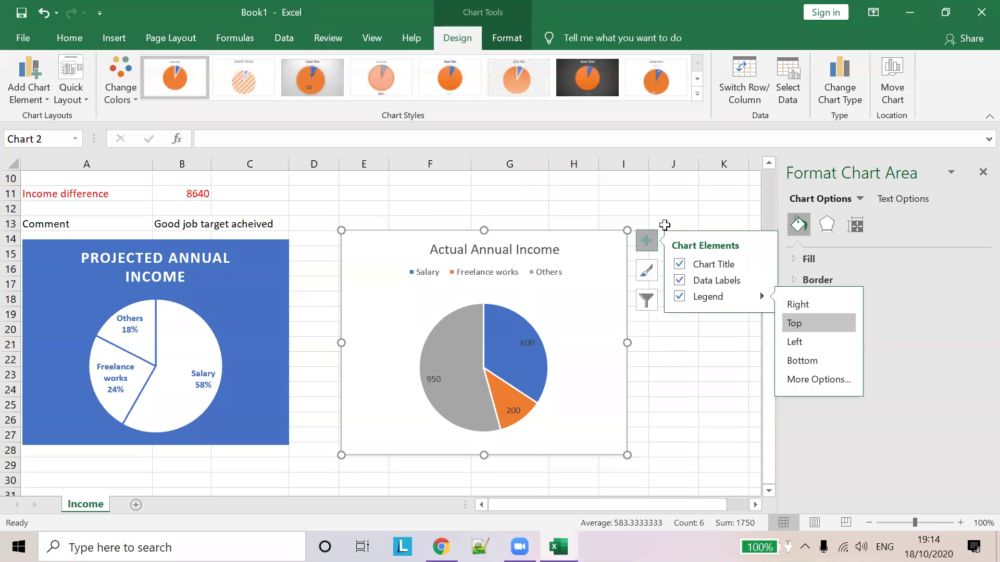
click(665, 208)
scroll(542, 342, up, 3)
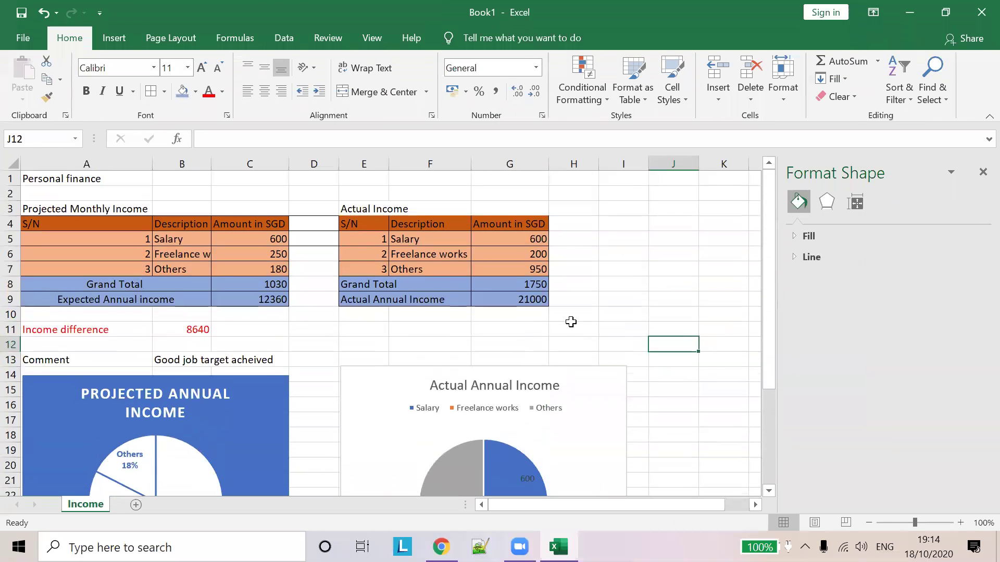
Step: Narrow, shorten and nudge up the Actual Annual Income chart to match the projected chart's size
scroll(571, 322, down, 3)
click(545, 311)
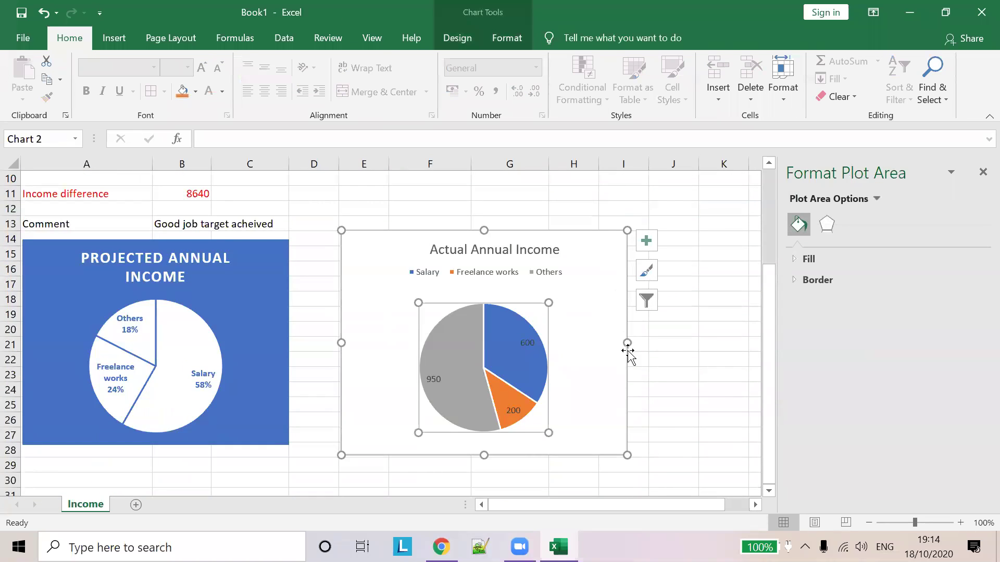
drag(627, 343, 584, 342)
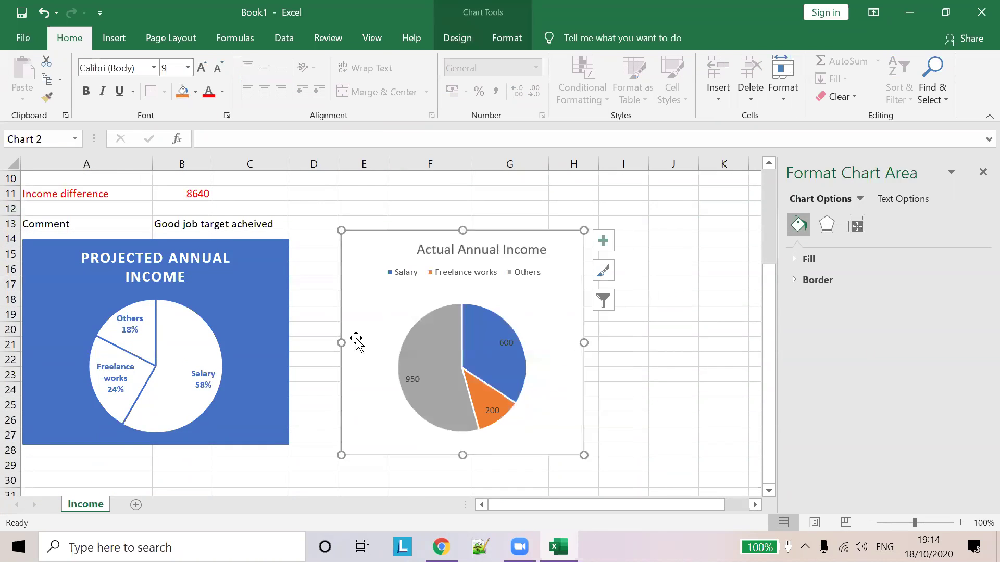
drag(463, 455, 461, 430)
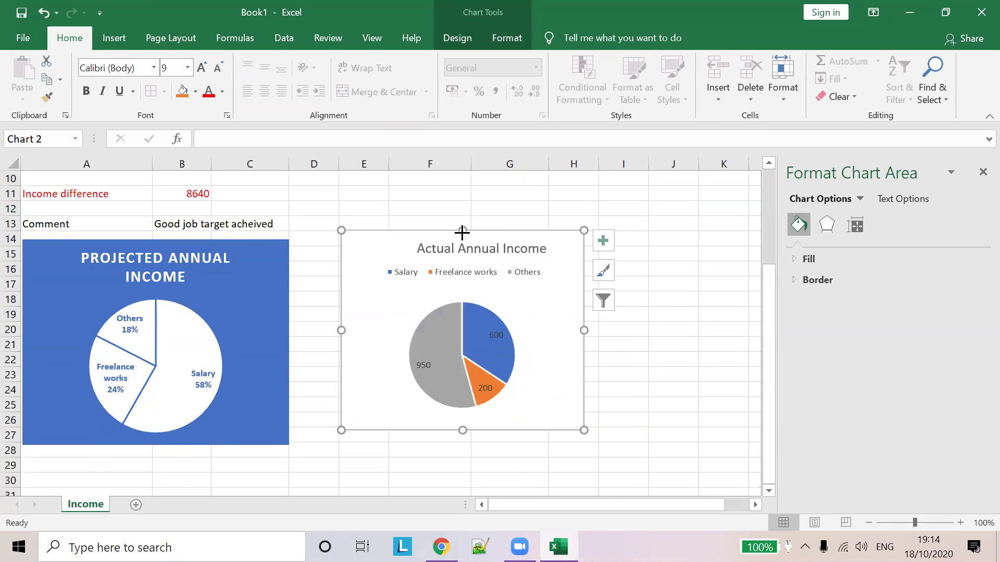
scroll(461, 250, up, 2)
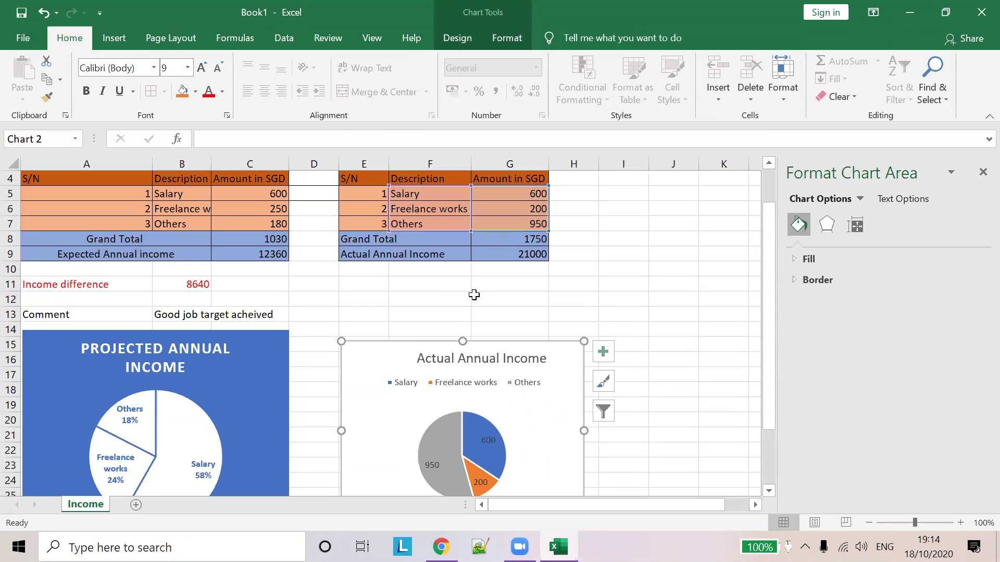
drag(408, 364, 406, 347)
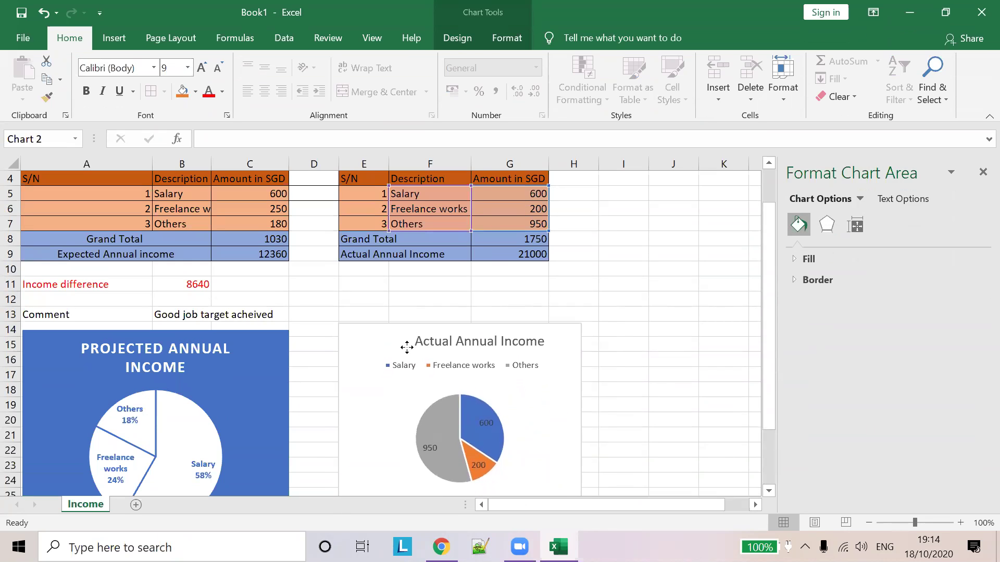
scroll(547, 417, down, 1)
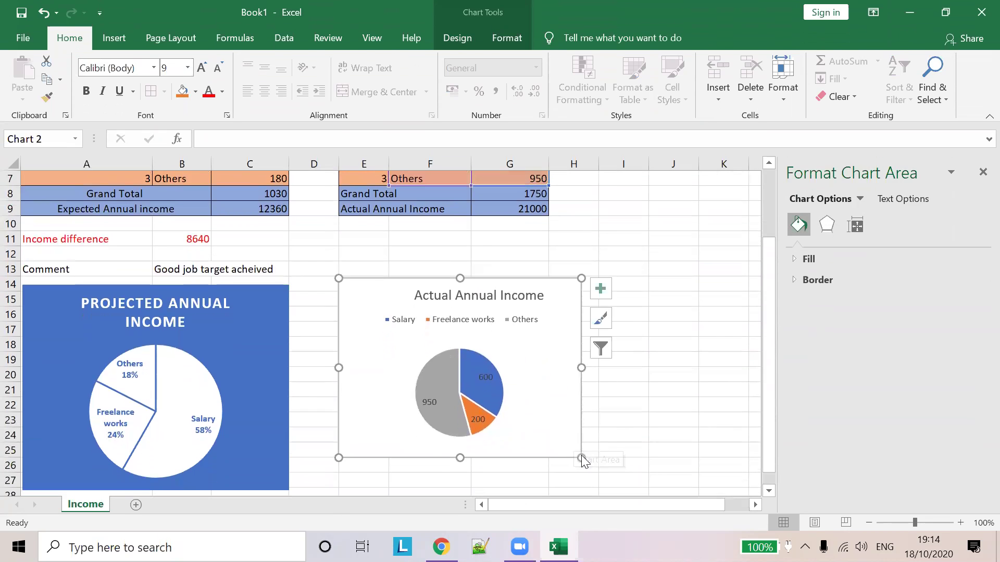
drag(582, 458, 595, 489)
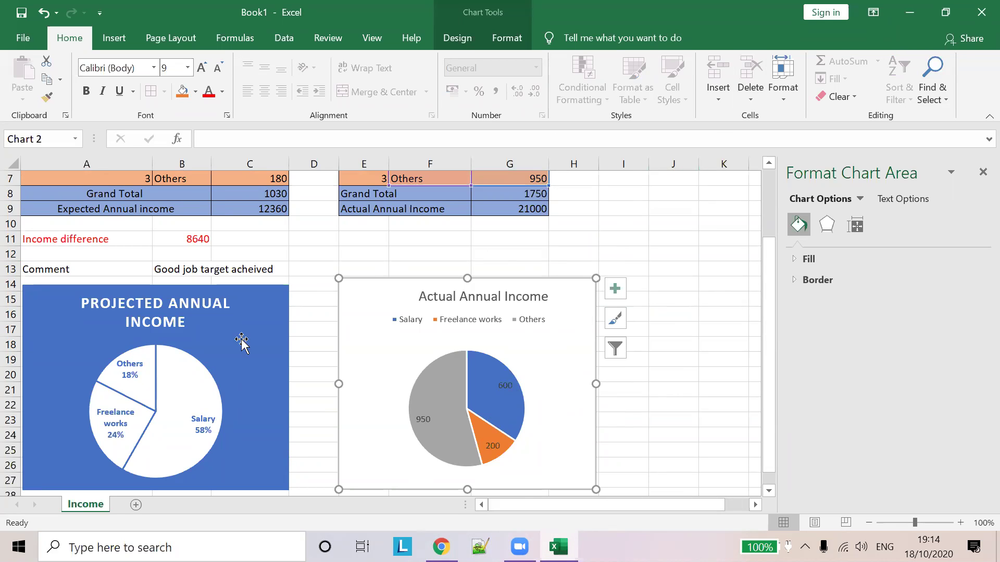
scroll(268, 315, up, 2)
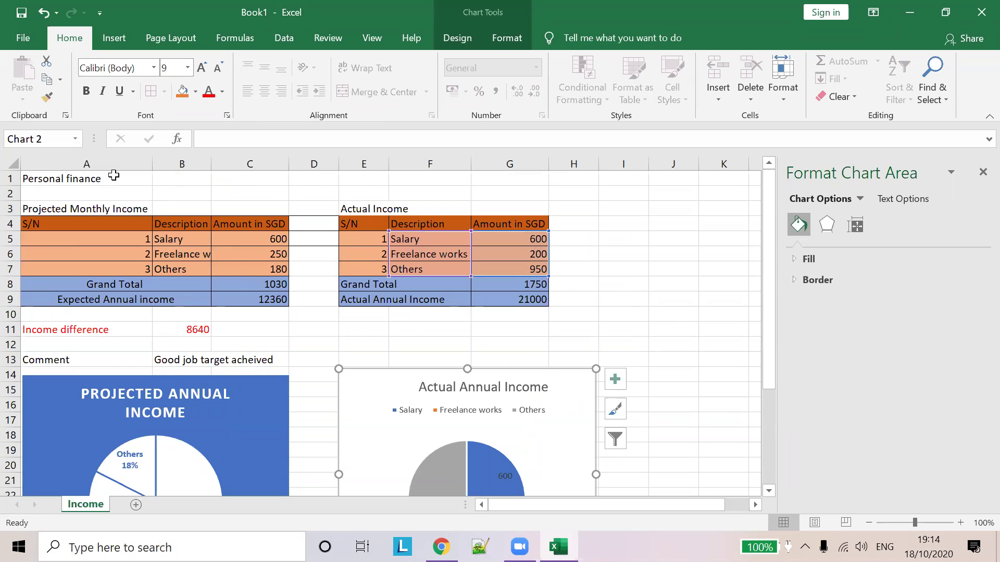
click(113, 176)
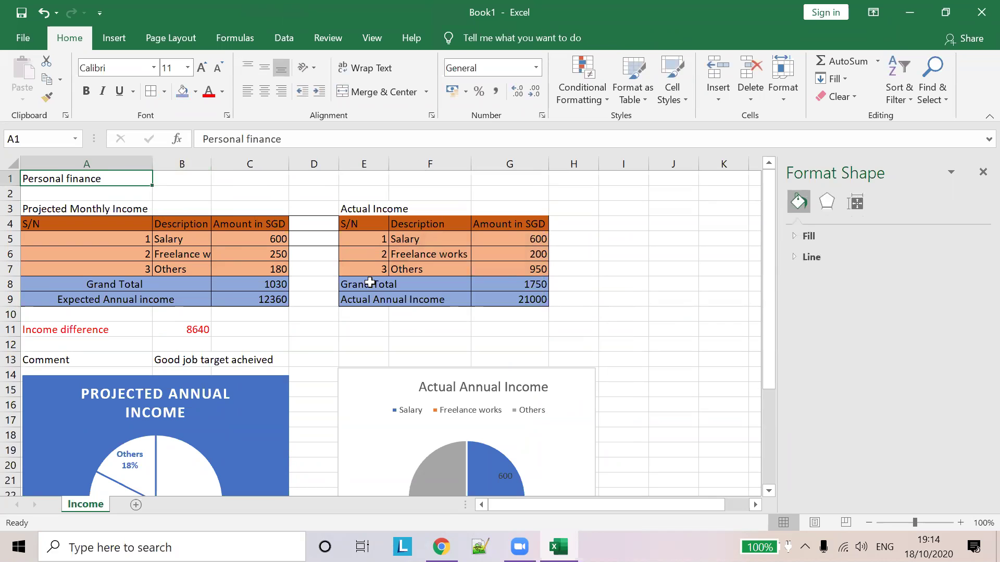
scroll(617, 349, down, 3)
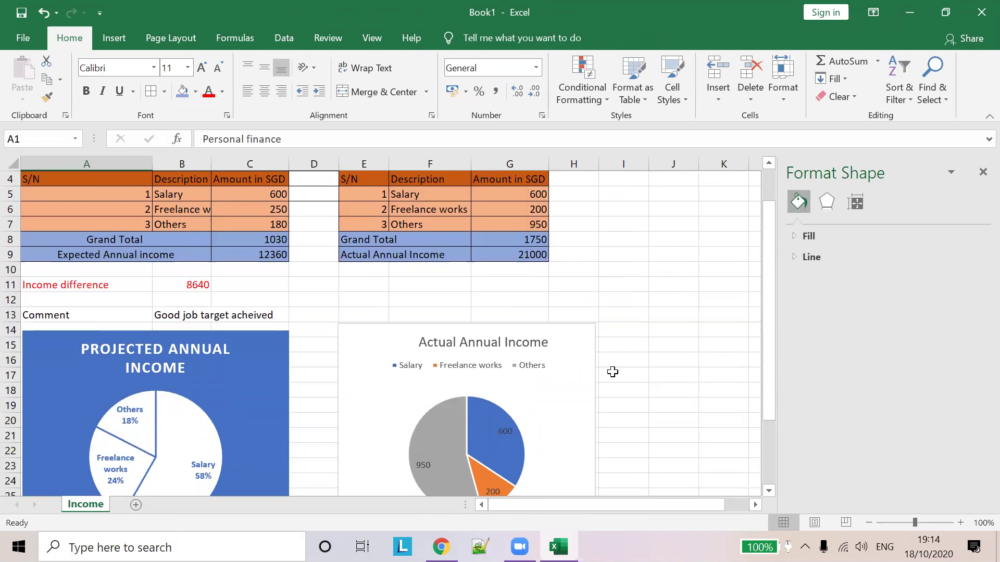
click(519, 547)
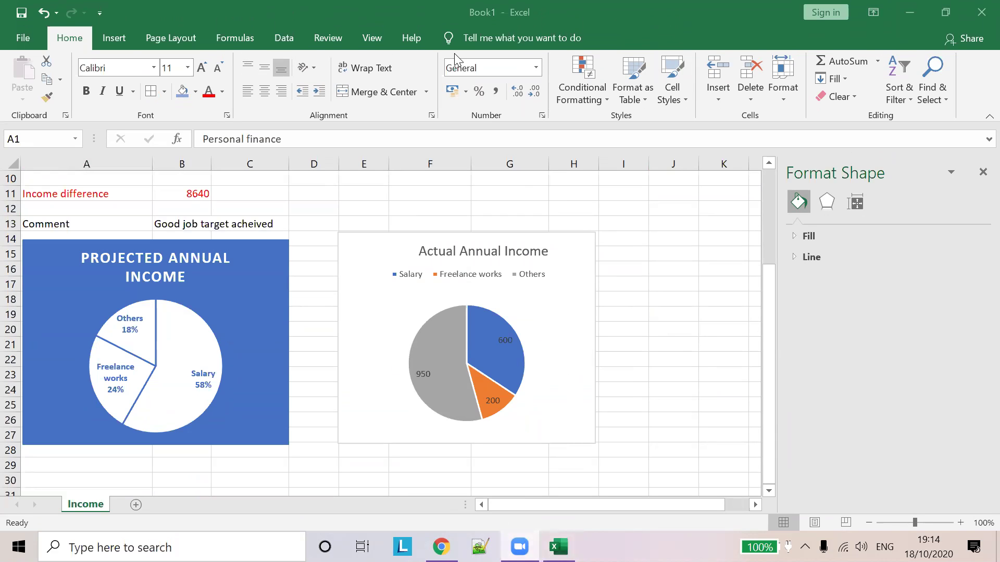
Step: Merge and centre the Grand Total label across E8:F8
click(164, 13)
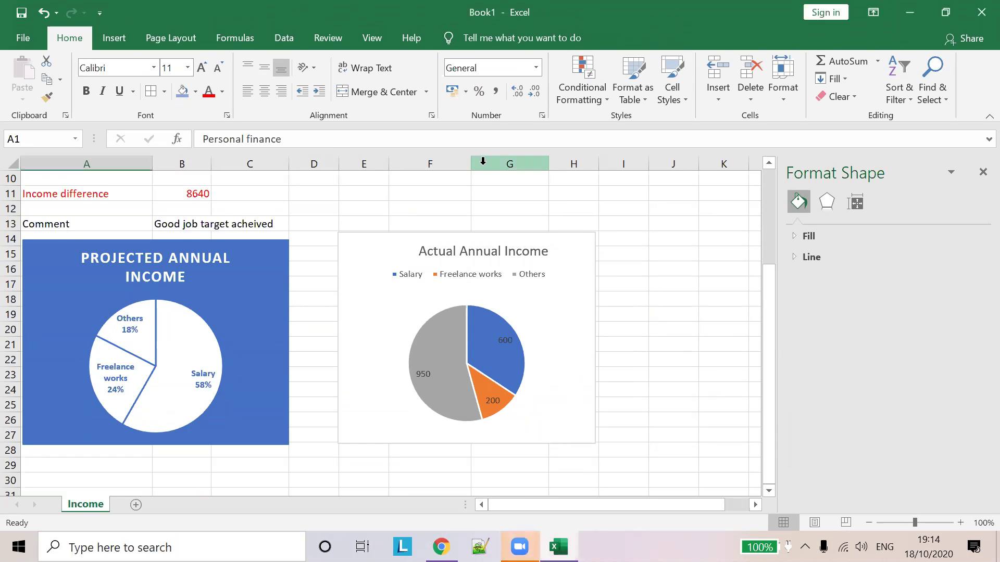
scroll(273, 225, up, 3)
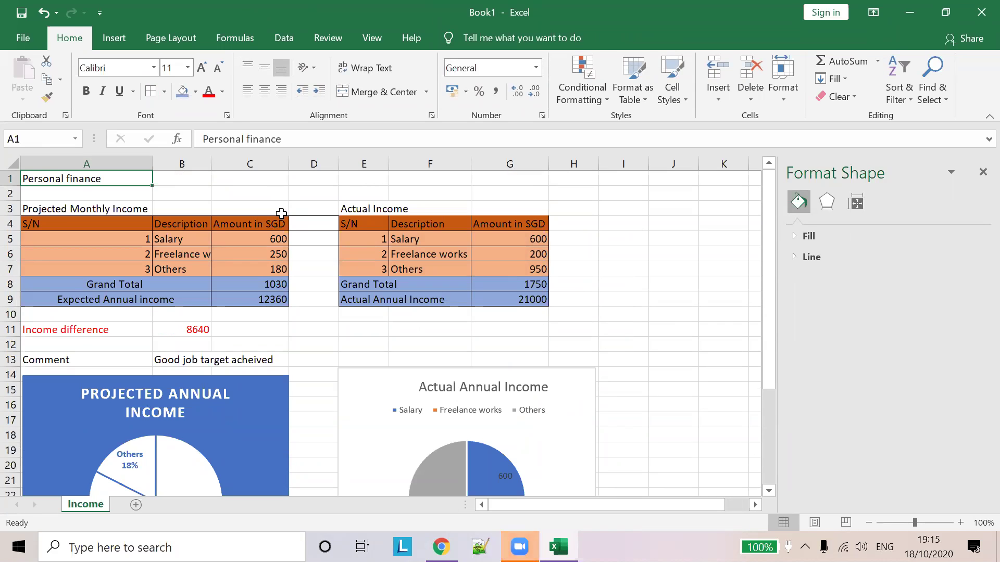
click(387, 288)
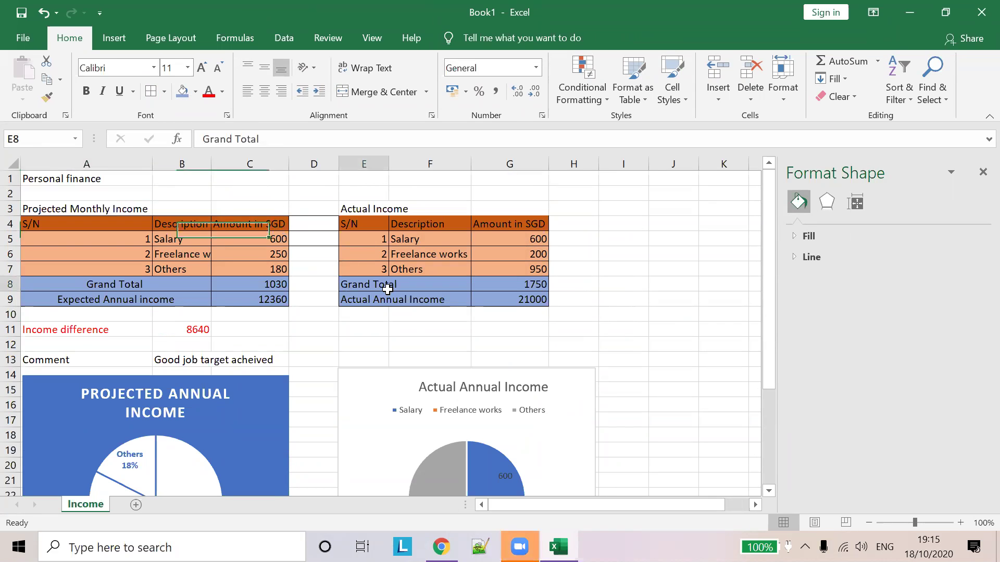
click(372, 93)
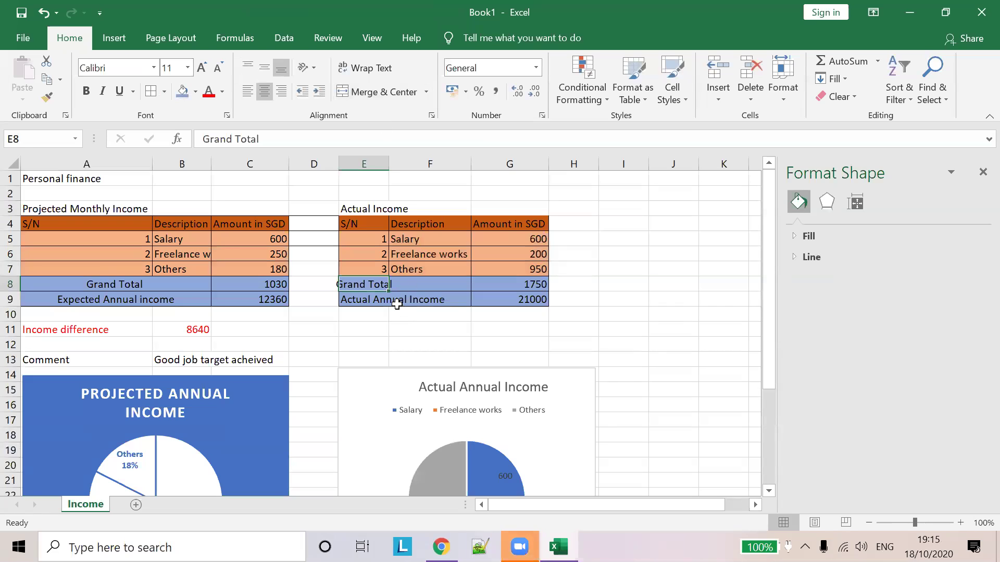
click(397, 287)
click(376, 282)
drag(376, 283, 443, 285)
click(386, 93)
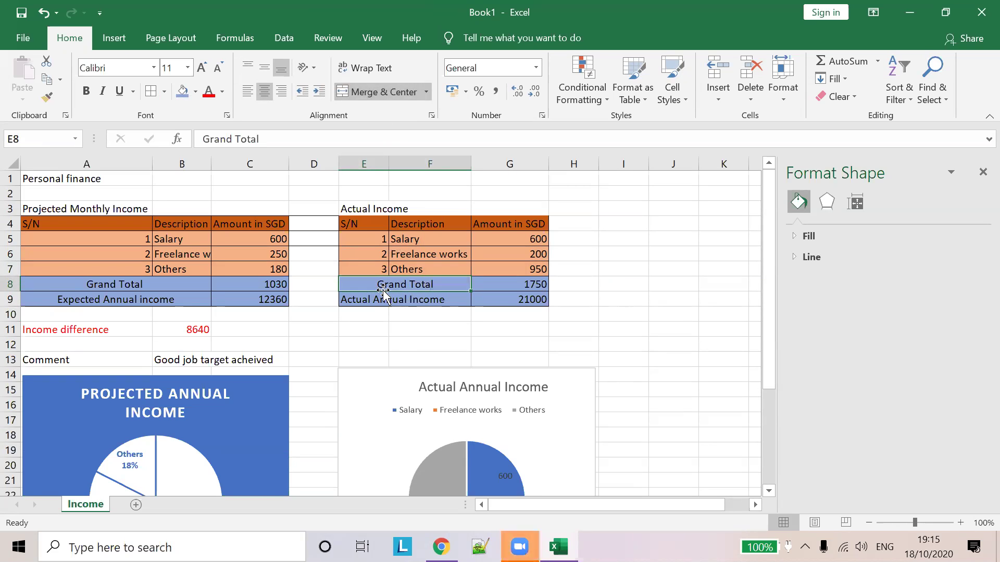
Step: Merge and centre the Actual Annual Income label across E9:F9, then save the workbook
drag(370, 301, 446, 300)
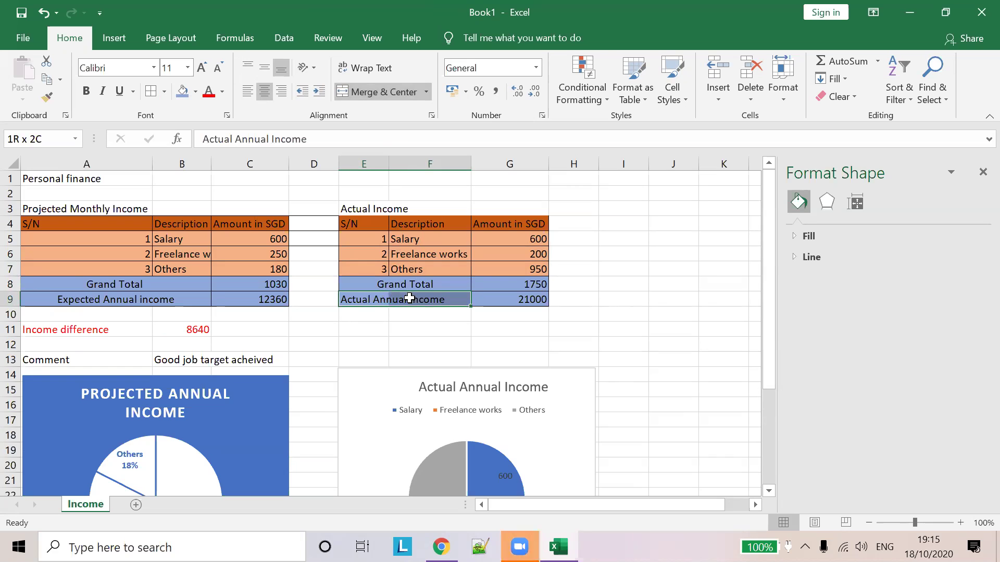
click(360, 89)
click(602, 342)
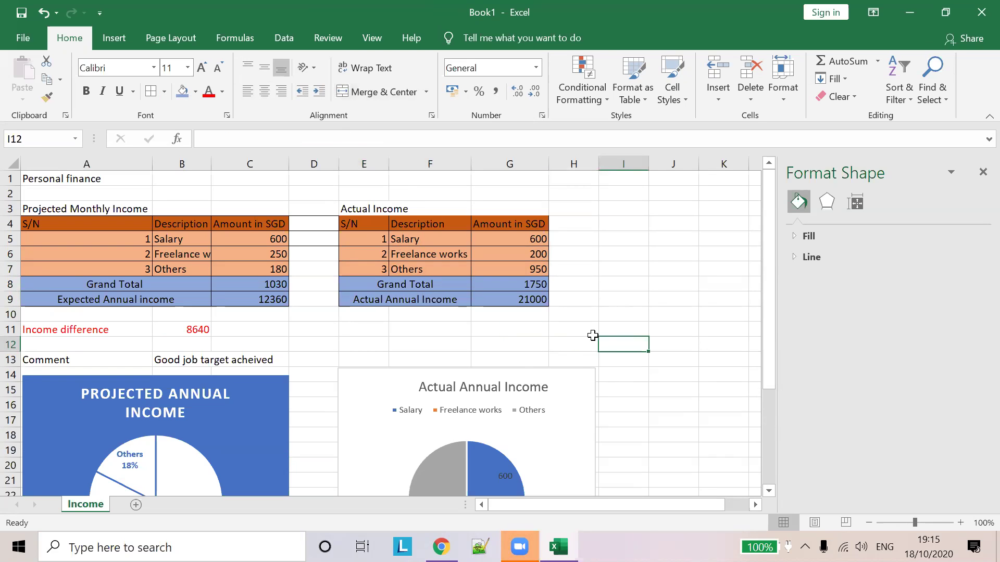
key(ctrl+s)
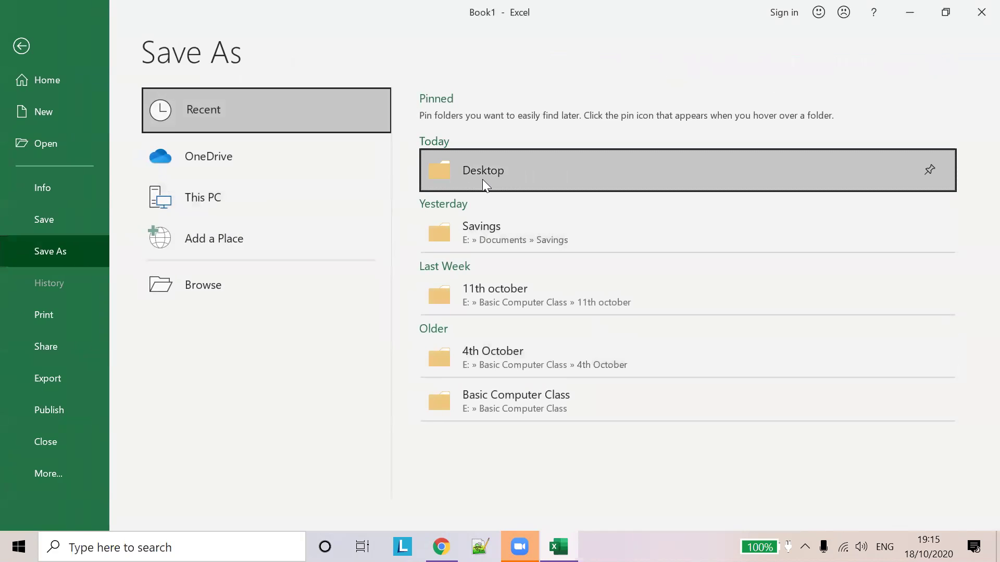
Step: Pick the Desktop as the location and enter the file name 'personal Finance sample'
click(483, 179)
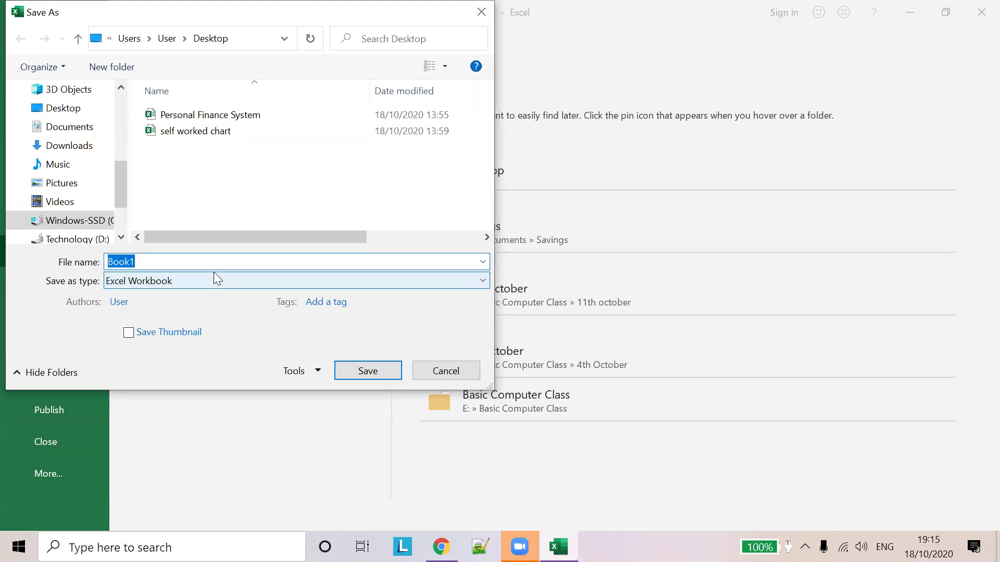
text(personal )
text(FInanace)
key(BackSpace)
key(BackSpace)
key(BackSpace)
key(BackSpace)
key(BackSpace)
key(BackSpace)
text(inance sample)
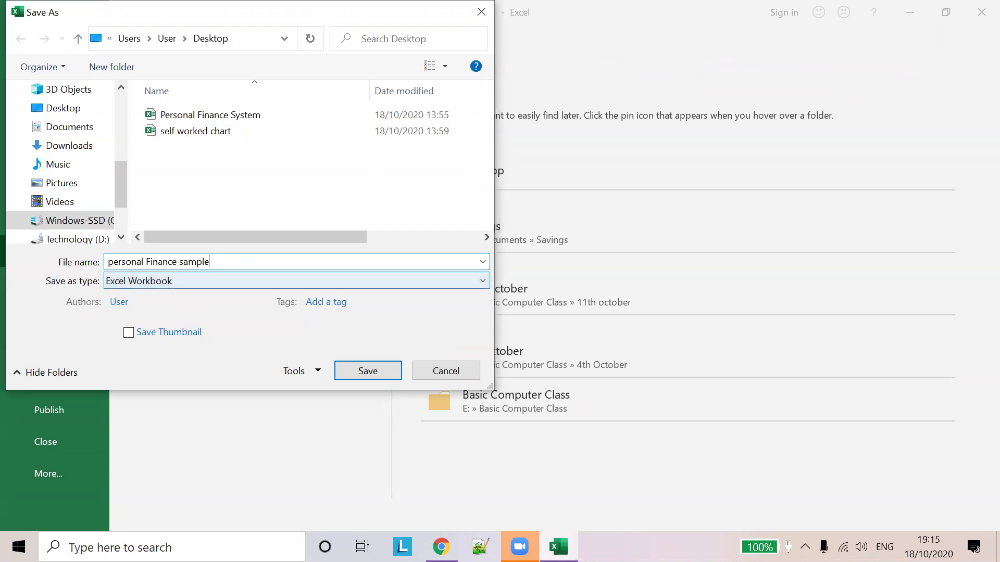
Step: Fill in the author's full name in the file properties and save the workbook
click(120, 302)
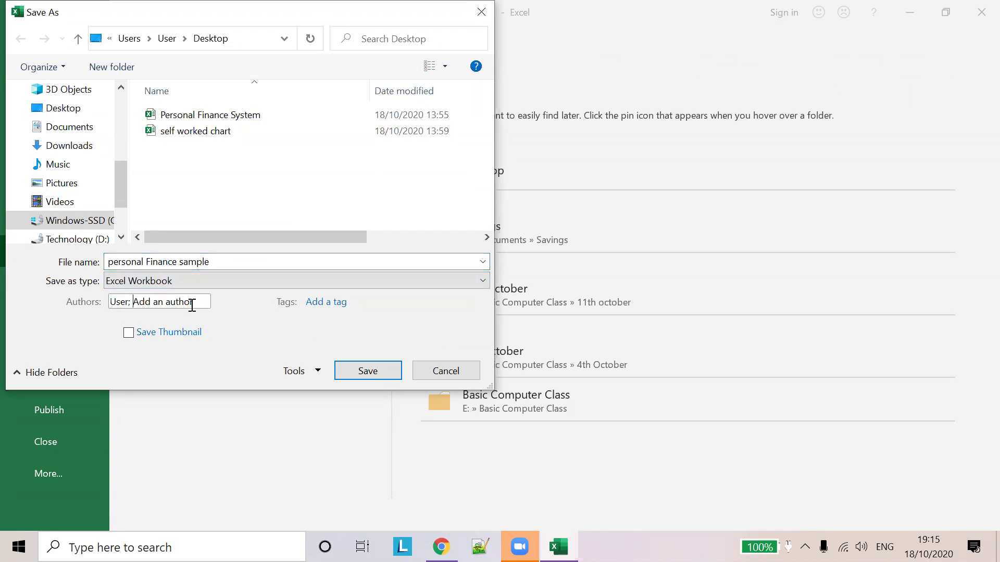
text(Robert)
key(BackSpace)
key(BackSpace)
key(BackSpace)
key(BackSpace)
text(Robert Ravikumar)
click(375, 369)
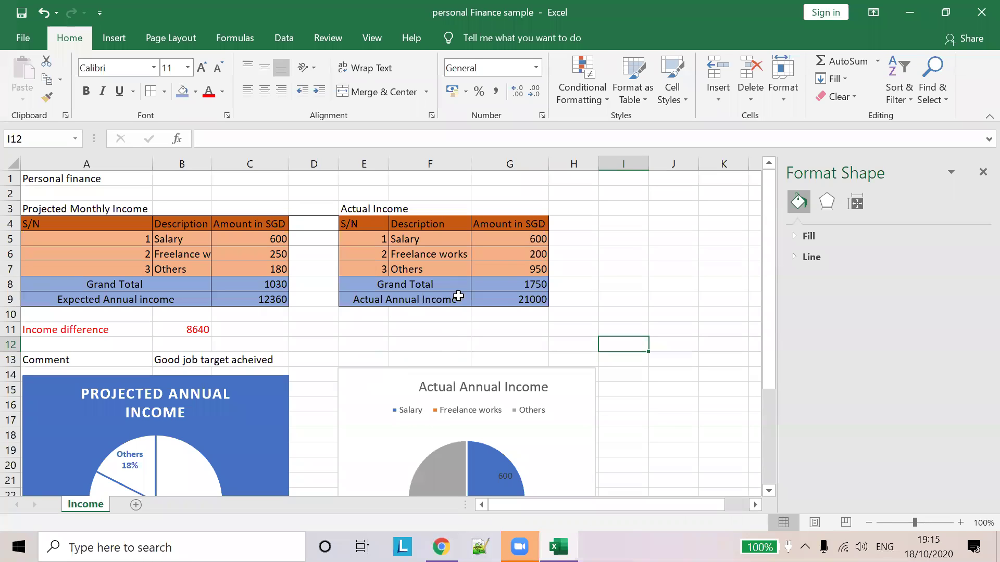
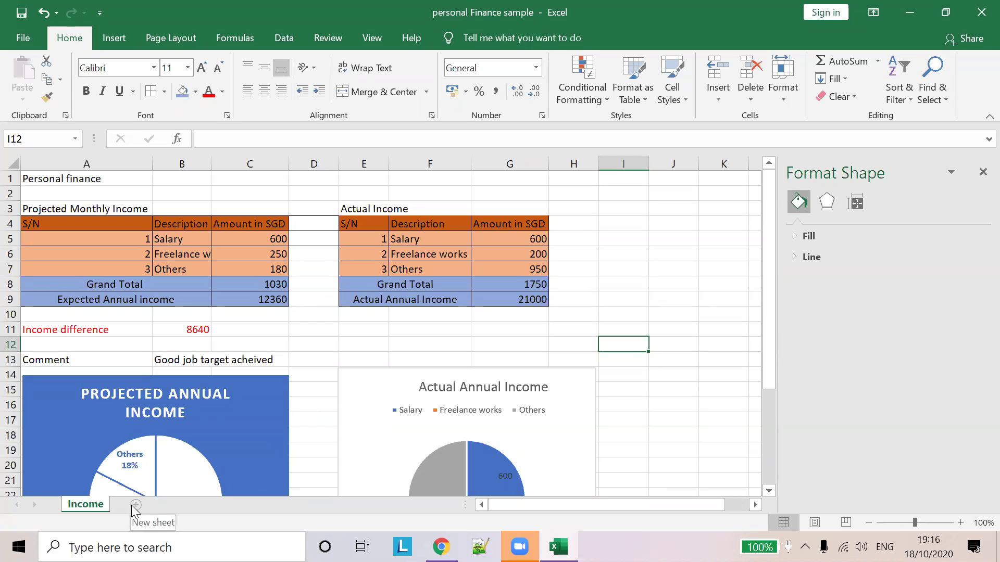
Step: Add a new worksheet next to Income and rename it Expenditure
click(136, 505)
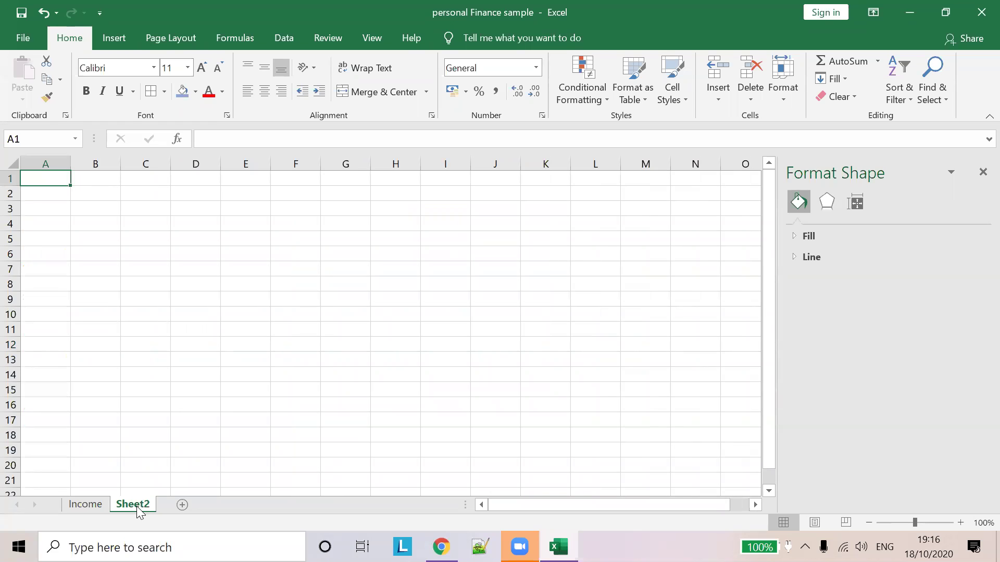
double_click(133, 505)
text(Expenditure)
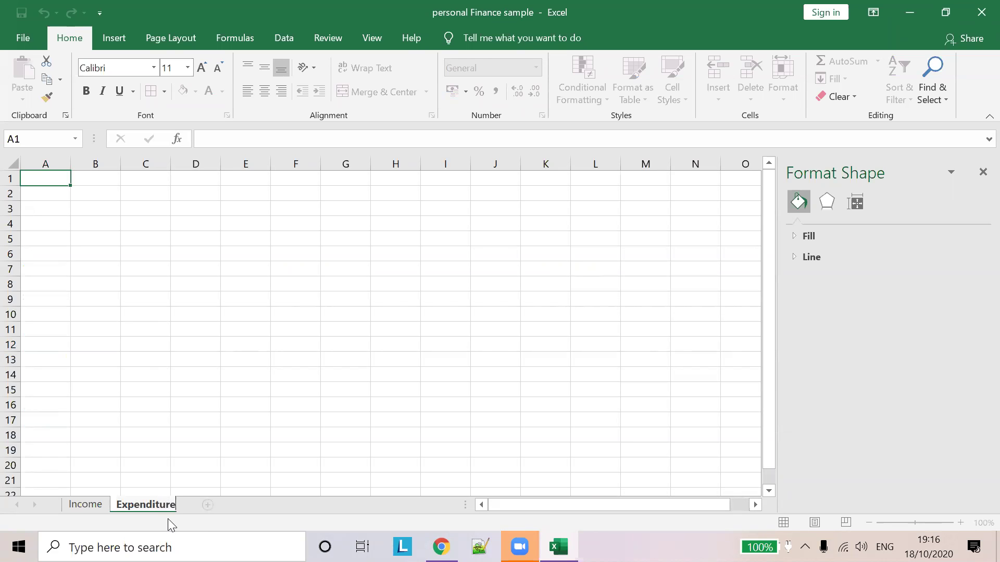
click(123, 288)
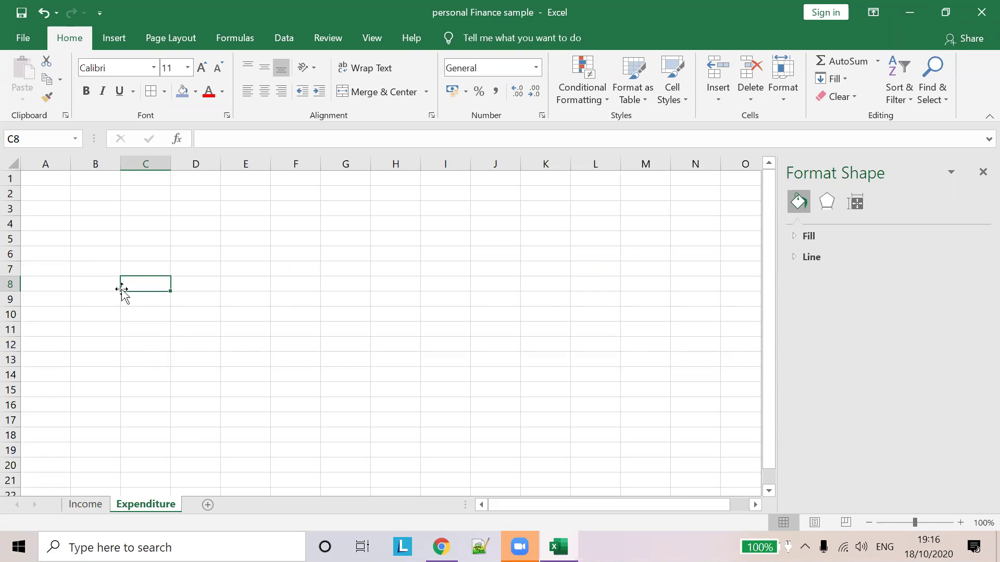
Step: Enter the title Budget in cell A1
click(50, 177)
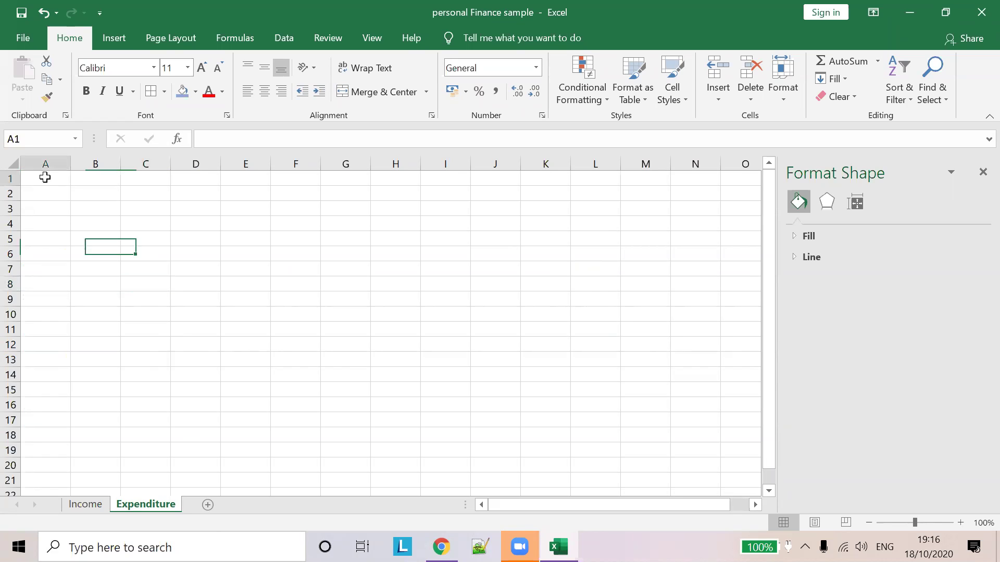
text(BU)
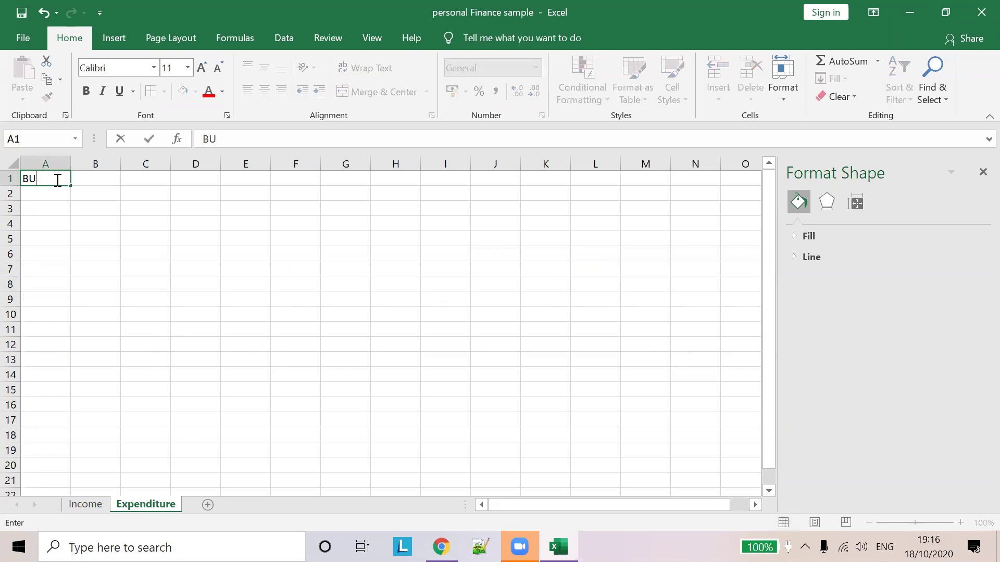
text(dget)
key(BackSpace)
key(BackSpace)
key(BackSpace)
key(BackSpace)
key(BackSpace)
text(udegt)
key(BackSpace)
key(BackSpace)
key(BackSpace)
text(get)
Step: Enter headings S/N, Item, qty, Price and Subtotal across A2:E2
click(44, 193)
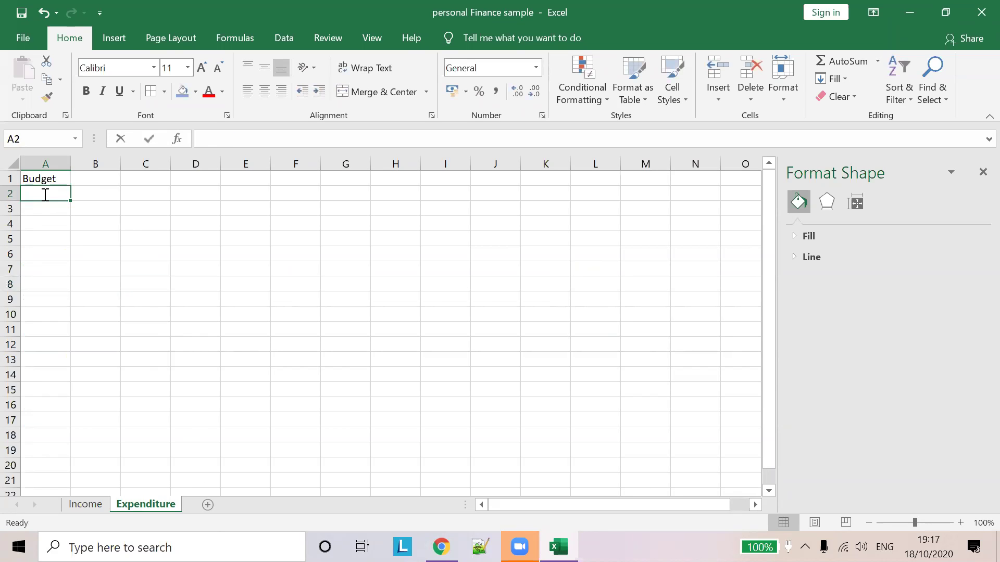
text(S/n)
key(BackSpace)
text(N)
key(Tab)
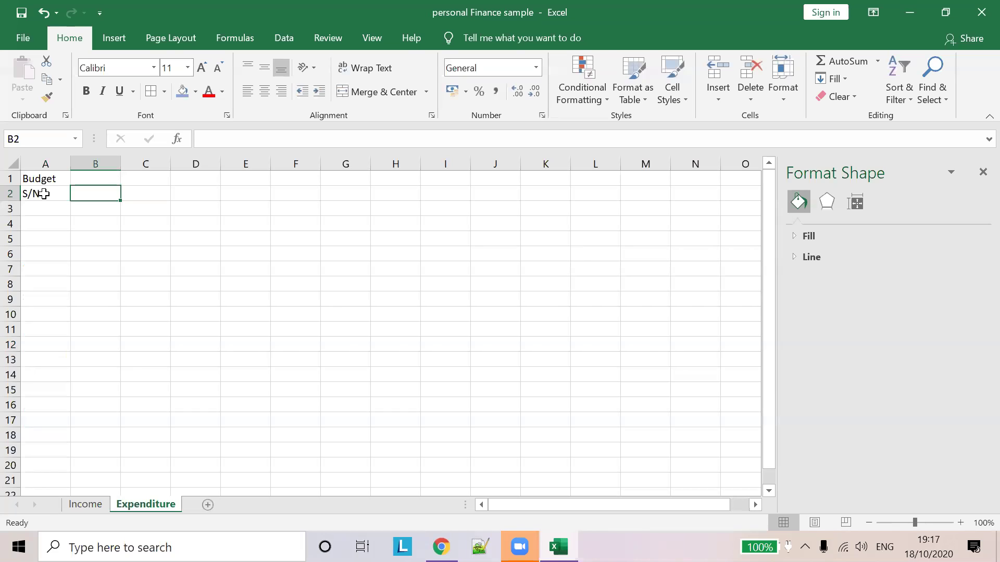
text(Item)
click(44, 194)
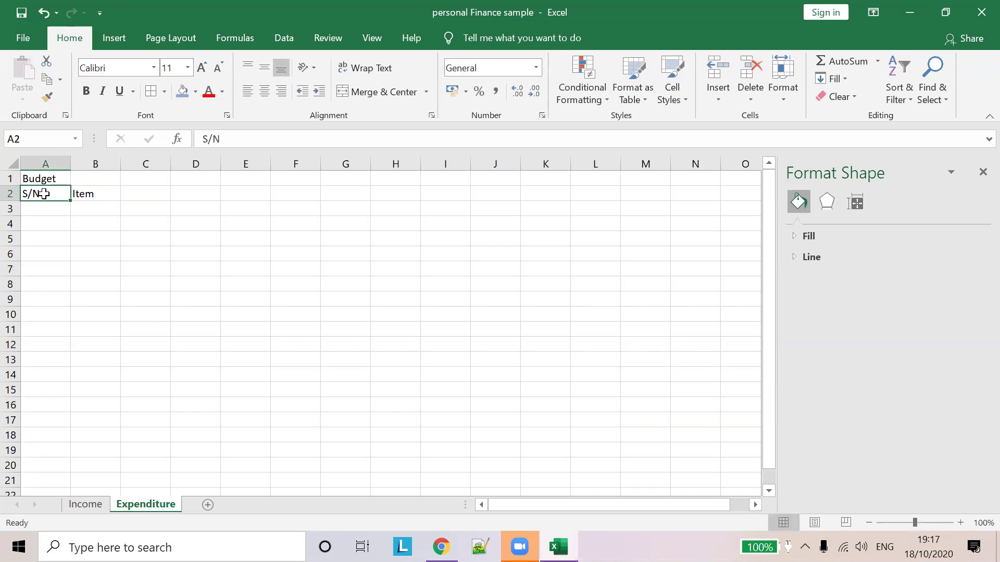
key(Tab)
key(Tab)
text(qty)
key(Tab)
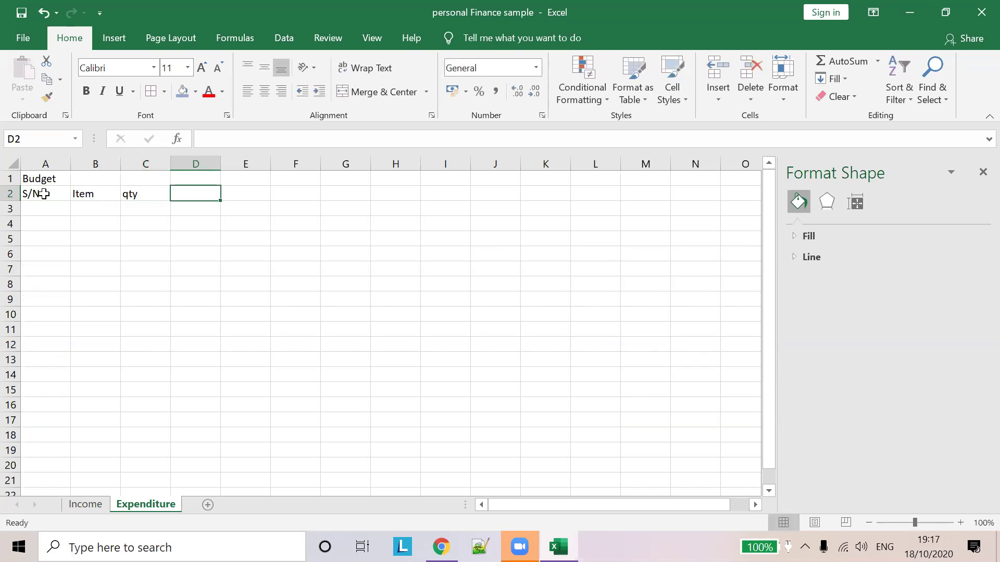
text(Price)
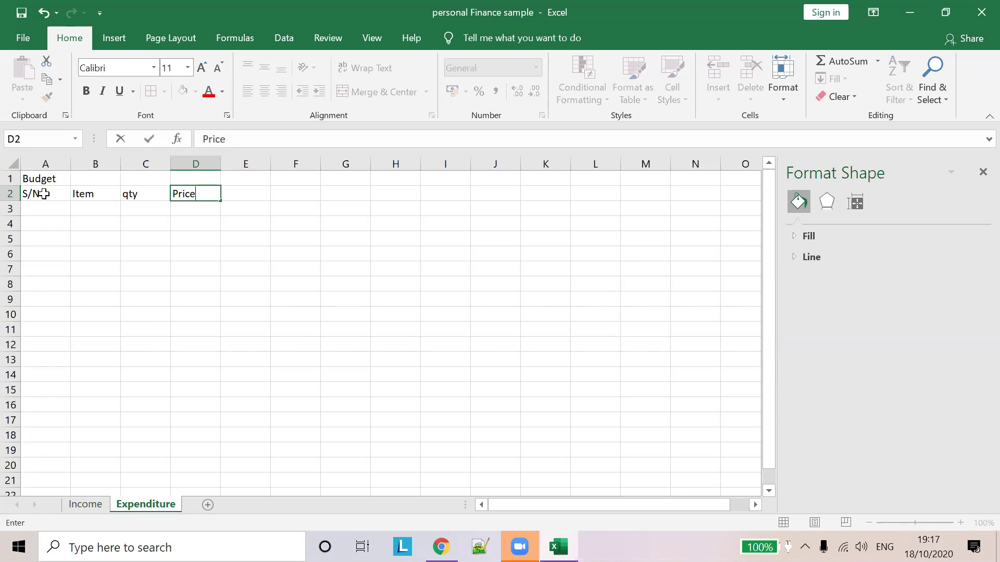
key(Tab)
text(Subtotao)
key(BackSpace)
key(BackSpace)
key(BackSpace)
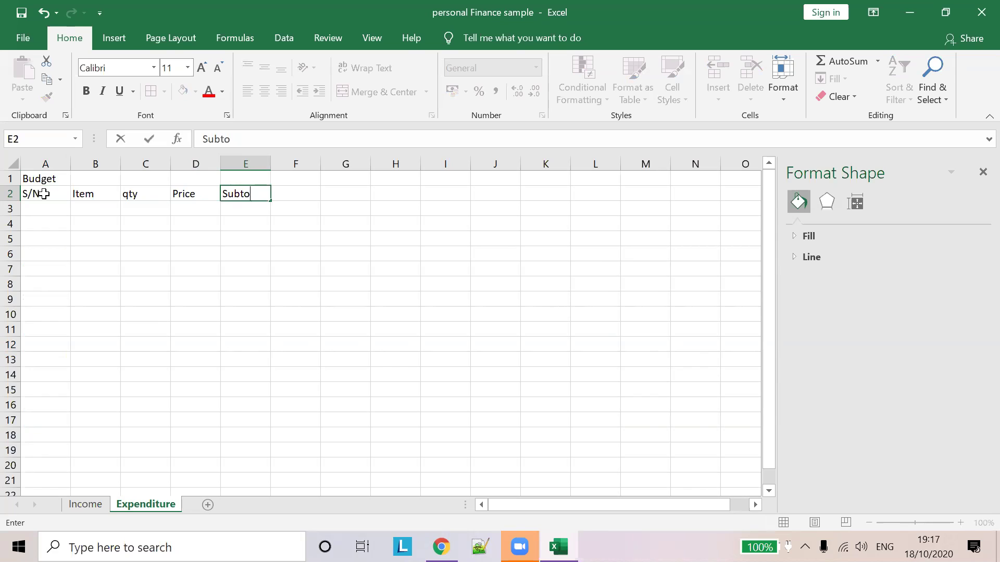
text(tal)
key(Return)
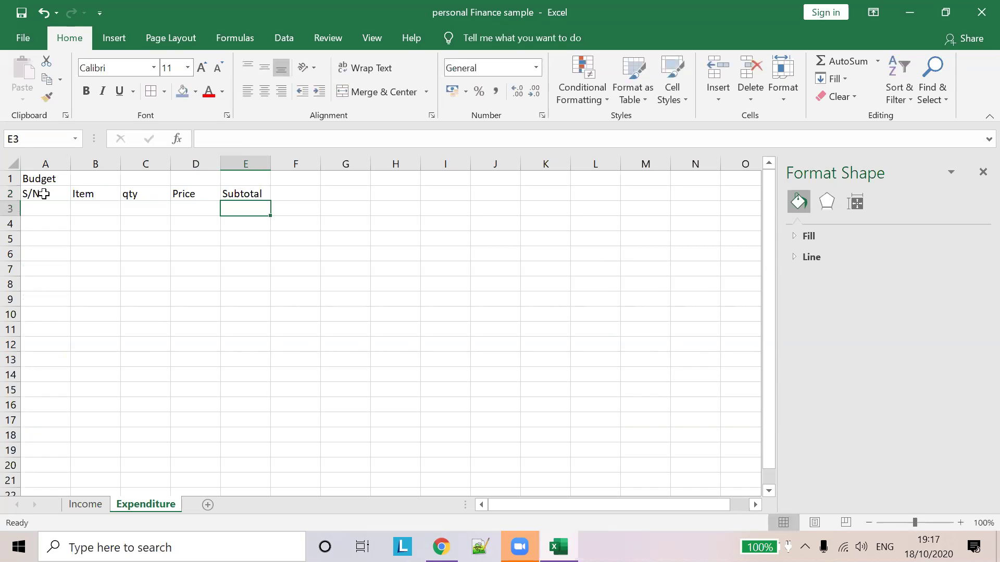
Step: Number the item rows 1 to 5 in A3:A7
key(Left)
key(Left)
key(Left)
key(Left)
text(1)
key(Return)
text(2)
key(Return)
text(3)
key(Return)
text(4)
key(Return)
text(5)
key(Right)
key(Right)
key(Up)
key(Up)
key(Up)
key(Up)
key(Left)
Step: List Rentals, Bills, Groceries, School fees and Other Expenses in B3:B7
text(Rentsl)
key(BackSpace)
key(BackSpace)
text(als)
key(Return)
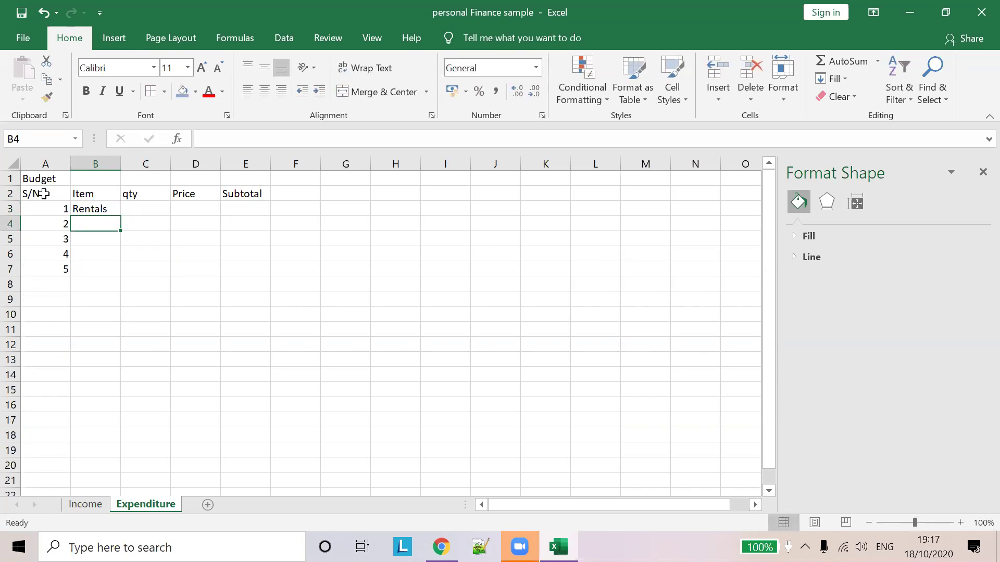
text(Bills)
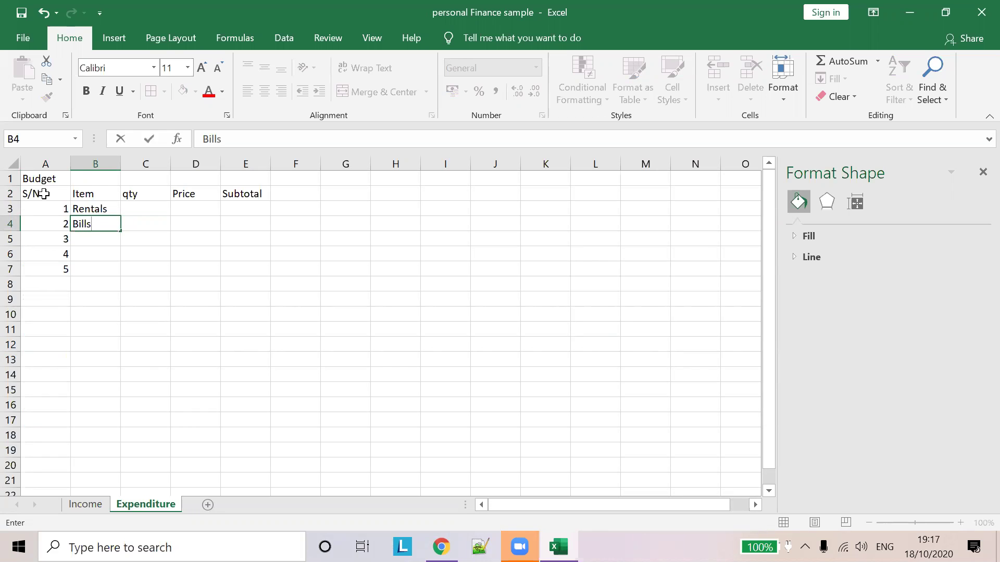
key(Return)
text(Groceries)
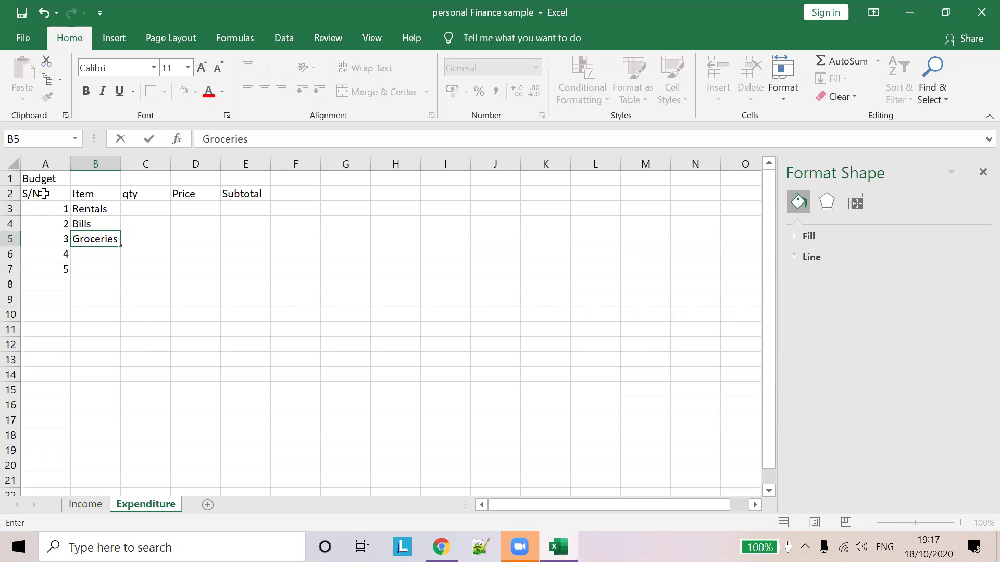
key(Return)
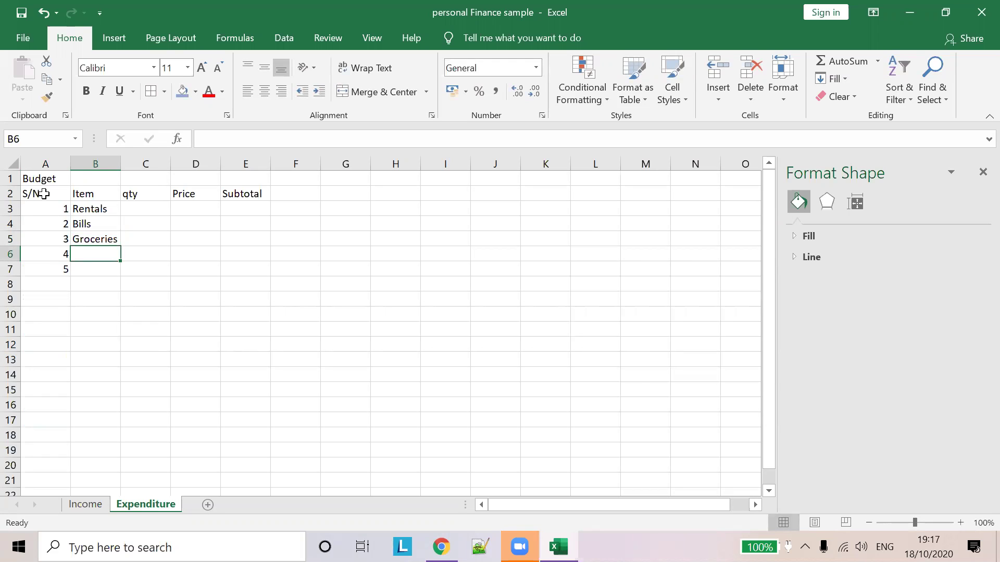
text(School fees)
key(Return)
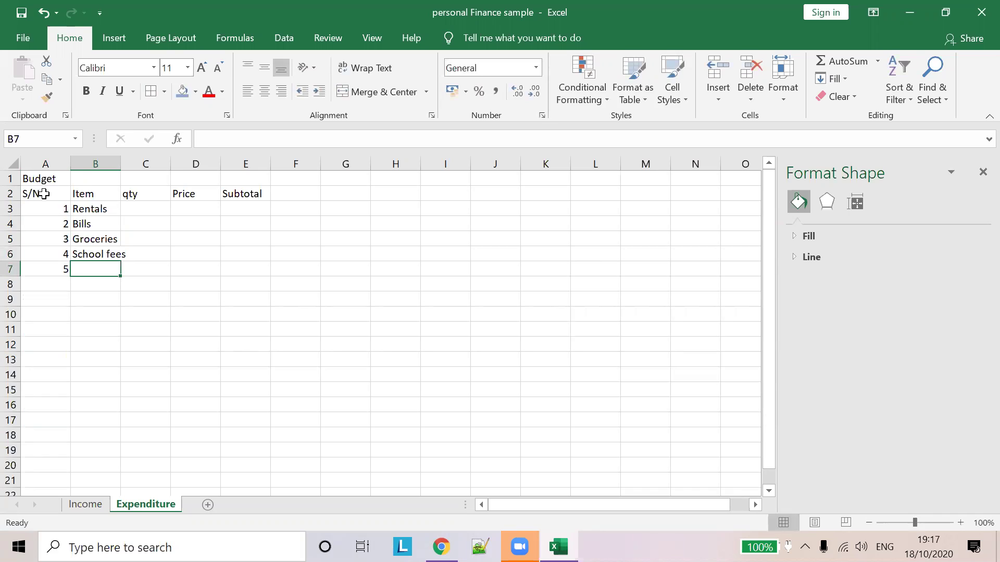
text(Other Expenses)
key(Up)
key(Up)
key(Up)
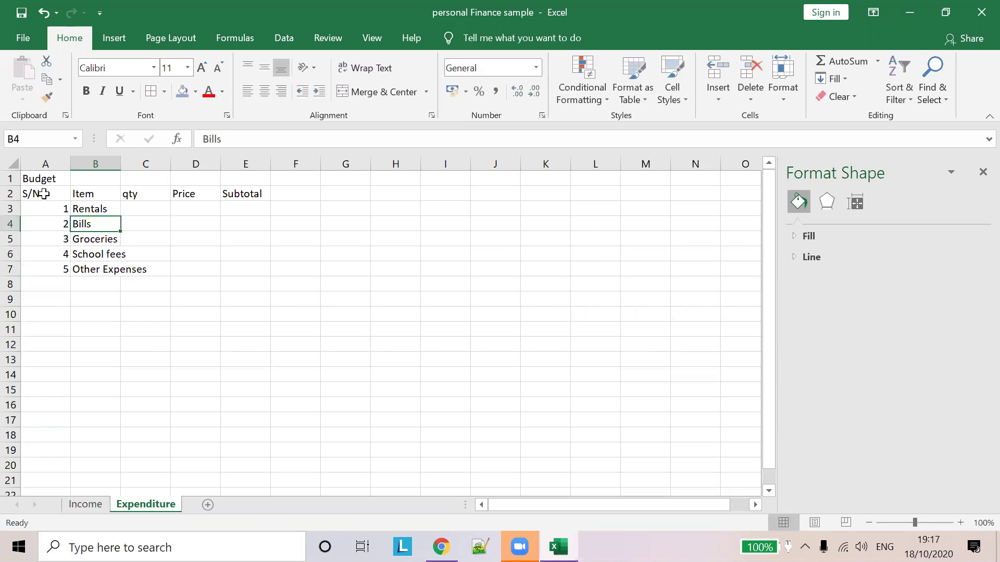
key(Up)
key(Right)
key(Right)
key(Left)
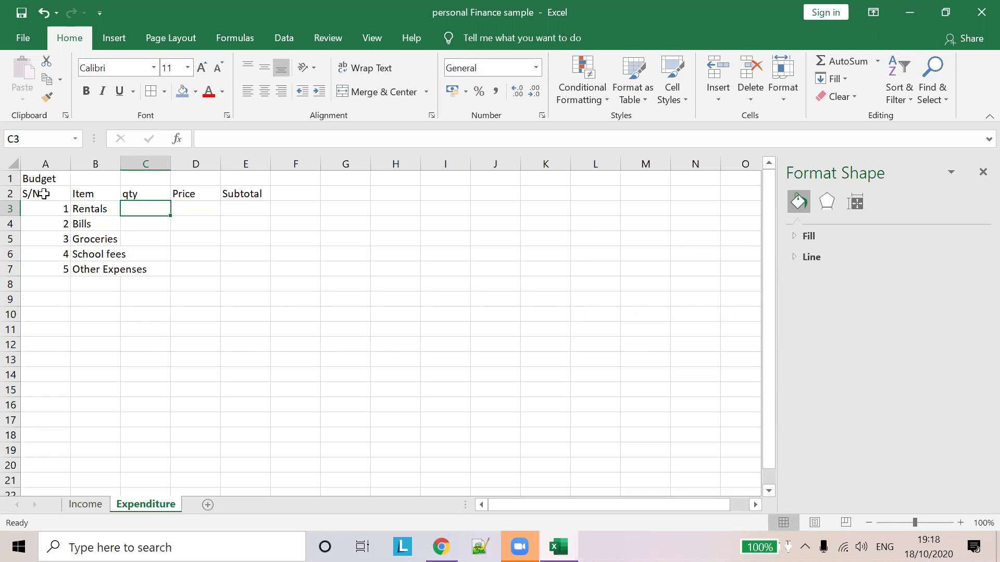
Step: Enter quantities 12, 12, 12, 2 and 6 in C3:C7 and widen column B to fit
text(12)
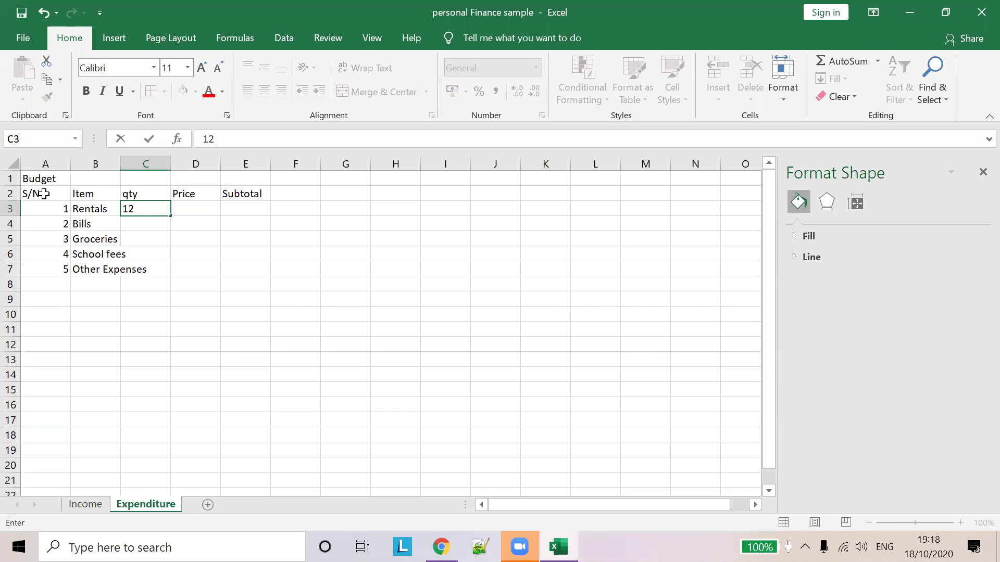
key(ctrl+Return)
key(Down)
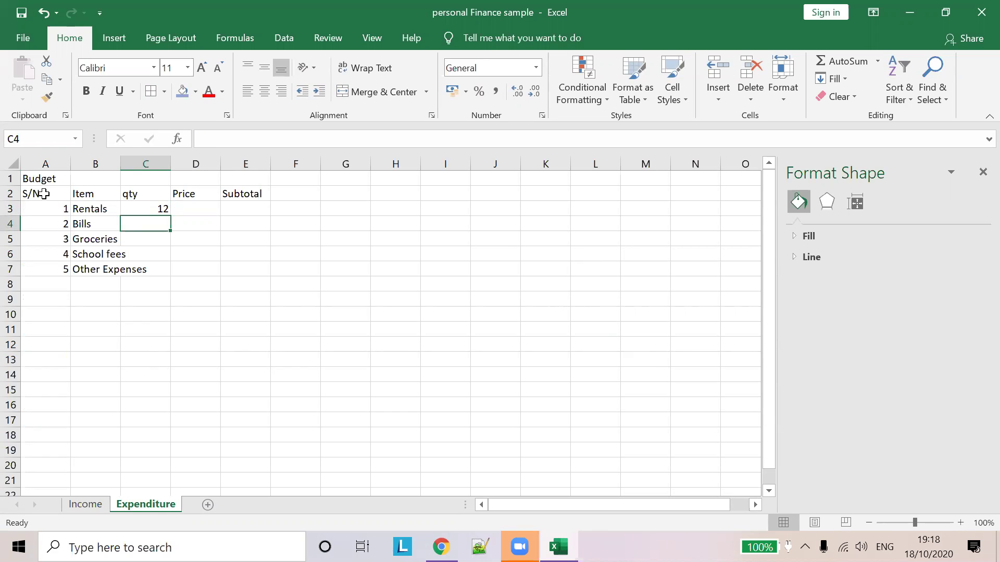
text(12)
key(Return)
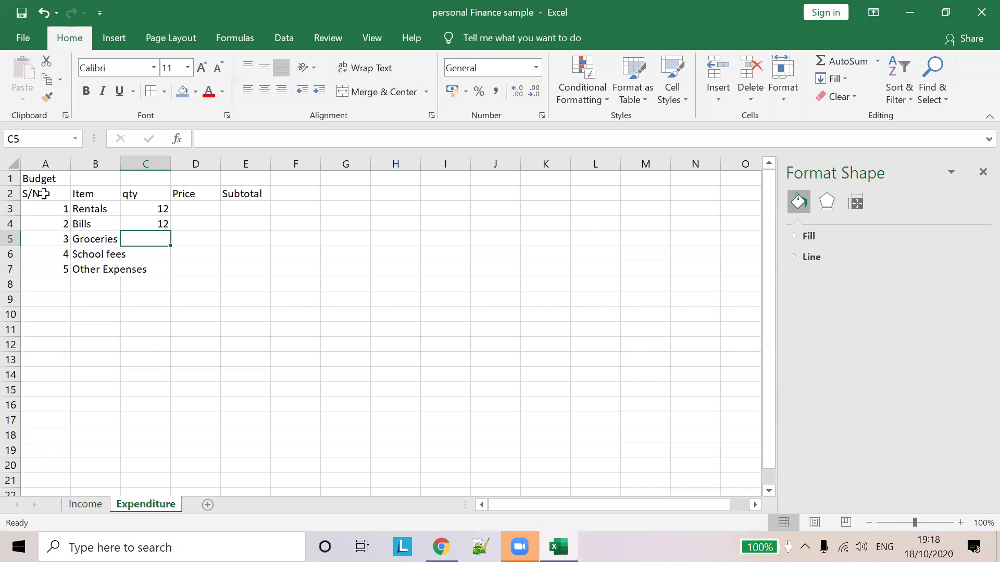
text(12)
key(Return)
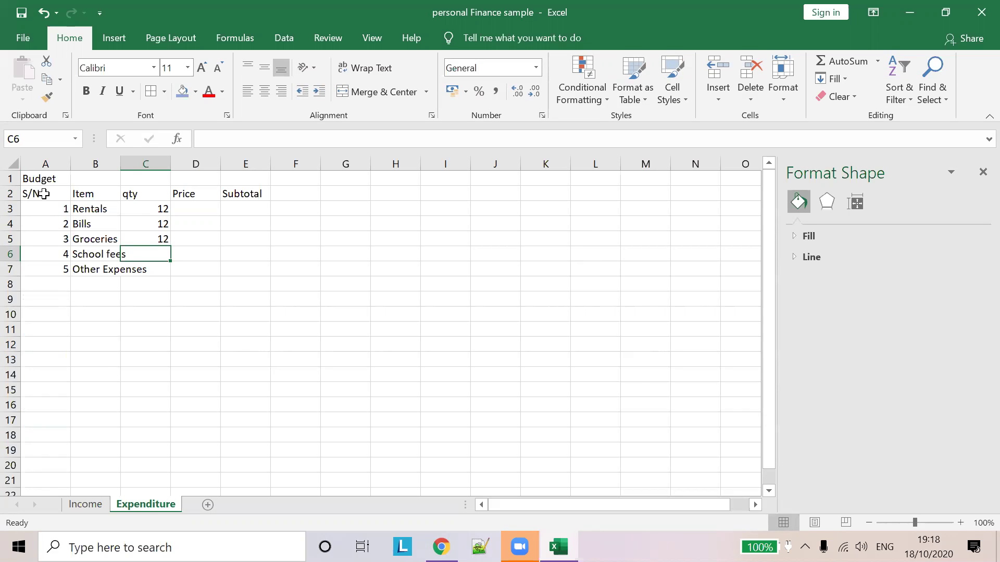
text(2)
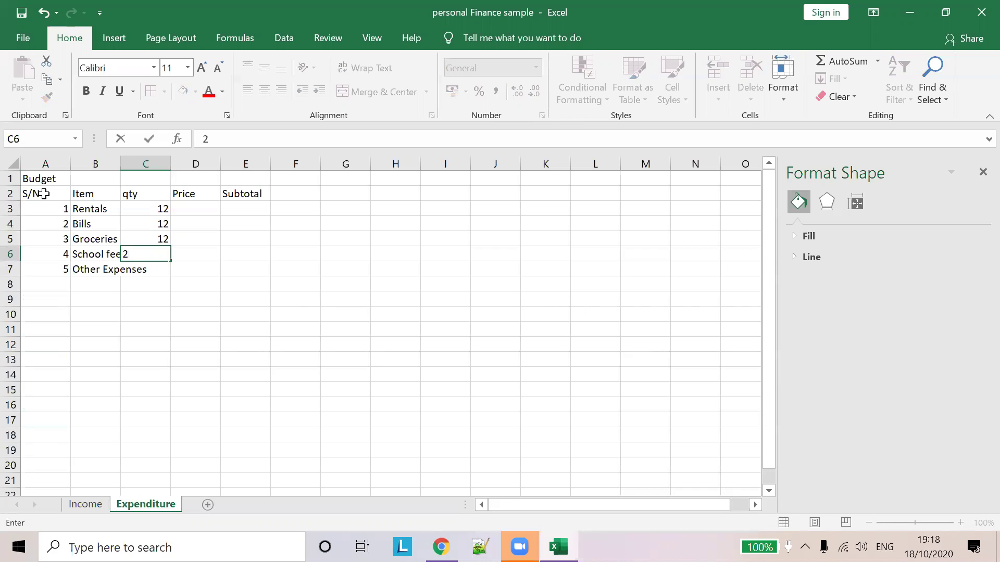
key(Return)
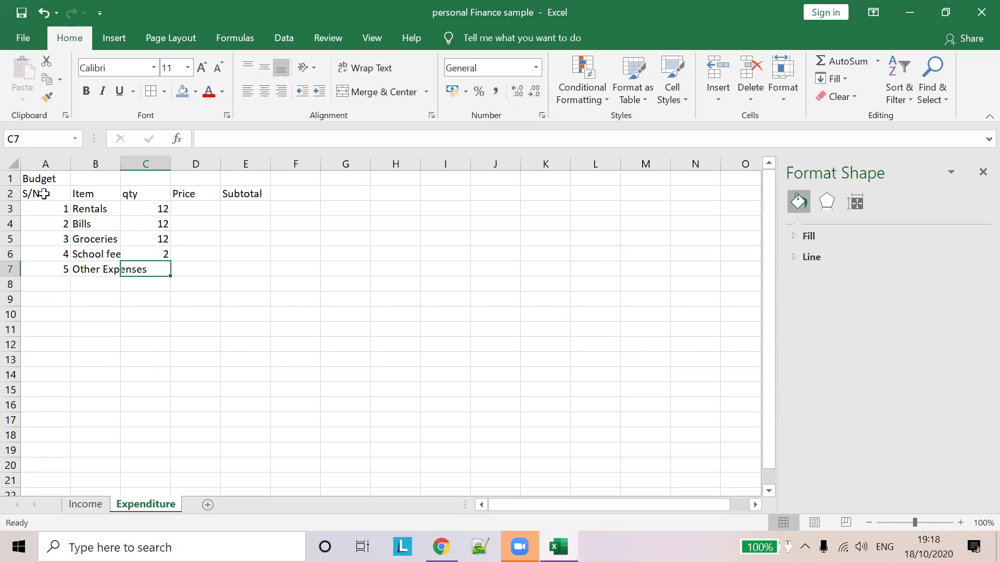
text(6)
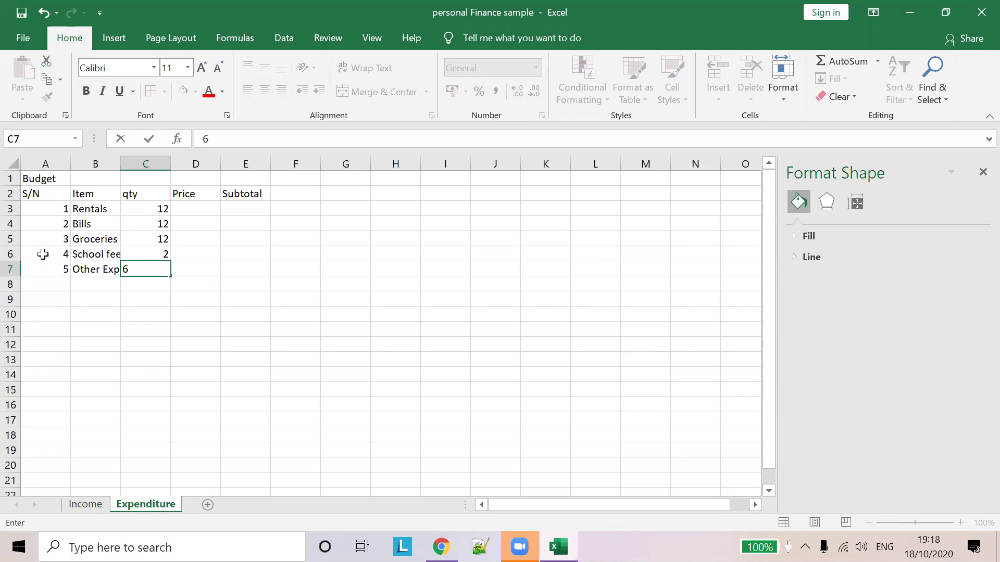
double_click(120, 164)
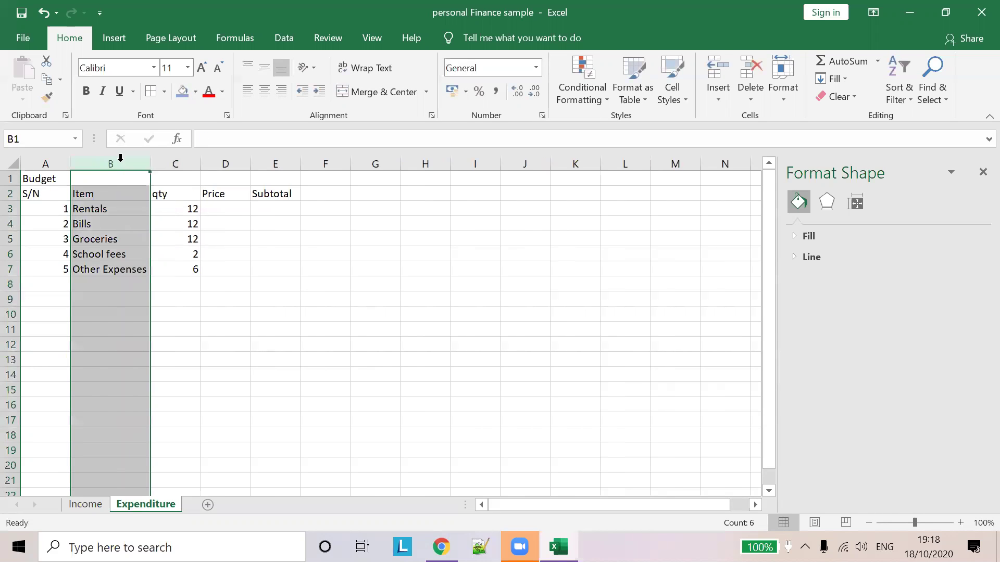
Step: Enter prices 210, 100, 230, 500 and 133 in D3:D7
click(224, 210)
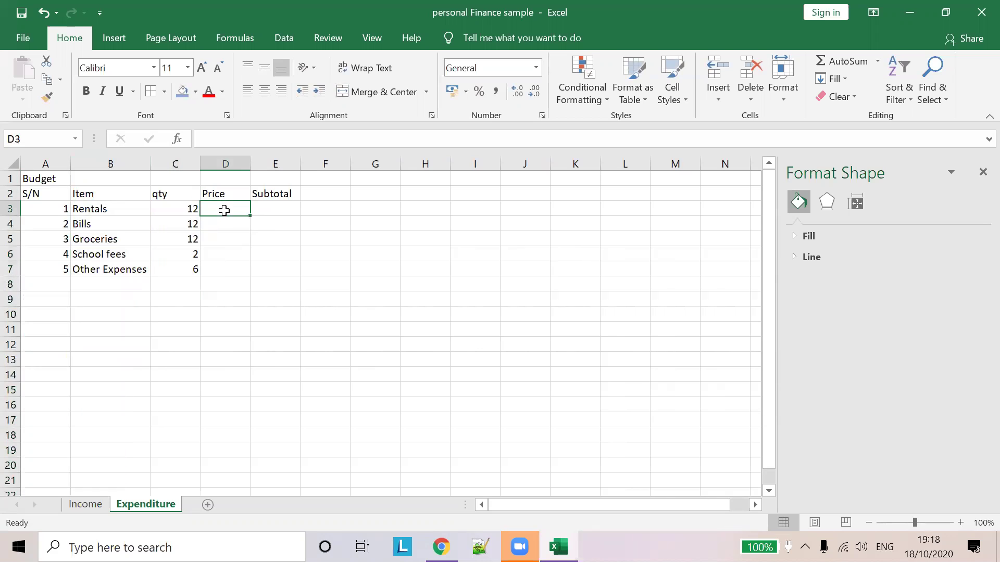
text(210)
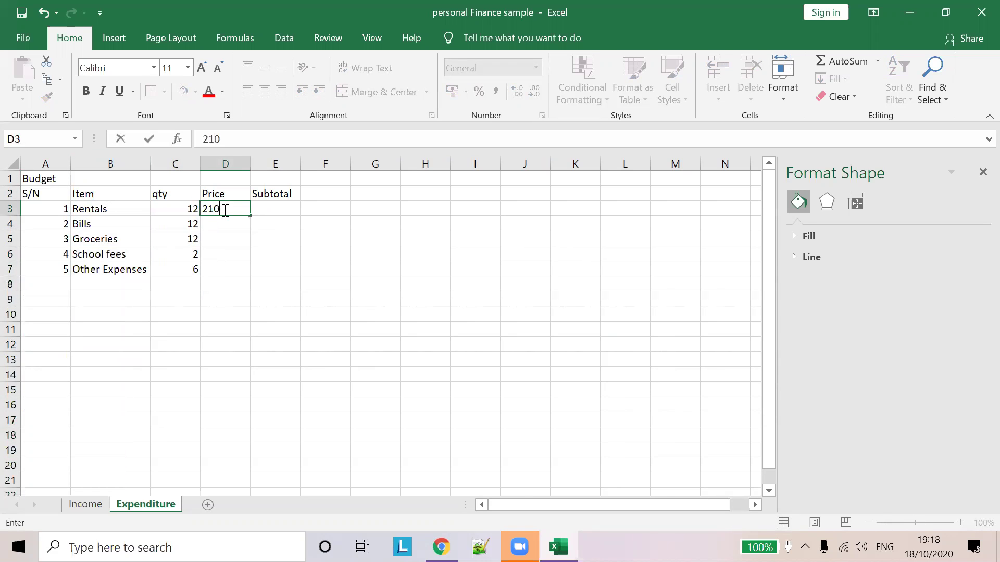
key(Return)
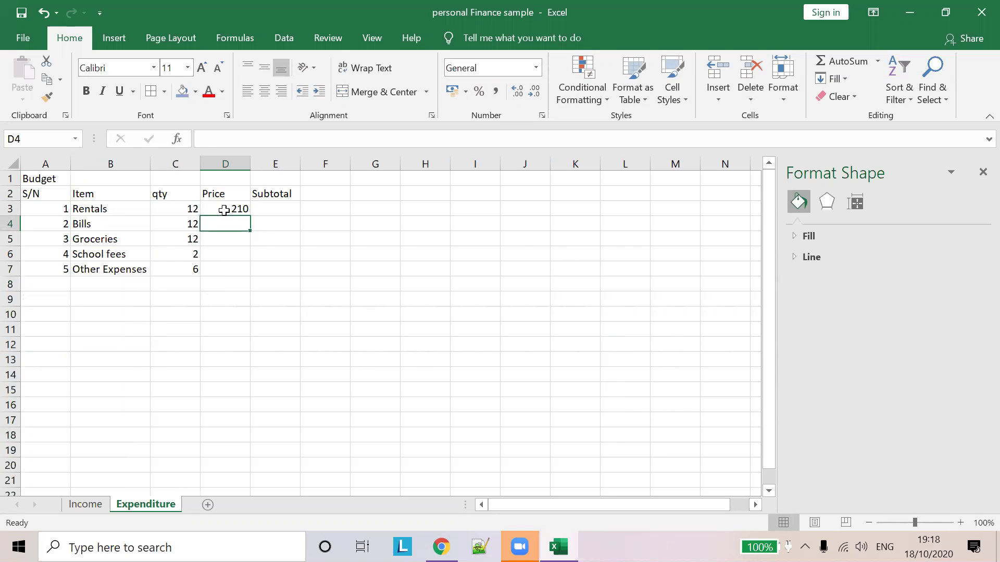
text(100)
key(Return)
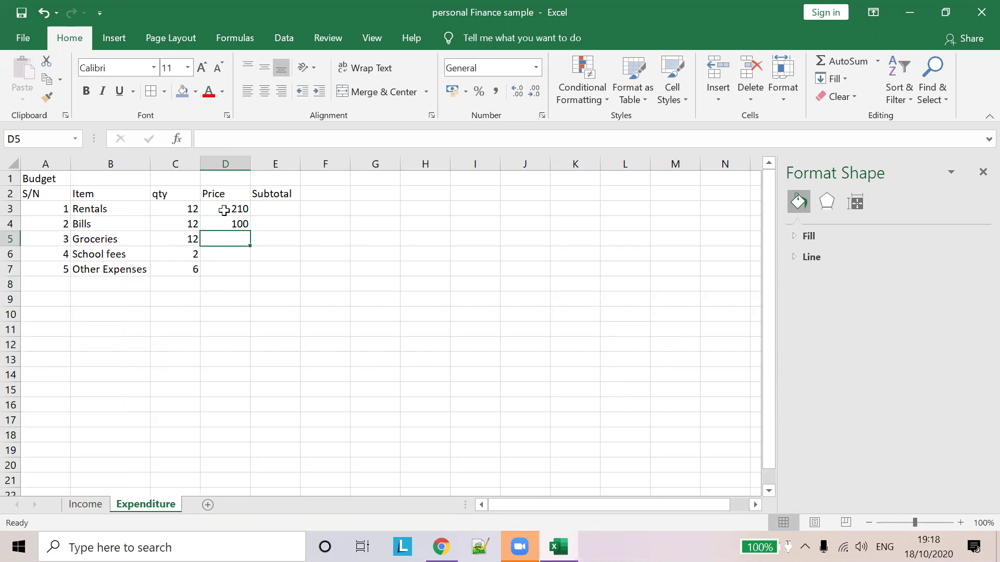
text(230)
key(Return)
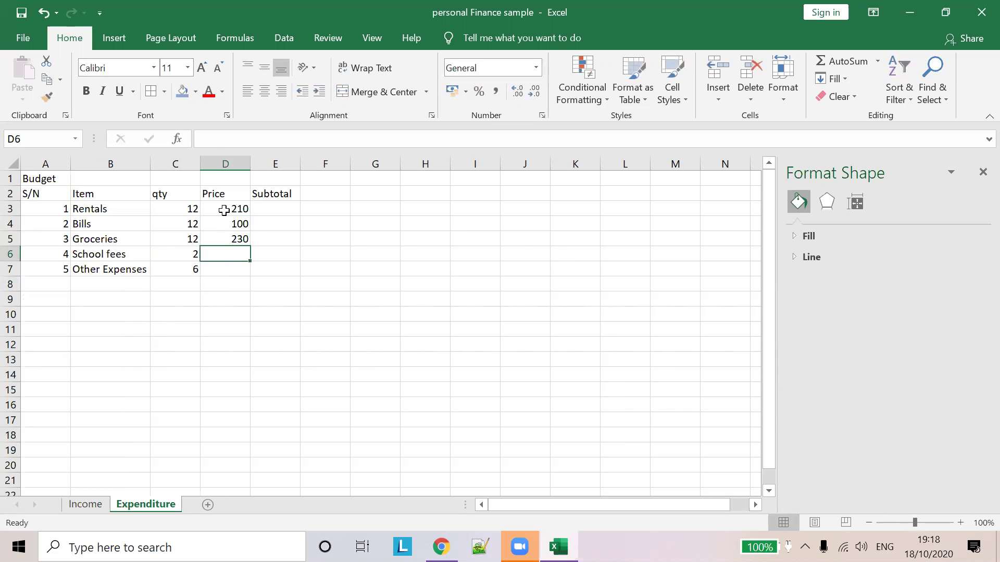
text(500)
key(Return)
text(133)
key(Tab)
key(Up)
key(Up)
key(Up)
key(Up)
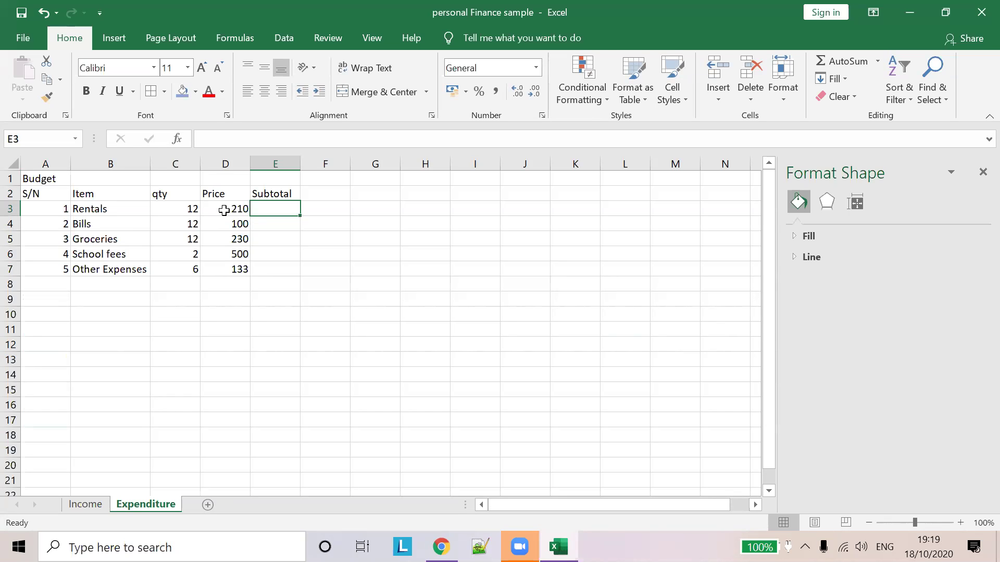
Step: Enter =D3*C3 in E3 so the Rentals subtotal shows 2520
click(237, 136)
text(=)
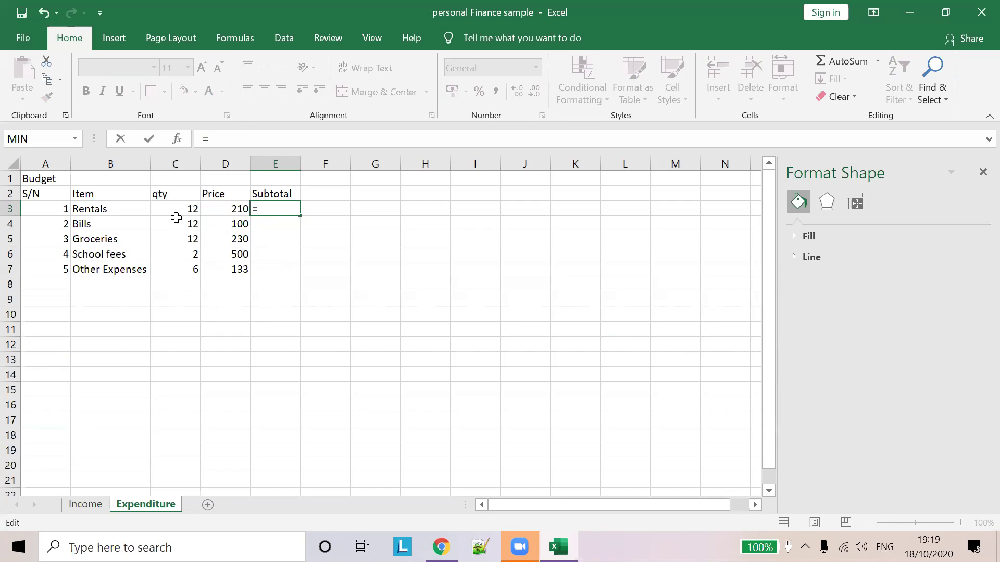
click(244, 142)
click(231, 209)
text(*)
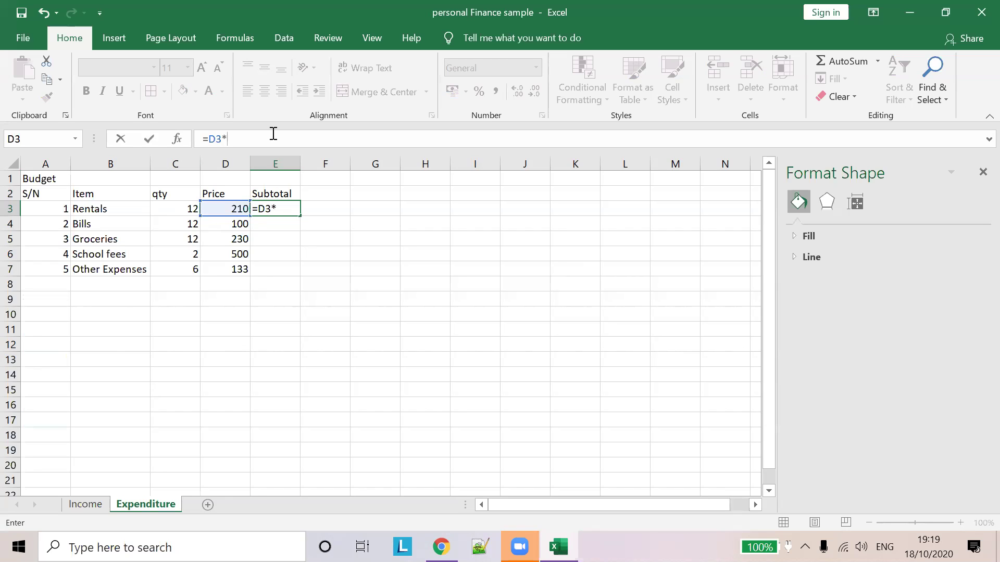
text(C3)
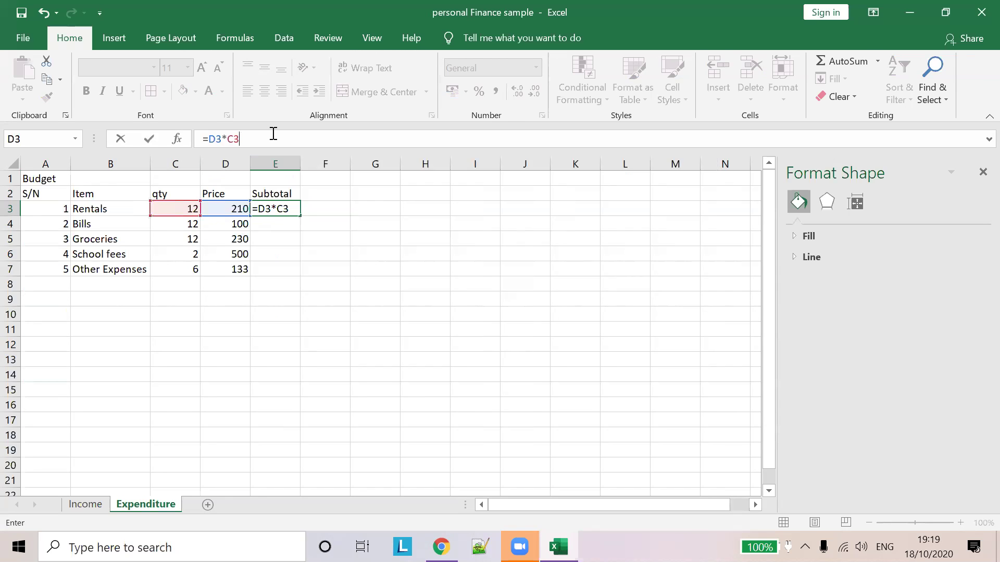
click(407, 219)
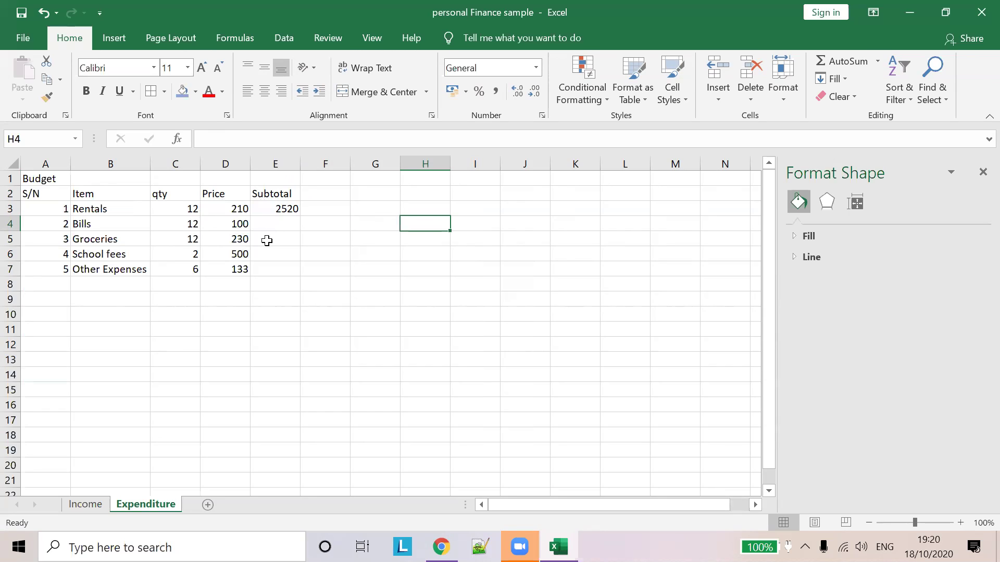
click(265, 210)
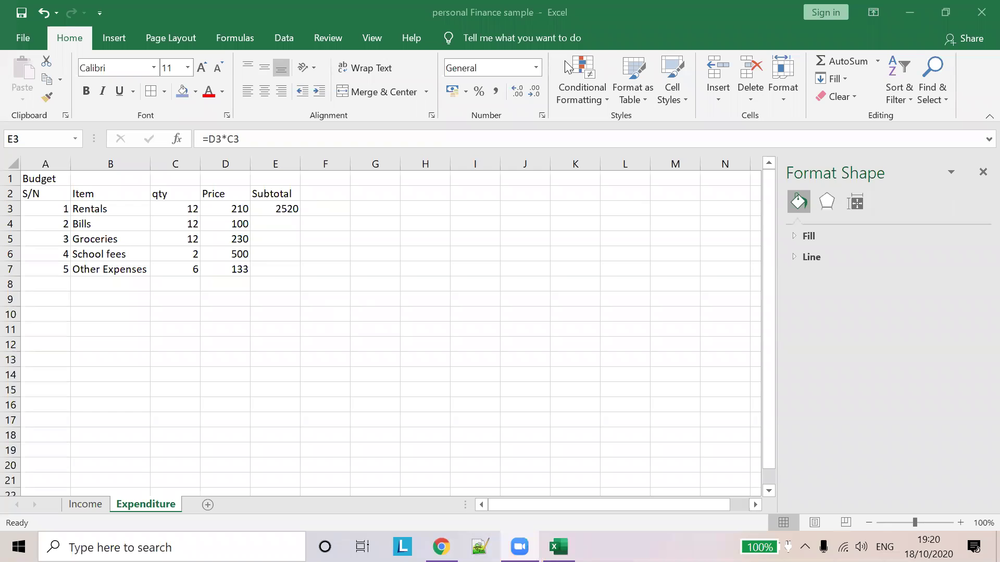
click(269, 26)
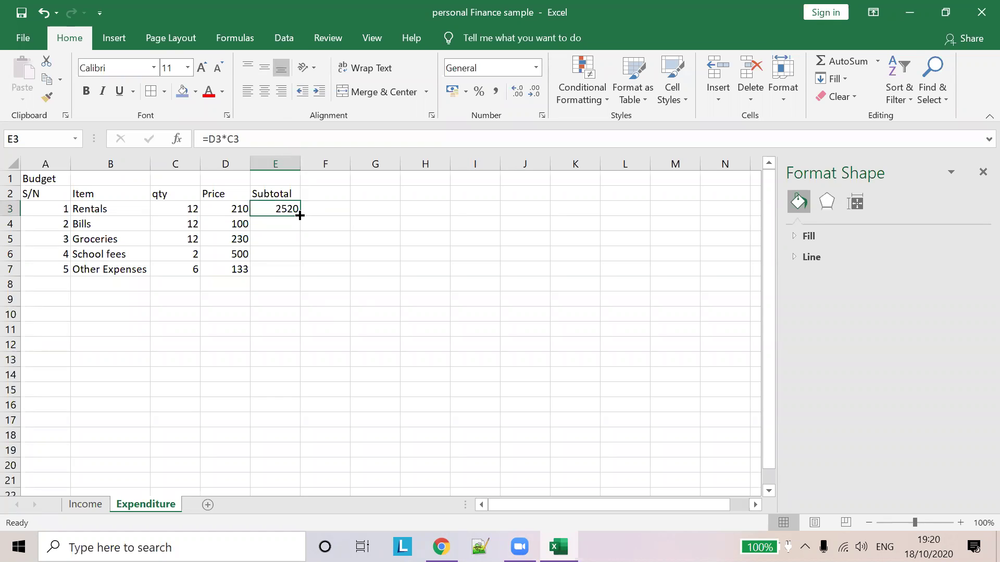
Step: Fill the E3 subtotal formula down to E7 and check the copies in E4 and E5
drag(300, 215, 299, 274)
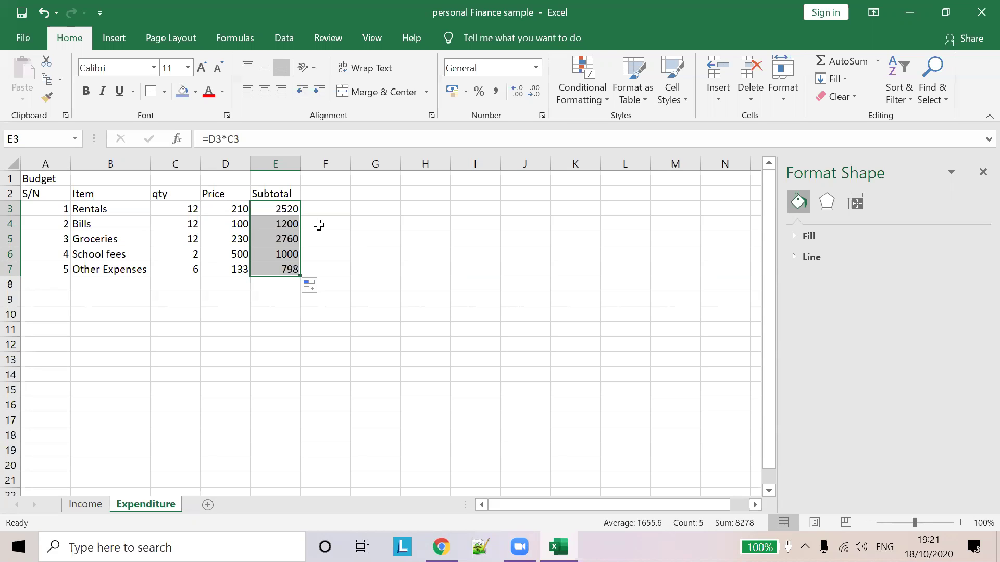
click(285, 206)
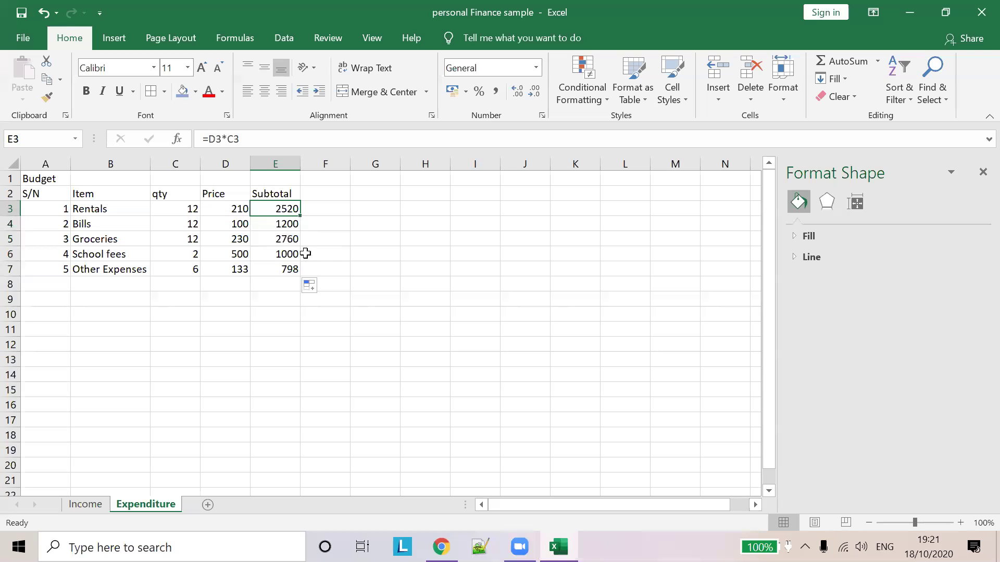
click(280, 228)
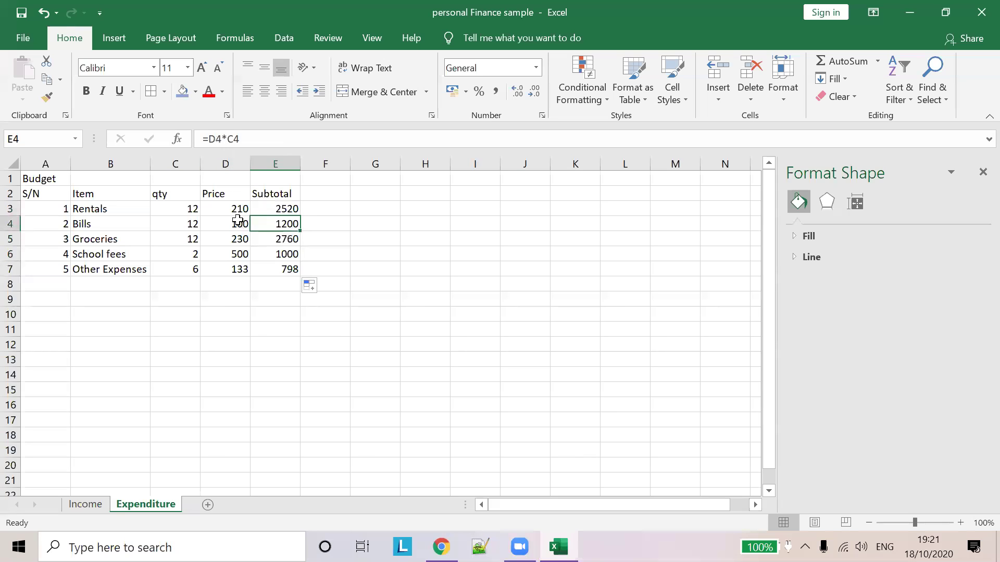
click(280, 240)
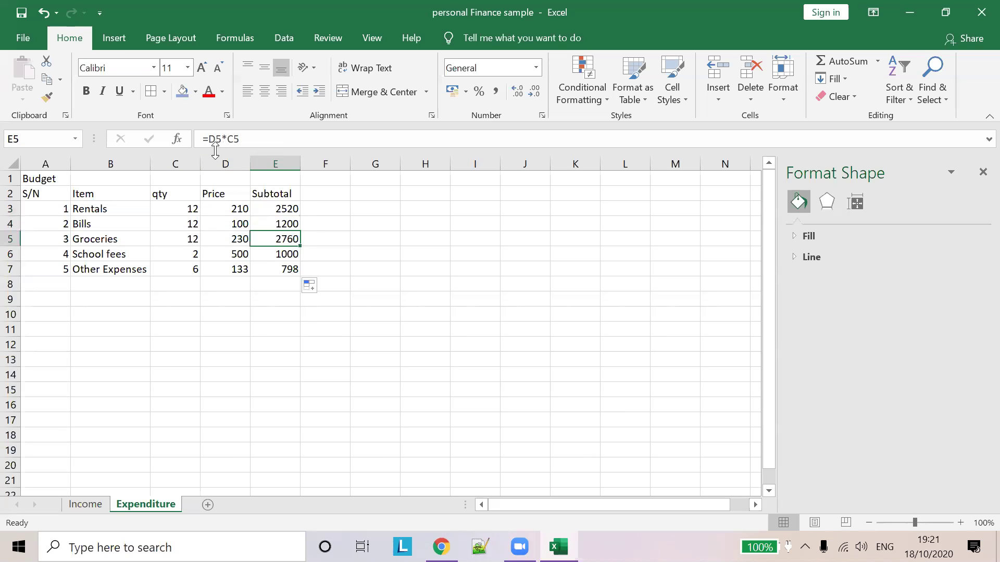
click(289, 209)
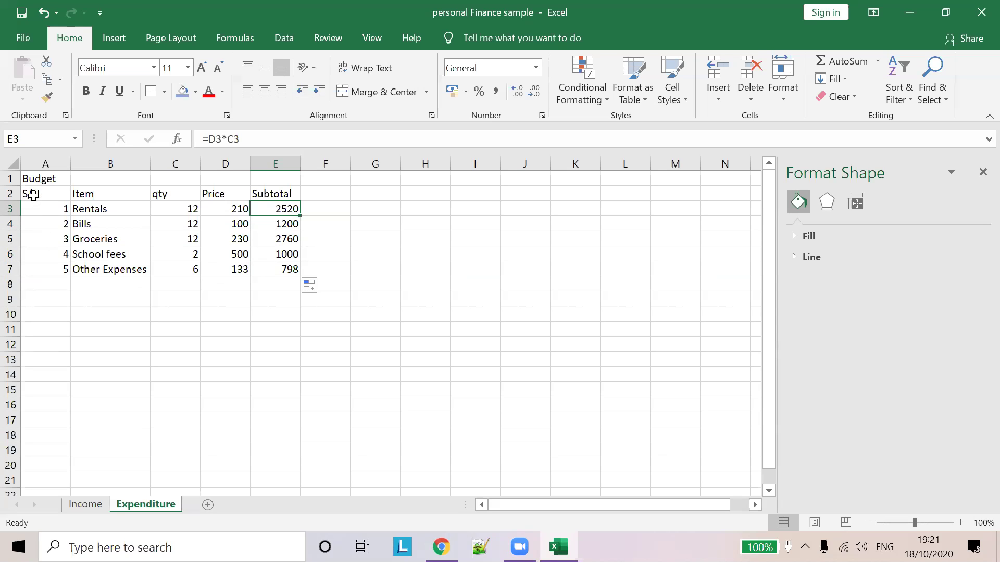
Step: Give the header row A2:E2 a dark green fill
click(61, 198)
drag(61, 198, 287, 195)
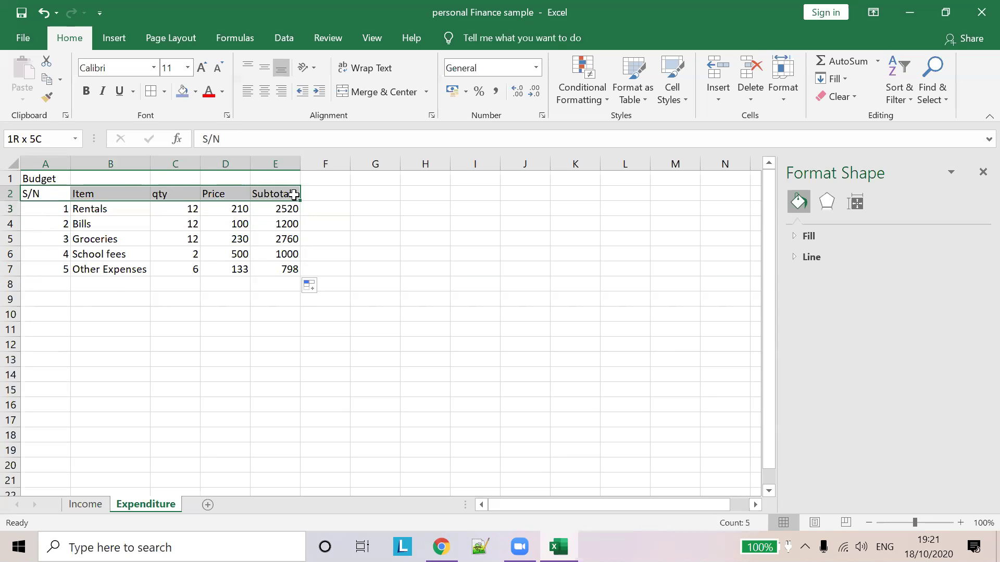
click(197, 94)
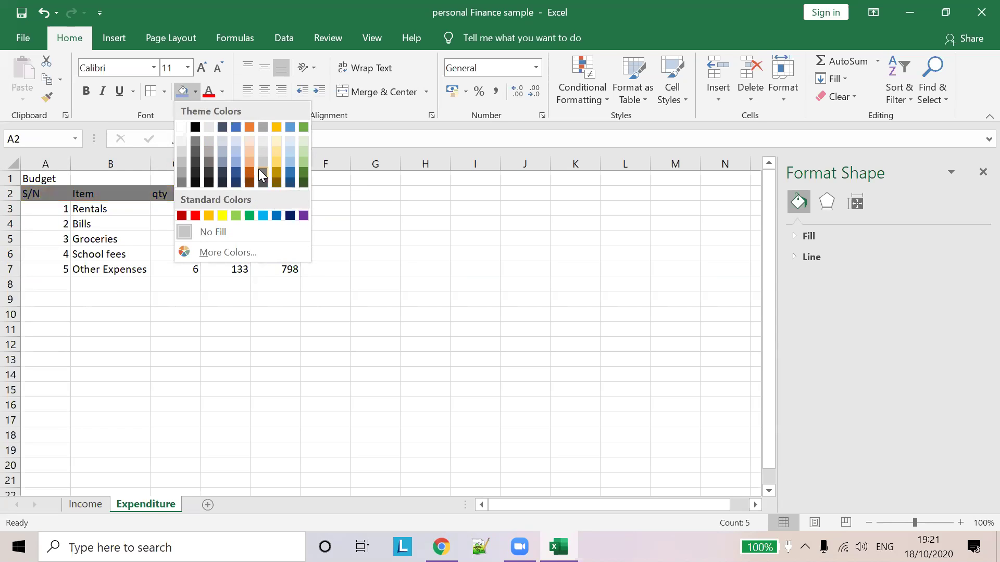
click(302, 174)
Step: Give the item rows A3:E7 a light green fill
click(46, 210)
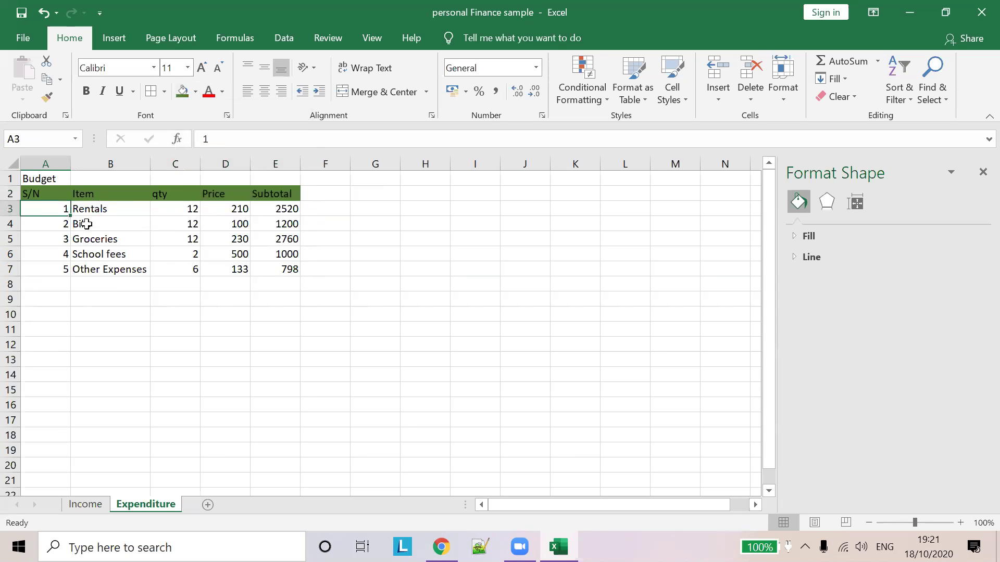
drag(47, 210, 281, 270)
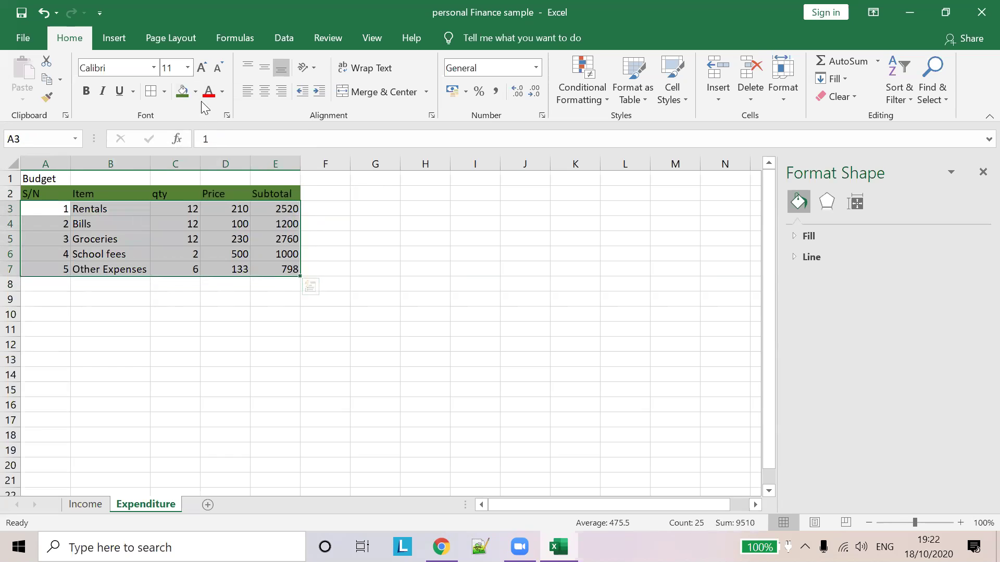
click(195, 92)
click(304, 159)
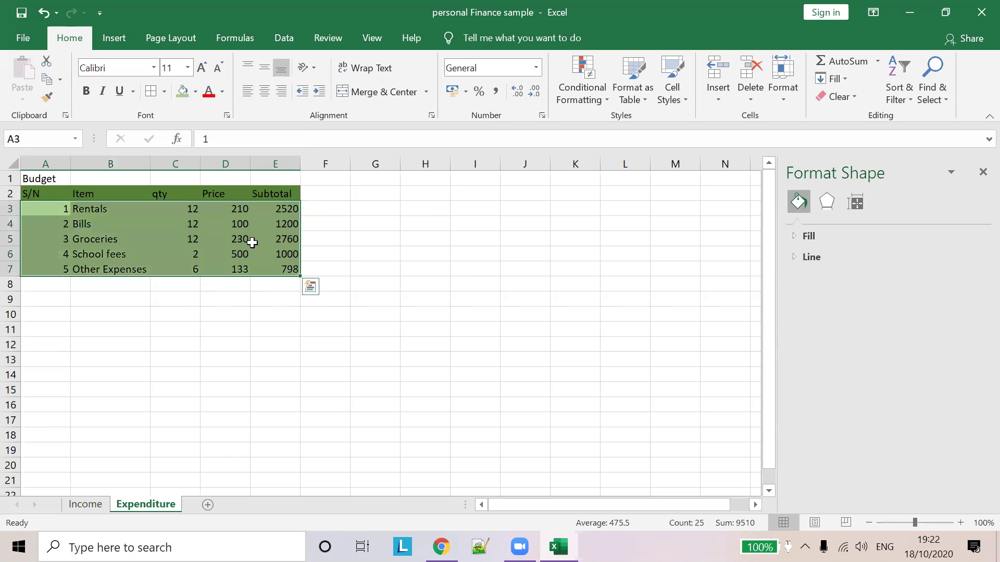
click(242, 255)
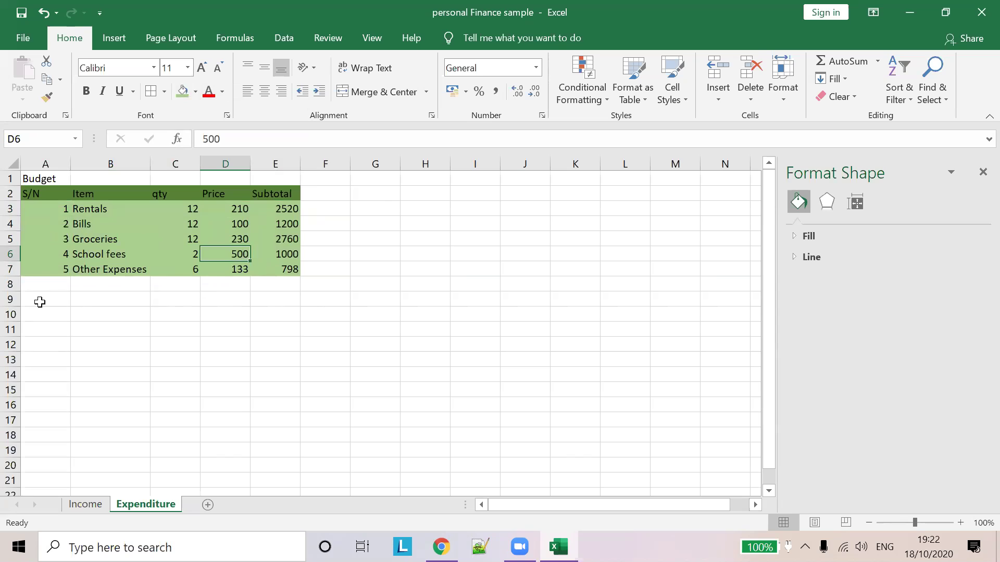
Step: Merge and centre B8:D8 and label it Grand Total
drag(98, 286, 224, 289)
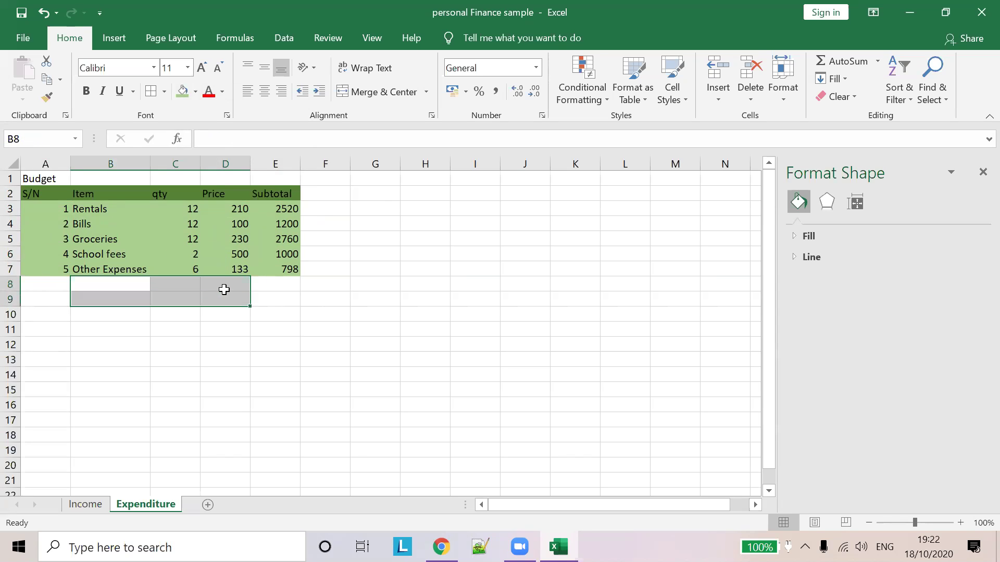
mouse_move(118, 284)
mouse_down()
mouse_move(238, 294)
mouse_move(238, 284)
mouse_up()
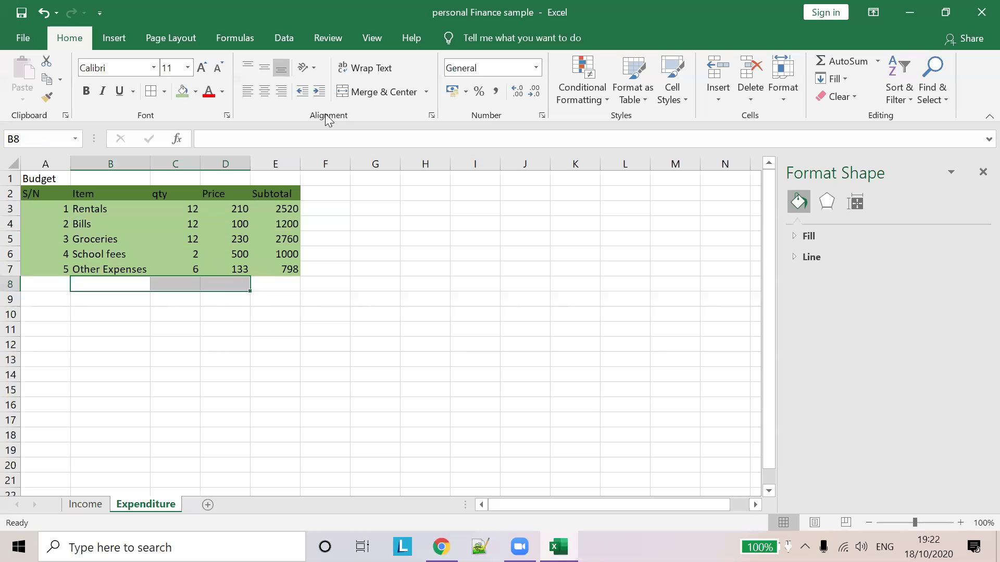
click(379, 92)
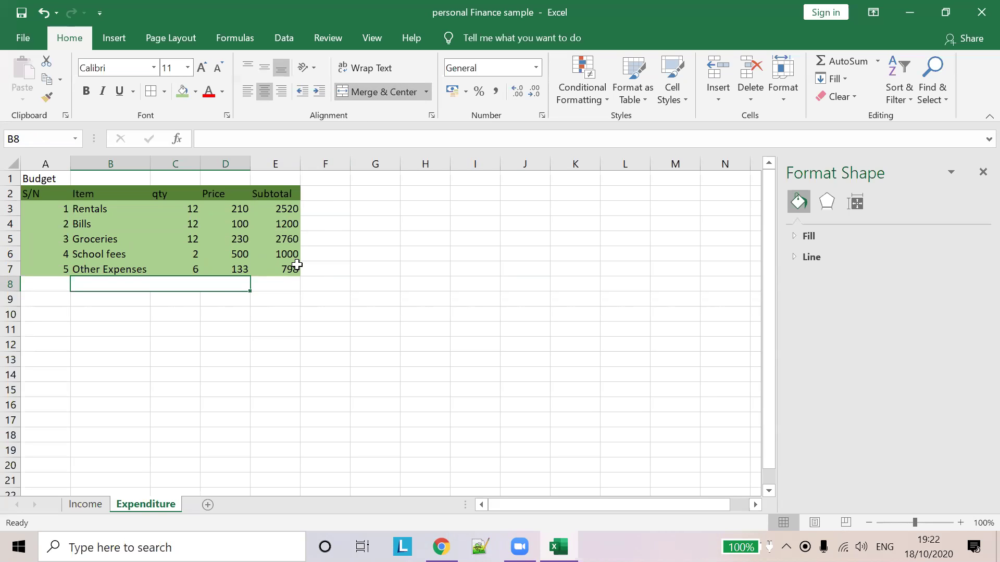
text(Grand Total)
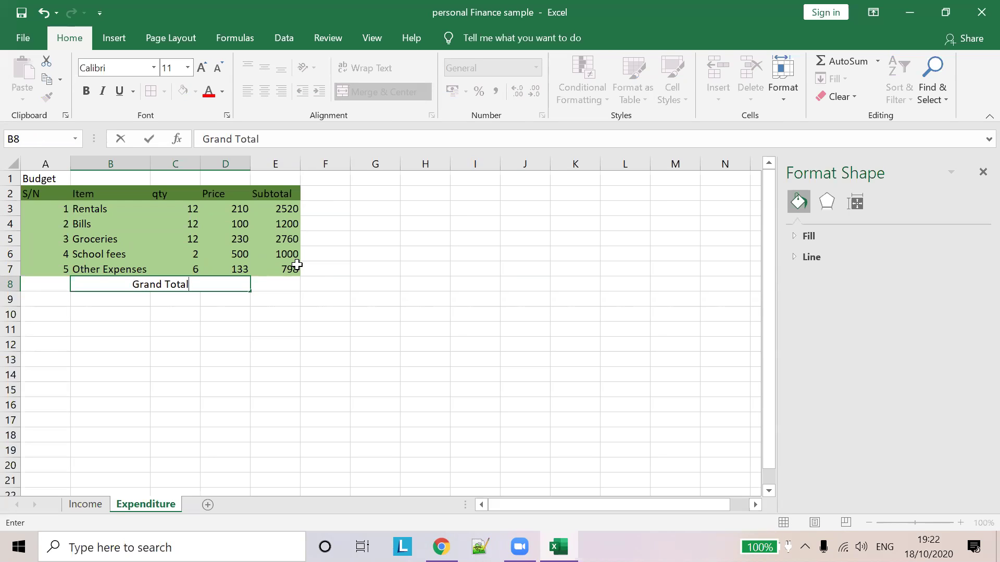
click(262, 290)
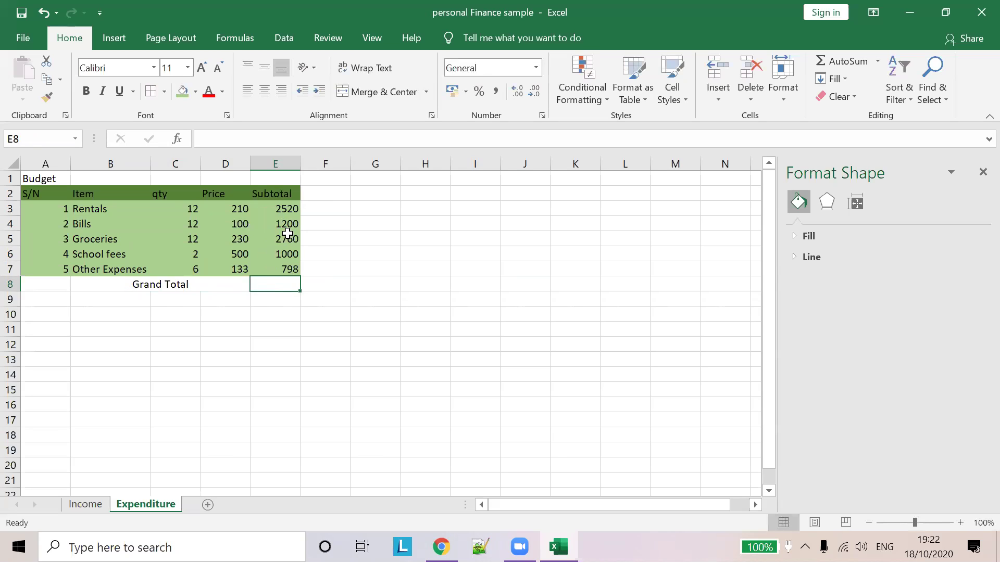
Step: Enter an incomplete =SUM() formula in E8, leaving it showing #NAME?
click(278, 140)
text(=)
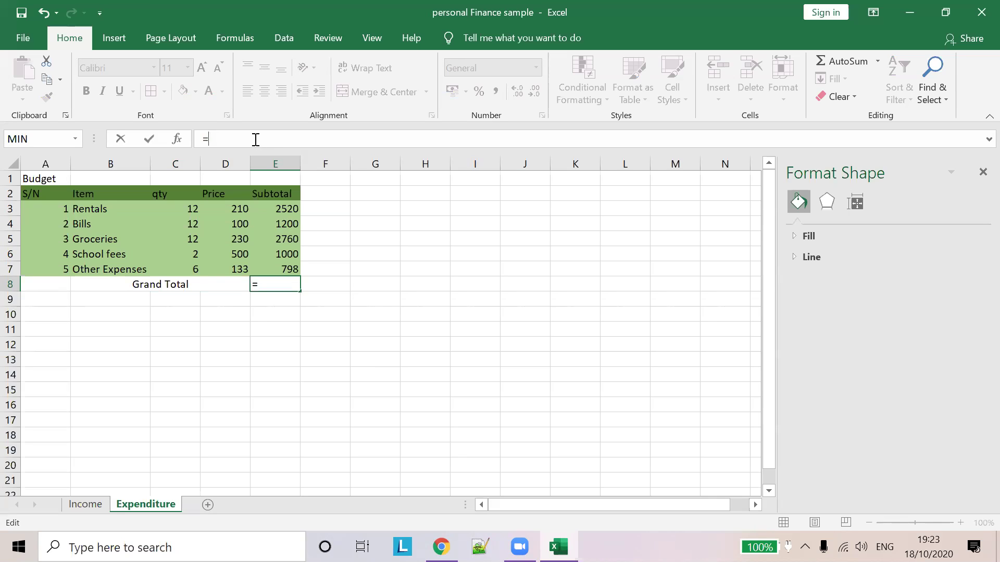
text(SUM)
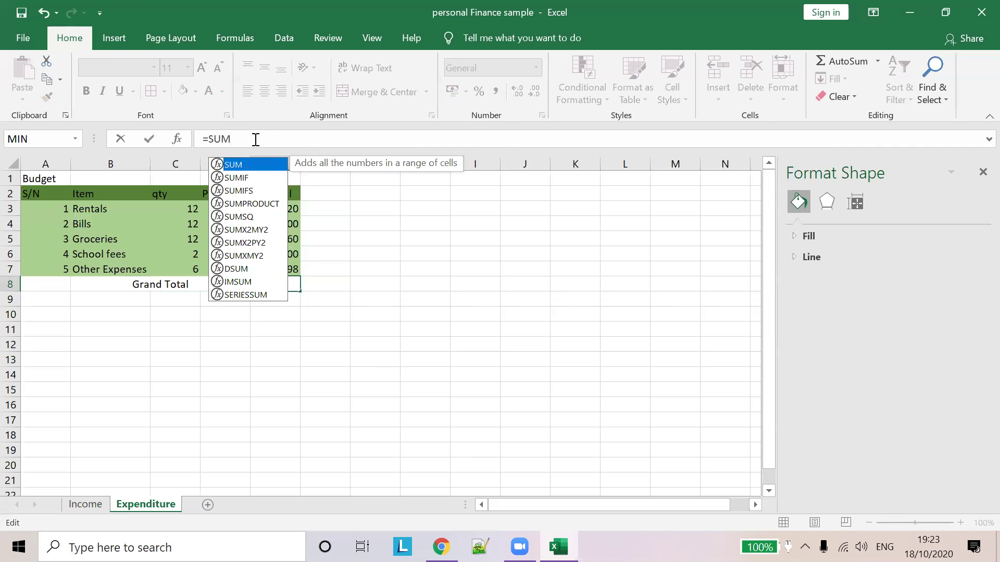
key(Return)
key(Up)
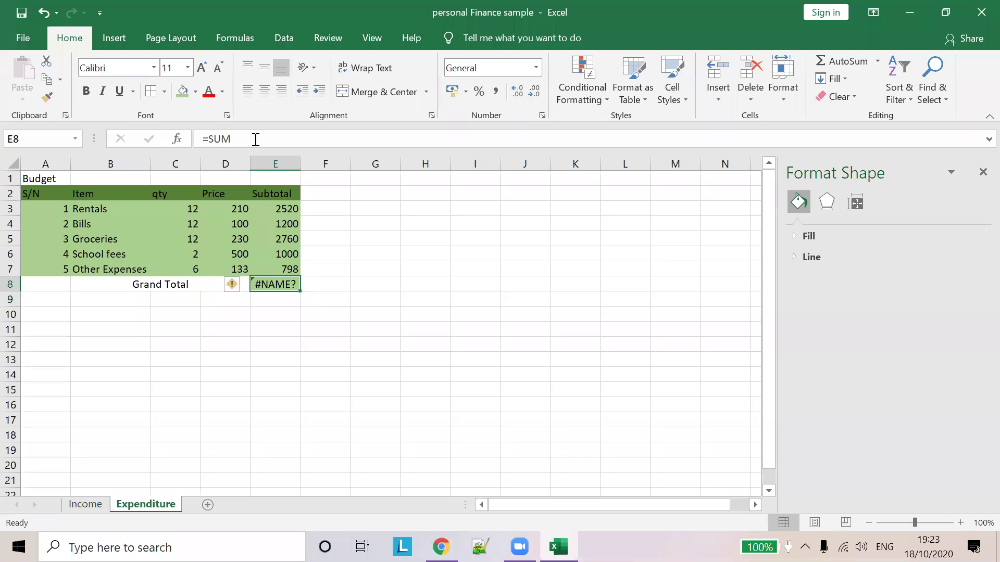
click(257, 141)
text(())
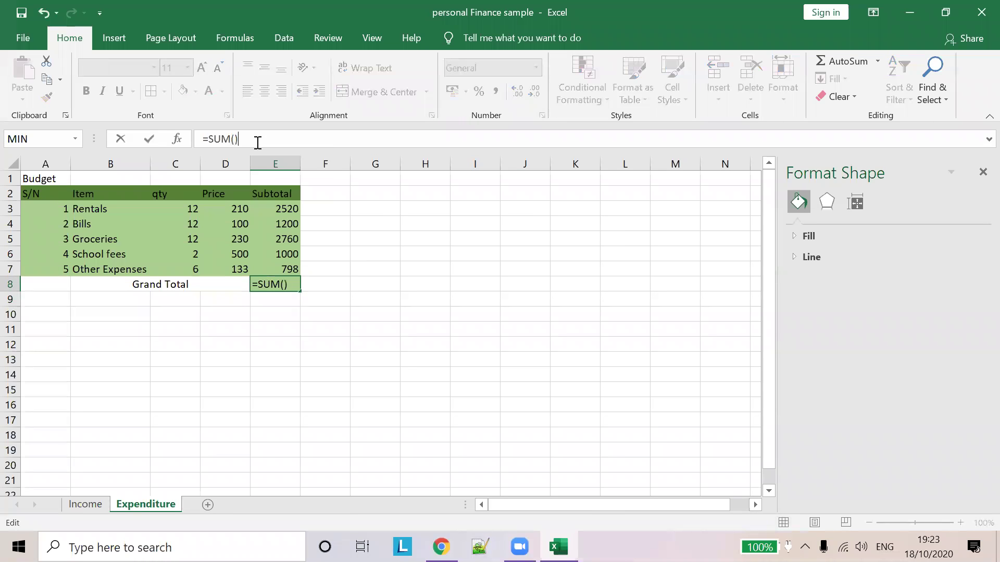
key(Left)
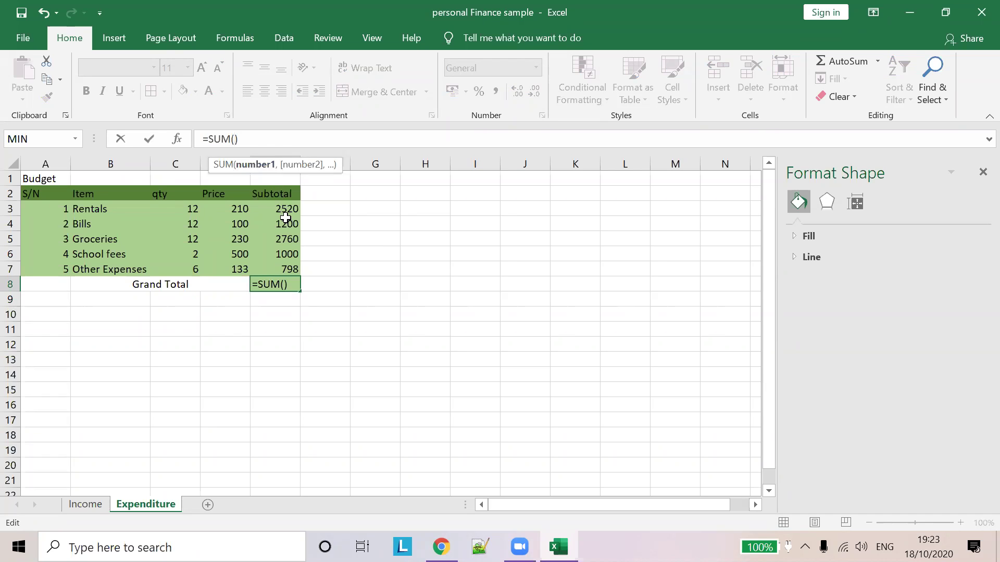
click(293, 179)
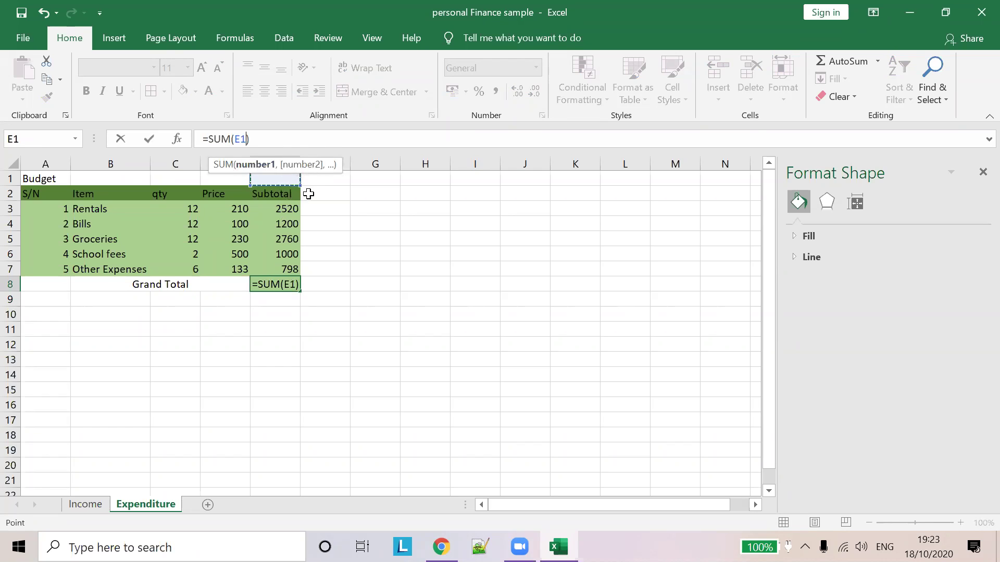
key(Escape)
click(284, 207)
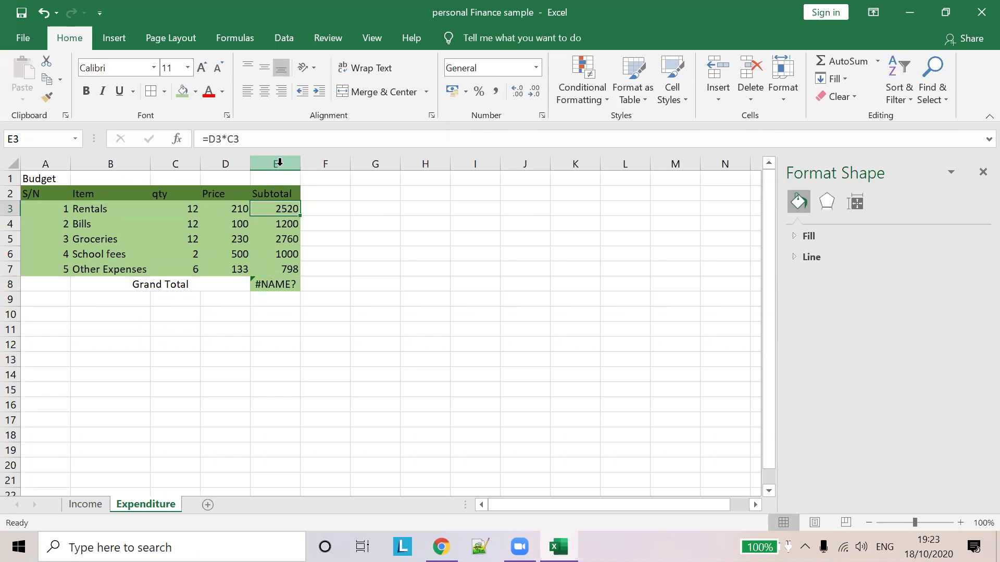
Step: Change the E8 formula to =SUM(E3:E7) to total the five subtotals
click(289, 285)
click(241, 146)
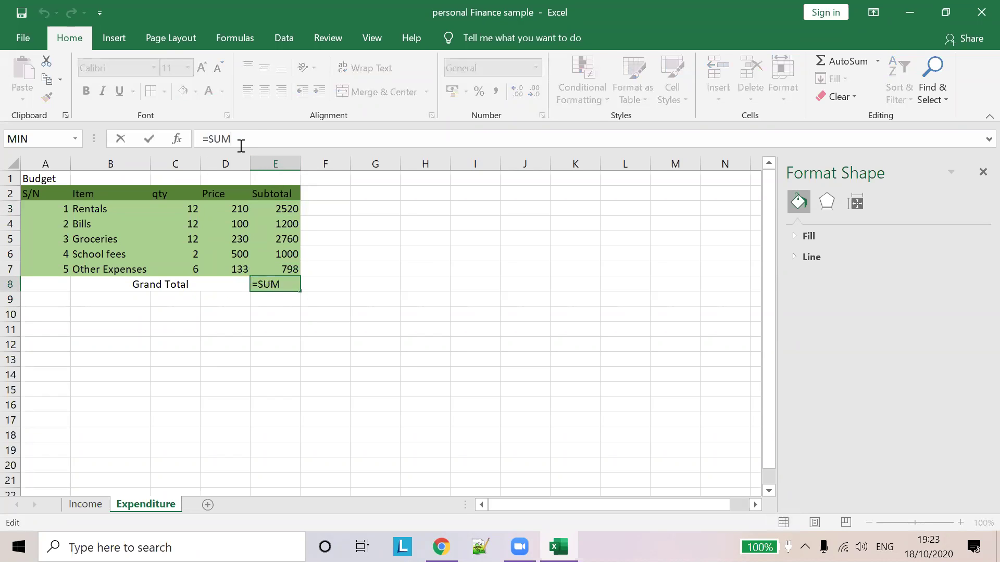
text(()
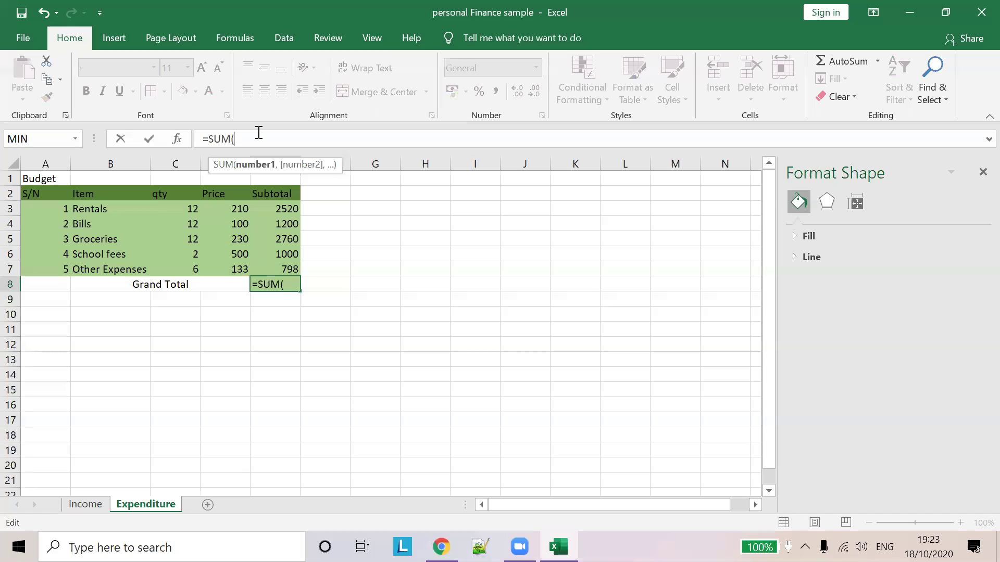
text(E3)
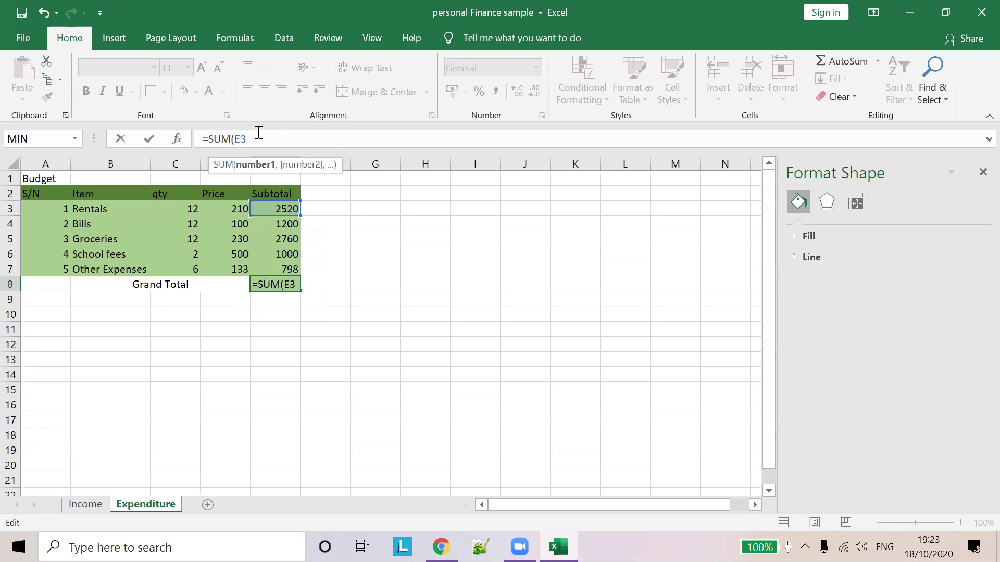
text(:)
text(E7)
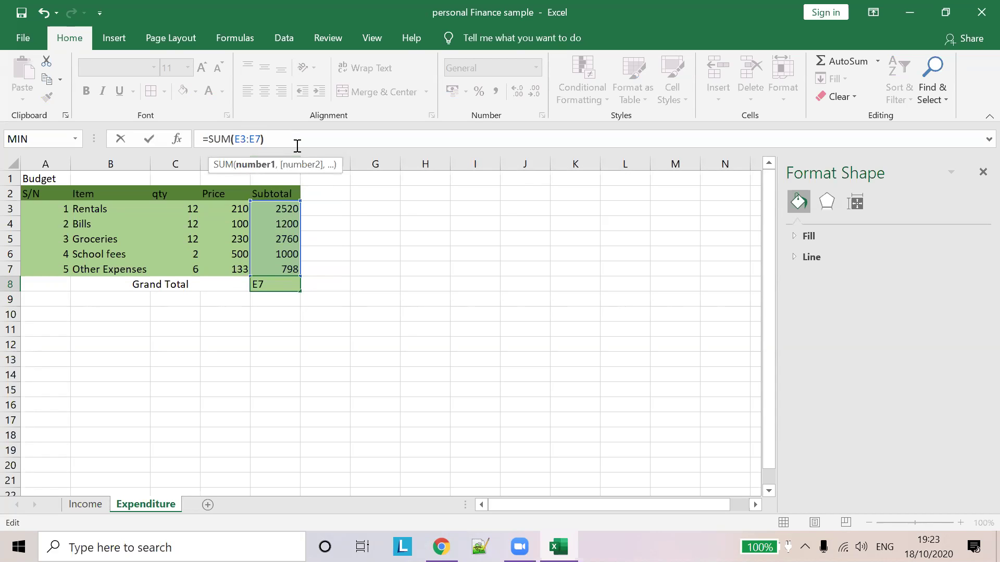
text())
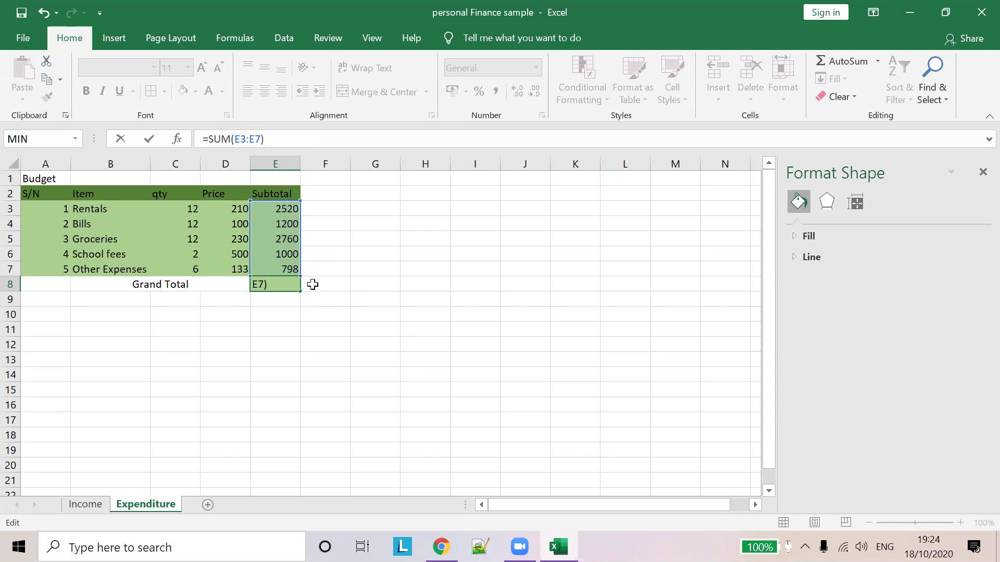
click(312, 284)
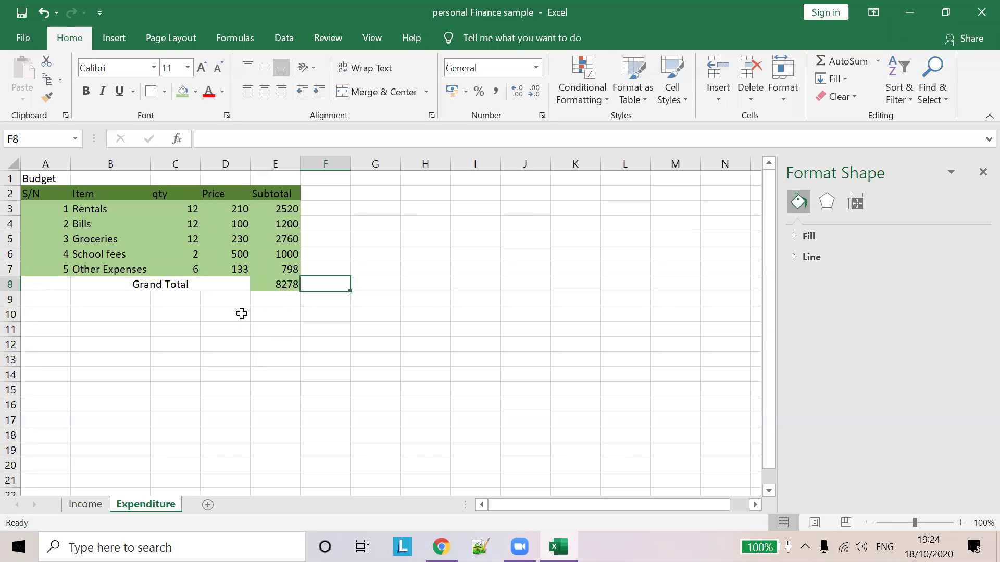
Step: Merge and centre B9:D9 and type the Expected Annual Savings label
click(282, 282)
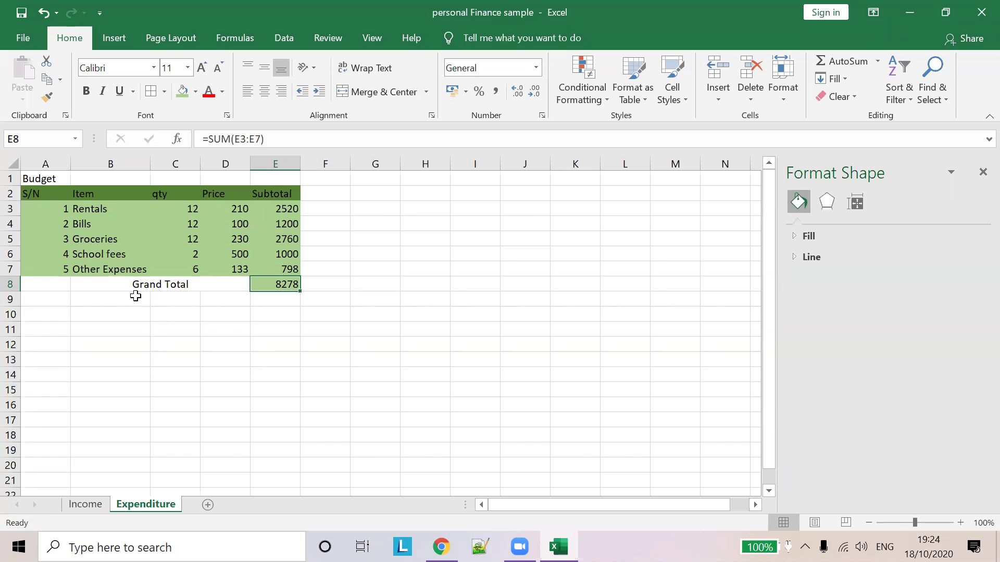
drag(135, 297, 218, 297)
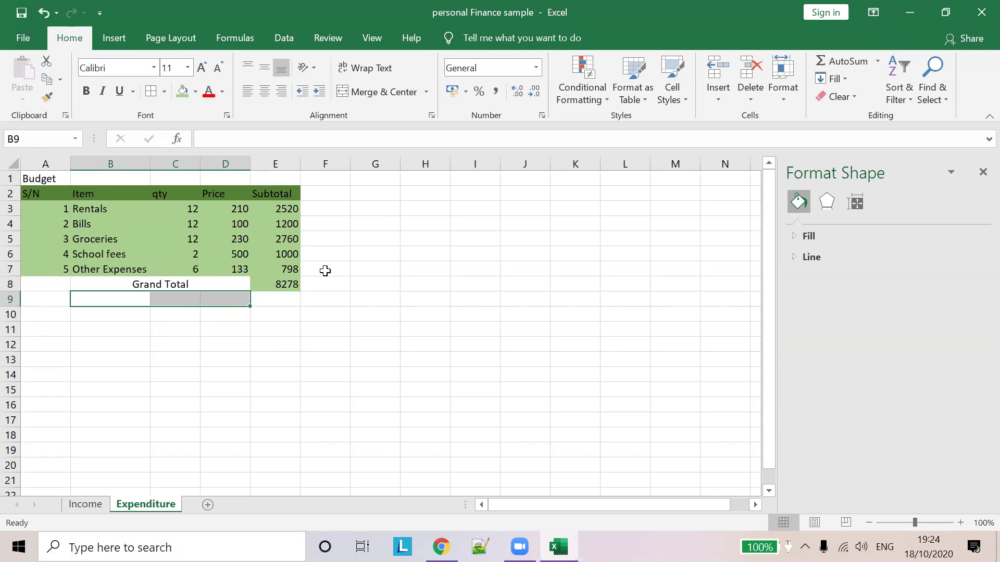
click(385, 92)
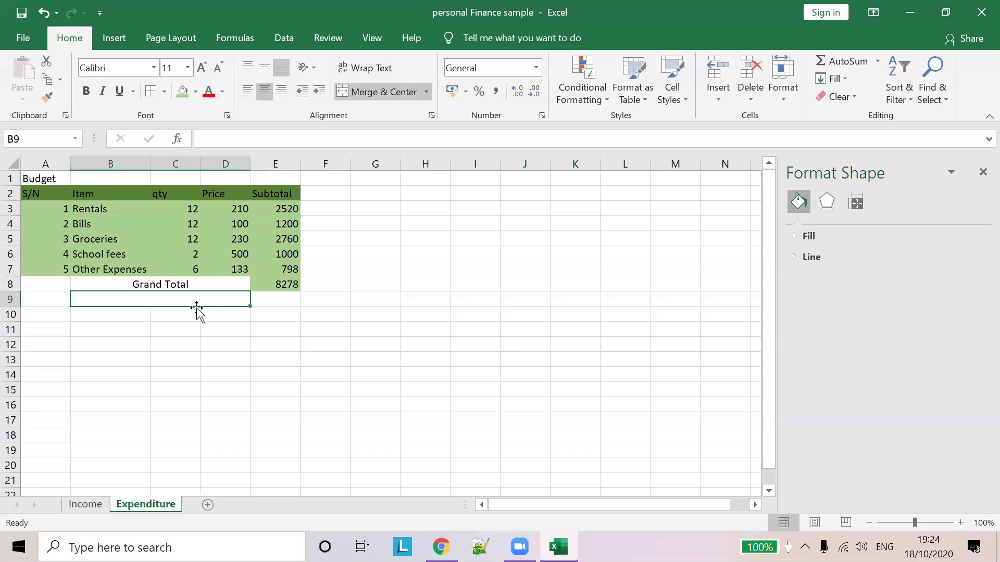
text(Annuald)
key(BackSpace)
text(E)
key(BackSpace)
key(BackSpace)
key(BackSpace)
key(BackSpace)
key(BackSpace)
key(BackSpace)
key(BackSpace)
text(Expected Annaul)
key(BackSpace)
key(BackSpace)
key(BackSpace)
text(ual )
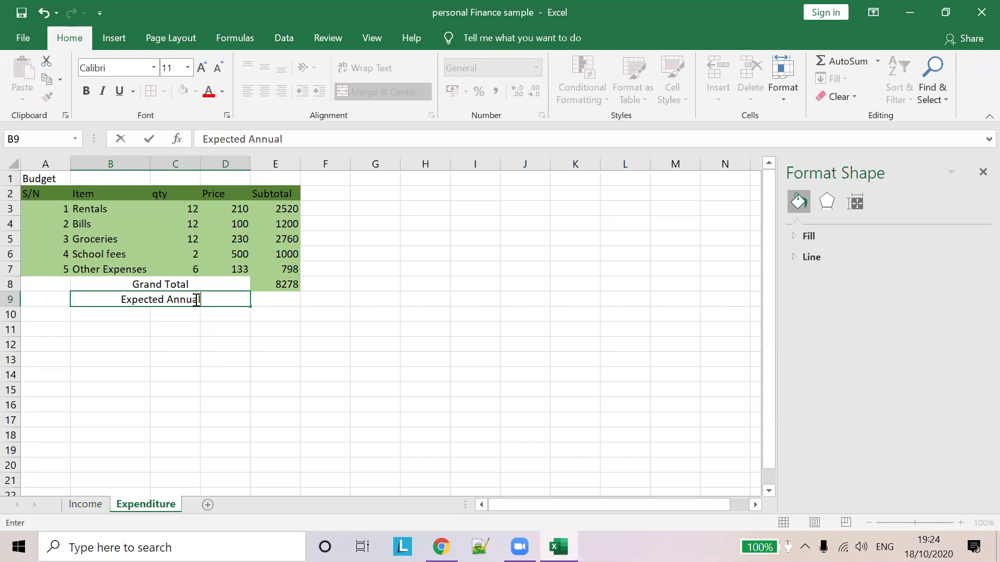
text(Savibngs)
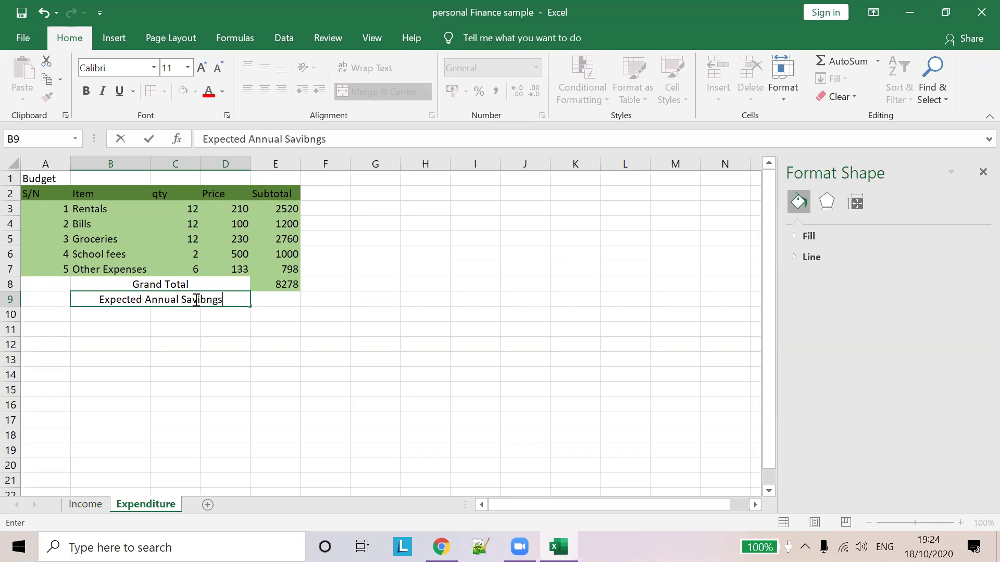
key(Left)
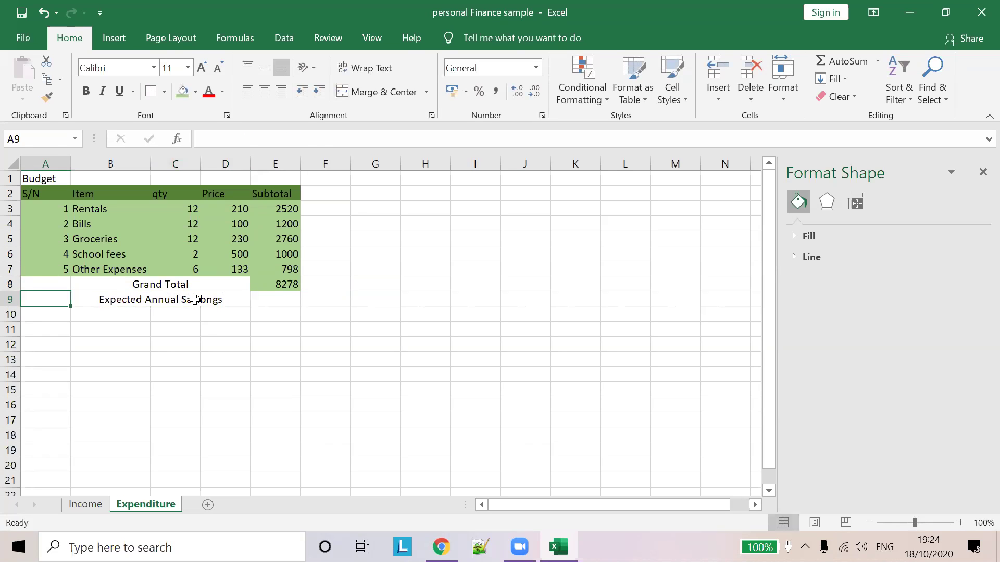
Step: Fix the 'Savibngs' typo so the label reads Expected Annual Savings
click(195, 300)
click(311, 139)
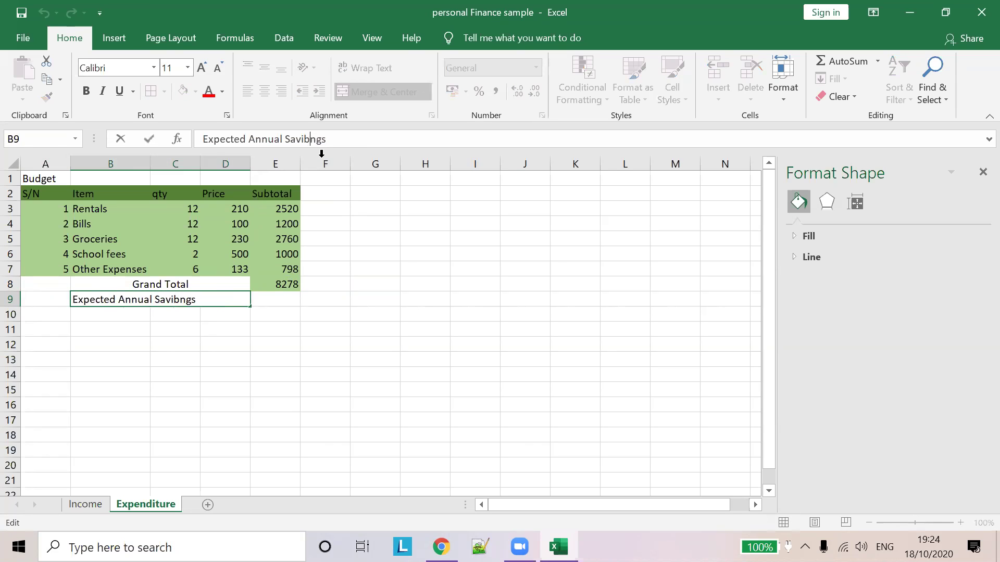
key(BackSpace)
click(275, 303)
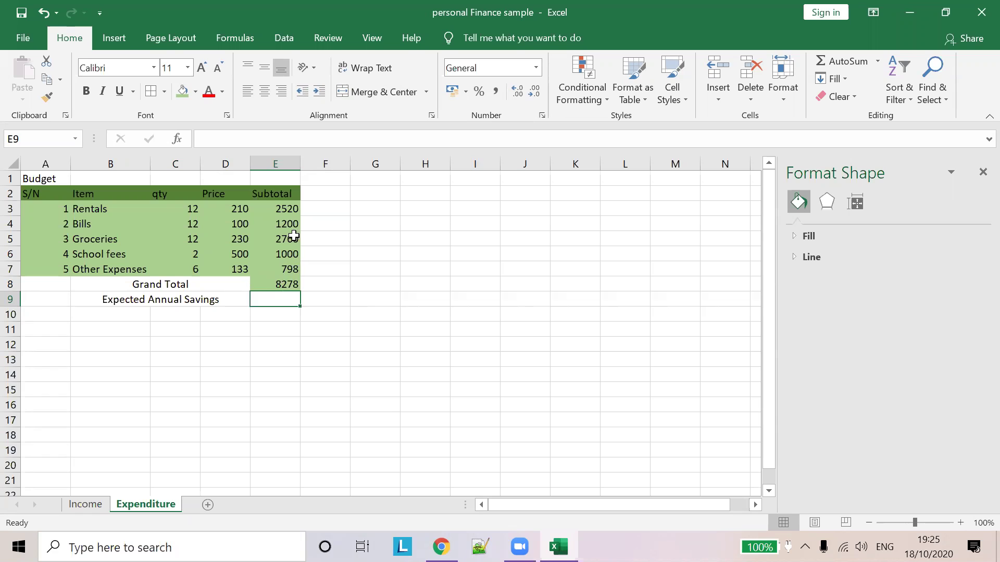
click(249, 138)
text(=12*)
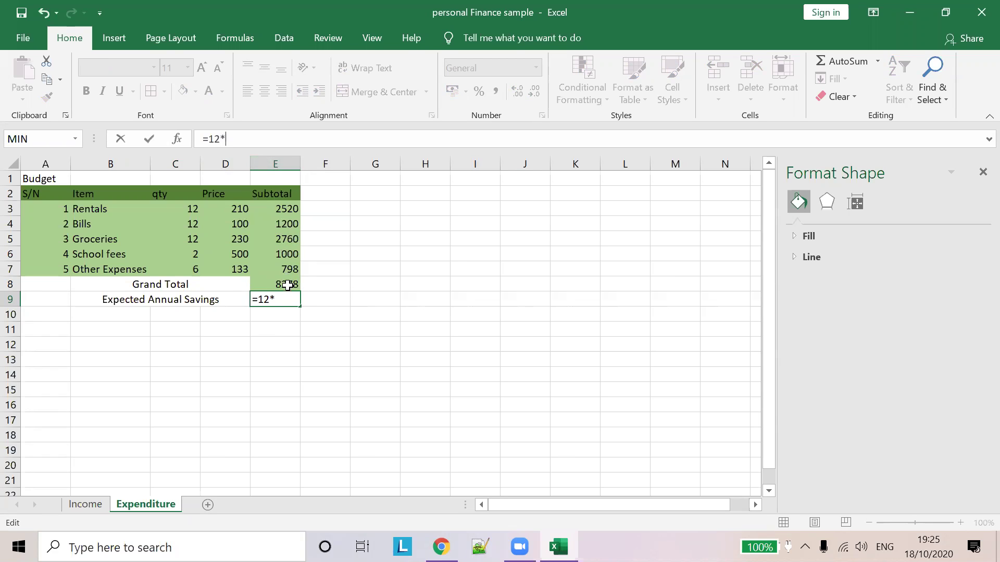
text(E8)
key(Tab)
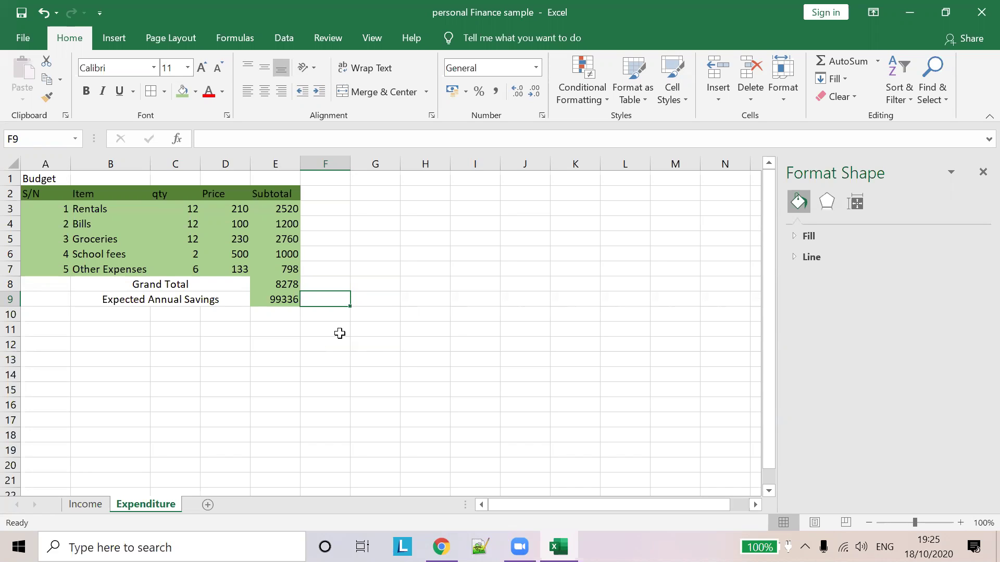
click(281, 302)
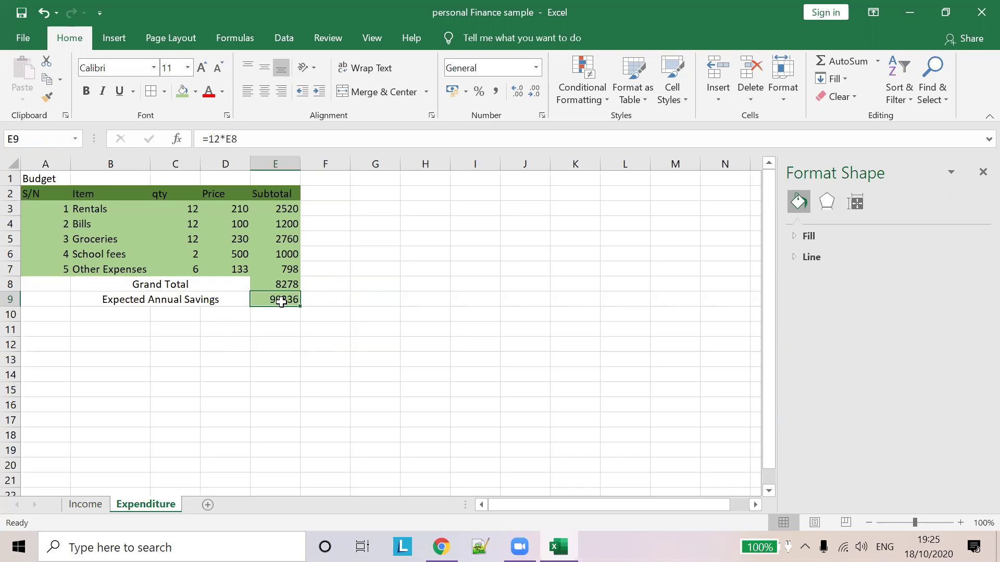
key(BackSpace)
click(327, 283)
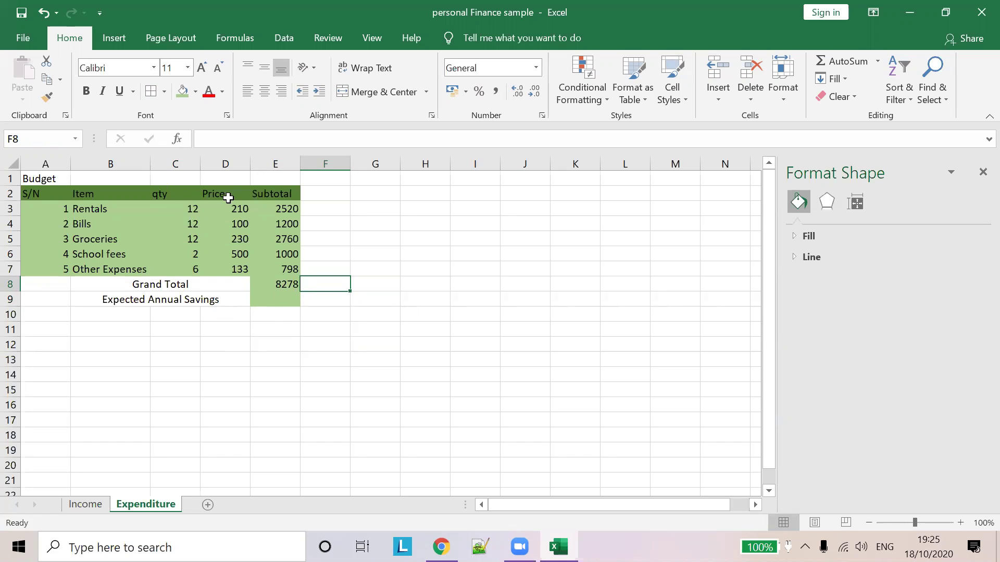
Step: Delete the Expected Annual Savings label in B9 and select A8:E9 around Grand Total
click(282, 284)
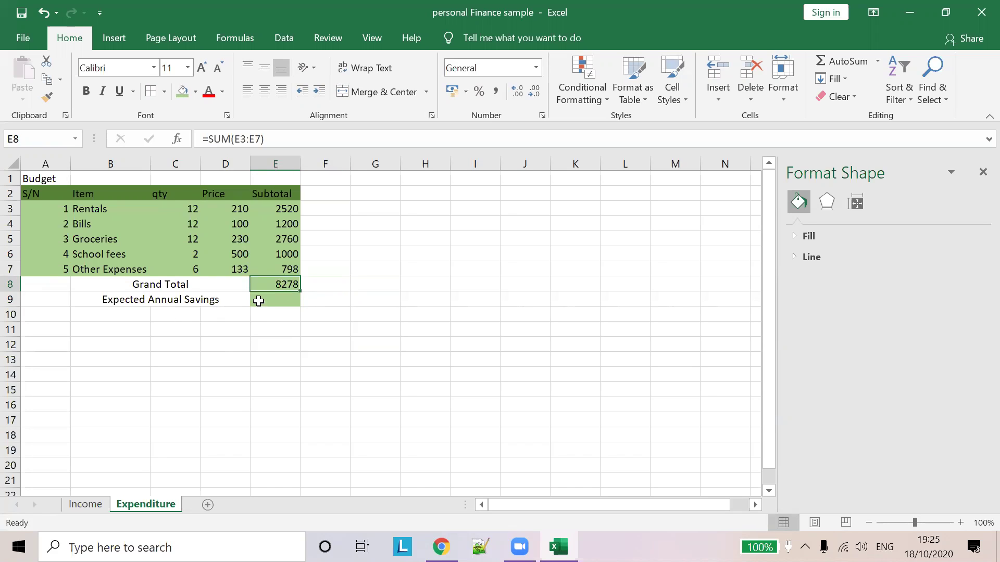
click(104, 300)
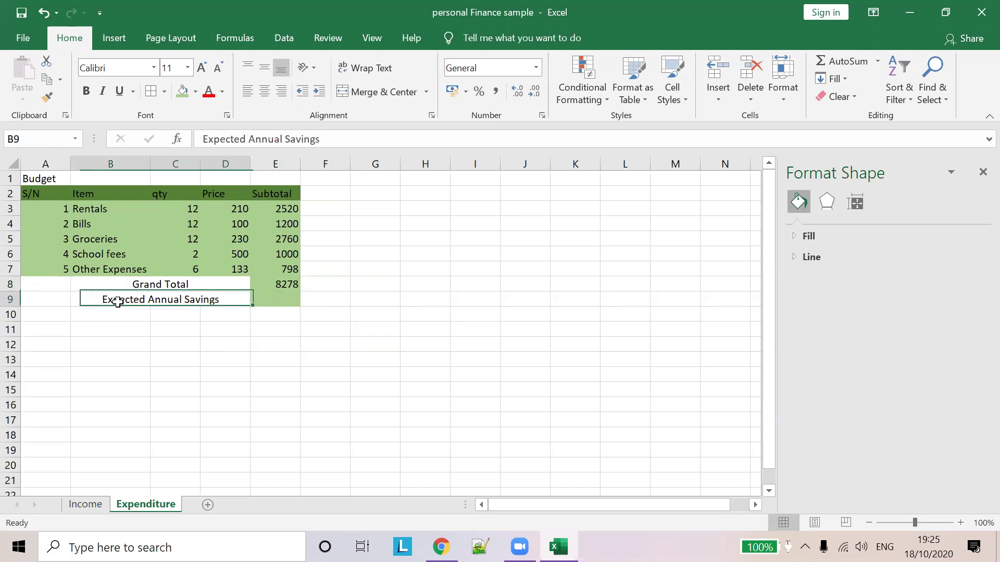
key(Delete)
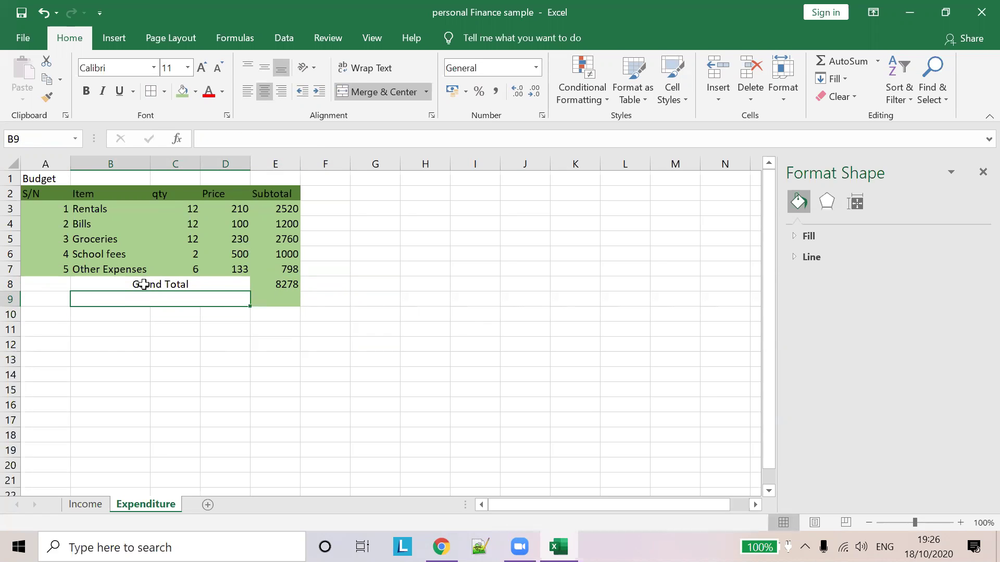
drag(141, 284, 277, 305)
drag(55, 285, 270, 297)
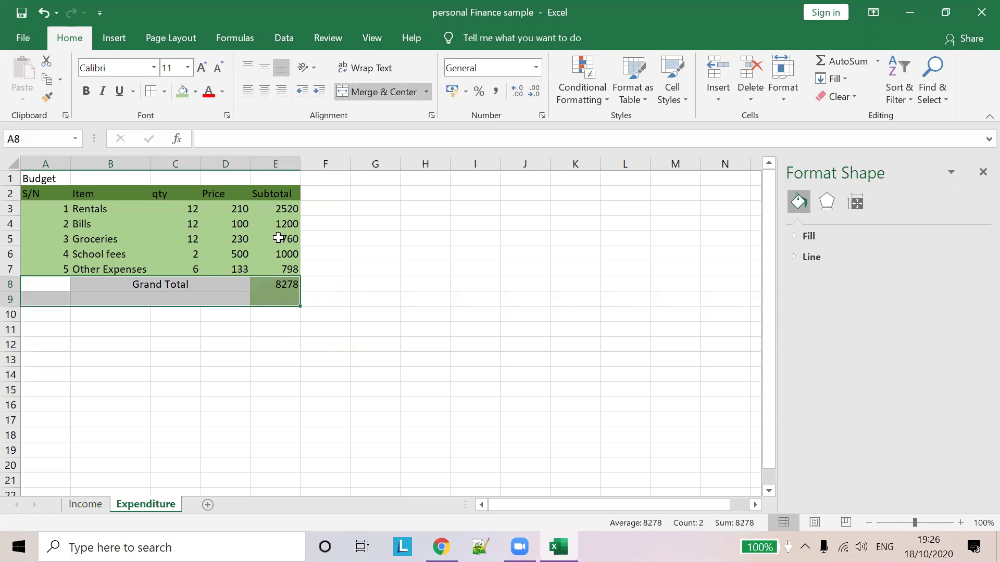
Step: Fill the Grand Total rows A8:E9 with blue
click(195, 94)
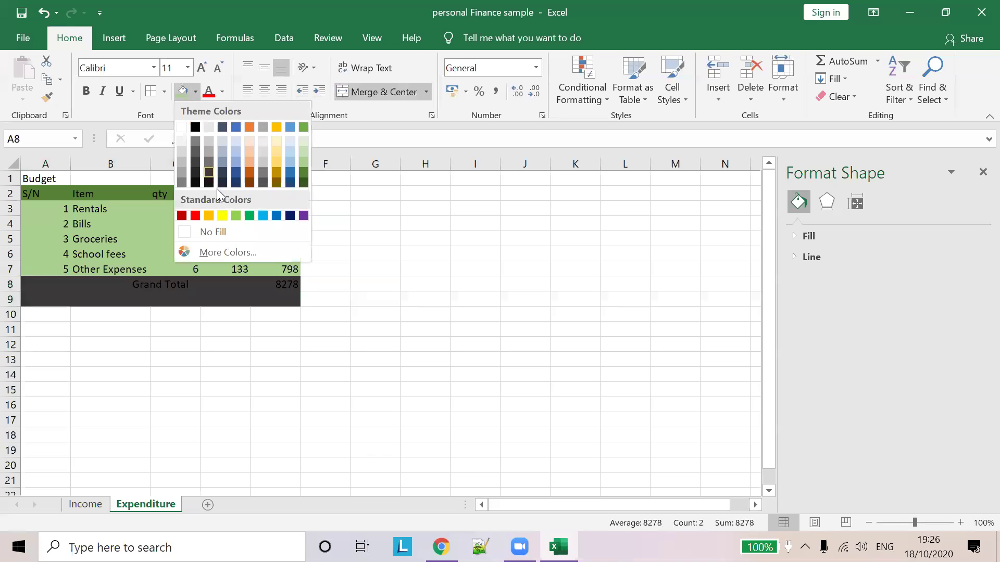
click(235, 160)
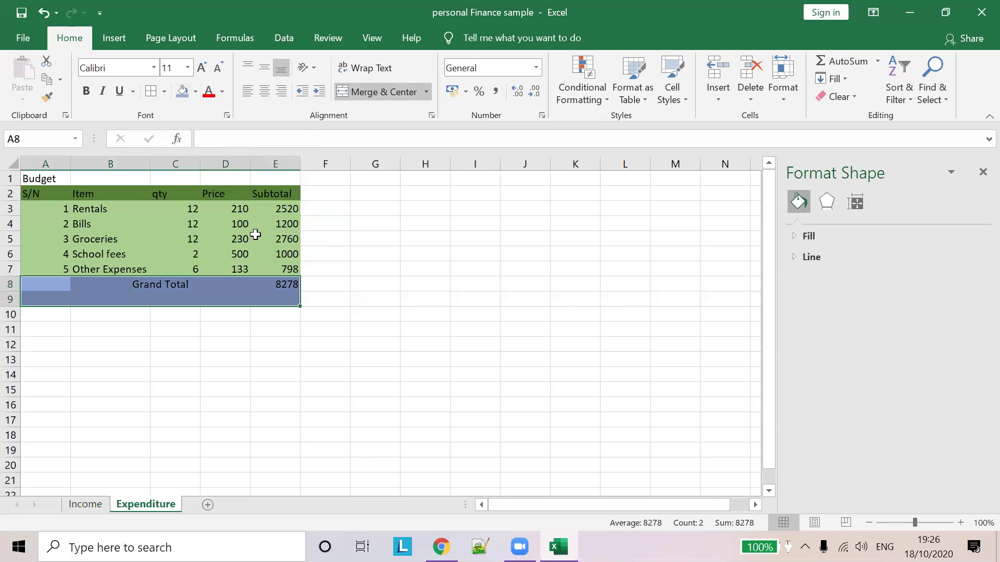
click(233, 239)
Step: Add all borders to the Budget table from A2 to E8
drag(42, 194, 283, 287)
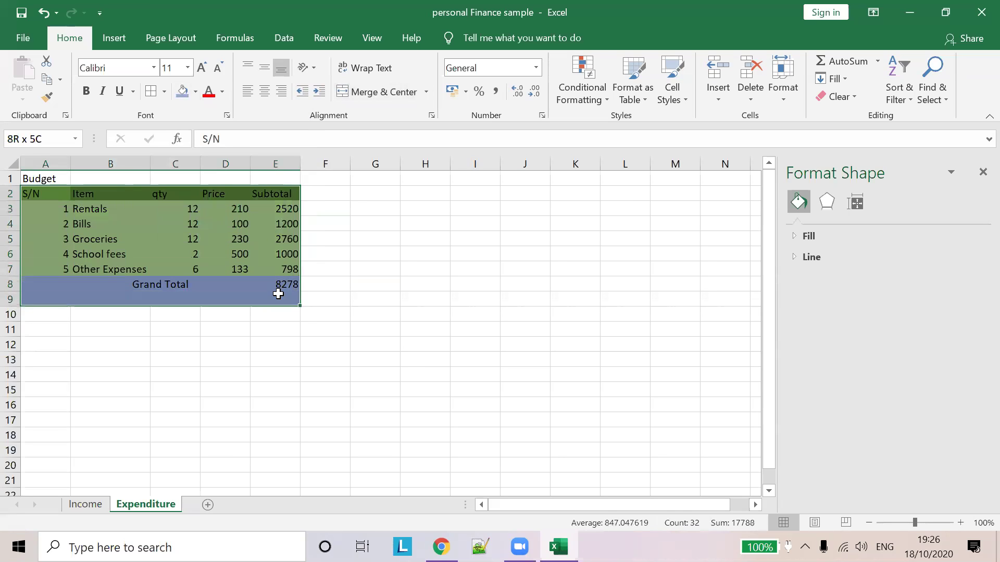
click(154, 96)
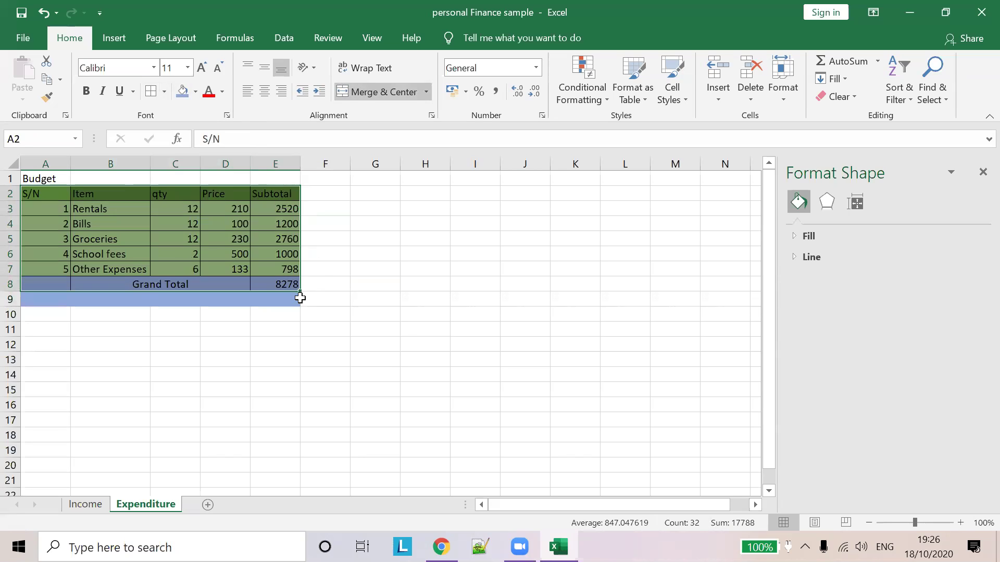
click(297, 299)
click(324, 311)
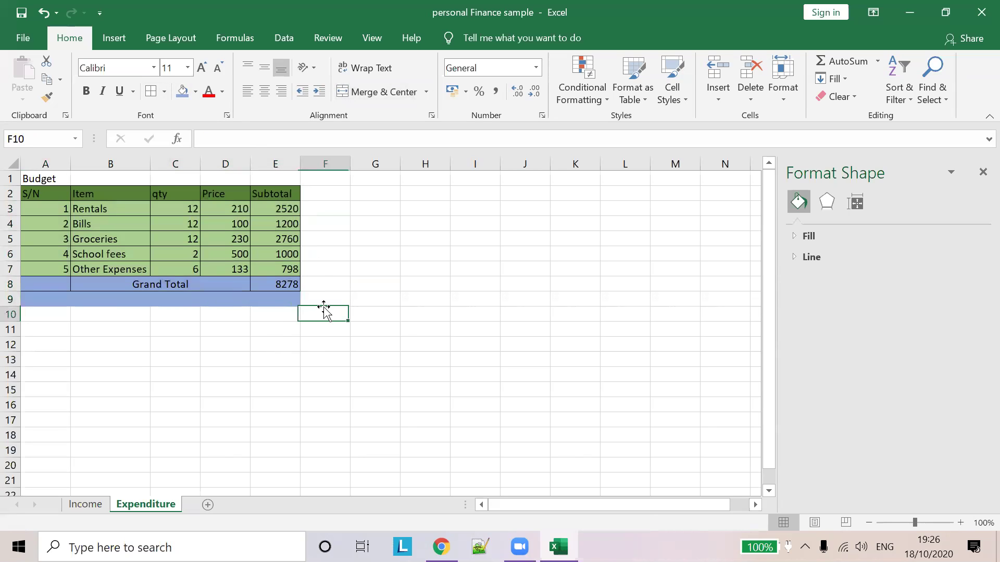
Step: Unmerge and re-merge the Grand Total label, centred across A8:D8
drag(61, 284, 230, 284)
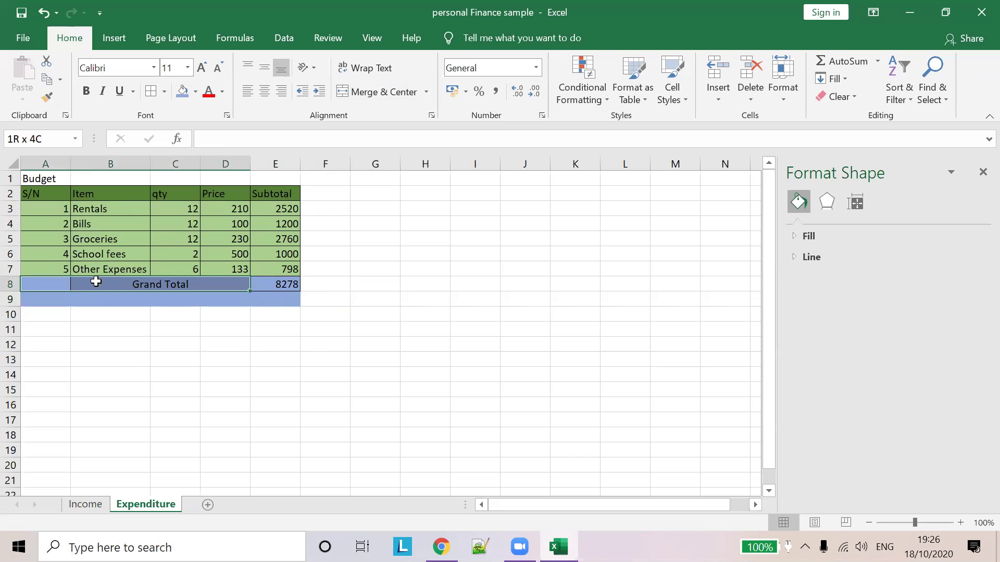
click(364, 92)
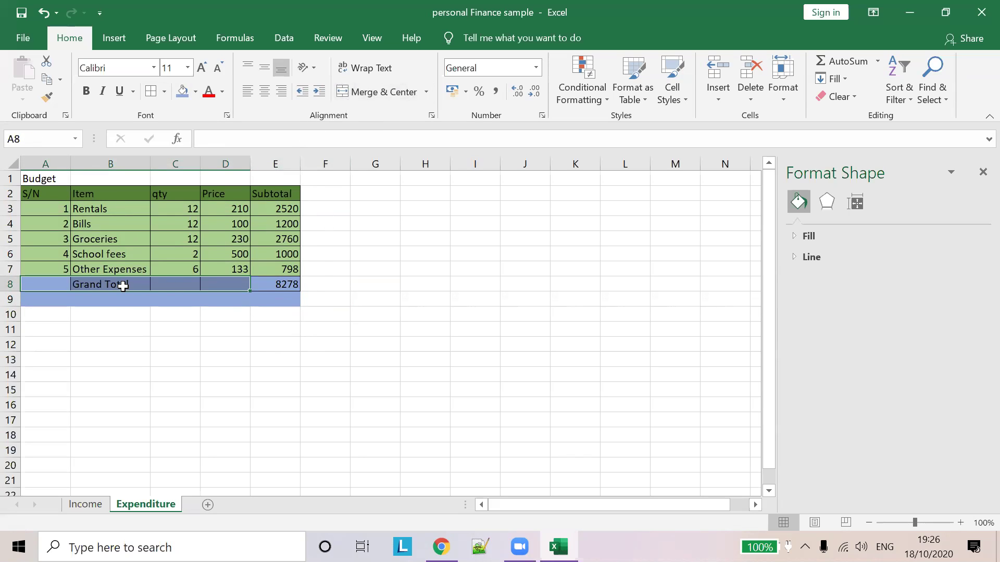
click(56, 283)
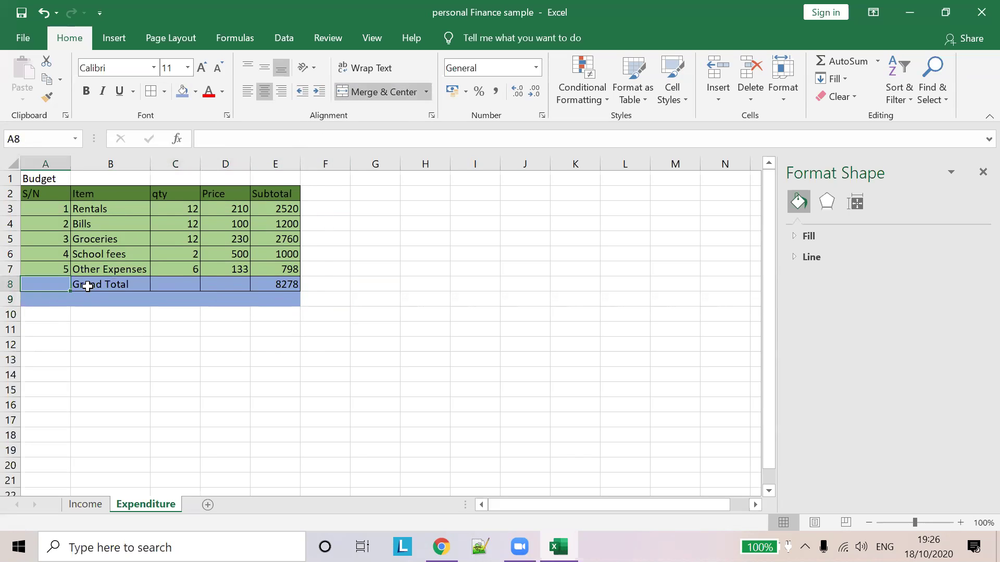
drag(55, 285, 230, 285)
click(382, 92)
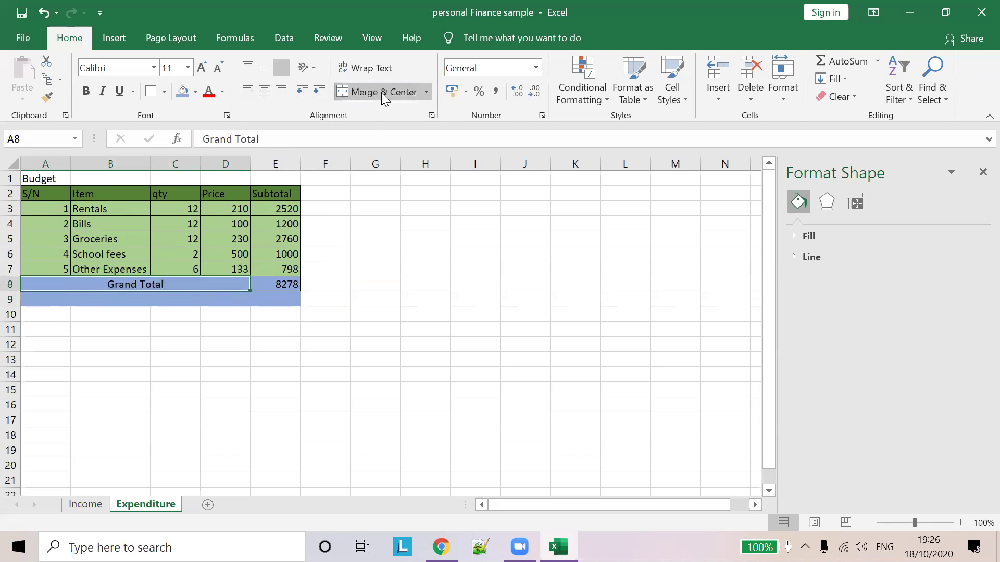
click(290, 298)
Step: Start the second table's title by typing 'Actual' in G1
click(275, 330)
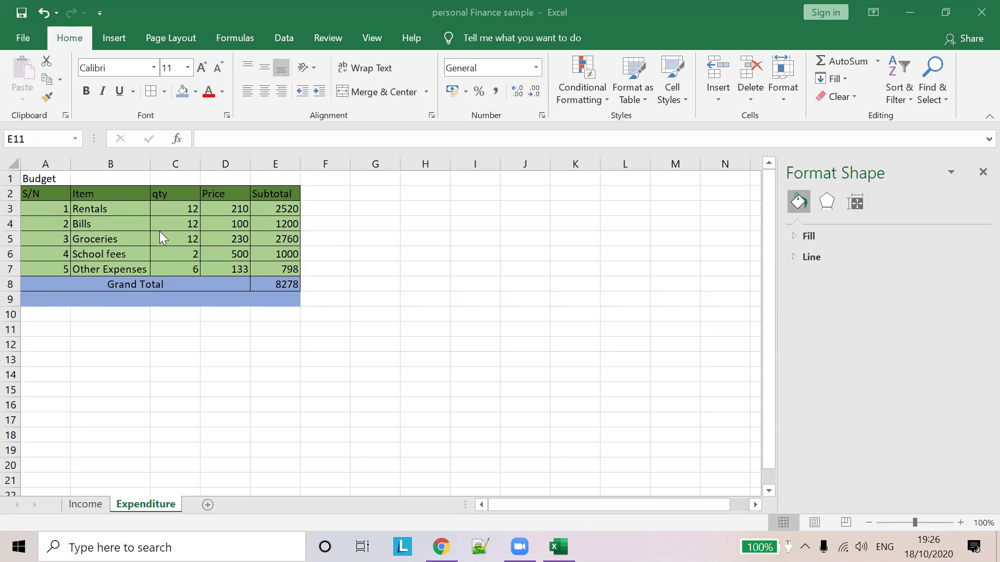
click(380, 177)
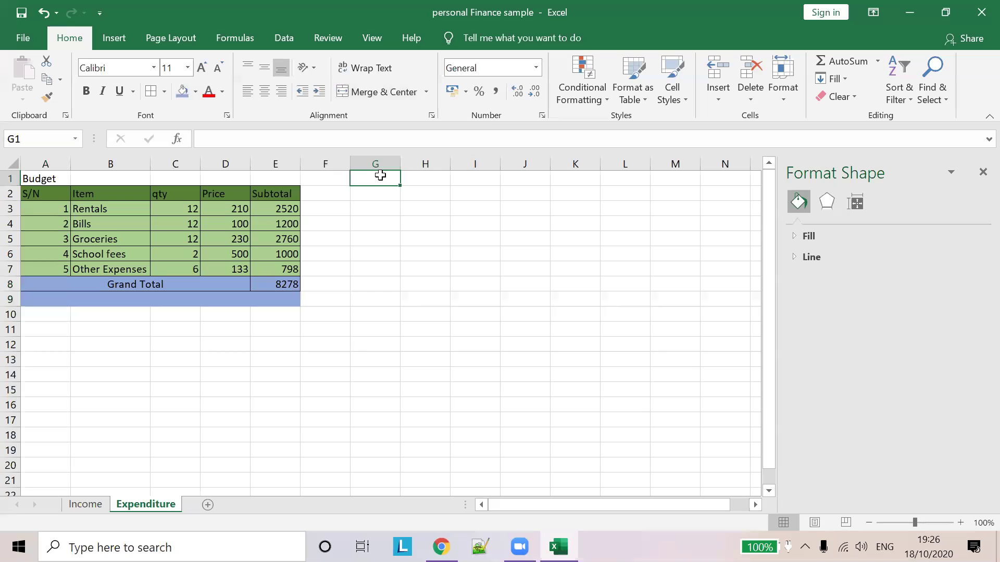
text(Actual)
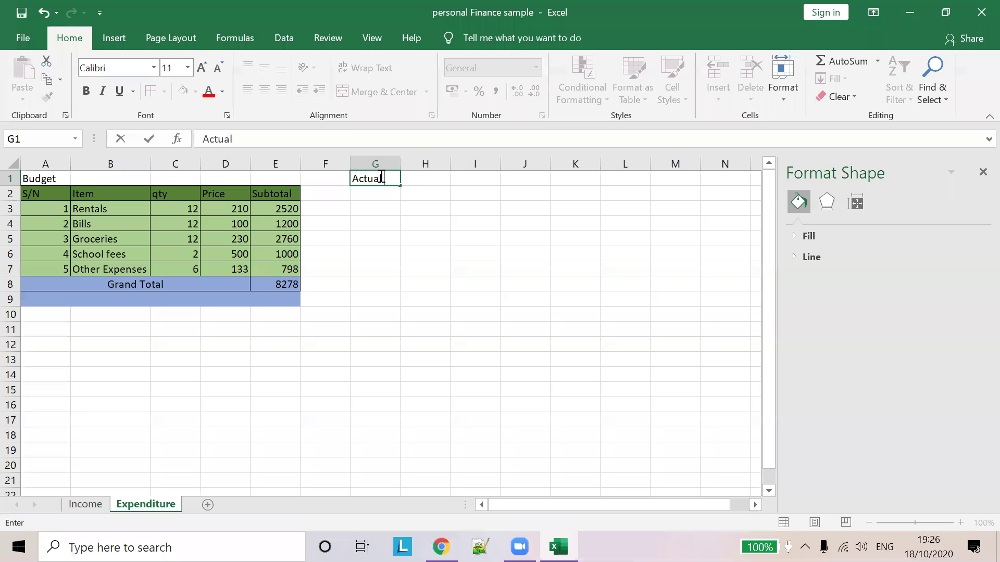
Step: Complete the G1 title as 'Actual Expenditure', fix the typo, and autofit column G
text( Expedni)
text(ture)
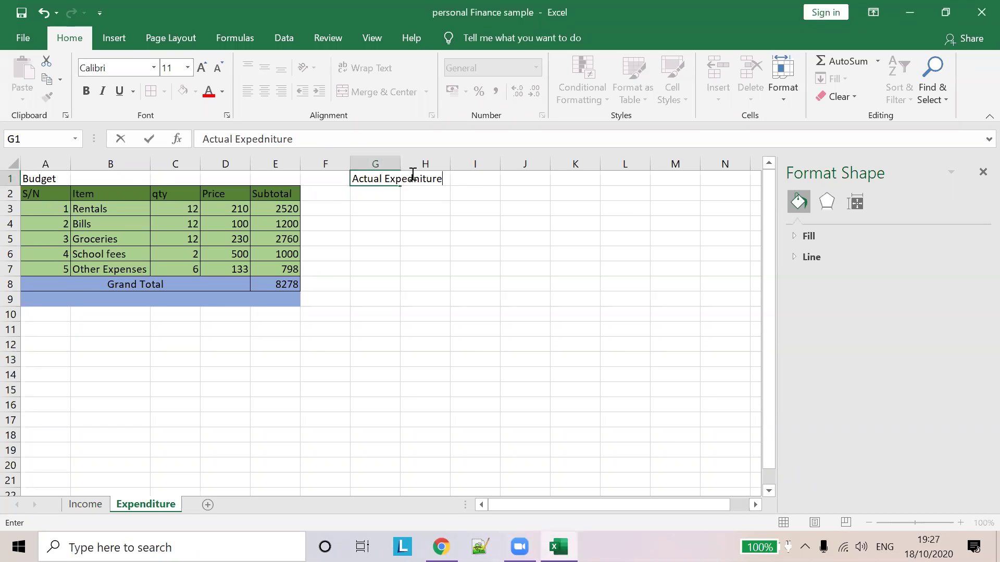
click(294, 149)
key(BackSpace)
key(BackSpace)
text(nd)
double_click(399, 159)
Step: Enter headers S/N and Description in G2 and H2
click(386, 196)
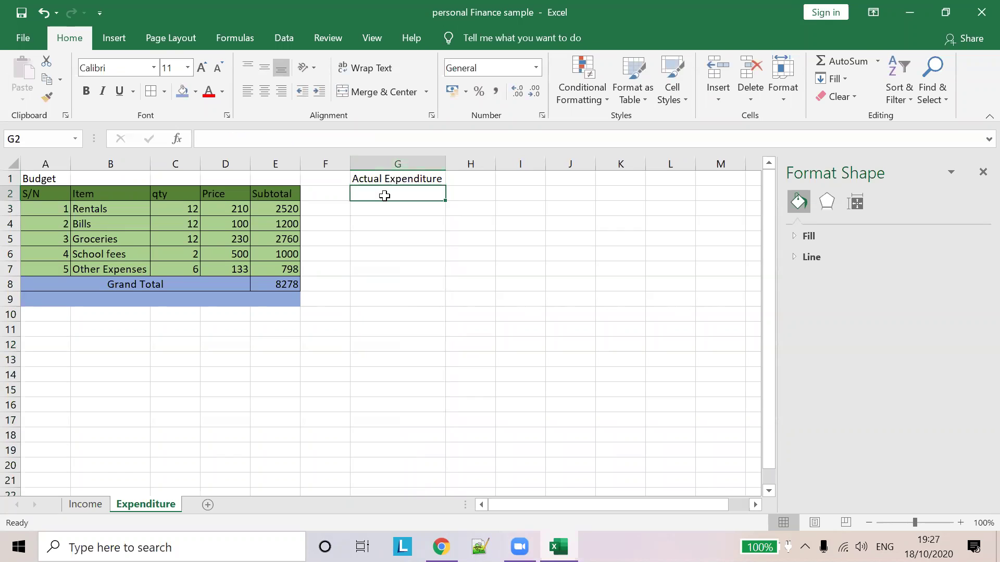
text(S/N)
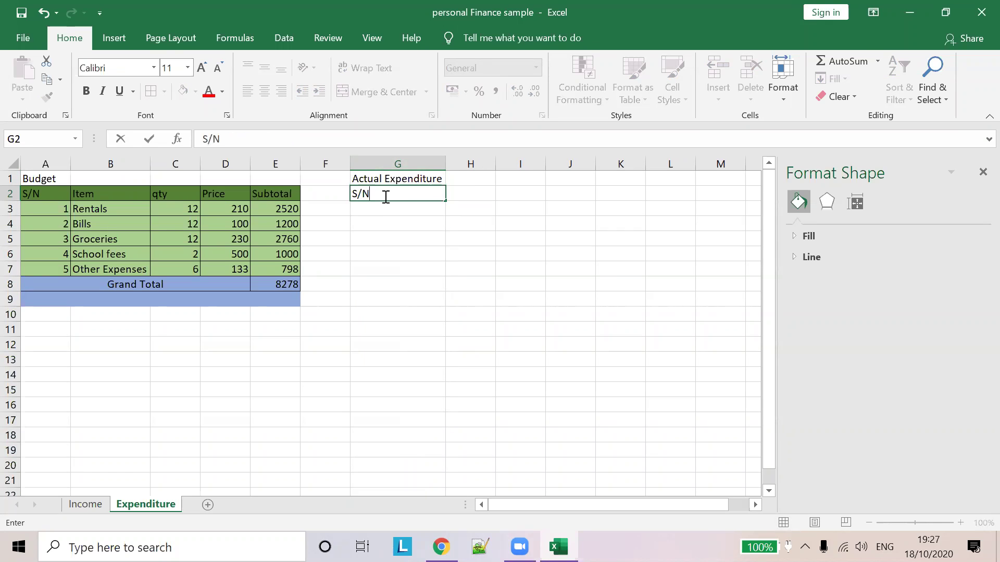
key(Tab)
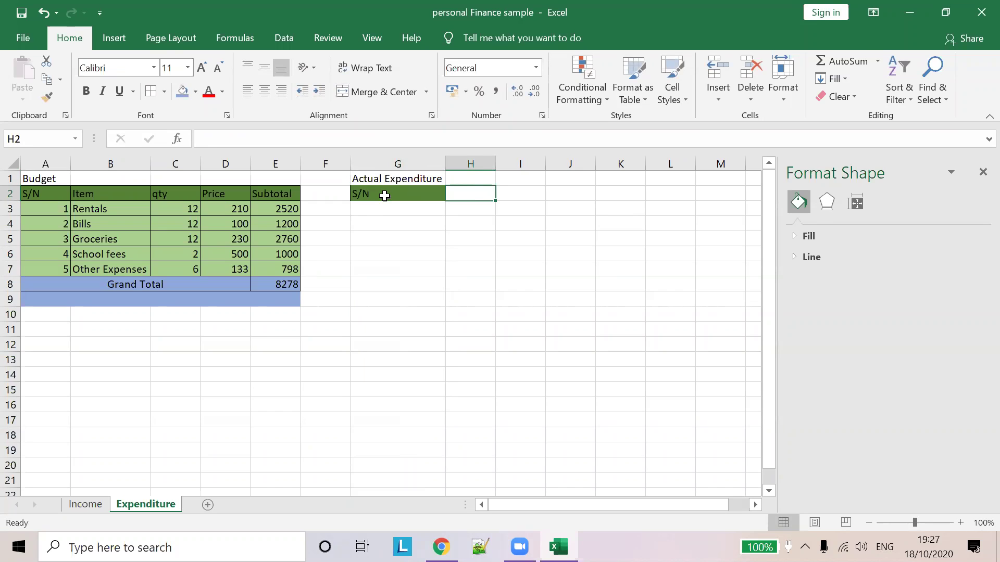
text(Description)
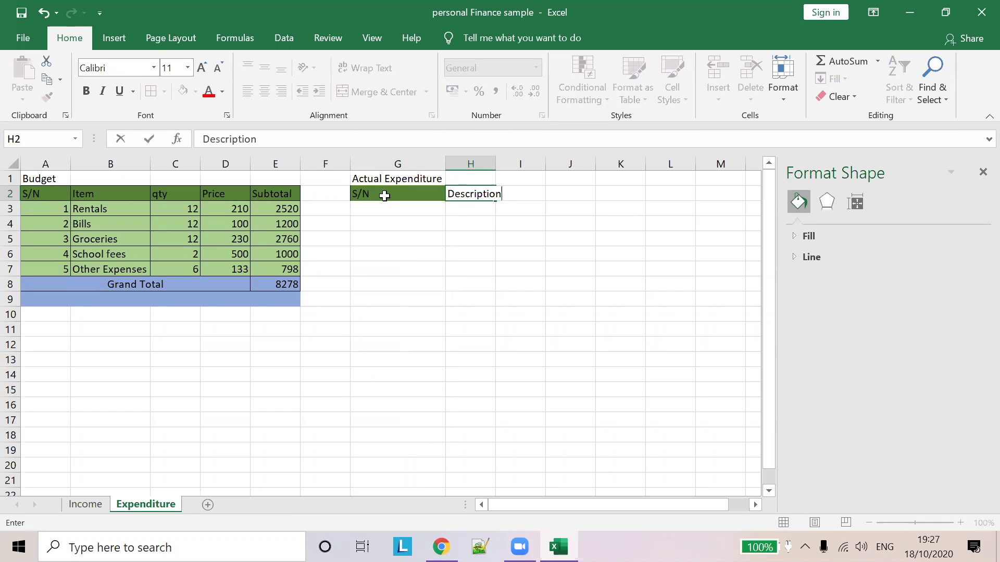
text(q)
key(BackSpace)
key(Tab)
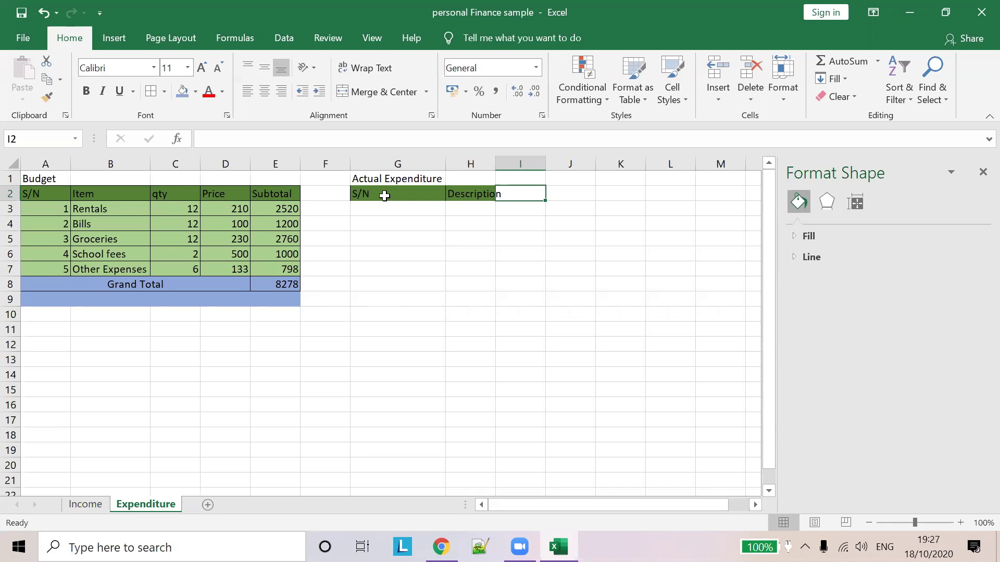
Step: Add headers Quantity, Price and Subtotal in I2:K2, correcting the Quantity misspelling
text(Qi)
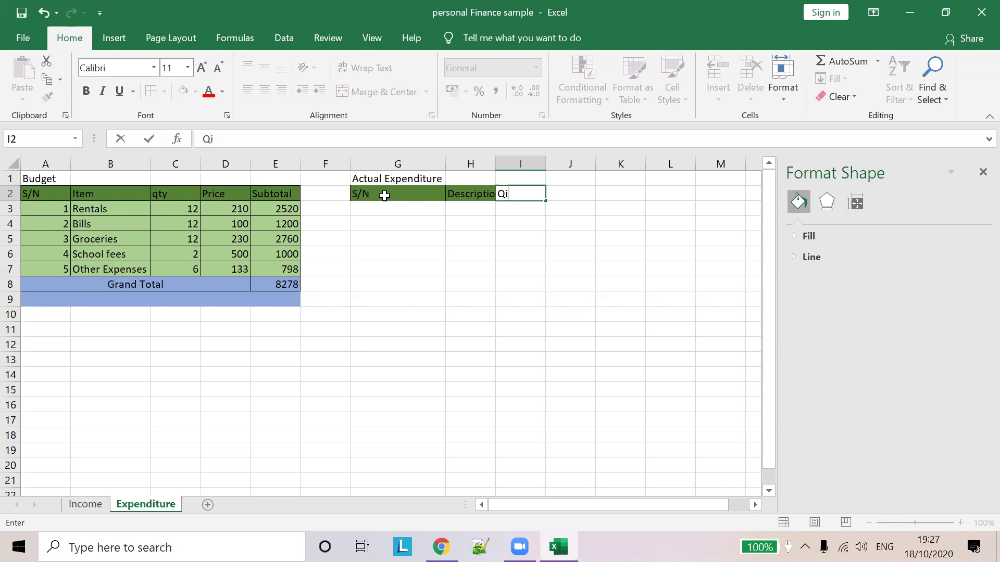
key(BackSpace)
text(uanatity)
key(Left)
key(Left)
key(Left)
key(Right)
key(Right)
key(Right)
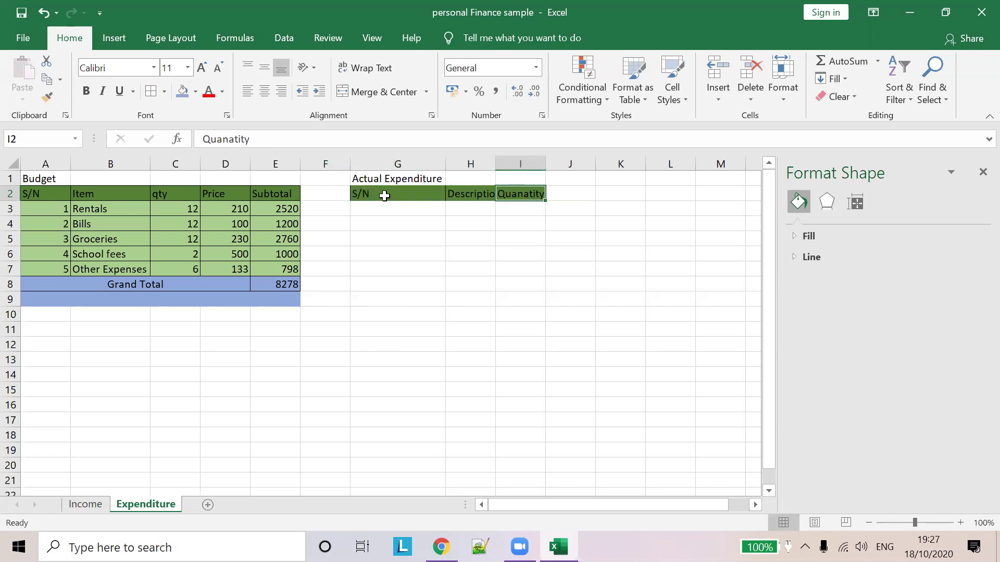
click(235, 139)
key(BackSpace)
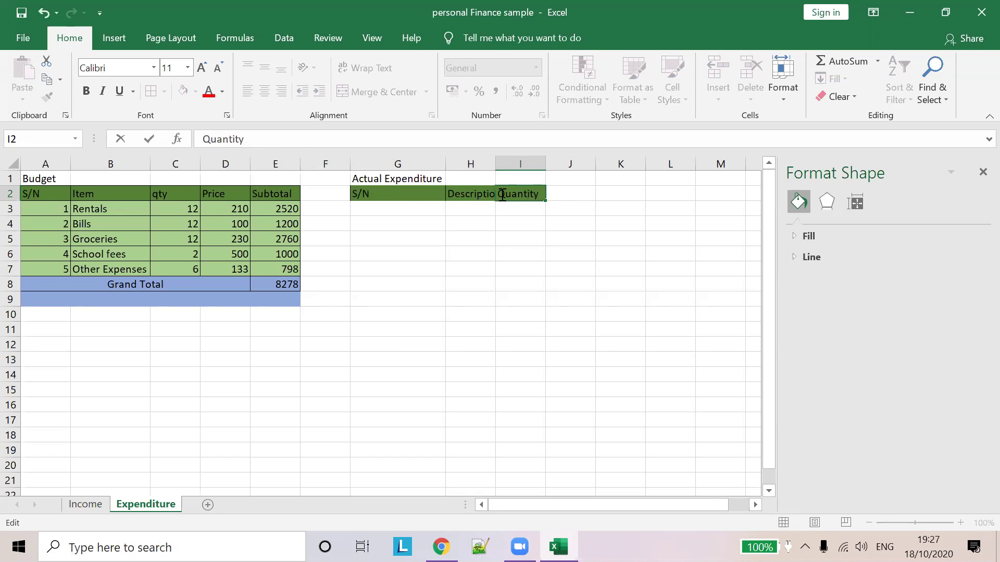
click(571, 193)
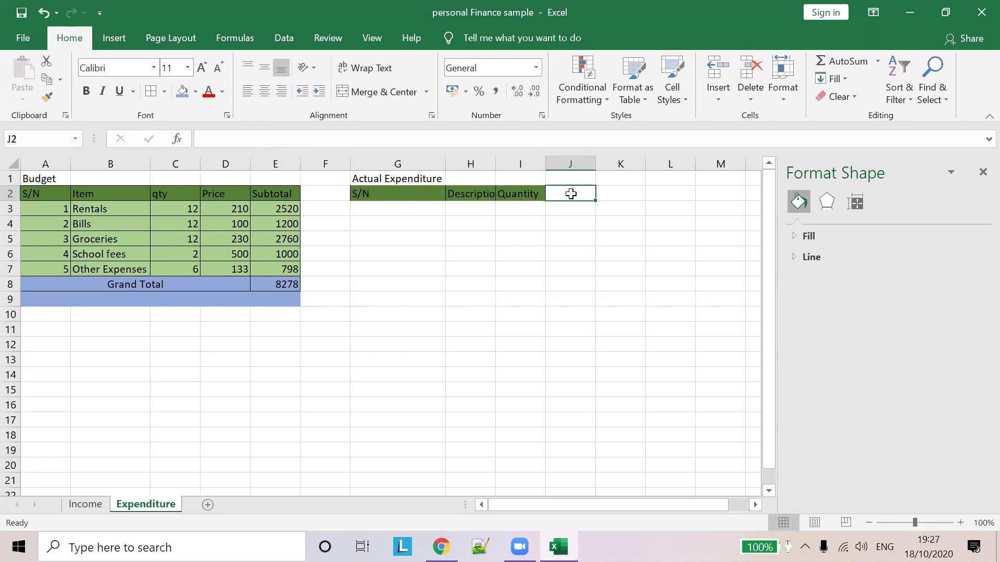
text(Price)
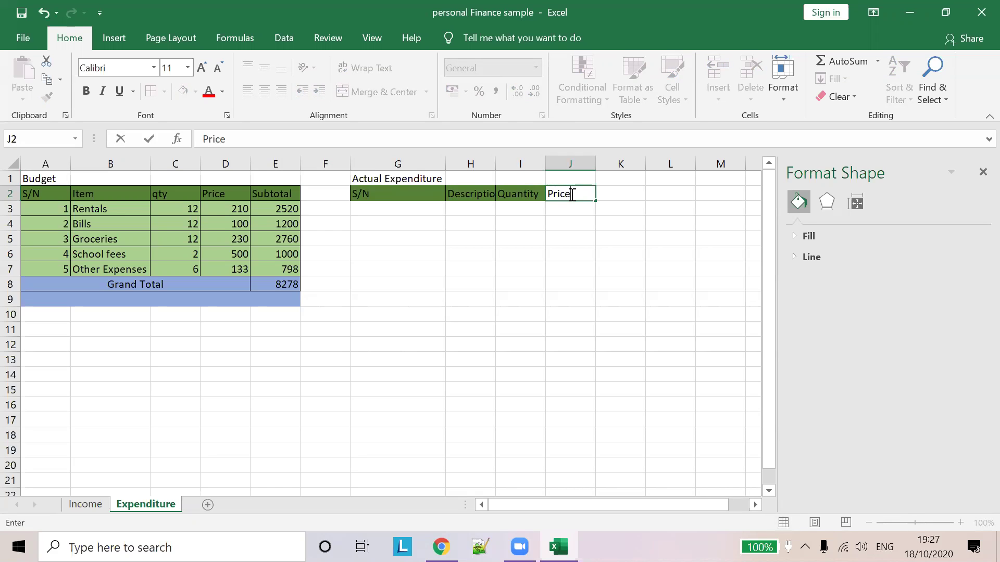
key(Tab)
text(Subtotal)
key(Return)
key(Left)
key(Left)
key(Left)
key(Left)
key(Left)
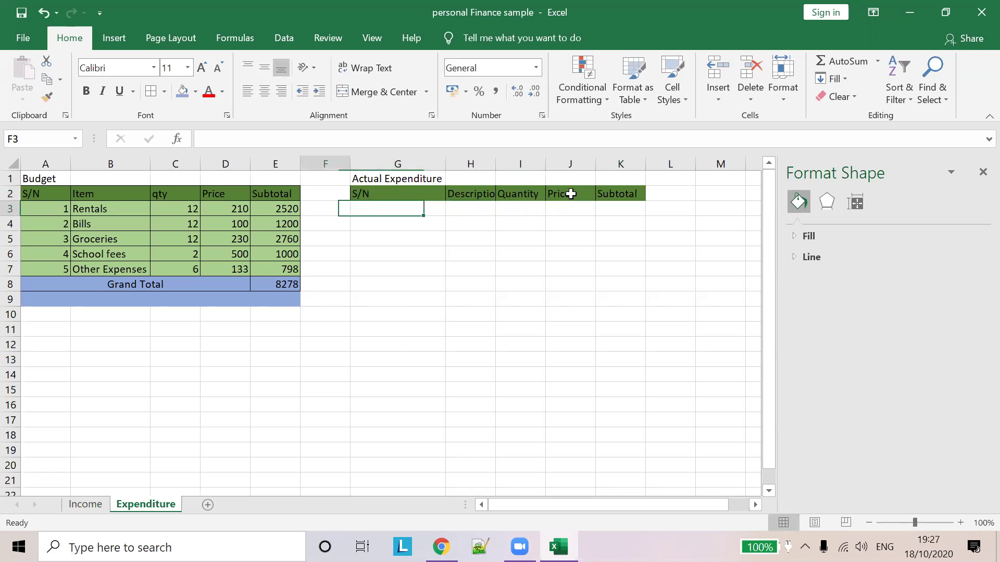
Step: Number the rows 1 to 5 in G3:G7, typing 1–3 and extending with the fill handle
key(Right)
text(1)
key(Return)
text(2)
key(Return)
text(3)
key(Return)
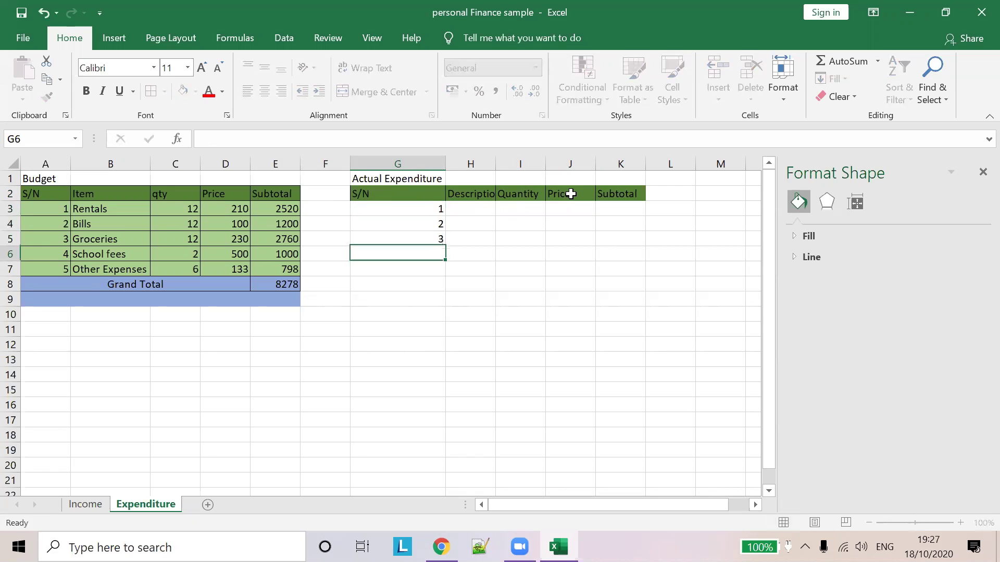
drag(436, 209, 448, 276)
click(463, 211)
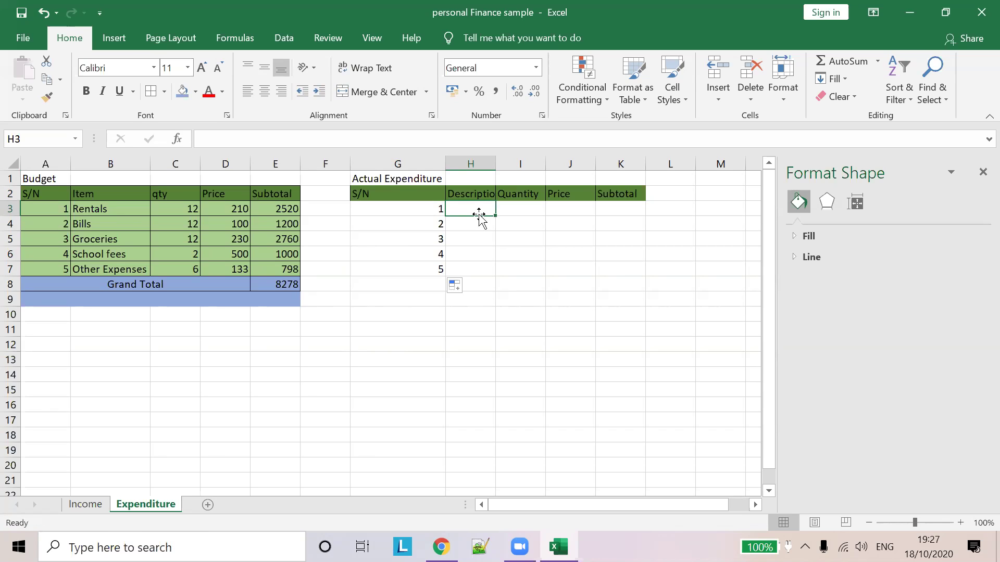
Step: Enter descriptions Rentals, Bills and groceries in H3:H5, fixing the groceries typo
text(Rentals)
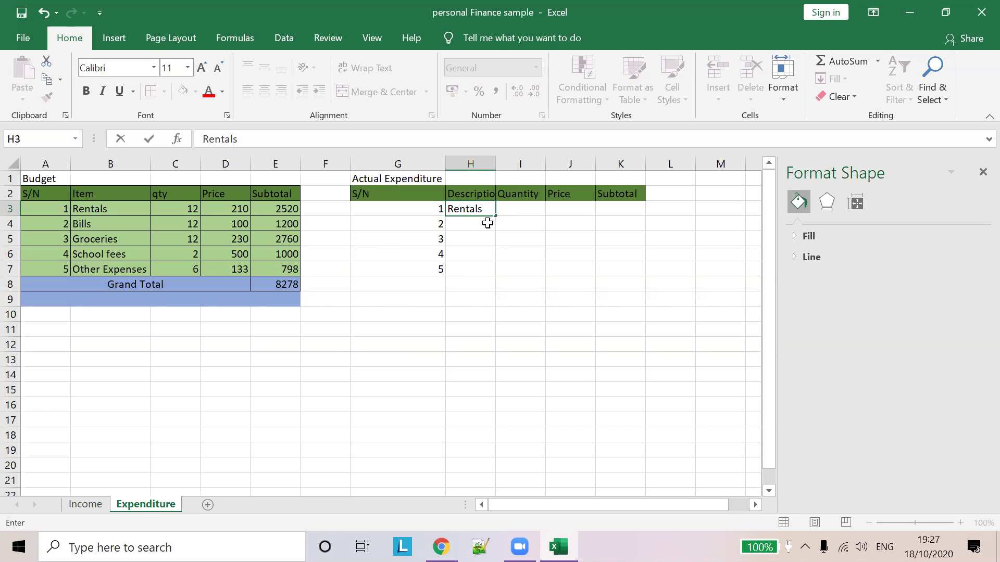
click(483, 226)
text(Bills)
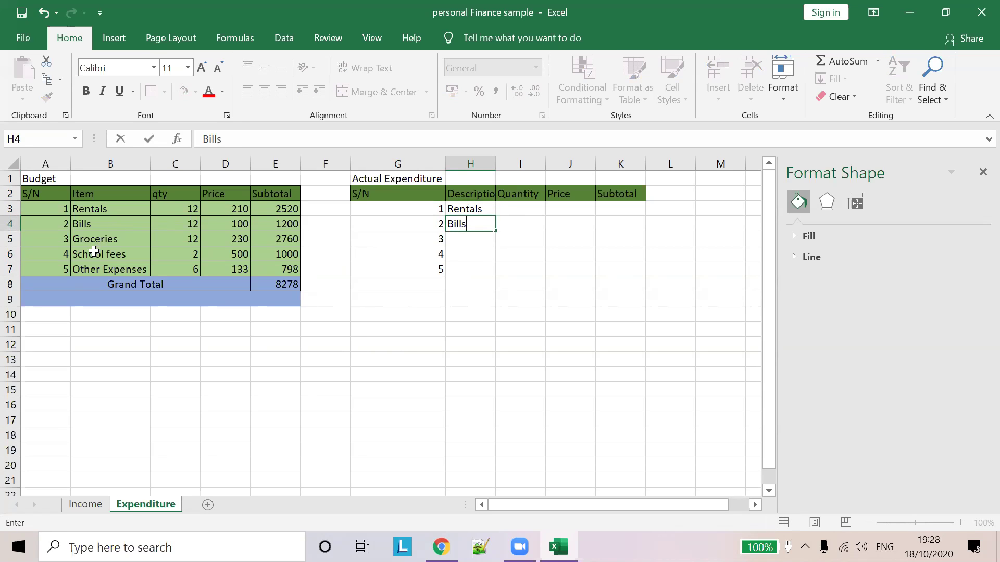
click(477, 245)
text(grocersies)
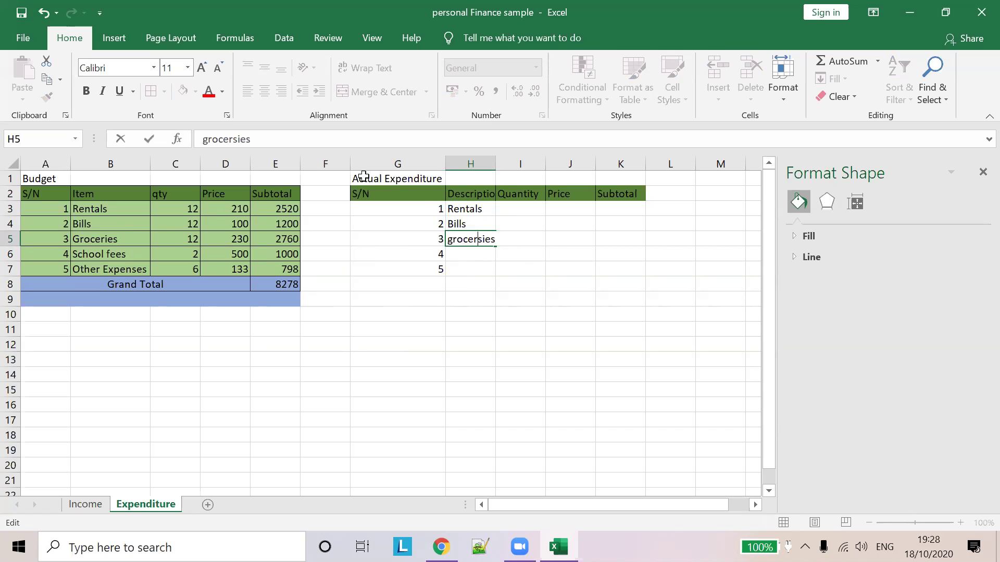
click(238, 139)
key(BackSpace)
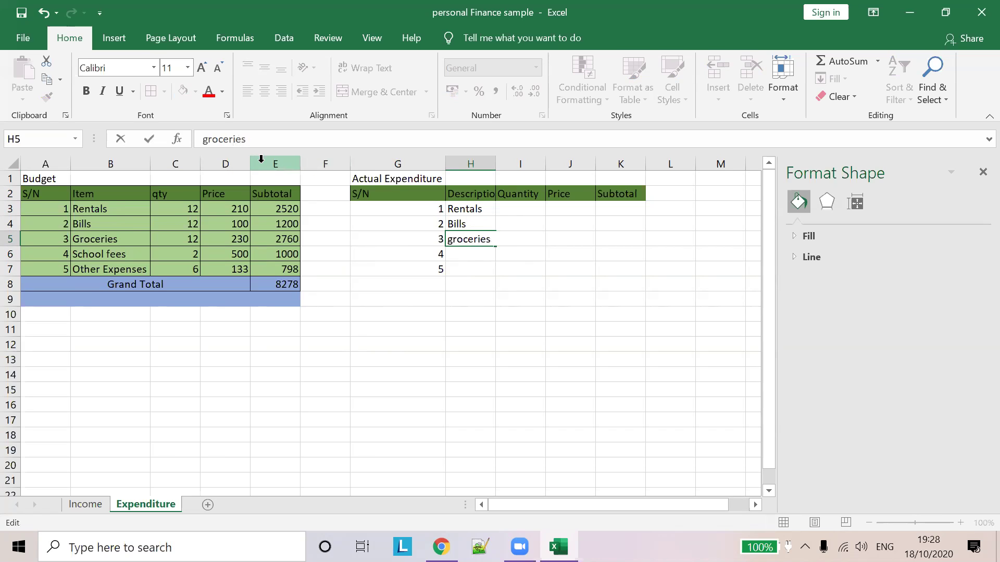
click(464, 257)
Step: Add School Fees and Other expenses in H6:H7, then enter quantity 12 in I3
text(School Fees)
key(Return)
text(Other expenses)
key(Up)
key(Up)
key(Up)
key(Up)
key(Right)
text(12)
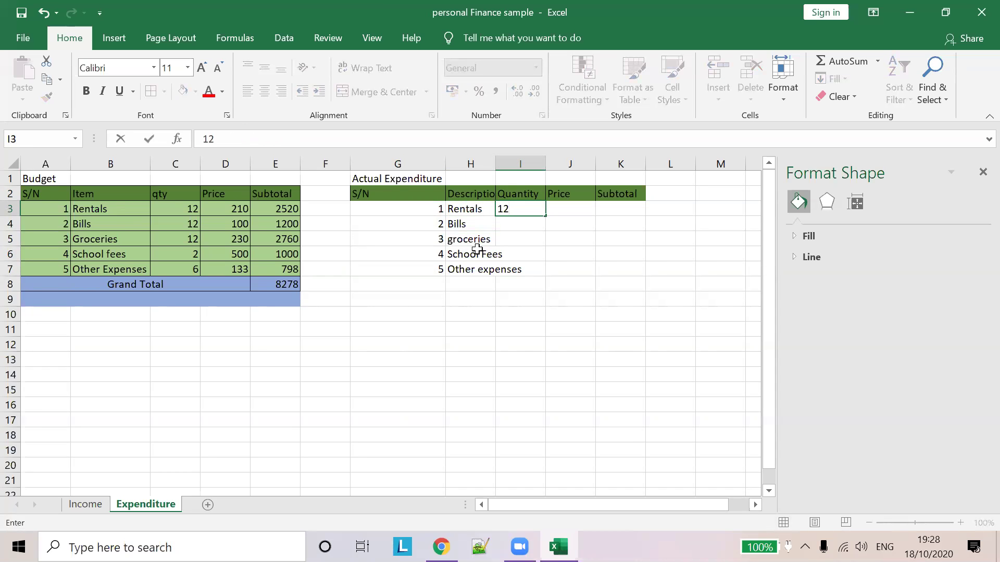
Step: Fill the Quantity column I3:I7 with 12, 12, 12, 2 and 6
key(Return)
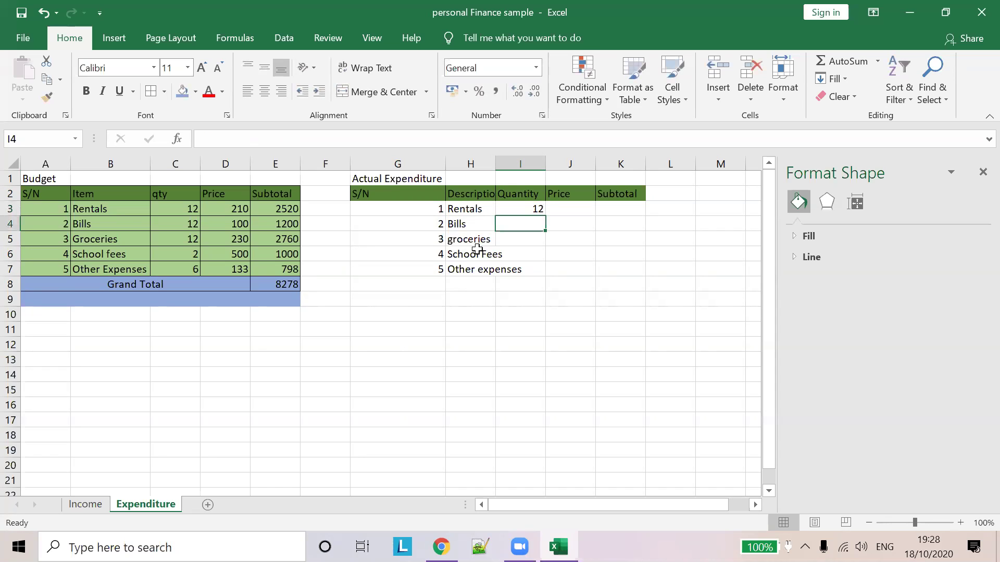
text(12)
key(Return)
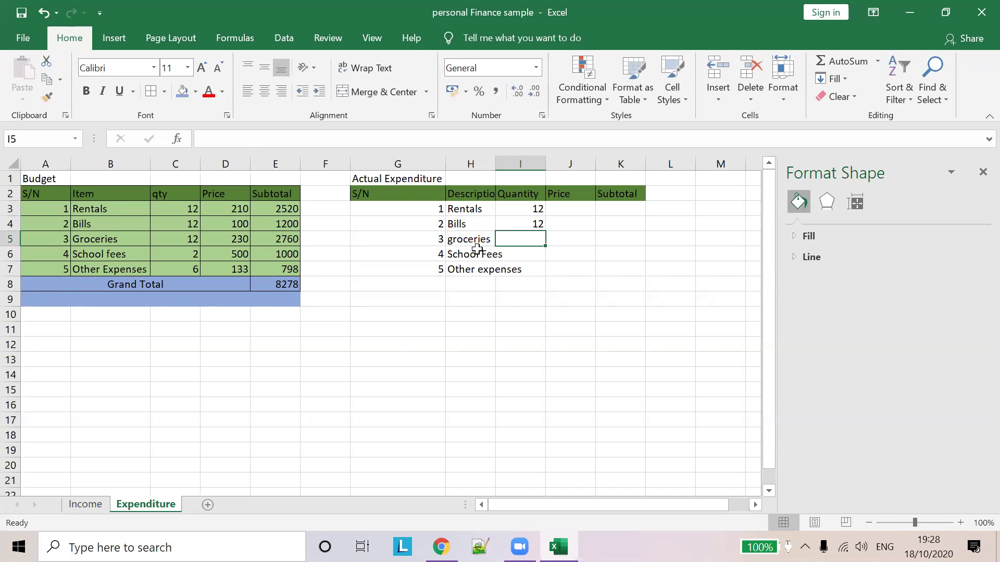
text(12)
key(Return)
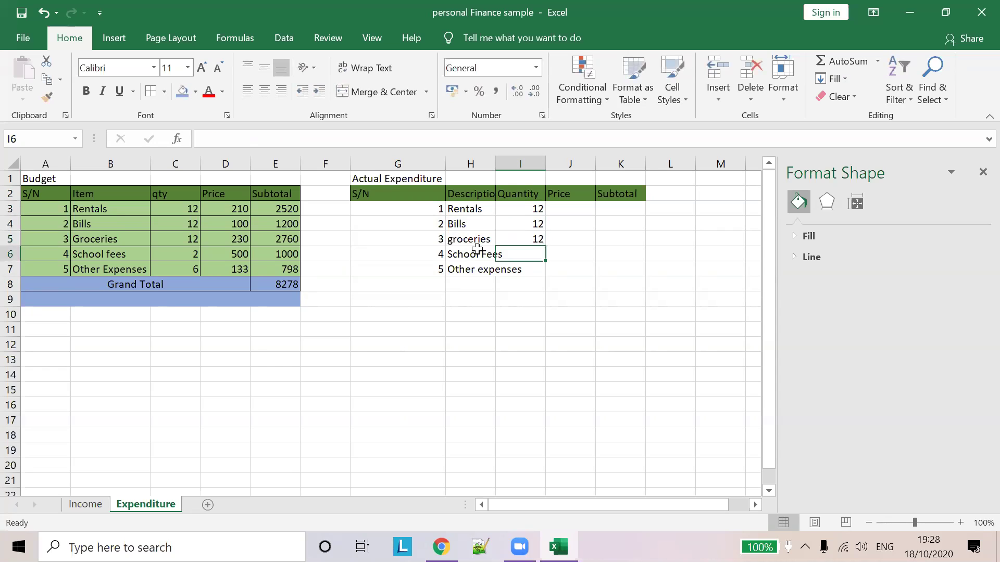
text(2)
key(Return)
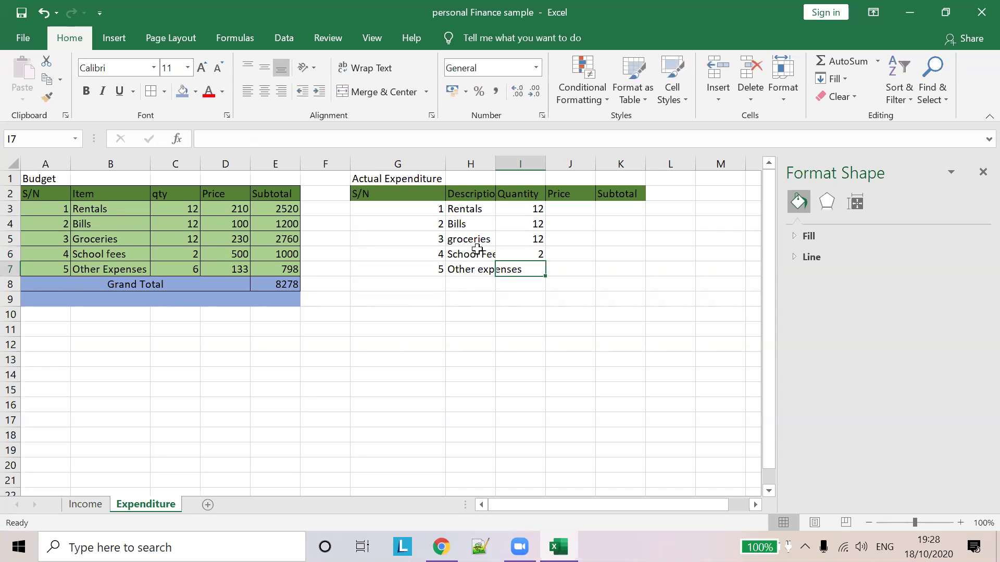
text(6)
key(Up)
Step: Enter prices 210, 145, 240, 500 and 233 in J3:J7
key(Up)
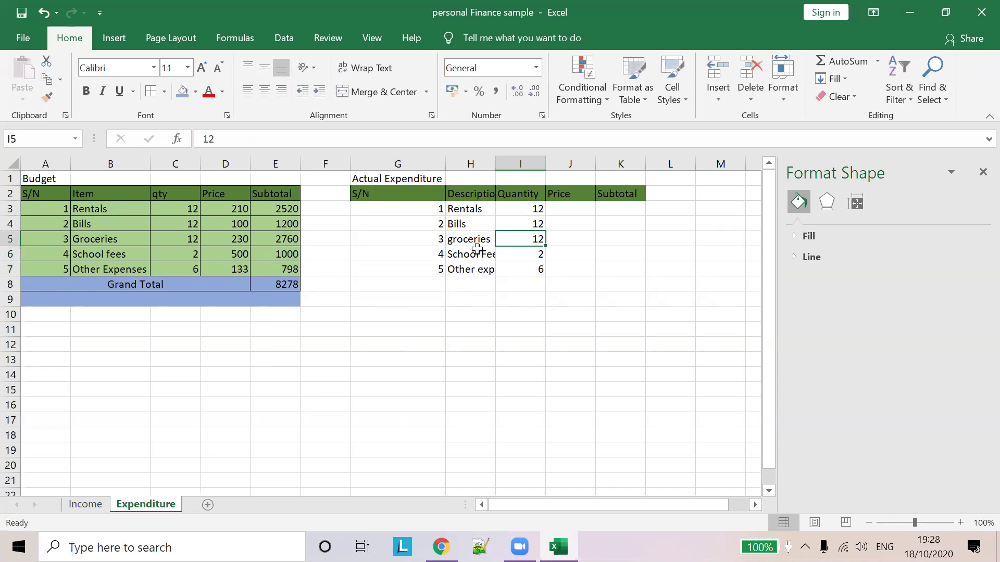
key(Up)
key(Up)
key(Right)
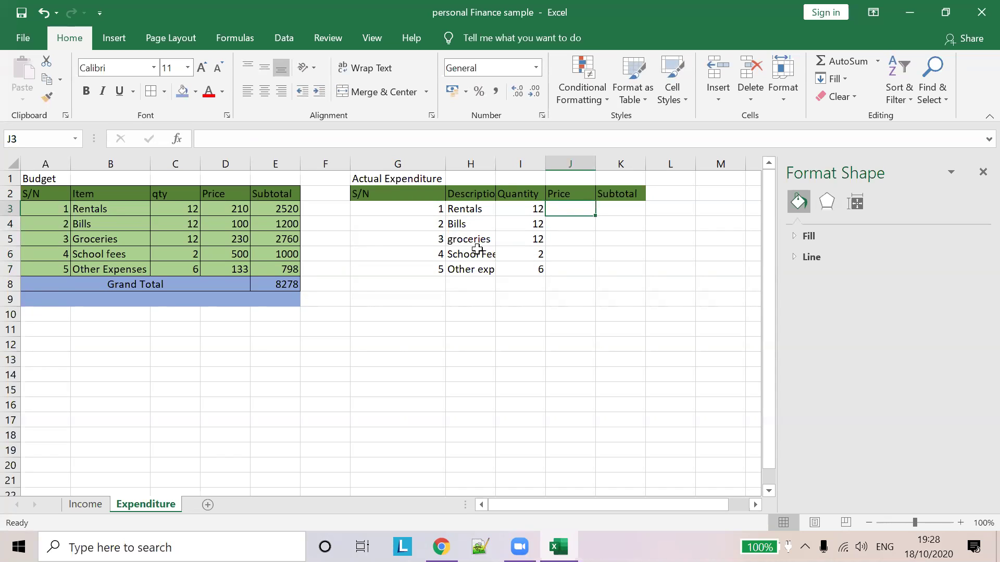
text(210)
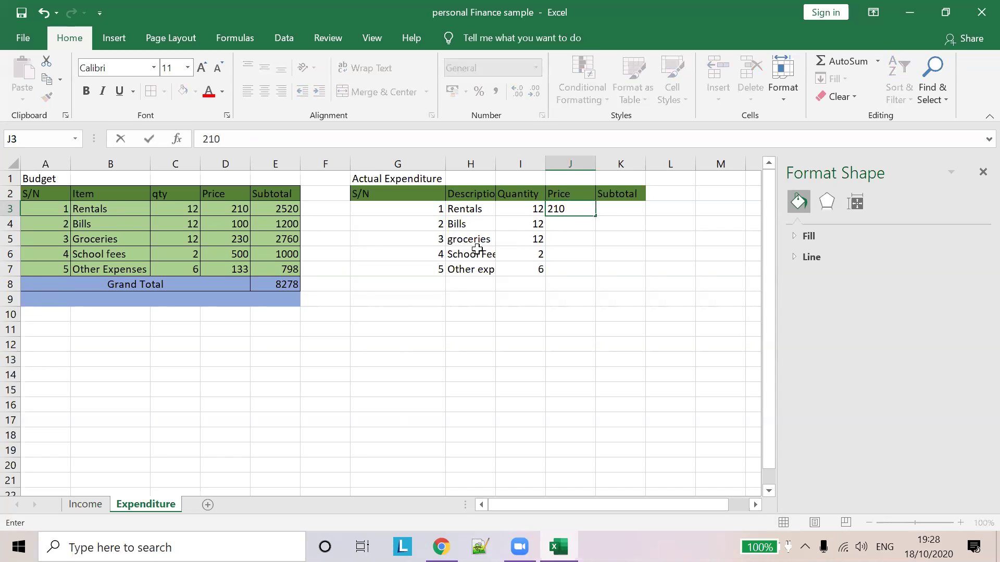
key(Return)
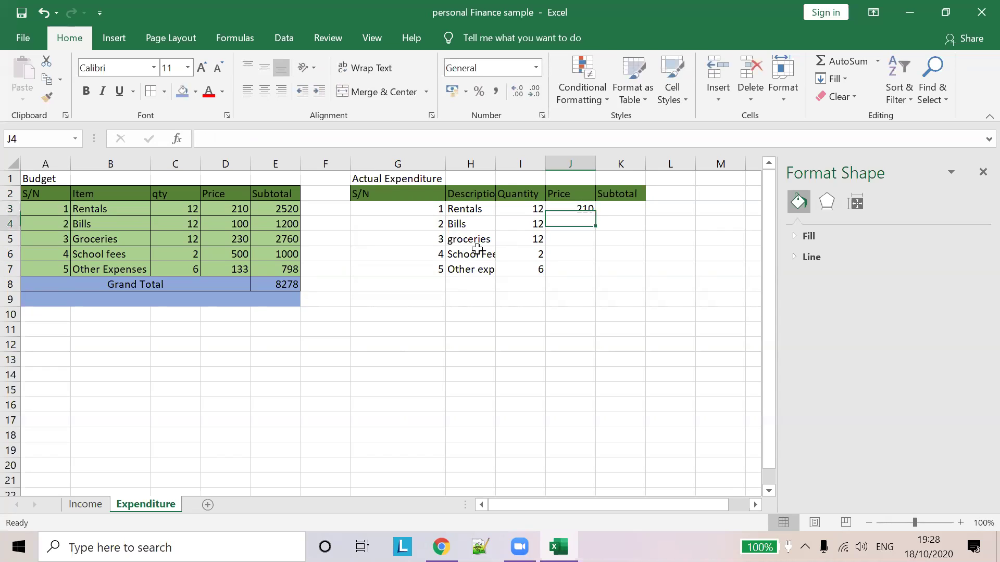
text(145)
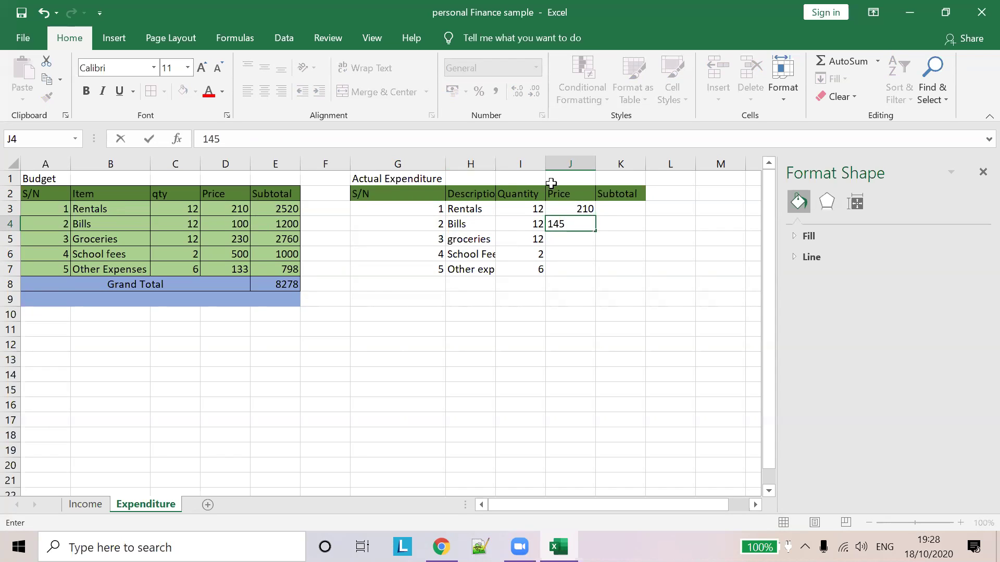
click(571, 237)
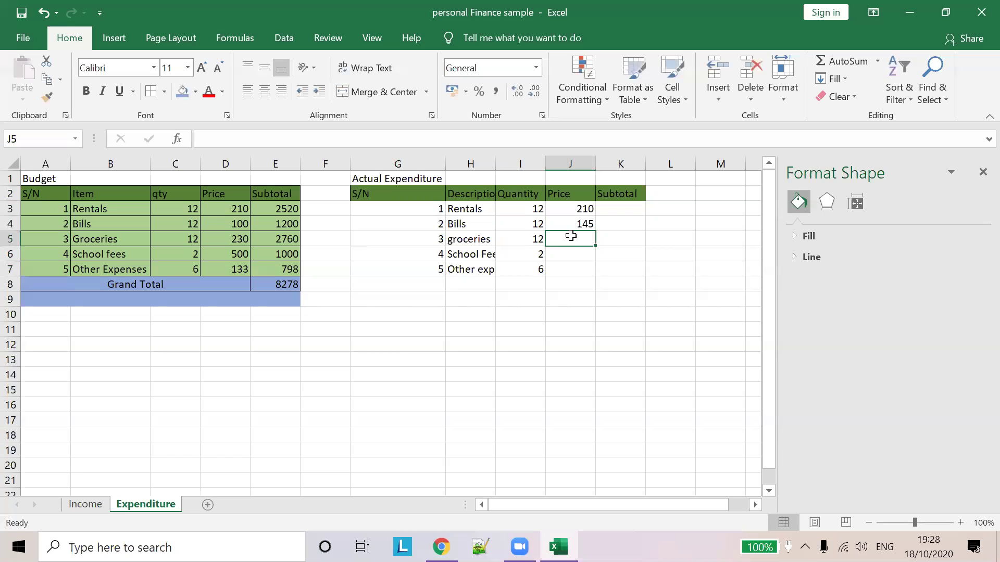
text(240)
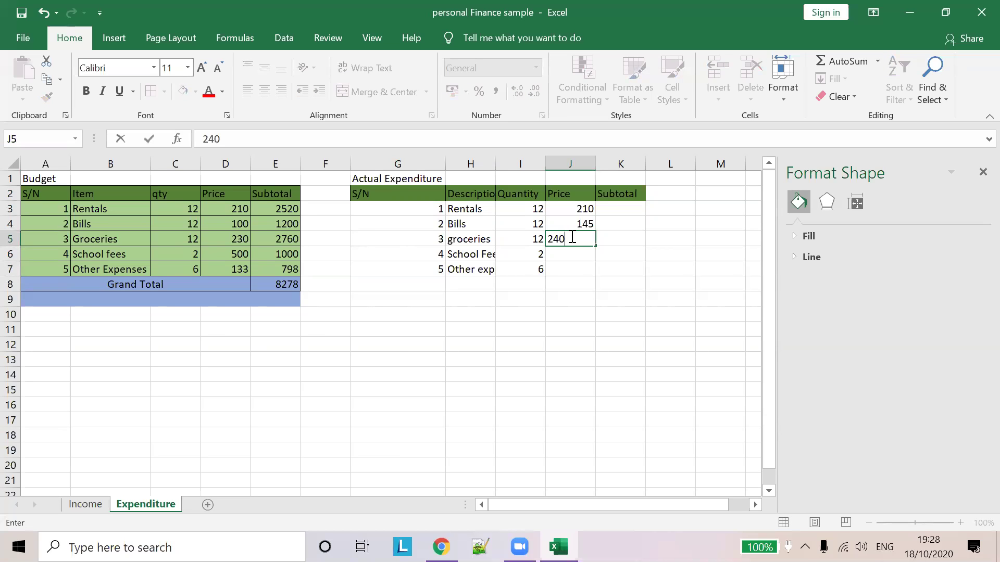
key(Return)
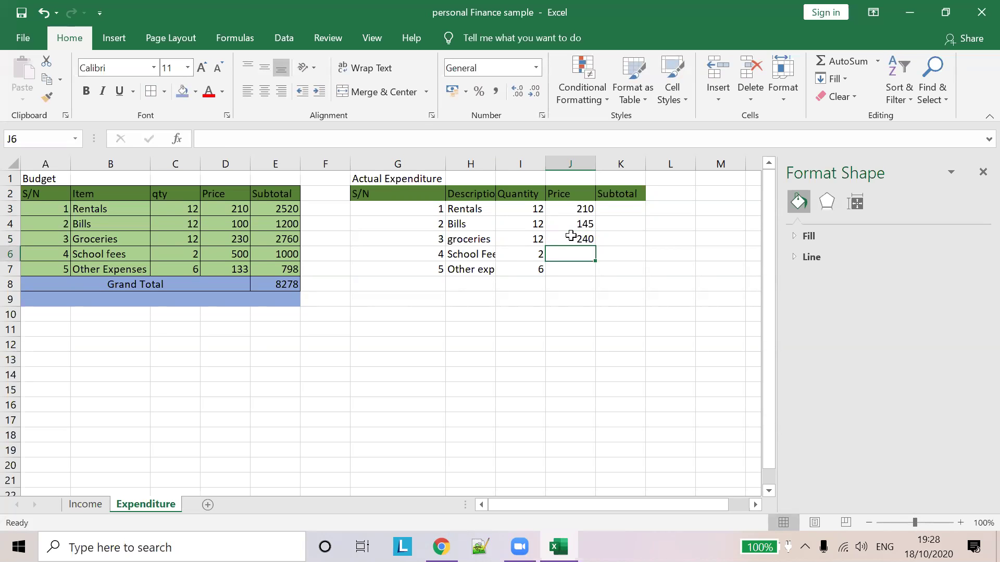
text(500)
key(Return)
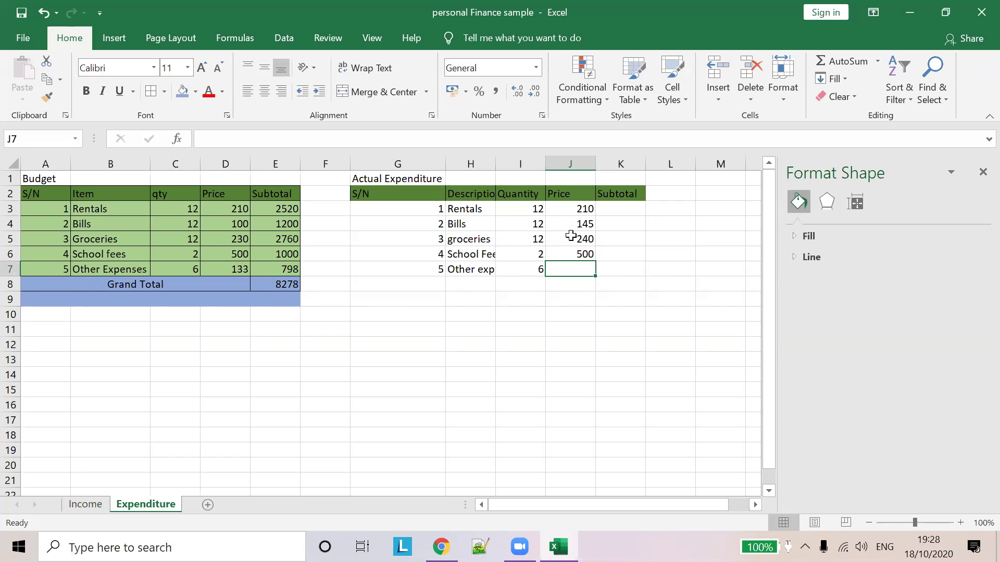
text(233)
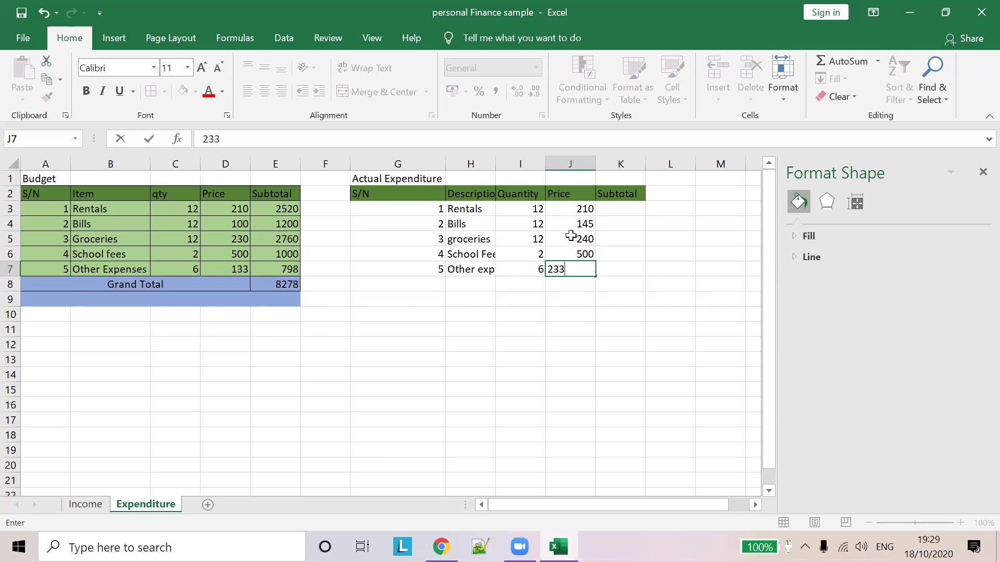
key(Up)
key(Up)
key(Up)
key(Up)
key(Right)
key(Right)
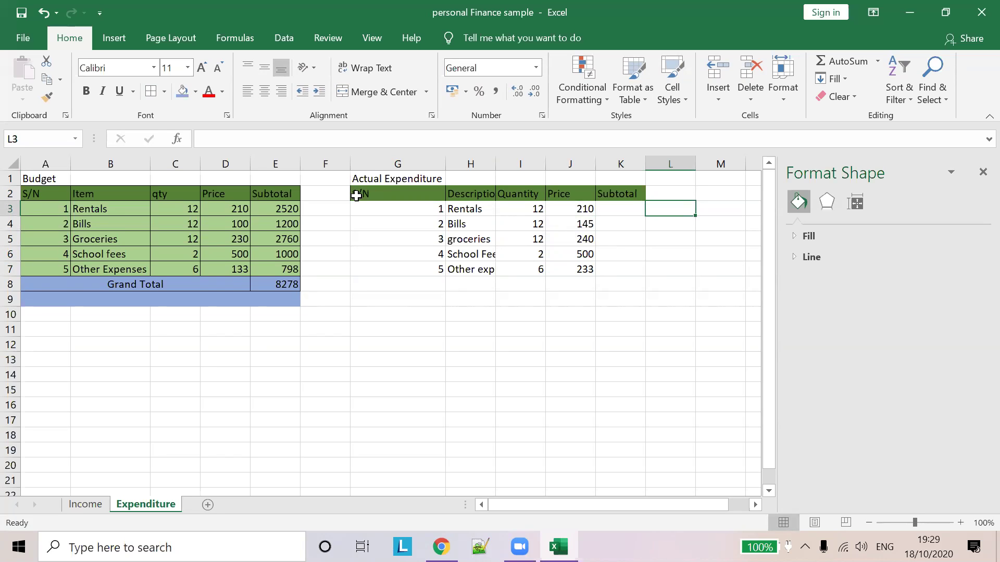
Step: Give item rows G3:K7 a light green fill, undoing an accidental green text colour
drag(382, 206, 615, 270)
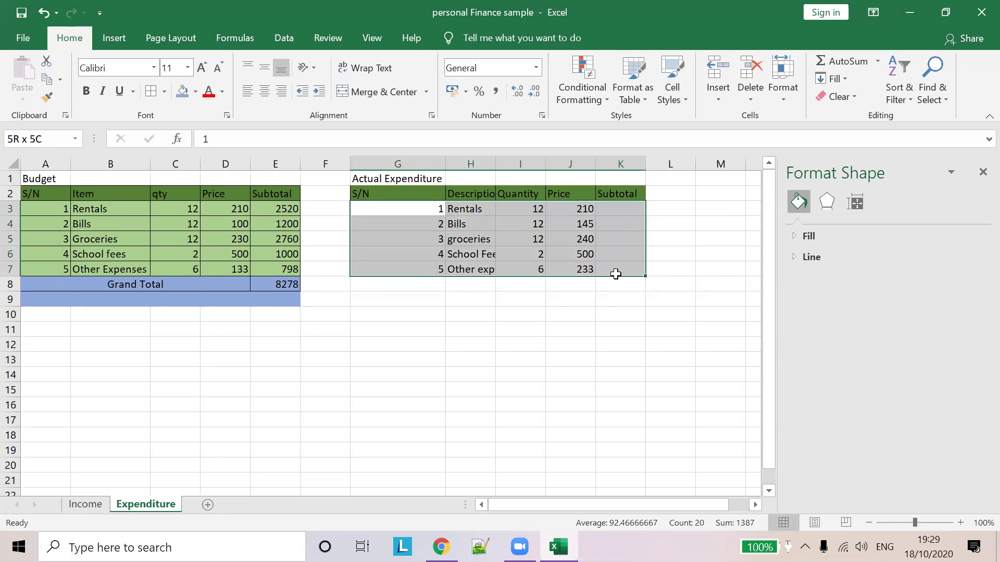
click(221, 92)
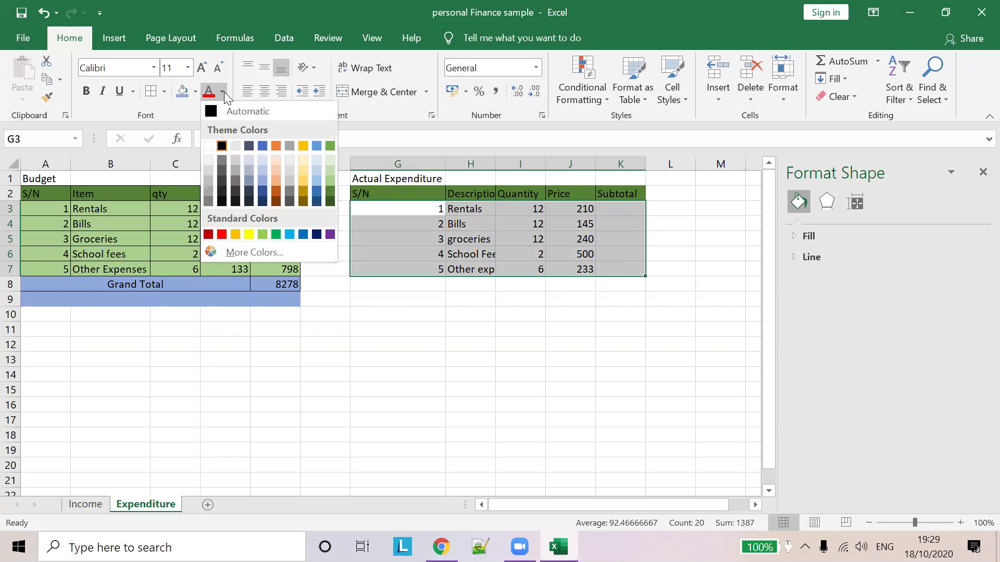
click(329, 182)
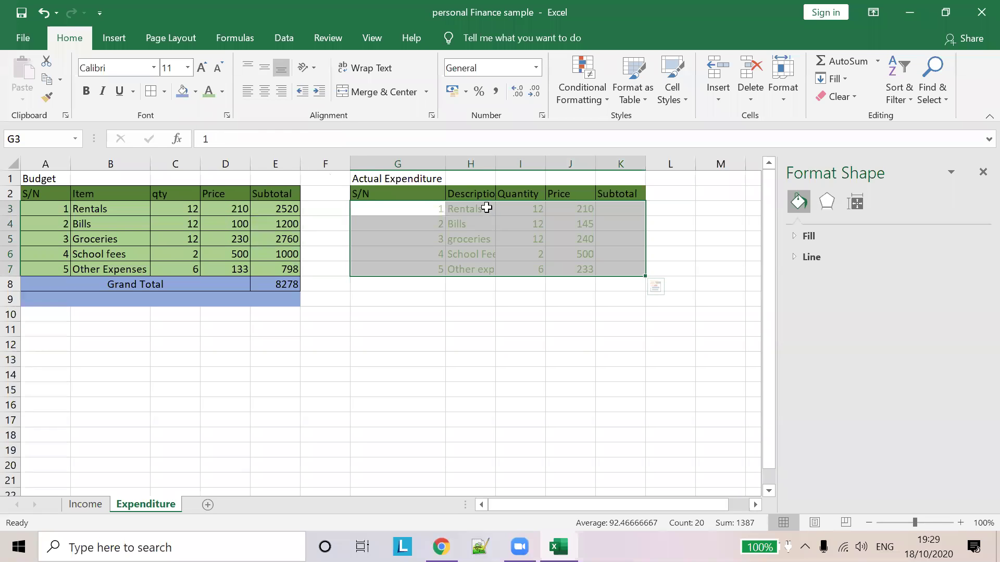
key(ctrl+z)
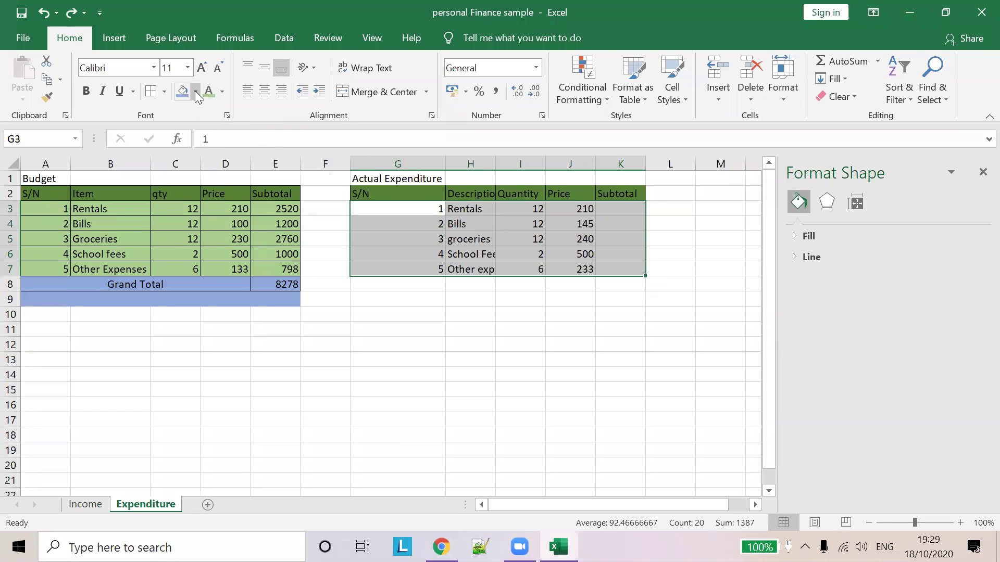
click(196, 93)
click(303, 162)
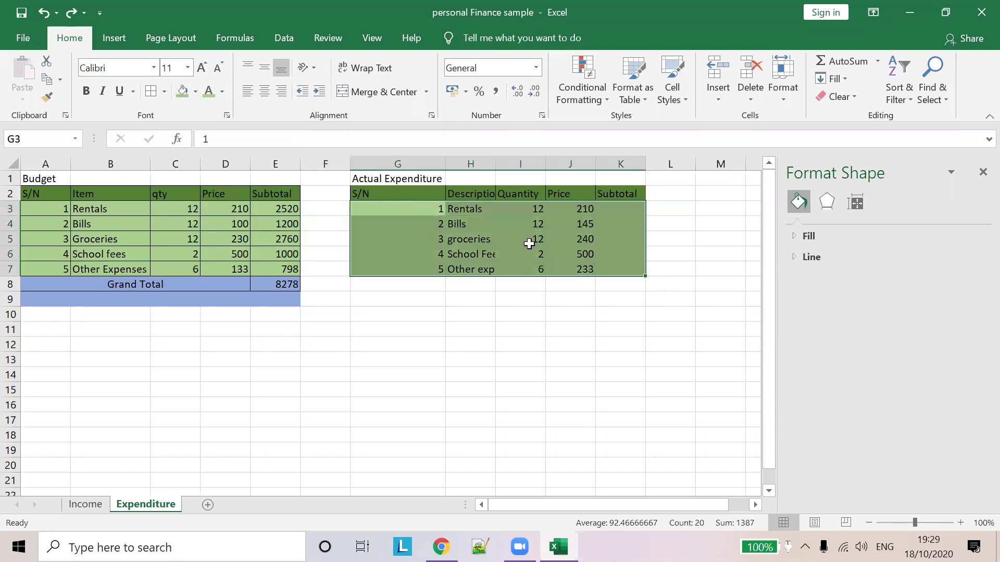
click(620, 238)
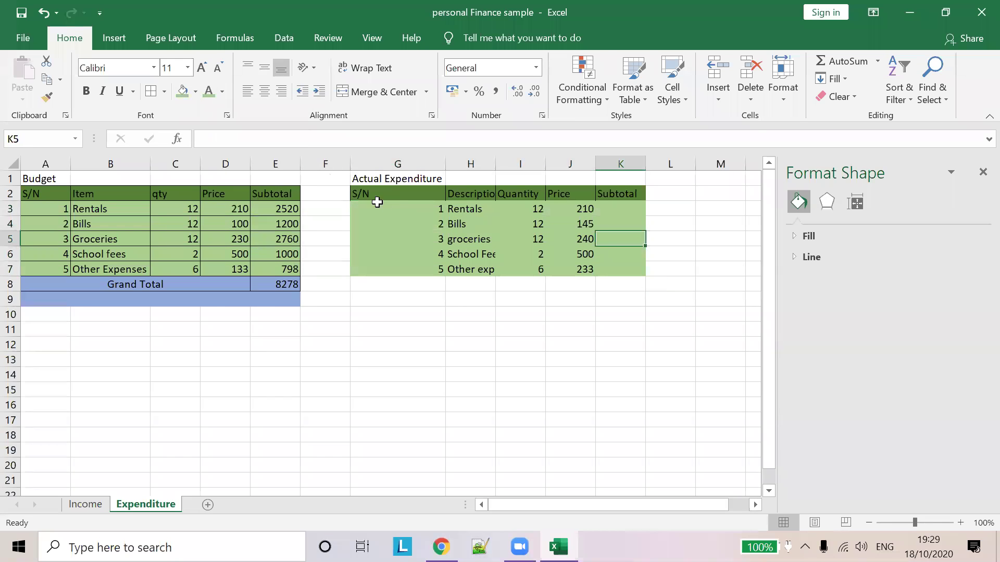
Step: Apply All Borders to the Actual Expenditure table from G2 to K9
click(380, 196)
drag(380, 197, 622, 306)
drag(539, 269, 442, 225)
drag(381, 196, 622, 299)
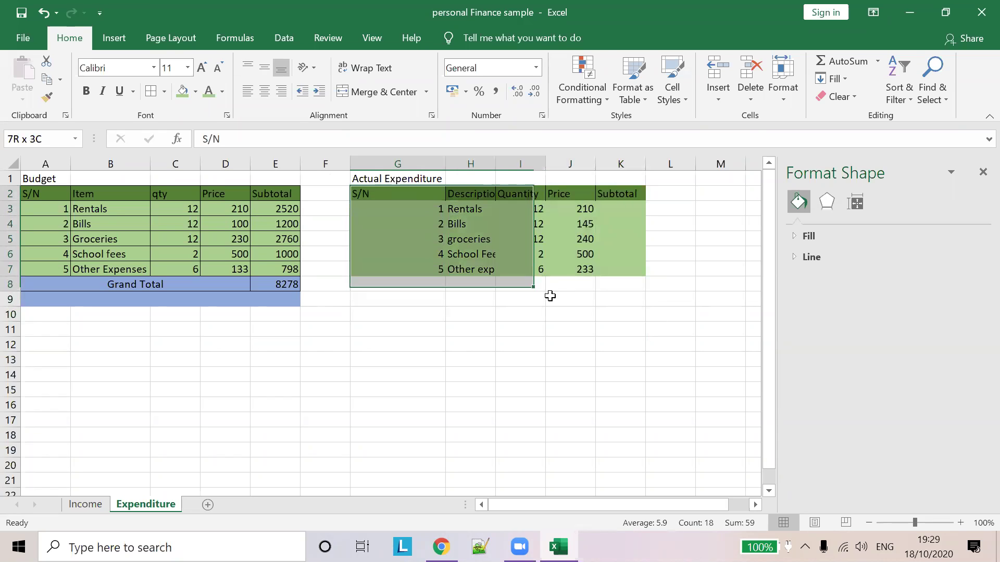
click(151, 91)
click(604, 241)
click(618, 210)
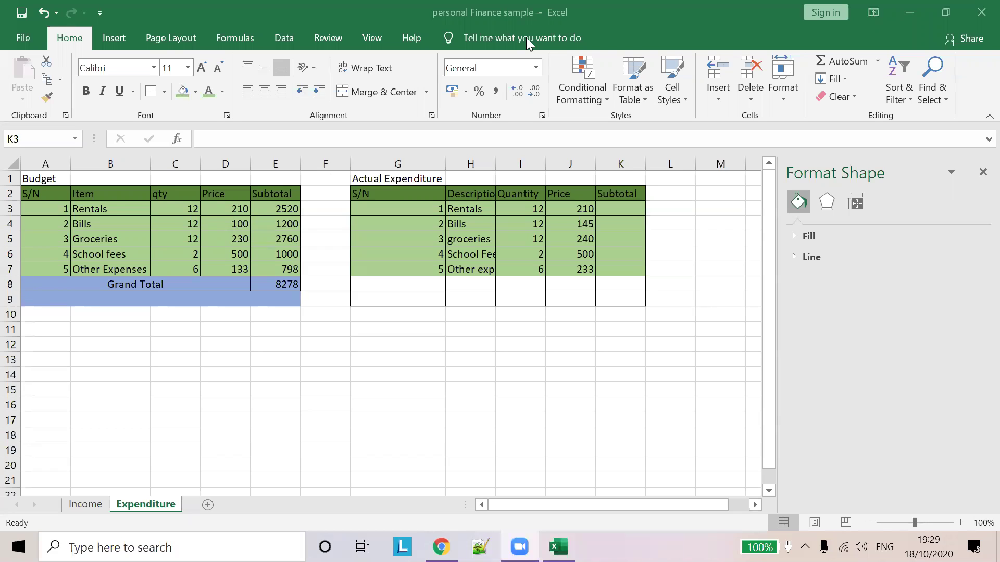
click(166, 11)
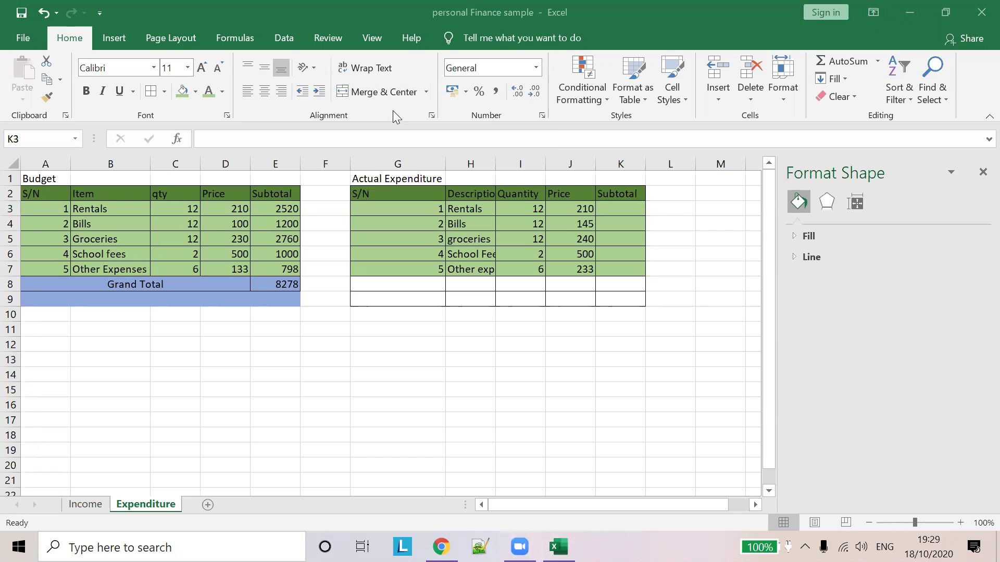
Step: Enter =12*210 as the Rentals subtotal in K3 and compare with Budget cell E3
click(476, 140)
text(=)
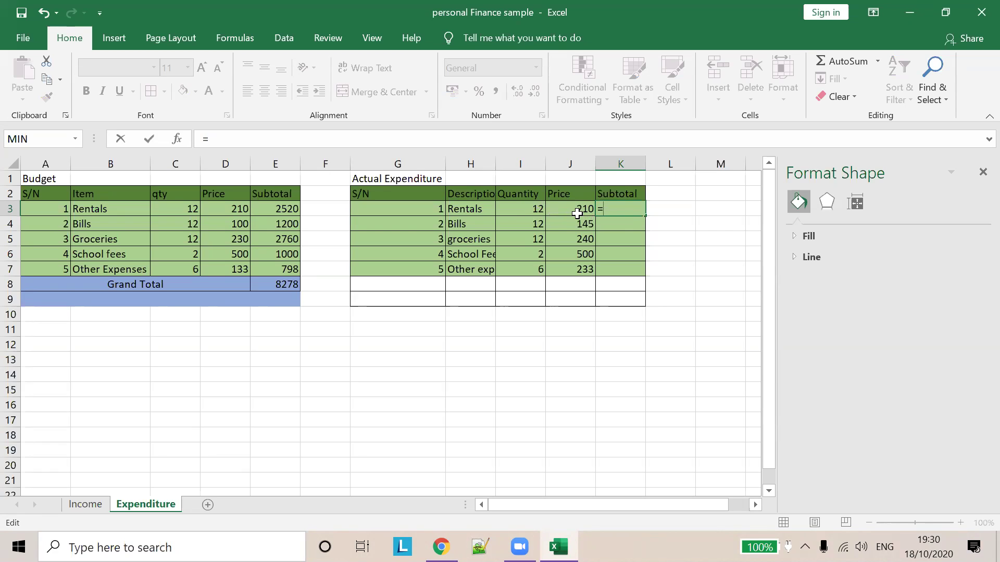
text(12)
text(*210)
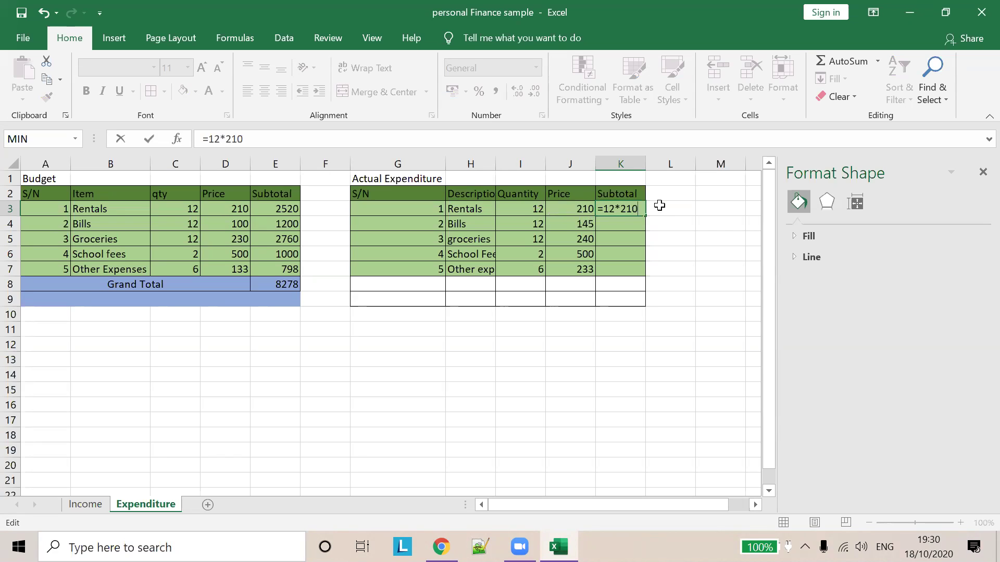
click(661, 206)
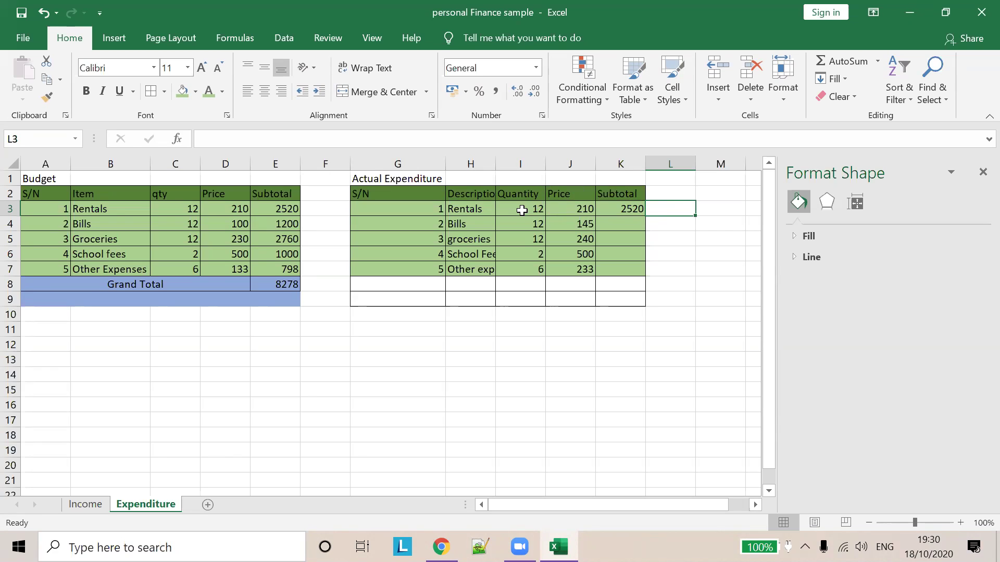
click(621, 209)
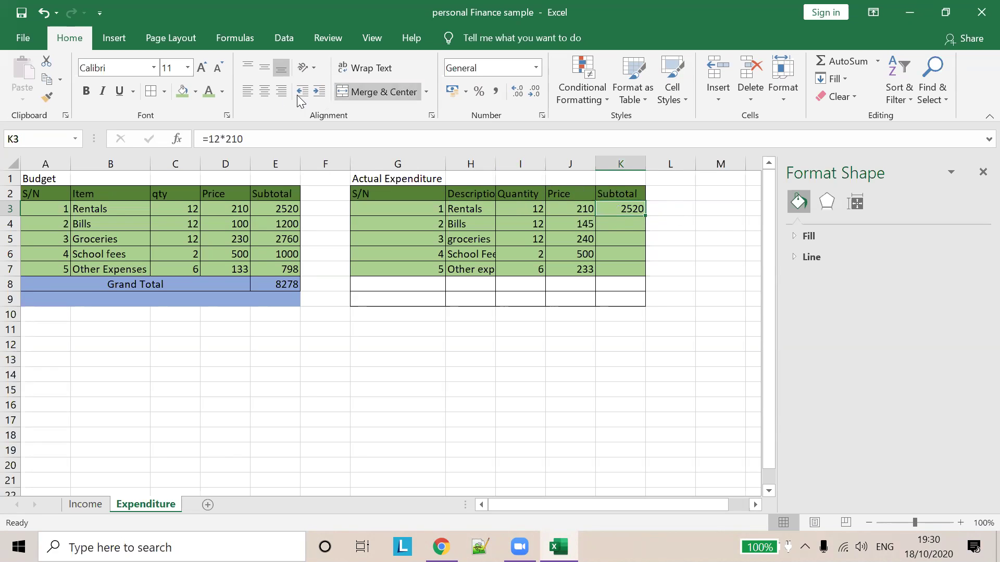
click(272, 208)
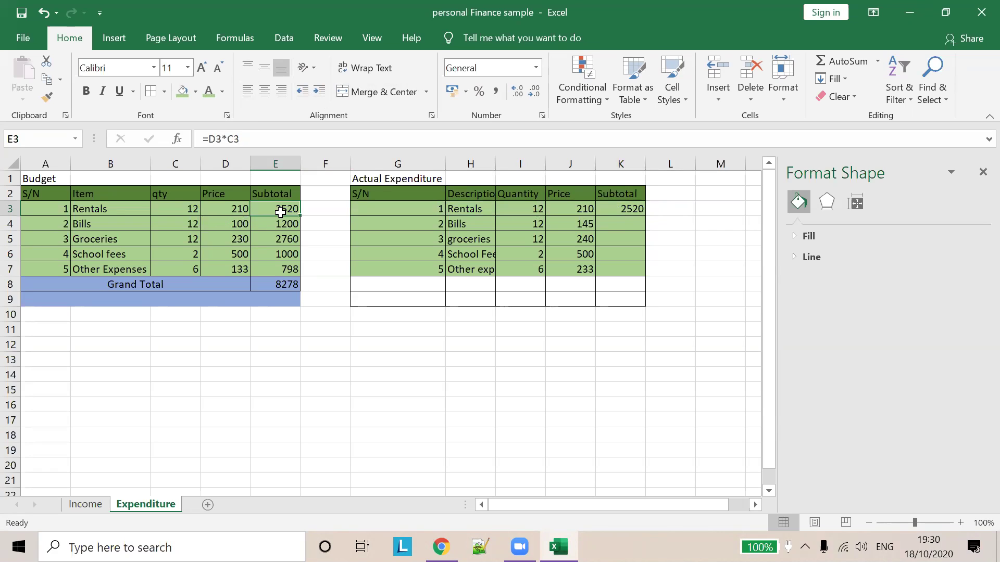
click(620, 210)
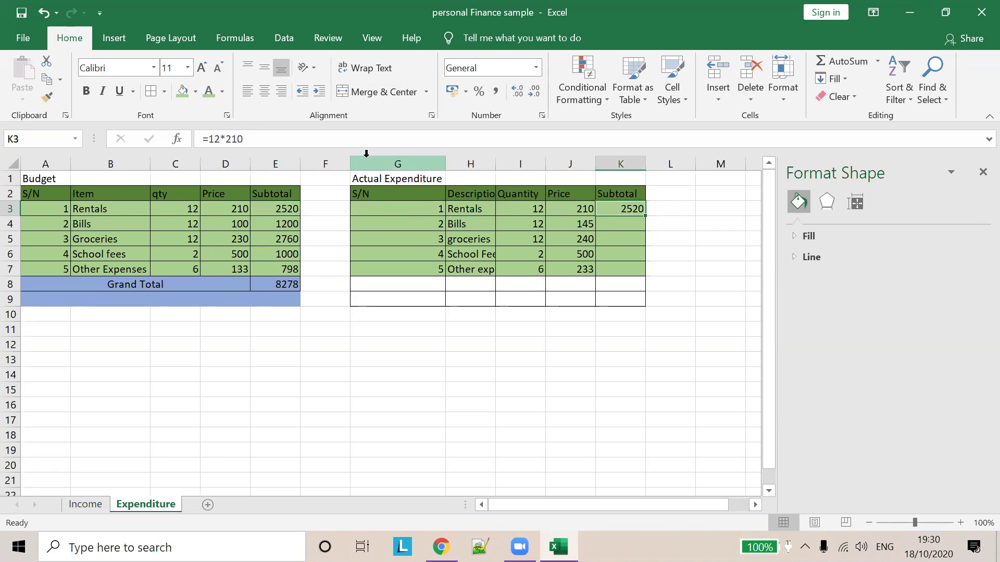
Step: Rewrite the K3 formula as =I3*J3 with cell references, still giving 2520
click(220, 139)
key(BackSpace)
key(BackSpace)
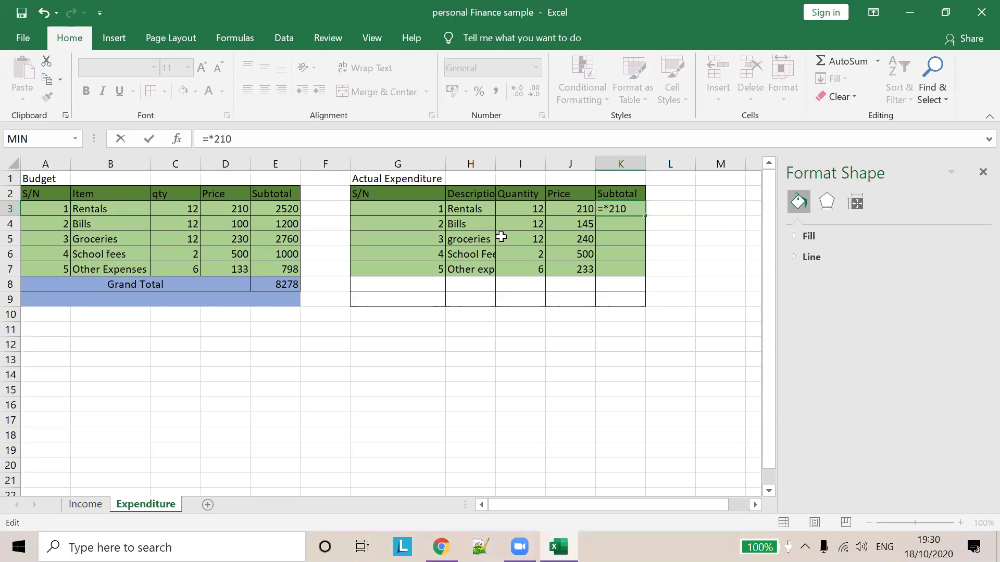
click(532, 209)
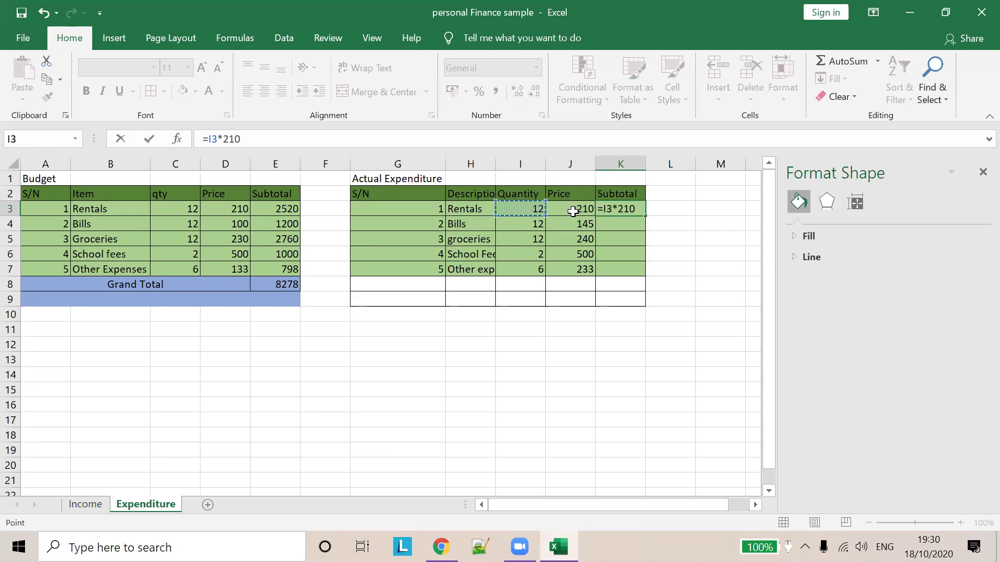
click(645, 213)
key(BackSpace)
key(BackSpace)
key(BackSpace)
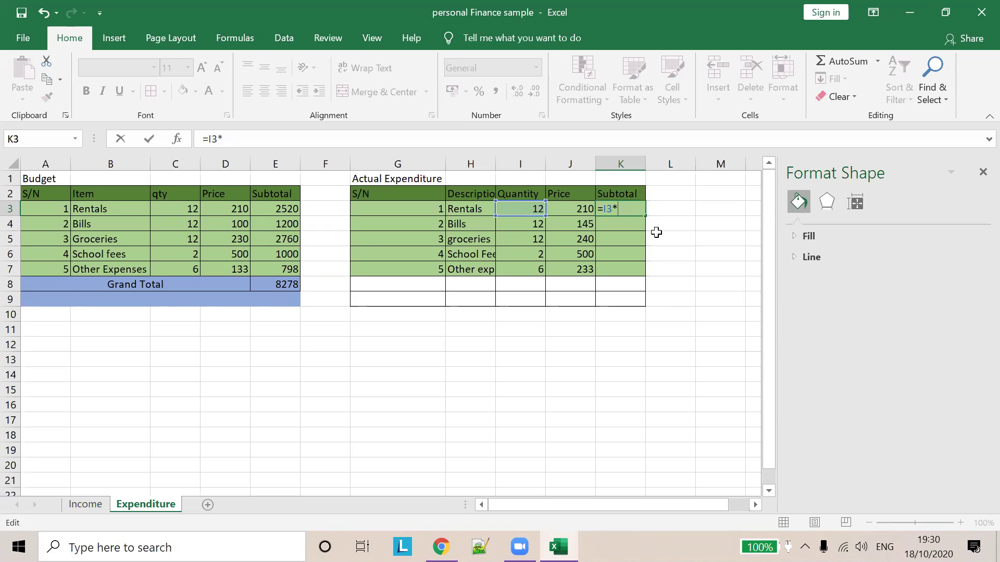
text(J)
text(3)
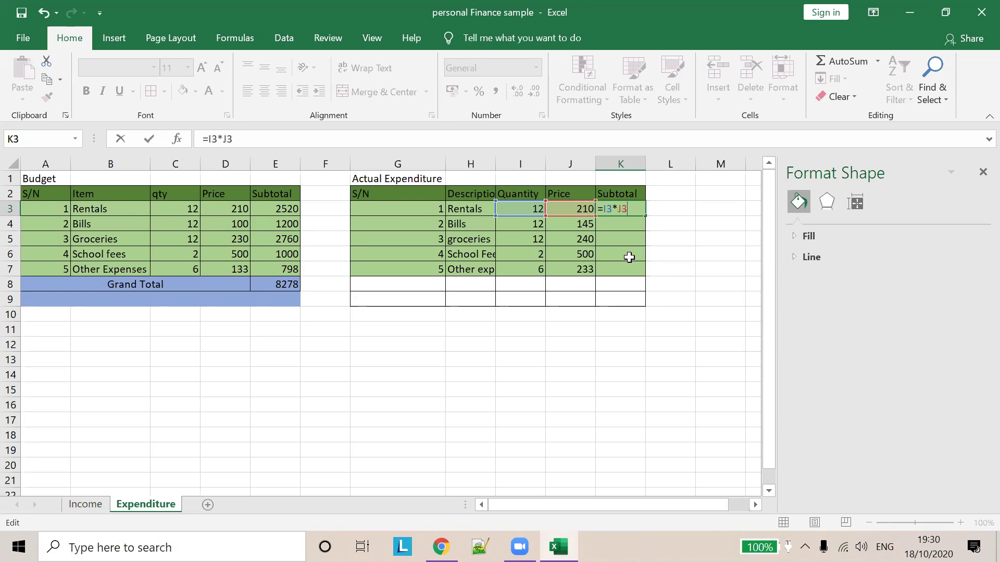
click(662, 211)
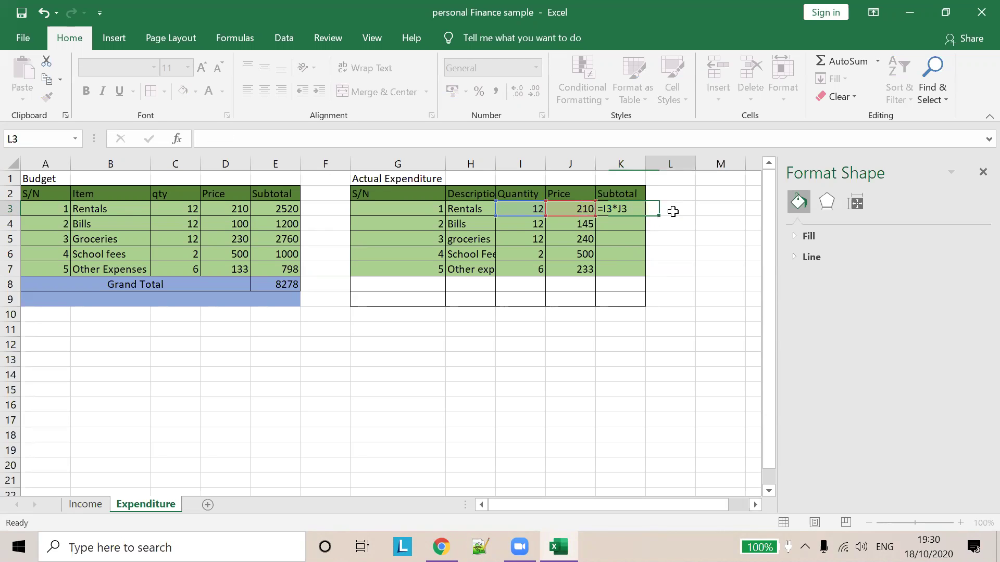
click(626, 216)
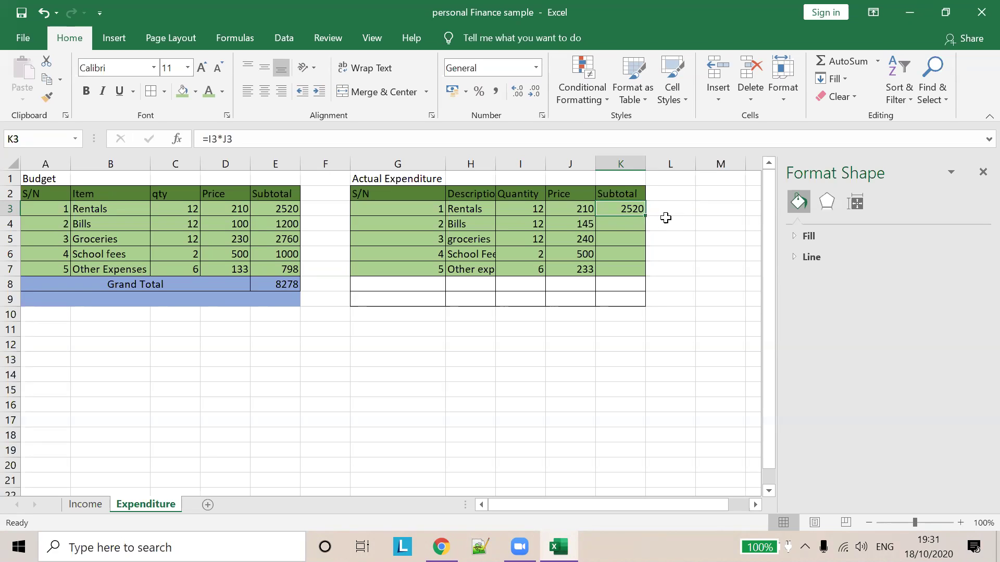
Step: Fill the subtotal formula down K3:K7 (2520 to 1398) and autofit the Description column
drag(646, 219, 646, 276)
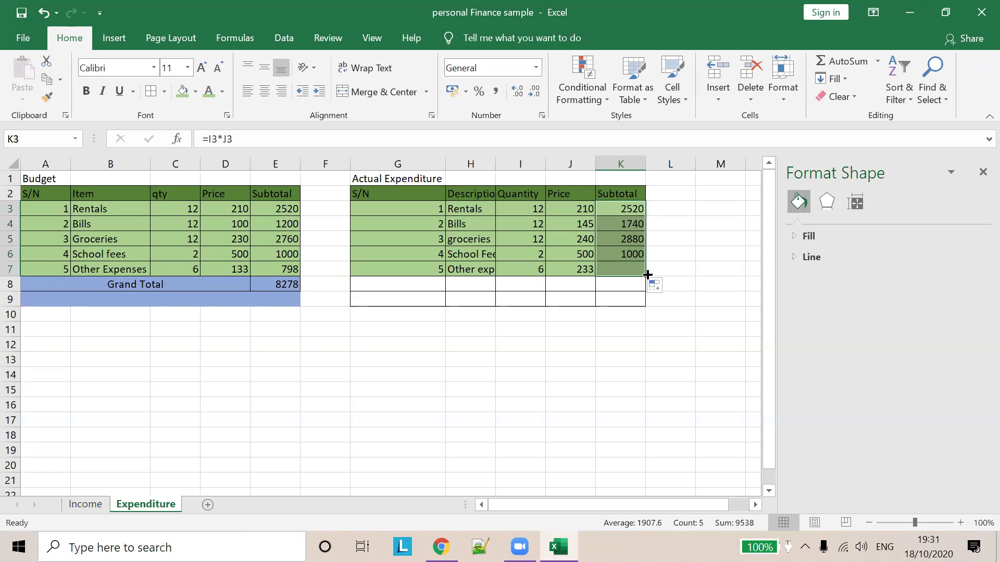
click(535, 223)
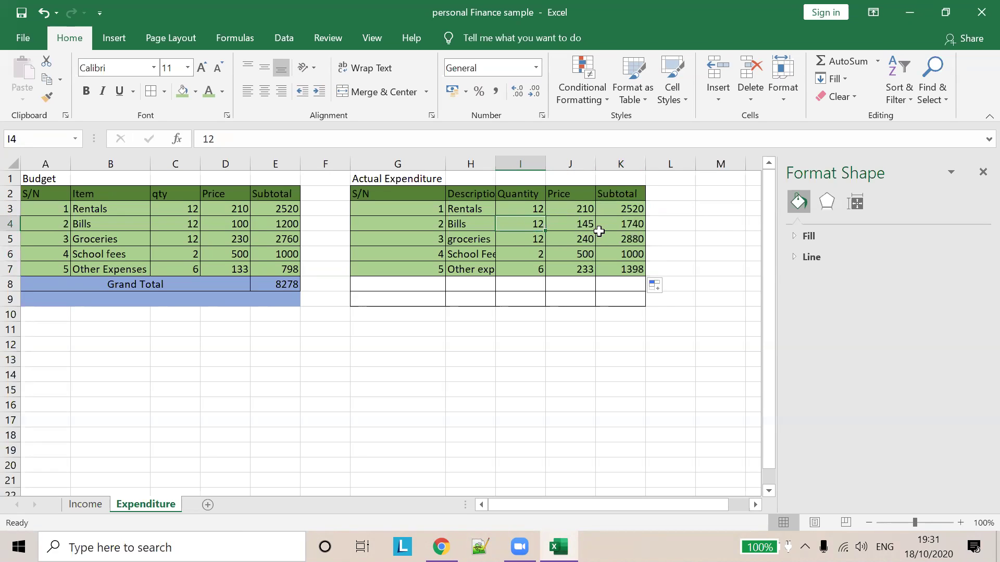
click(622, 224)
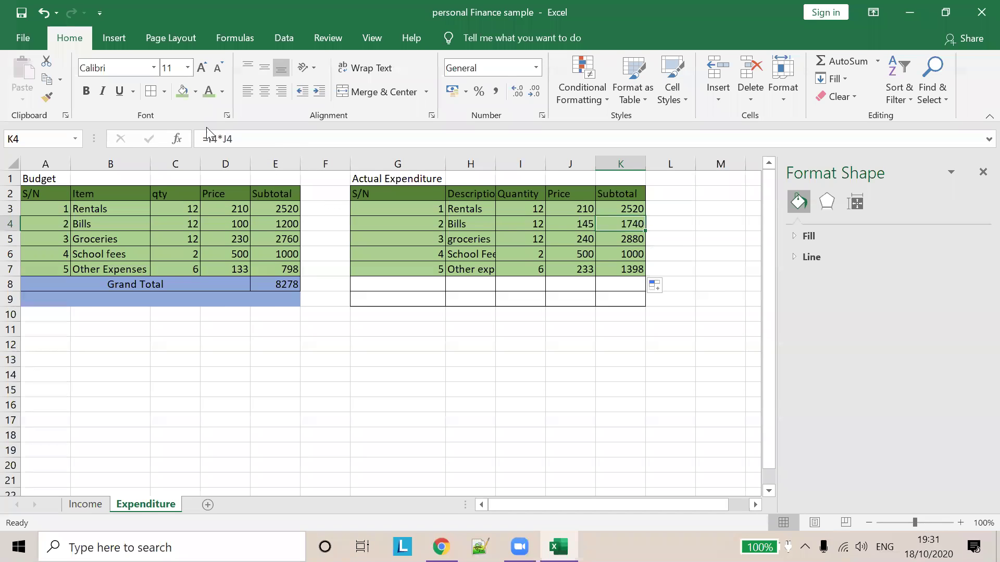
click(540, 240)
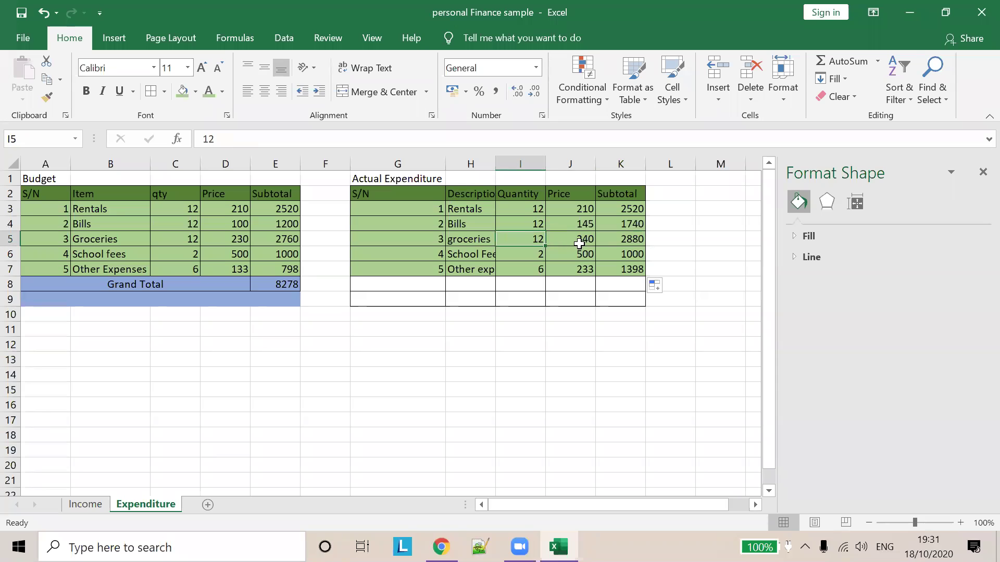
double_click(495, 163)
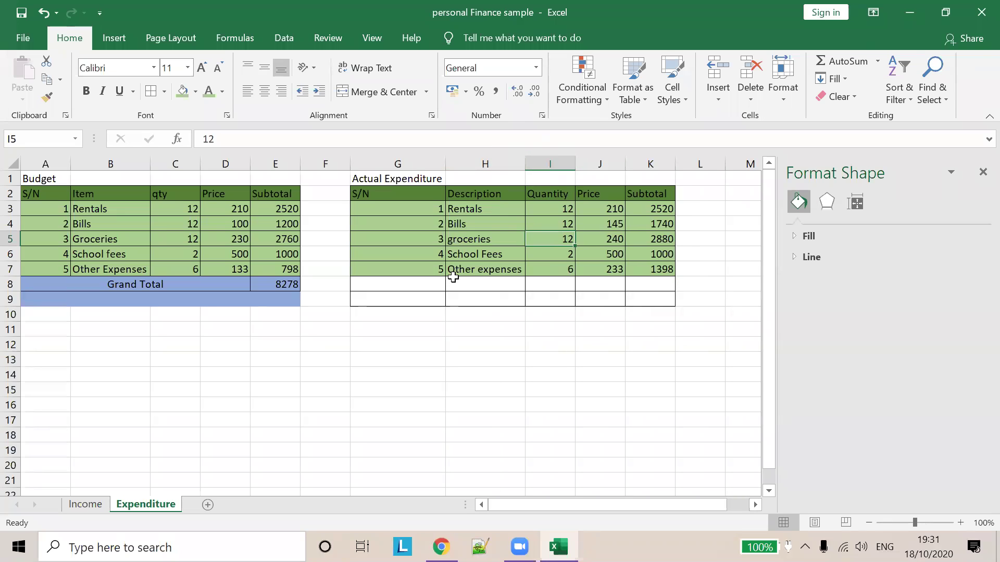
mouse_move(417, 285)
mouse_down()
mouse_move(598, 283)
mouse_move(651, 297)
mouse_up()
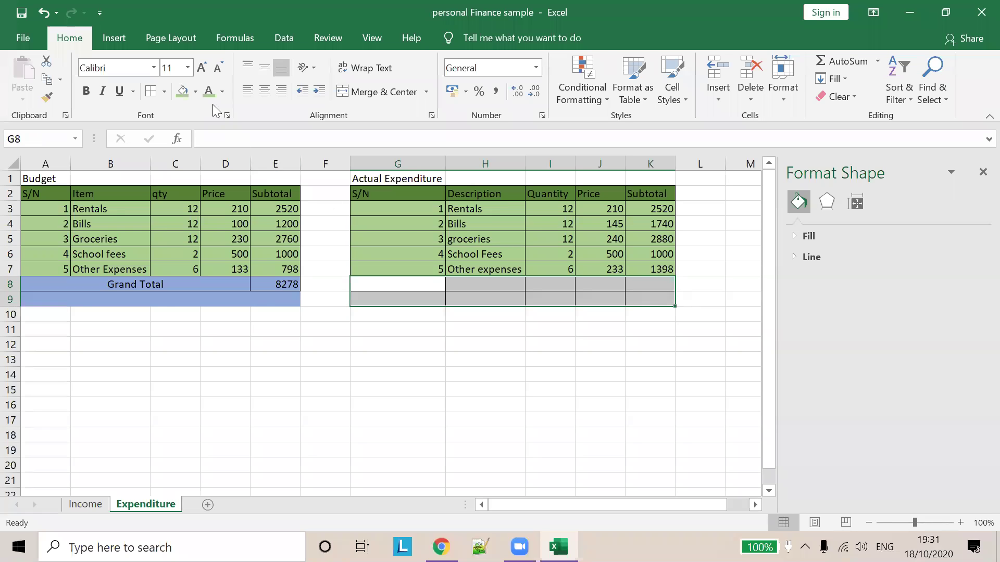
Step: Fill G8:K9 blue and type 'Grand Total' into the merged, centred G8:J8 cell
click(194, 92)
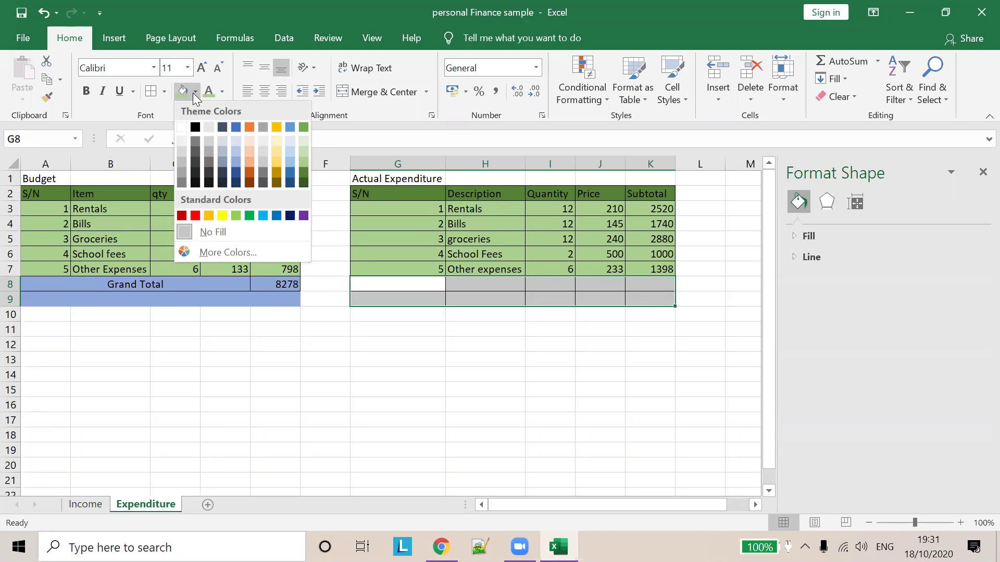
click(235, 162)
drag(413, 284, 598, 285)
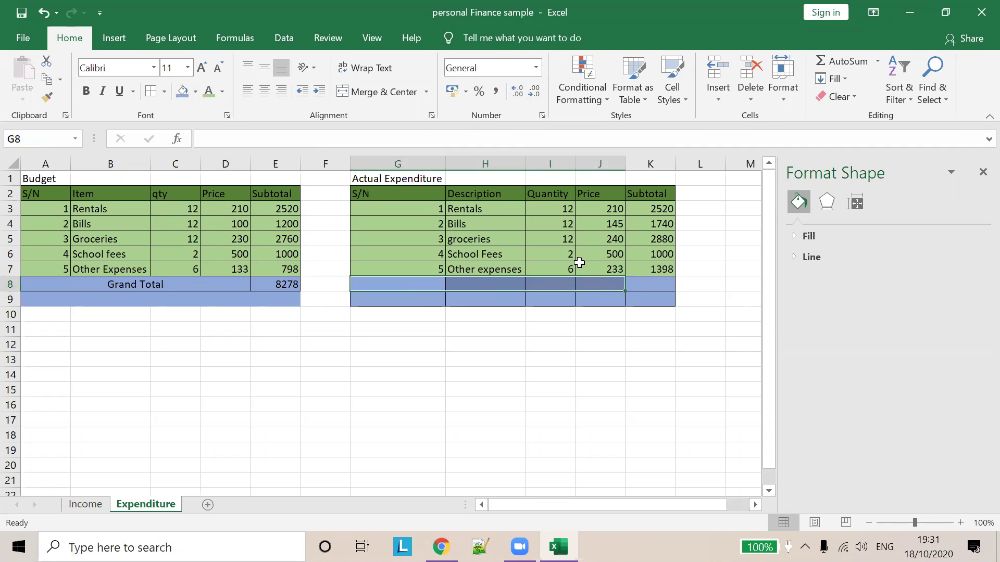
click(379, 93)
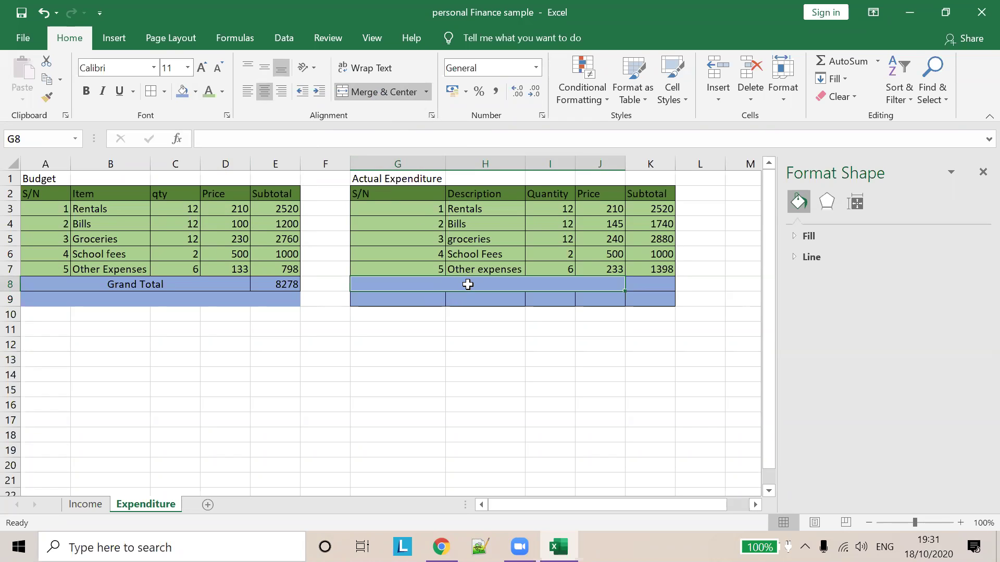
click(508, 299)
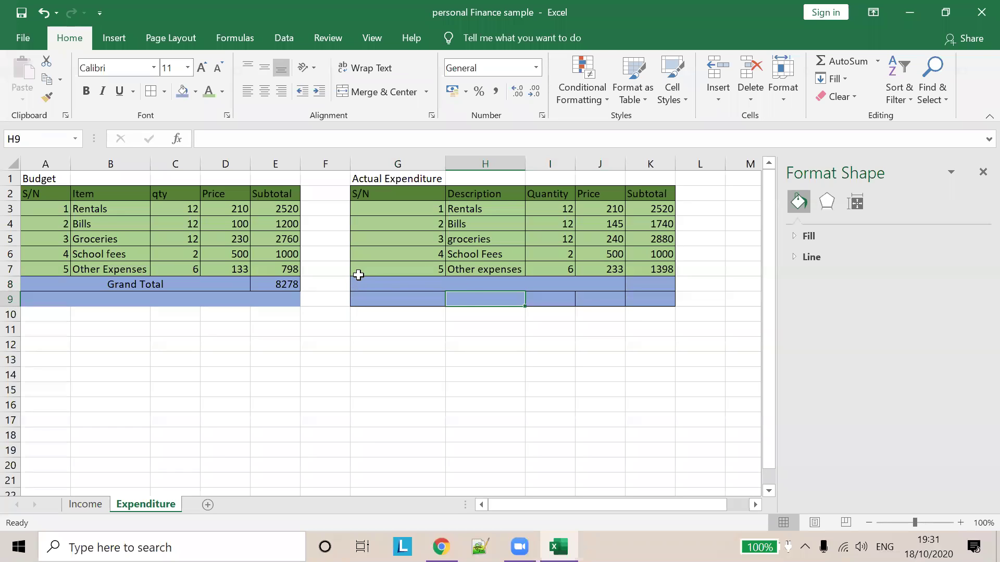
click(453, 283)
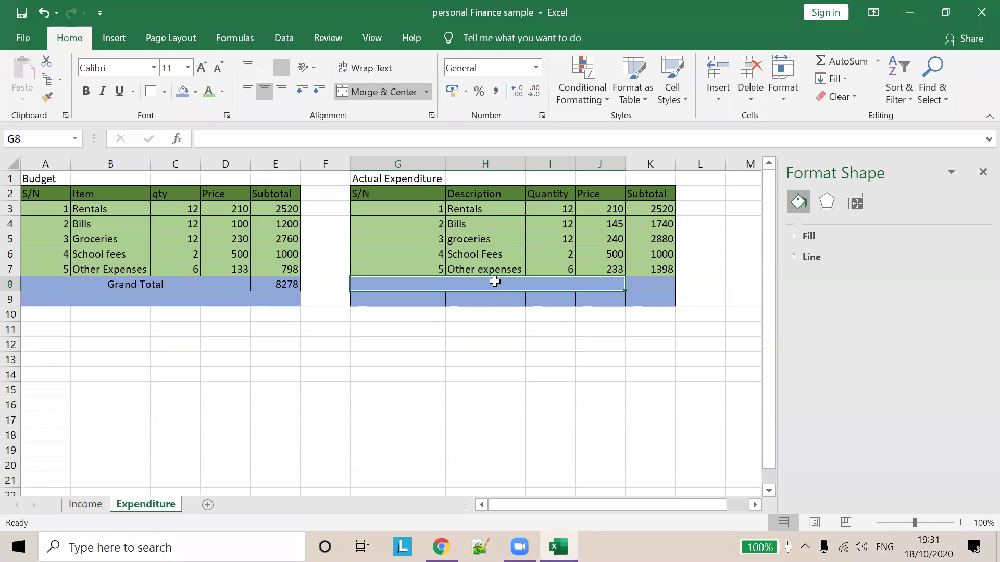
text(Grand)
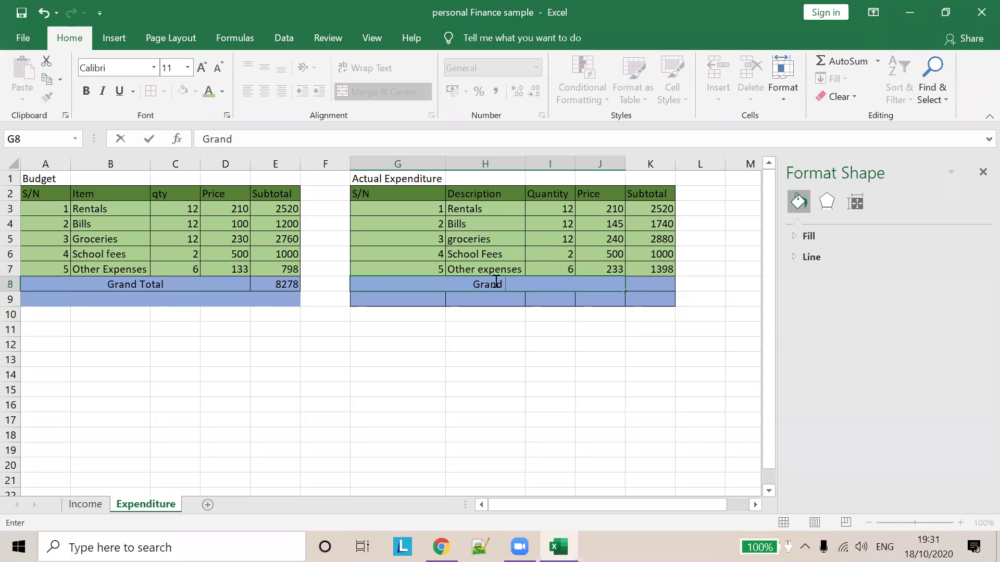
text( Total)
click(650, 279)
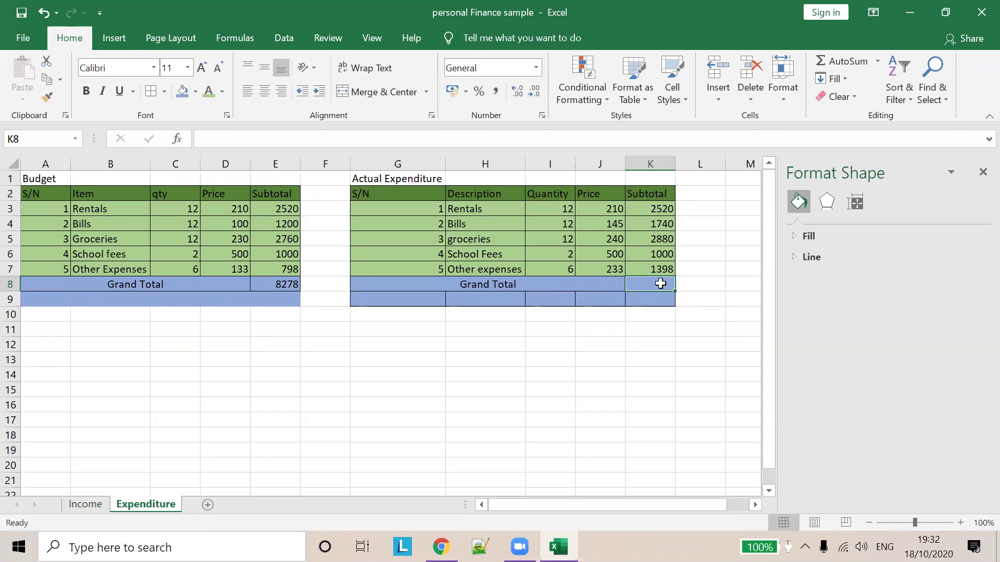
Step: Enter =SUM(K3:K7) in K8 to total the five Actual Expenditure subtotals, giving 9538
click(337, 138)
text(=)
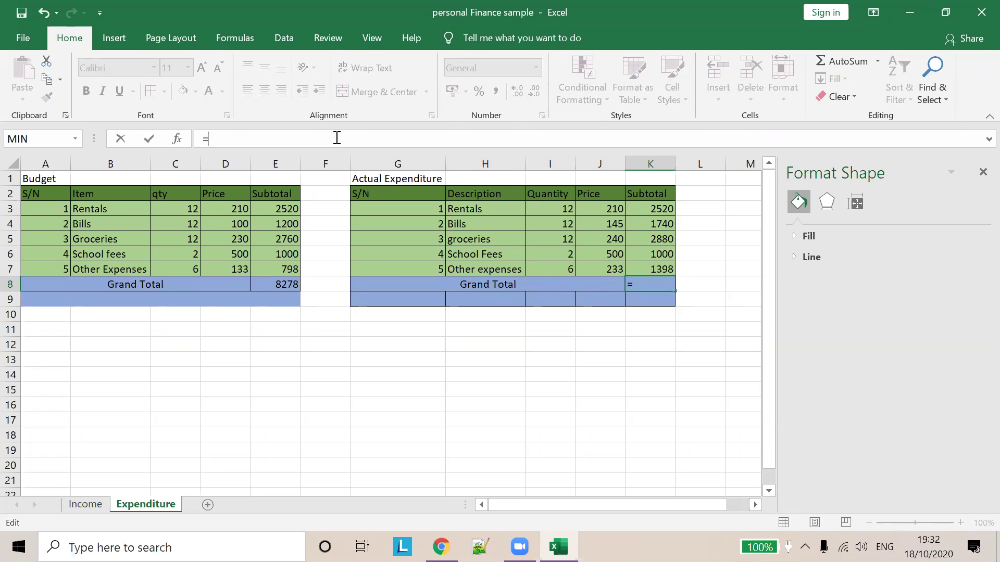
text(())
key(BackSpace)
key(BackSpace)
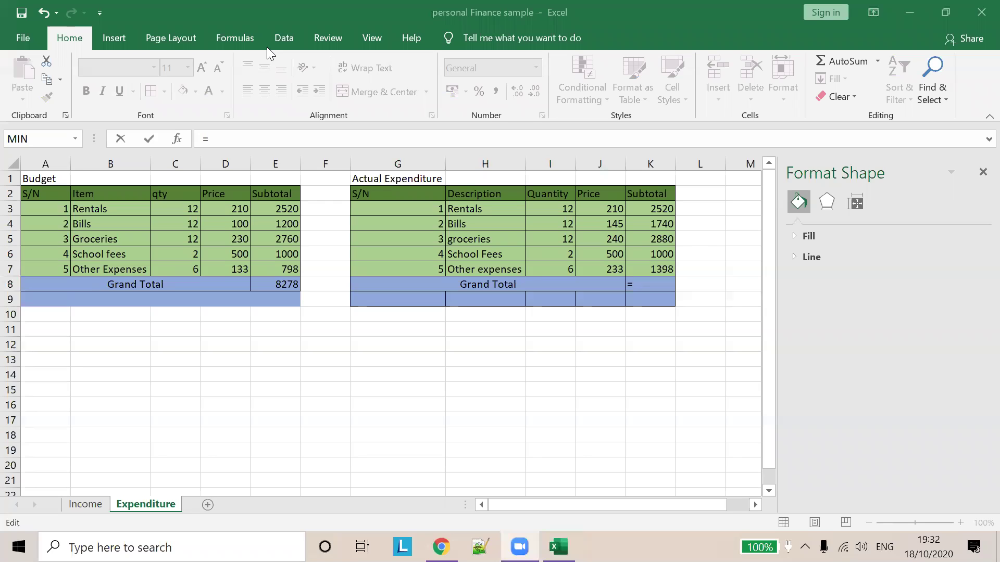
click(250, 138)
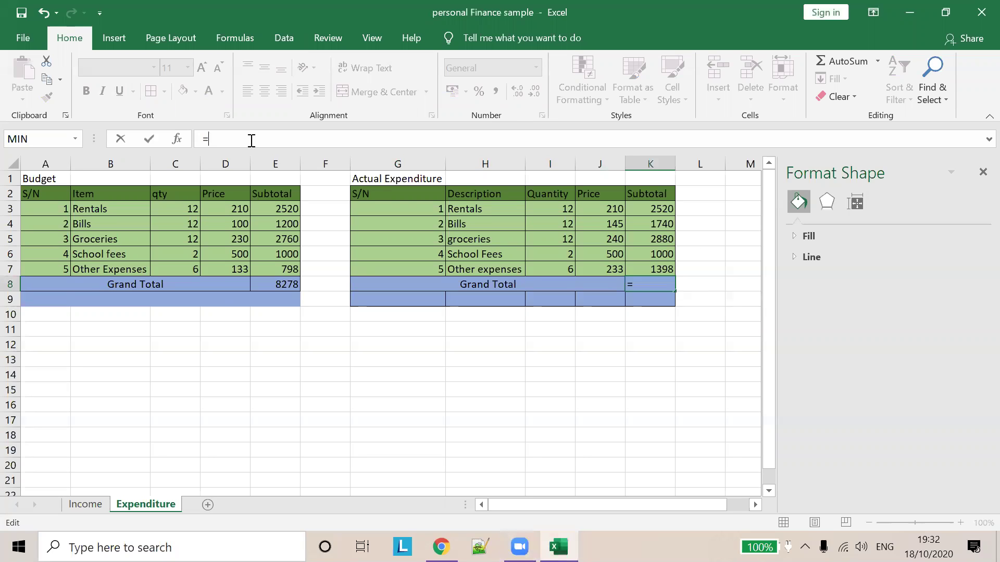
text(SUM)
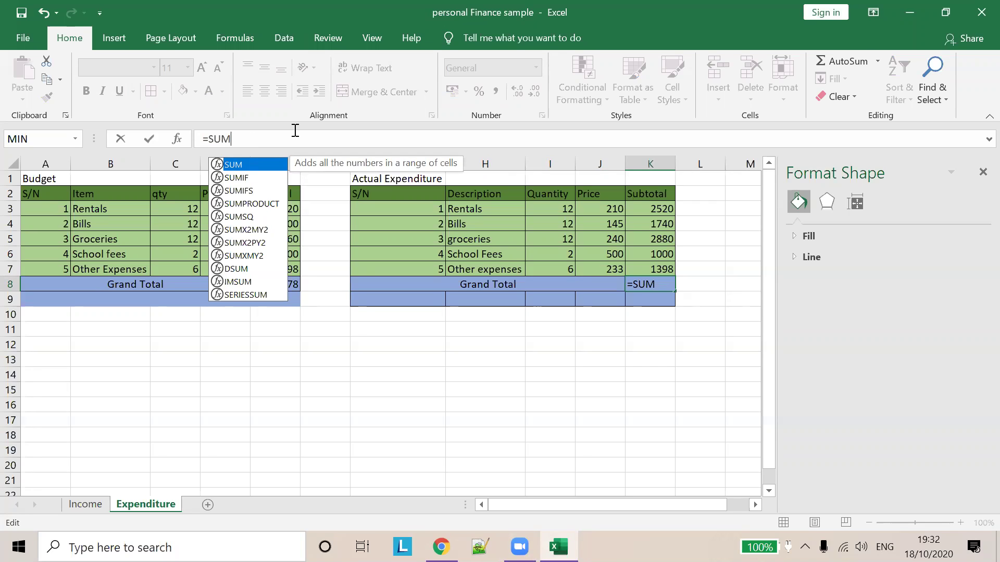
key(Escape)
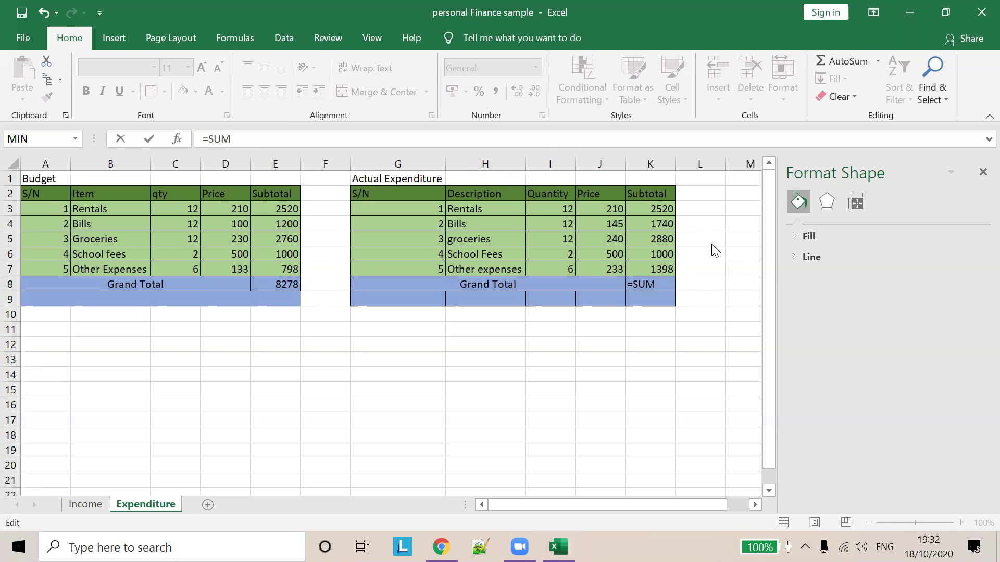
click(382, 137)
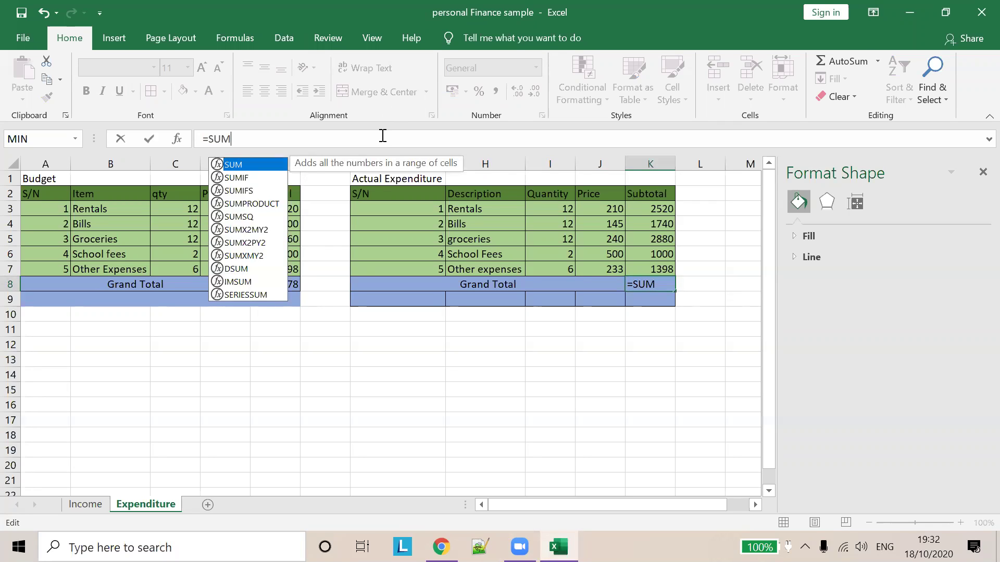
text(()
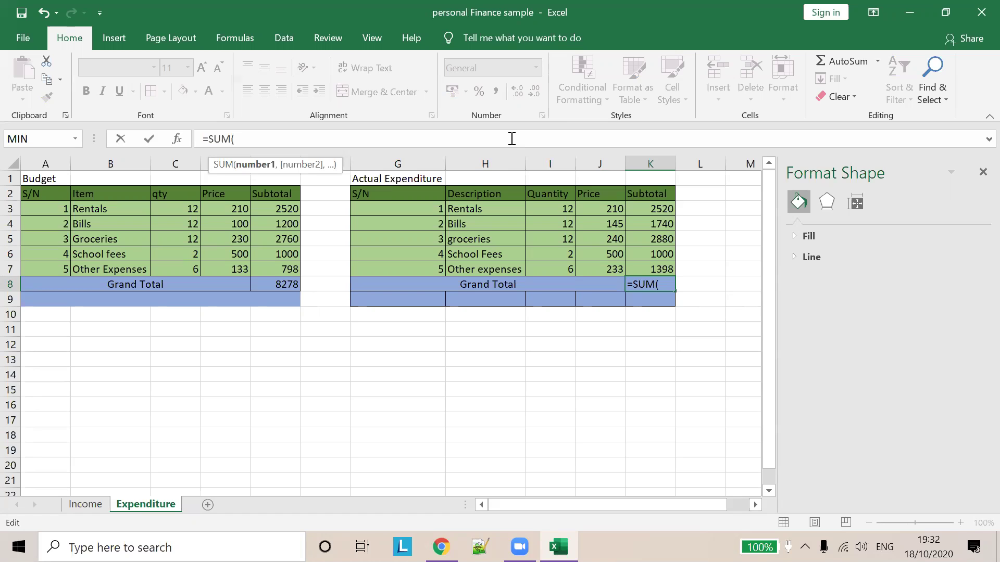
text(K3)
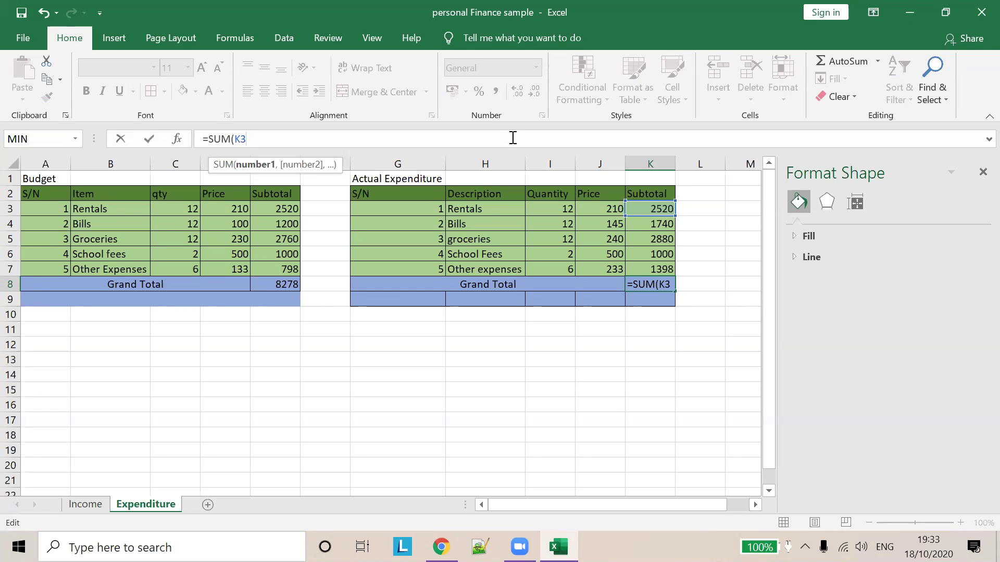
text(:)
text(K7))
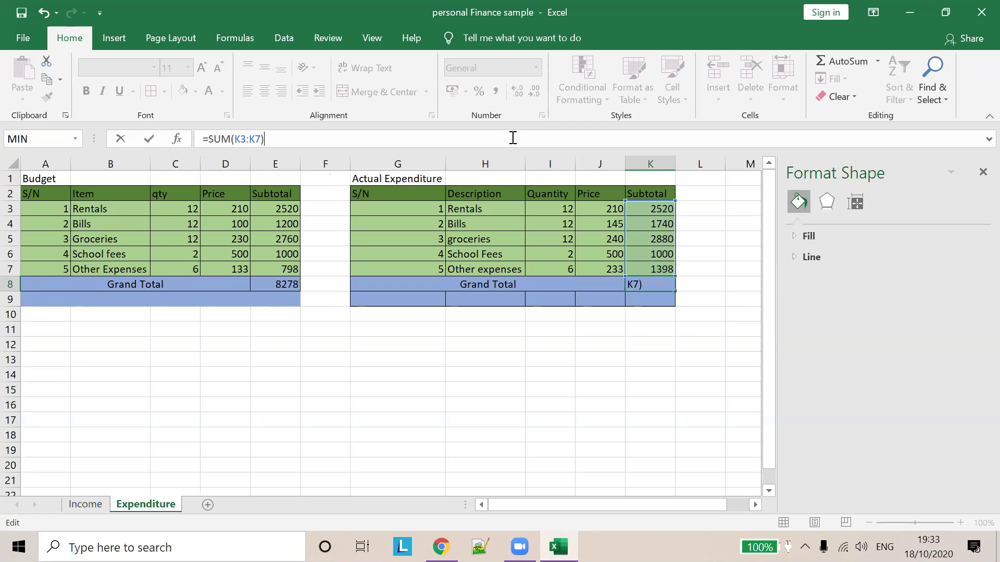
click(727, 251)
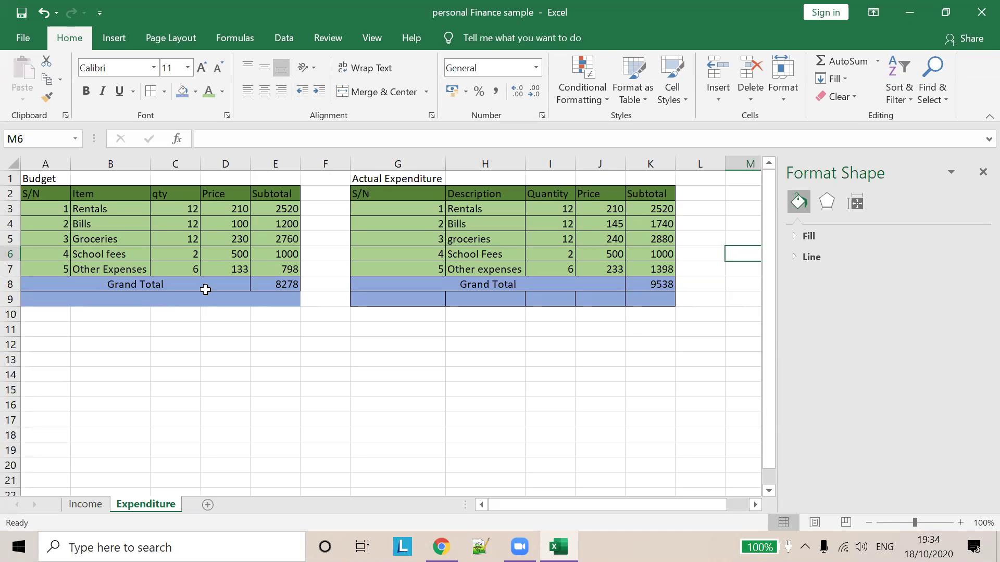
Step: Merge cells B9 through D9 in the Budget table
click(252, 297)
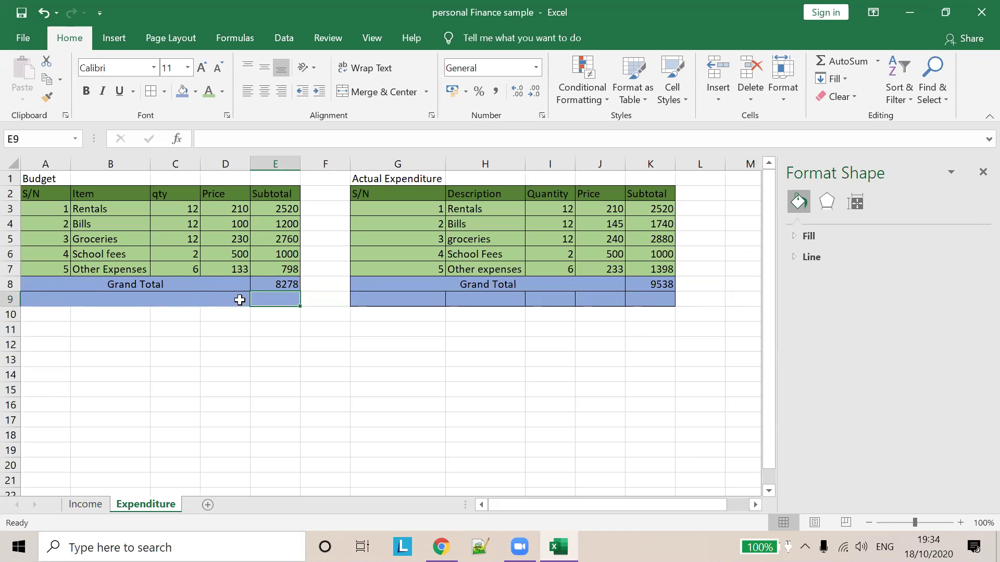
drag(94, 301, 225, 301)
key(alt+h)
key(m)
key(c)
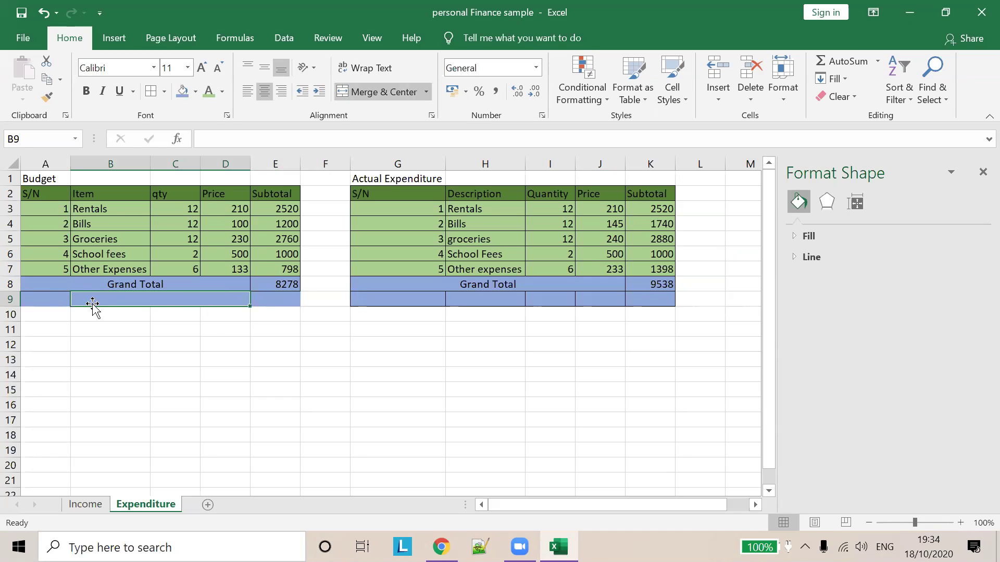
click(207, 337)
Step: Merge A9:D9 and type the label 'Expected Annual Savings'
click(81, 301)
drag(80, 300, 276, 301)
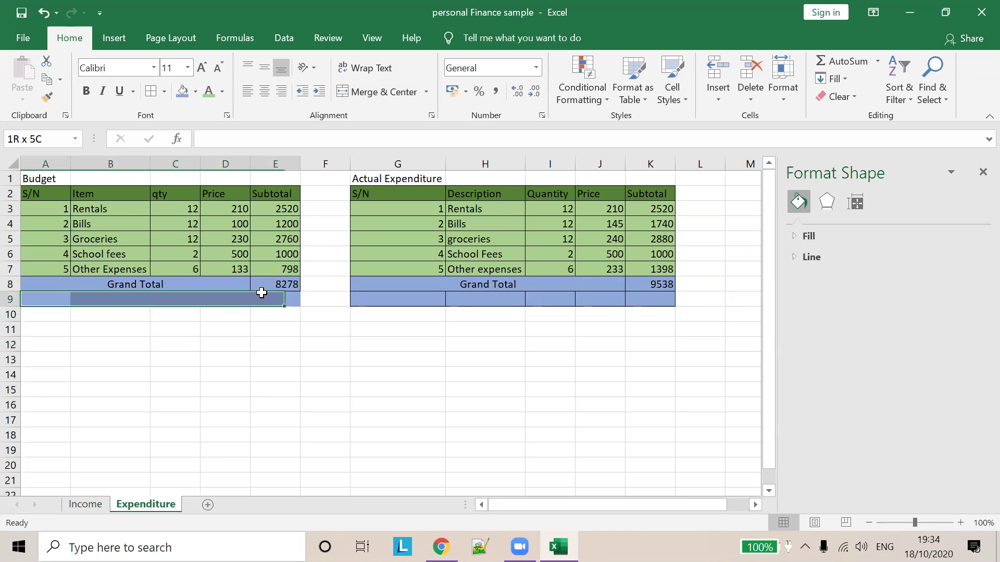
click(224, 343)
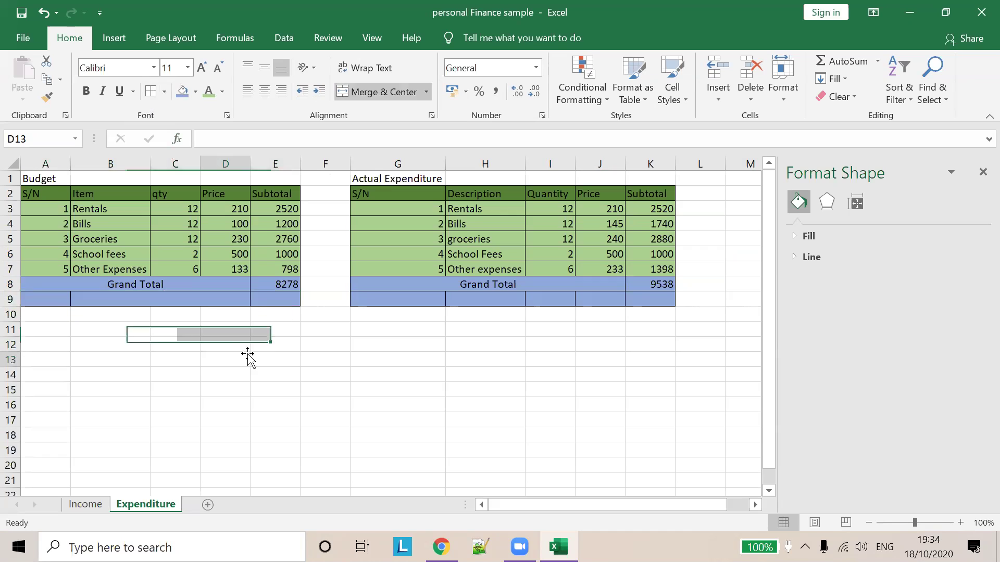
drag(44, 299, 134, 298)
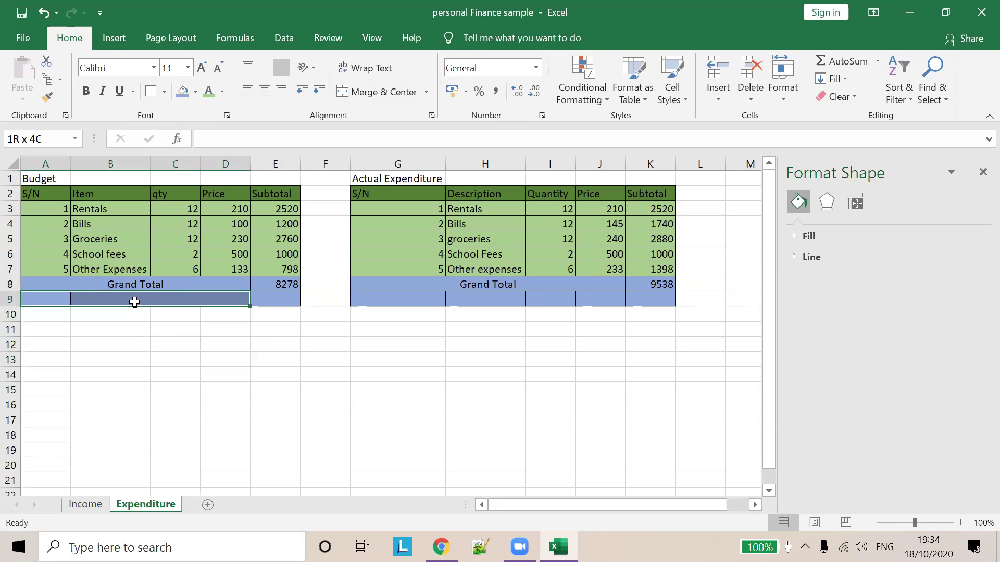
click(251, 318)
drag(62, 299, 229, 301)
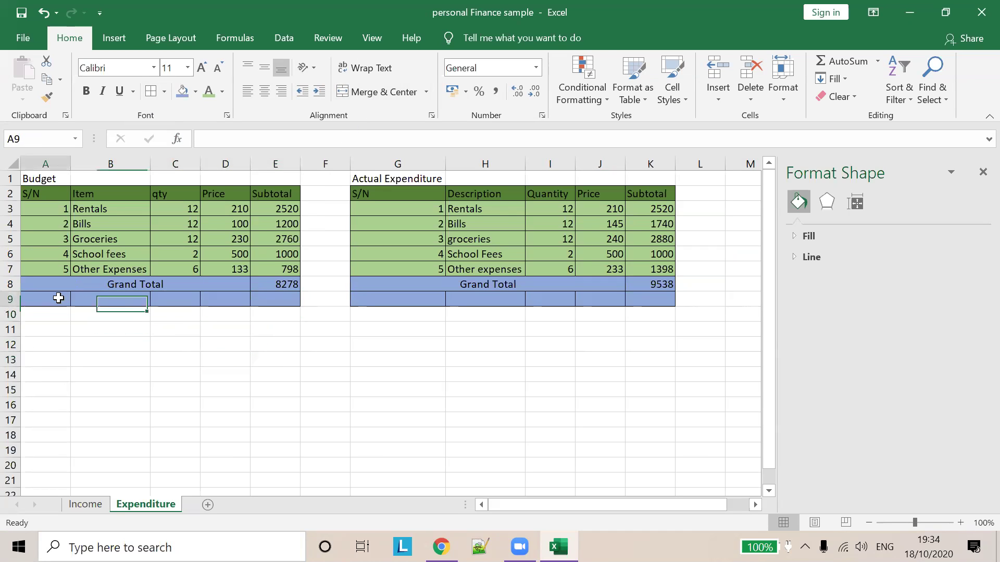
click(369, 92)
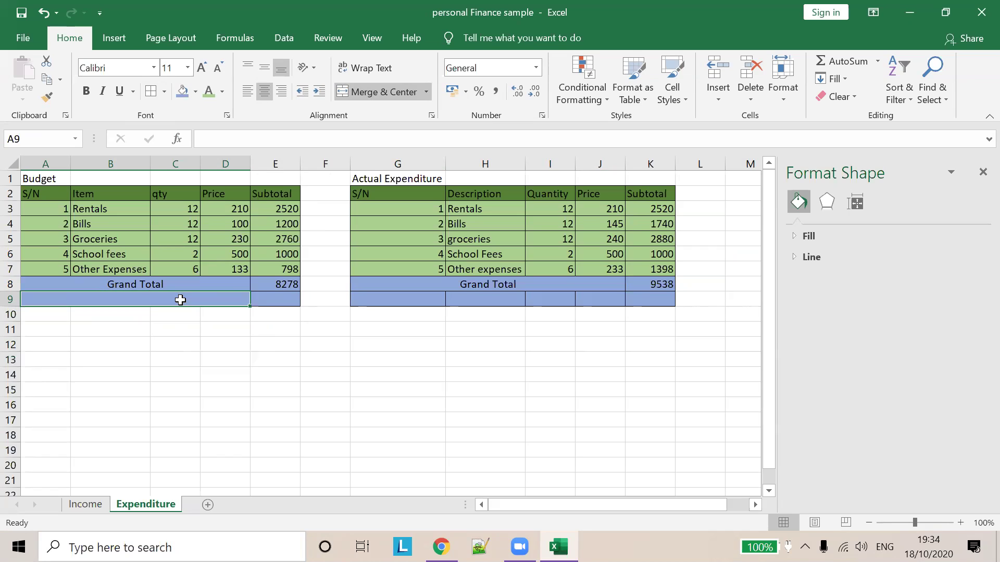
text(Expected Annual Savings)
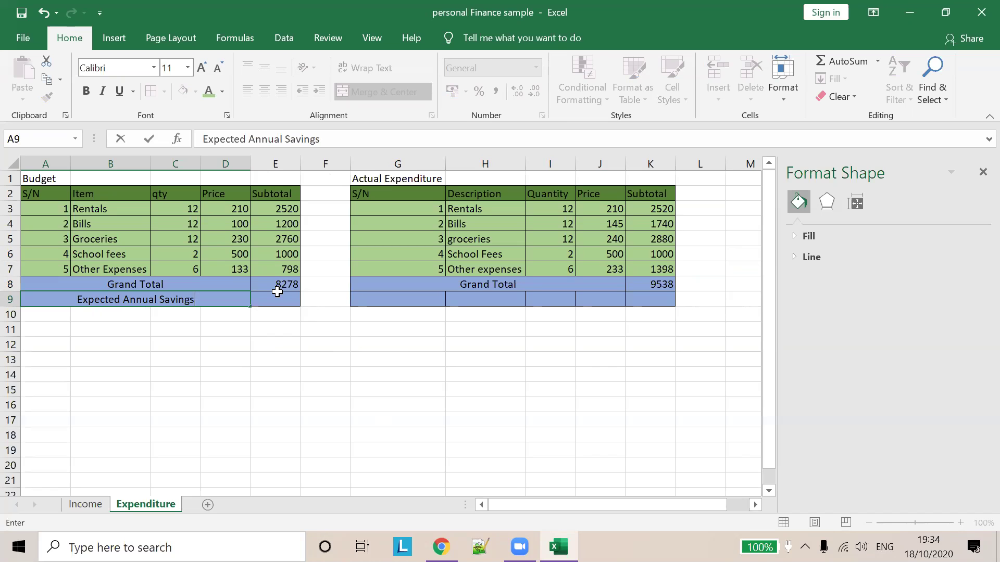
Step: Check the Income sheet's expected annual income in C9, then select E9 on Expenditure
click(85, 506)
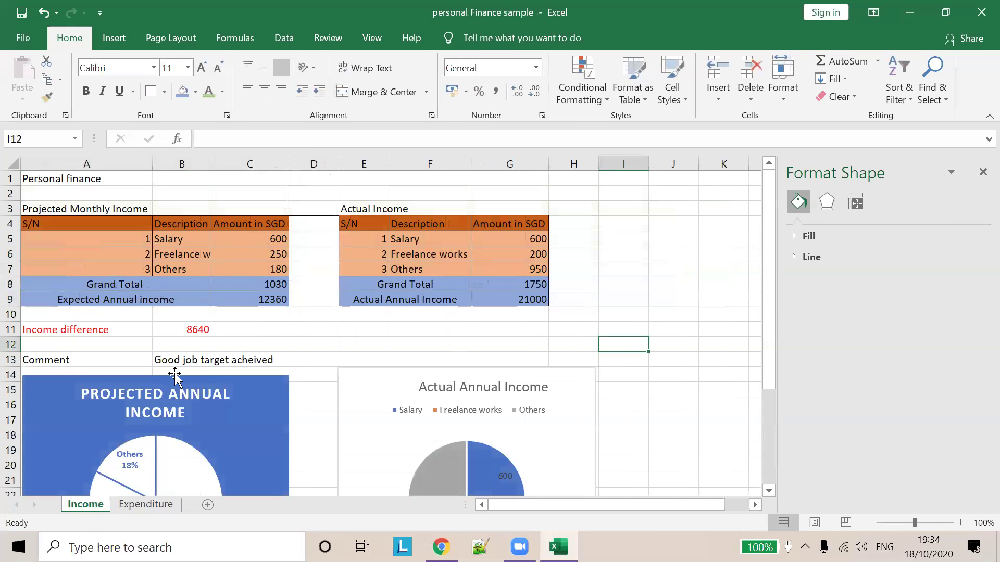
click(275, 305)
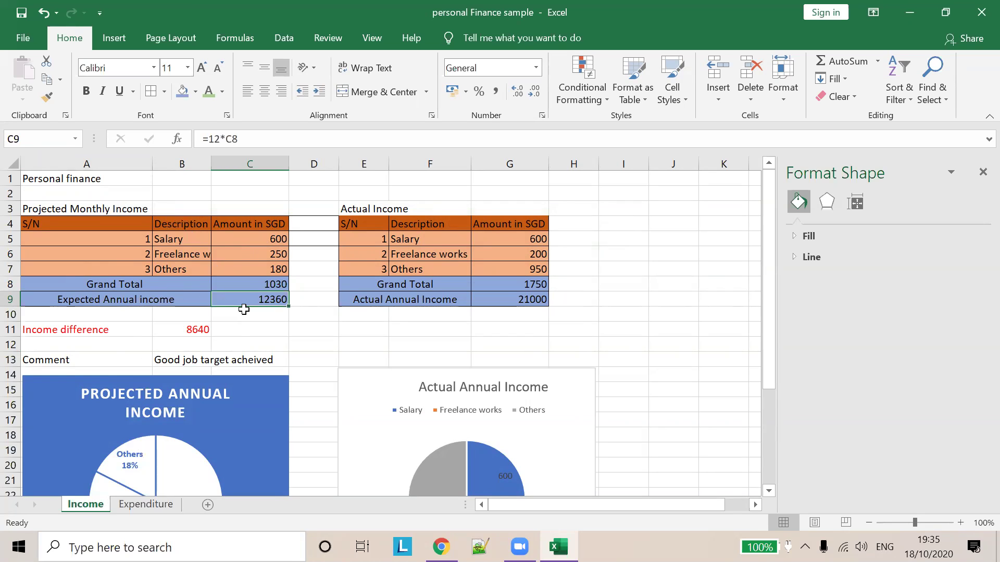
click(148, 505)
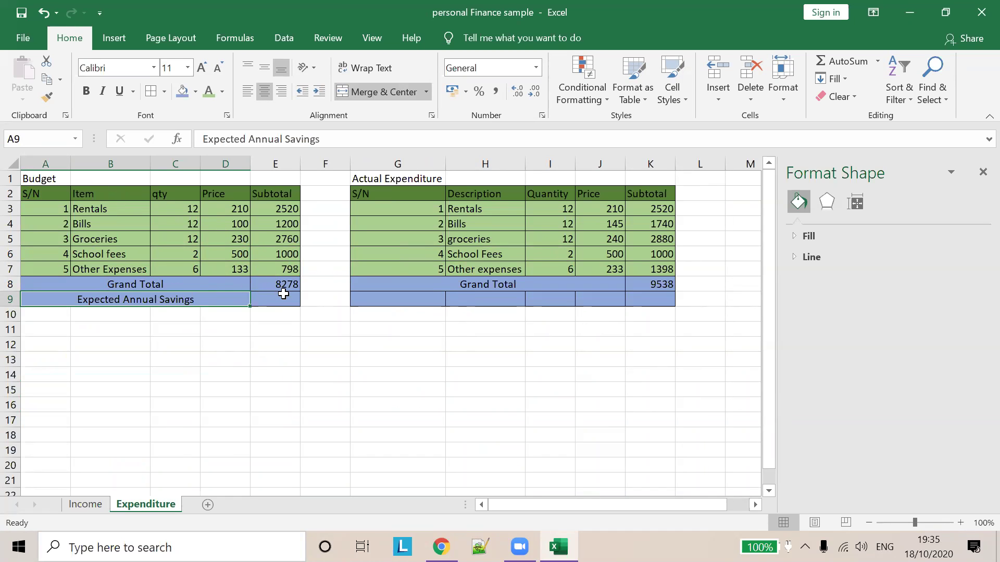
click(84, 504)
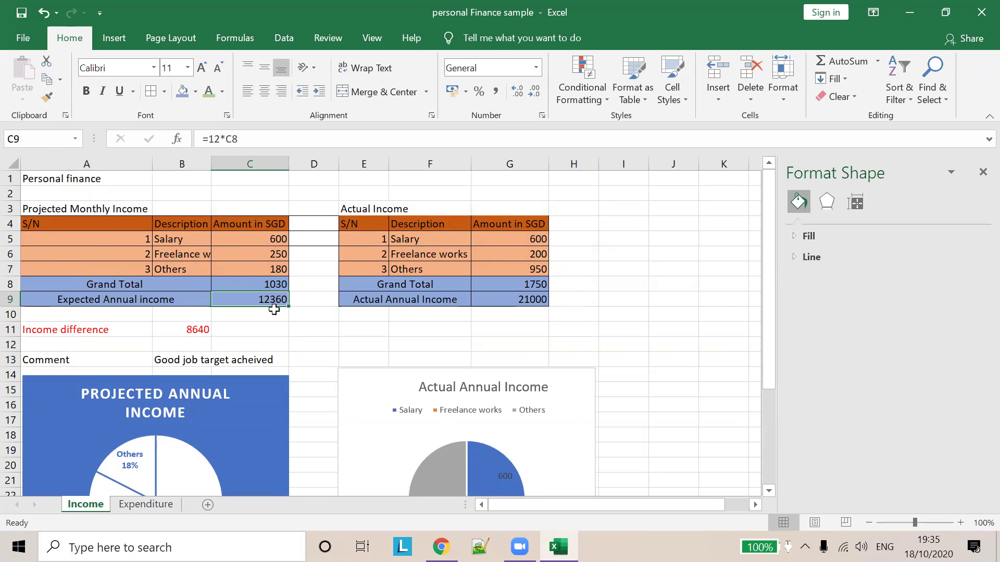
click(140, 505)
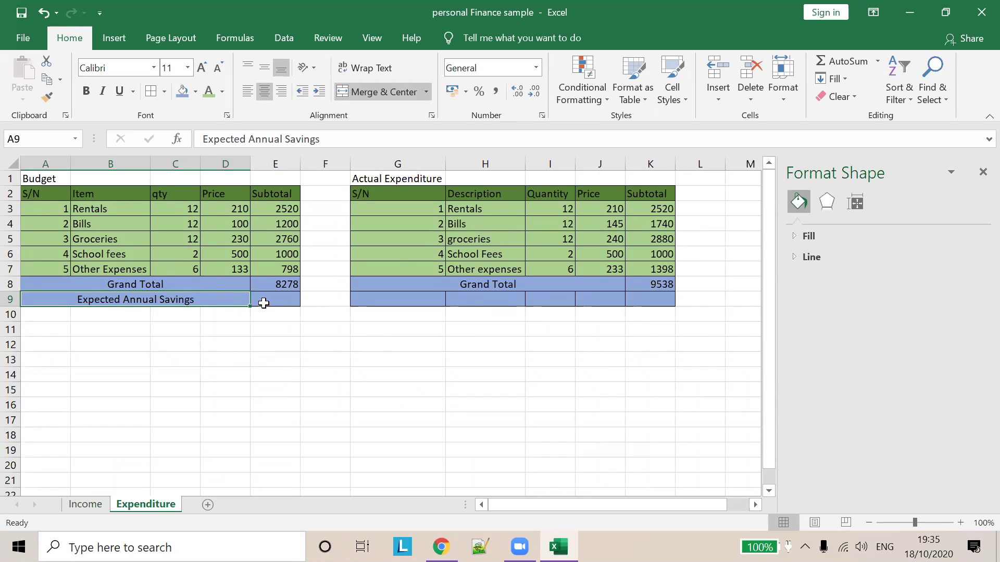
click(88, 506)
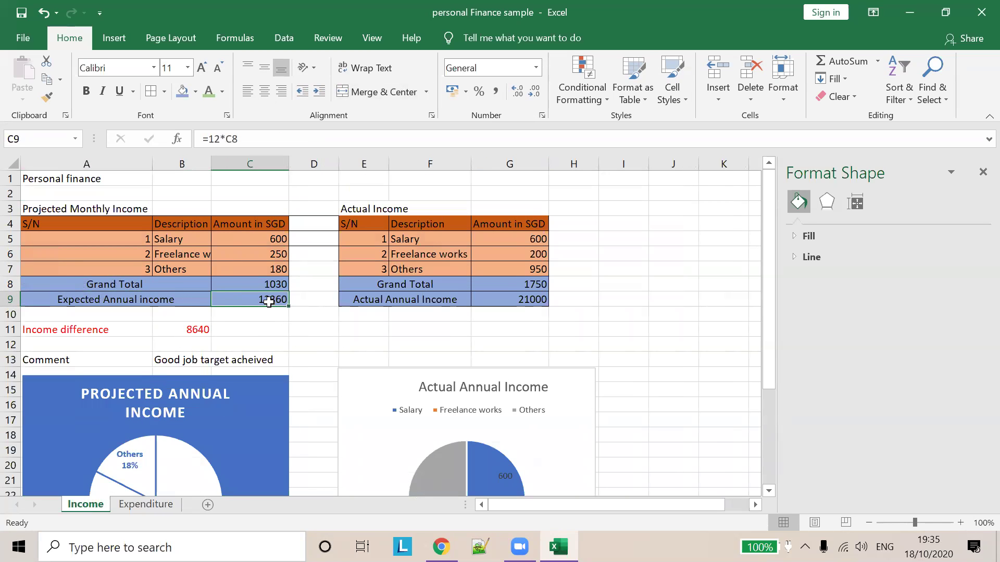
click(151, 505)
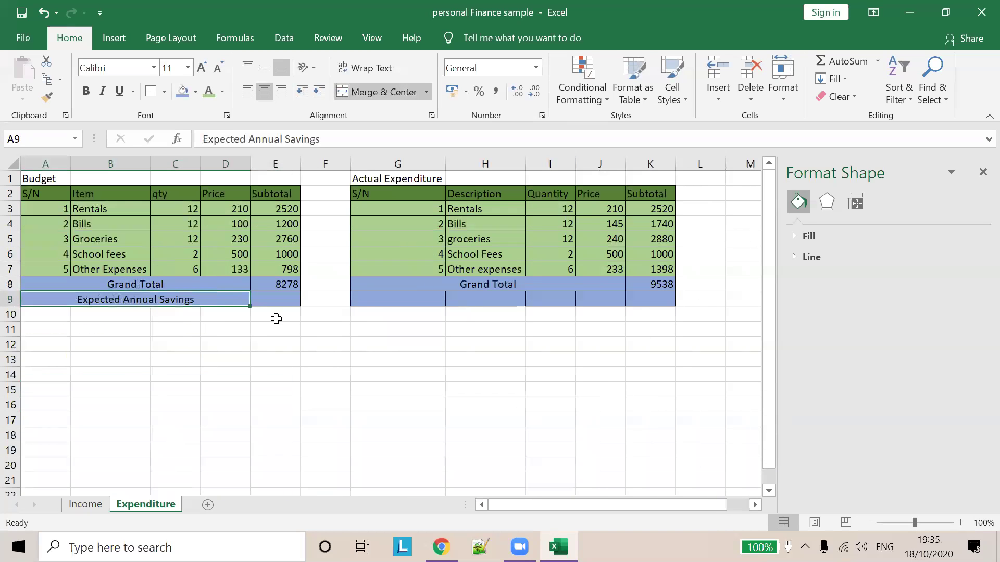
click(290, 301)
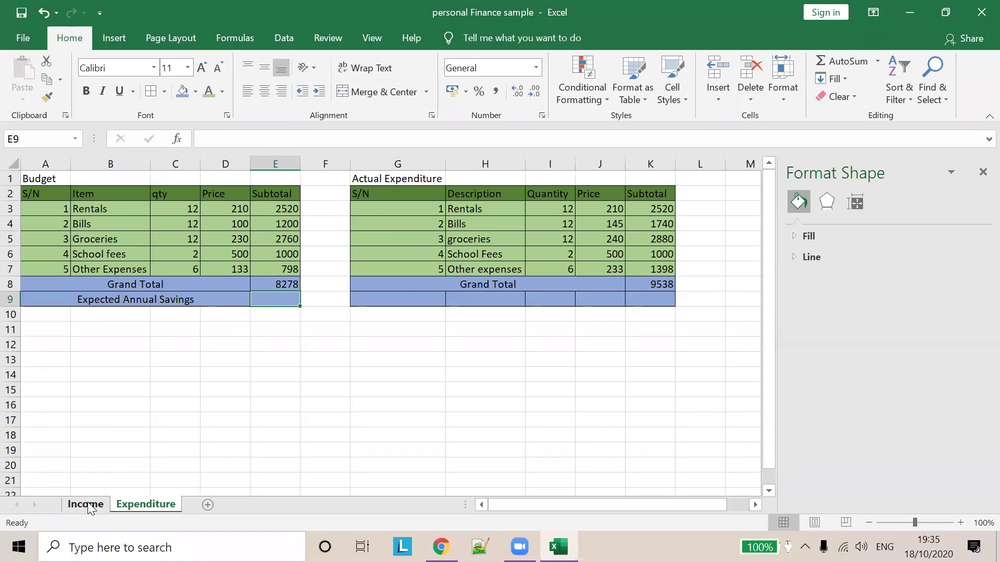
click(85, 504)
click(146, 504)
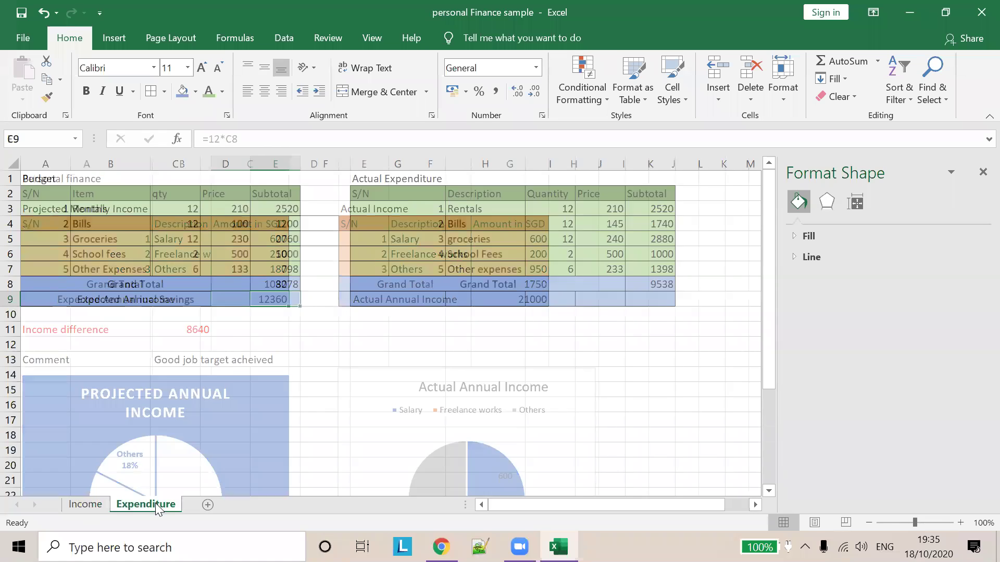
Step: Enter =Income!C9-E8 in E9, giving Expected Annual Savings of 4082
click(226, 135)
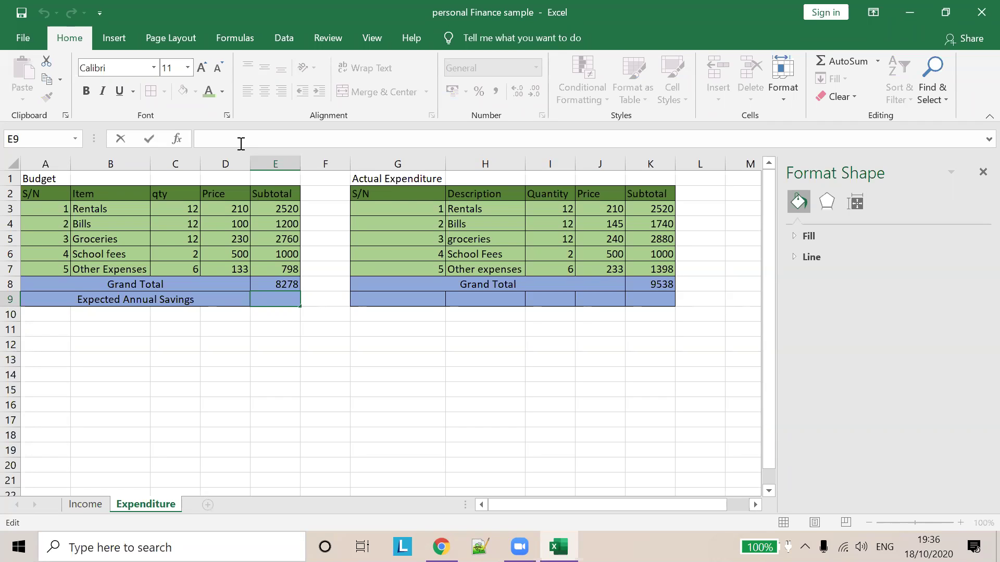
text(=)
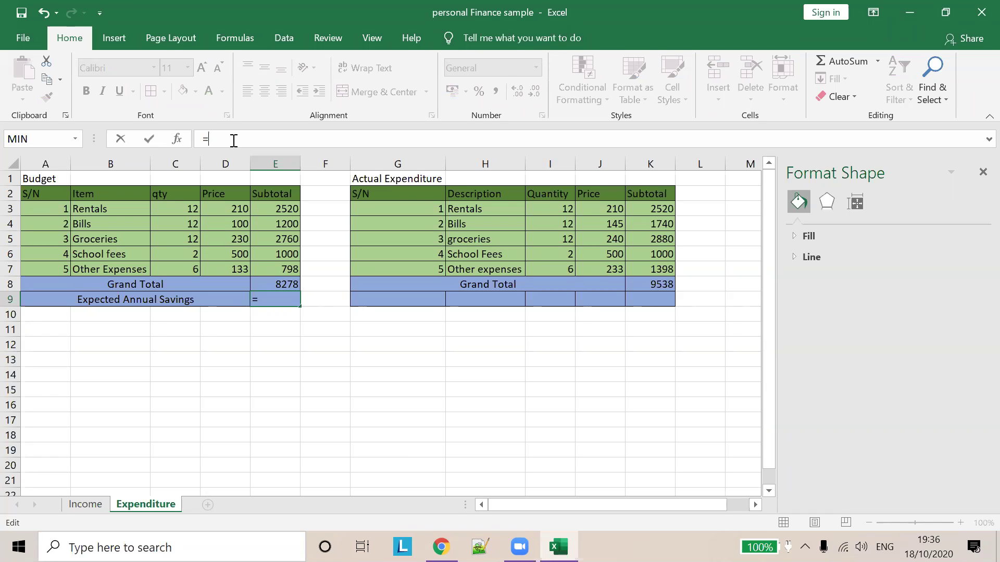
click(85, 505)
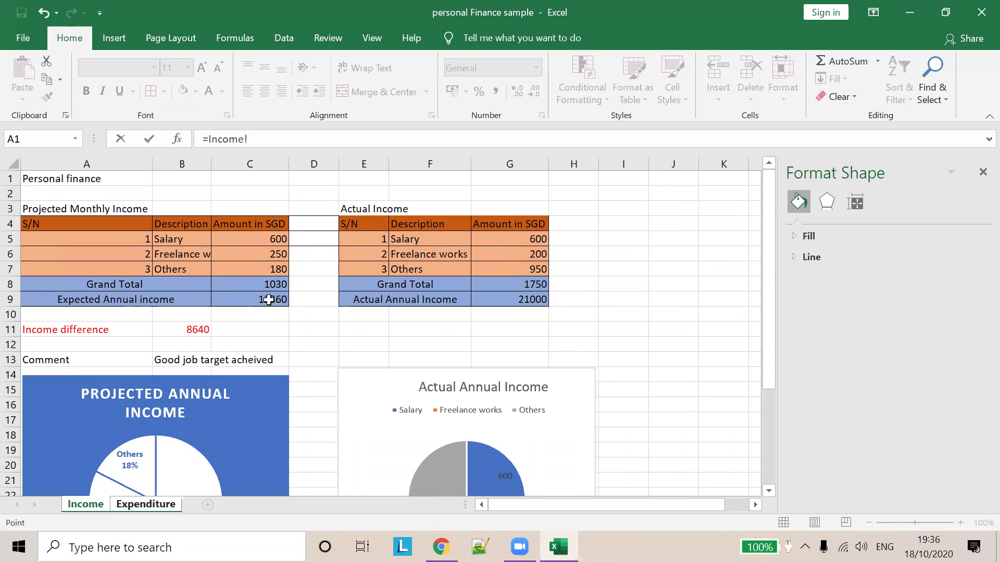
click(268, 300)
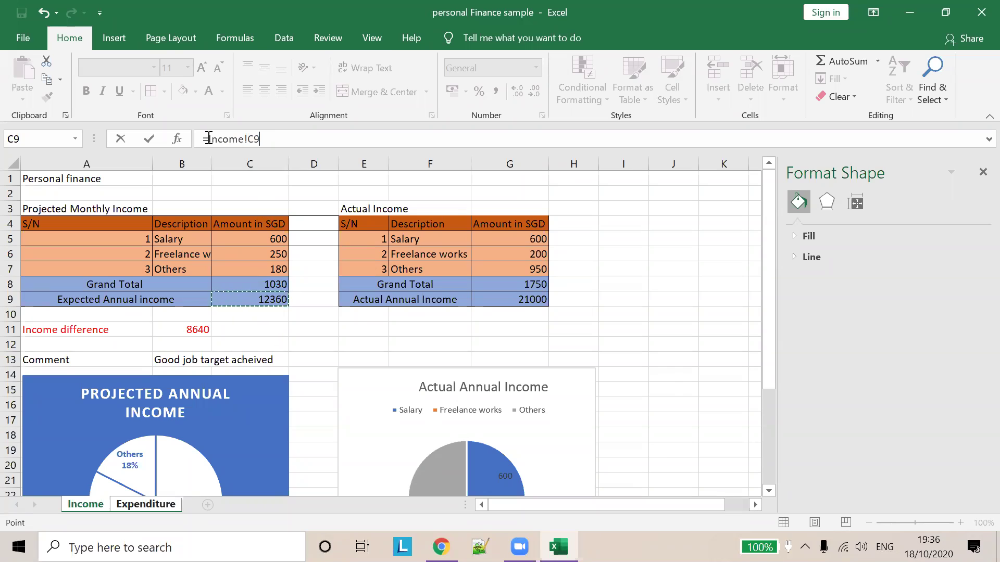
drag(208, 138, 243, 139)
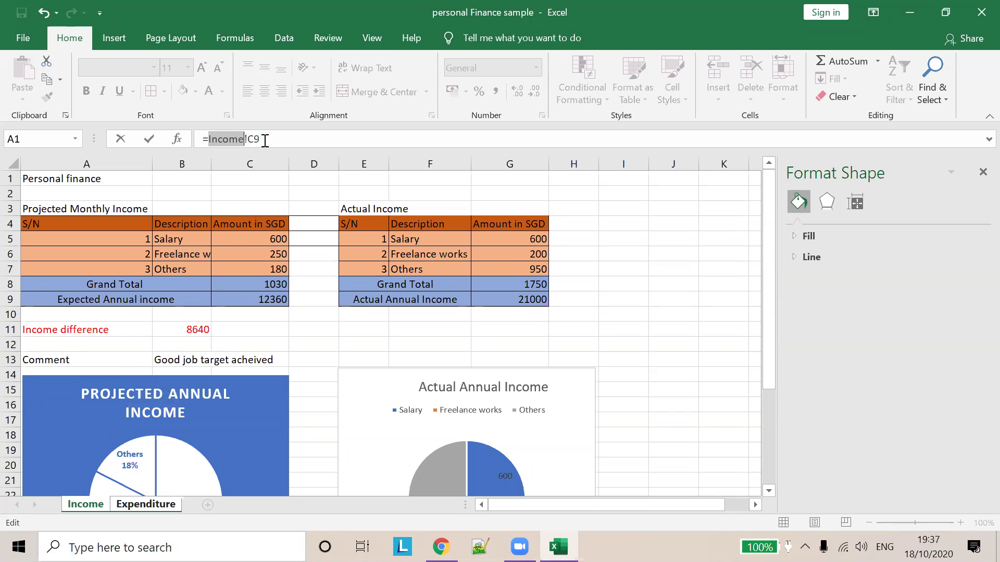
click(160, 506)
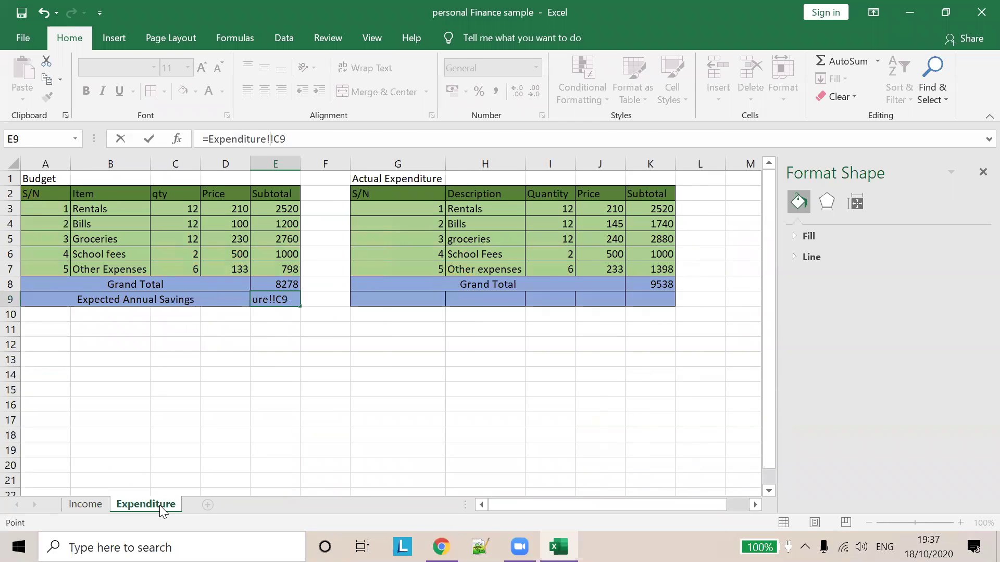
key(Left)
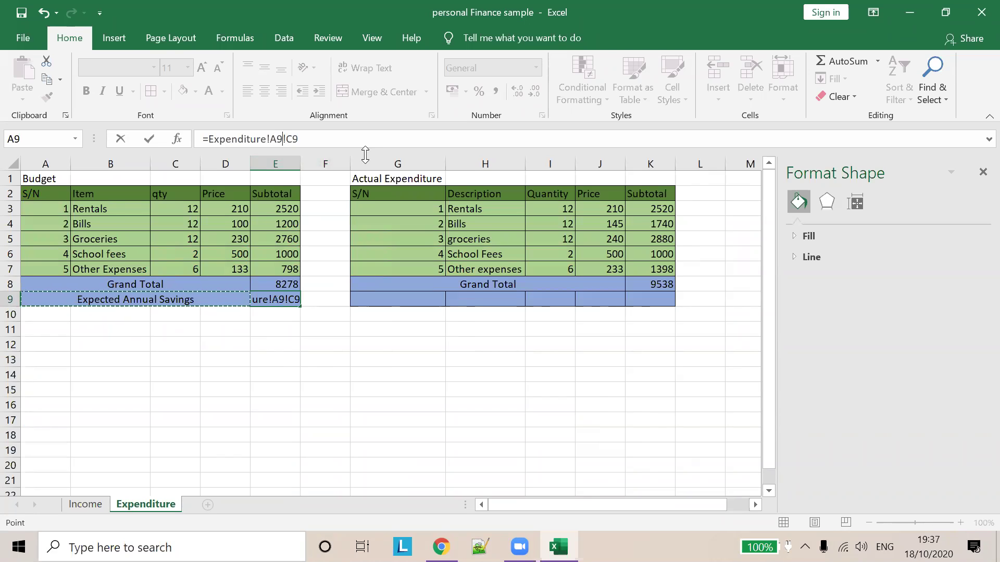
key(Up)
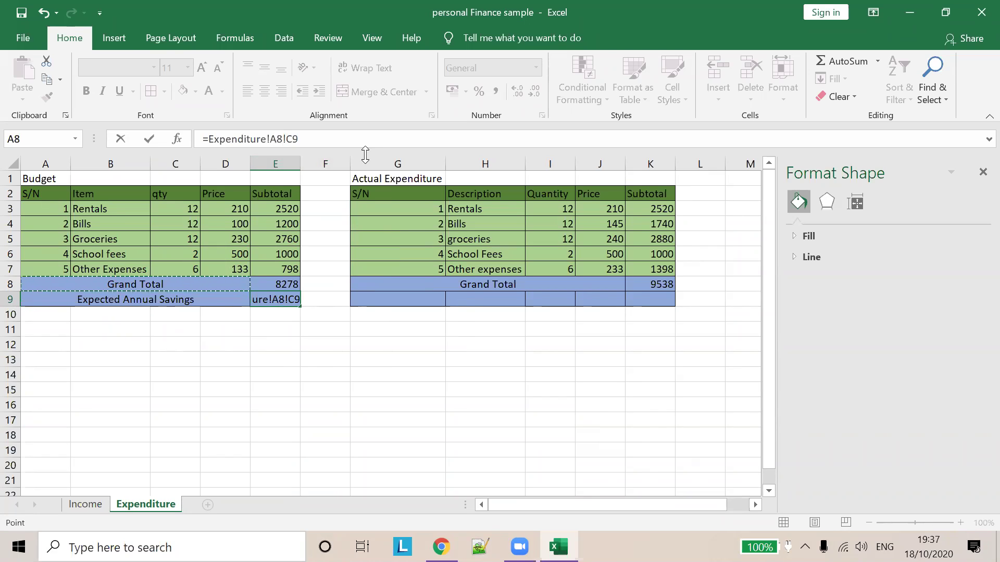
drag(338, 134, 208, 135)
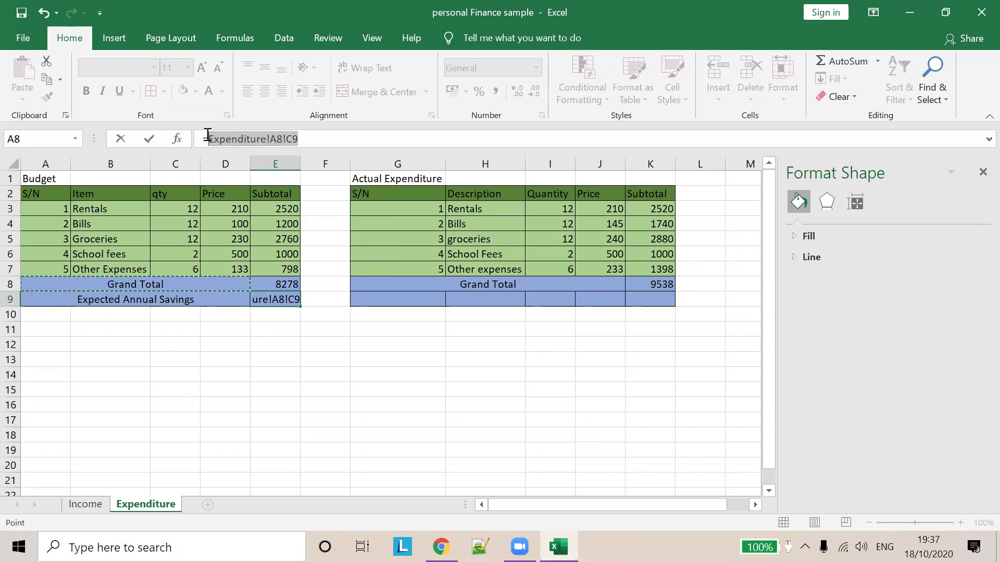
text(Income)
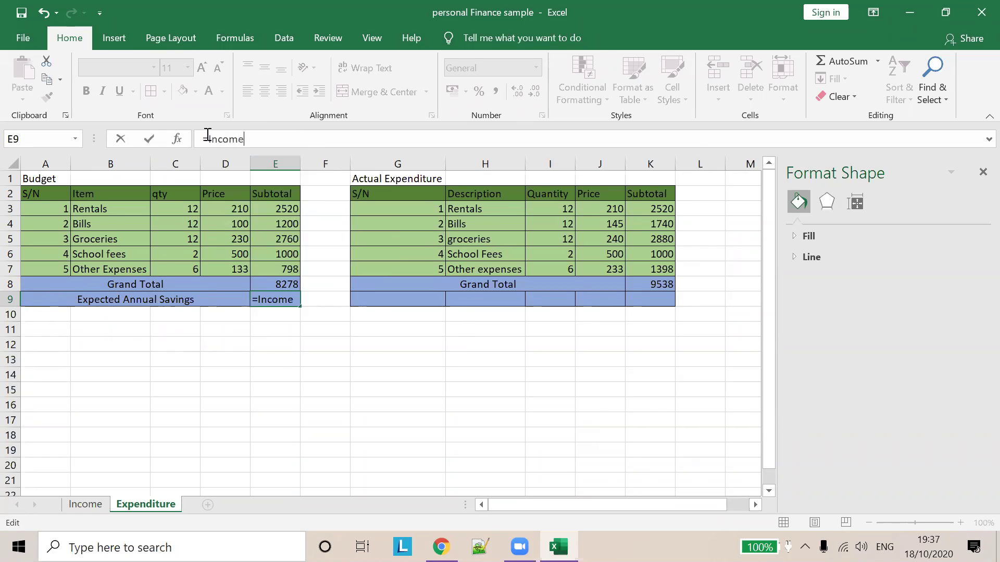
text(!C9-)
text(E8)
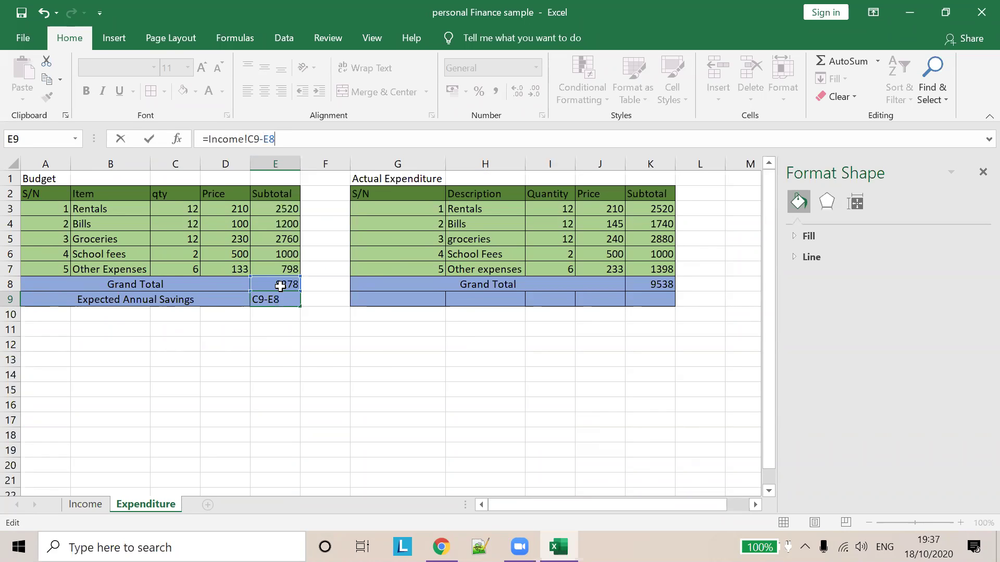
click(332, 335)
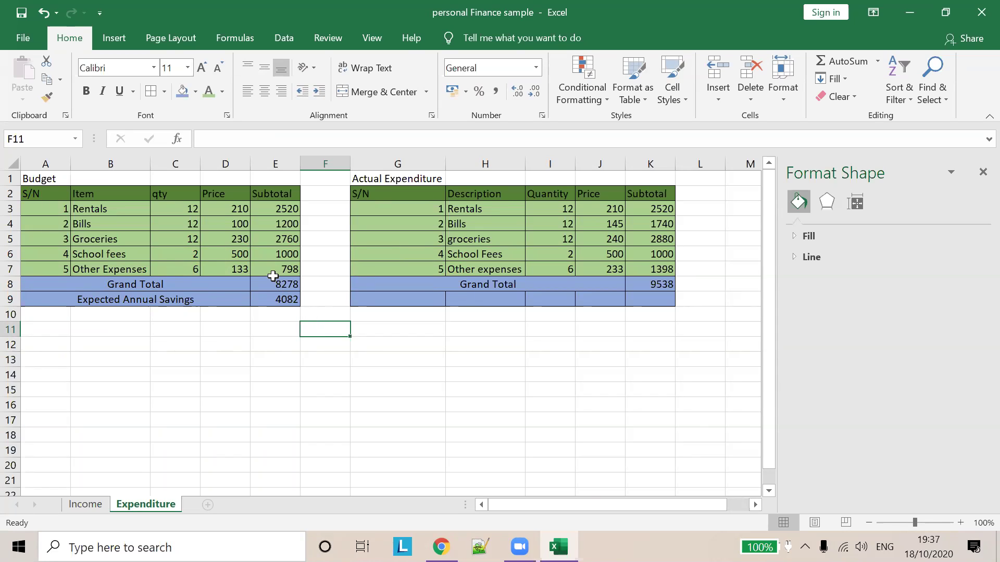
click(286, 301)
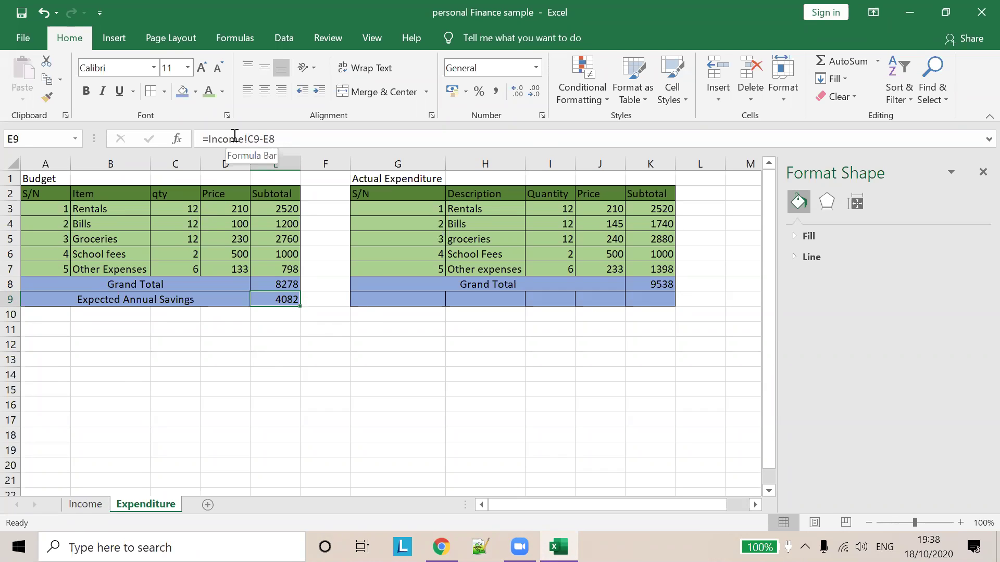
Step: Add a new sheet named Income1
click(96, 505)
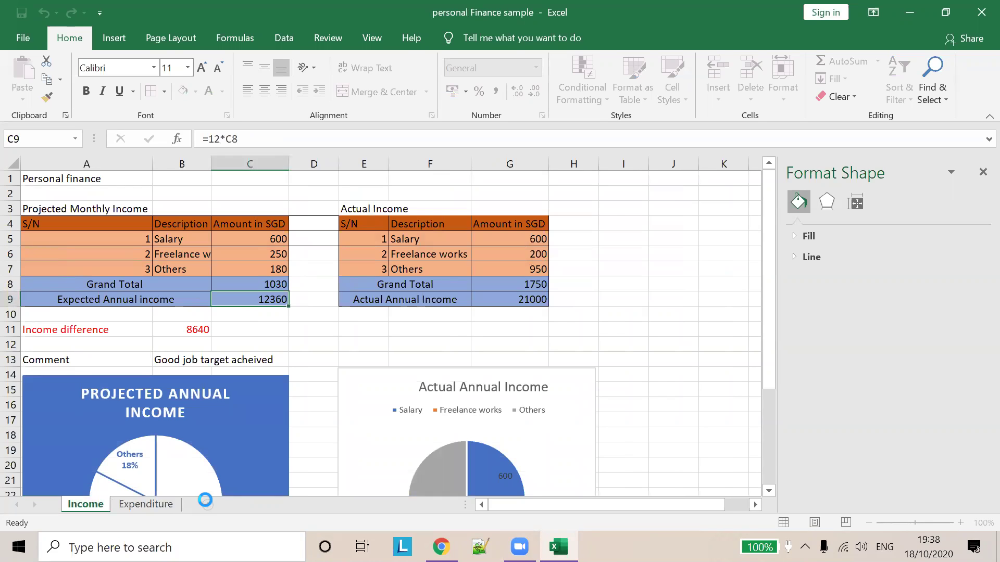
double_click(139, 505)
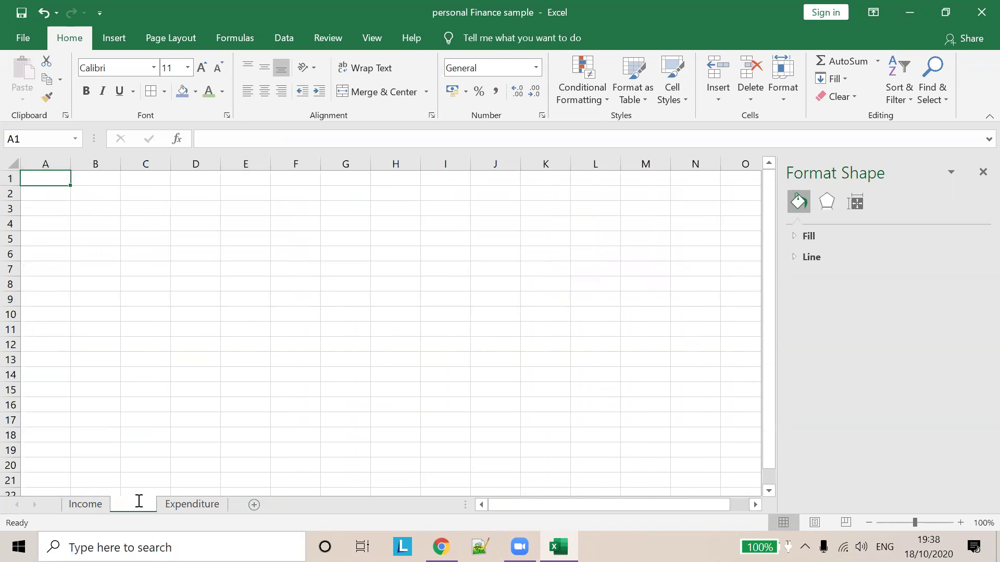
text(Income1)
drag(146, 329, 139, 313)
text(sd)
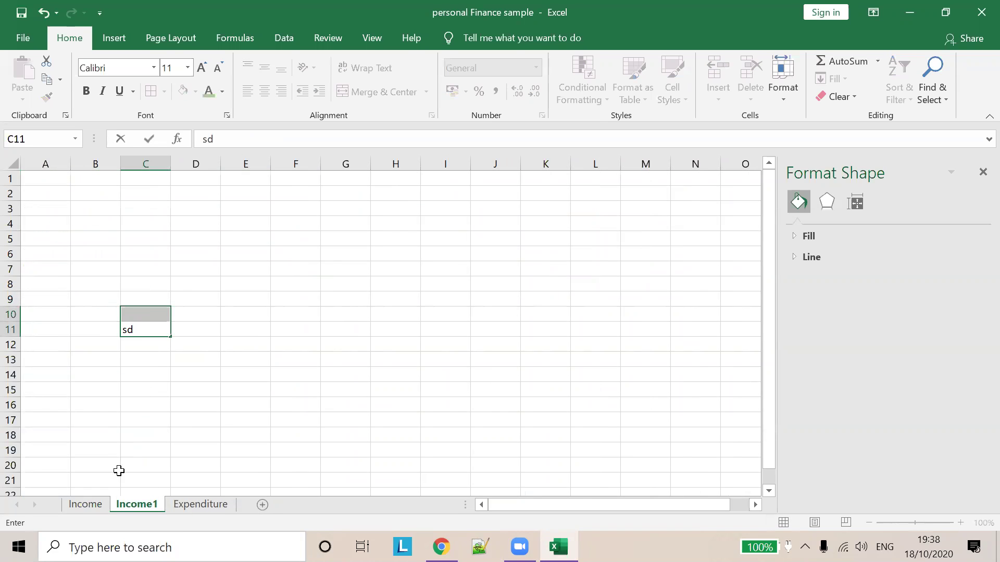
Step: Change the savings formula's sheet reference, then restore it to Income
click(200, 504)
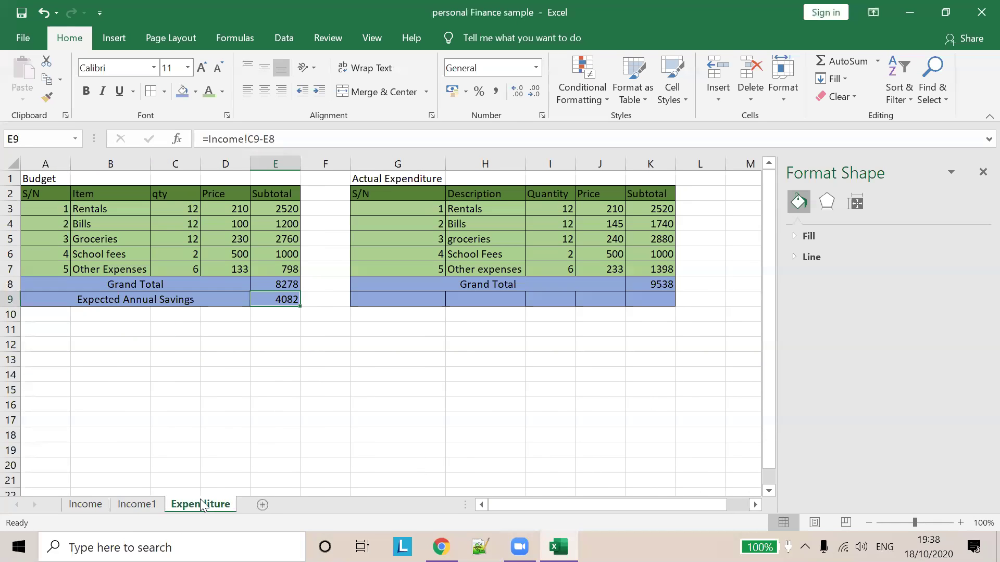
click(247, 139)
text(1)
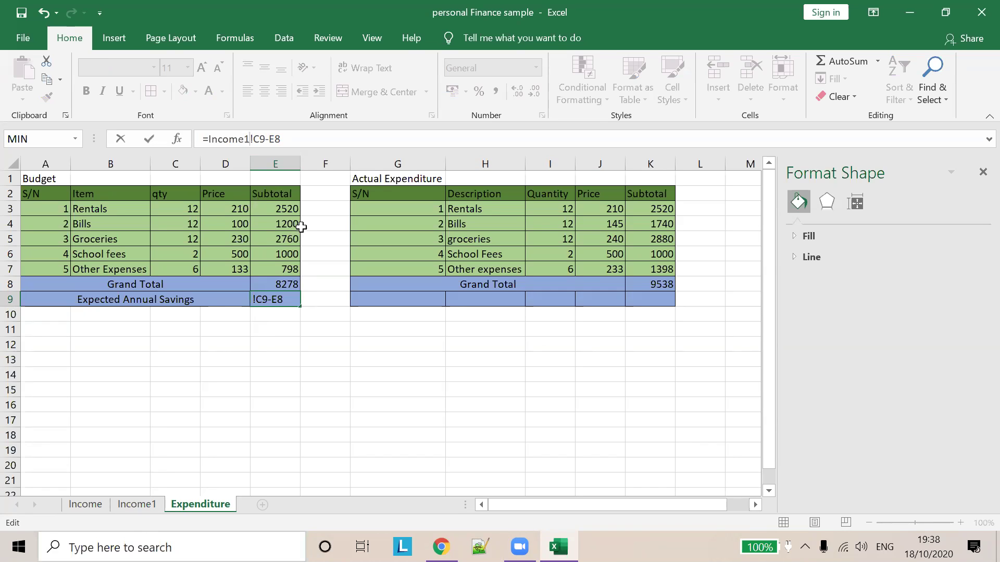
key(BackSpace)
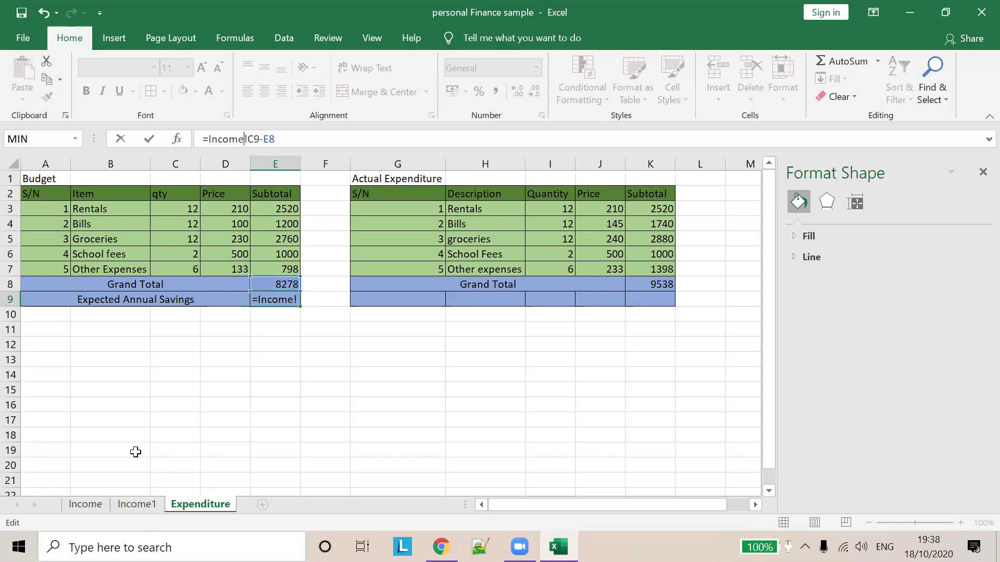
Step: Delete the Income1 sheet and confirm its permanent removal
right_click(136, 503)
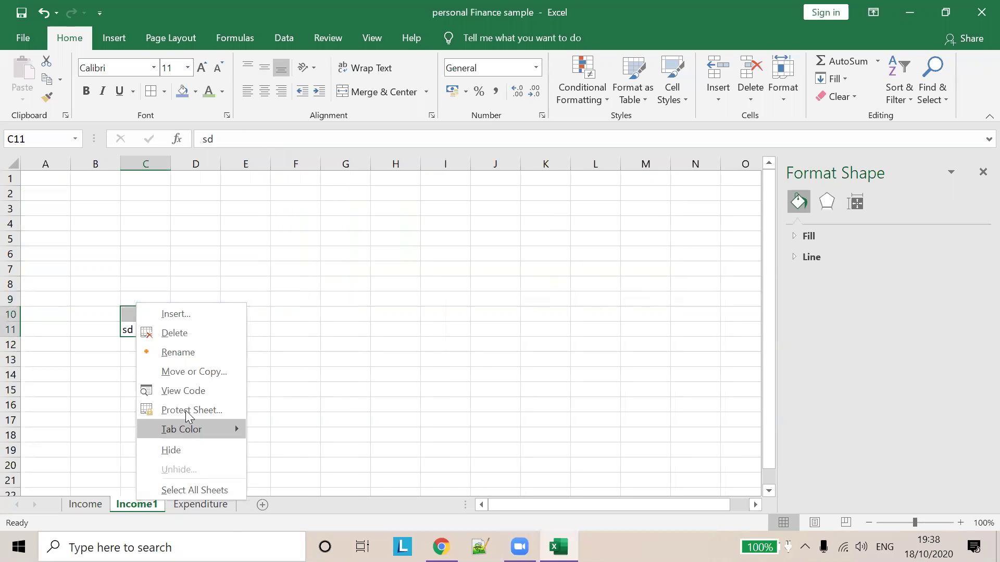
click(192, 335)
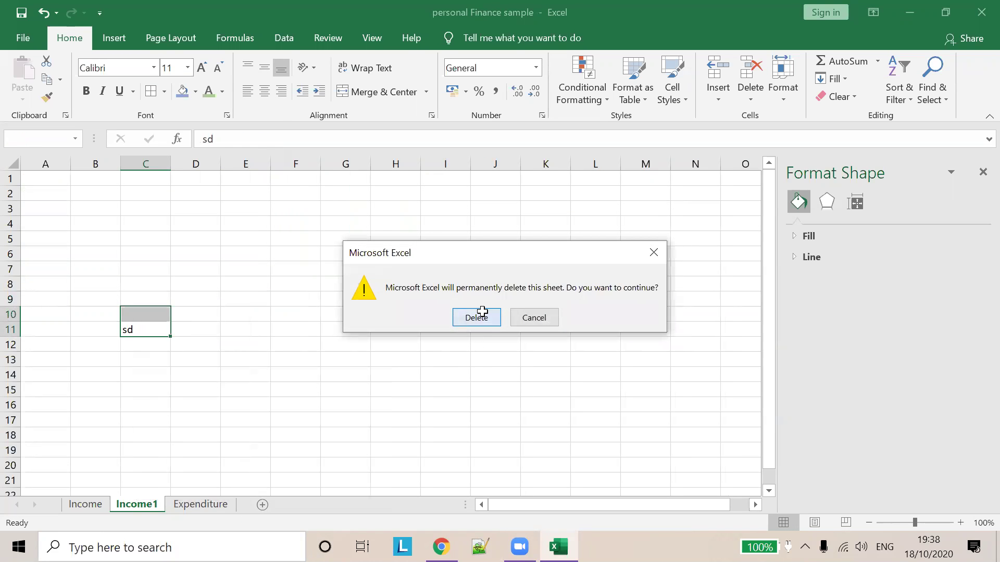
click(479, 314)
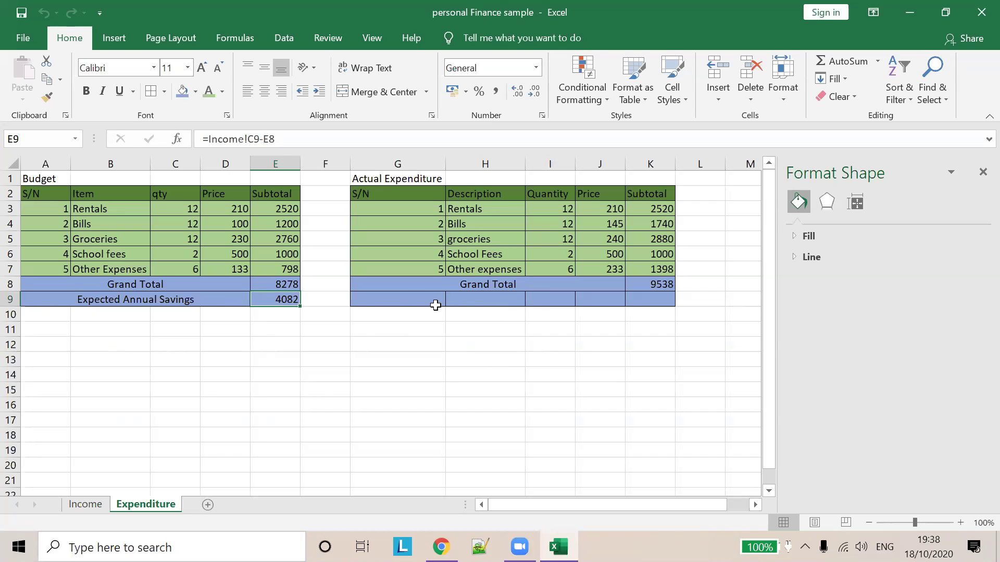
Step: Merge and centre G9:J9, label it 'Actual Annual Savings', and begin a formula in K9
drag(411, 302, 594, 302)
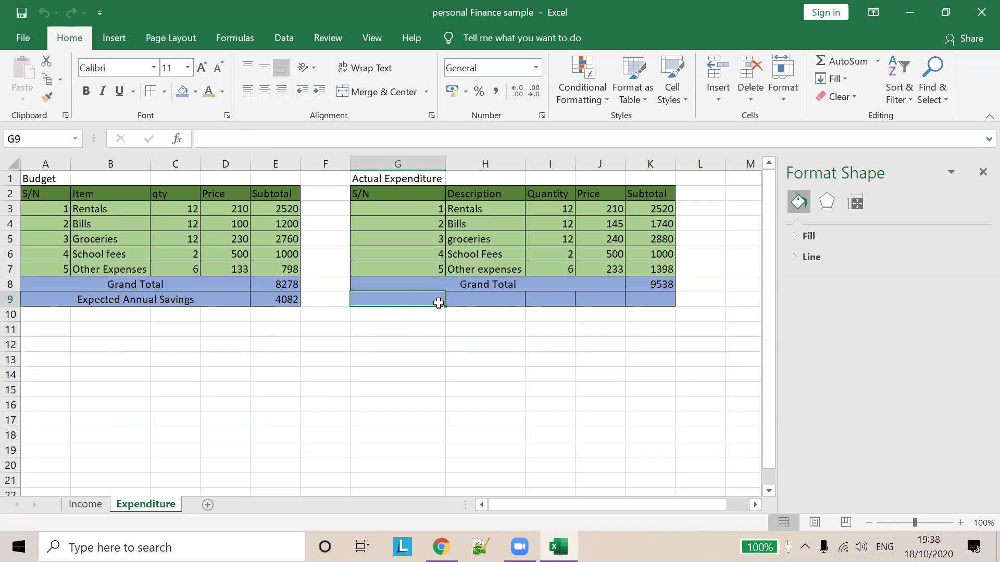
click(386, 94)
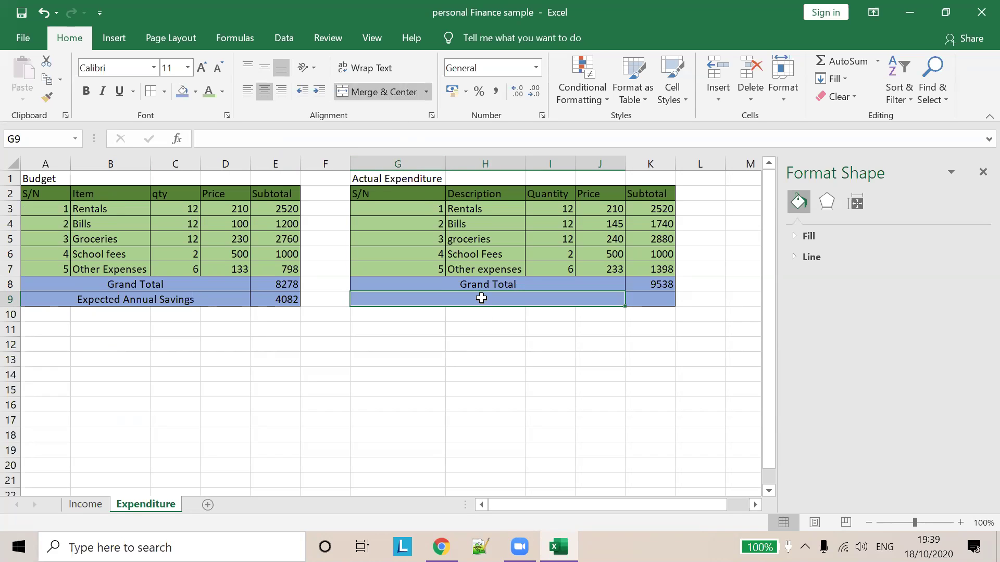
click(322, 136)
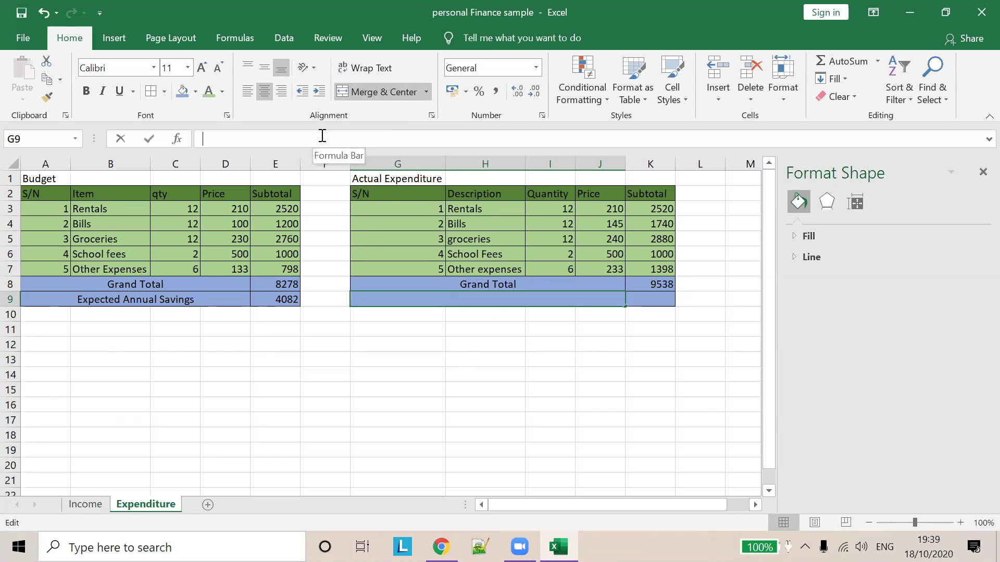
text(Actual )
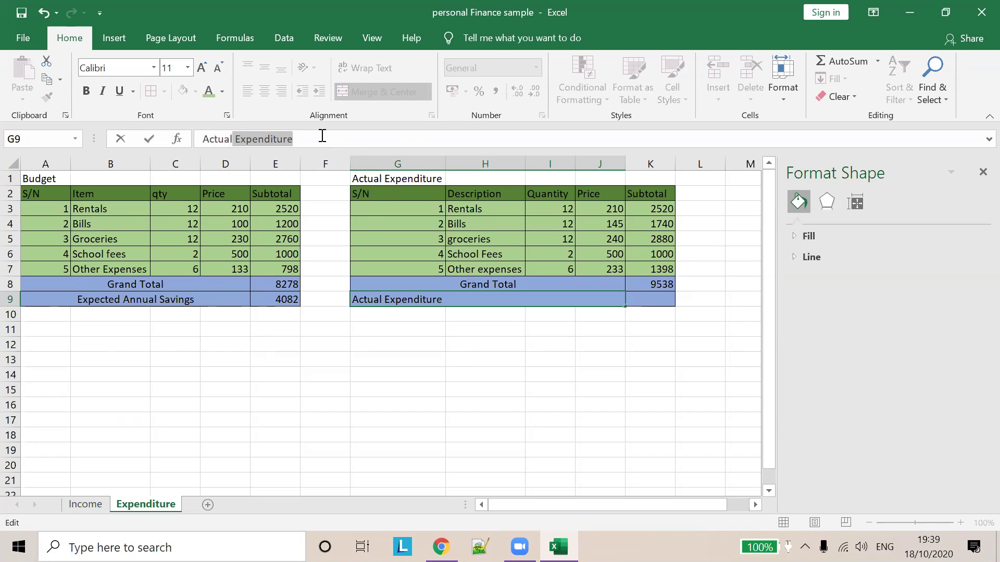
text(ANnua)
key(BackSpace)
text(al )
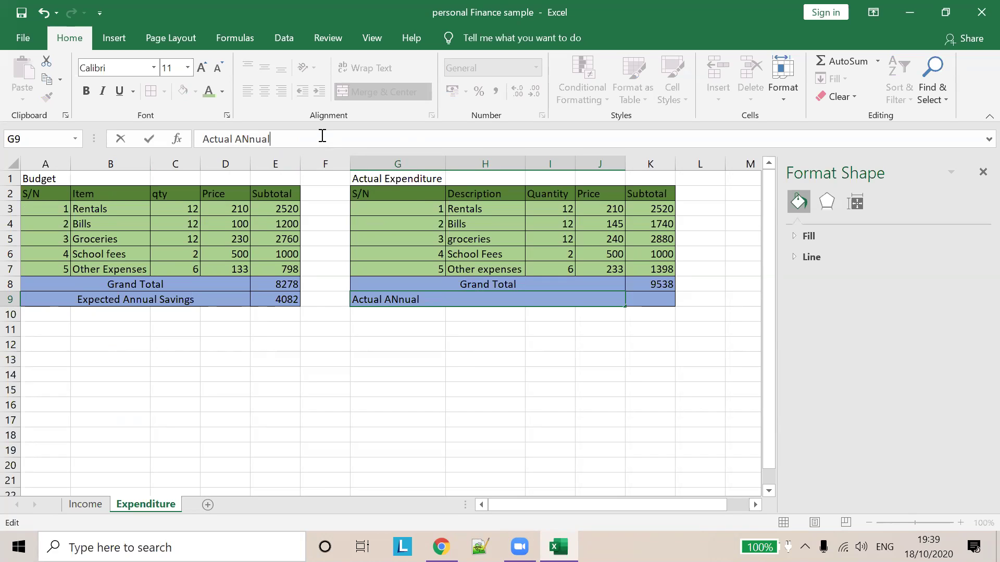
text(Savings)
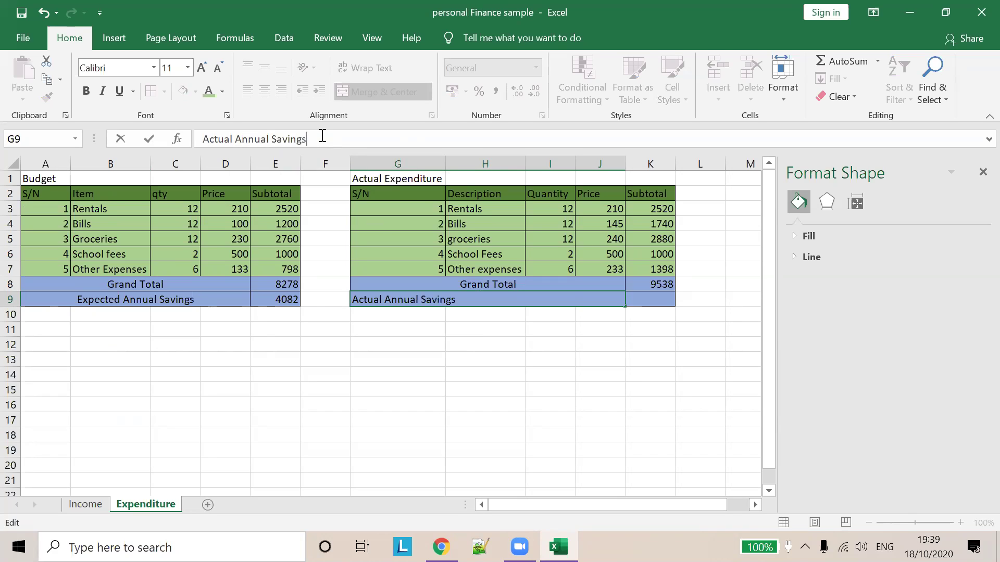
key(Tab)
click(440, 145)
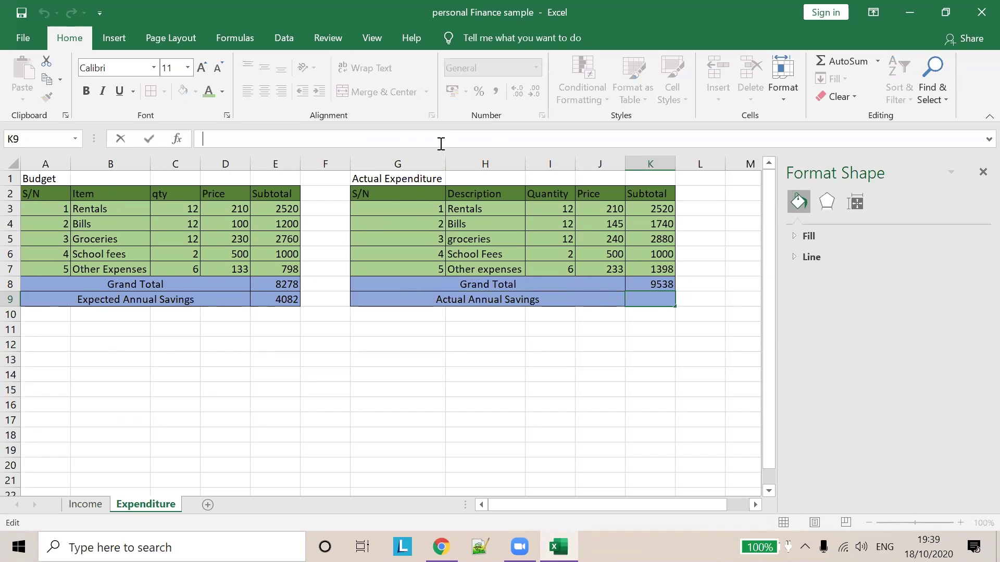
text(=)
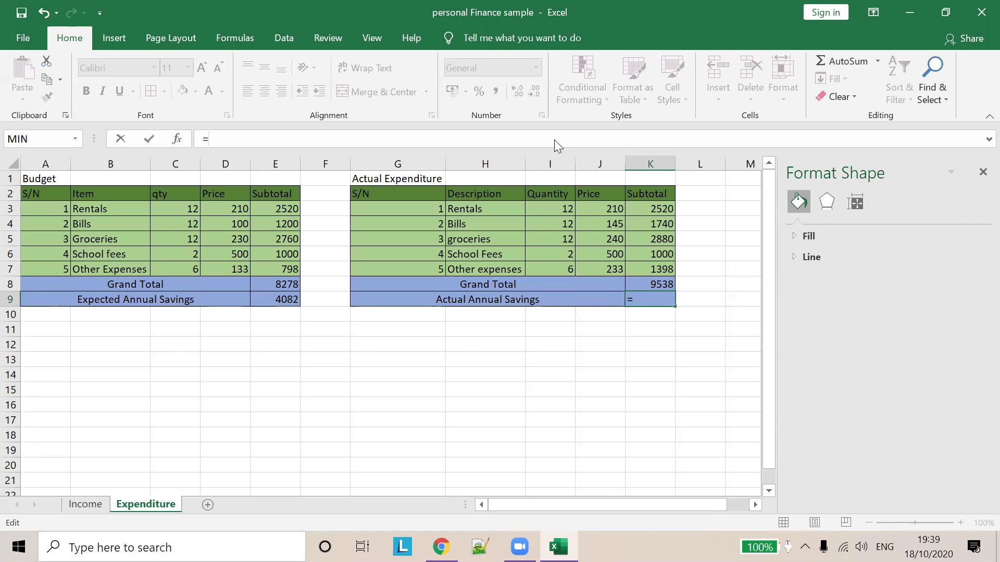
Step: Build =Income!G9-K8 in K9, giving Actual Annual Savings of 11462
click(657, 302)
click(85, 504)
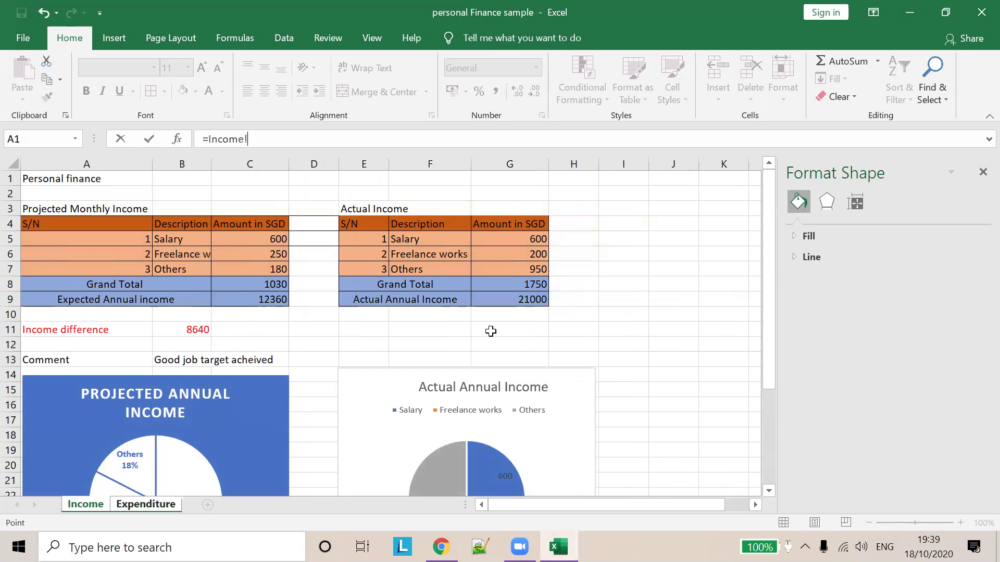
click(528, 302)
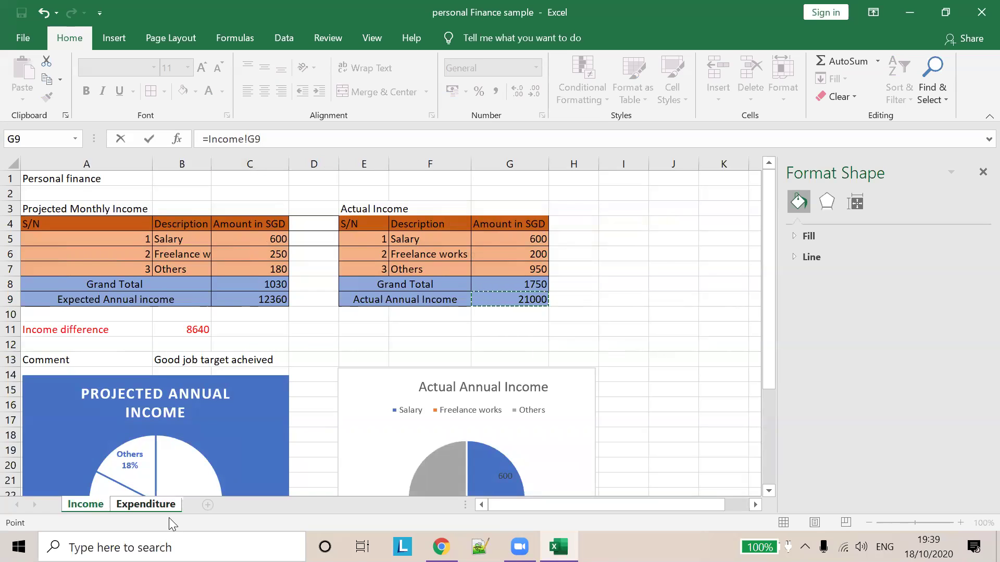
click(155, 506)
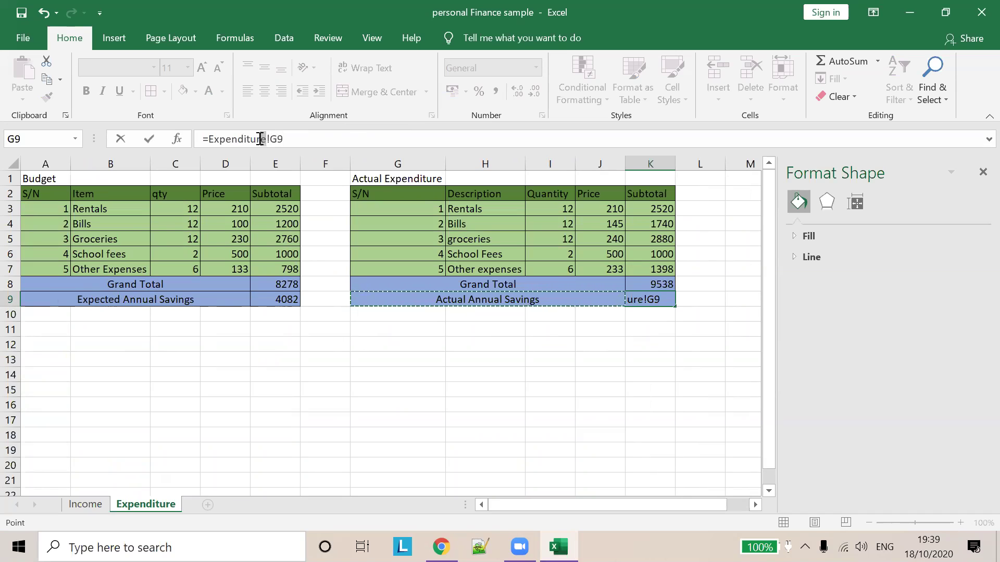
drag(264, 139, 204, 139)
text(Income)
click(281, 142)
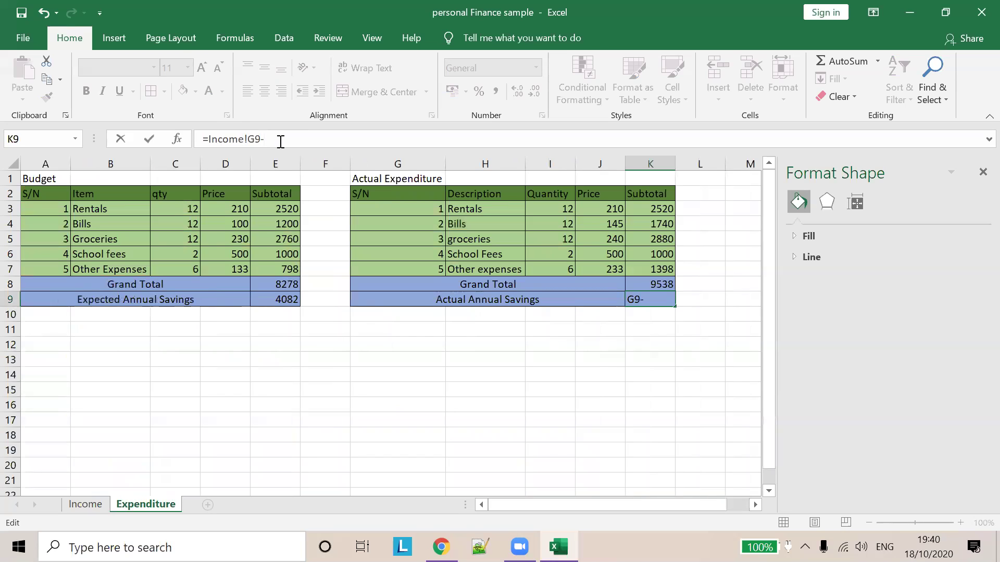
text(k8)
key(Tab)
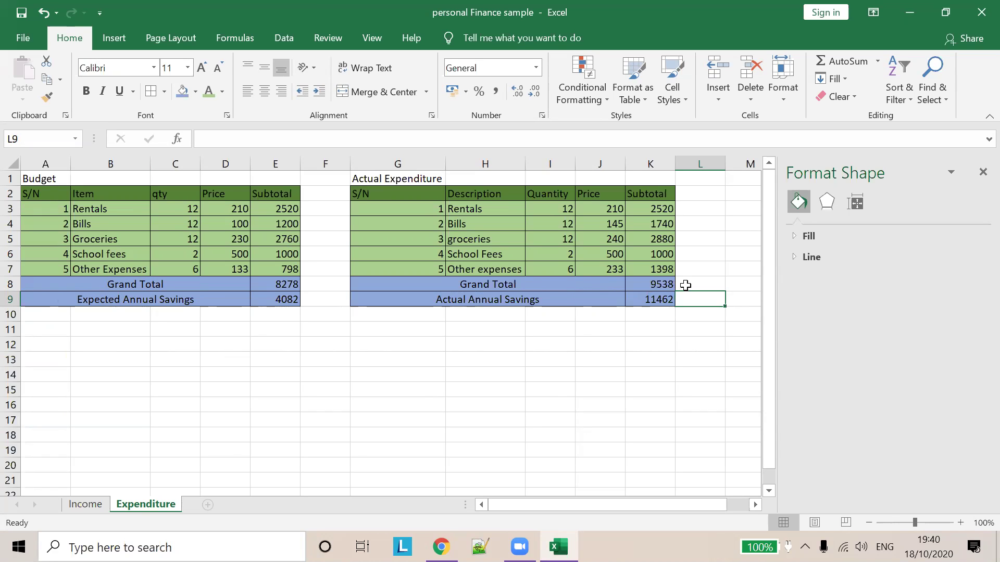
click(658, 300)
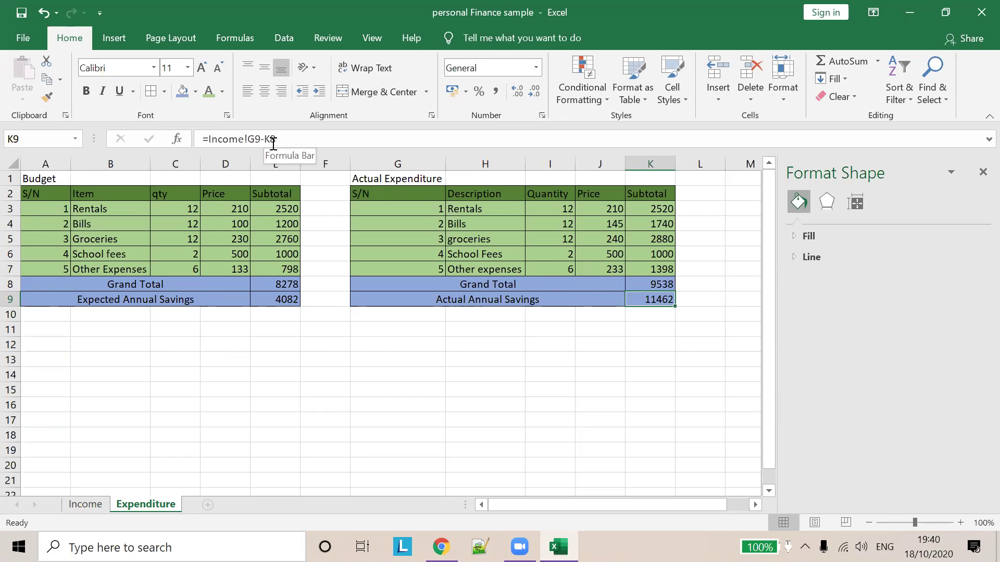
Step: Set the Income sheet's actual Others amount in G7 to 150, dropping Actual Annual Savings to 1862
click(81, 507)
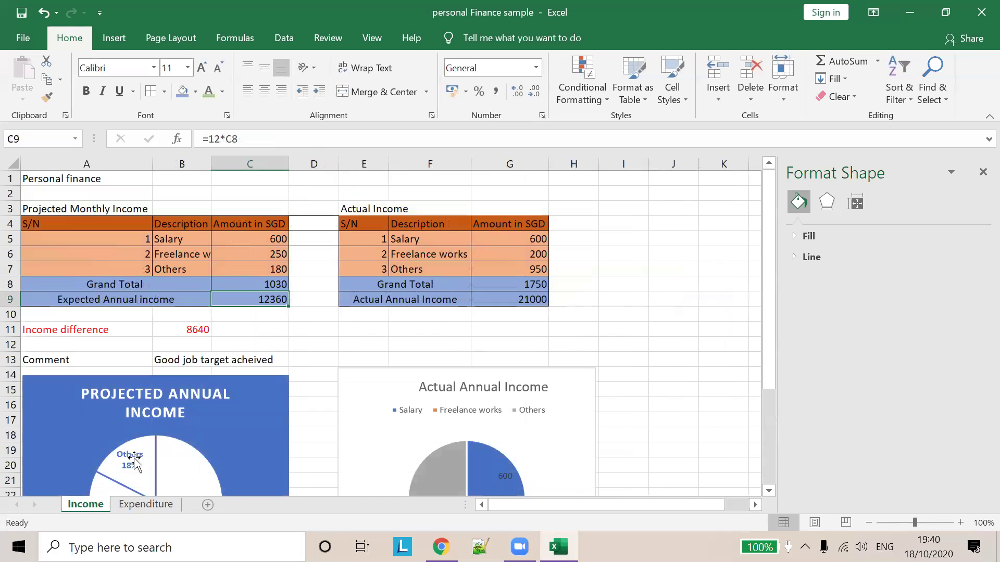
click(536, 269)
text(150)
click(602, 270)
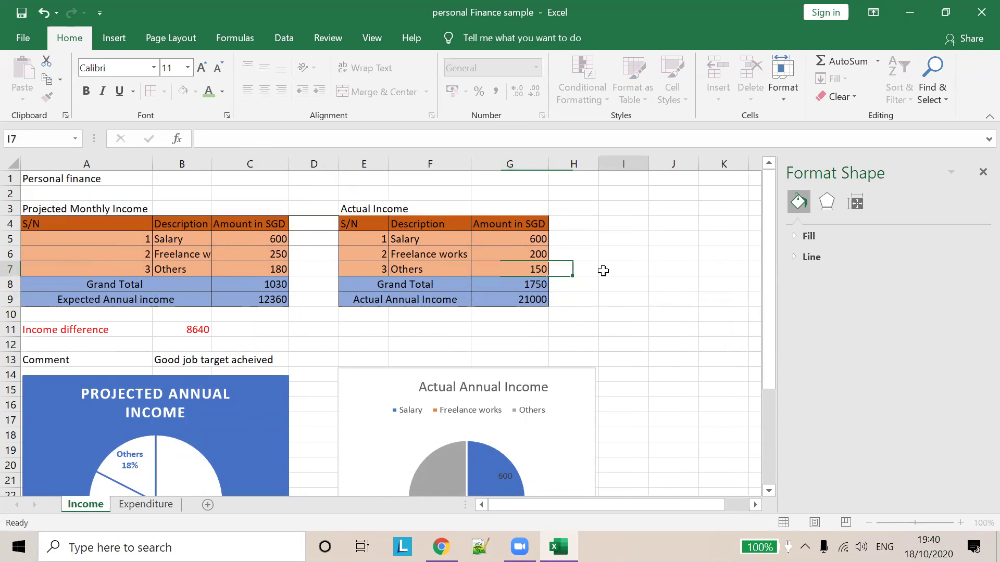
scroll(240, 407, down, 1)
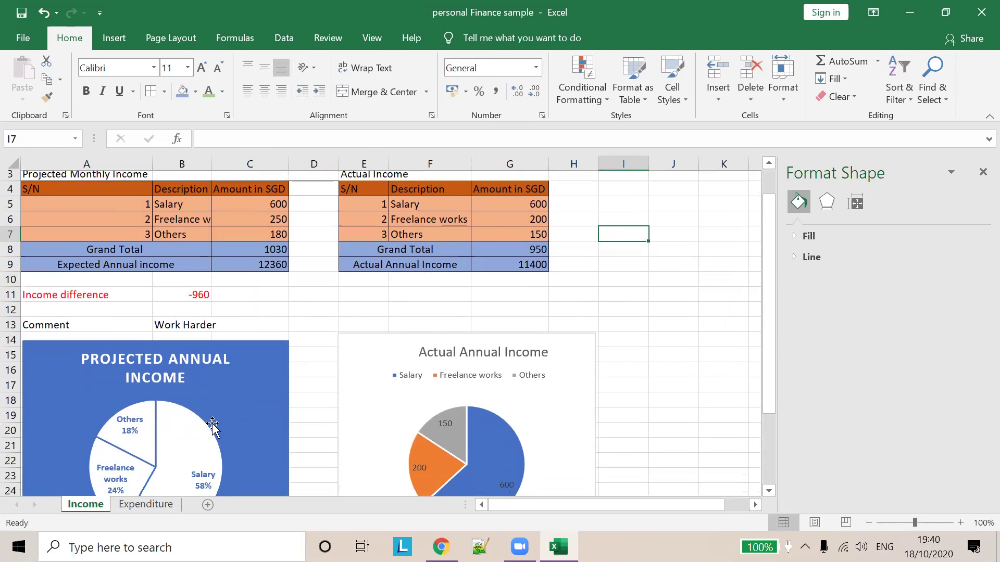
click(163, 506)
click(722, 314)
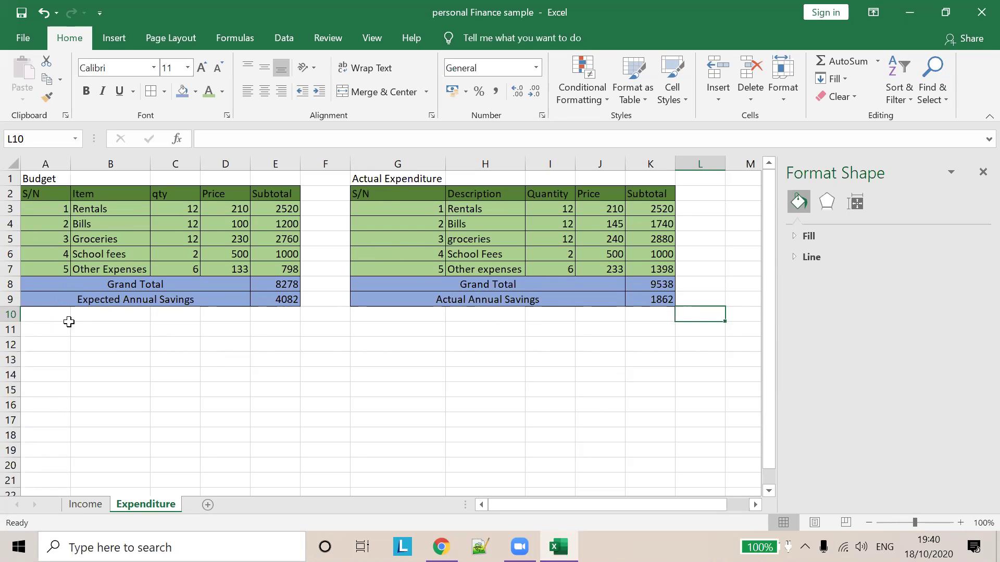
drag(45, 332, 174, 340)
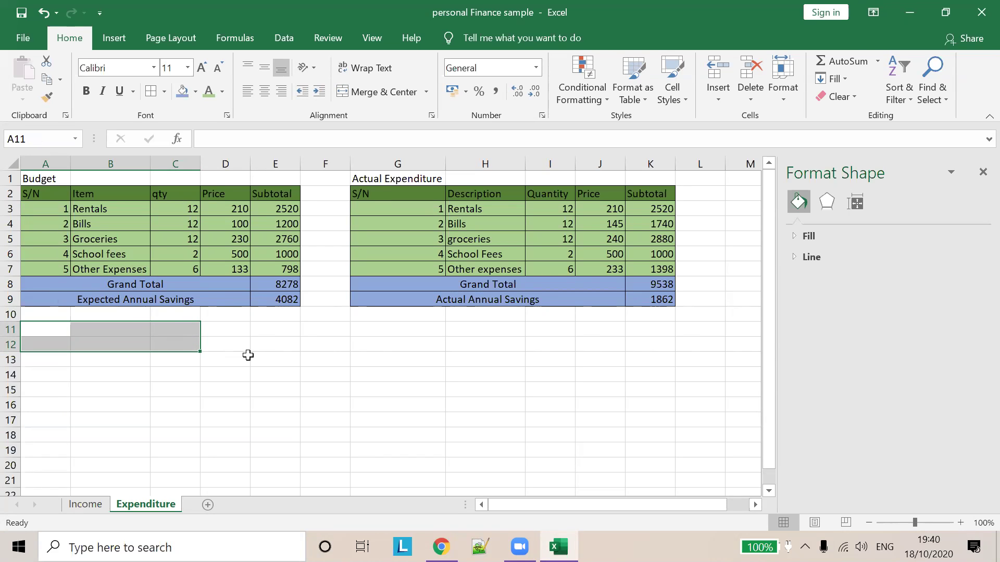
Step: Merge and centre A11:D11 and type the label 'Monthly Savings'
click(130, 333)
drag(45, 333, 218, 328)
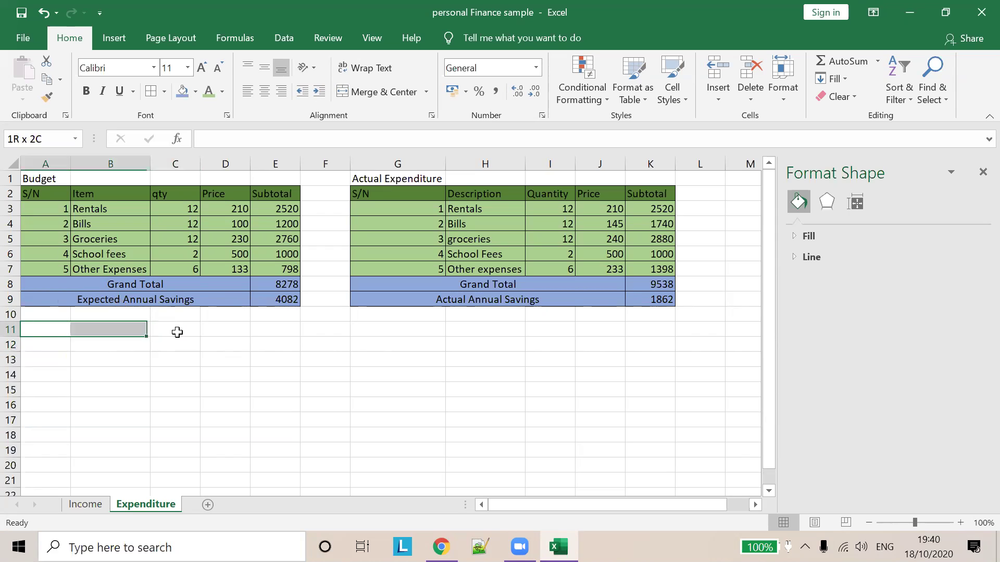
text(M)
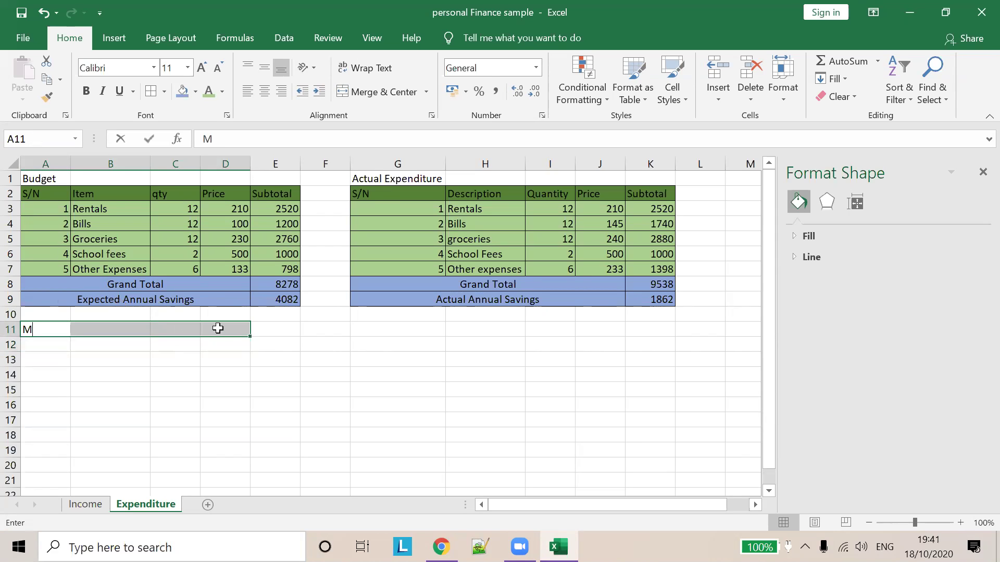
text(o)
click(339, 330)
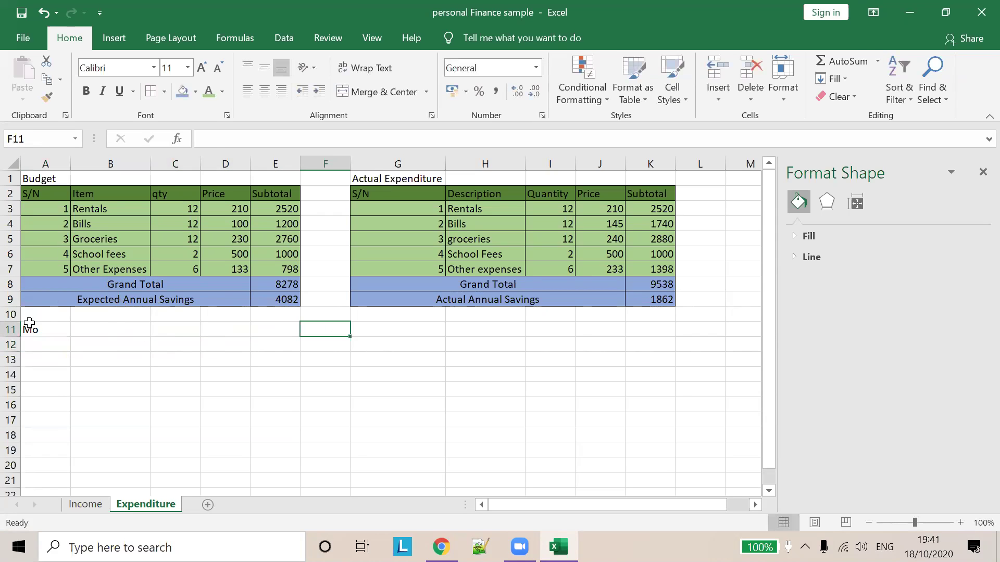
drag(30, 330, 239, 332)
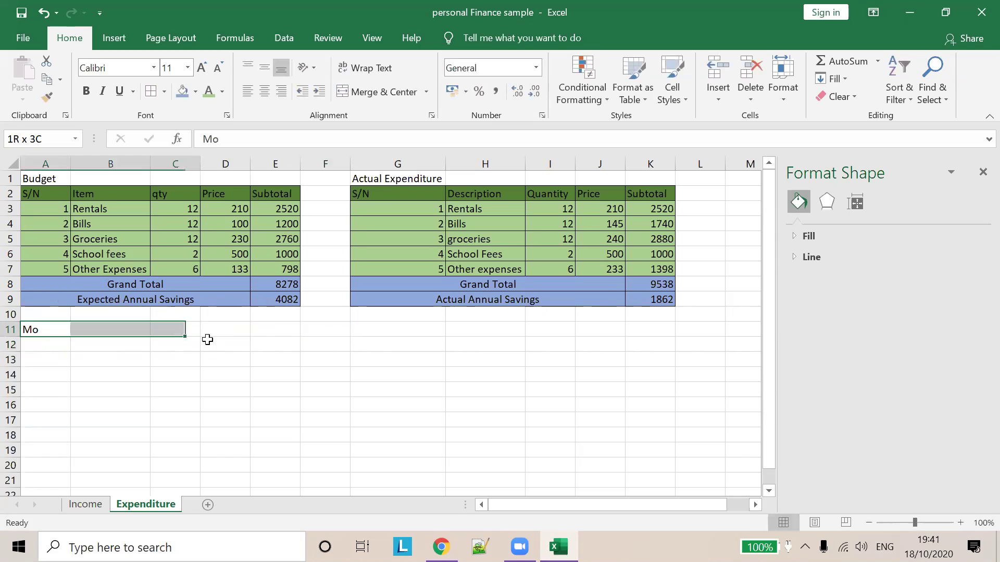
click(384, 88)
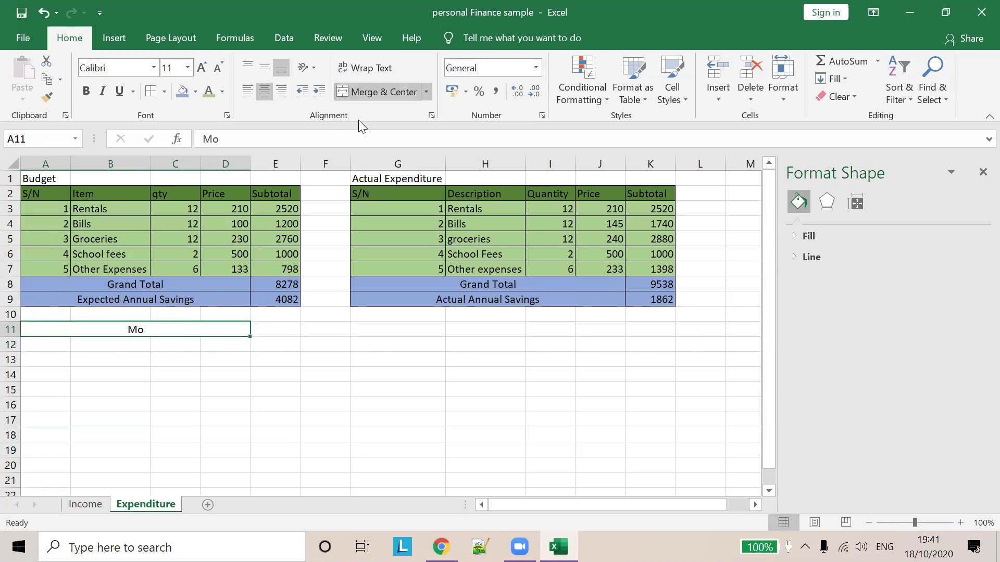
click(221, 136)
text(nthly )
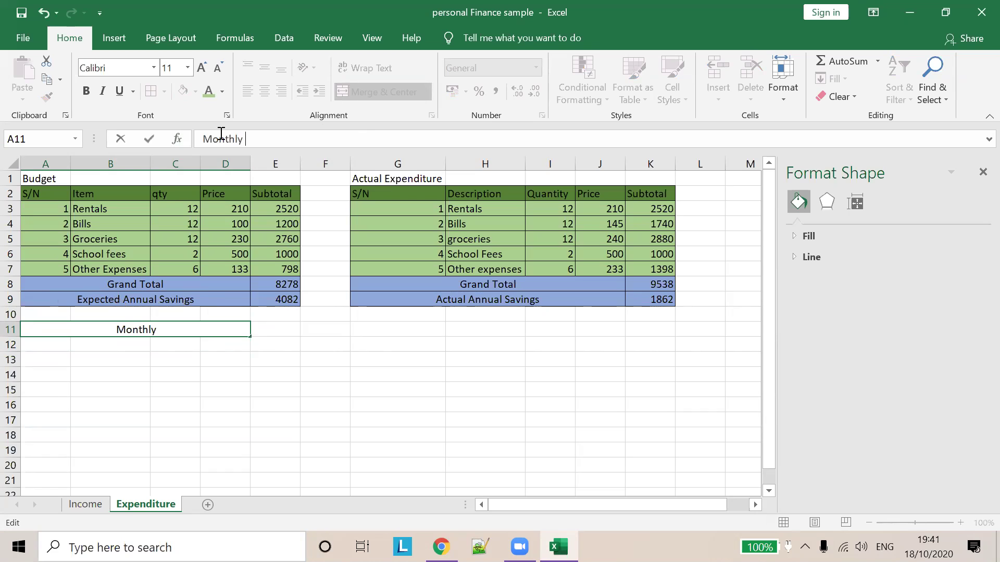
text(Savings)
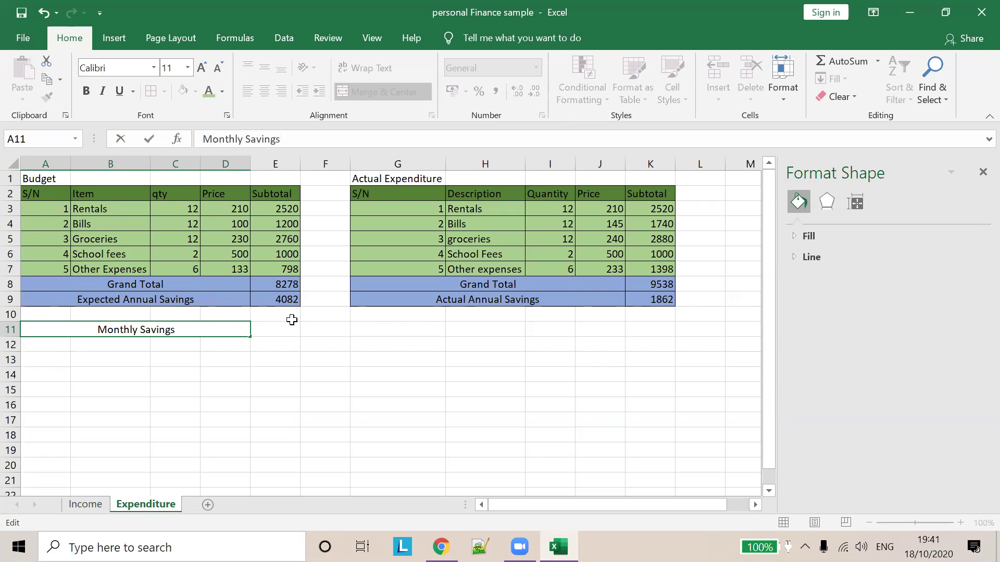
click(260, 332)
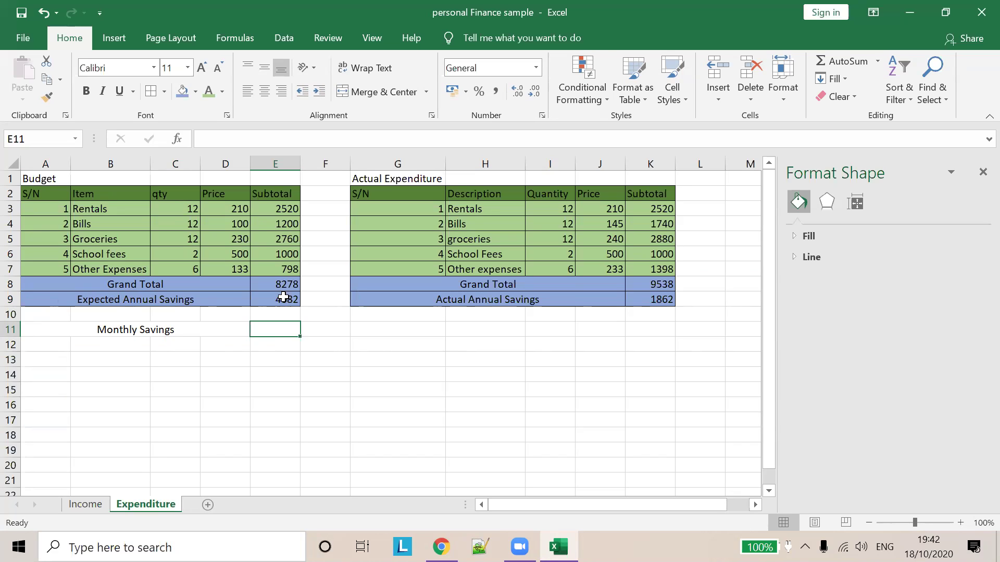
Step: Enter =K9-E9 in E11 so Monthly Savings shows -2220
click(234, 136)
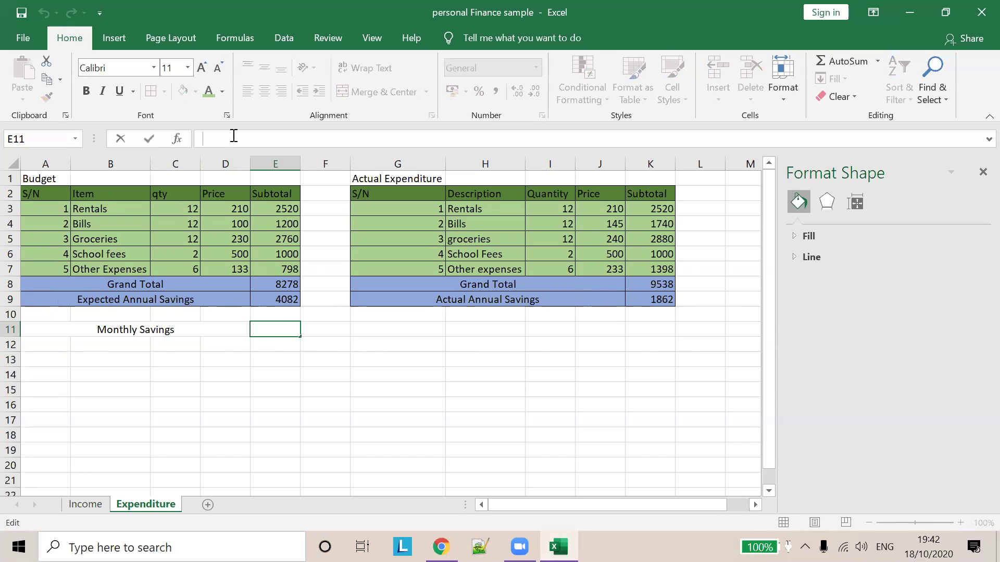
text(=)
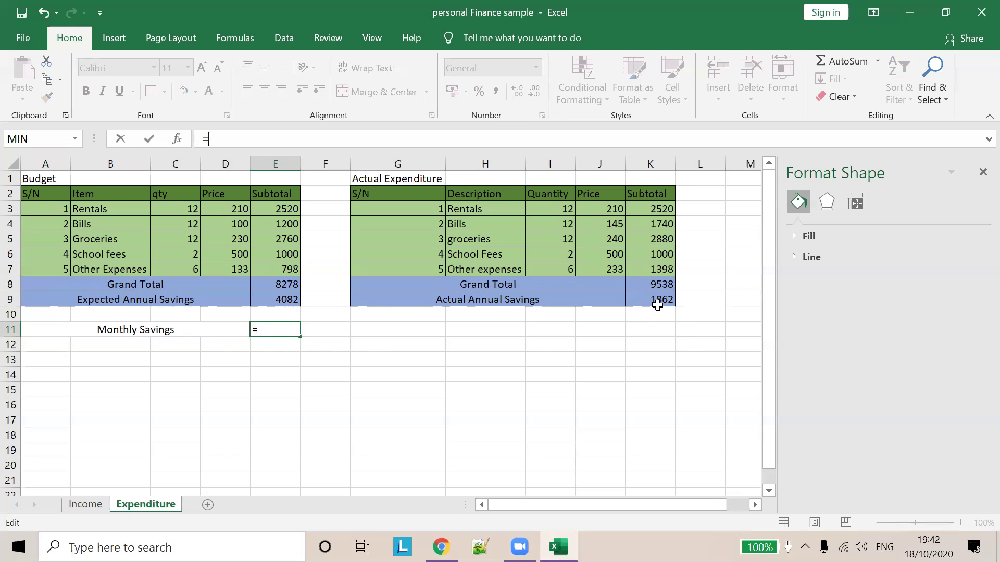
text(K9-)
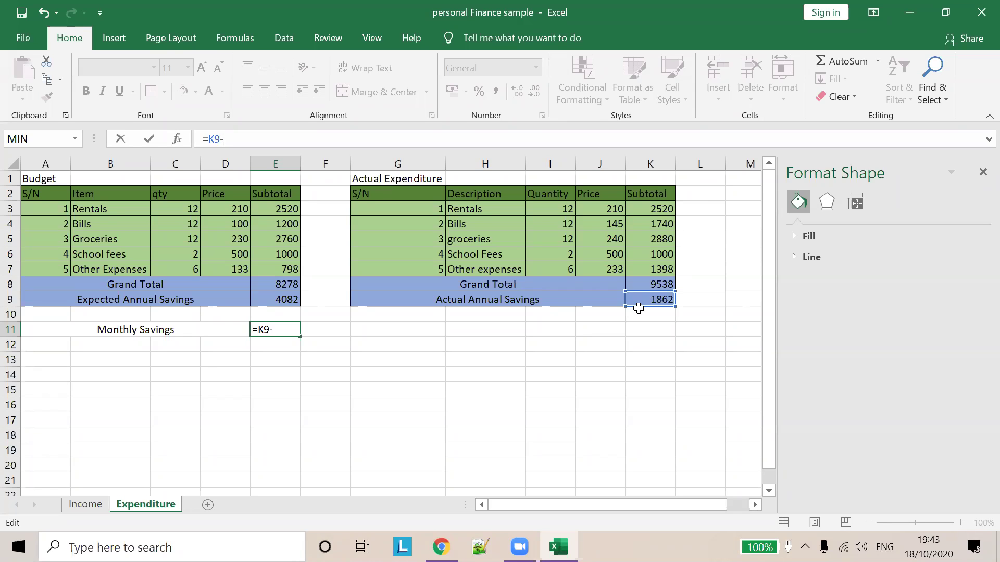
text(E9)
key(Tab)
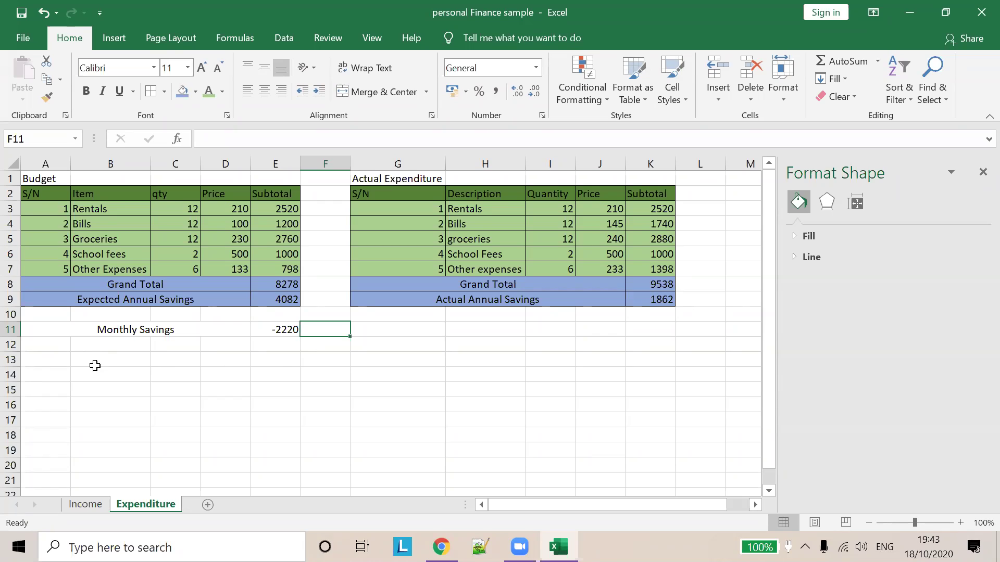
Step: Merge and centre A13:D13 and type the label 'CoMMENTS' into it
drag(55, 357, 222, 359)
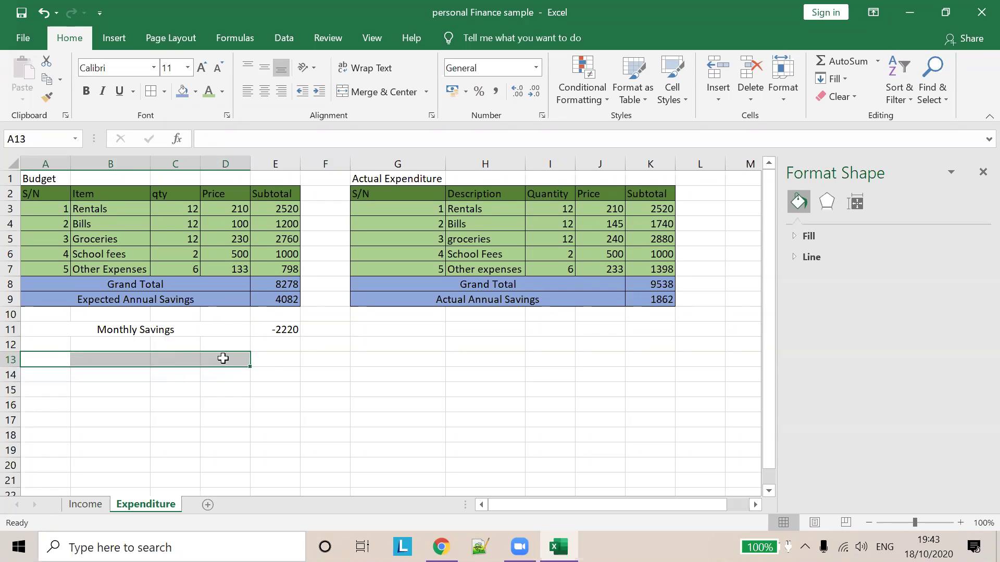
click(383, 92)
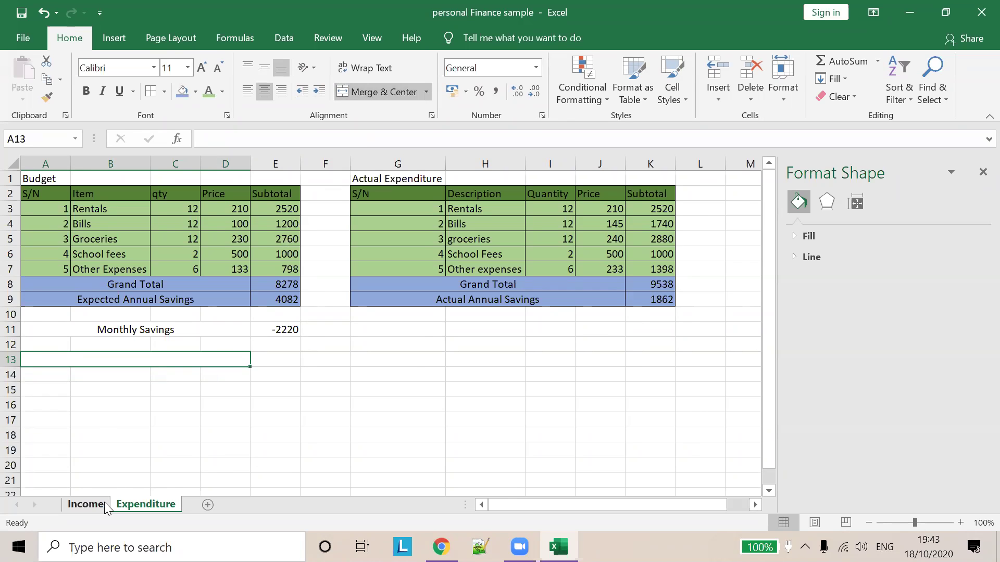
click(86, 504)
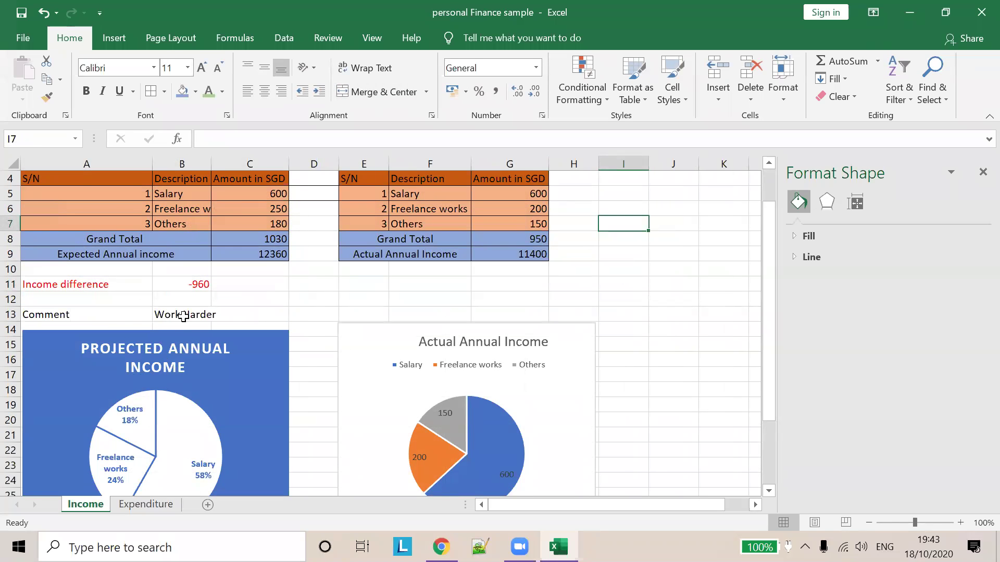
click(146, 504)
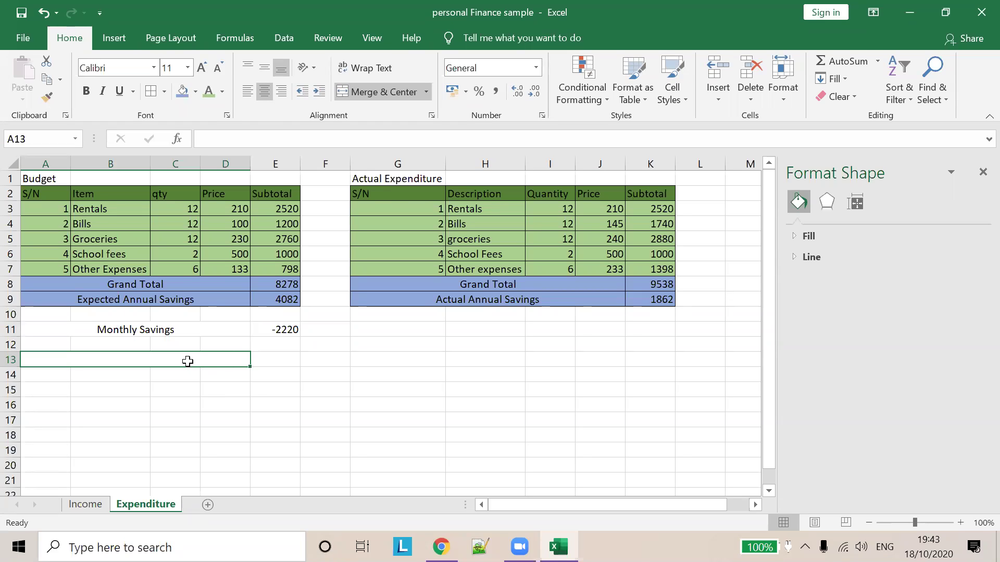
text(CoMMENTS)
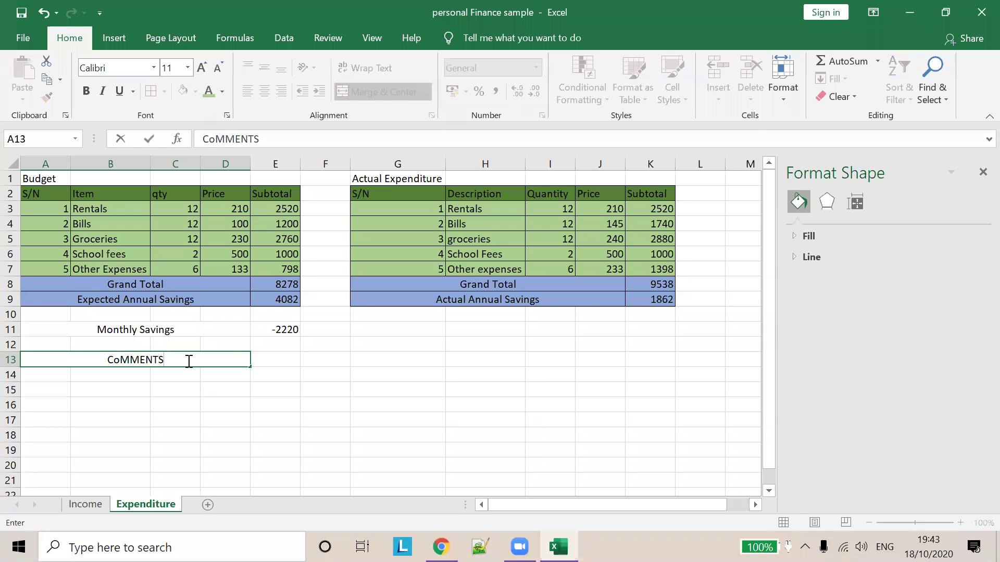
key(Tab)
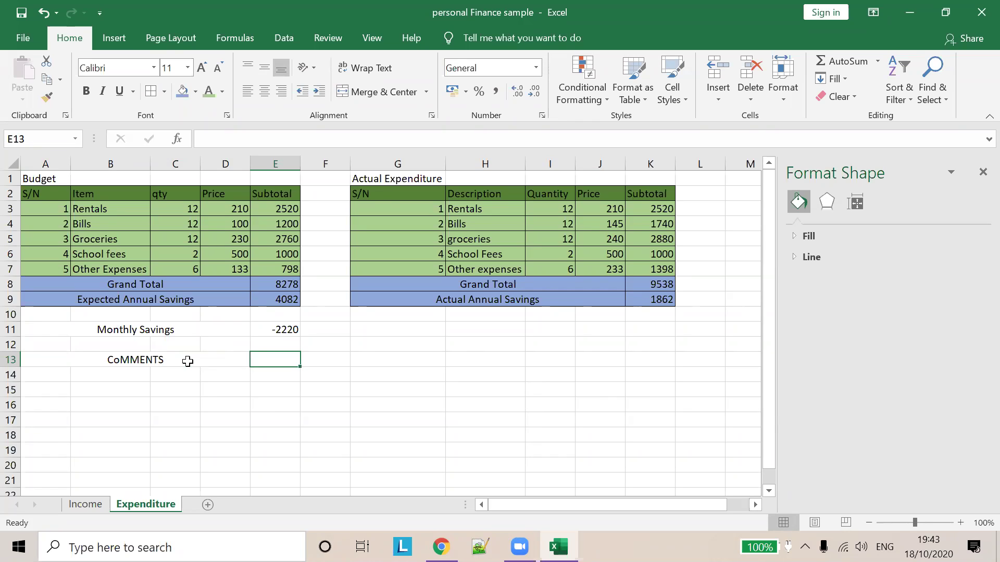
Step: Start an IF formula =if(e11>) in E13, which Excel flags as a formula problem
text(=)
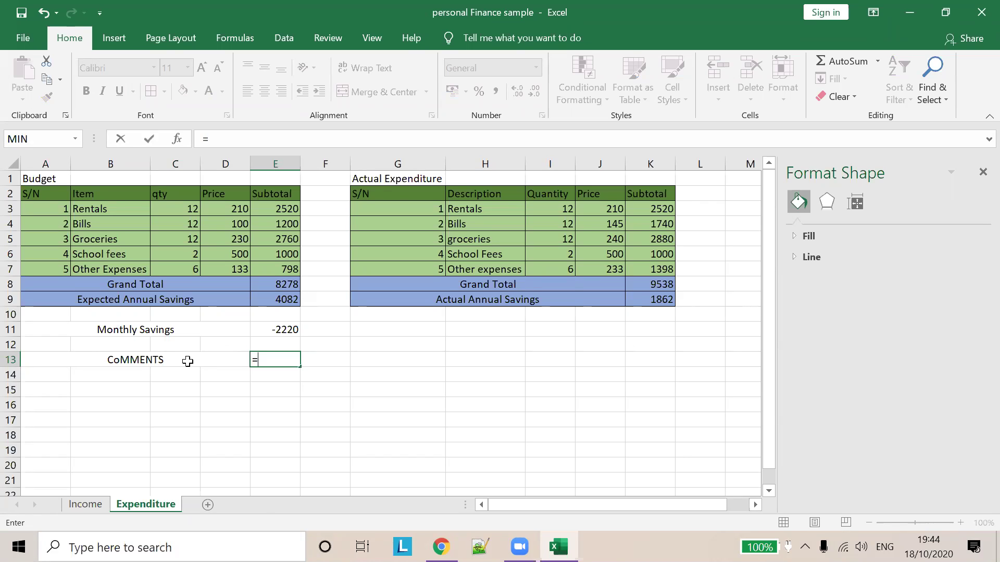
text(if)
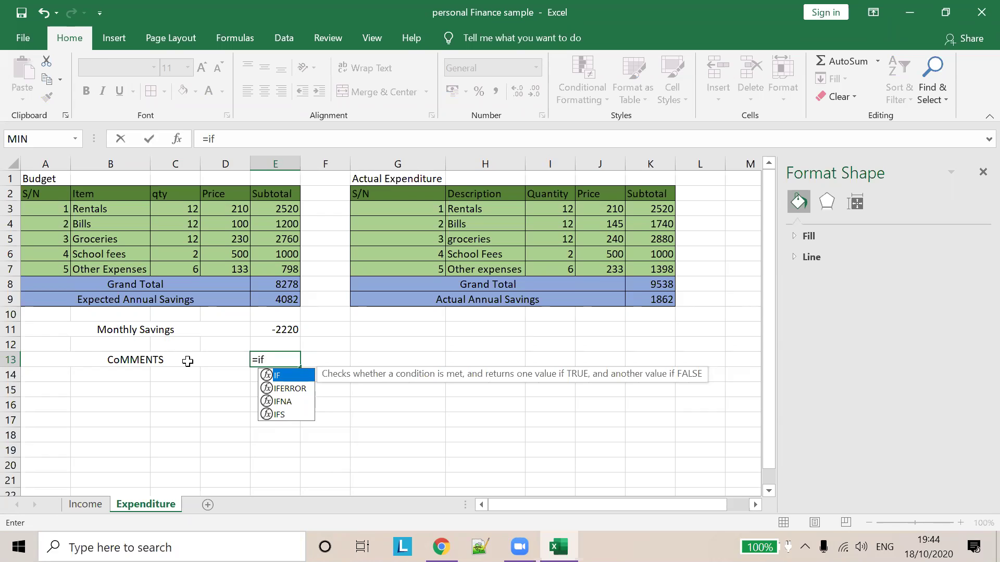
text(()
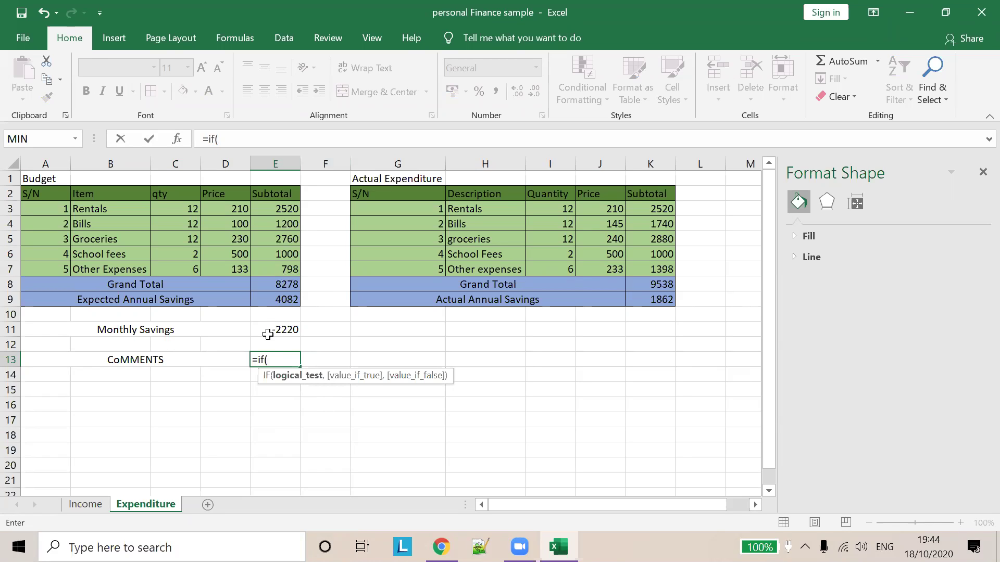
text(e)
key(BackSpace)
text(e11)
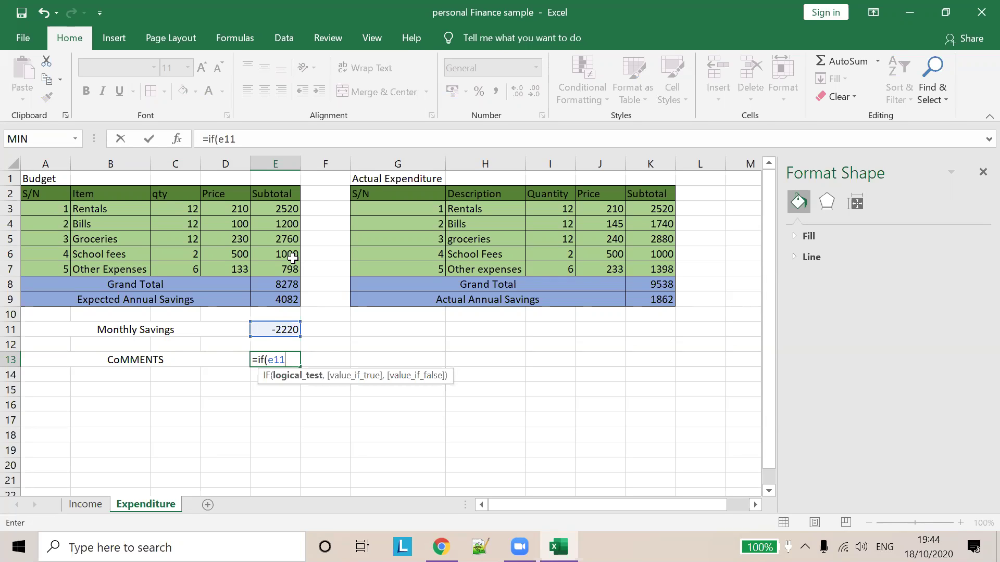
text())
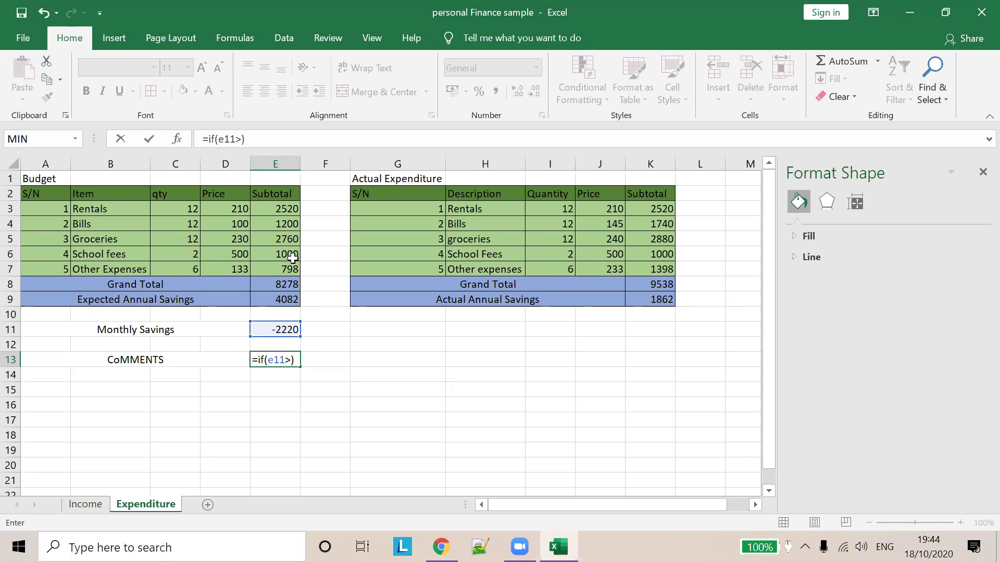
key(Return)
key(Return)
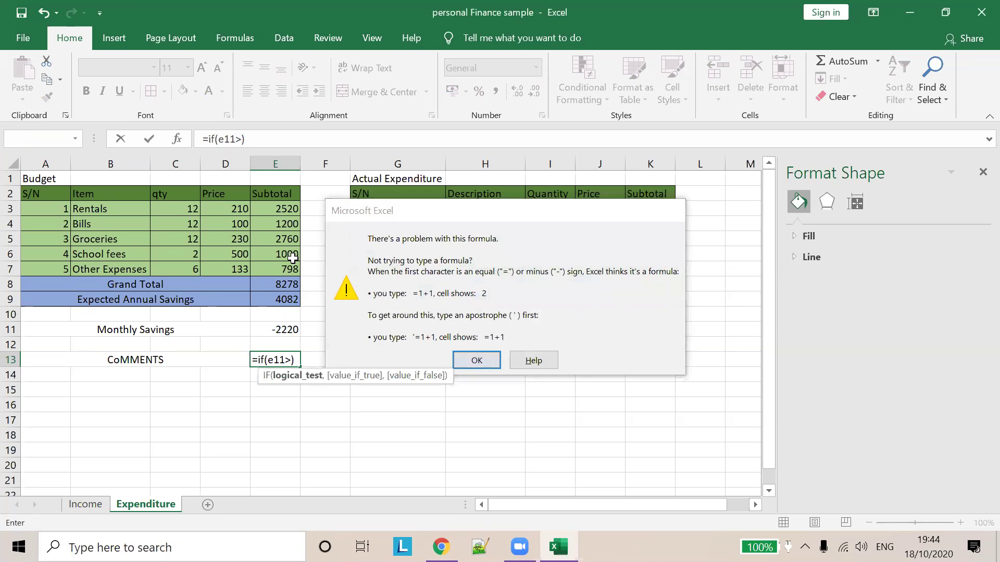
text(0)
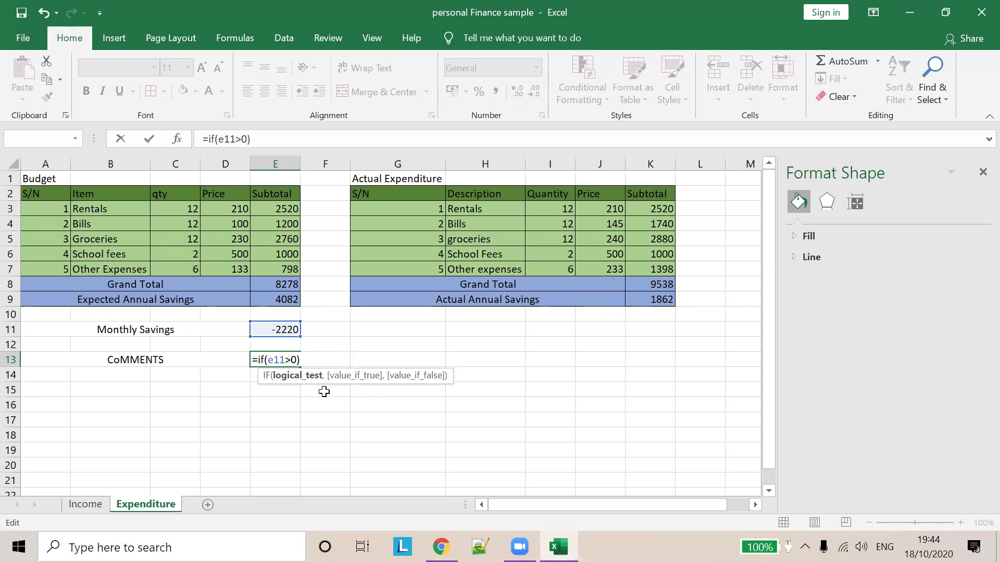
Step: Complete E13 as =if(e11>0,"Good job saving money","Need to reduce your expenses")
text(,)
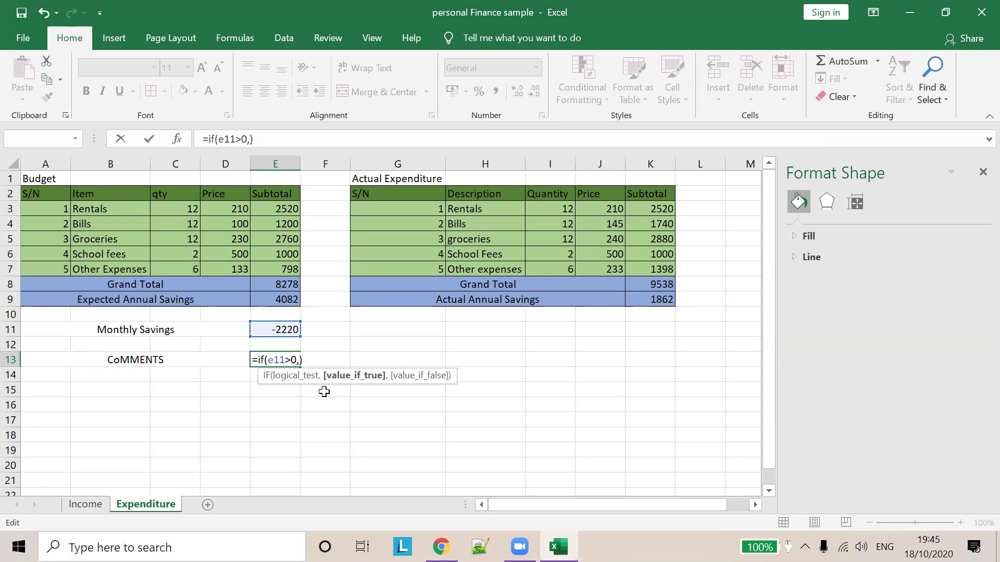
text(")
text(")
text(Good job saving money)
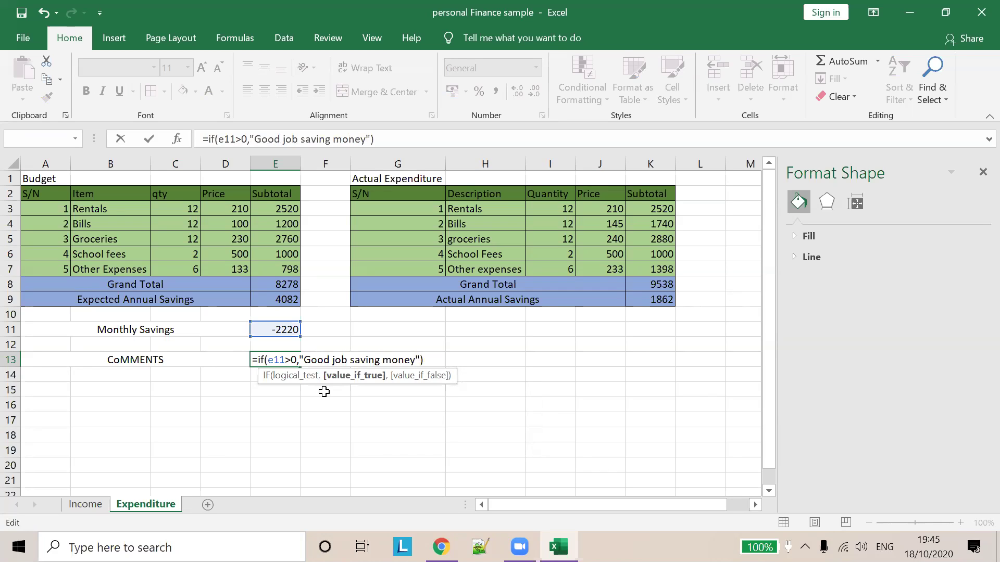
text(,)
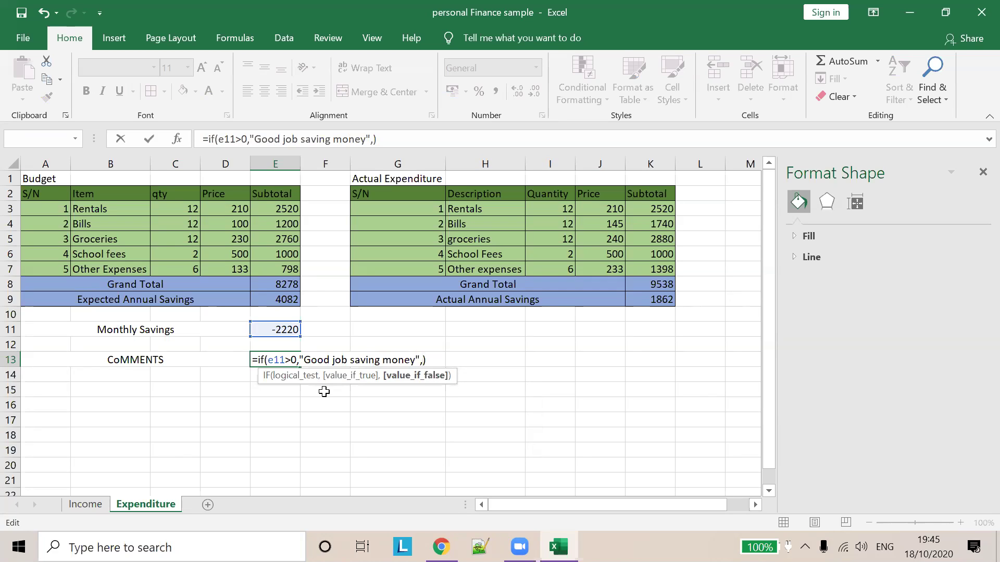
text(",")
text(Need to )
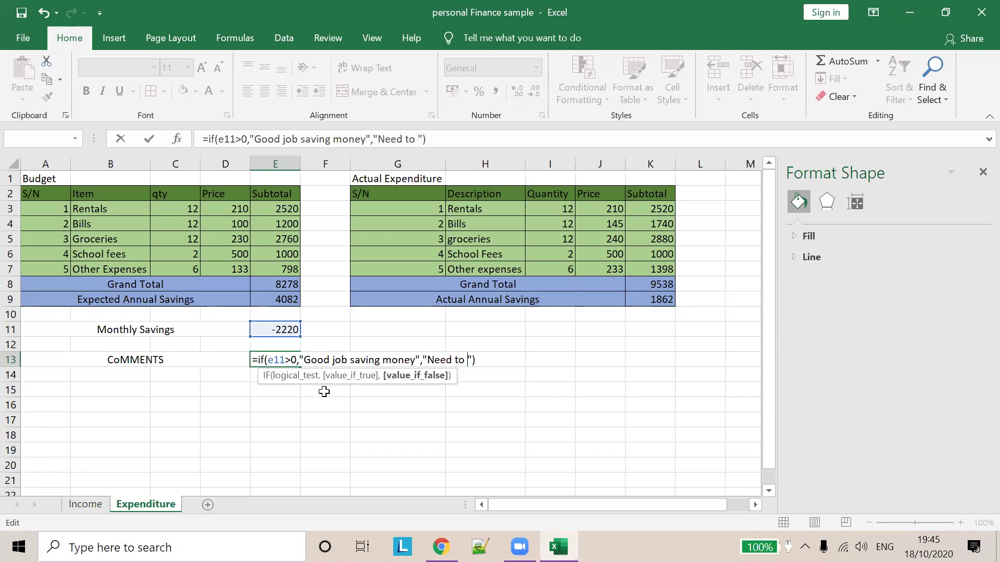
text(reduce )
text(your expenses)
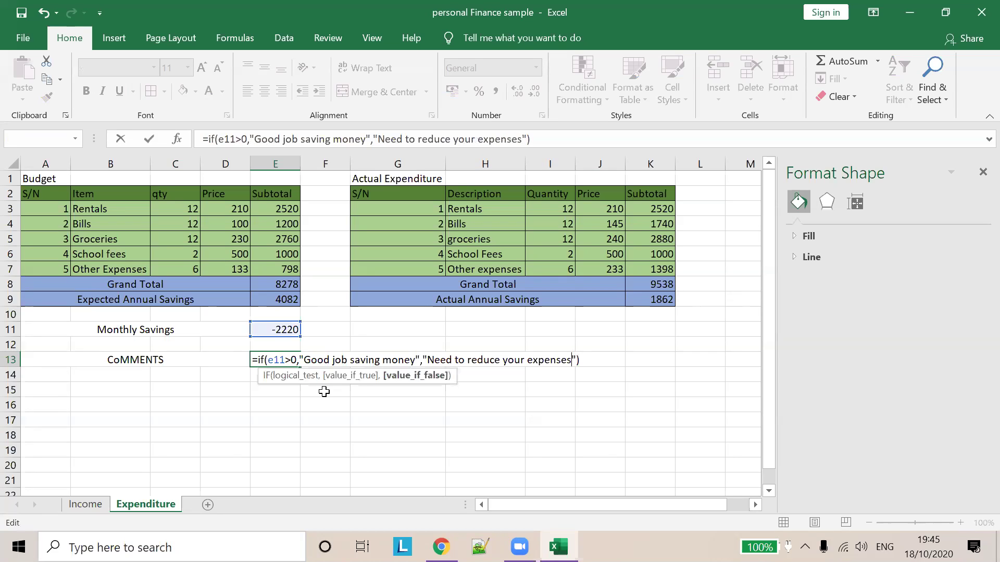
click(627, 362)
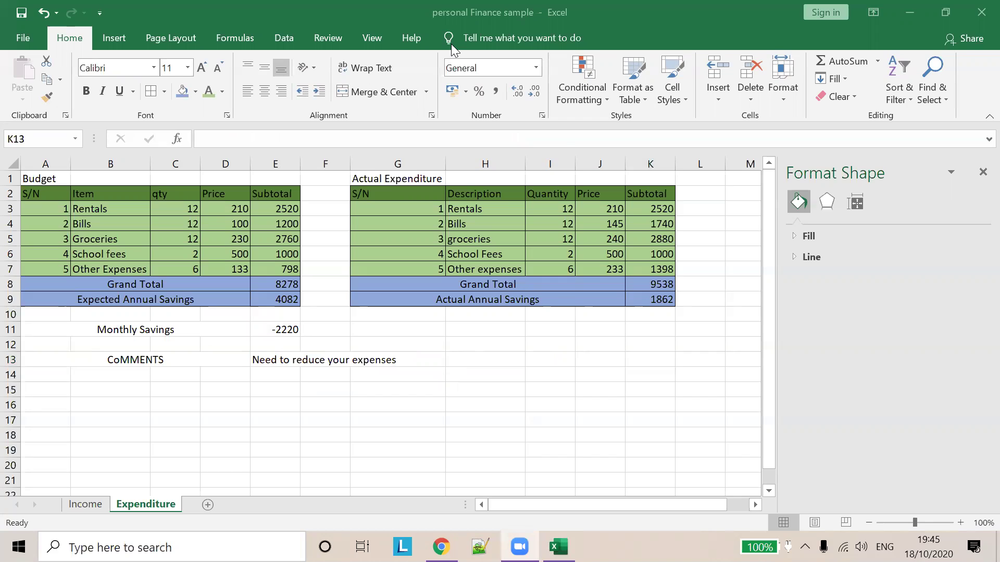
Step: Try test values 2 and 0 in the Other expenses actual price, undoing each change
click(294, 360)
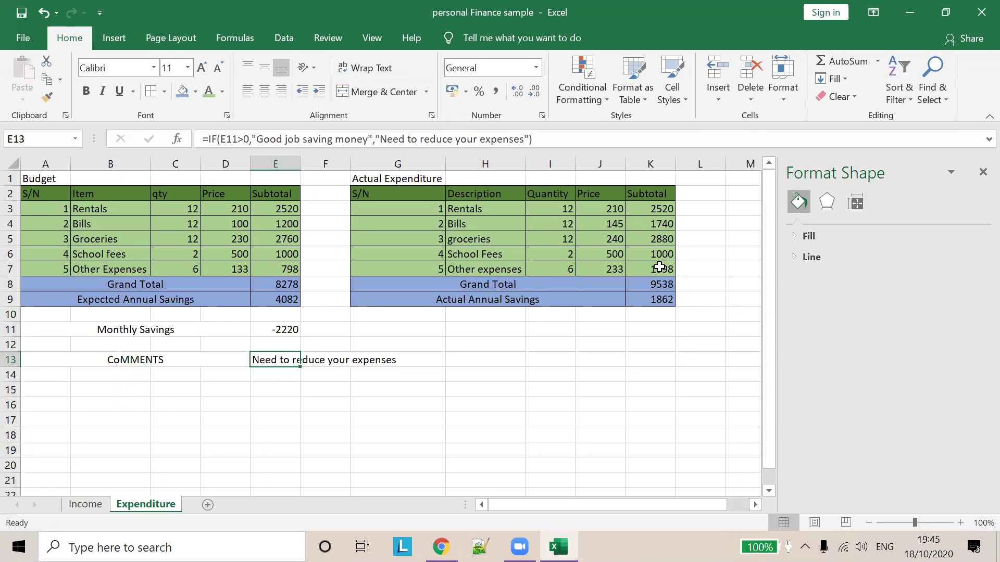
click(611, 256)
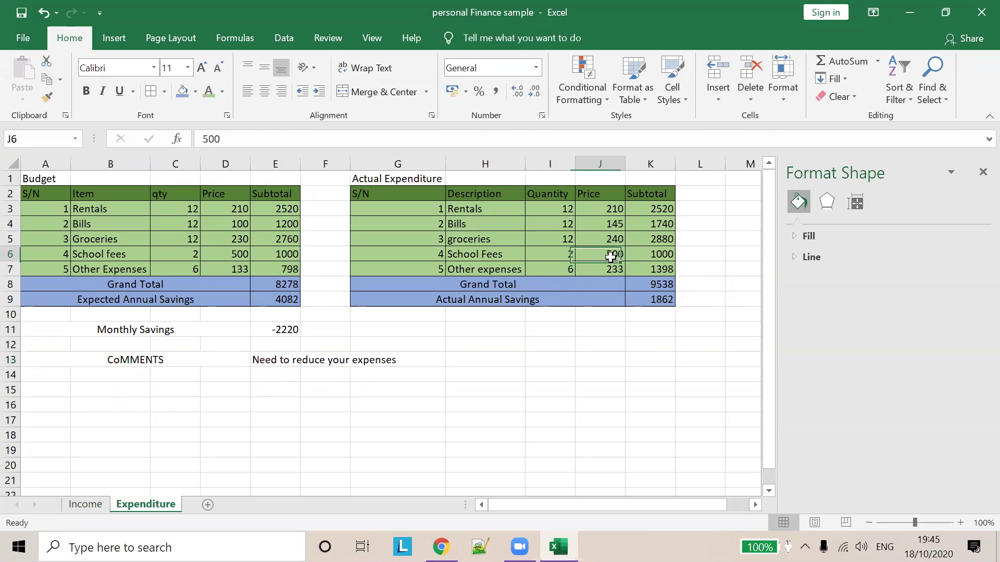
click(609, 273)
text(2)
click(697, 342)
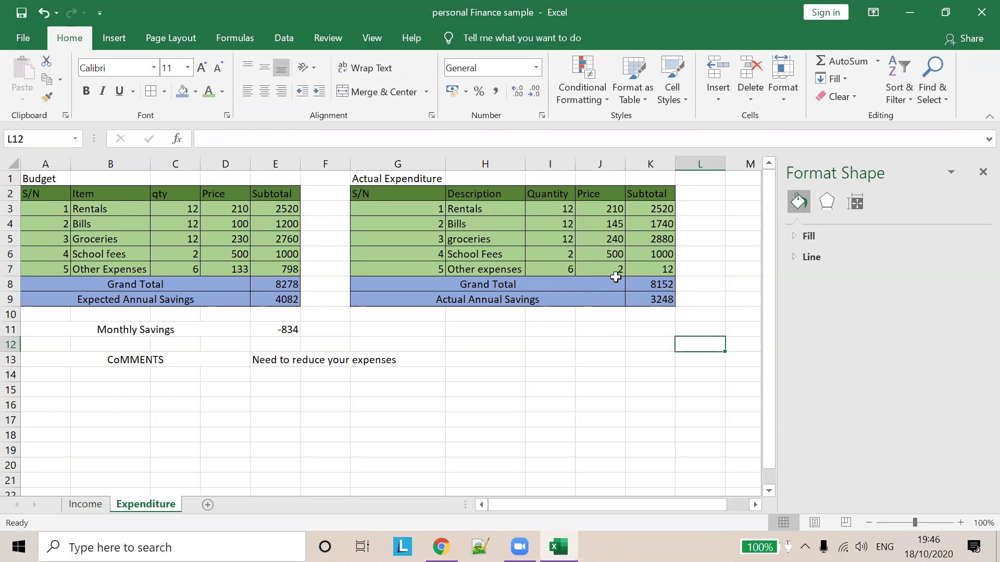
key(ctrl+z)
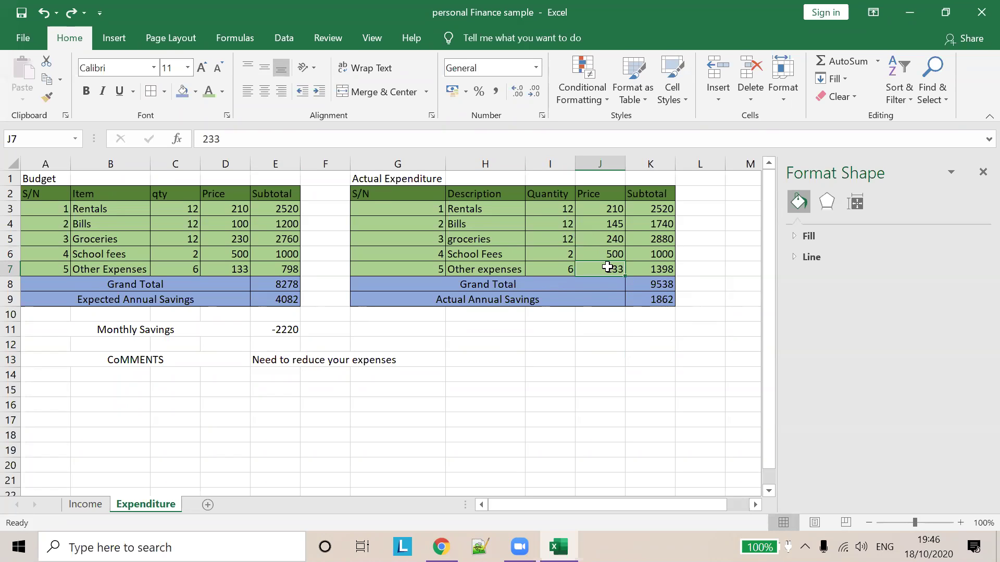
text(0)
click(618, 375)
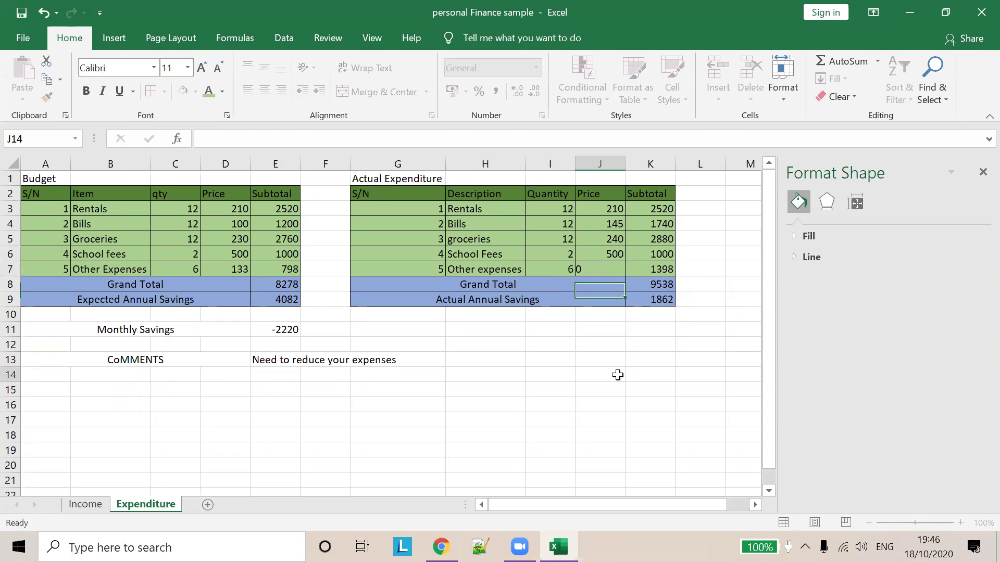
key(ctrl+z)
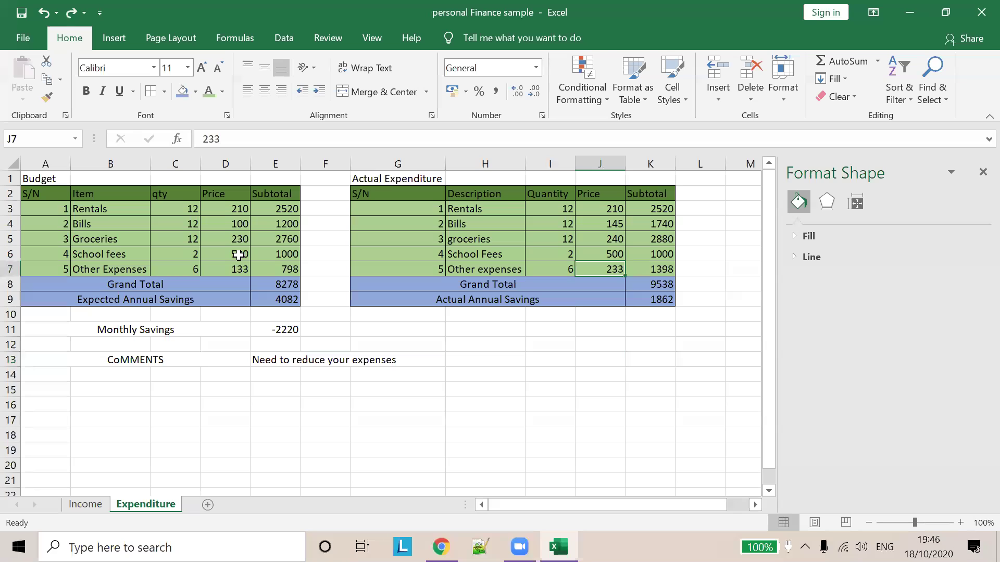
Step: Change the Other Expenses budget price in D7 to 600, making Monthly Savings 582
click(242, 271)
key(BackSpace)
click(336, 318)
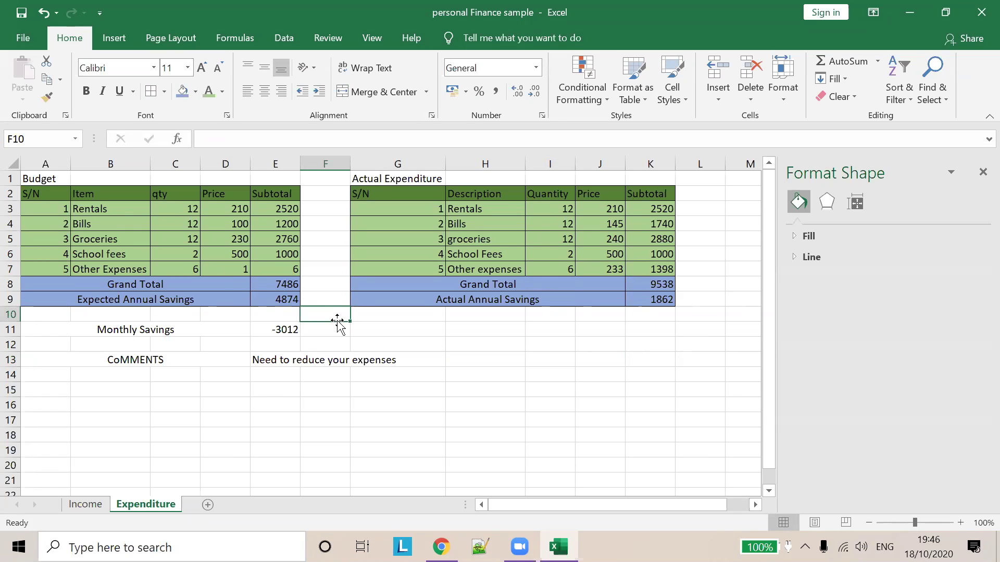
click(243, 269)
text(45)
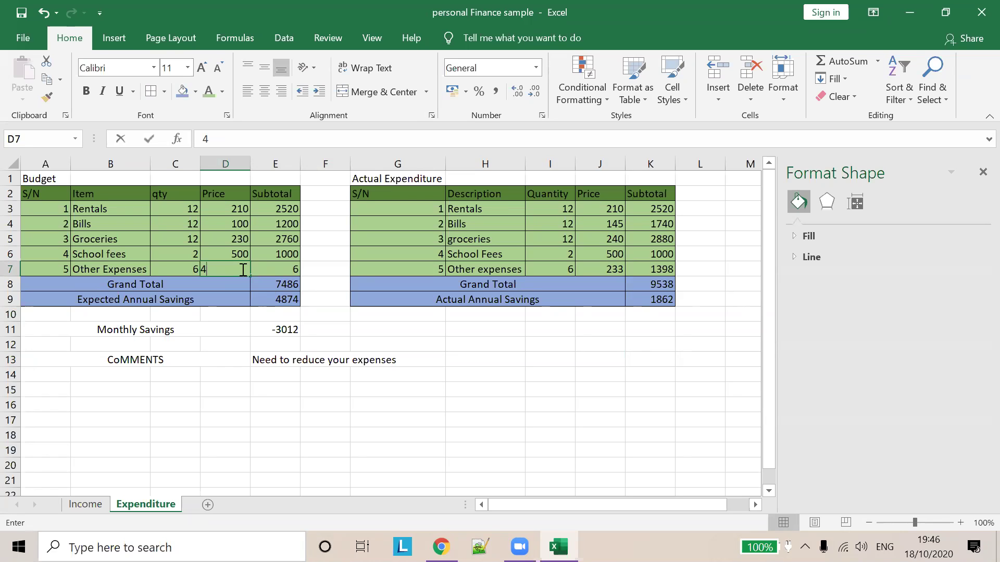
text(6)
click(365, 313)
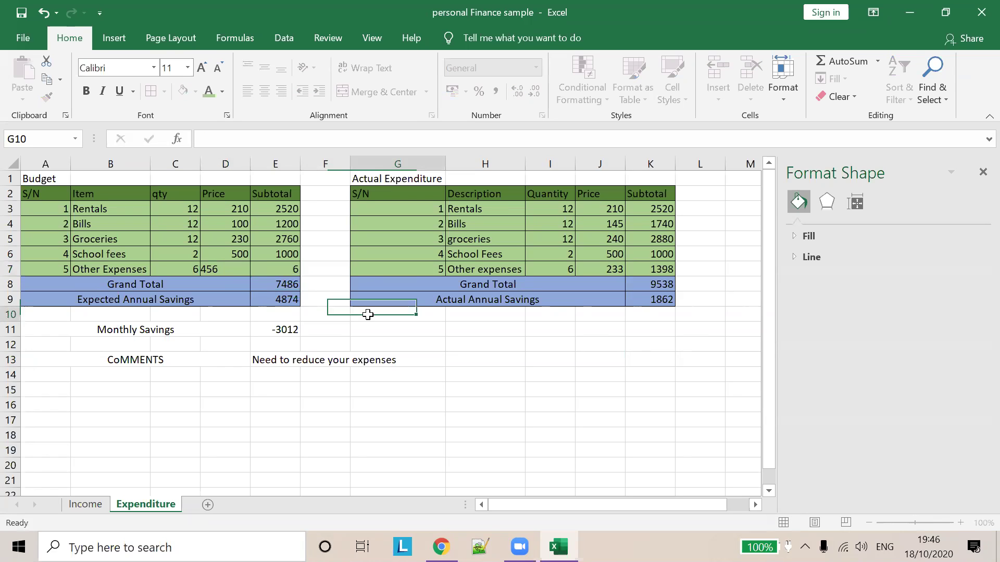
click(235, 269)
text(600)
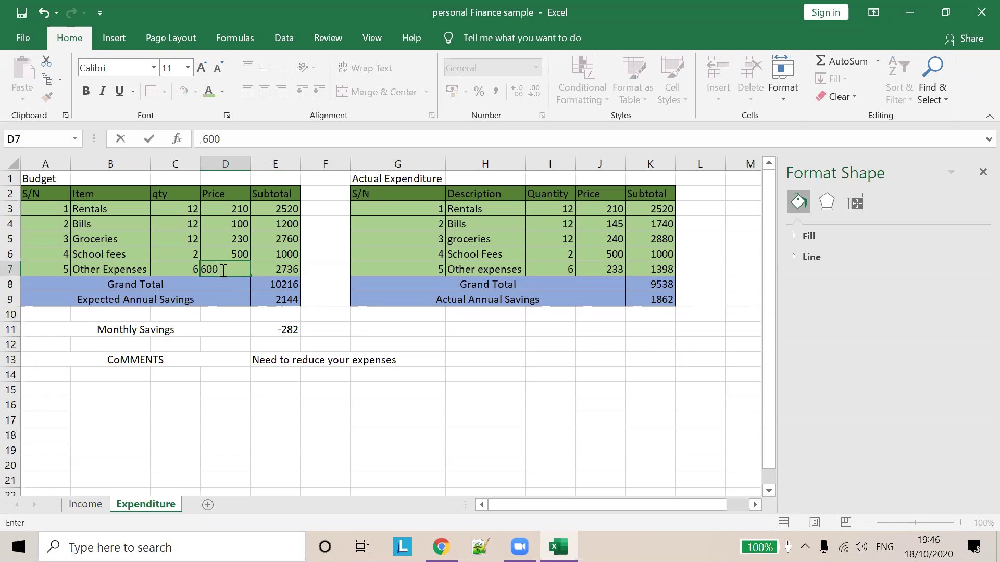
click(364, 333)
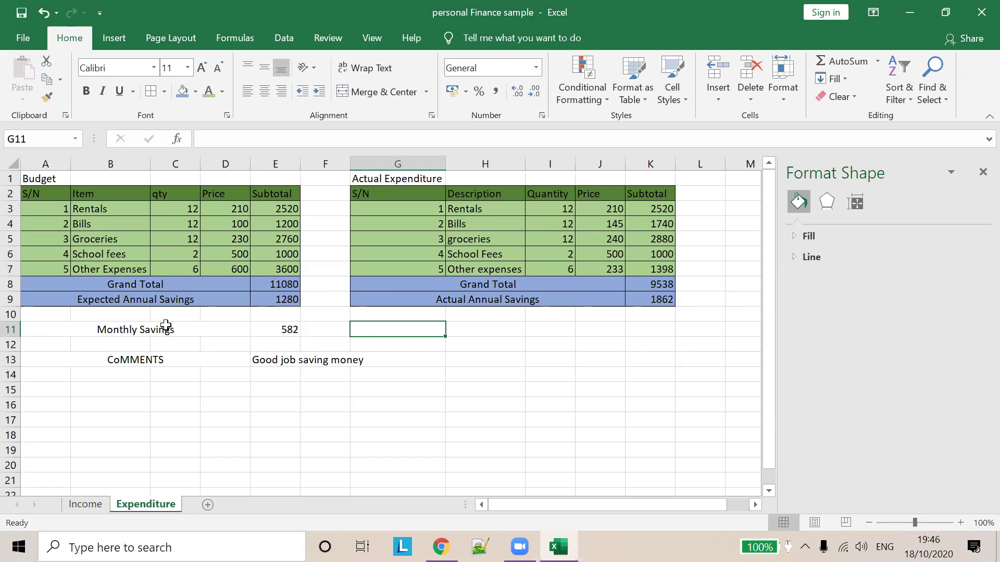
click(52, 326)
Step: AutoFit column E so the E13 comment fits
drag(238, 336, 287, 329)
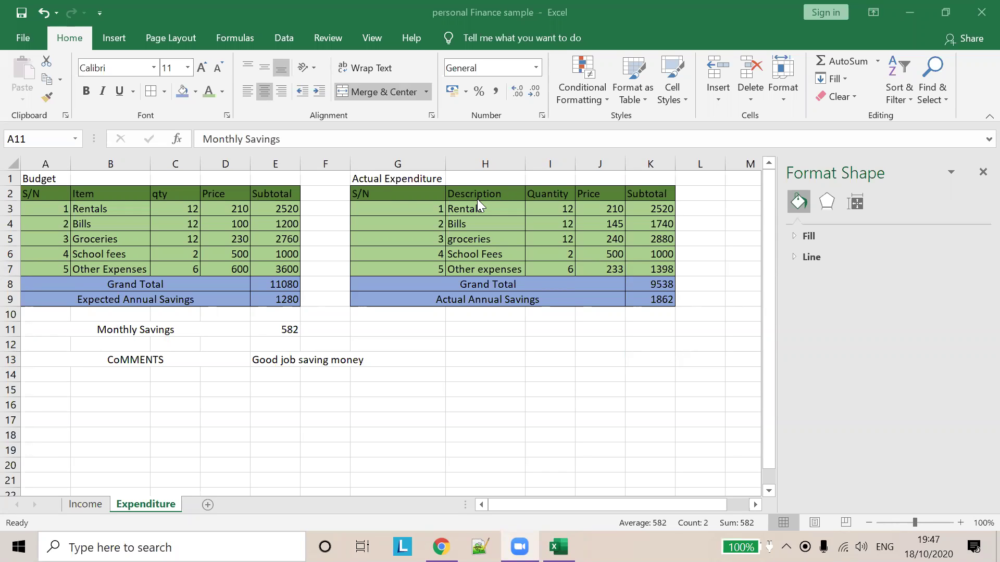
click(289, 358)
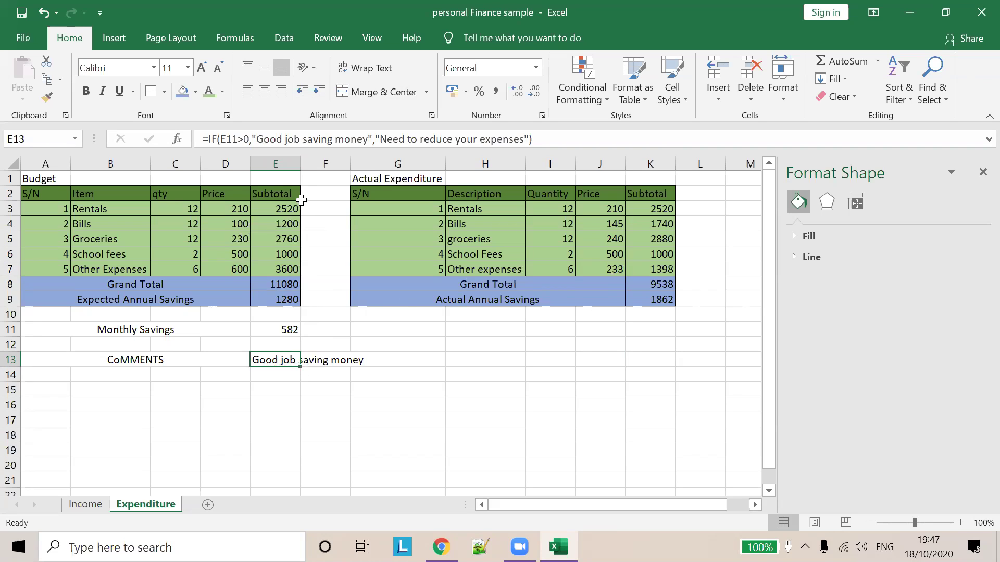
double_click(300, 164)
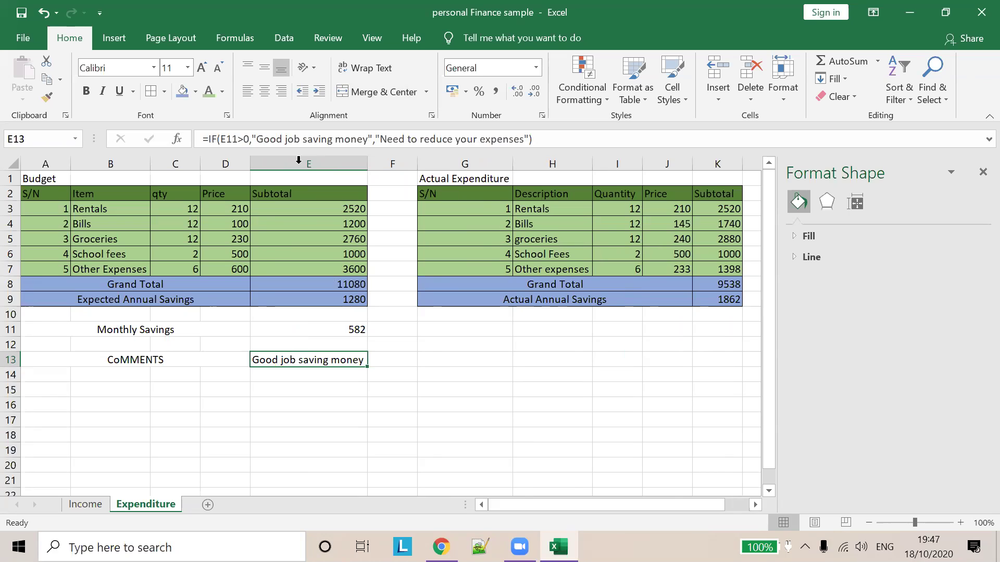
Step: Set the Other Expenses budget price in D7 back to 133
click(239, 267)
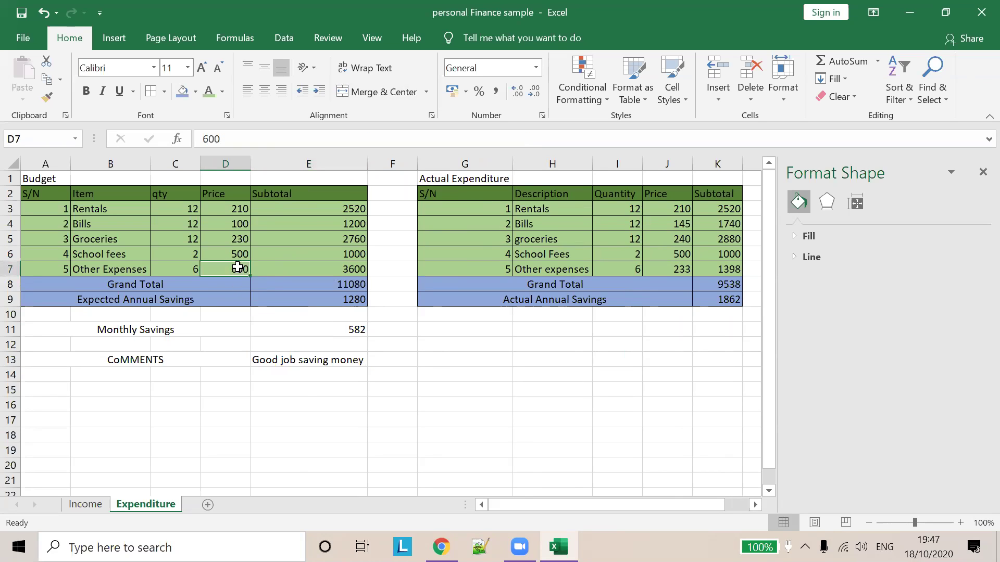
text(133)
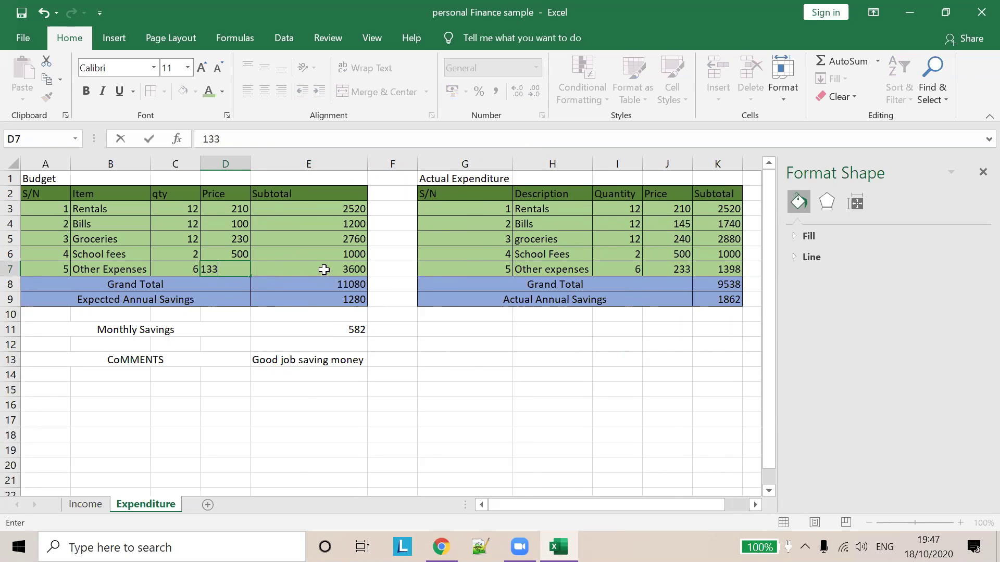
click(469, 363)
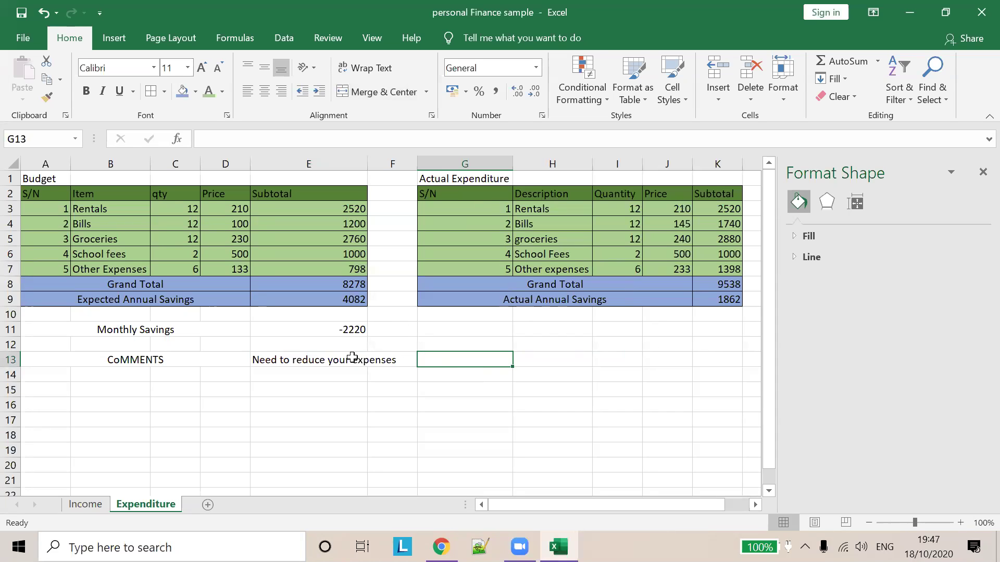
click(393, 358)
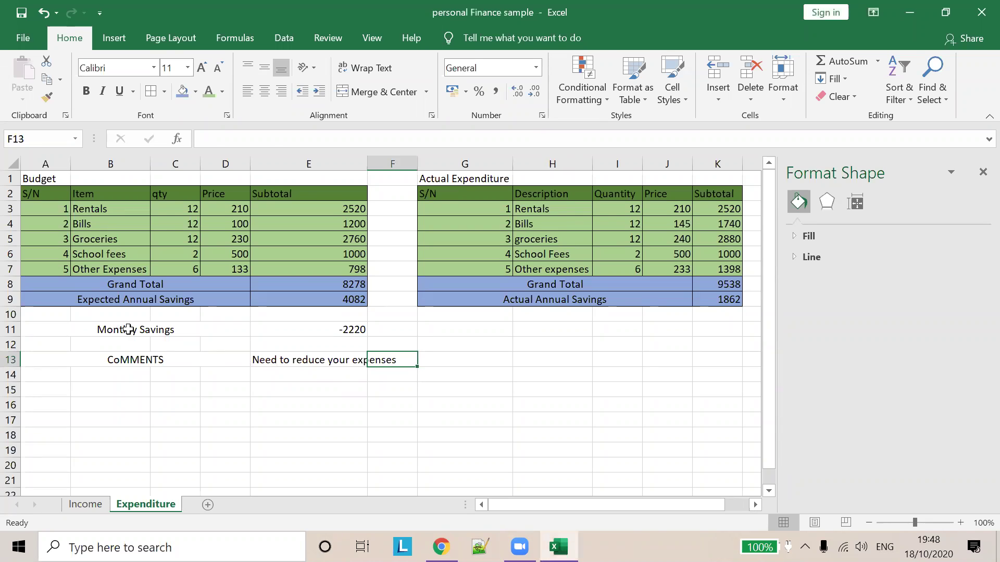
Step: Colour the Monthly Savings label and its -2220 value red
drag(128, 329, 312, 331)
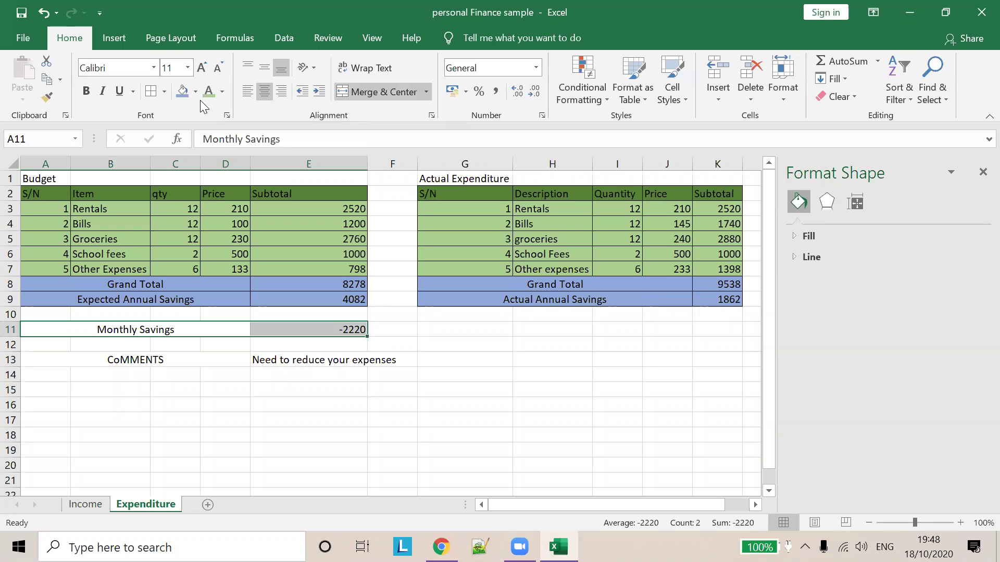
click(221, 92)
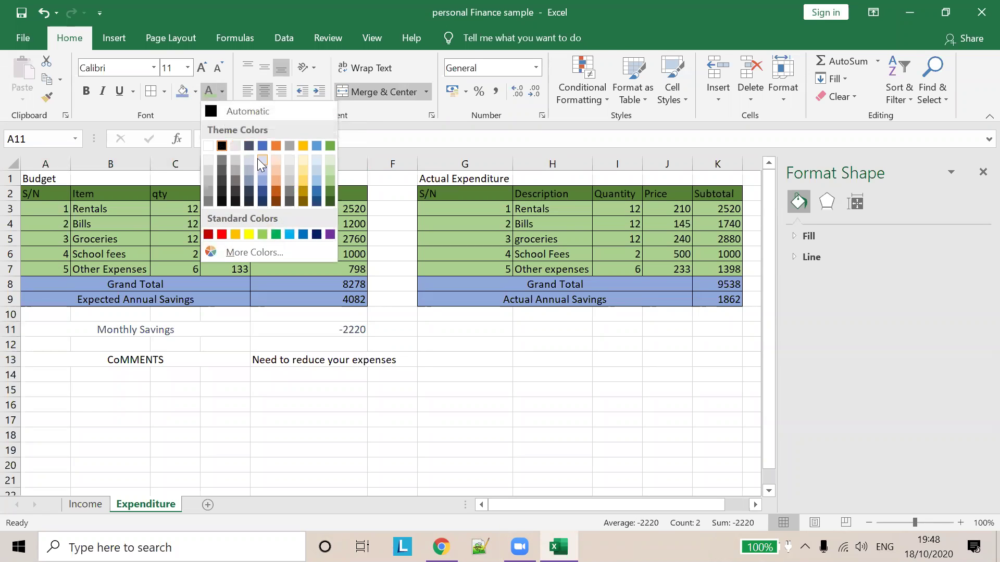
click(221, 235)
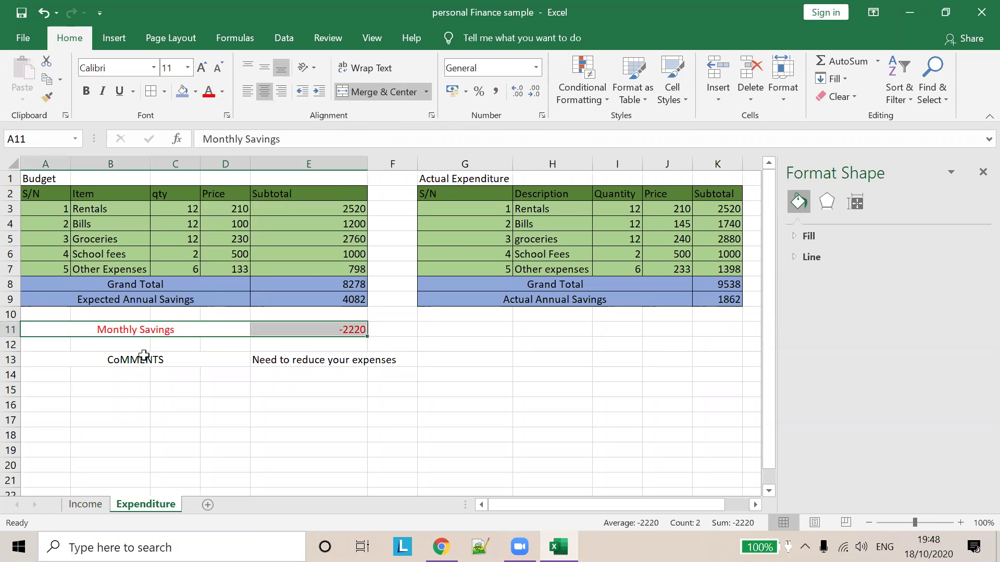
drag(156, 360, 313, 365)
Step: Make the comments row red and retype its label as 'Comments'
click(209, 93)
click(324, 384)
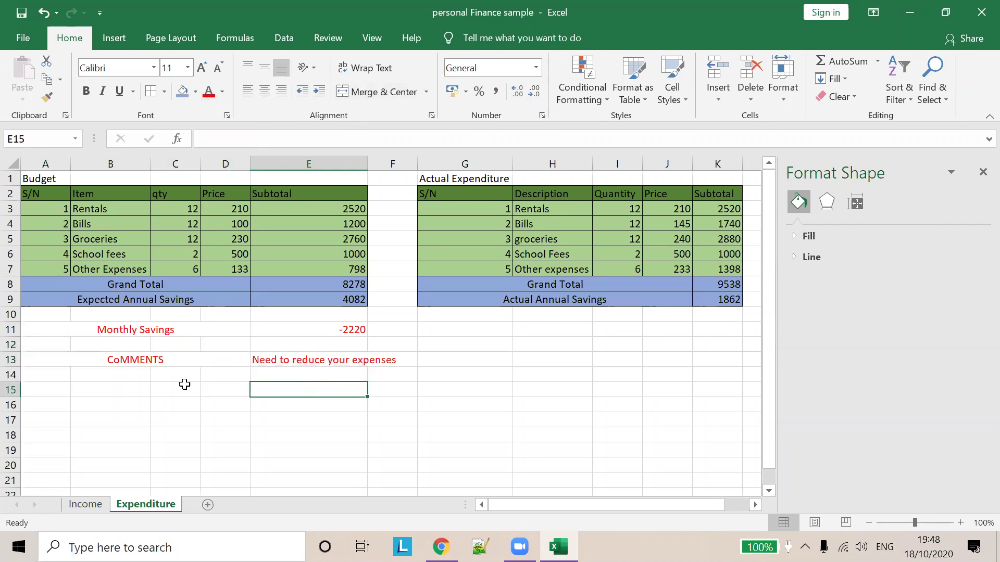
click(134, 365)
text(Comments)
click(386, 406)
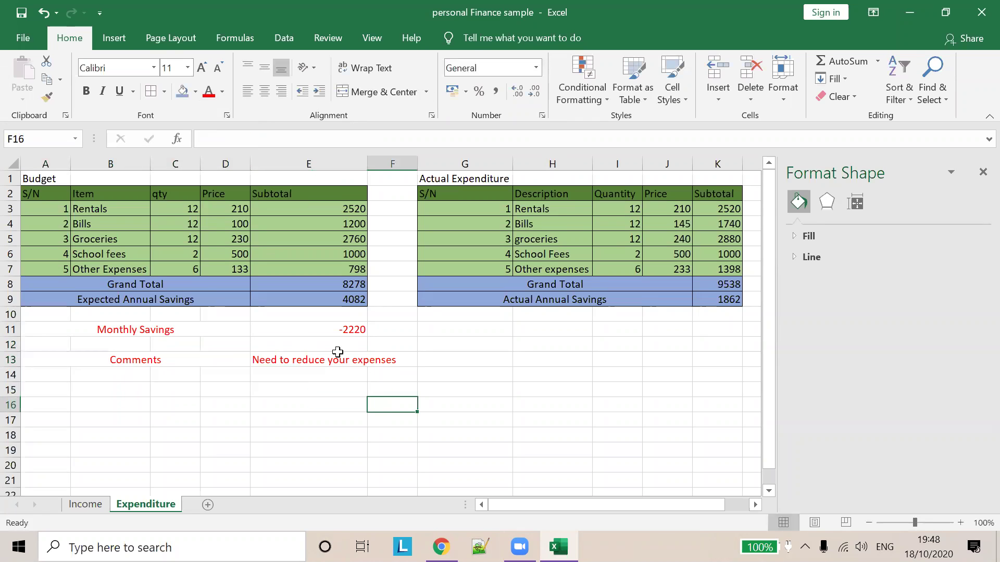
Step: Delete the empty rows 10 and 11 above Monthly Savings
click(10, 317)
right_click(10, 317)
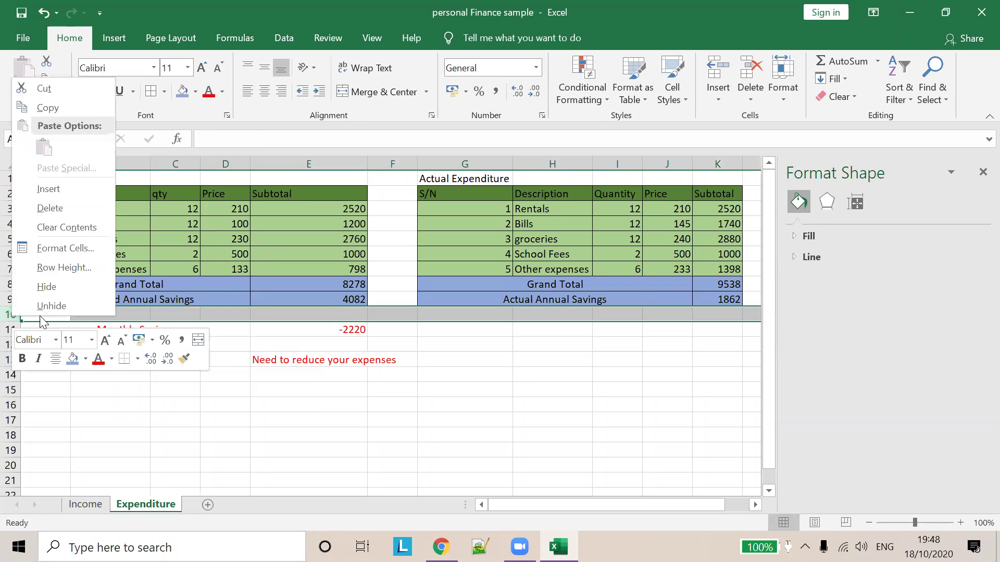
click(68, 210)
click(11, 330)
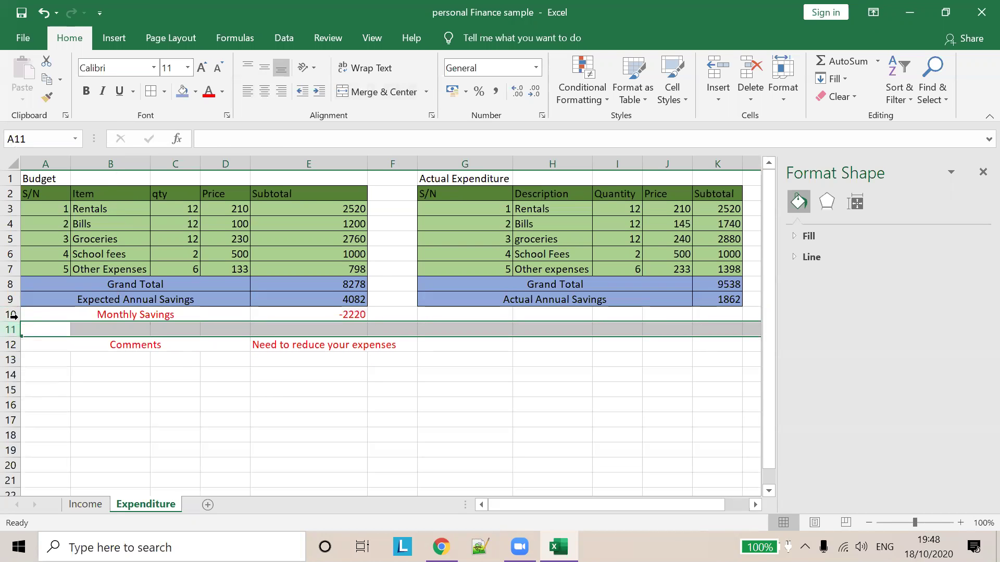
right_click(10, 330)
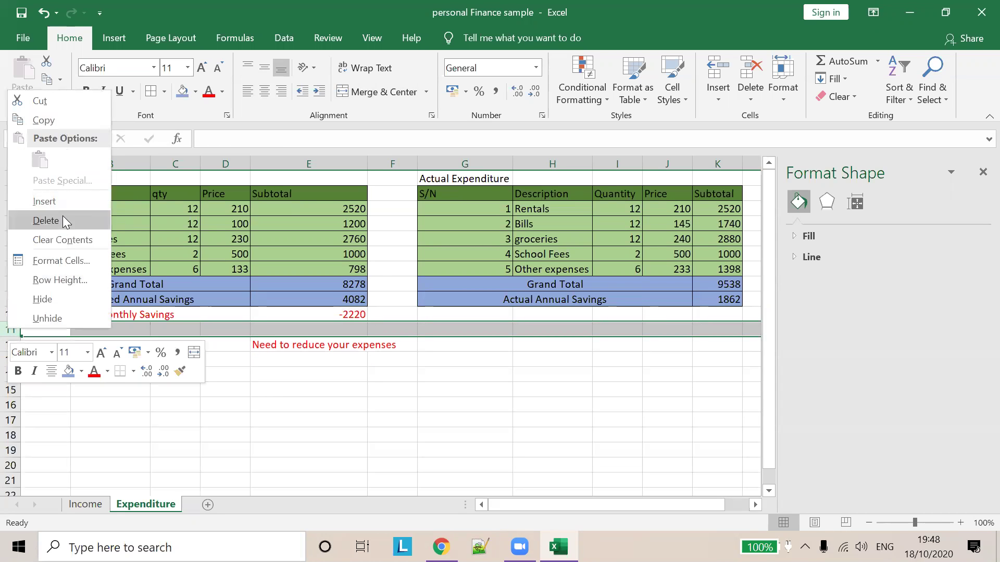
click(63, 219)
click(275, 377)
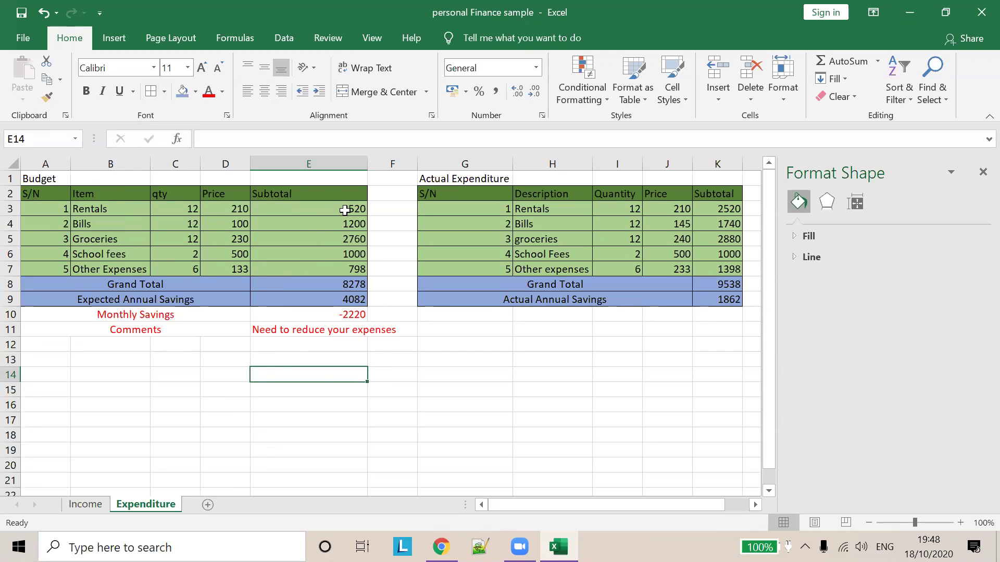
Step: Insert an empty clustered column chart from cell A13 and move it below the Budget table
click(56, 361)
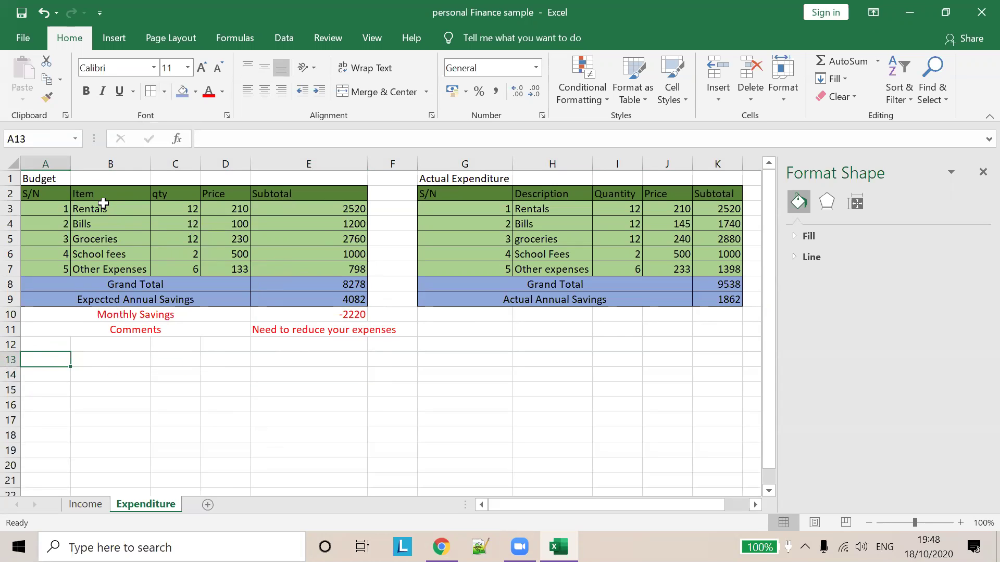
click(122, 32)
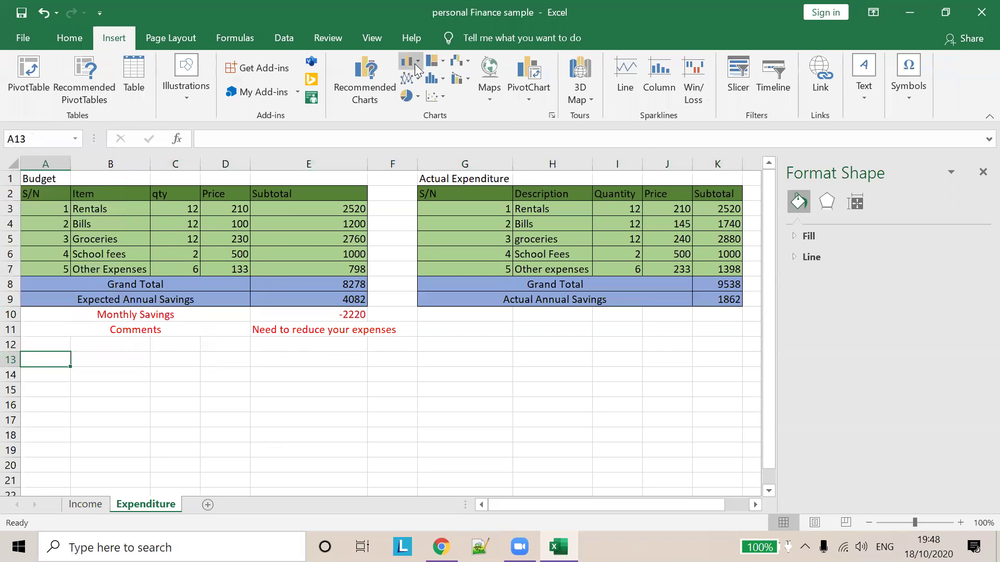
click(415, 64)
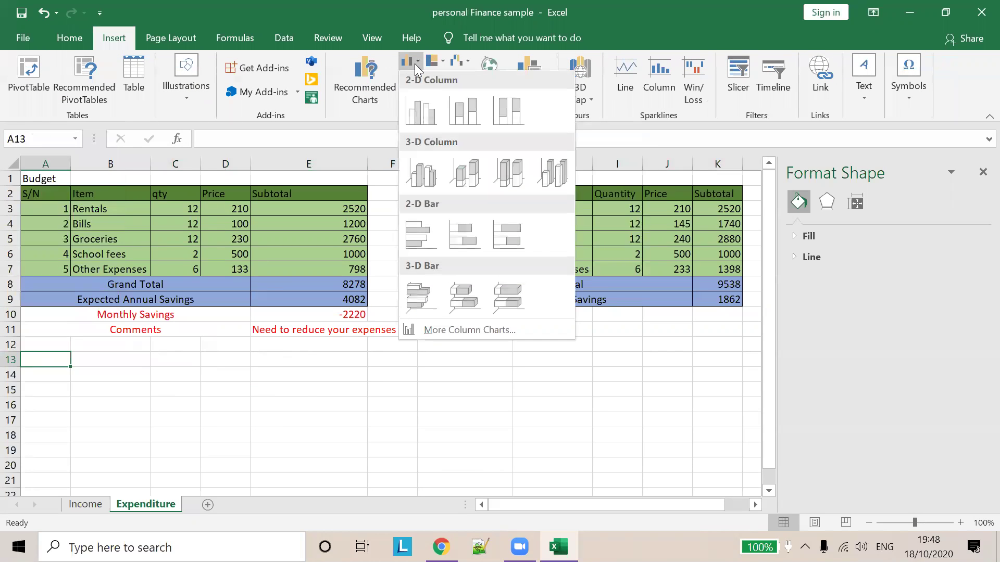
click(426, 116)
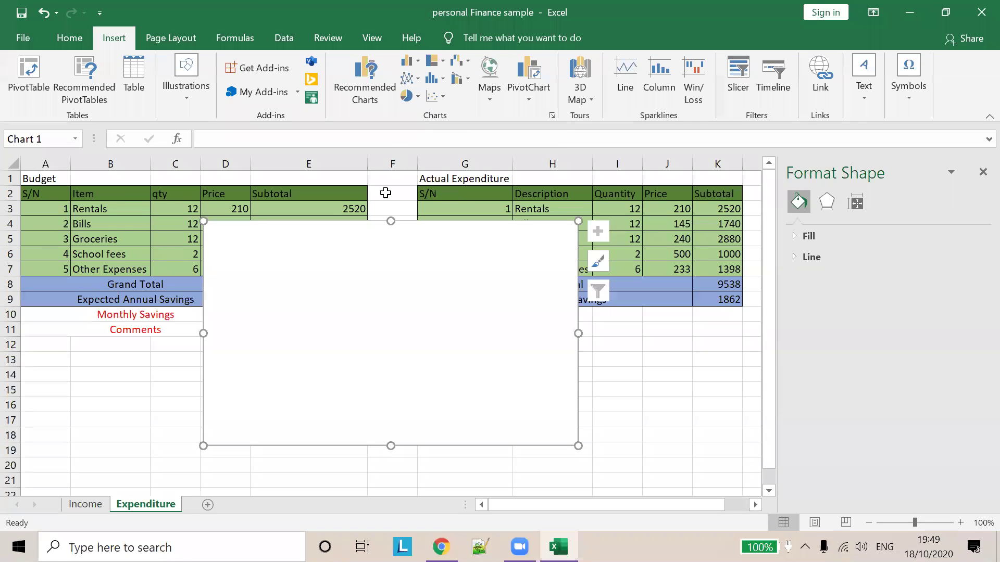
mouse_move(392, 238)
mouse_down()
mouse_move(240, 327)
mouse_move(232, 285)
mouse_up()
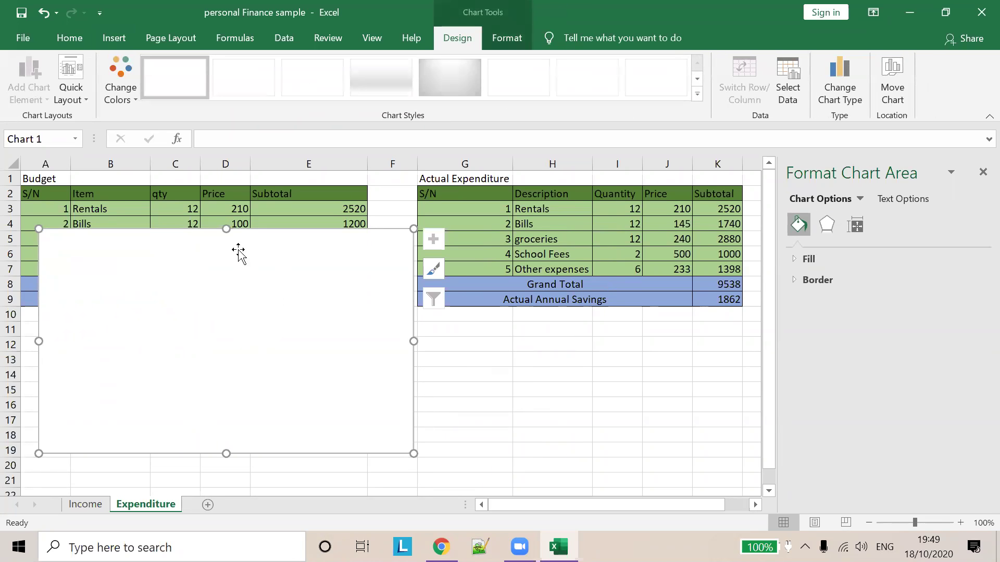
drag(226, 255, 228, 303)
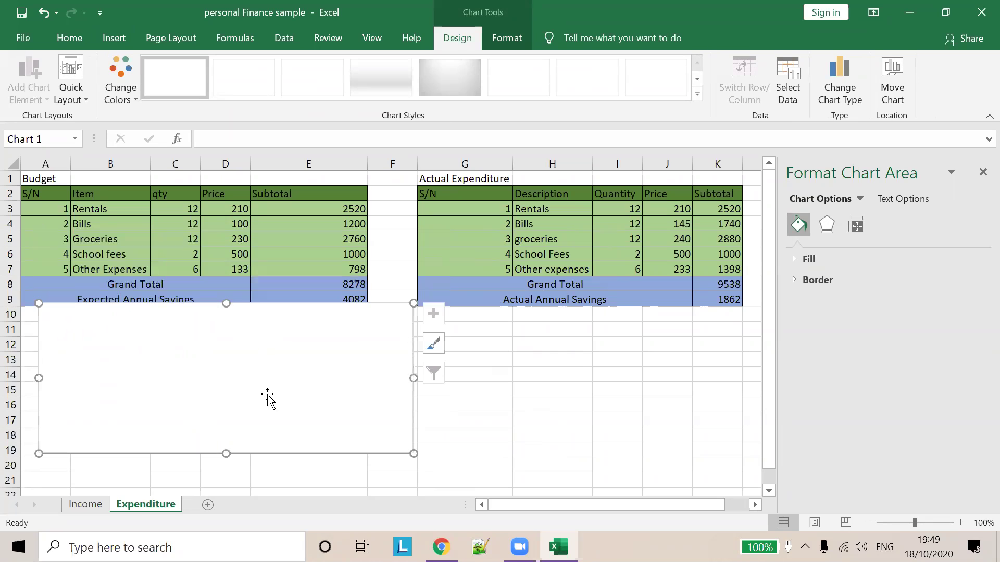
drag(415, 383, 370, 387)
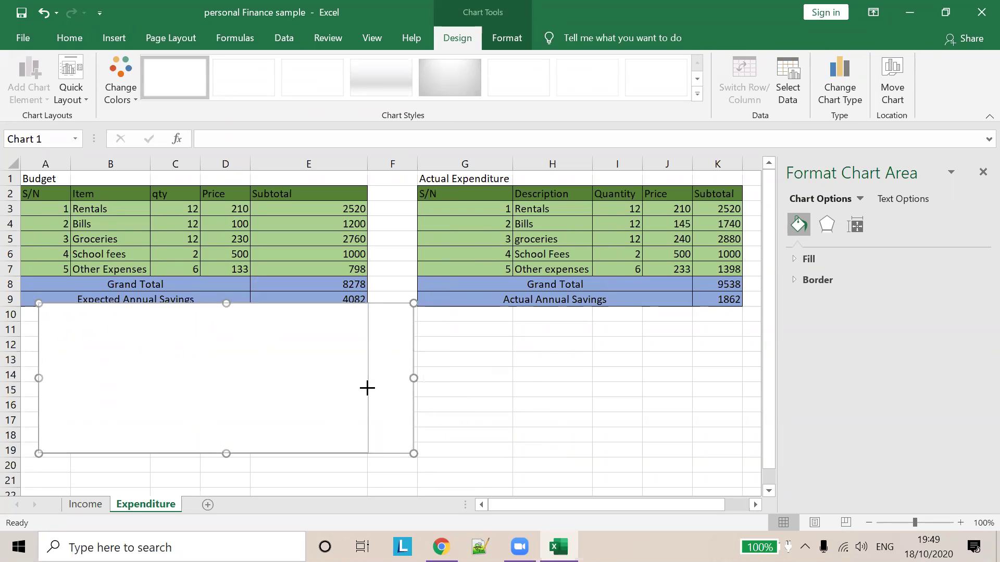
mouse_move(230, 352)
mouse_down()
mouse_move(251, 405)
mouse_move(235, 387)
mouse_up()
scroll(346, 272, down, 1)
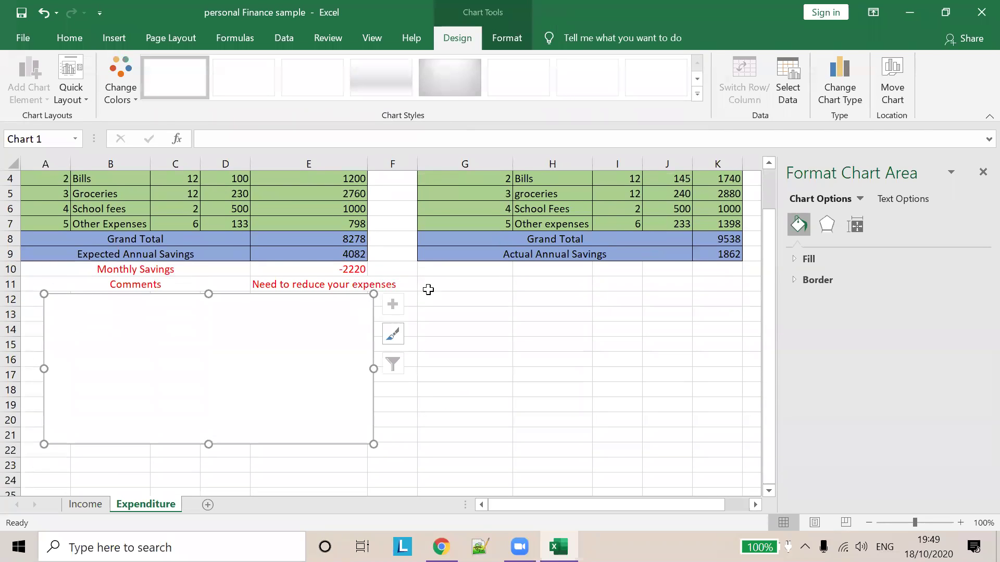
scroll(326, 335, up, 1)
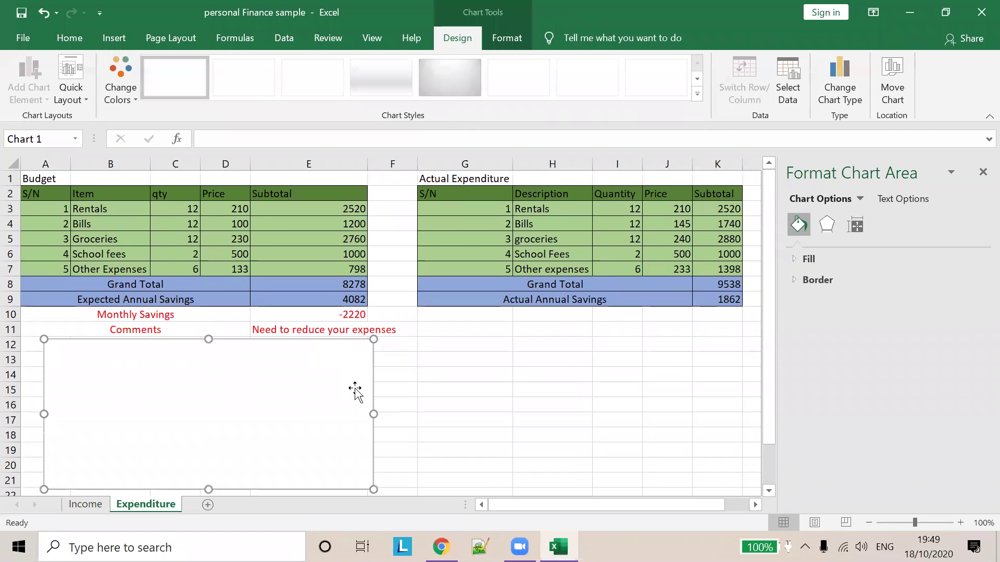
scroll(305, 375, down, 1)
right_click(306, 377)
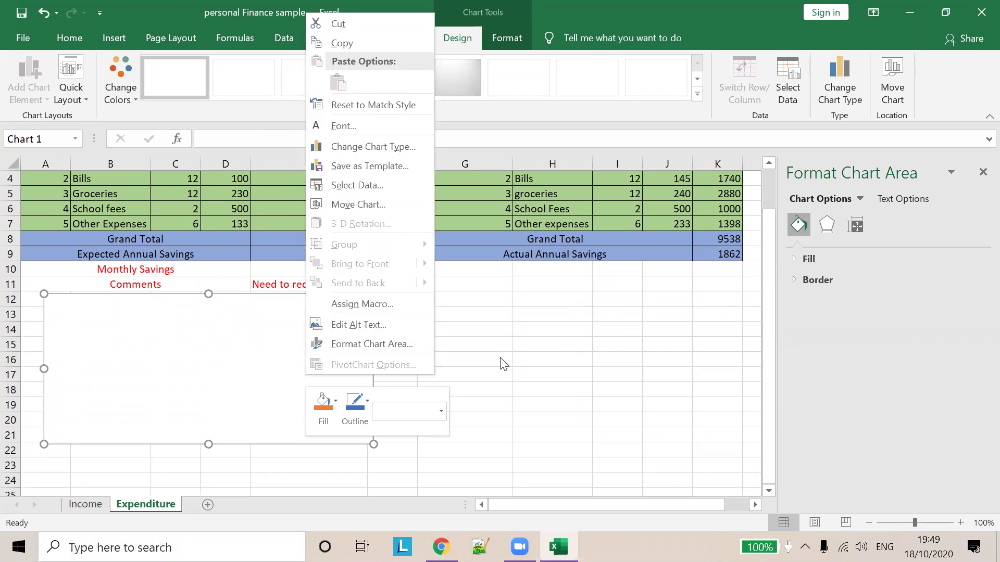
click(349, 384)
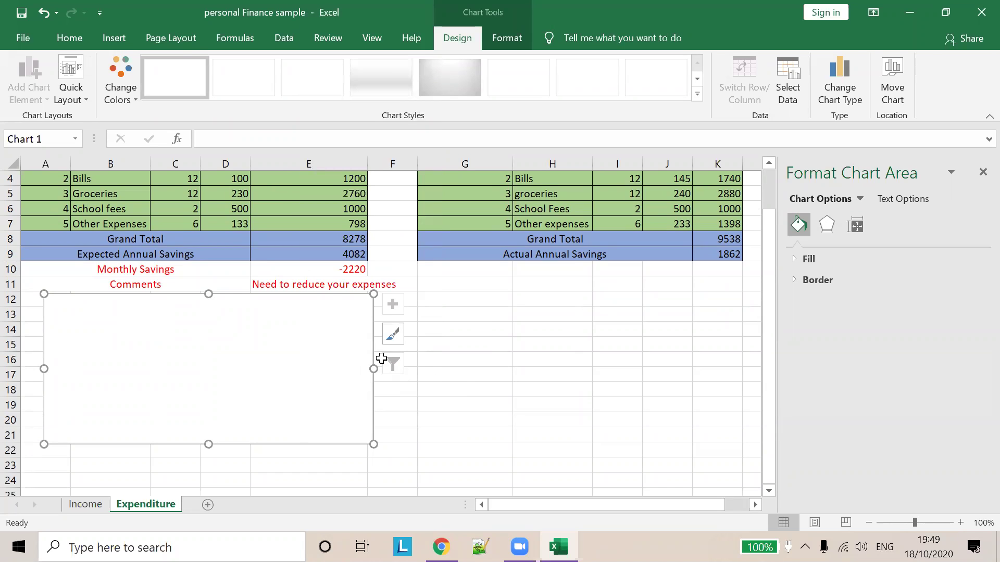
click(396, 344)
click(339, 365)
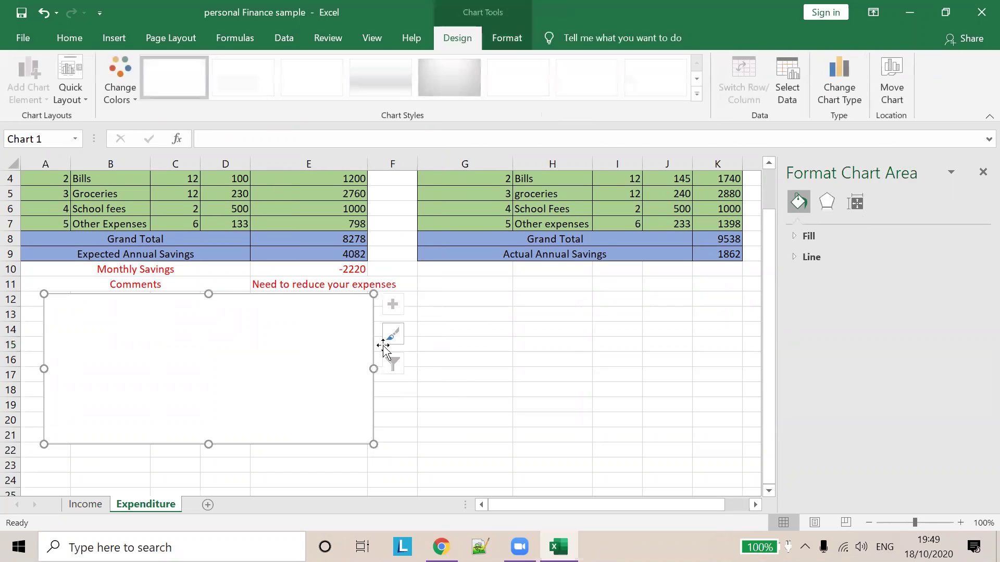
click(394, 335)
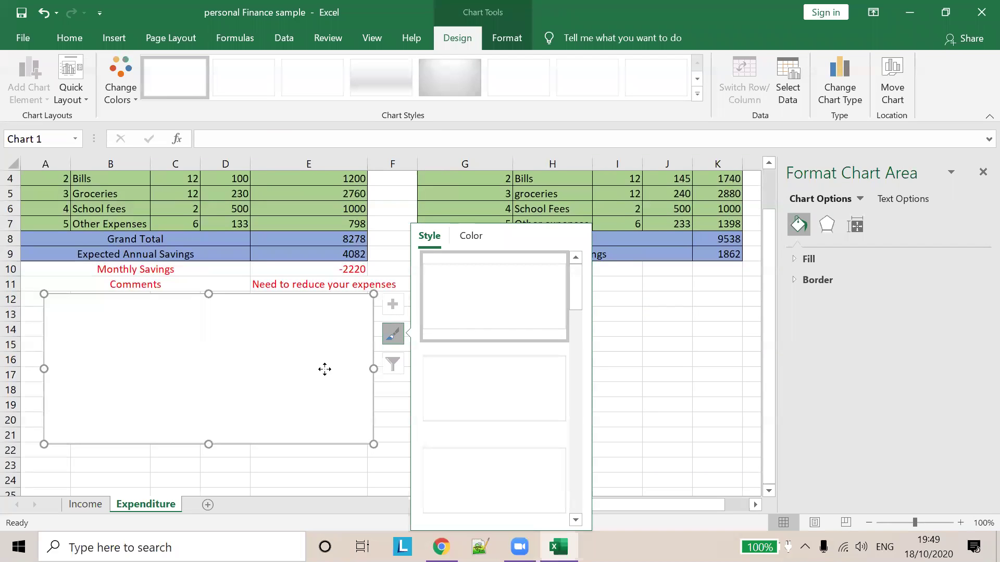
click(392, 268)
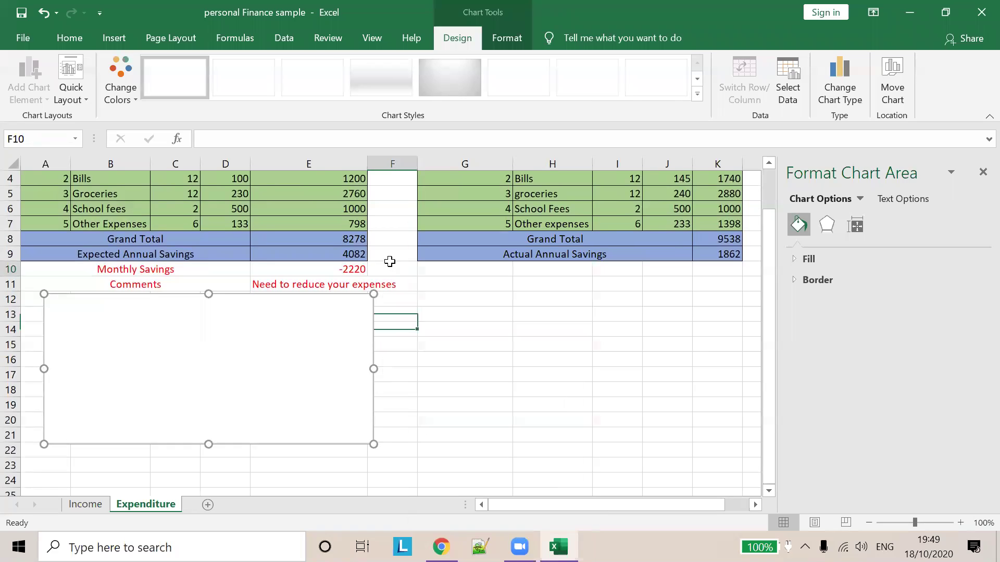
click(342, 312)
right_click(342, 313)
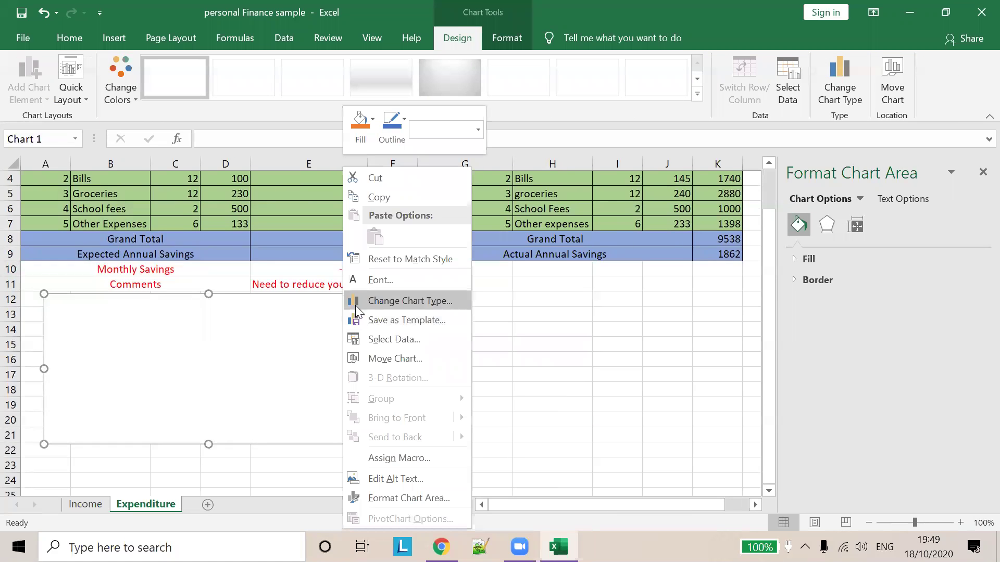
Step: Add a chart series with name from B3:B7 and values from the subtotals E3:E7
click(394, 339)
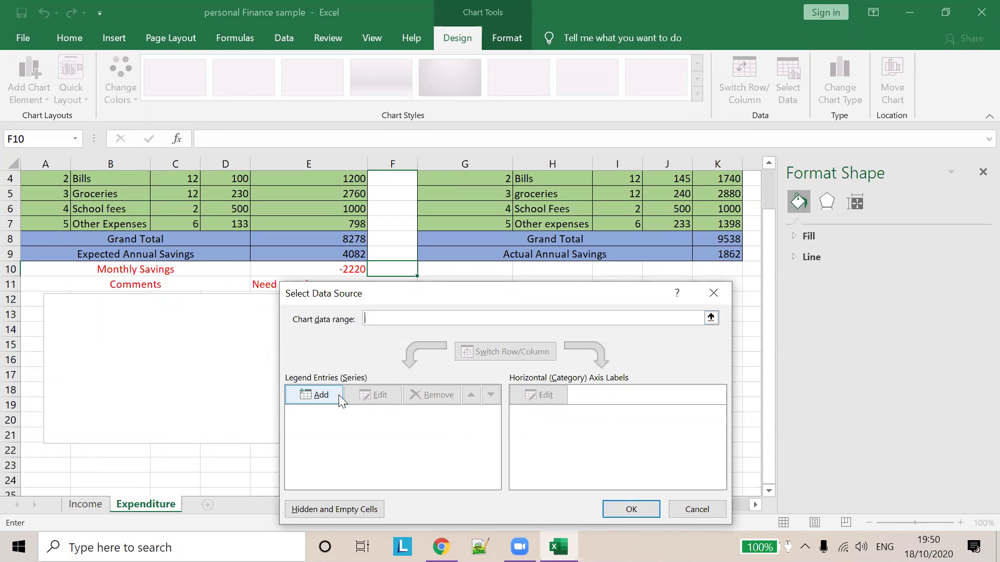
scroll(321, 397, up, 1)
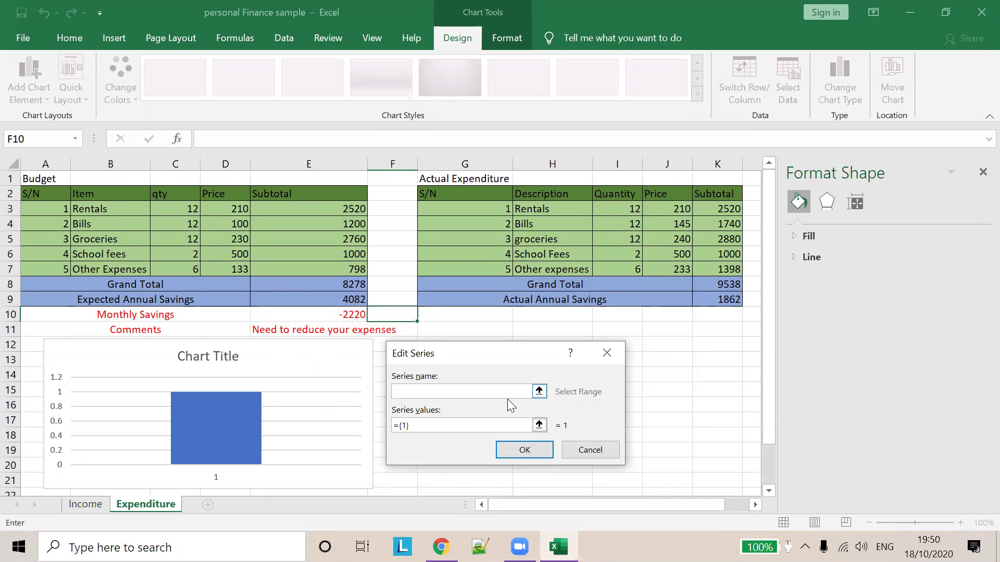
click(539, 391)
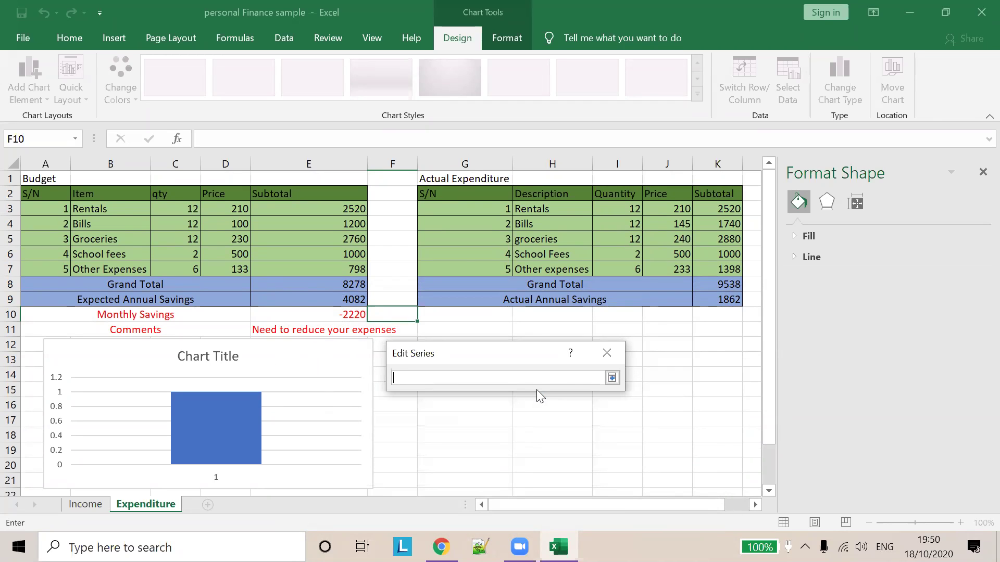
click(99, 207)
drag(99, 208, 102, 269)
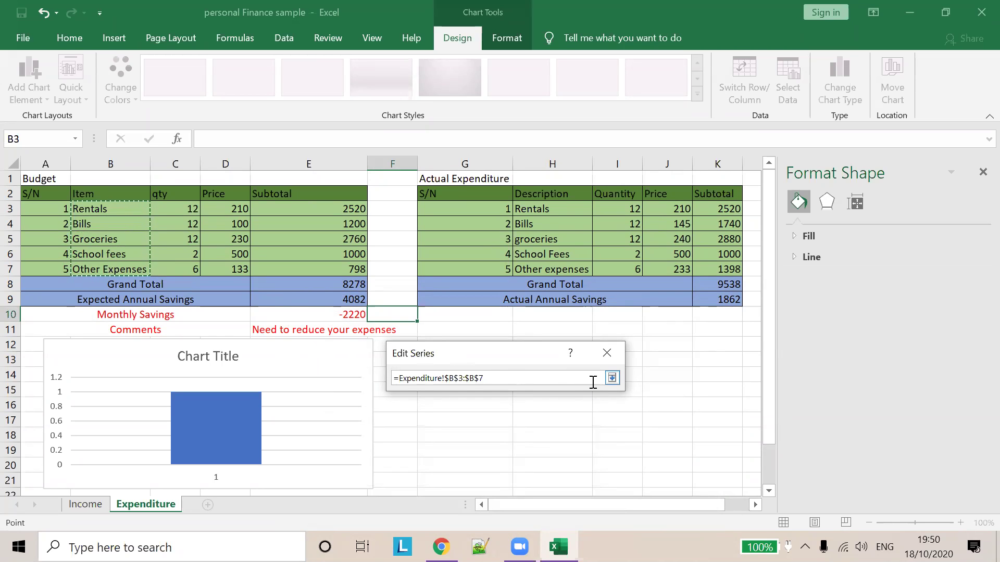
key(Return)
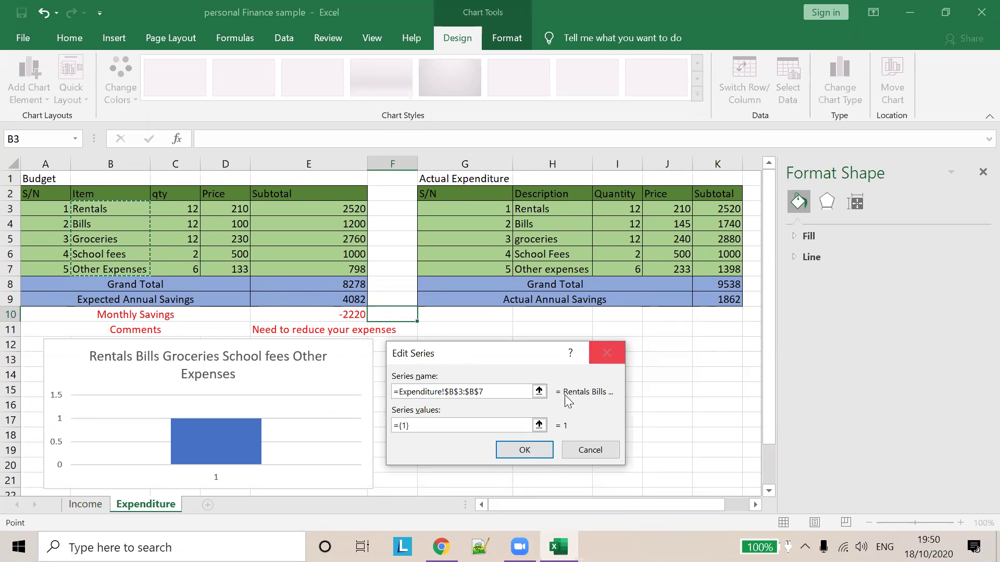
click(540, 425)
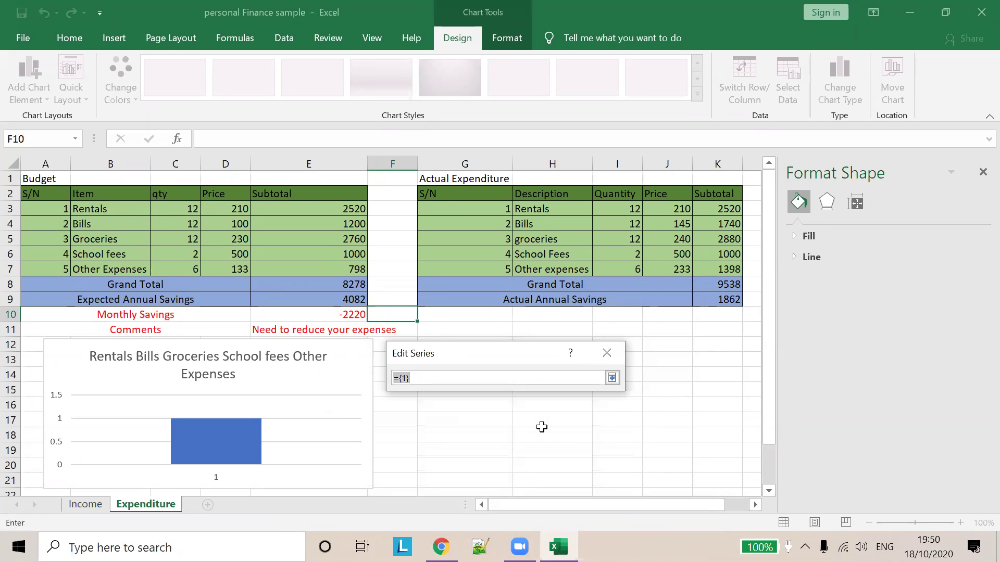
drag(316, 209, 316, 271)
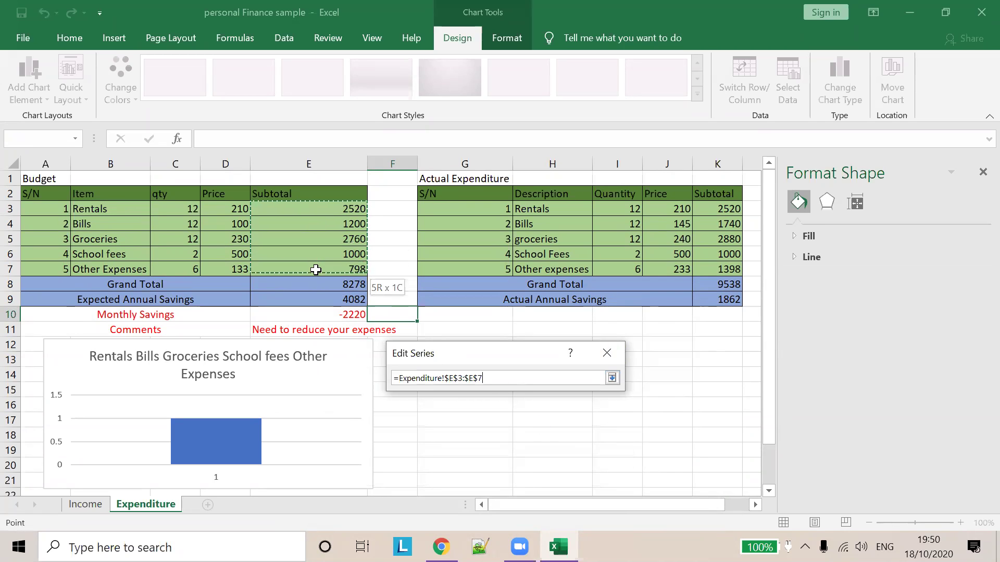
click(607, 355)
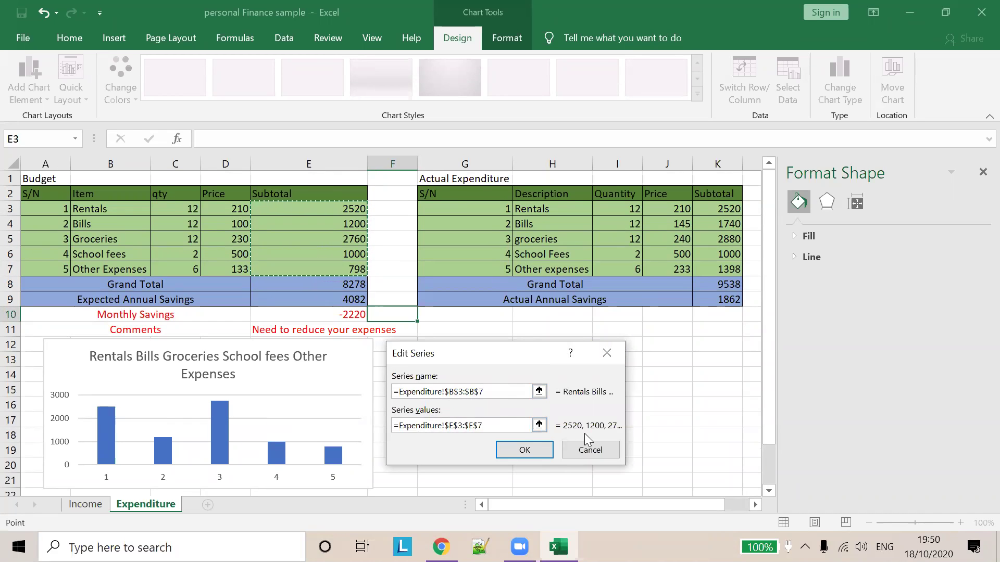
click(539, 449)
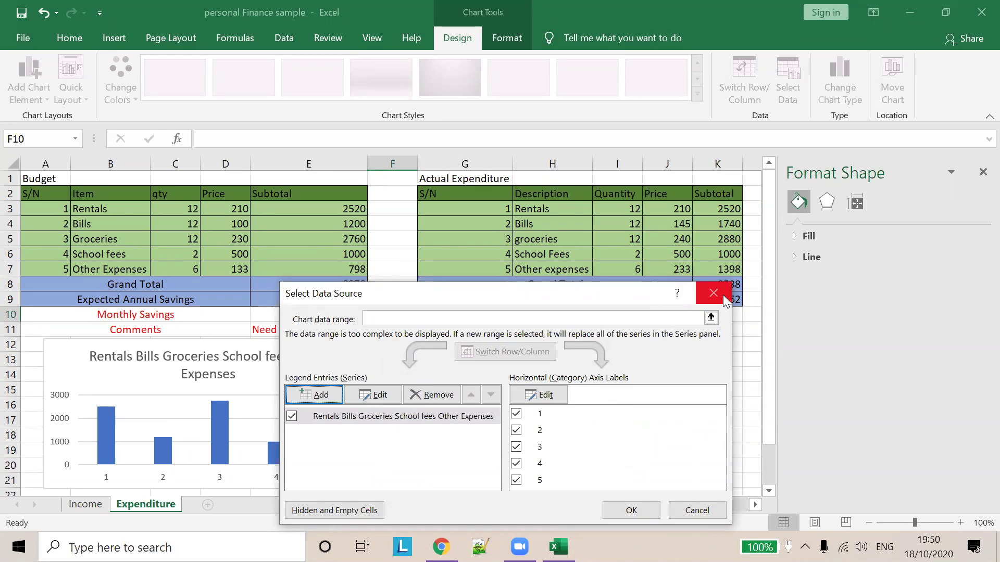
Step: Enter B3:B5 as the chart's horizontal axis labels and confirm
click(540, 394)
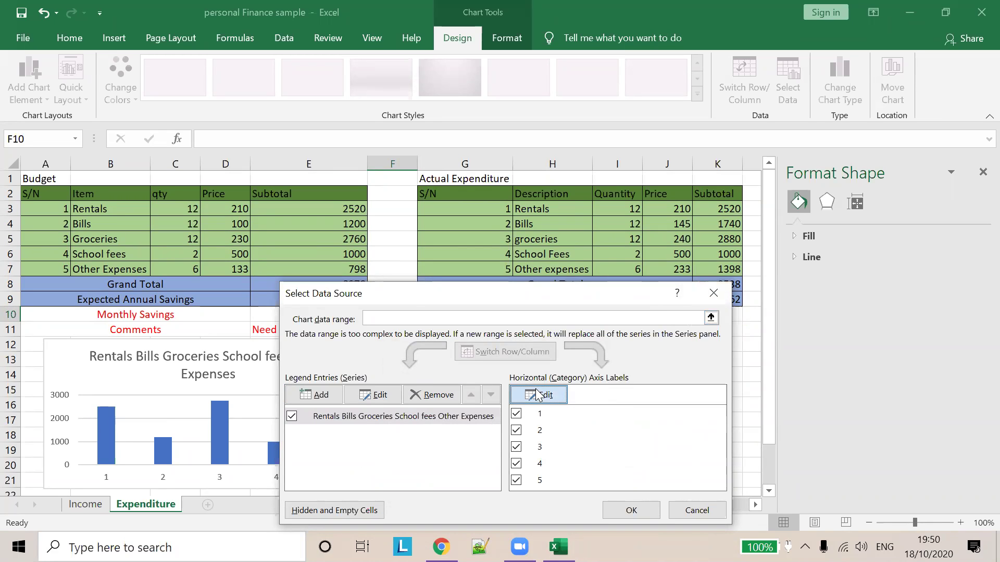
click(539, 411)
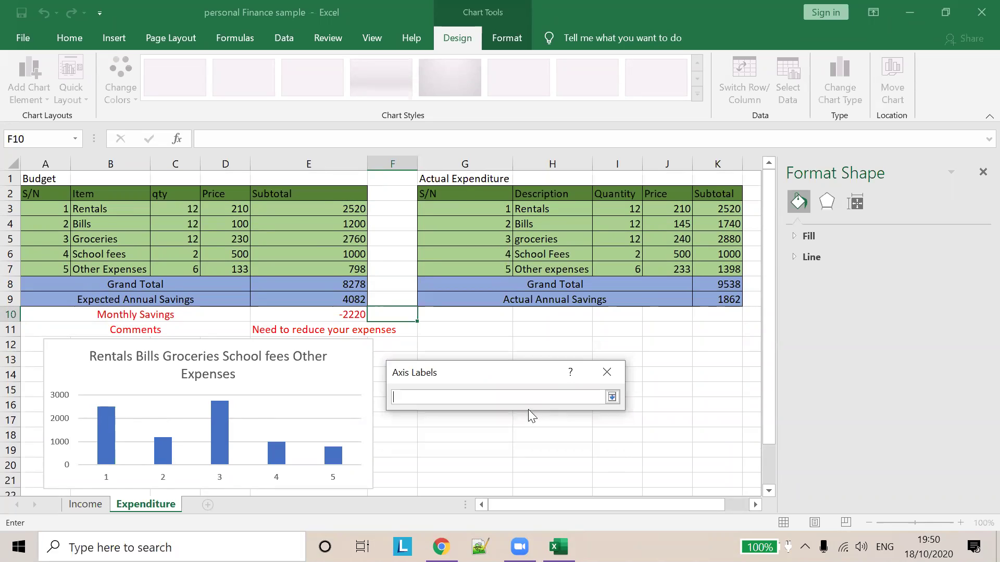
click(612, 397)
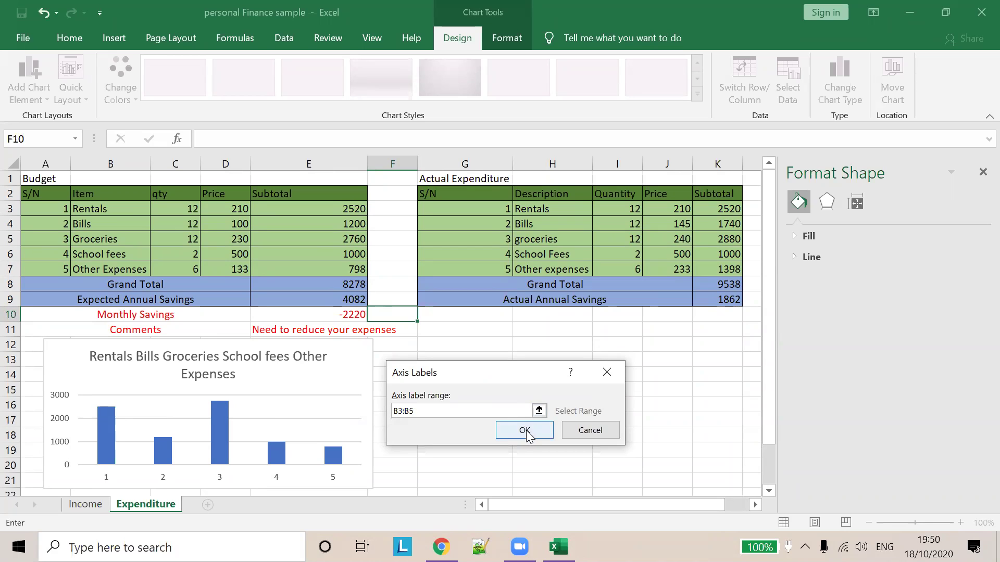
click(525, 431)
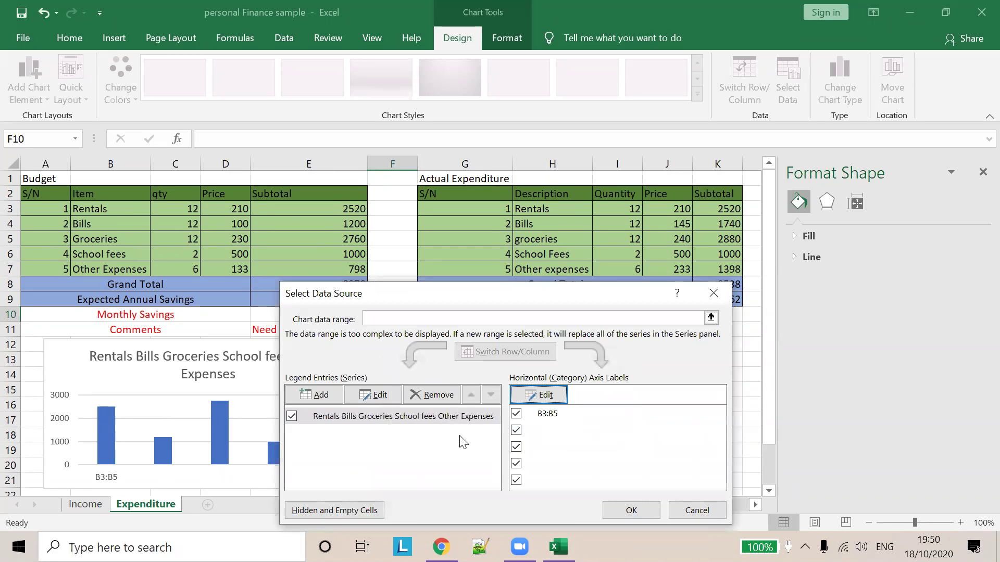
Step: Recheck the axis label and series settings without changes, then select the B3:B5 label entry
click(544, 395)
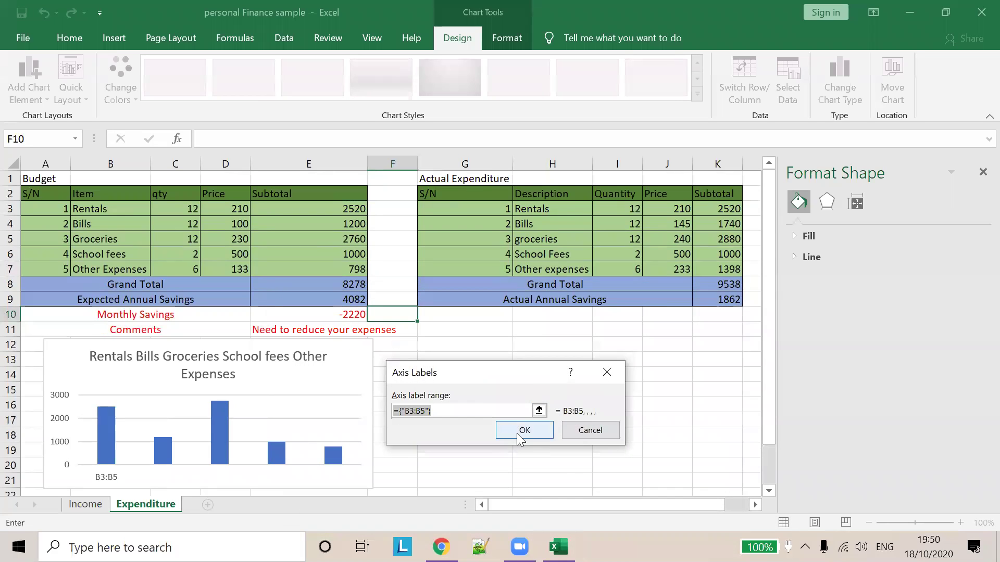
click(540, 411)
click(616, 404)
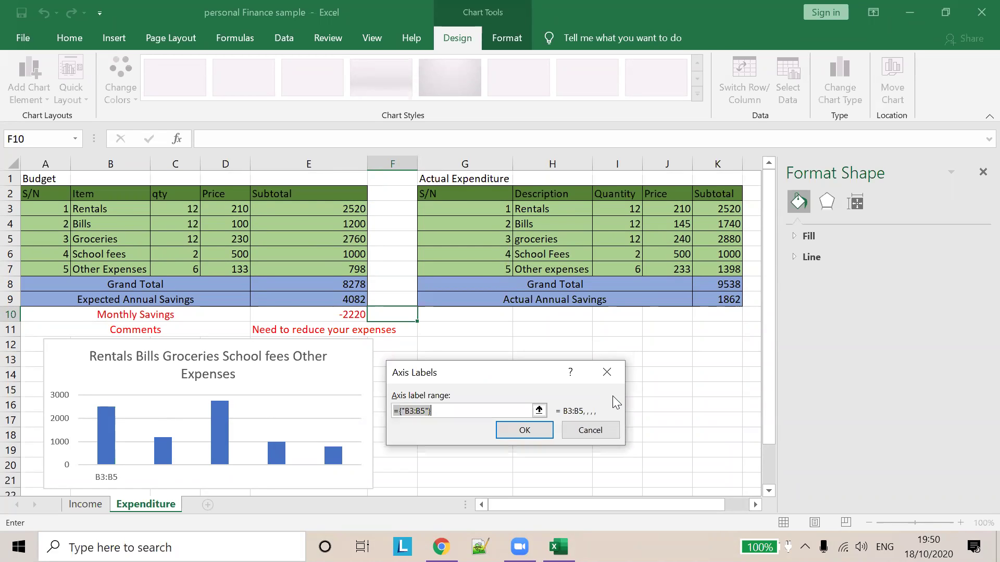
click(616, 367)
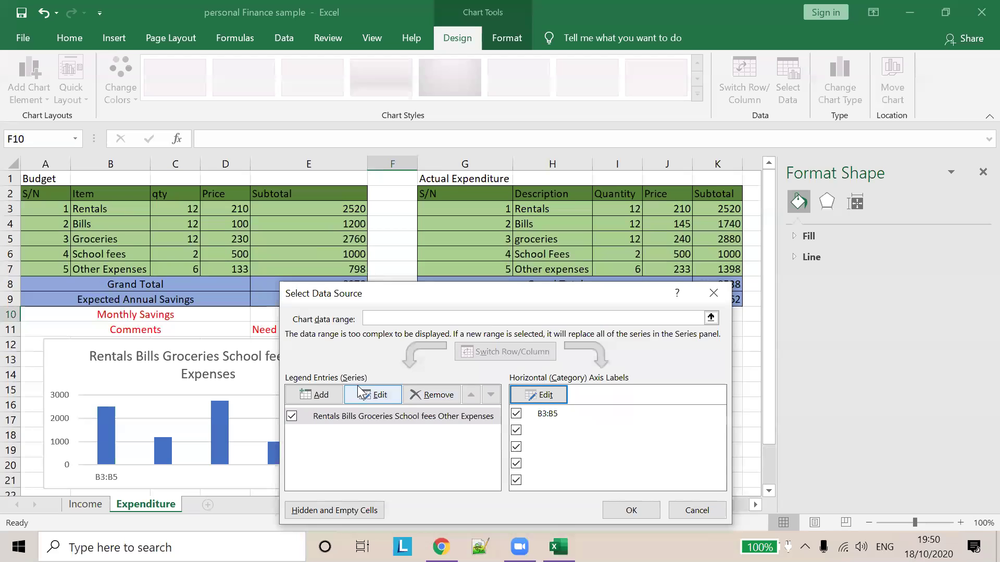
click(373, 395)
click(589, 448)
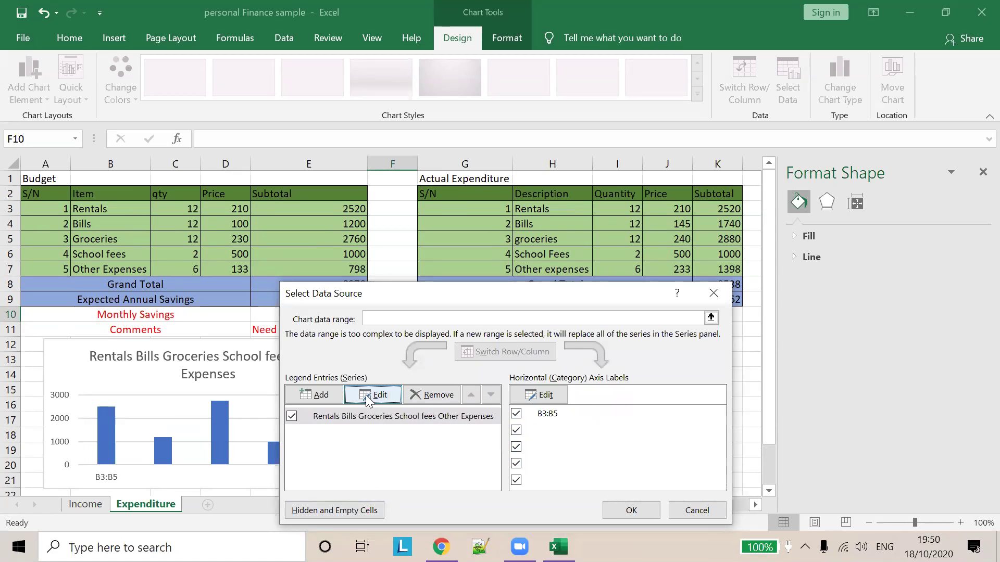
click(548, 412)
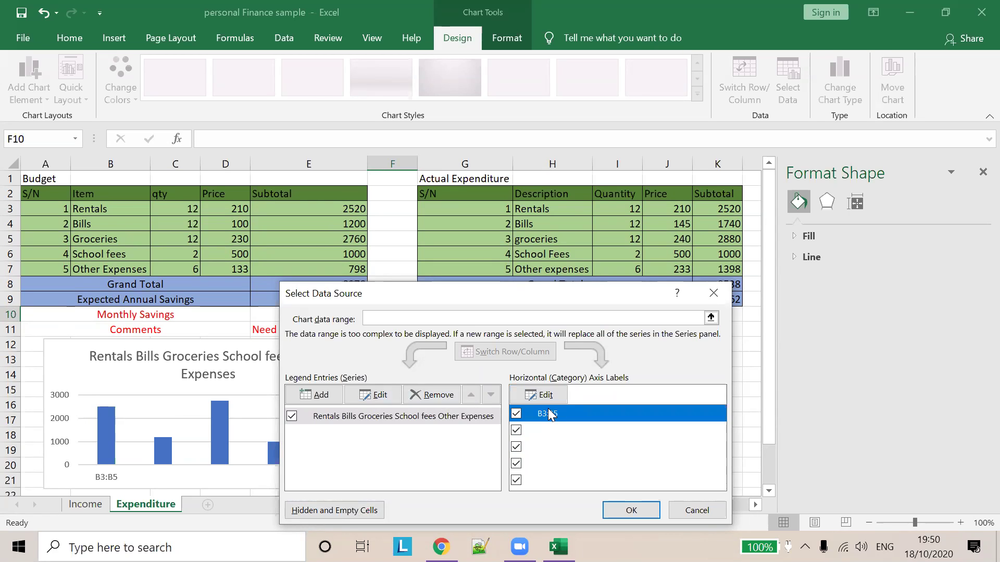
Step: Remove the existing series and add a new series named from the item names B3:B7
click(433, 394)
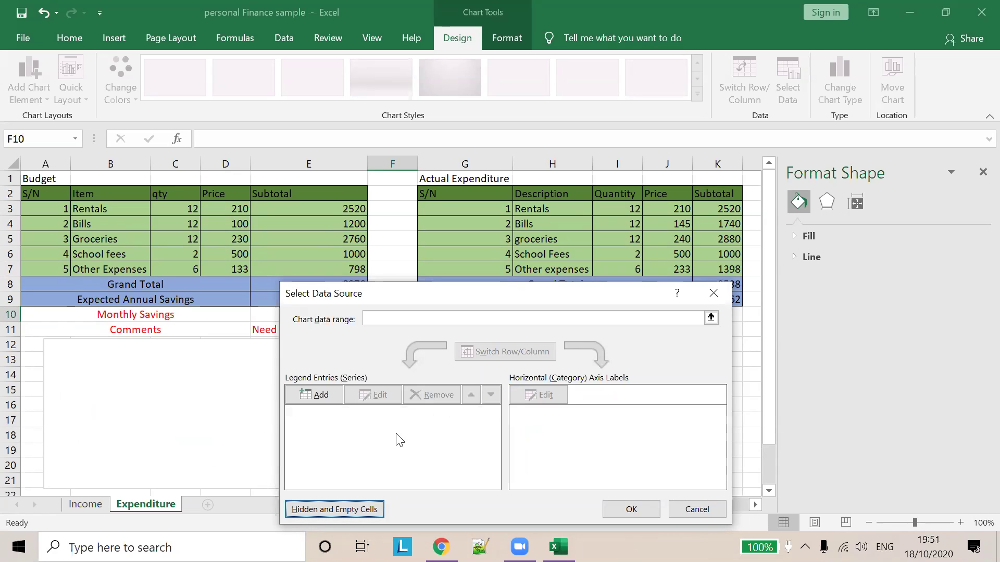
click(319, 395)
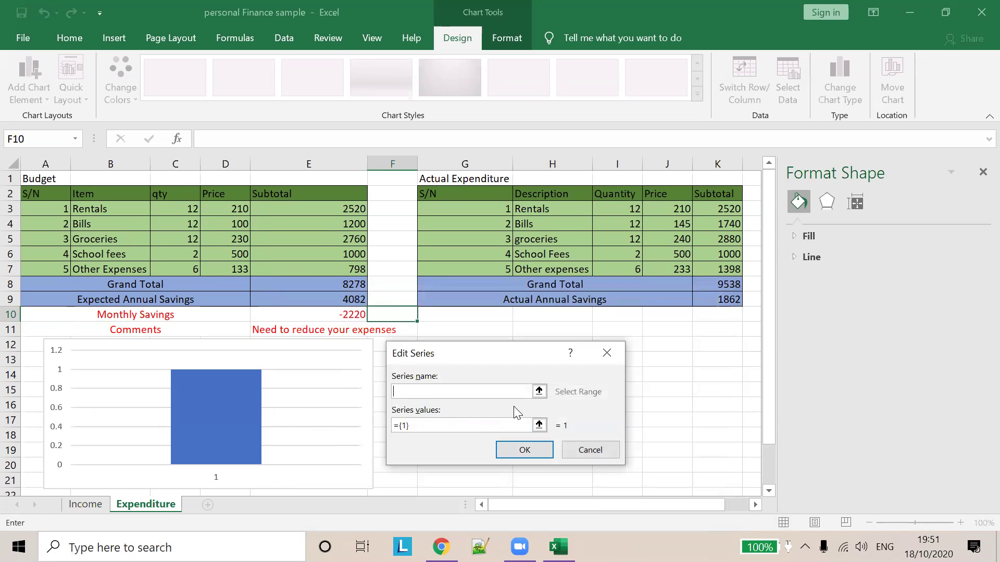
click(539, 392)
drag(108, 210, 139, 274)
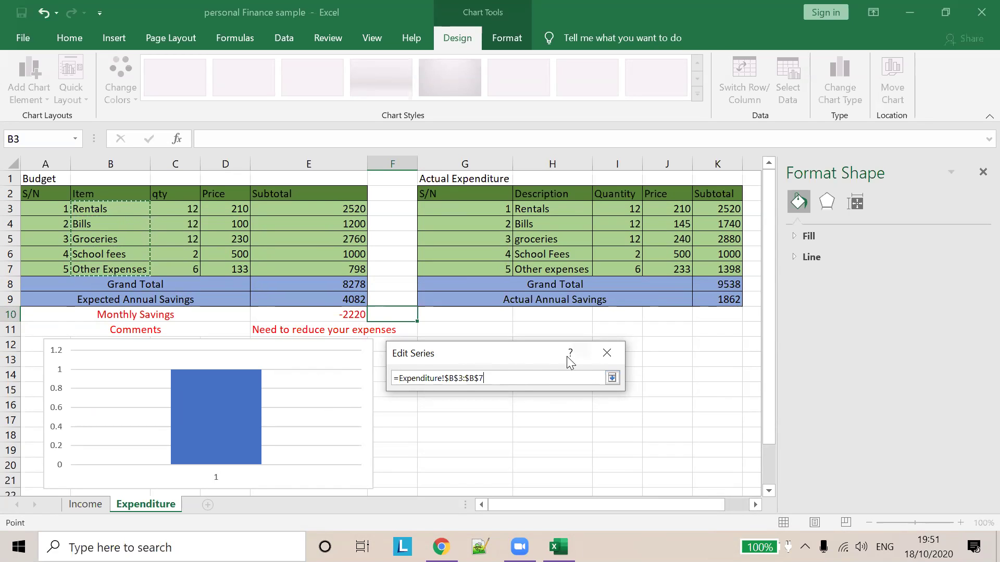
click(603, 352)
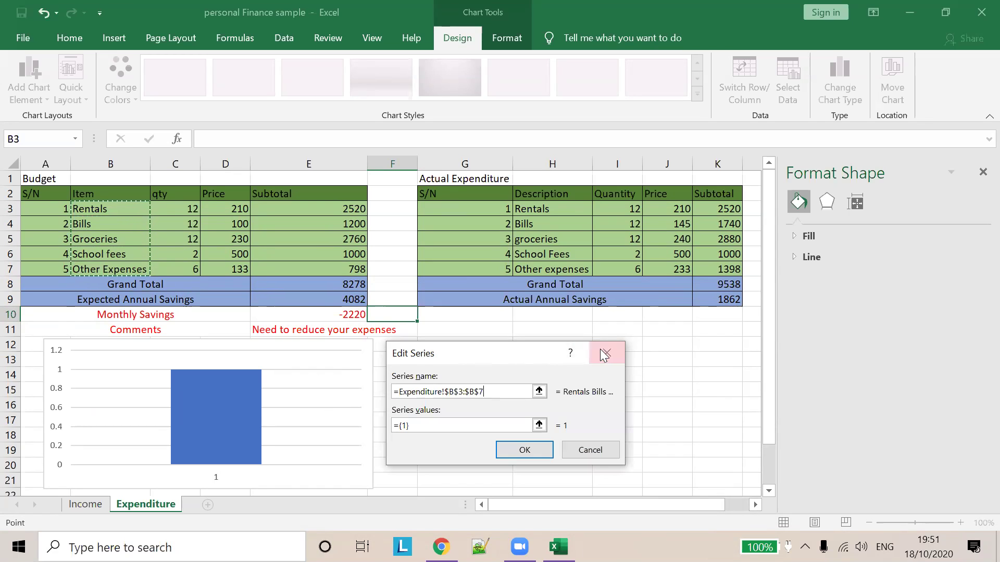
click(524, 450)
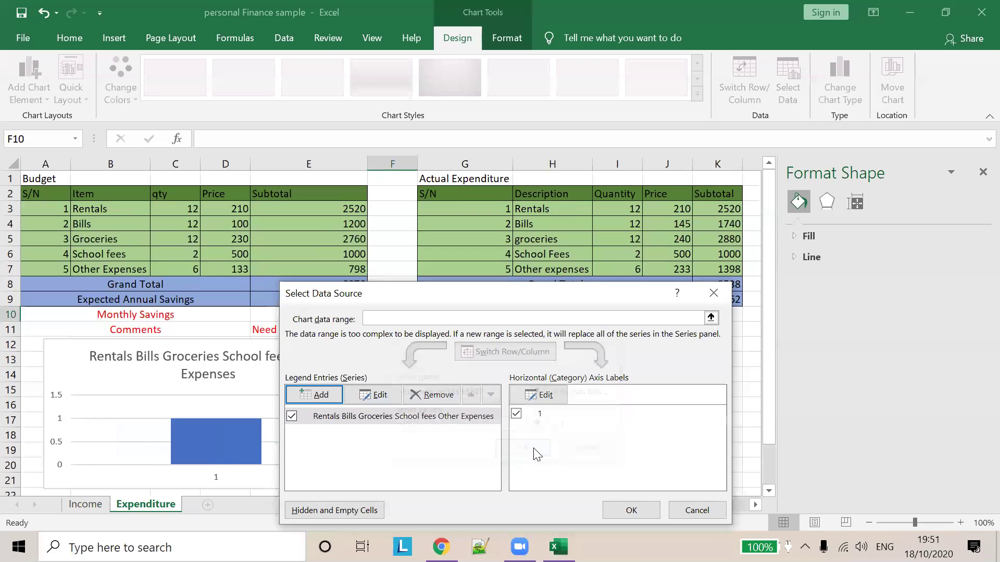
Step: Set the horizontal axis labels to the column B item names B3:B7 and close Select Data Source
click(539, 395)
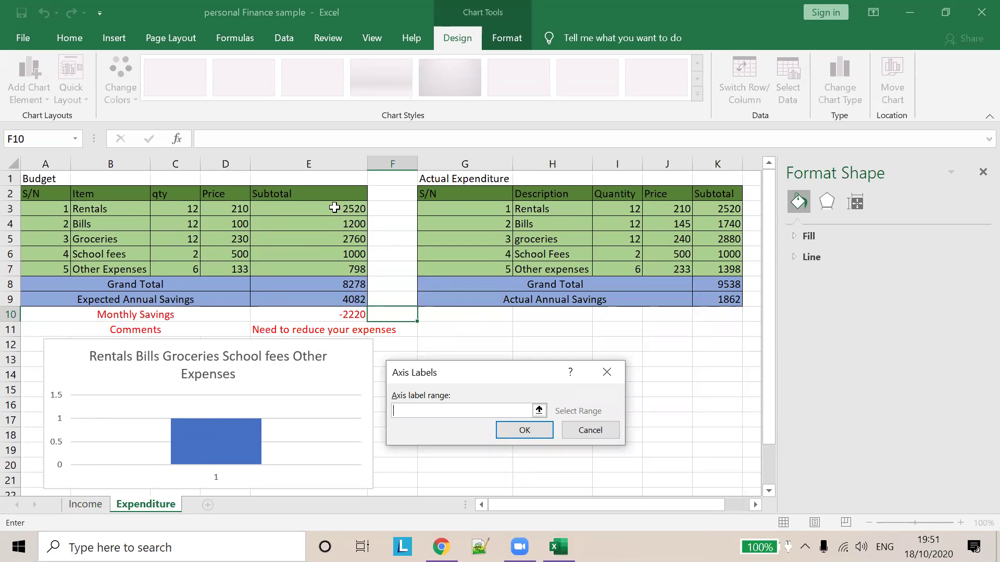
drag(109, 209, 112, 269)
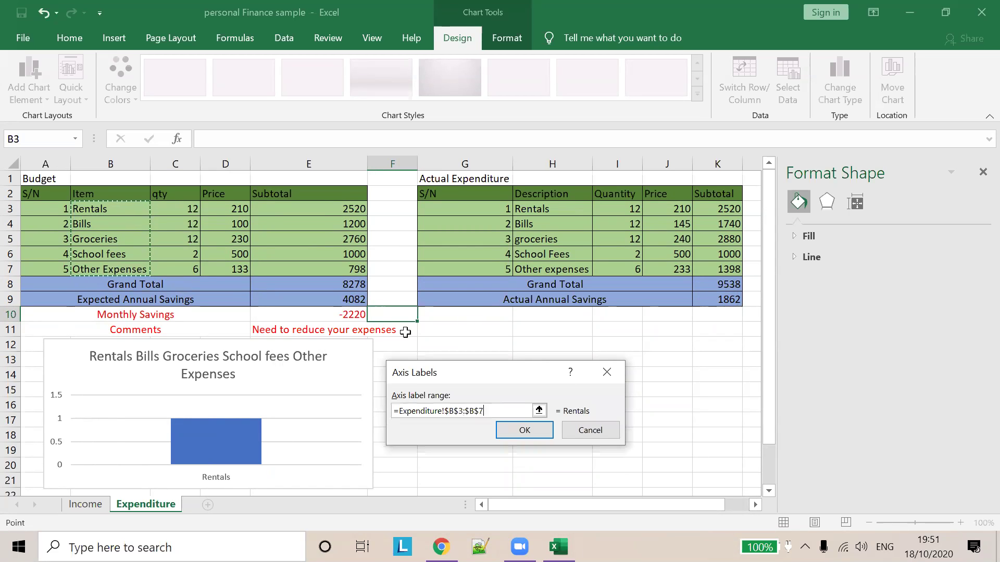
click(521, 431)
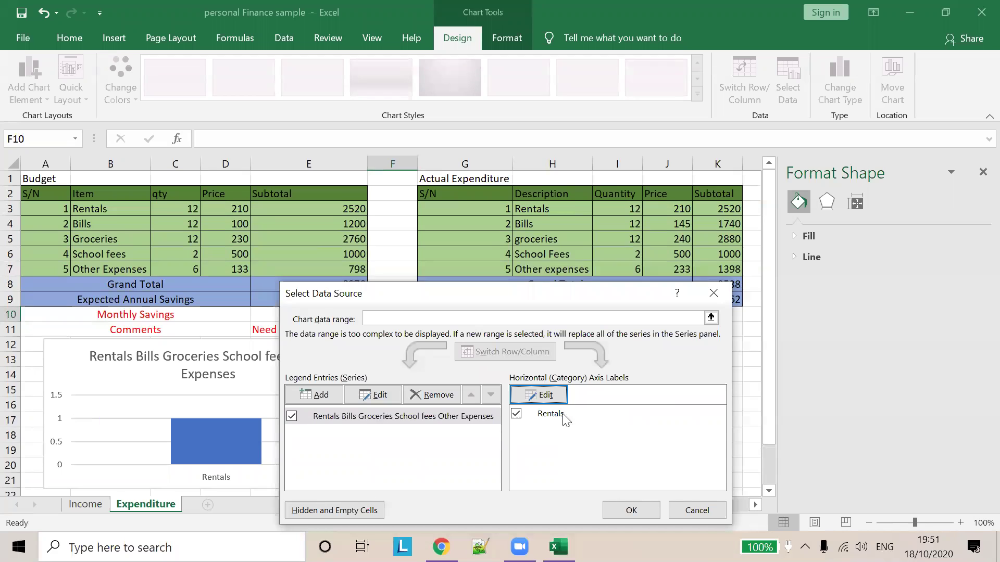
click(693, 511)
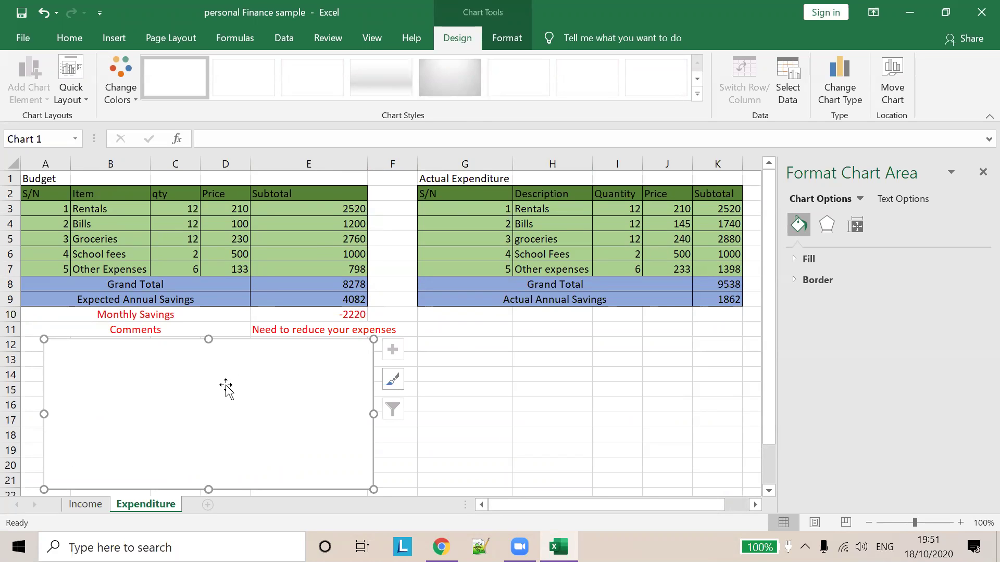
Step: Add a new data series with an empty name to the blank chart
right_click(265, 388)
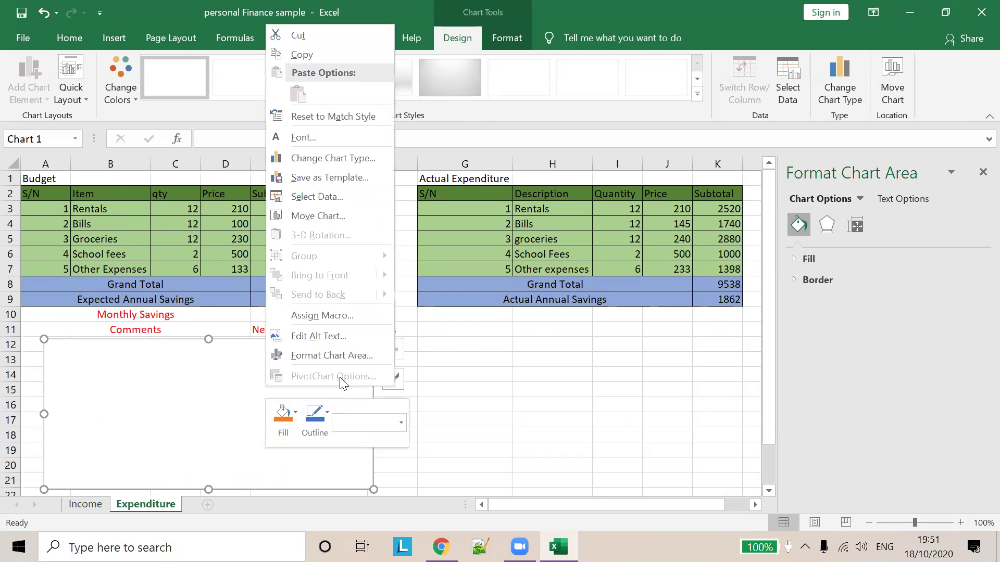
click(315, 196)
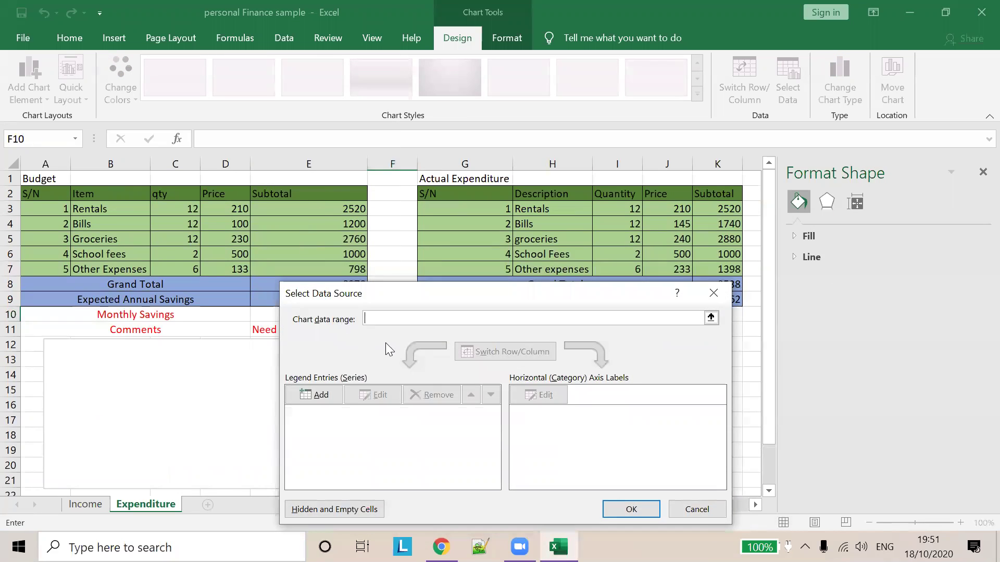
click(322, 392)
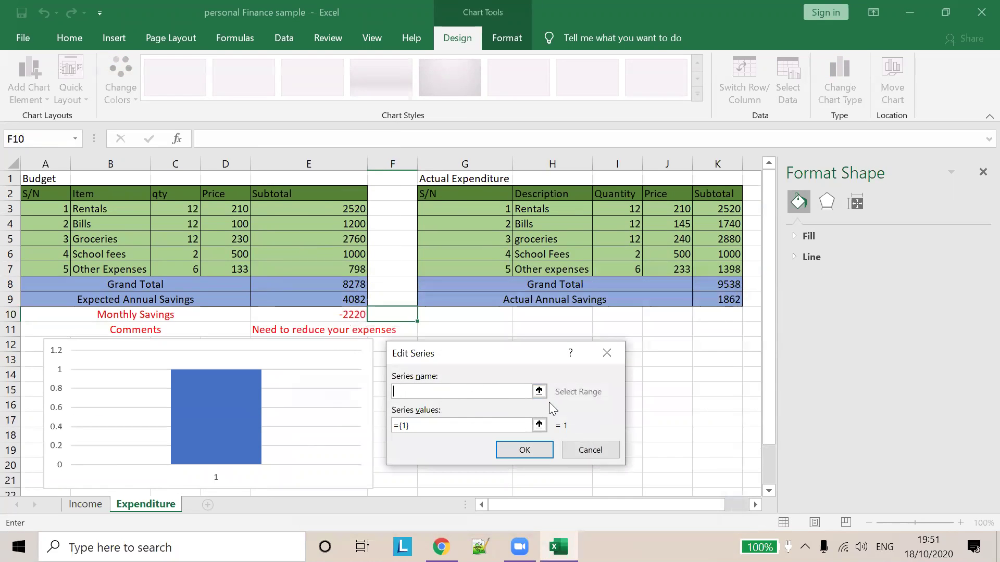
click(592, 456)
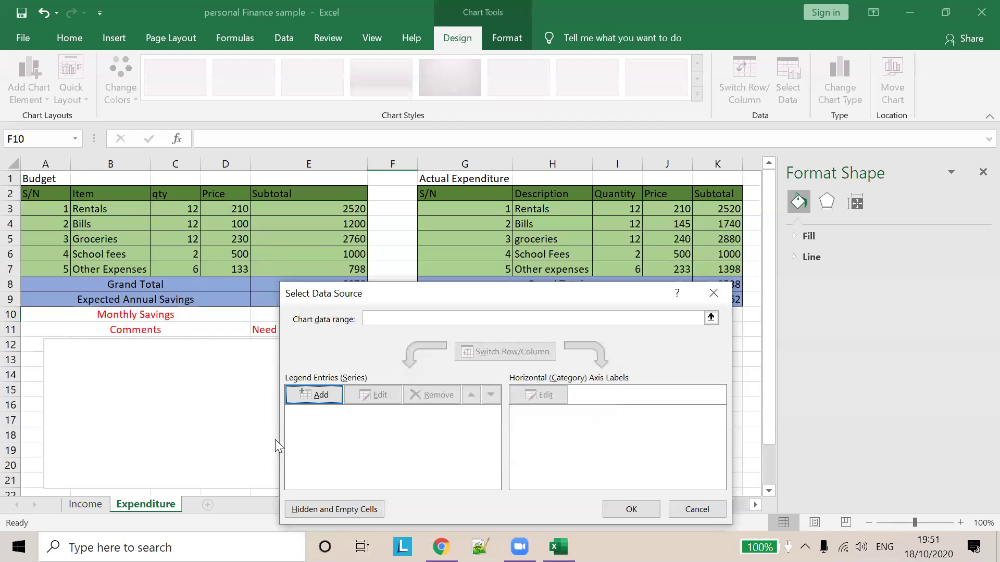
click(327, 399)
click(444, 390)
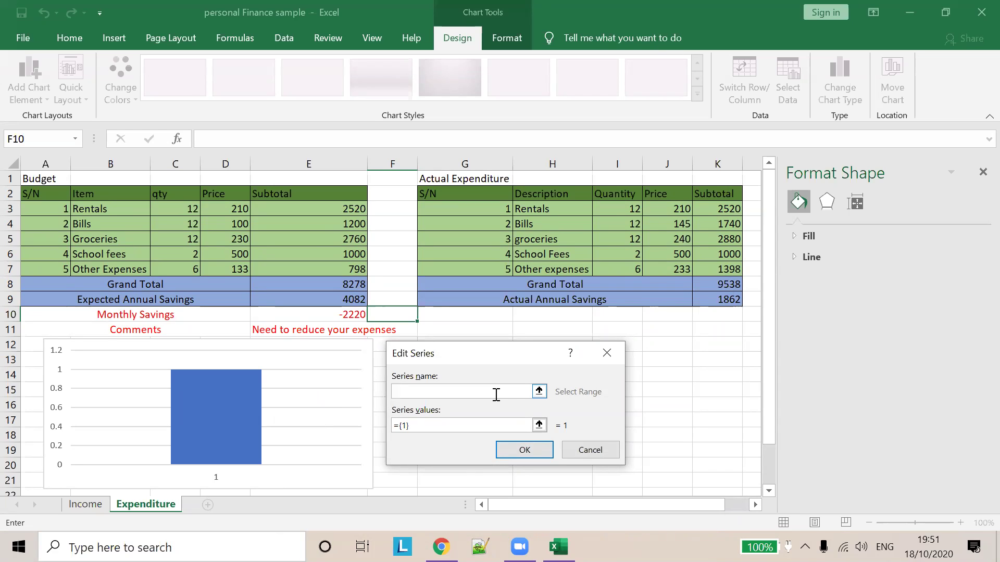
text(2)
key(BackSpace)
click(529, 446)
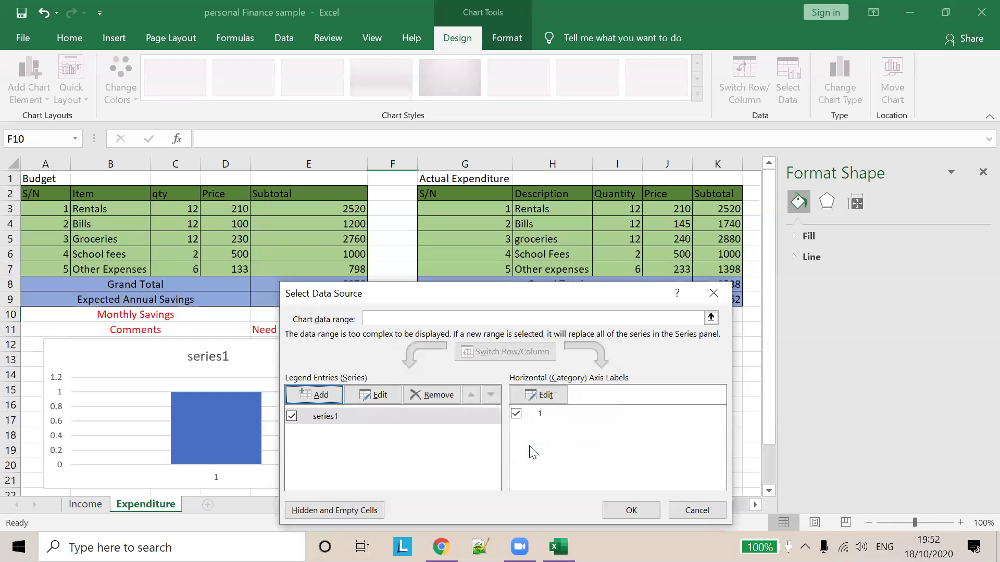
Step: Set the category axis labels to =Expenditure!$B$3:$B$7 and verify the range
click(546, 396)
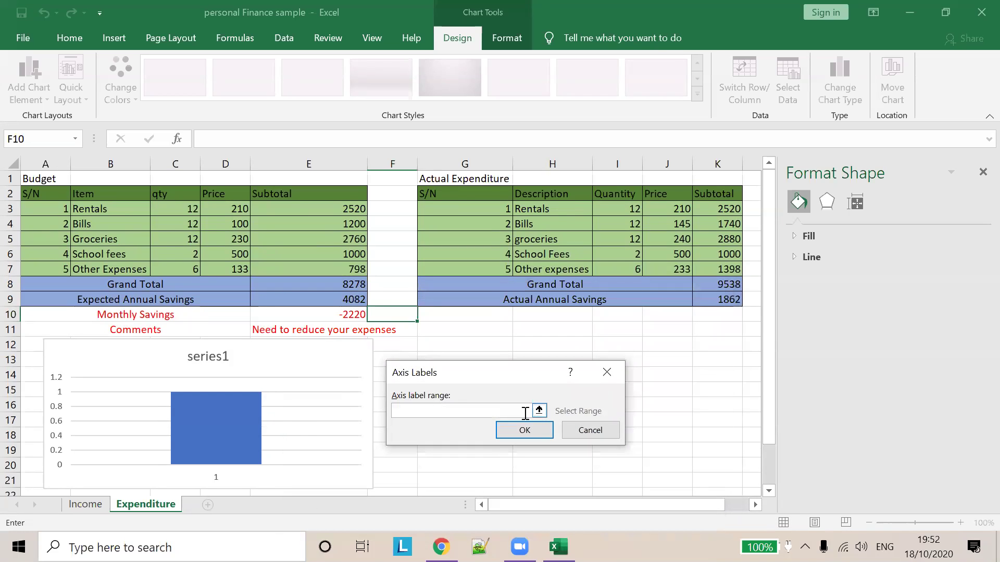
drag(104, 209, 112, 269)
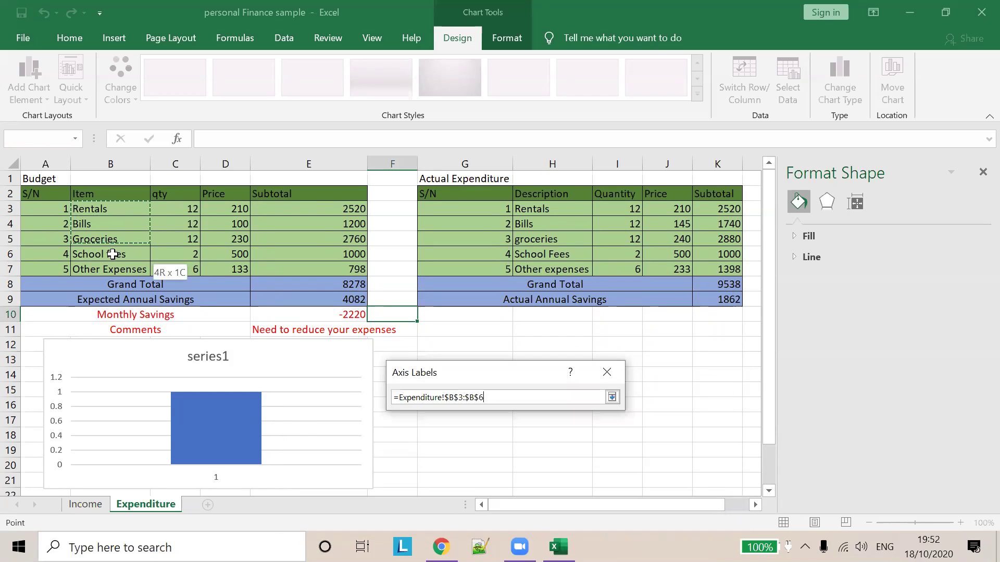
click(516, 430)
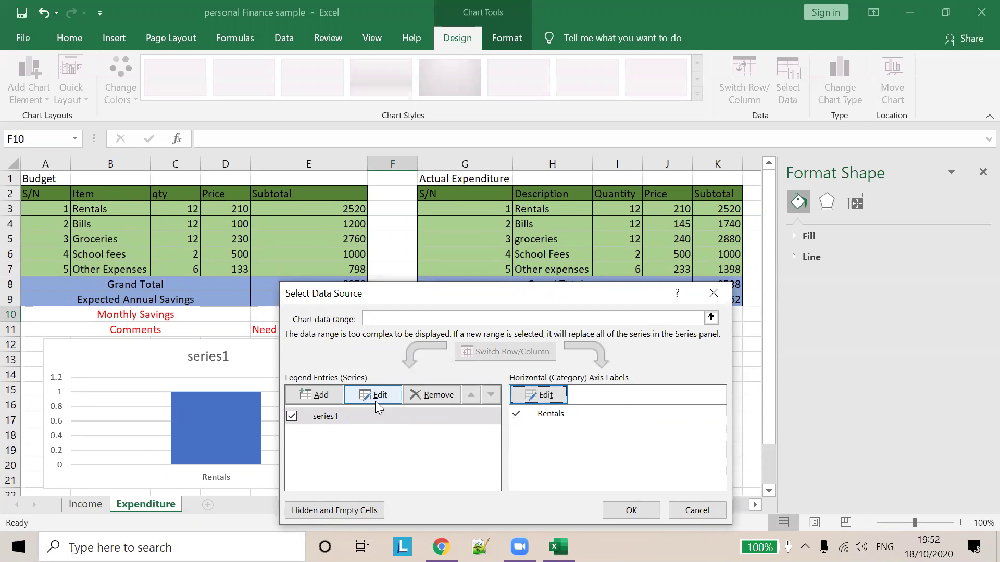
click(539, 395)
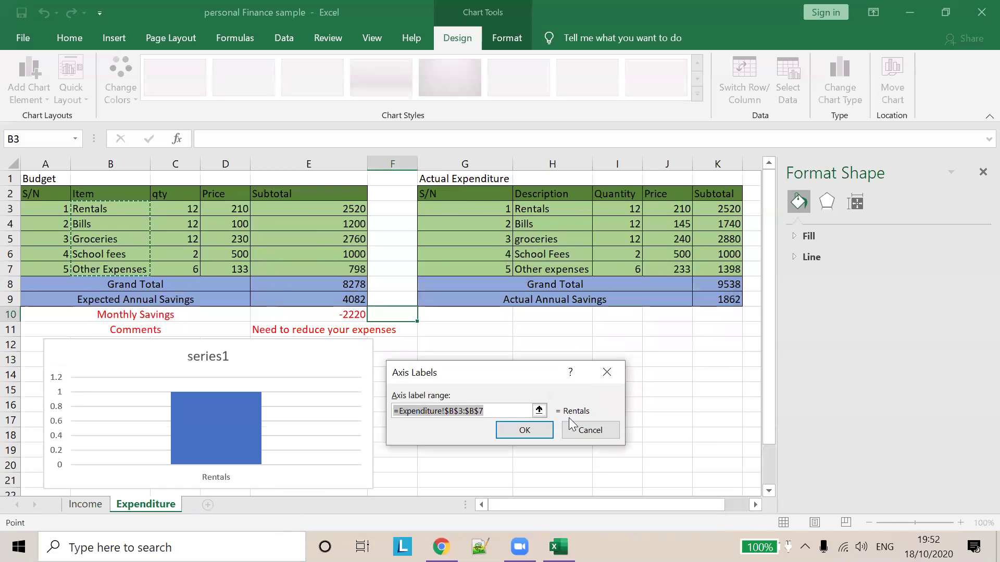
click(588, 429)
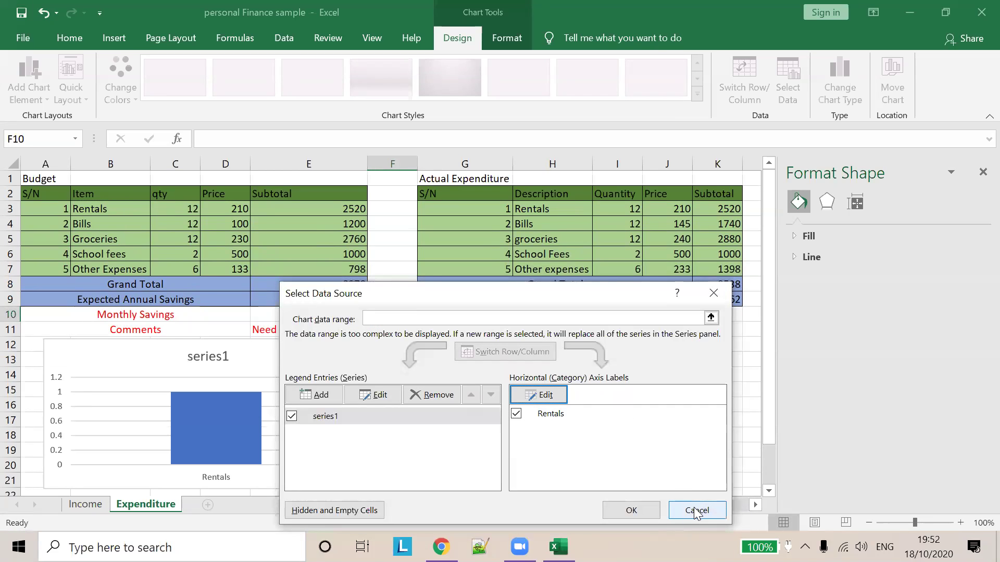
Step: Set the chart data range to the budget subtotals E3:E7 and apply it
click(711, 317)
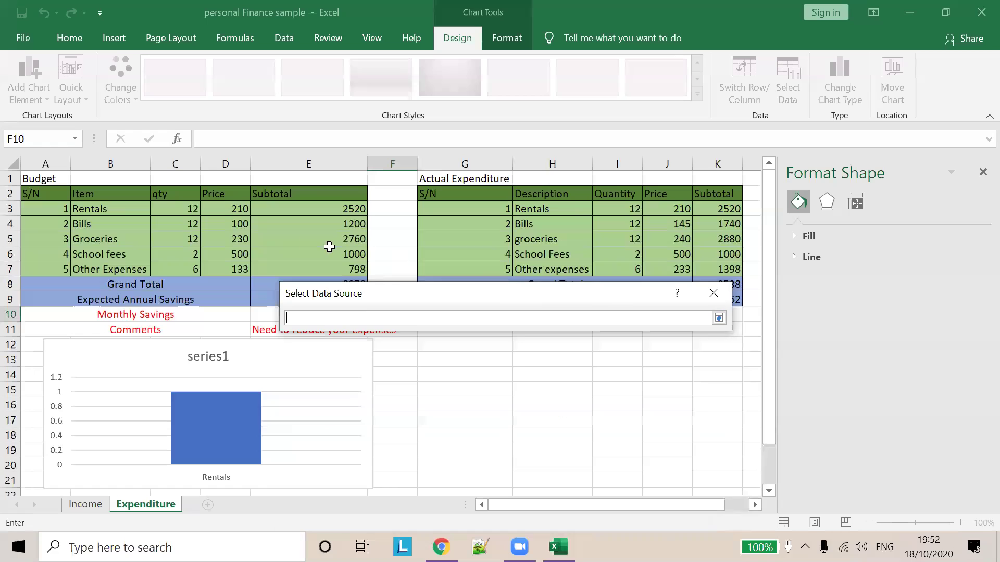
drag(125, 209, 114, 269)
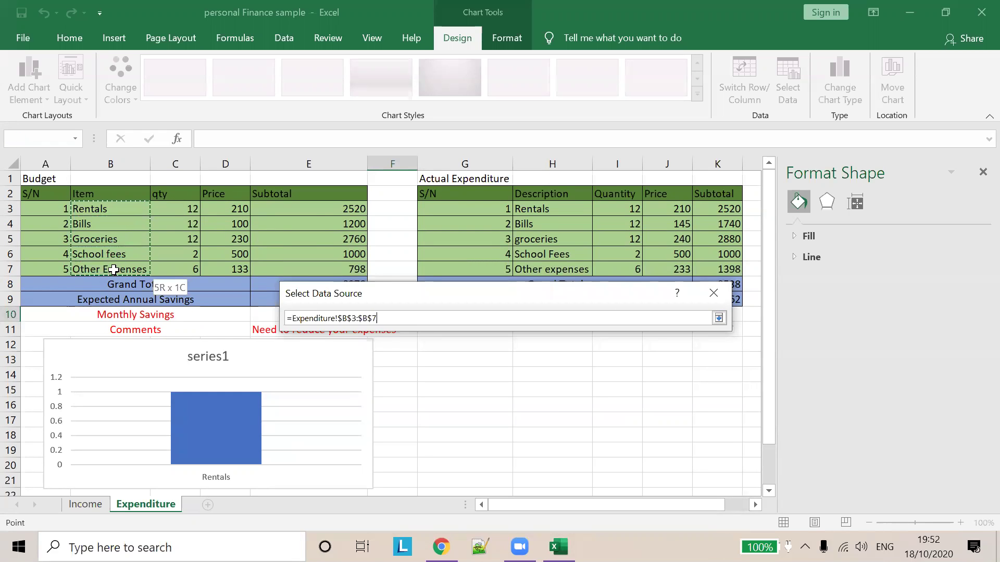
drag(311, 209, 324, 272)
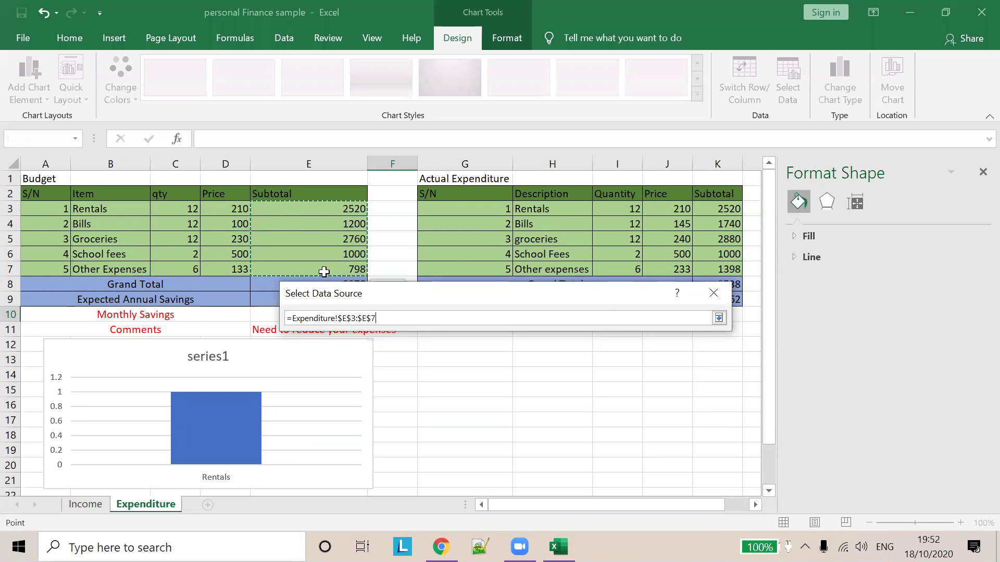
click(715, 292)
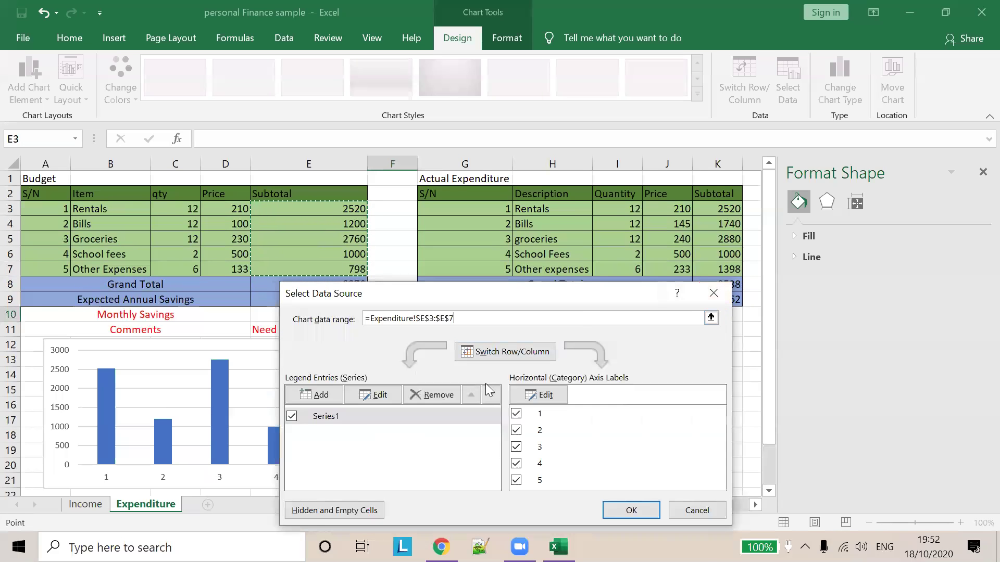
click(633, 511)
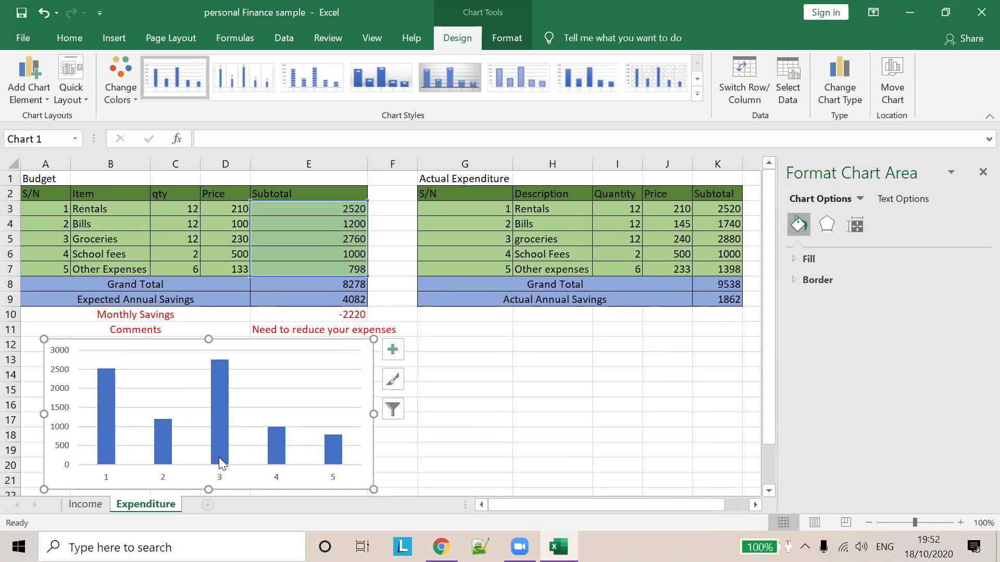
Step: Use B3:B7 (Rentals to Other Expenses) as the horizontal axis labels, moving the dialog aside to view the chart
click(109, 391)
click(110, 389)
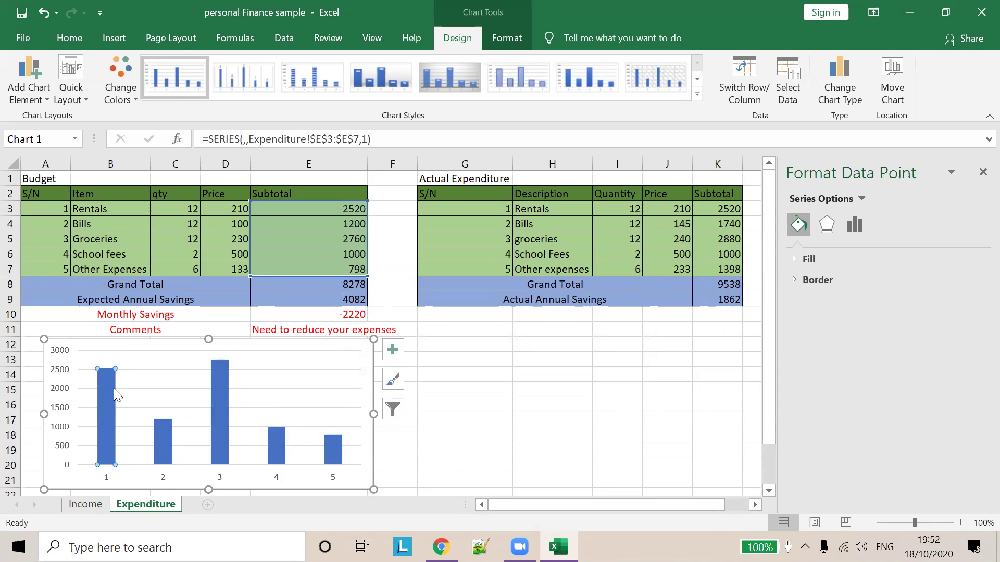
right_click(324, 411)
click(409, 353)
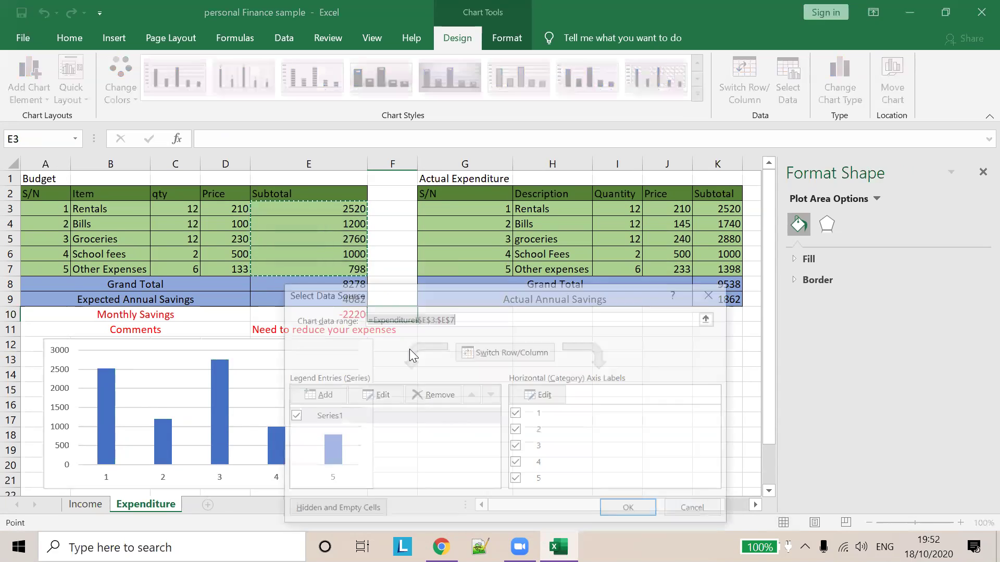
click(542, 394)
click(539, 411)
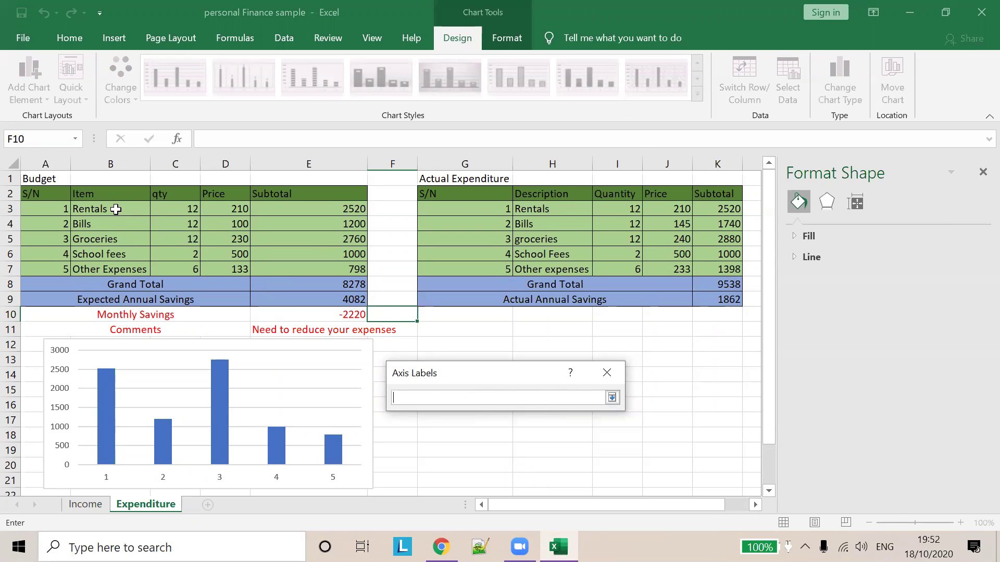
drag(112, 209, 112, 270)
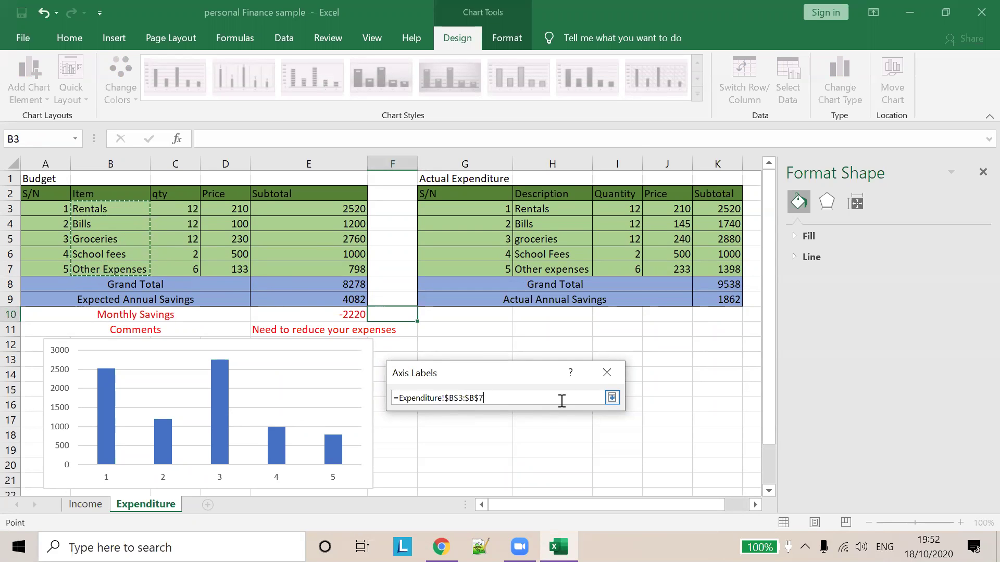
click(606, 372)
click(538, 436)
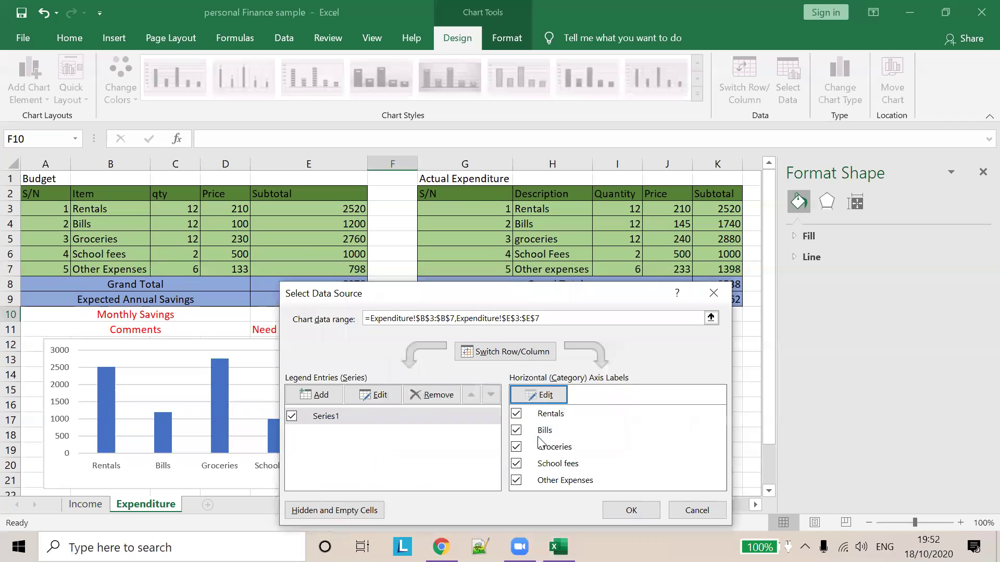
drag(509, 302, 548, 166)
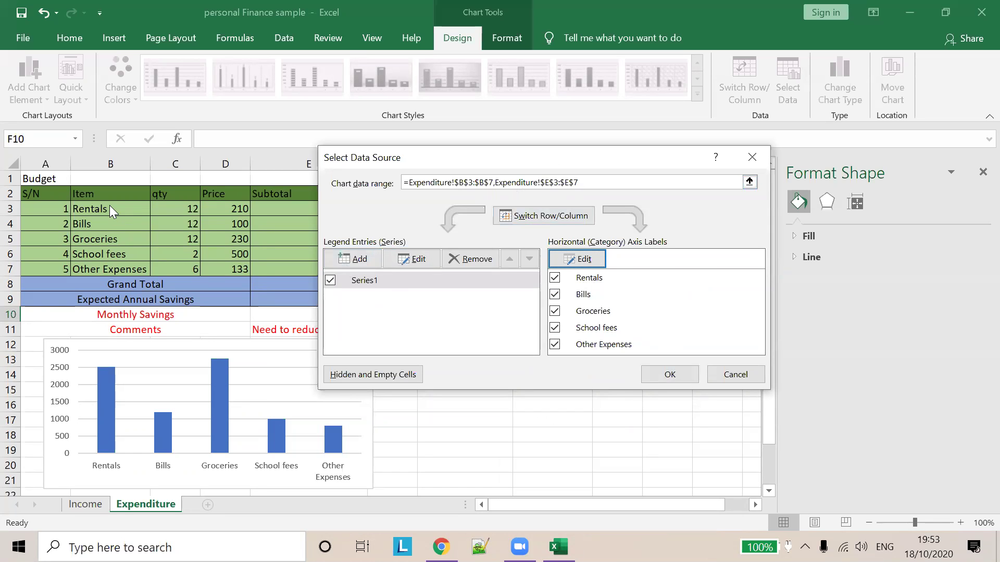
click(578, 259)
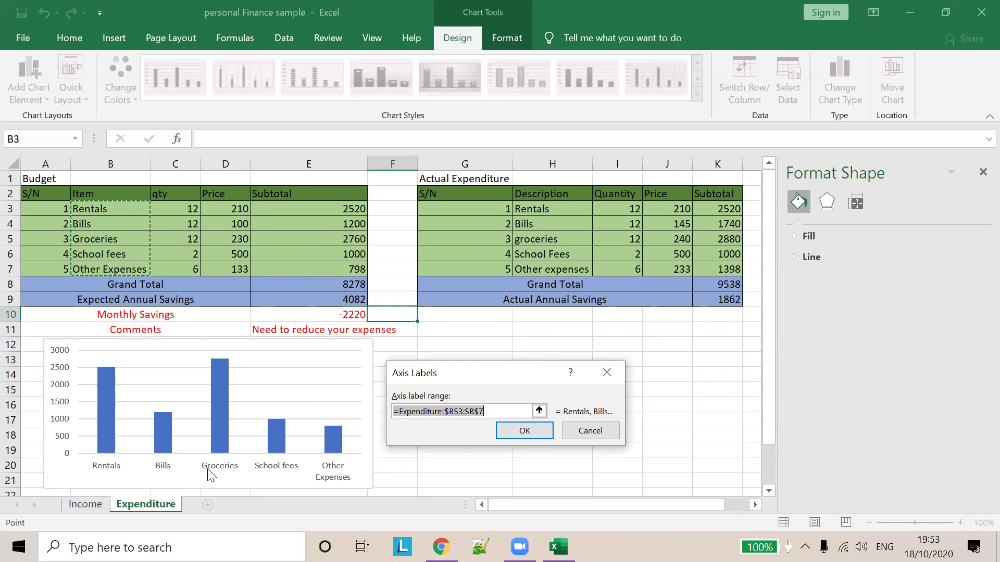
Step: Review the axis label range and series values unchanged, then close Select Data Source, reverting the axis to 1–5
click(524, 435)
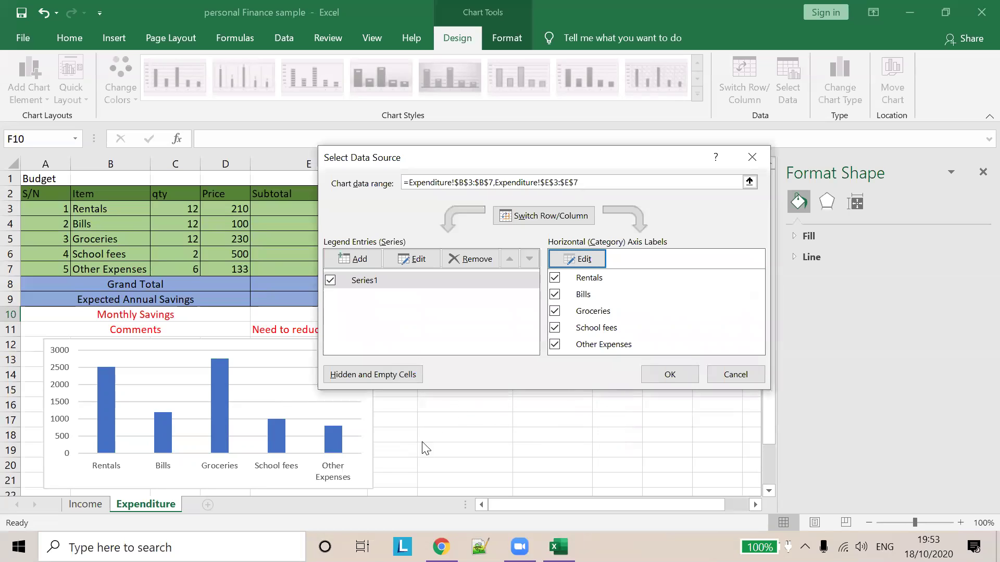
click(588, 278)
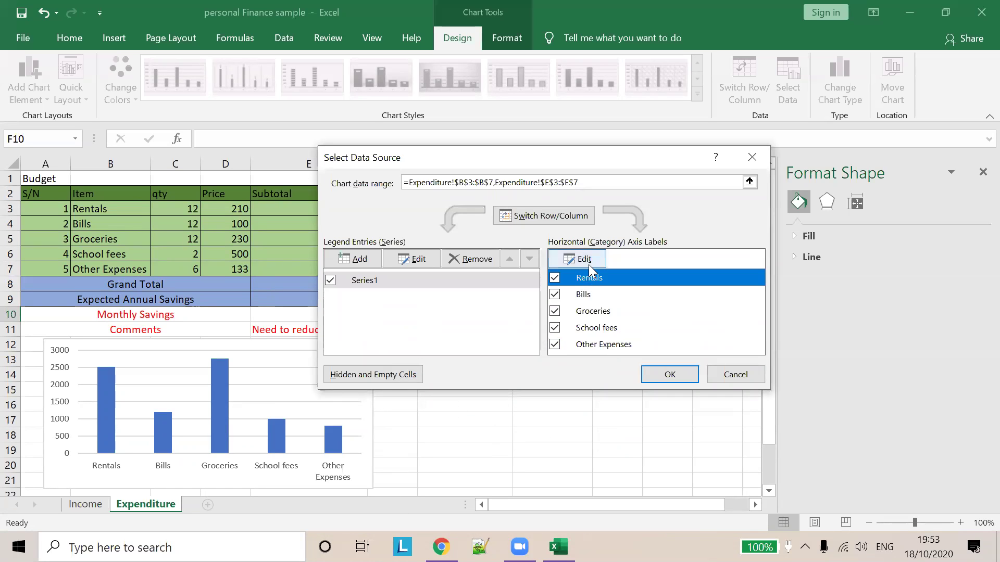
click(586, 261)
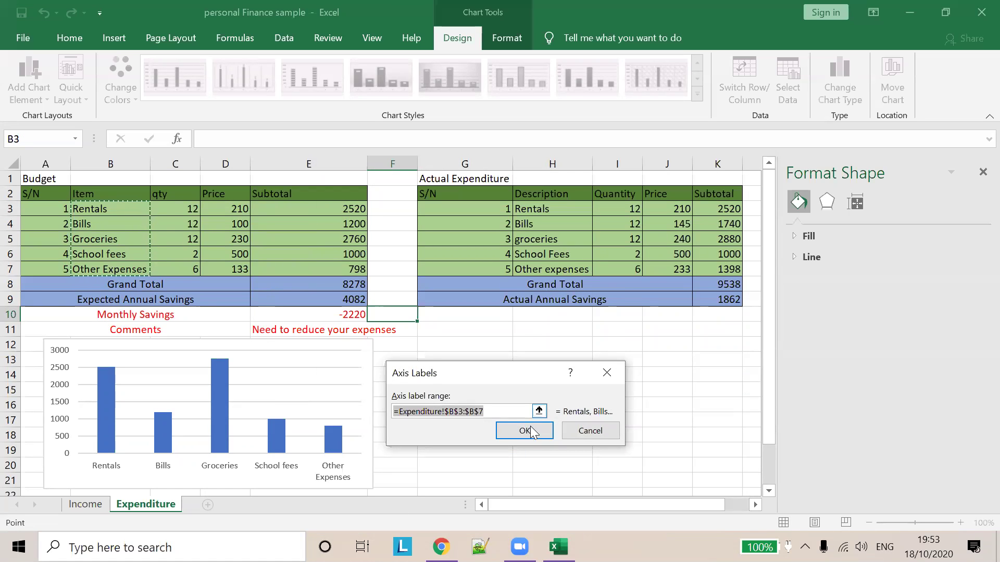
click(588, 430)
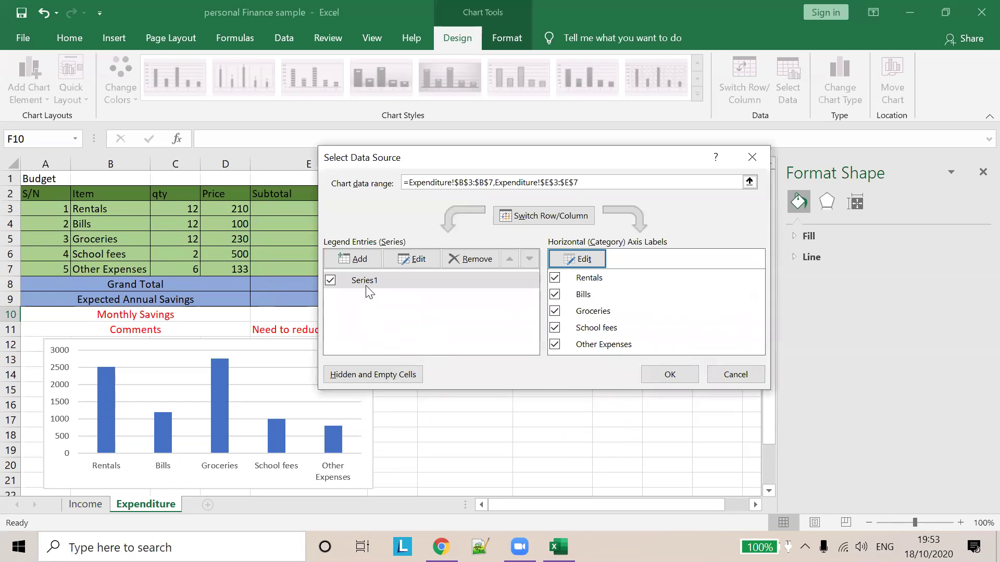
click(411, 259)
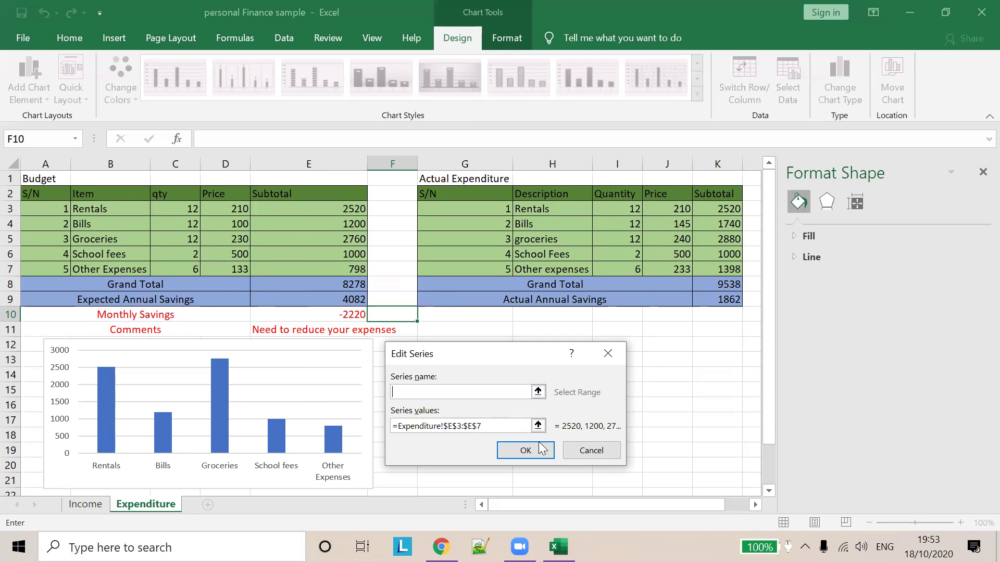
click(578, 451)
click(592, 304)
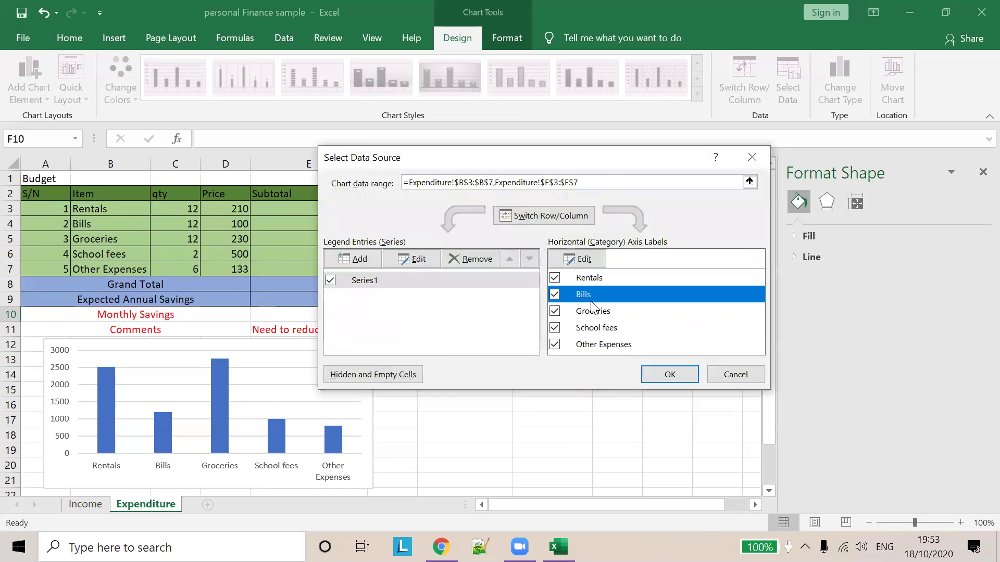
click(414, 260)
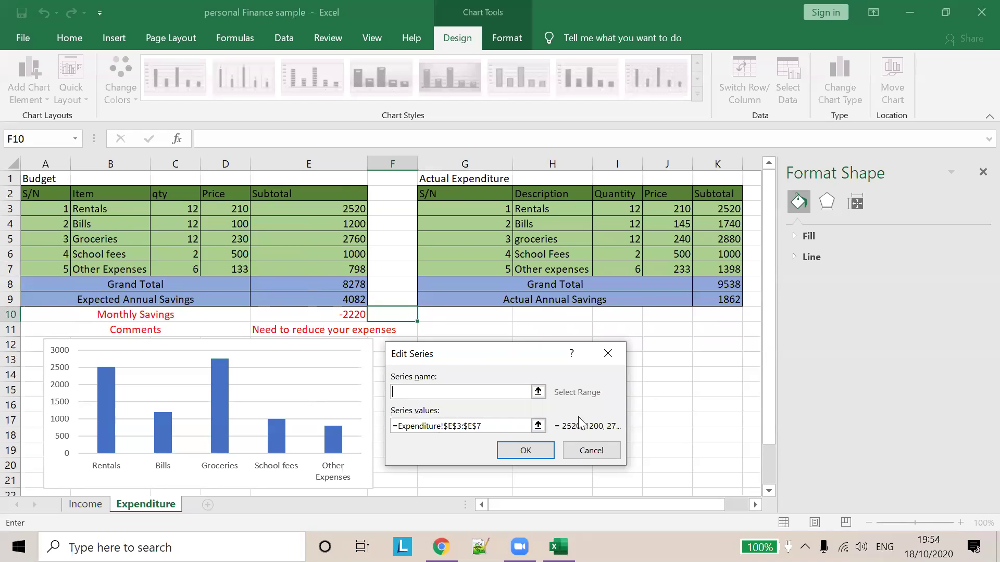
click(525, 452)
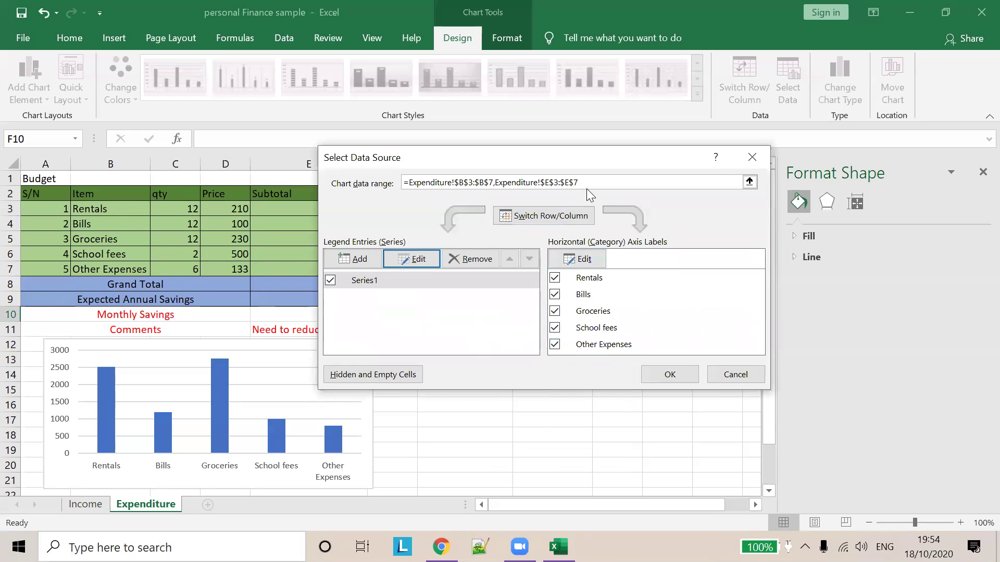
click(729, 375)
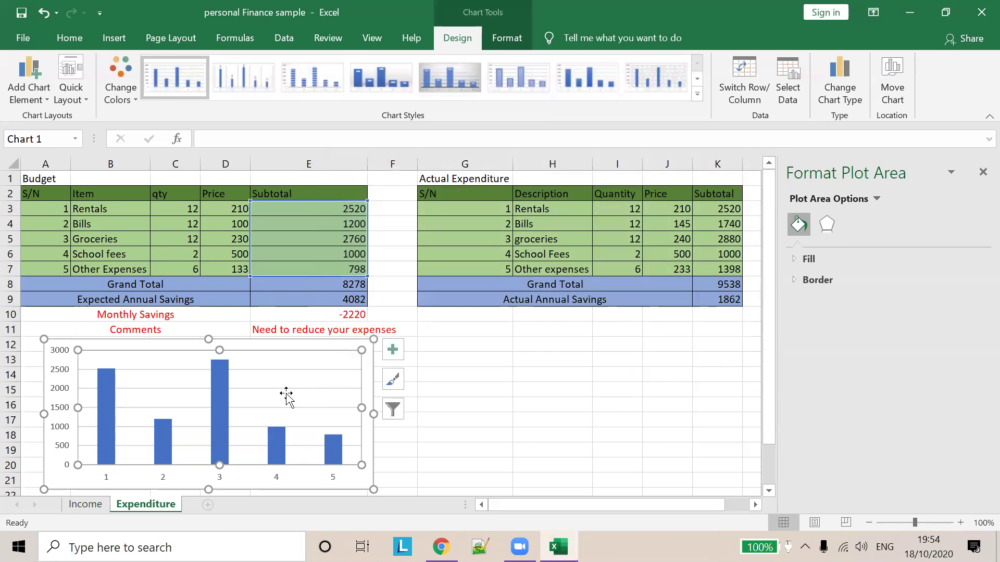
Step: Apply B3:B7 item names Rentals through Other Expenses as the horizontal axis labels with OK
right_click(282, 388)
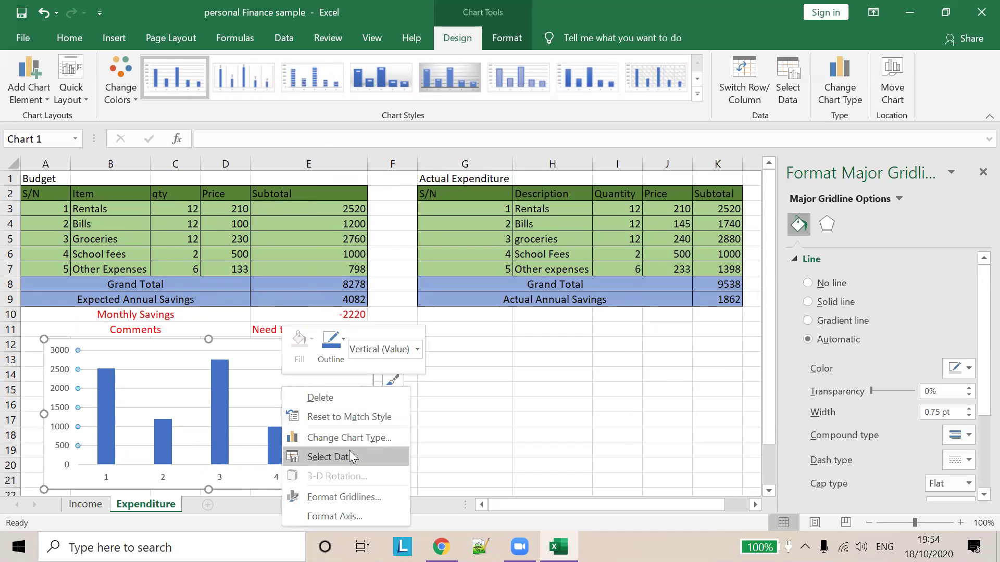
click(354, 455)
click(578, 259)
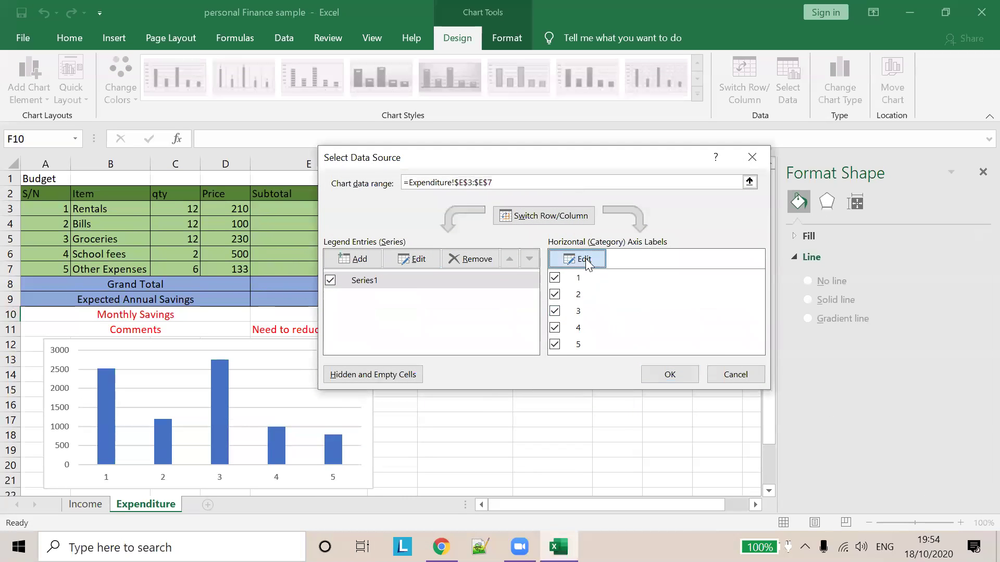
drag(96, 209, 115, 267)
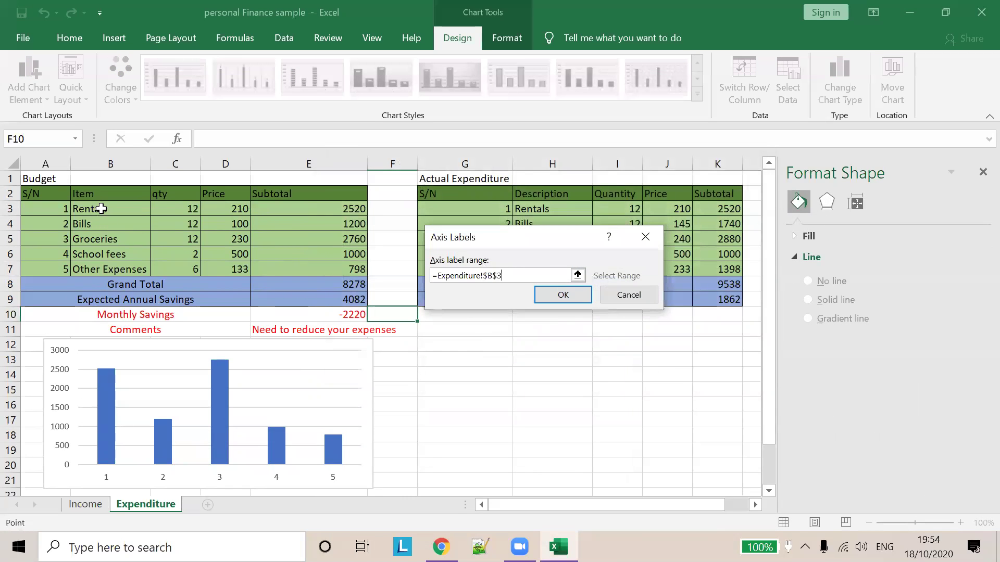
click(569, 300)
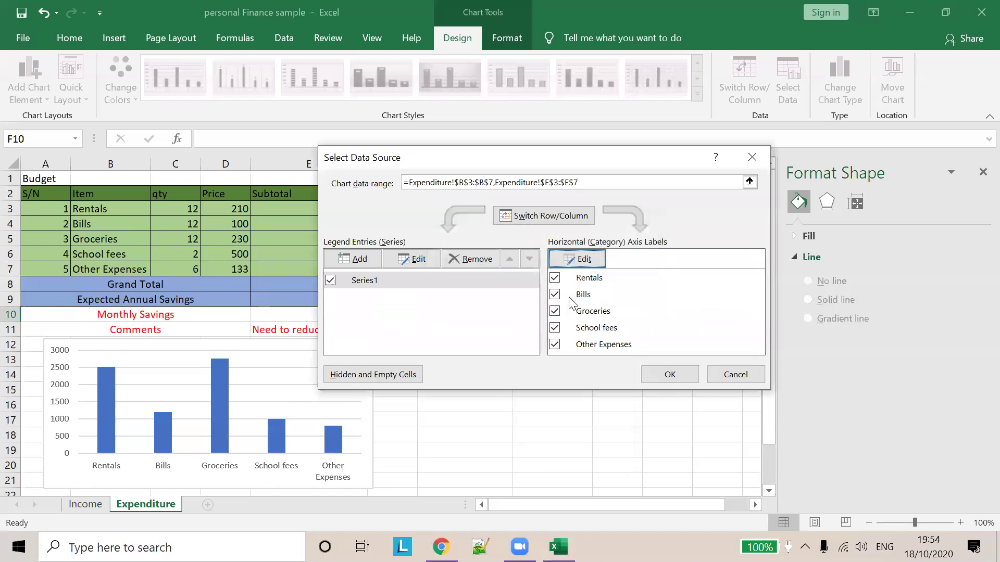
click(669, 376)
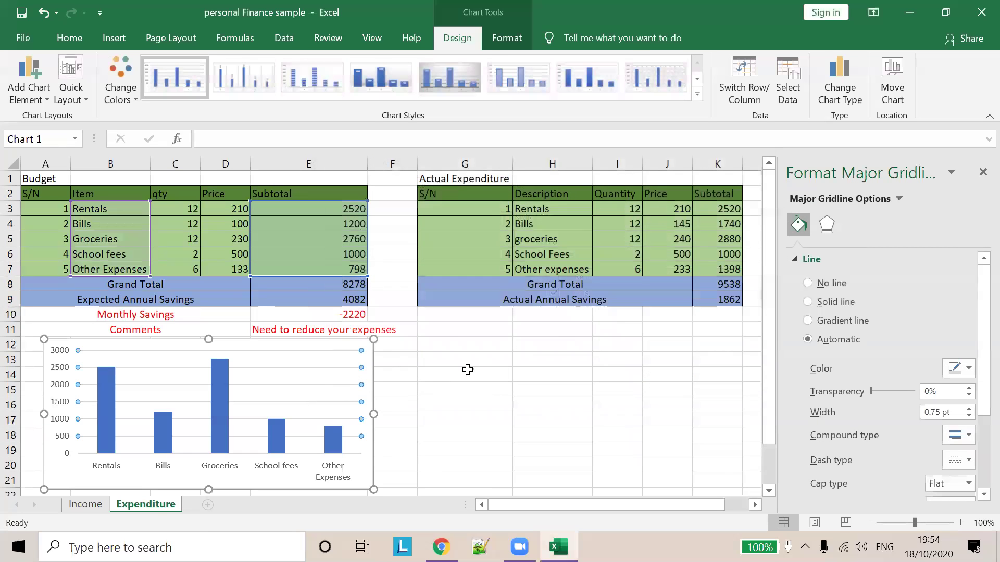
right_click(299, 372)
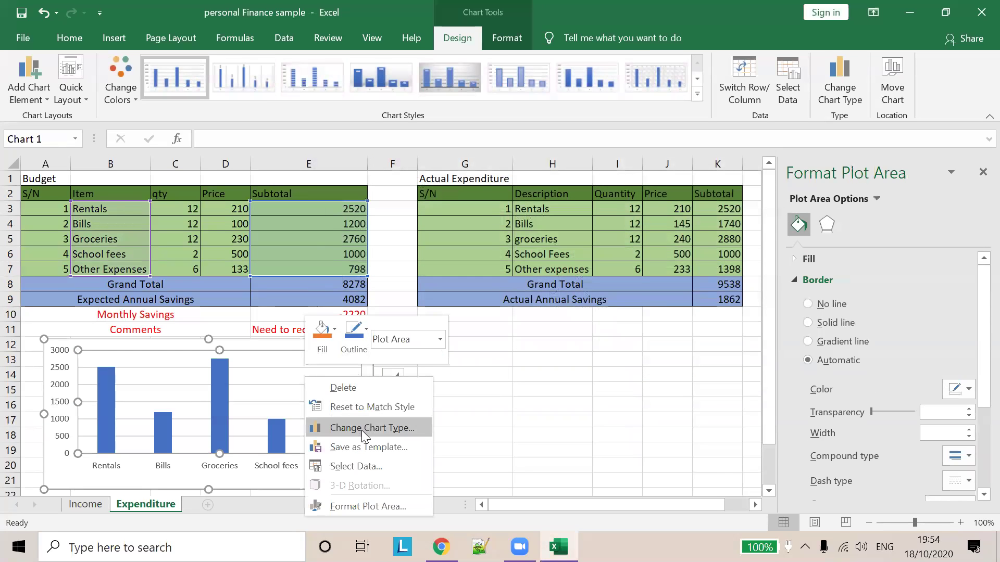
click(352, 469)
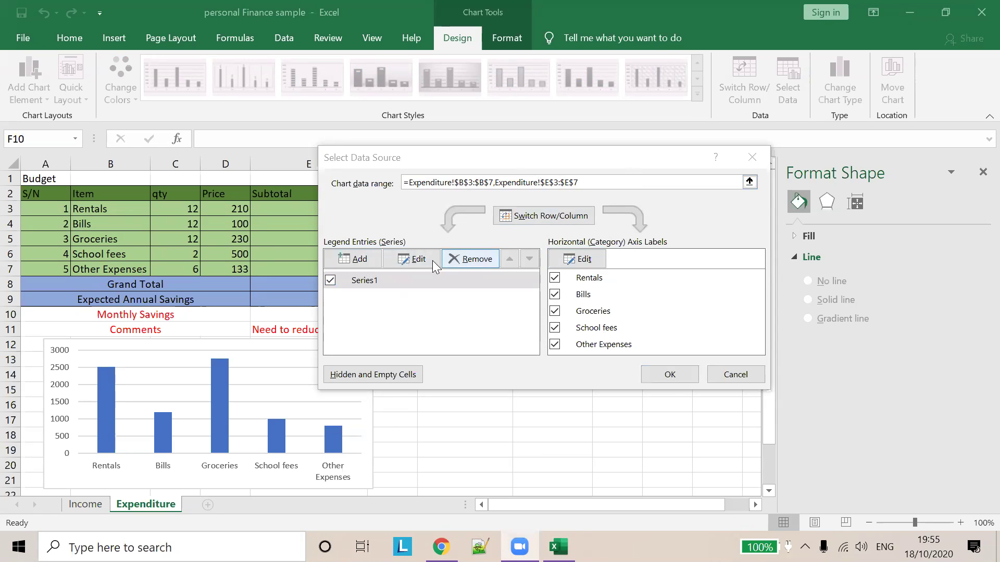
click(408, 258)
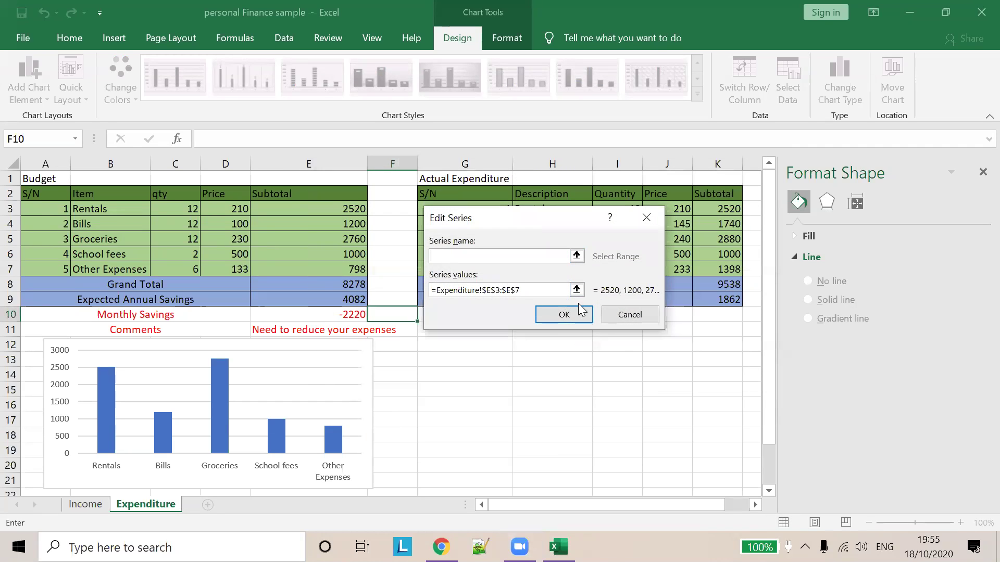
click(646, 315)
click(373, 258)
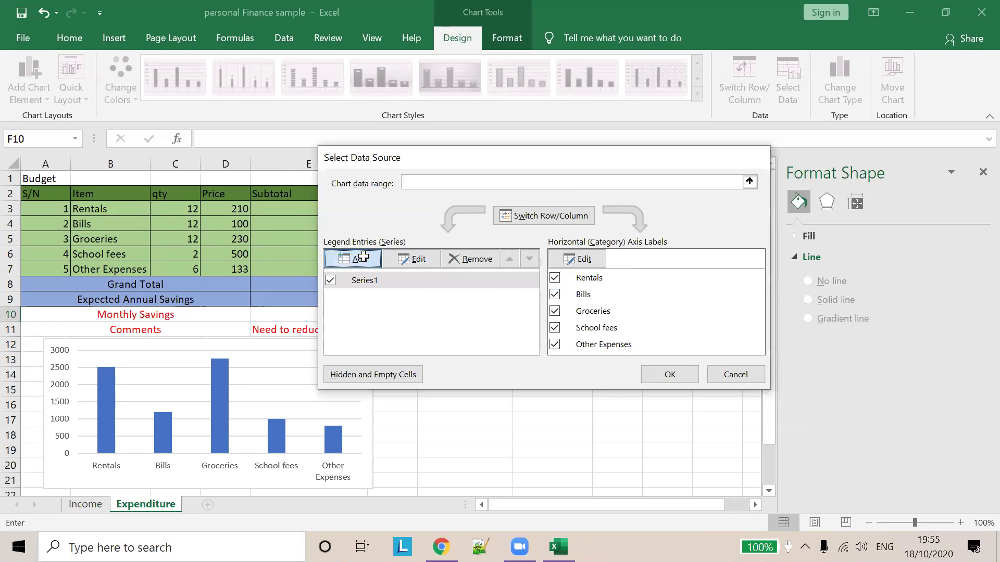
click(629, 315)
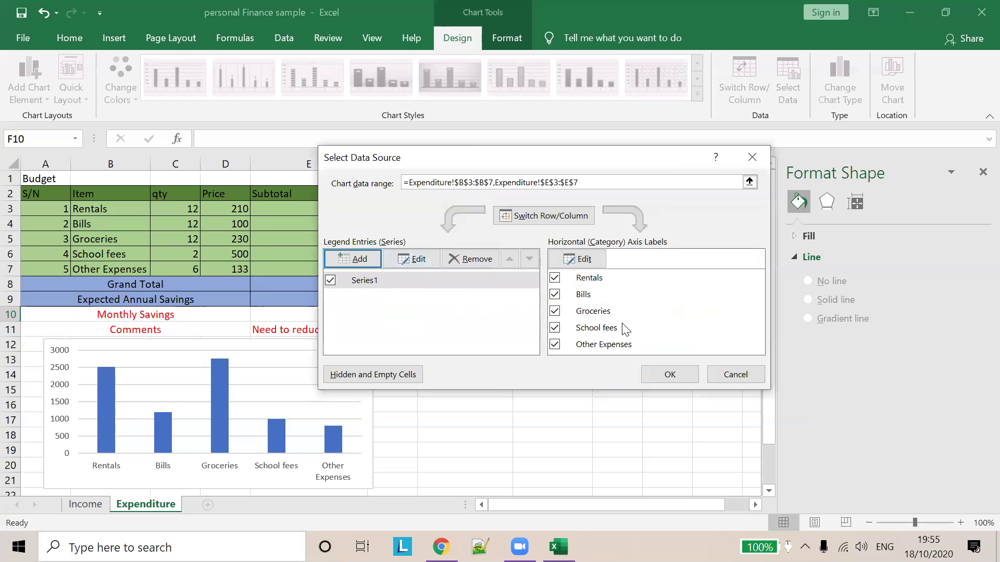
click(727, 373)
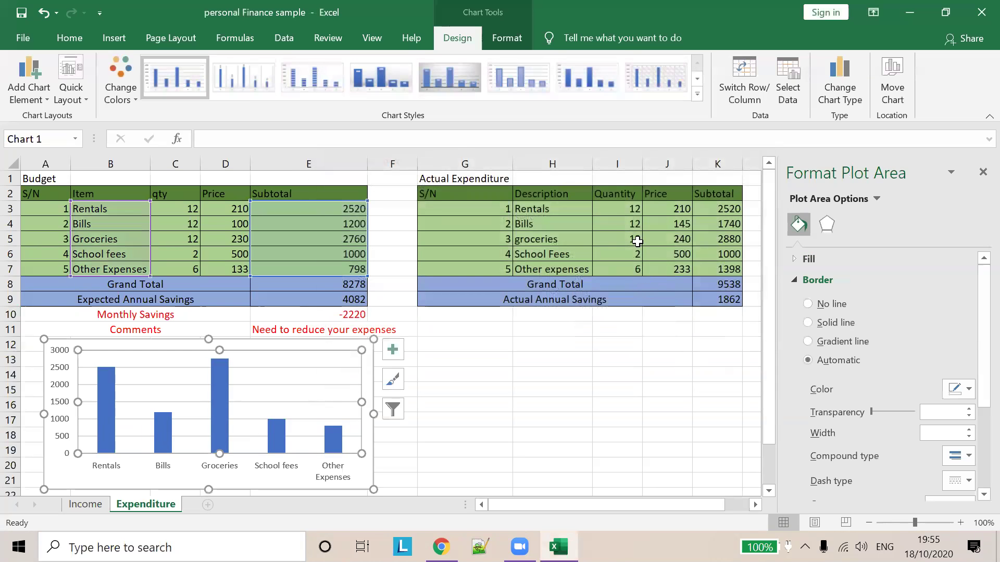
click(479, 418)
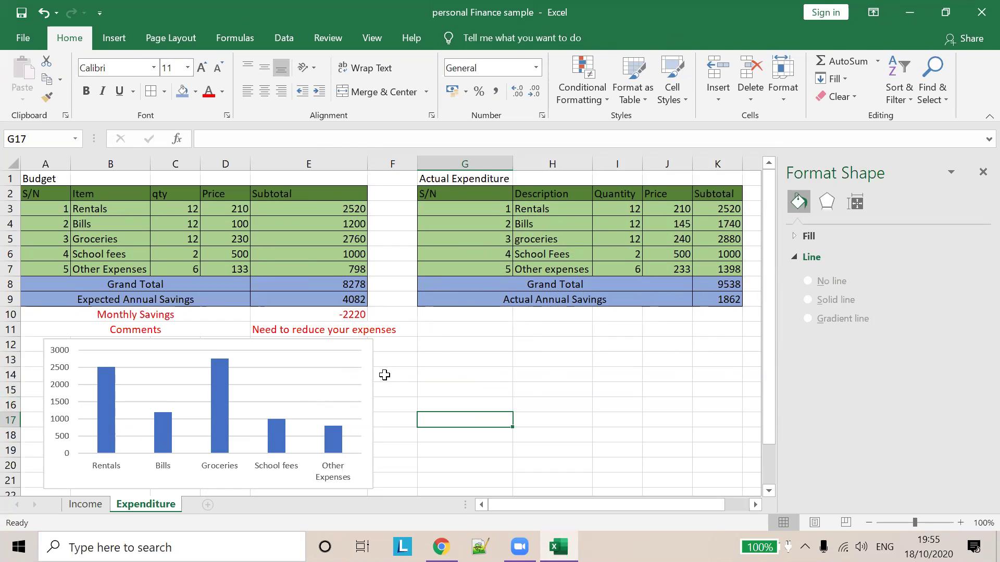
Step: Insert a clustered column chart from the Actual Expenditure descriptions in H3:H7
click(454, 359)
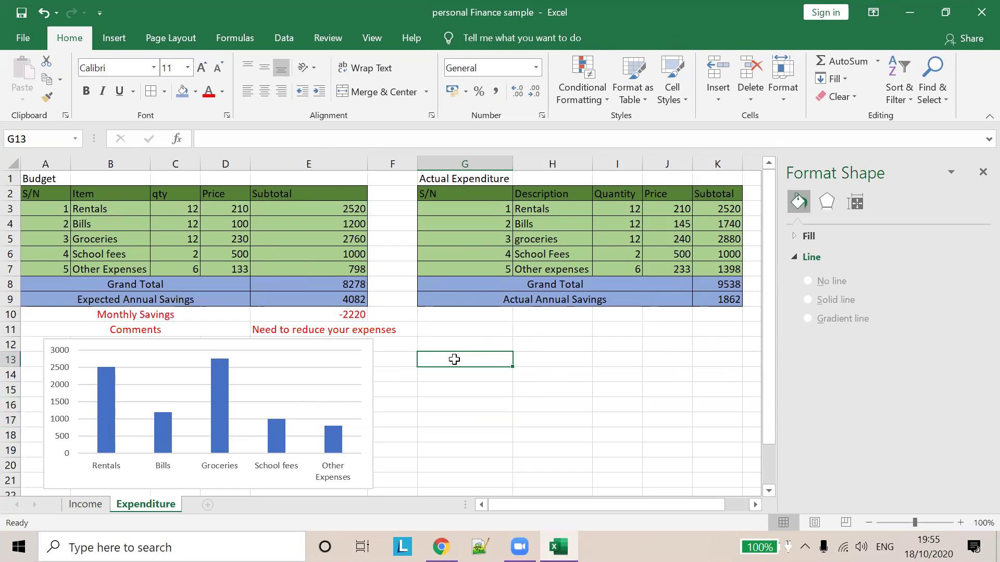
drag(440, 342, 475, 369)
click(549, 343)
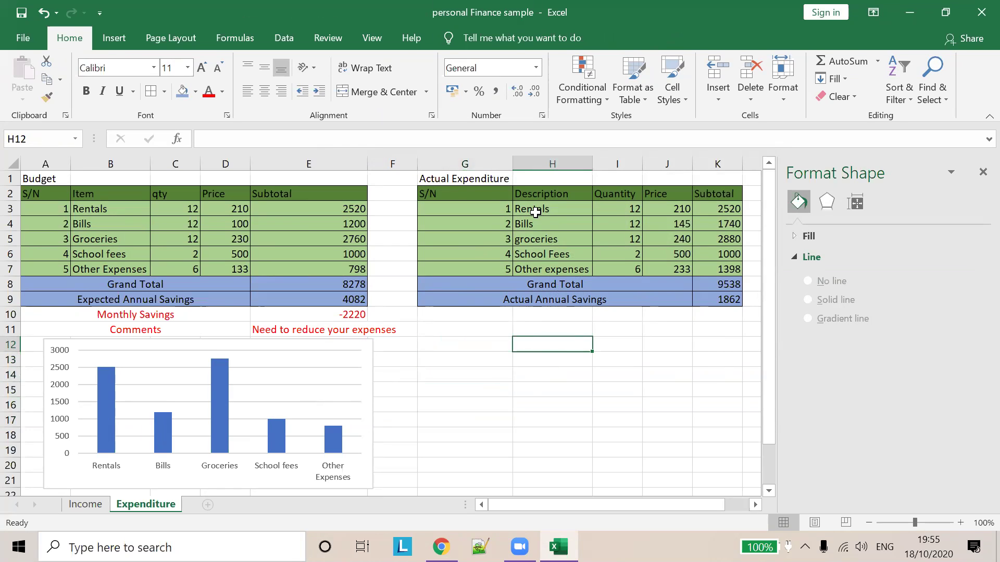
drag(538, 211, 542, 268)
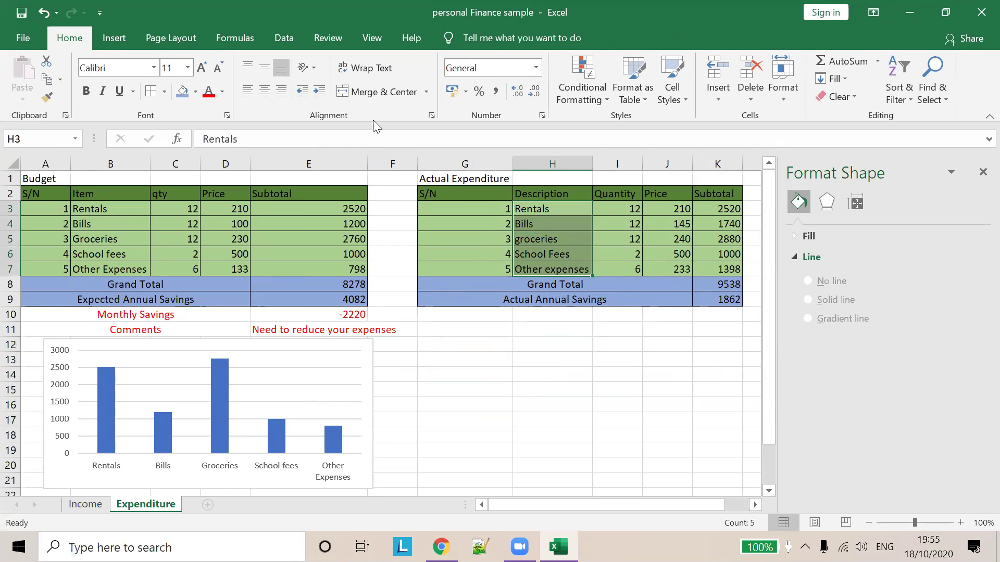
click(124, 38)
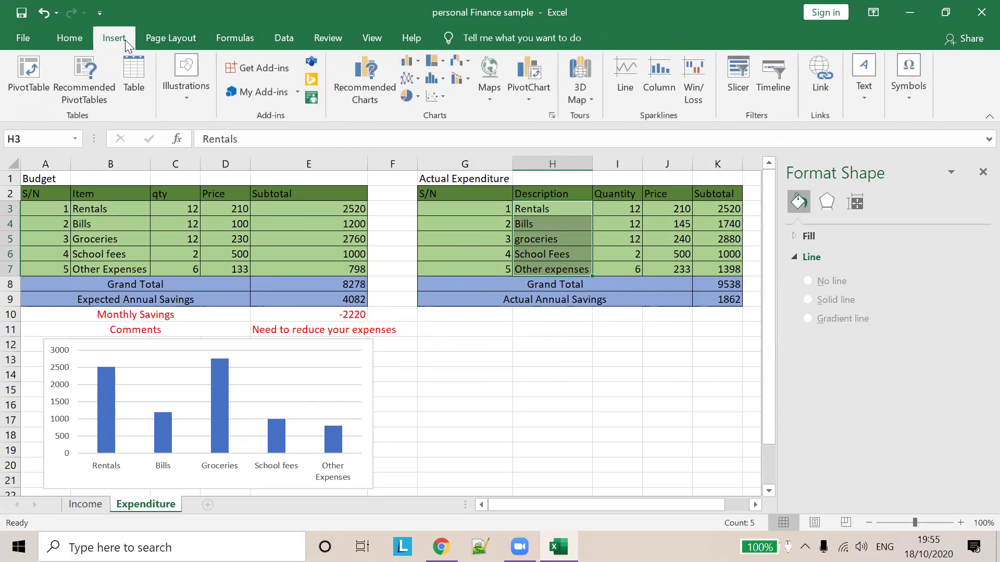
click(411, 61)
click(423, 112)
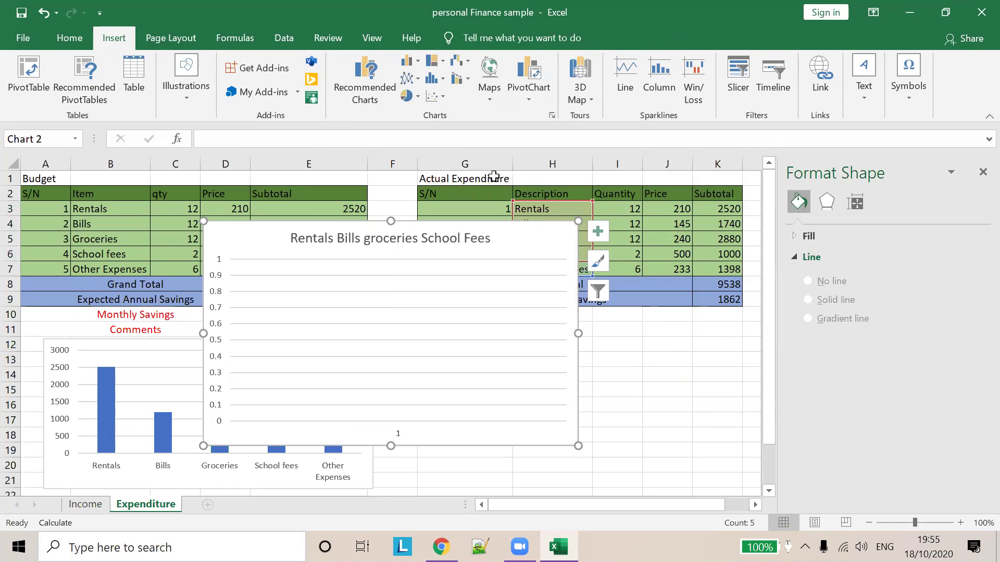
Step: Move and resize the new chart below the Grand Total rows beside Chart 1
mouse_move(539, 232)
mouse_down()
mouse_move(599, 302)
mouse_move(710, 292)
mouse_up()
drag(721, 209, 722, 269)
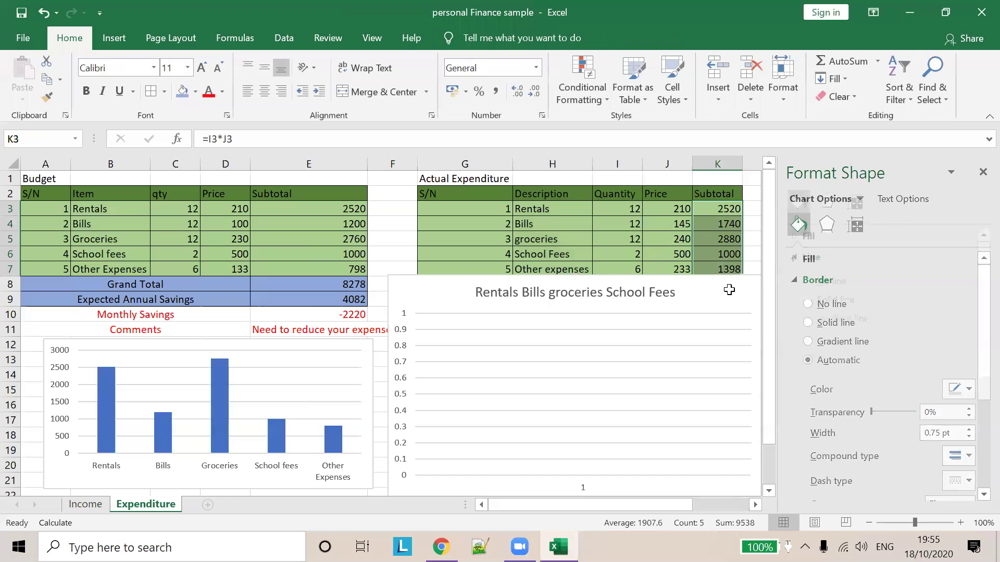
scroll(664, 343, down, 2)
scroll(663, 346, up, 2)
click(655, 294)
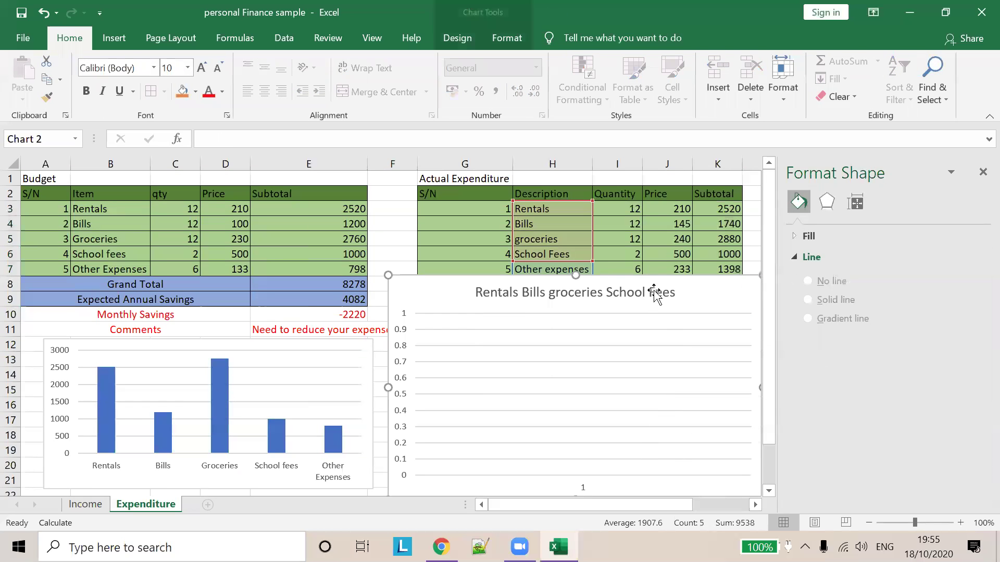
drag(588, 275, 587, 325)
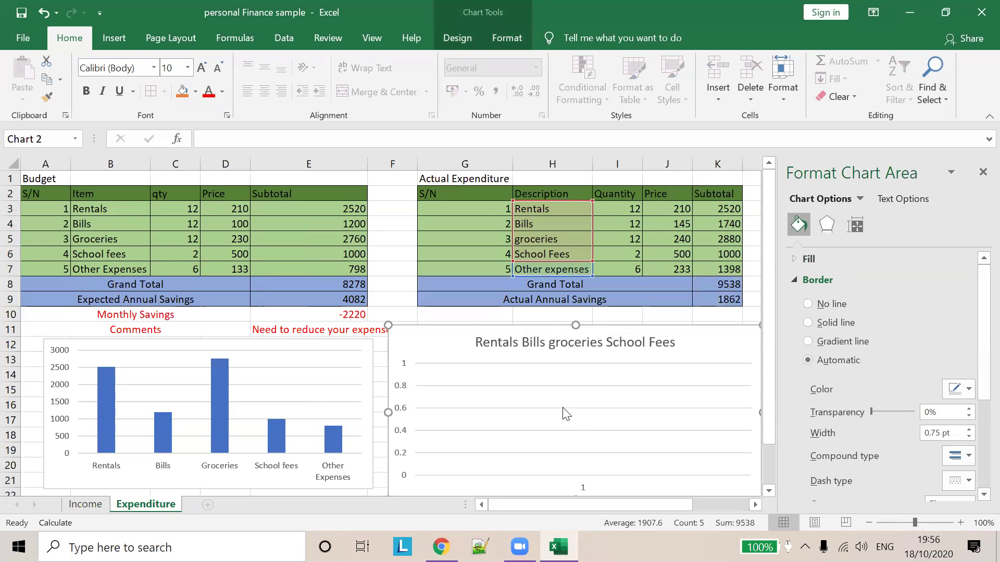
scroll(721, 369, down, 1)
drag(574, 452, 575, 439)
drag(388, 359, 415, 364)
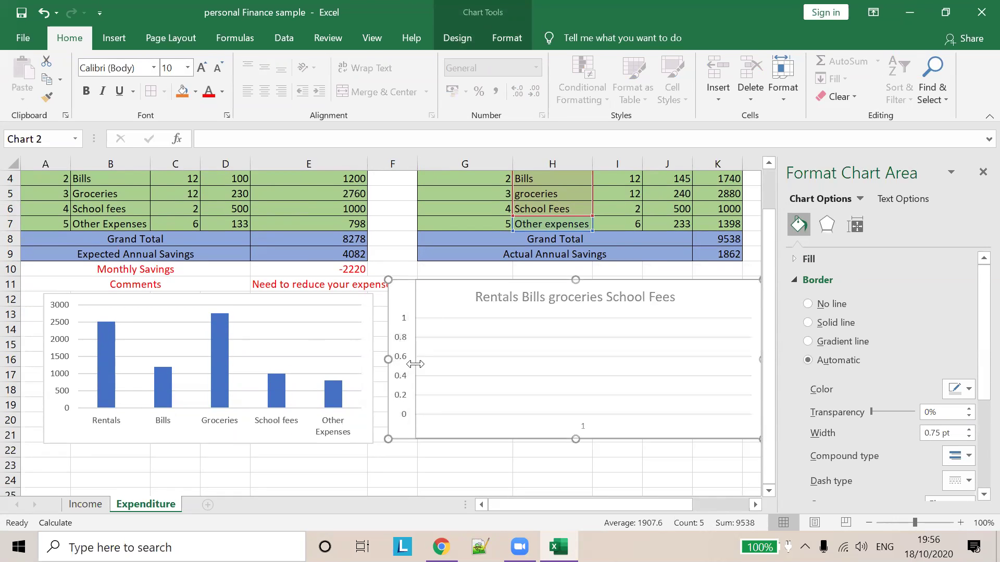
click(543, 337)
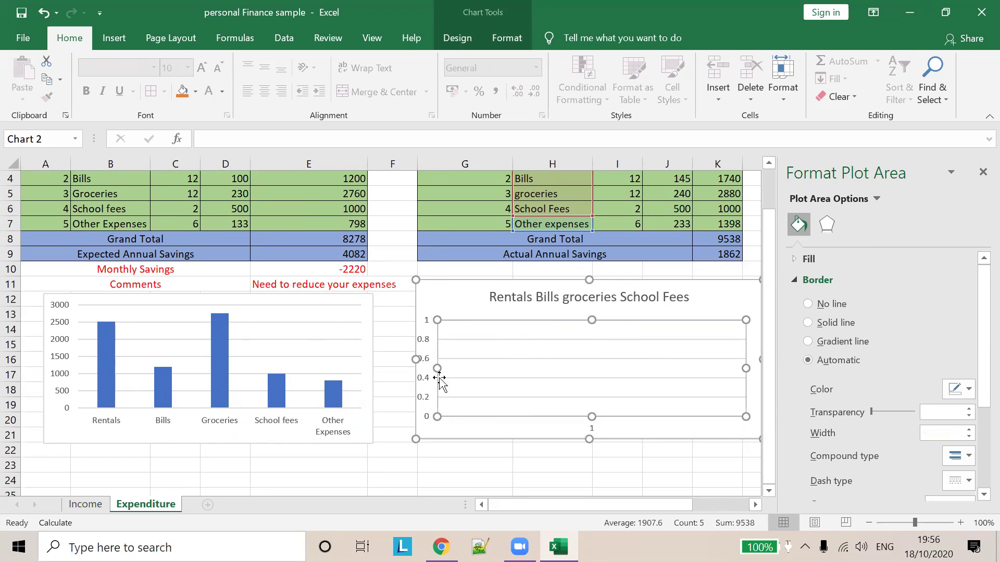
click(505, 359)
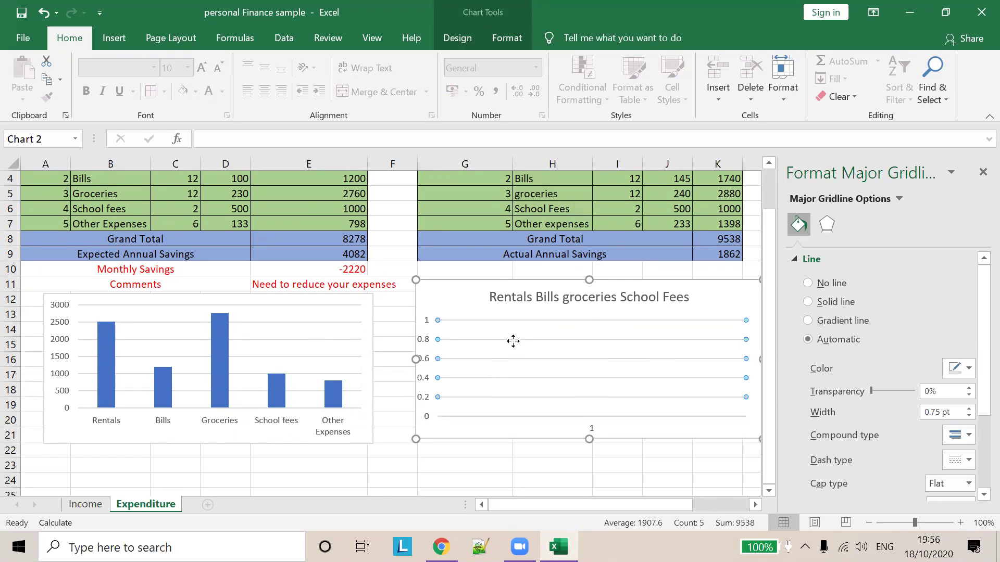
click(516, 336)
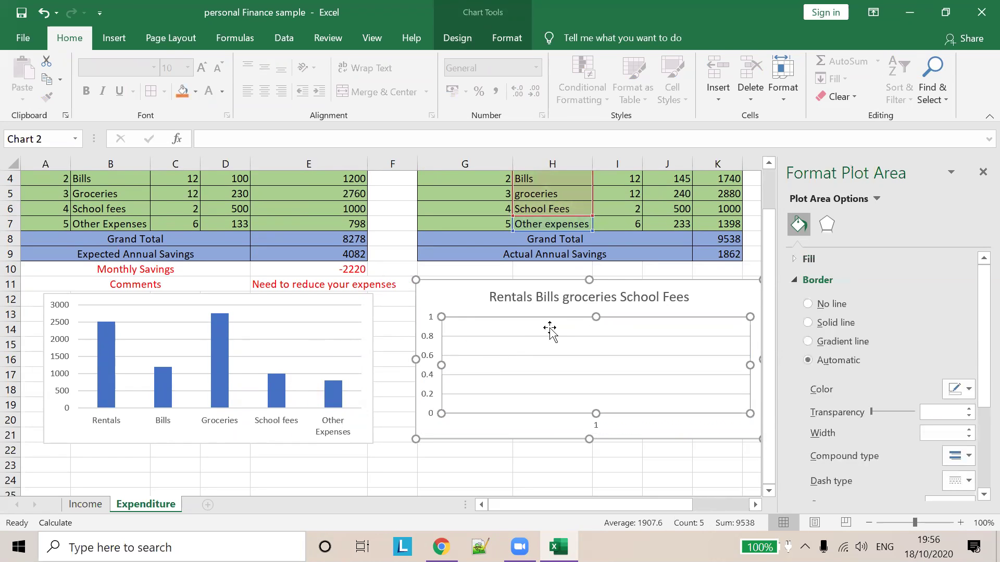
scroll(550, 329, up, 1)
Step: Add a new series to Chart 2 with values from H3:H7
right_click(522, 410)
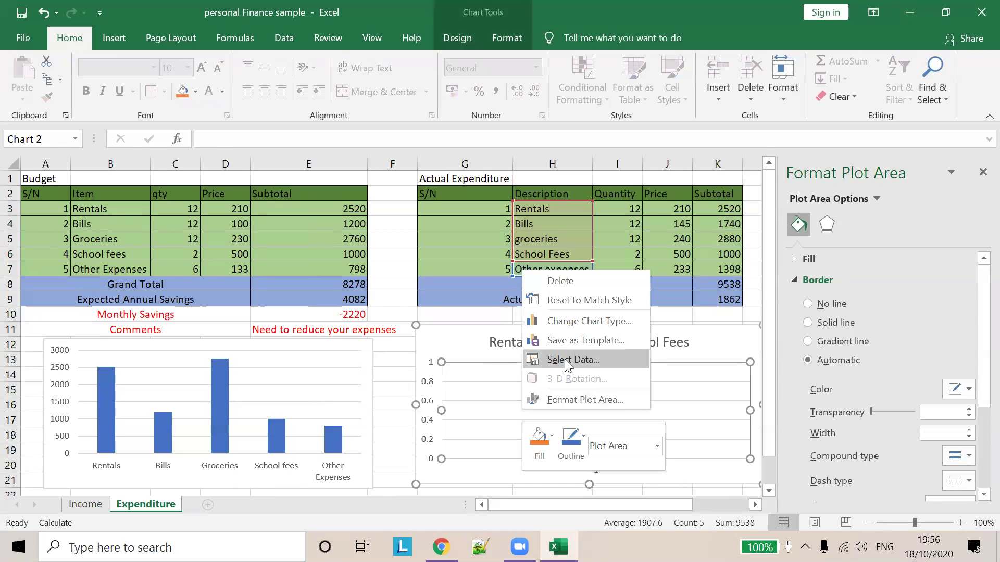
click(568, 360)
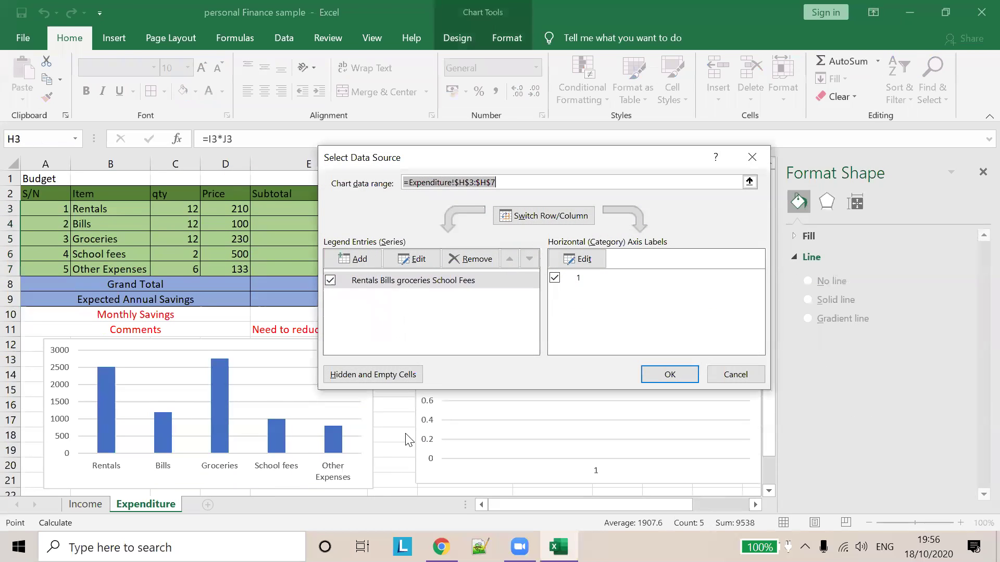
click(364, 259)
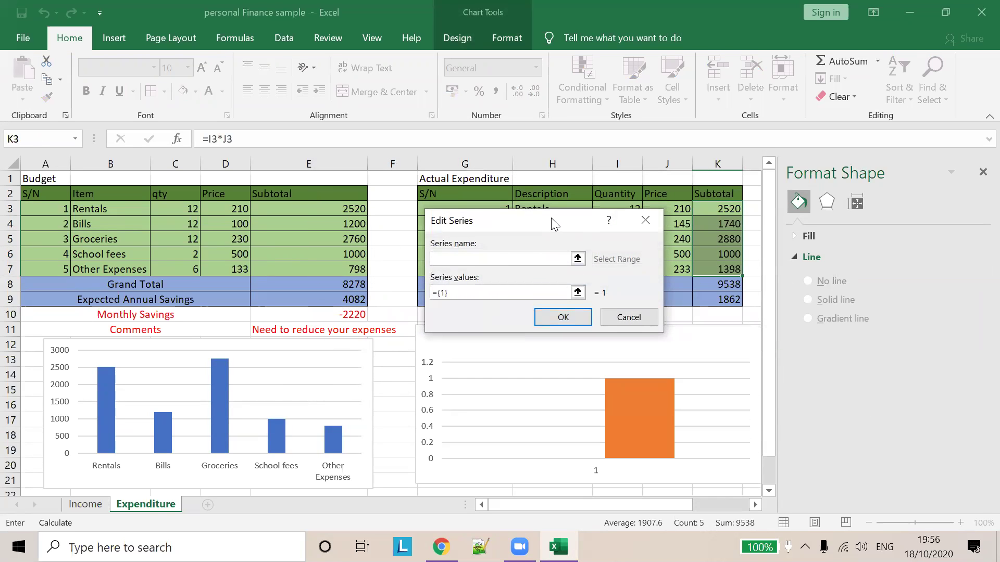
drag(552, 219, 578, 275)
click(606, 348)
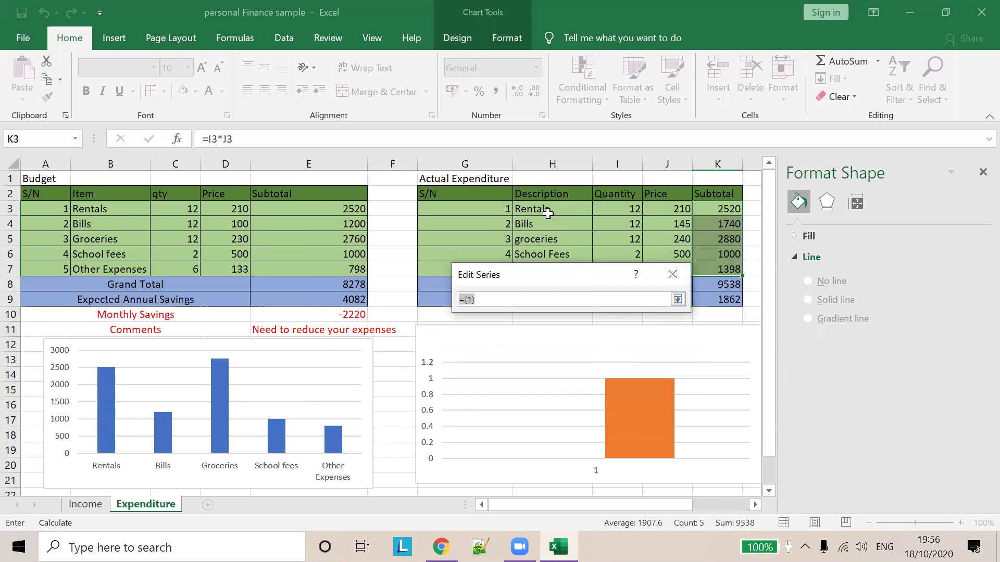
drag(548, 209, 553, 272)
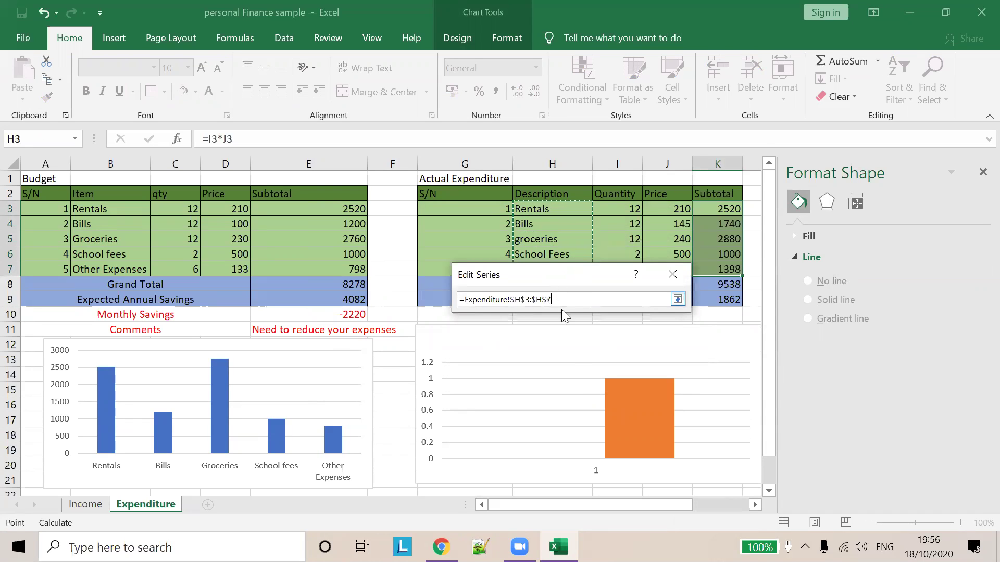
click(671, 274)
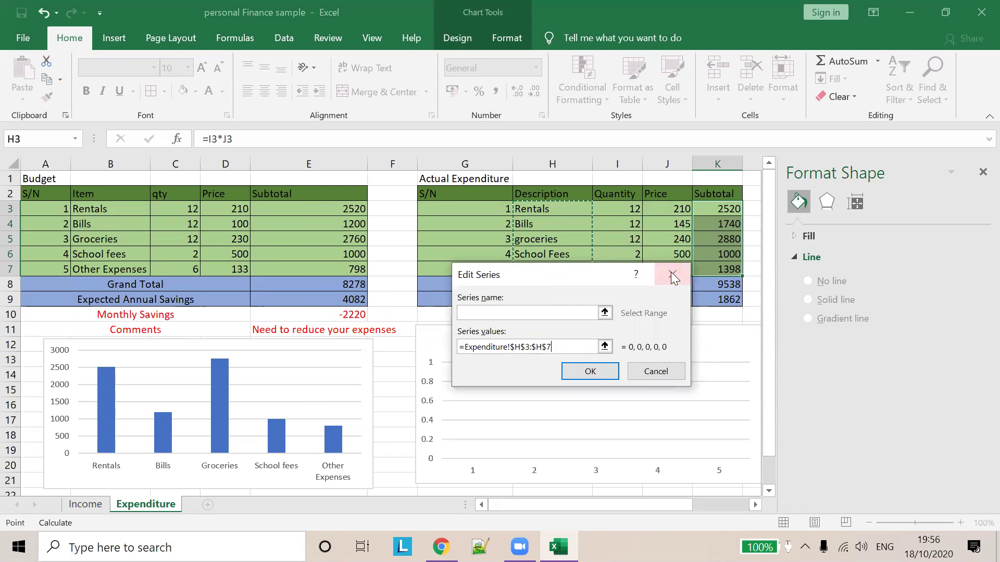
click(589, 372)
Step: Set Chart 2's category axis labels to the subtotals K3:K7 and apply
click(577, 259)
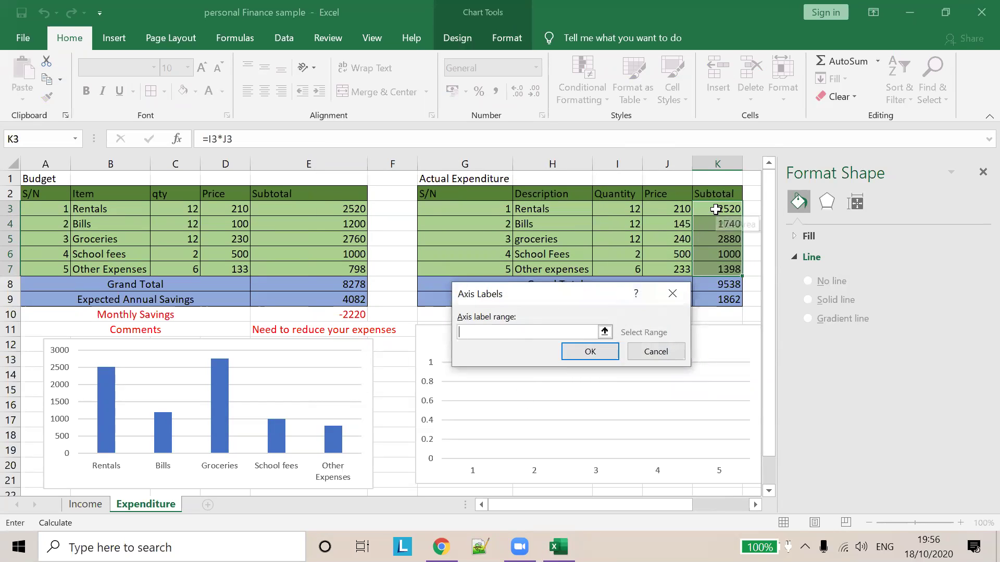
drag(716, 210, 725, 268)
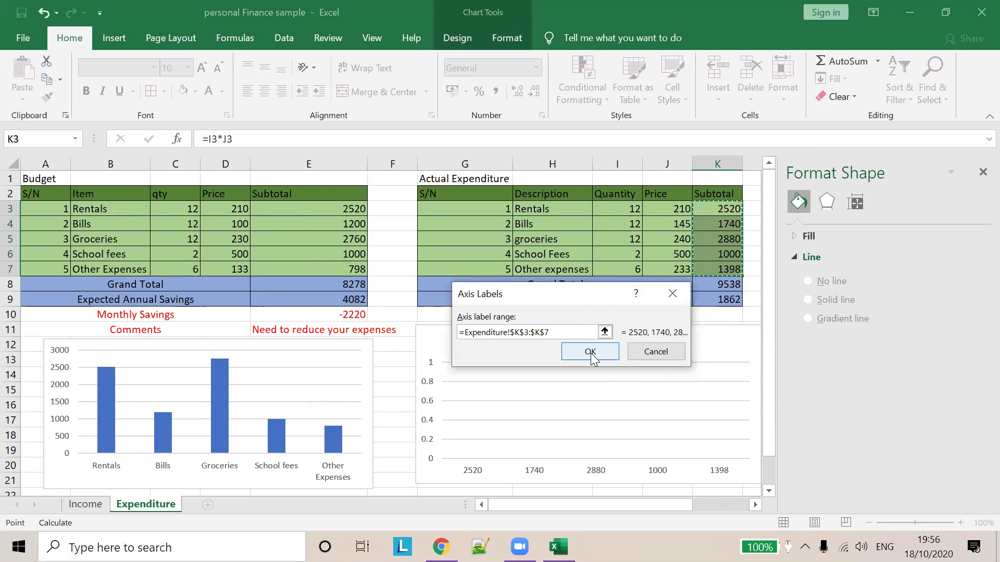
click(590, 353)
click(672, 375)
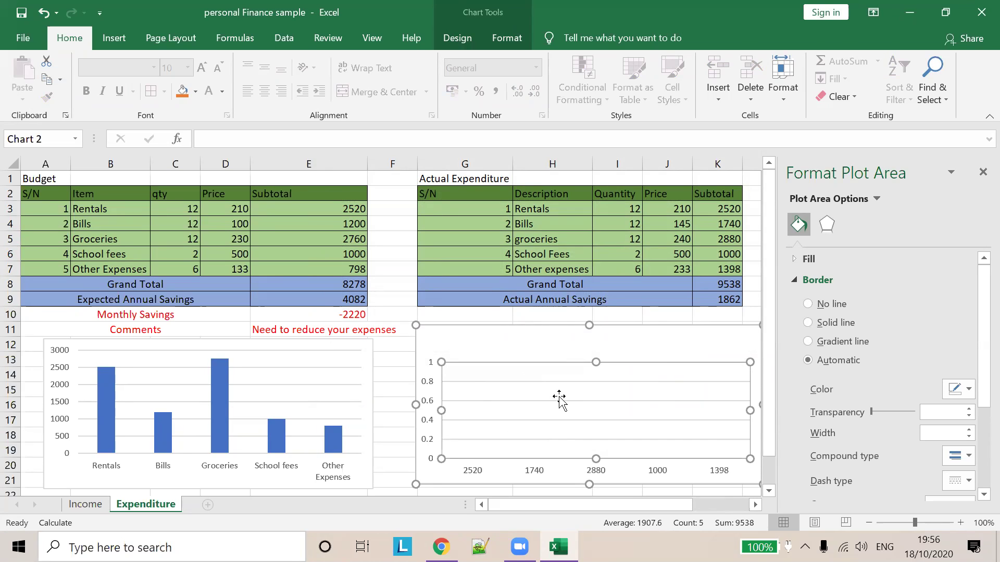
Step: Remove the old 'Rentals Bills groceries School Fees' series from Chart 2
right_click(529, 397)
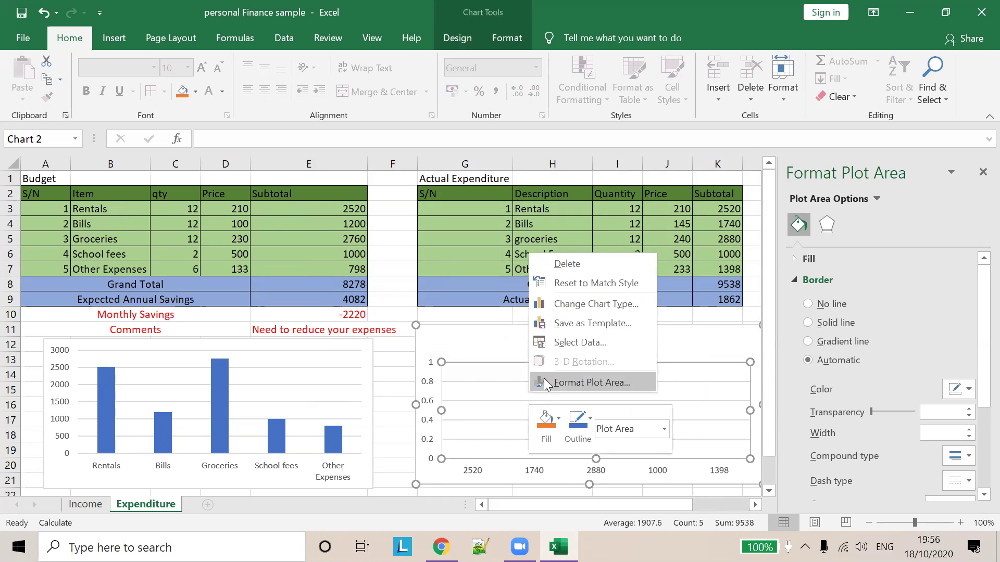
click(579, 342)
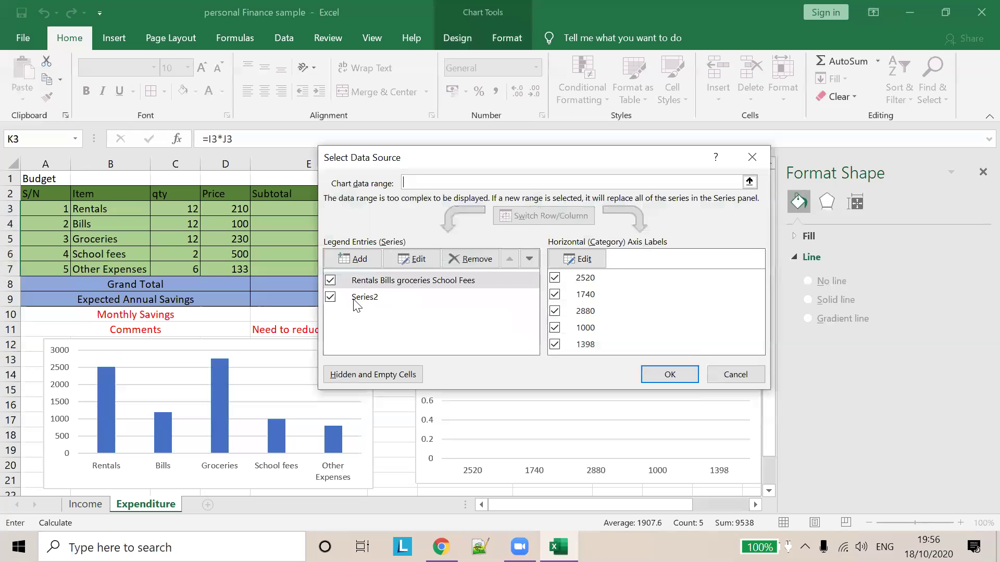
click(363, 281)
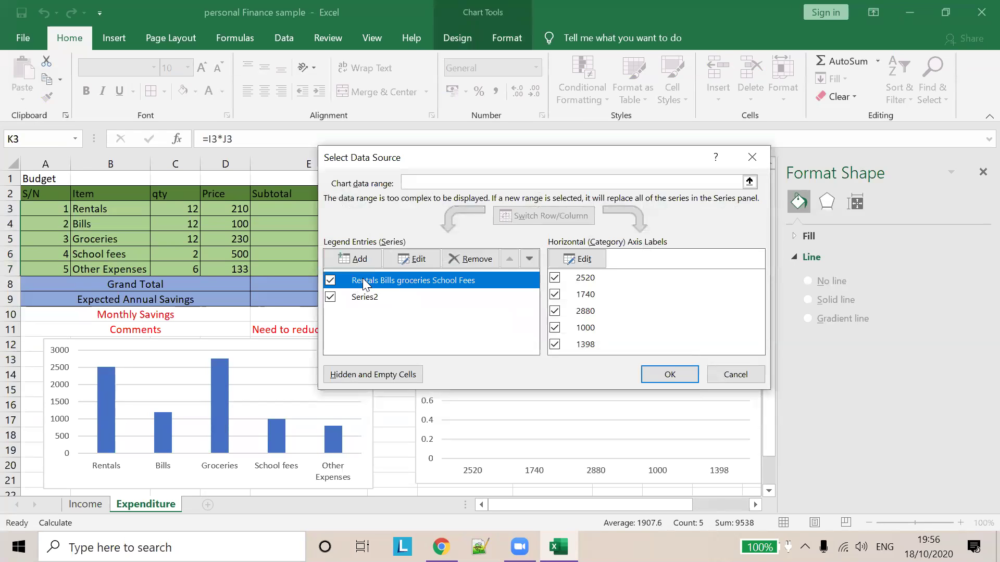
click(471, 266)
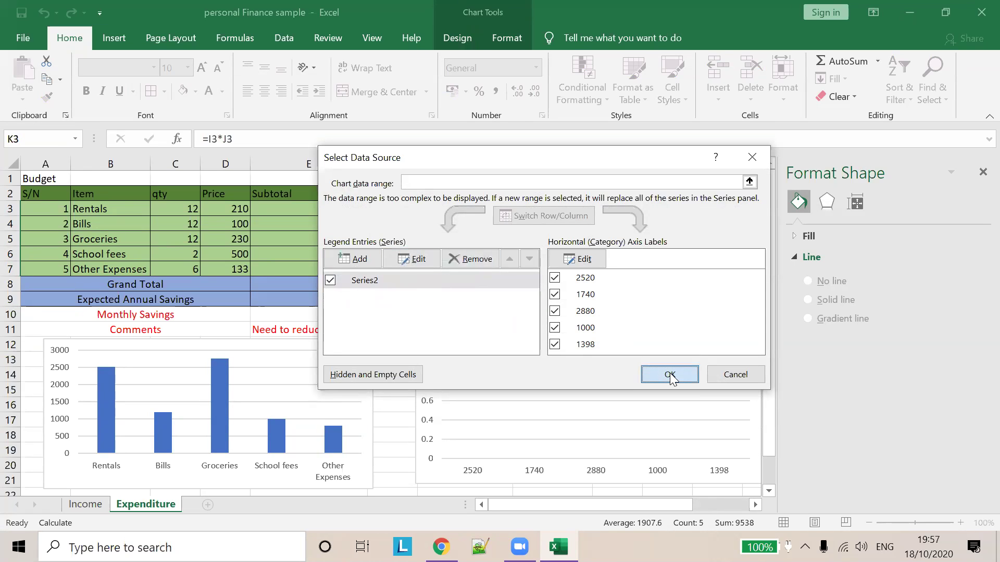
click(675, 373)
Step: Rename the remaining series to series2
right_click(565, 383)
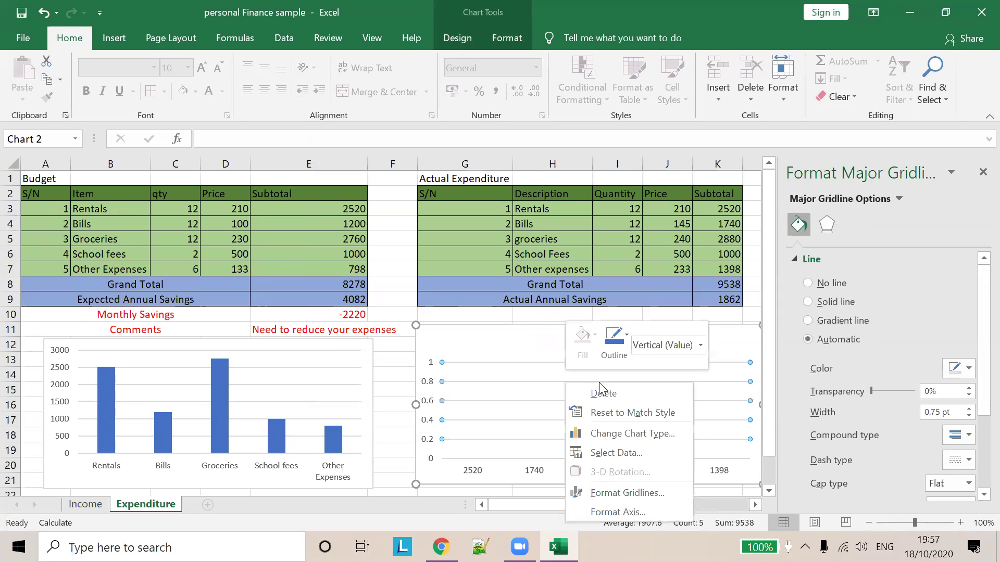
click(616, 453)
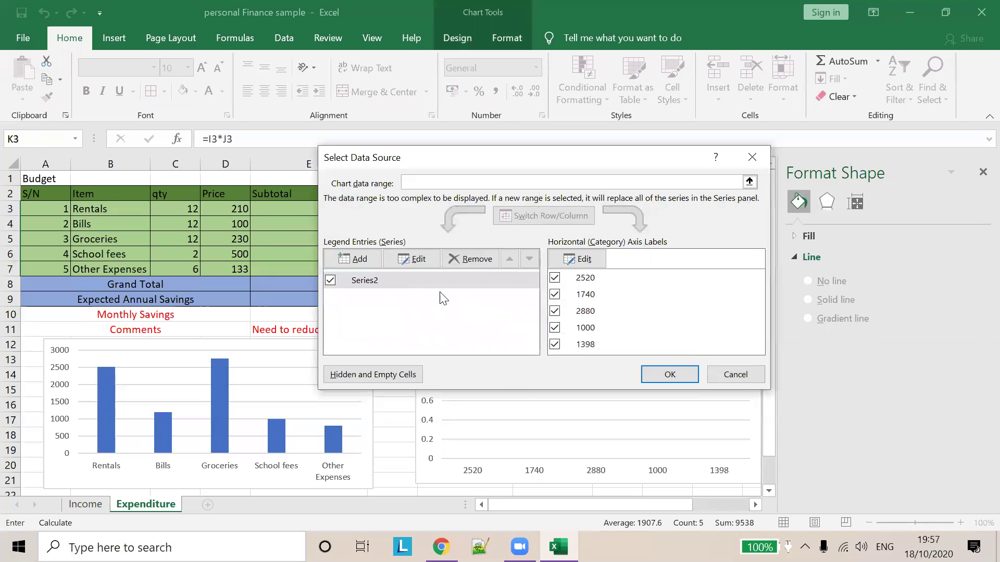
click(408, 258)
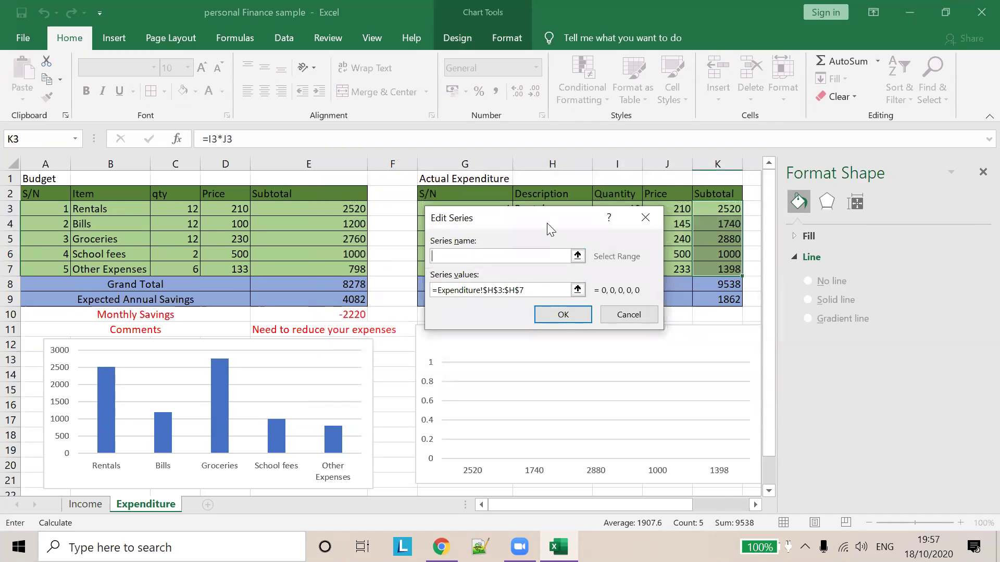
drag(547, 229, 570, 342)
click(601, 401)
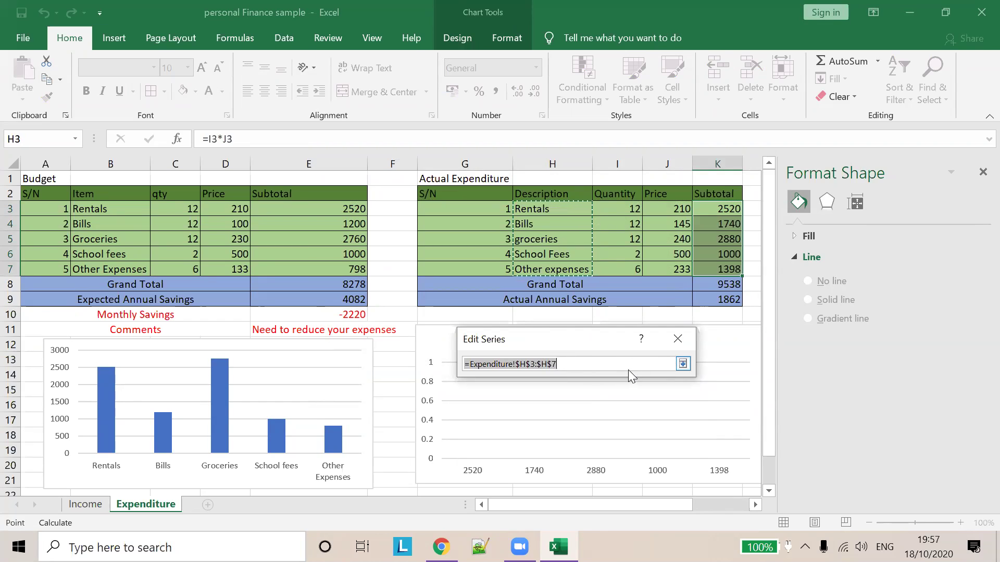
click(689, 340)
click(535, 376)
text(series2)
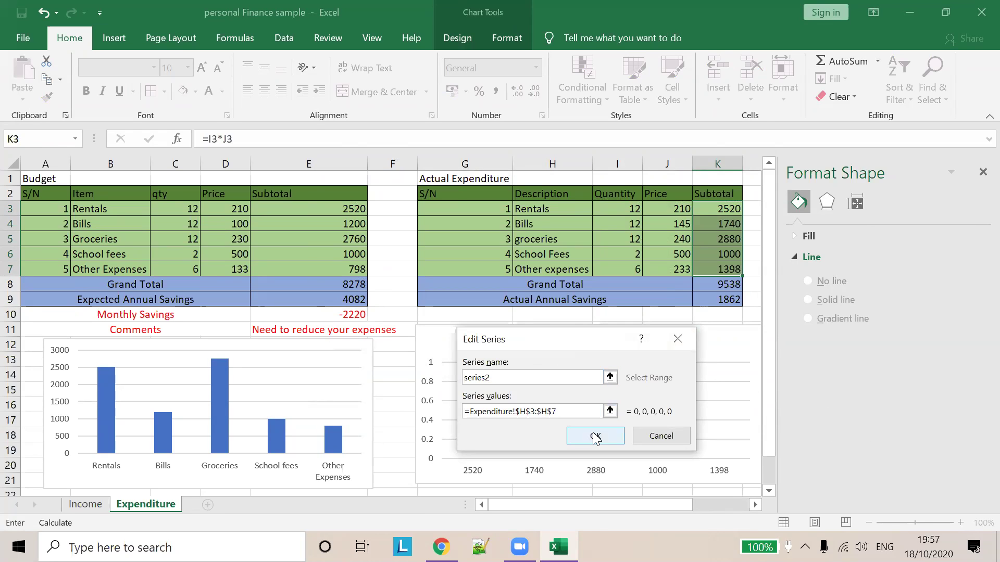
click(595, 437)
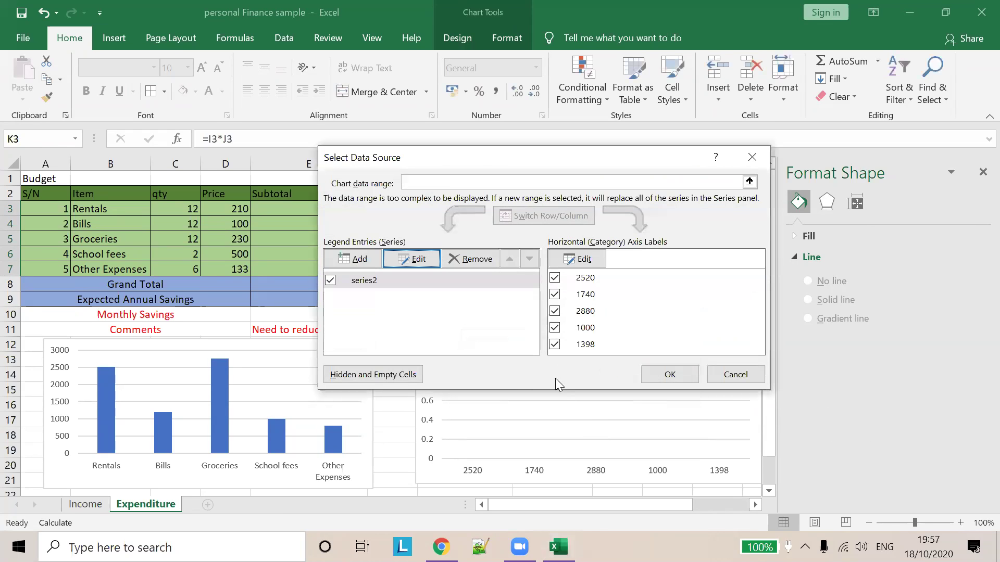
Step: Set Chart 2's axis labels to the descriptions H3:H7 and apply the changes
click(568, 259)
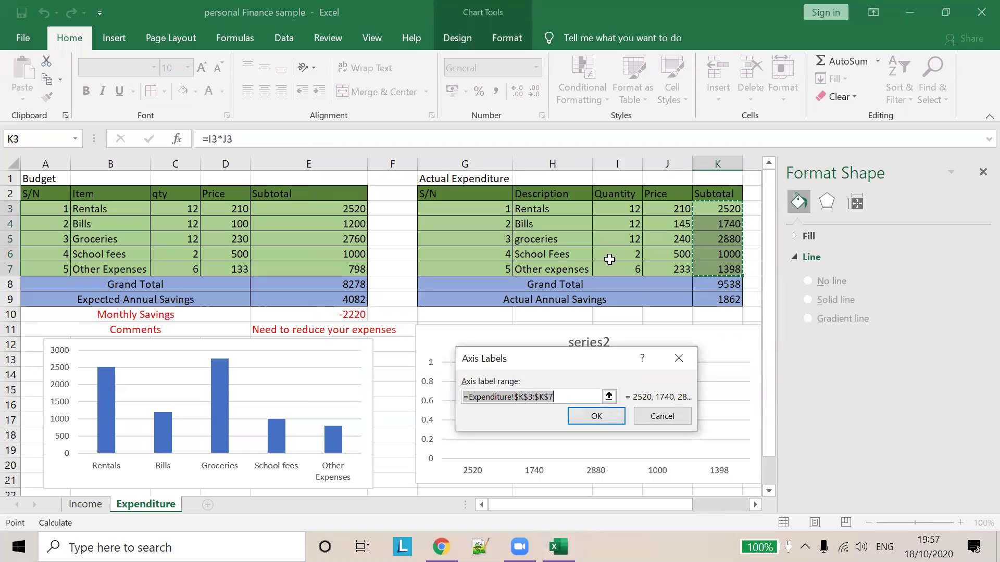
click(609, 397)
drag(531, 208, 556, 274)
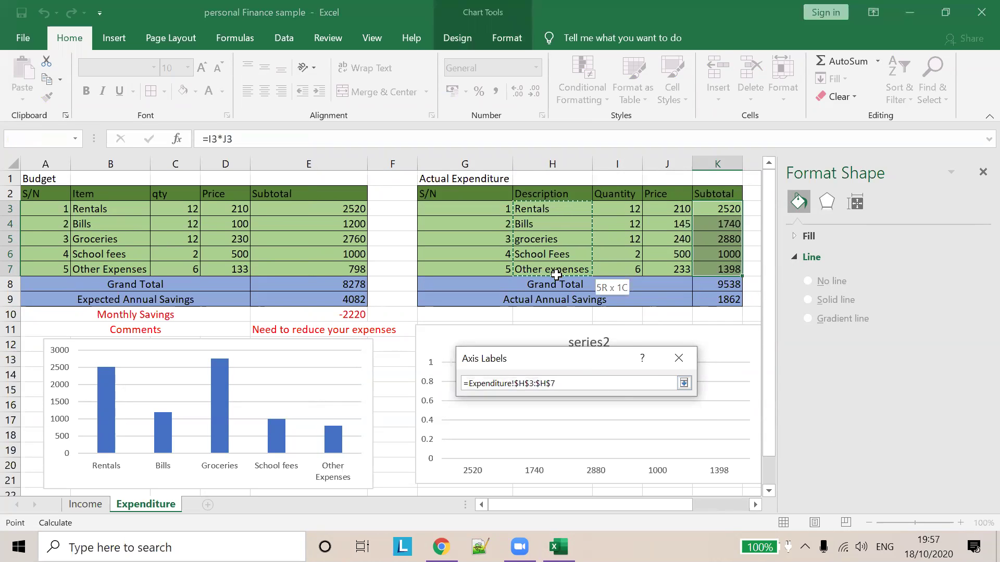
click(679, 358)
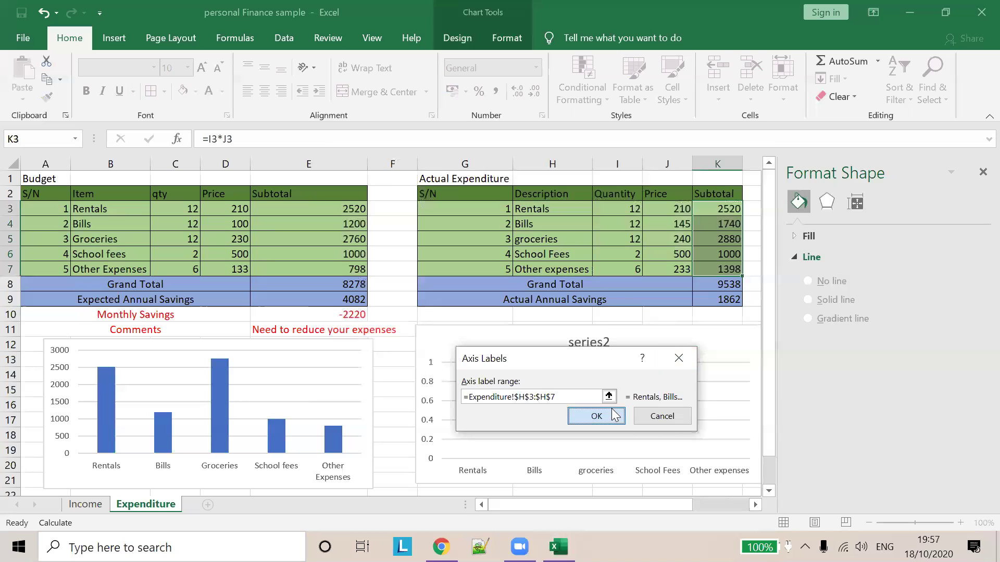
click(613, 414)
click(672, 376)
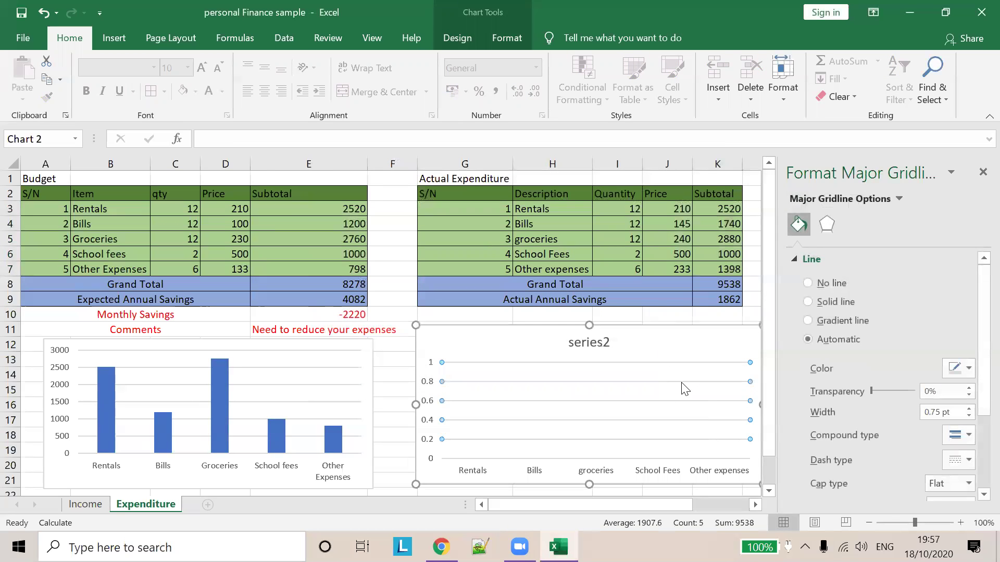
click(558, 412)
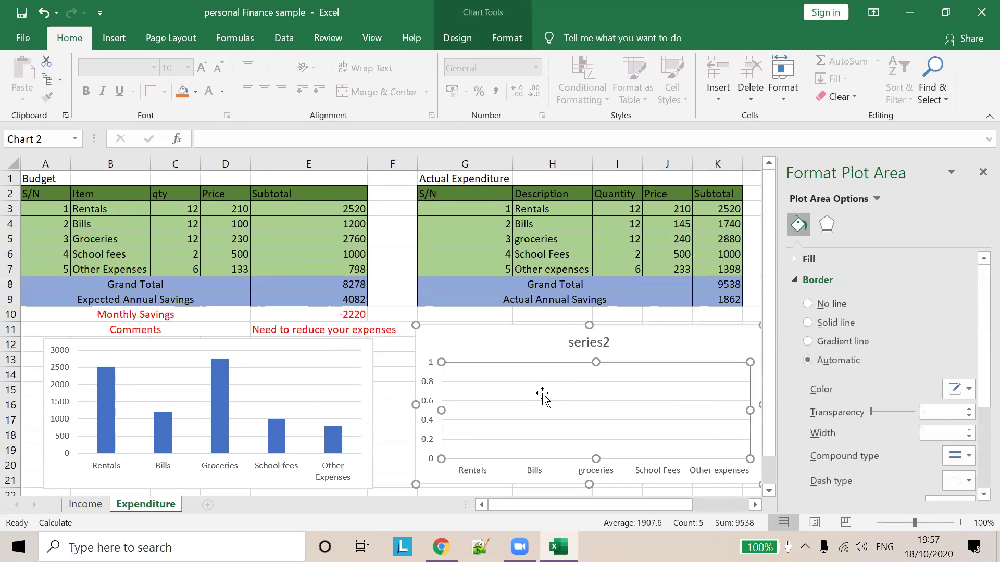
click(341, 385)
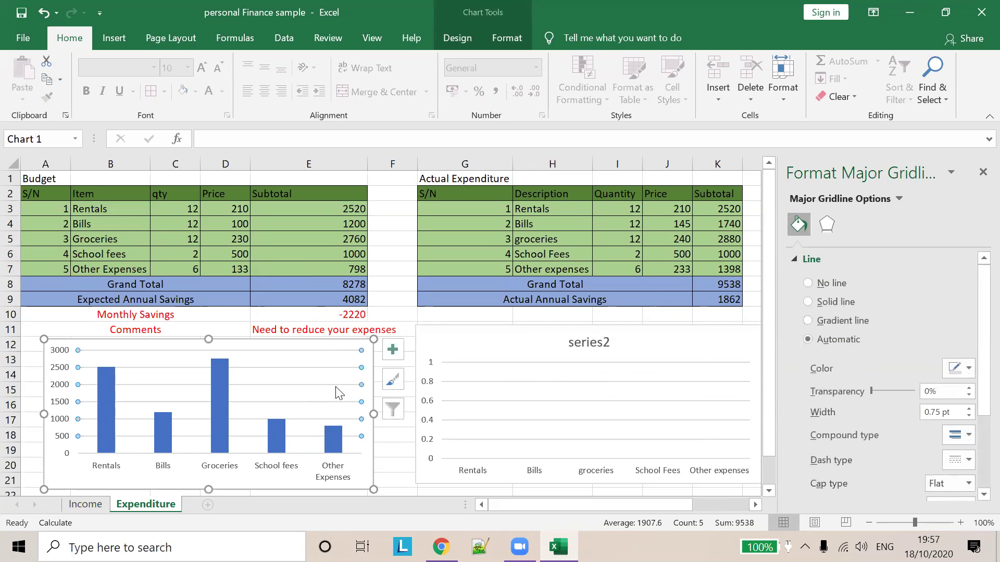
click(393, 410)
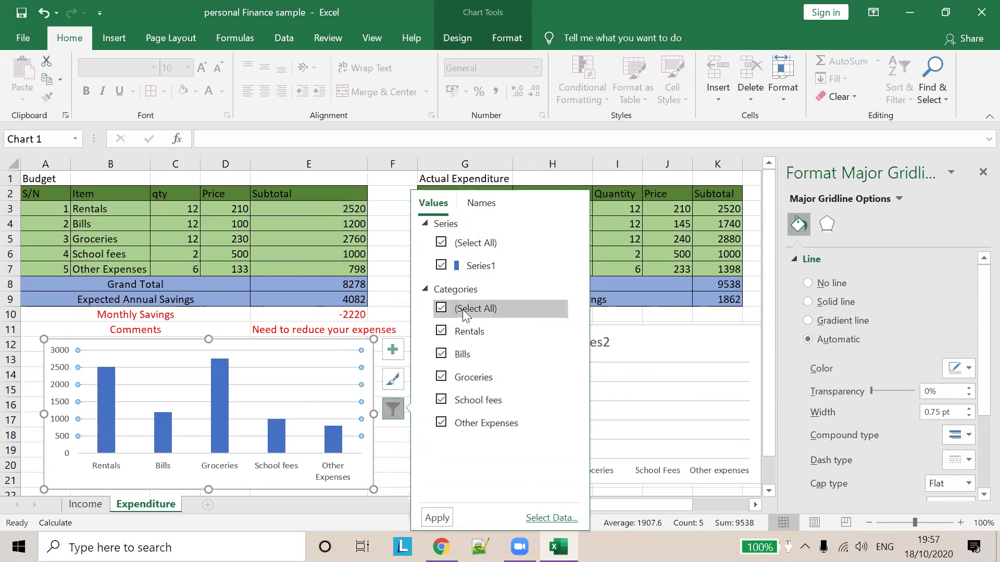
click(620, 380)
right_click(620, 379)
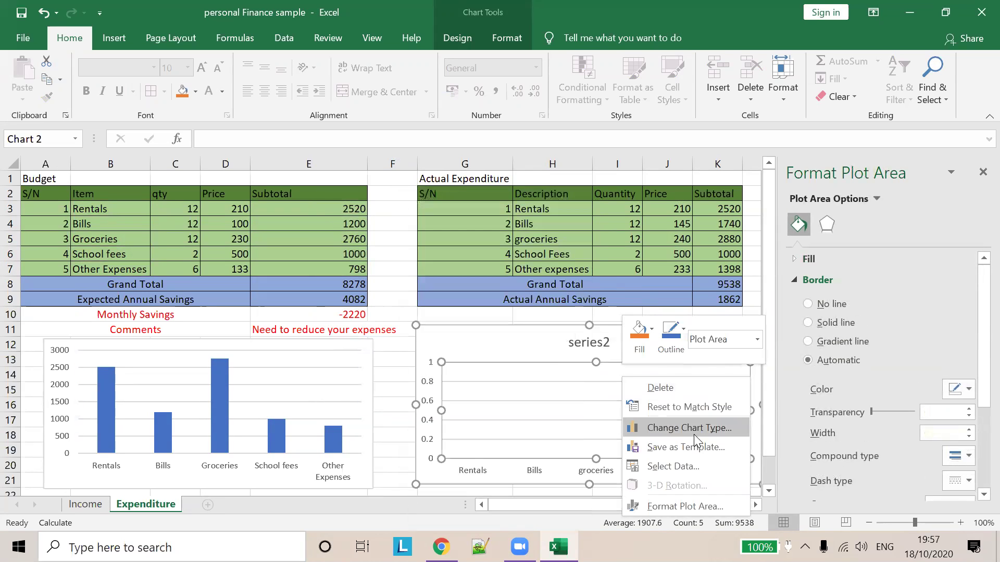
click(729, 465)
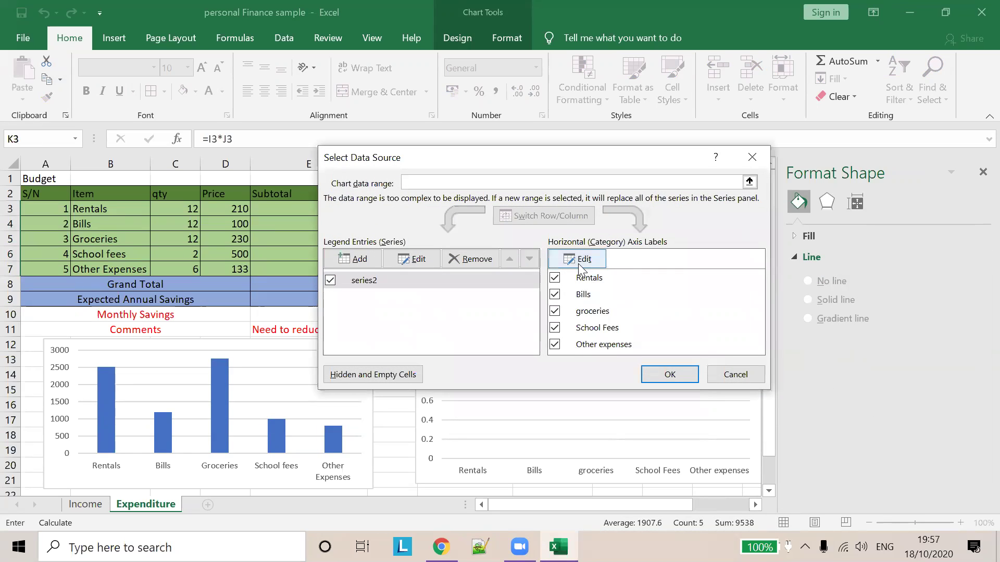
click(601, 279)
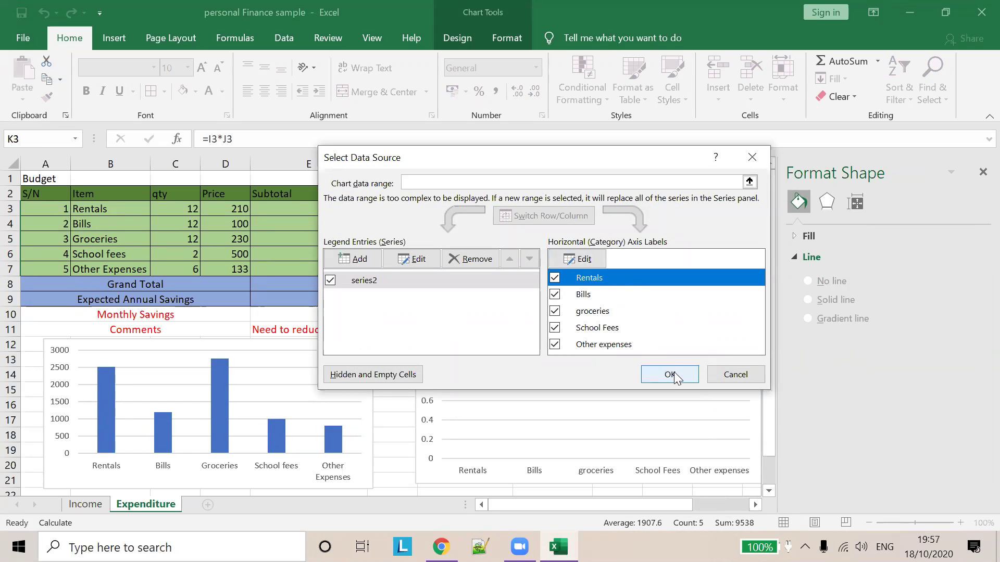
click(579, 259)
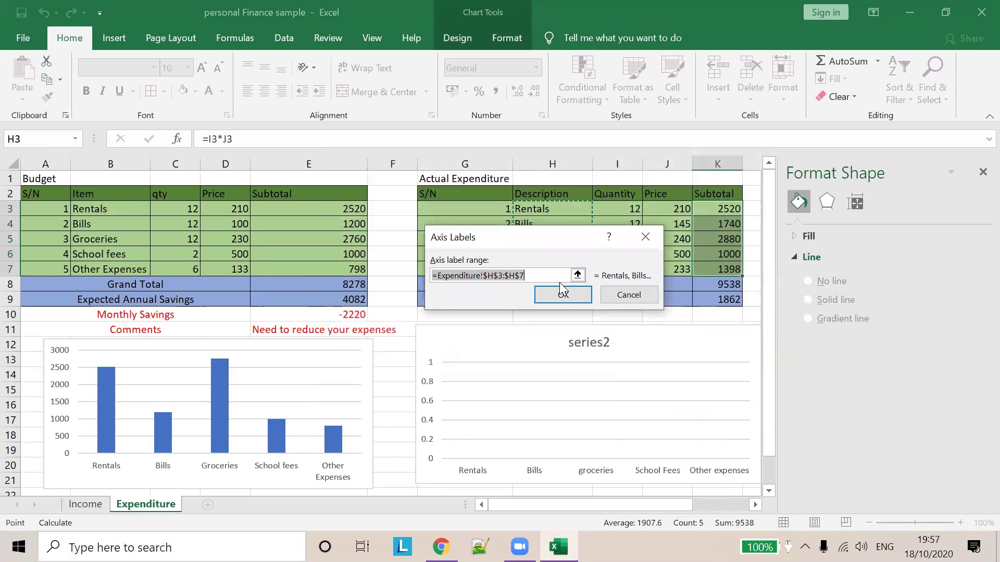
click(629, 295)
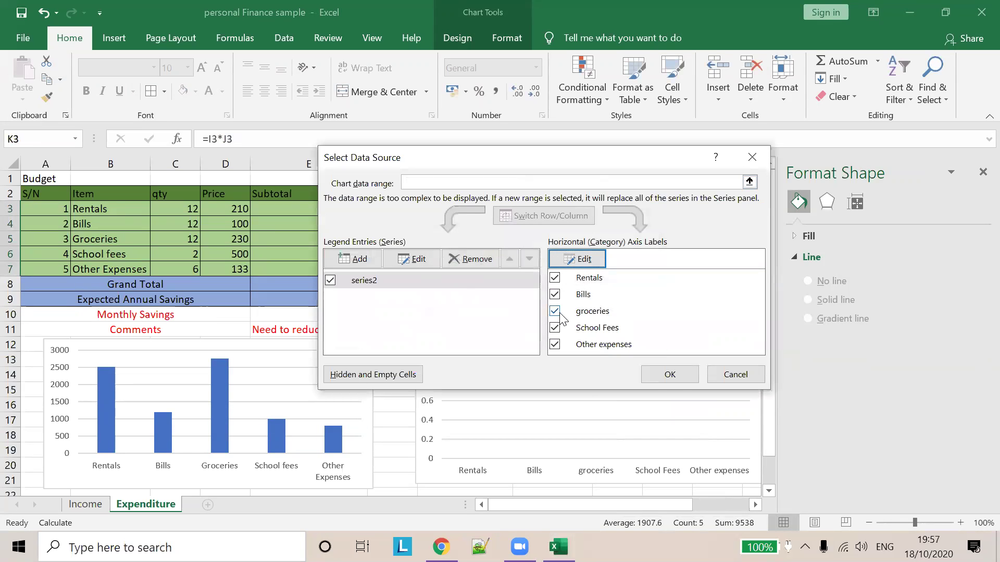
click(692, 371)
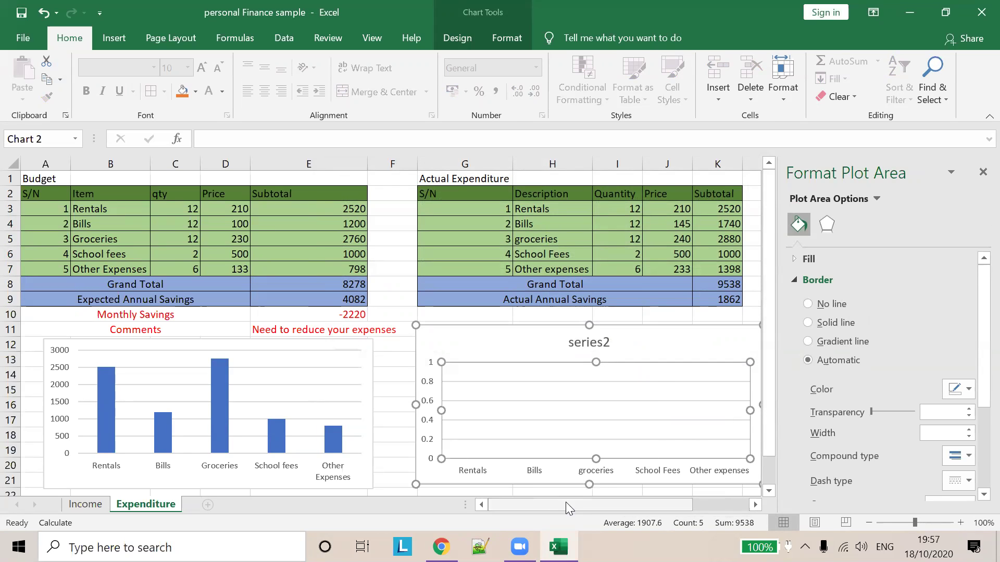
Step: Delete the empty series2 chart beside the Actual Expenditure table
click(492, 382)
right_click(561, 367)
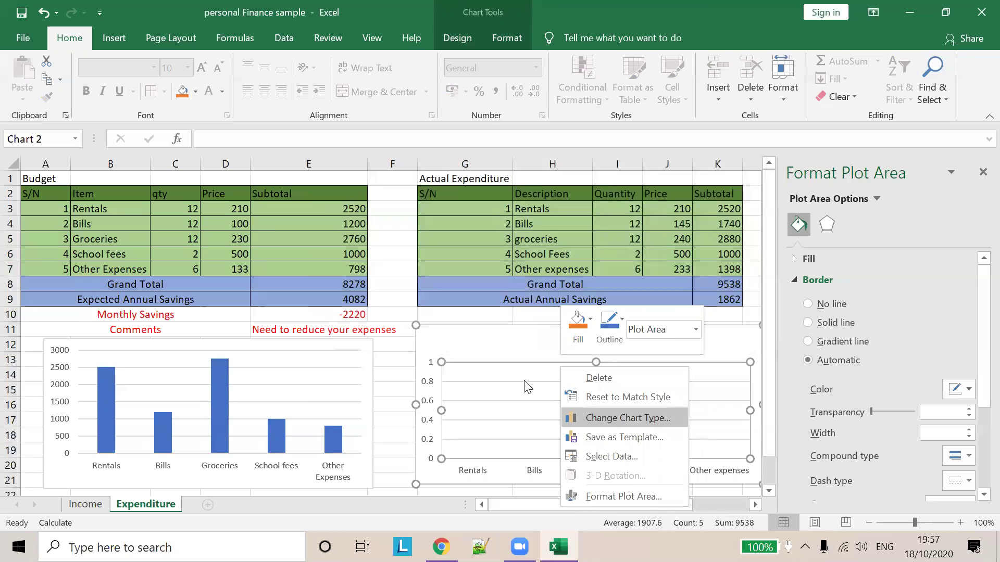
click(495, 343)
key(Delete)
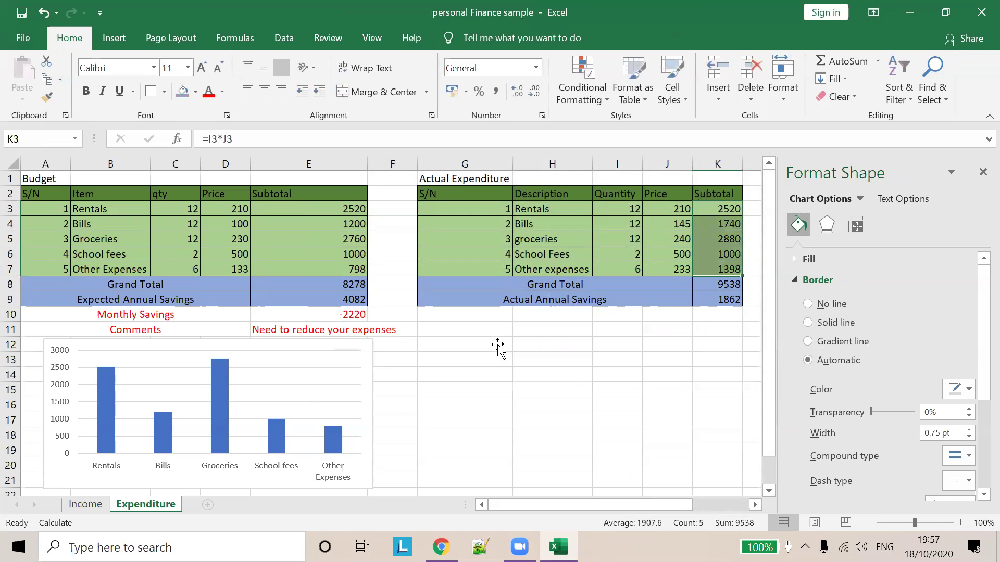
click(701, 223)
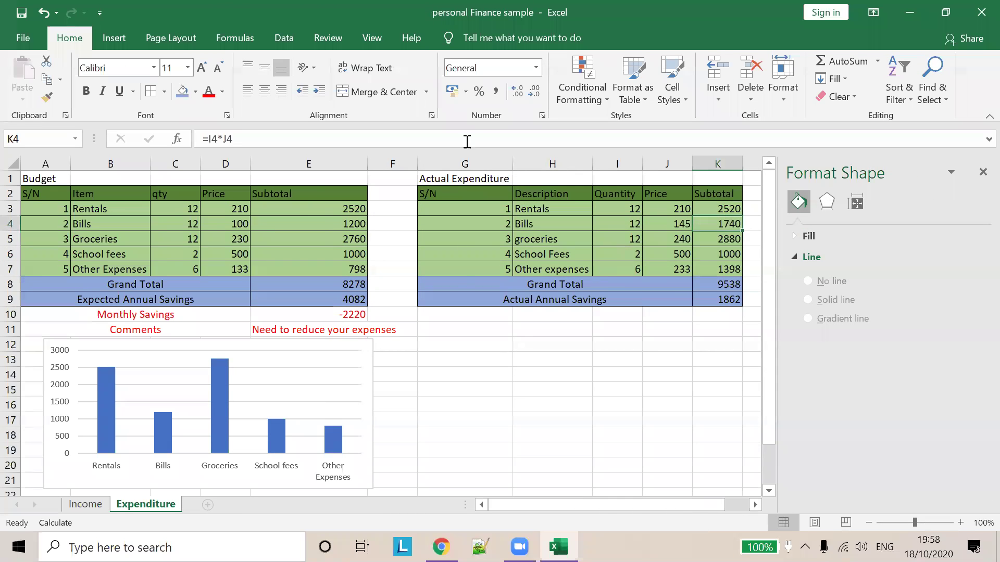
Step: Insert a trial clustered column chart, then delete it again
click(113, 38)
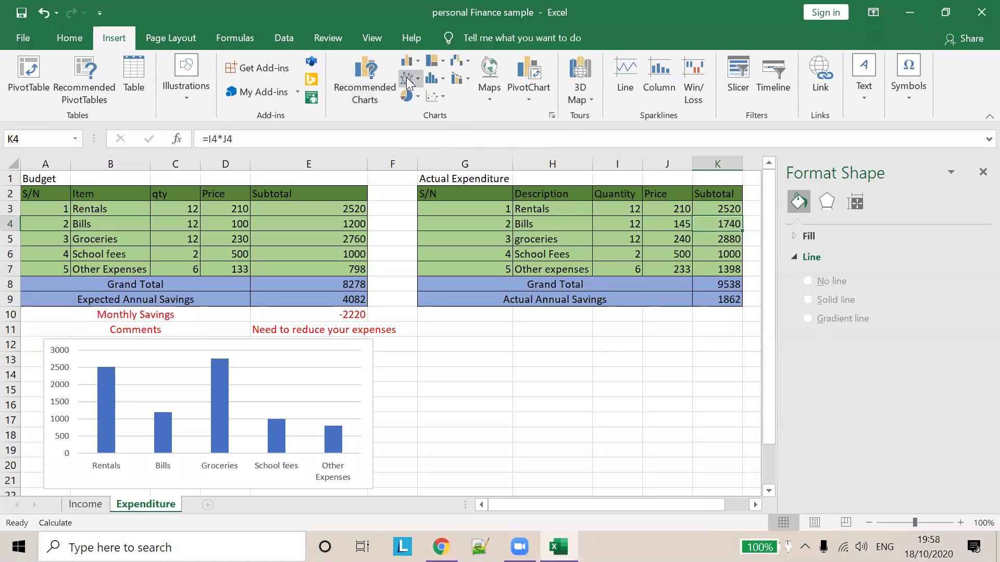
click(410, 61)
click(430, 115)
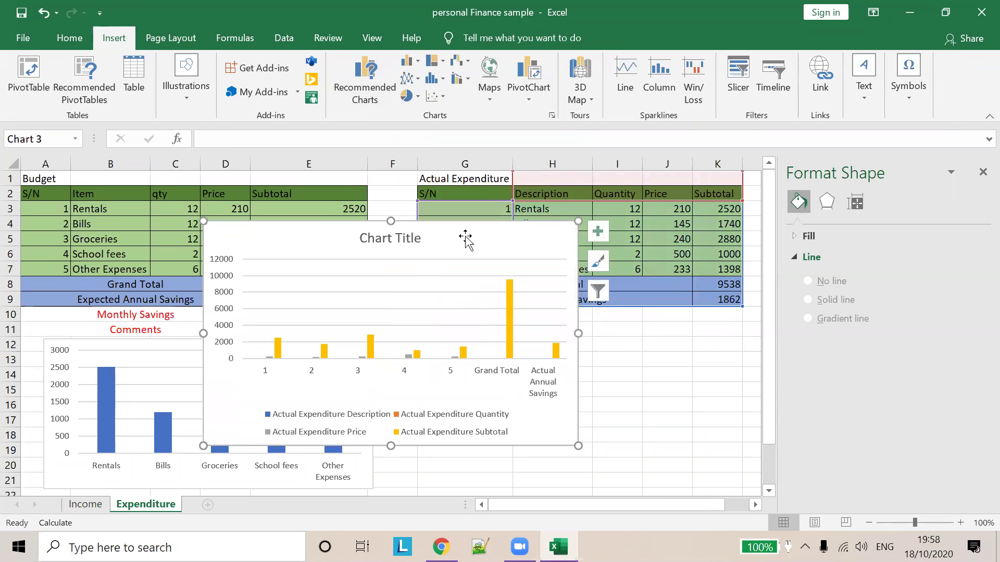
drag(402, 239, 505, 285)
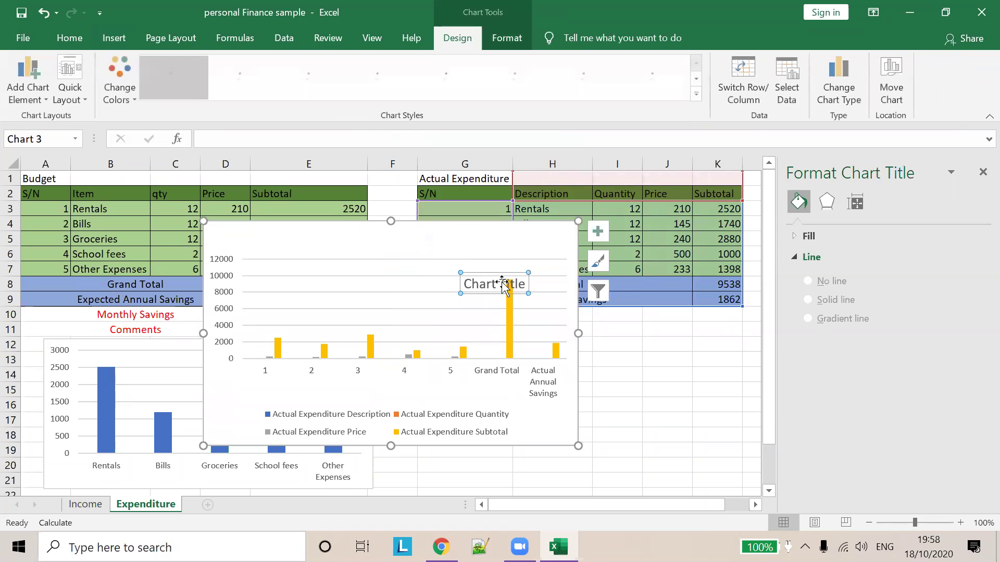
click(578, 246)
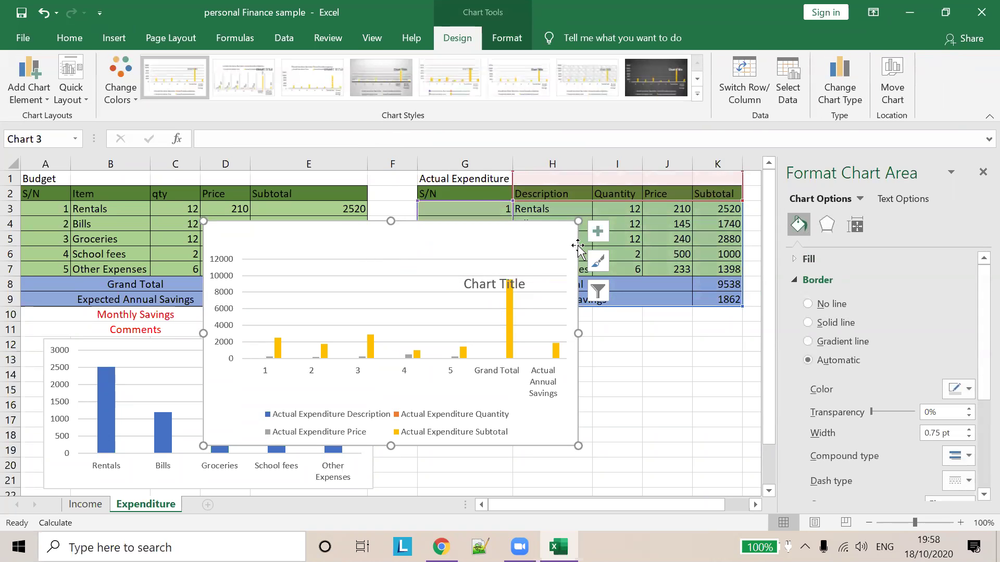
click(627, 419)
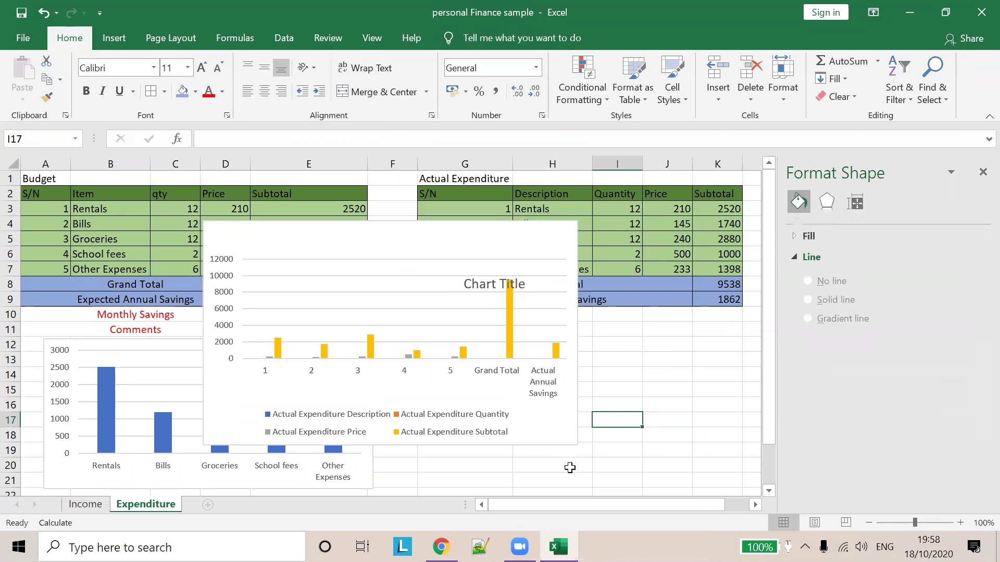
click(501, 405)
click(375, 250)
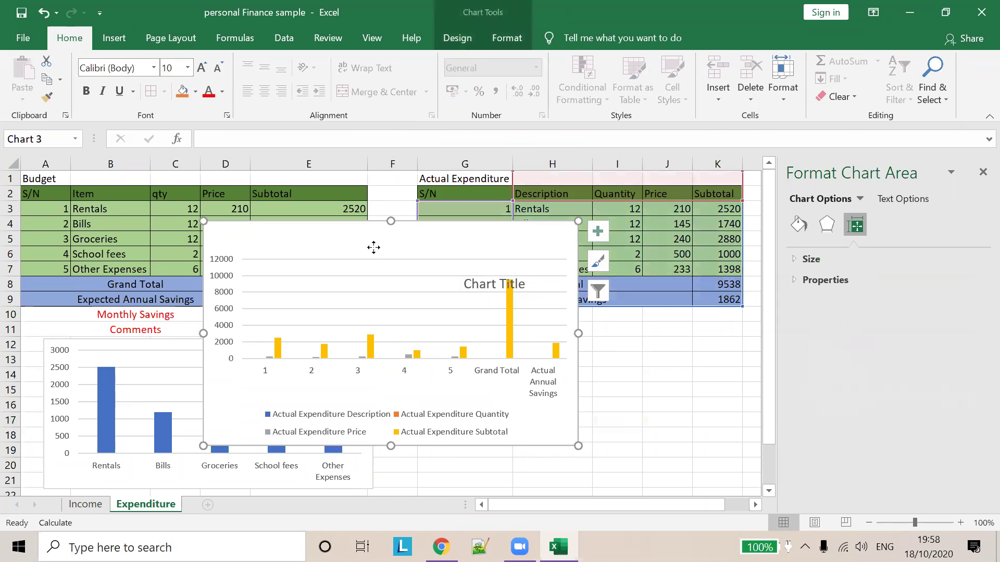
right_click(375, 250)
click(414, 178)
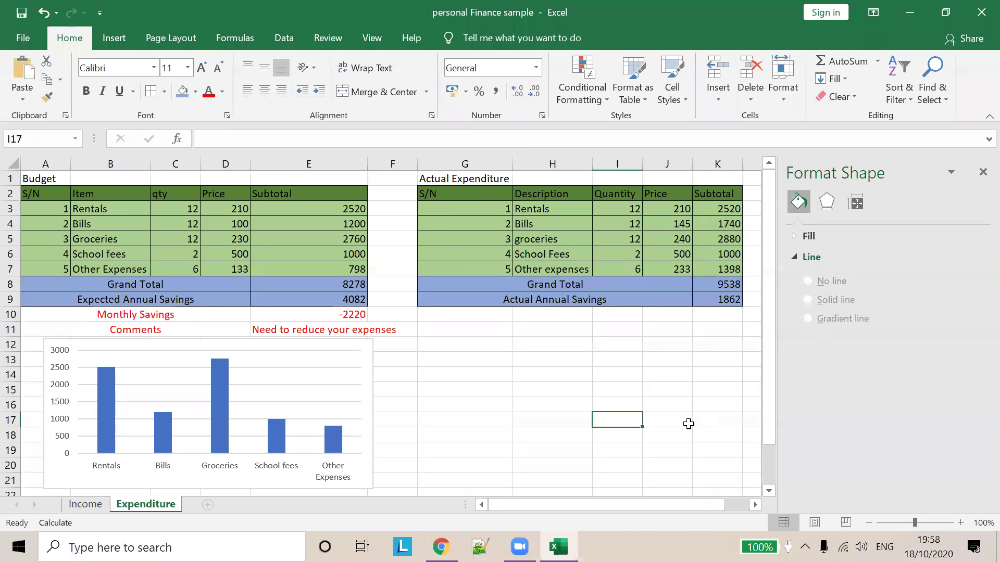
click(717, 390)
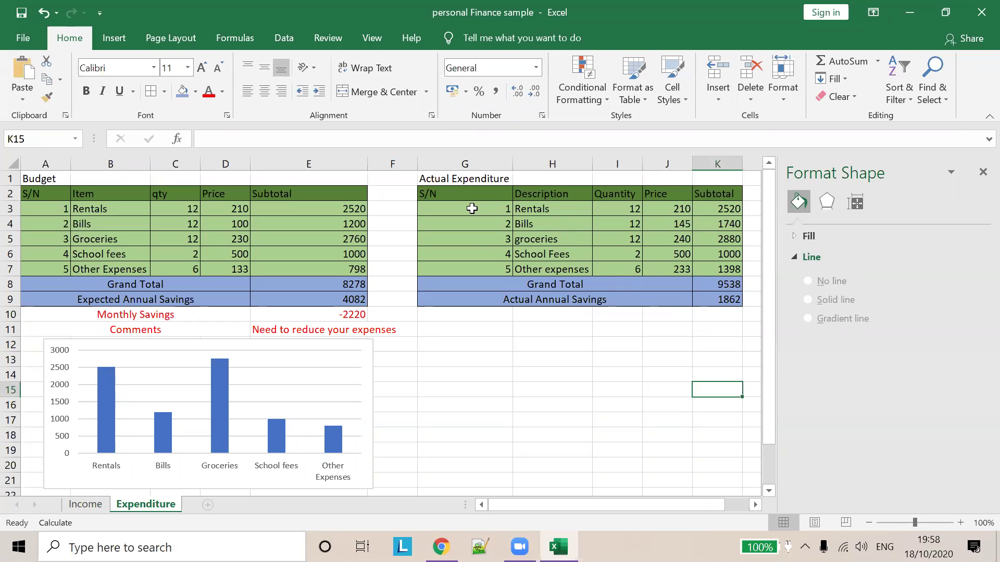
Step: Insert a clustered column chart from the Actual Expenditure rows G3:K7
drag(472, 208, 729, 269)
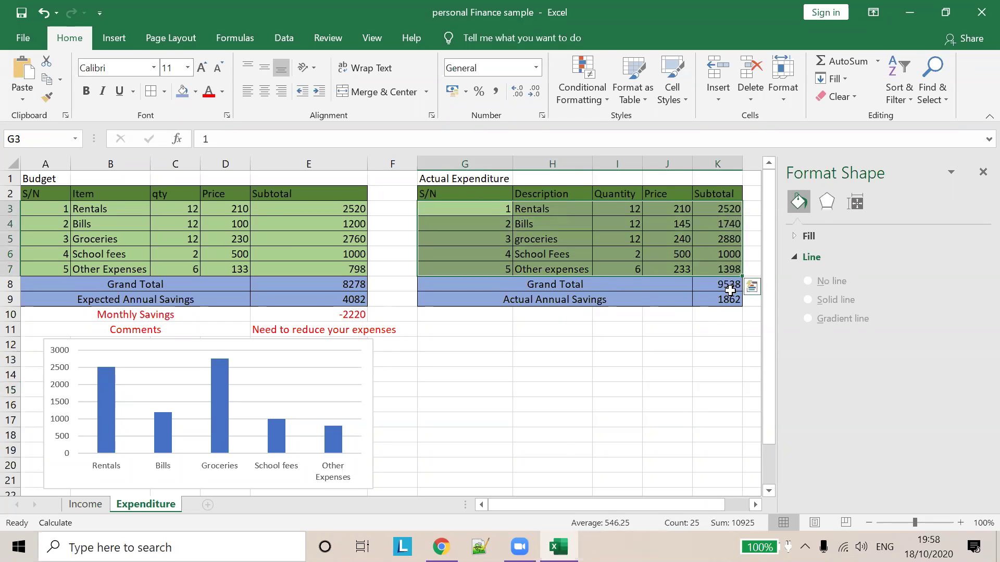
click(117, 40)
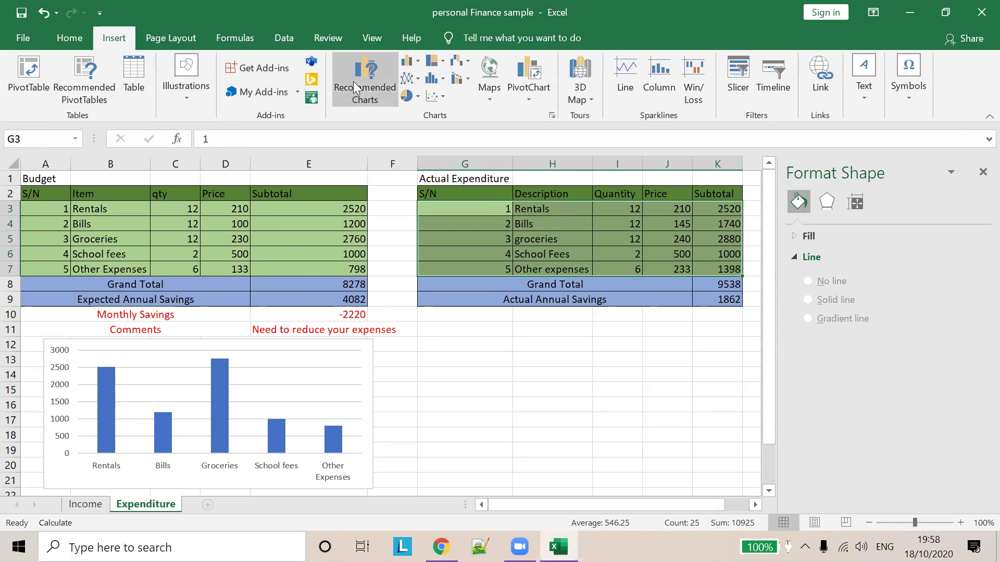
click(411, 62)
click(440, 99)
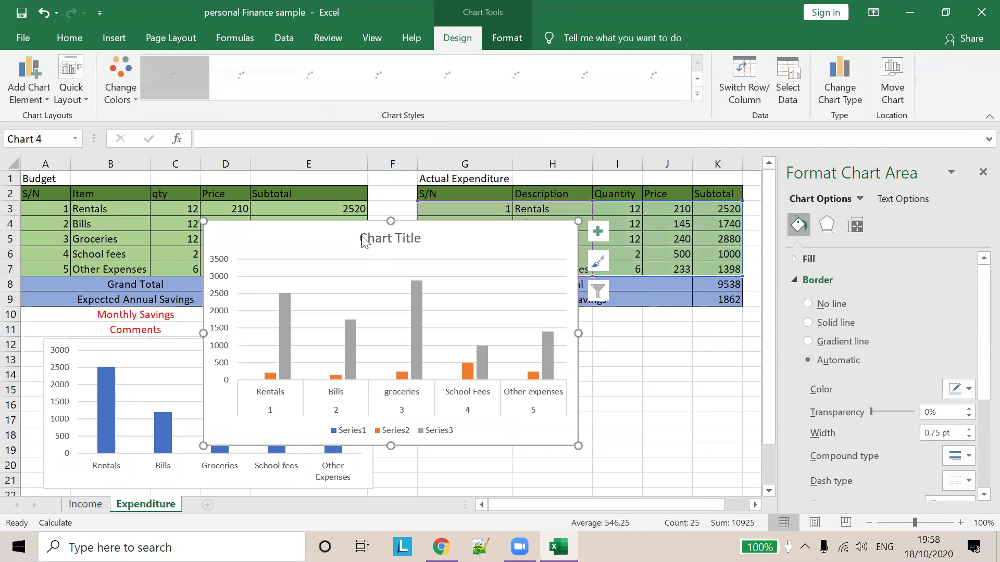
Step: Resize the new chart and place it below the Actual Expenditure table
mouse_move(426, 242)
mouse_down()
mouse_move(627, 319)
mouse_move(591, 286)
mouse_move(495, 263)
mouse_move(484, 236)
mouse_up()
drag(264, 215, 340, 284)
drag(486, 442, 507, 476)
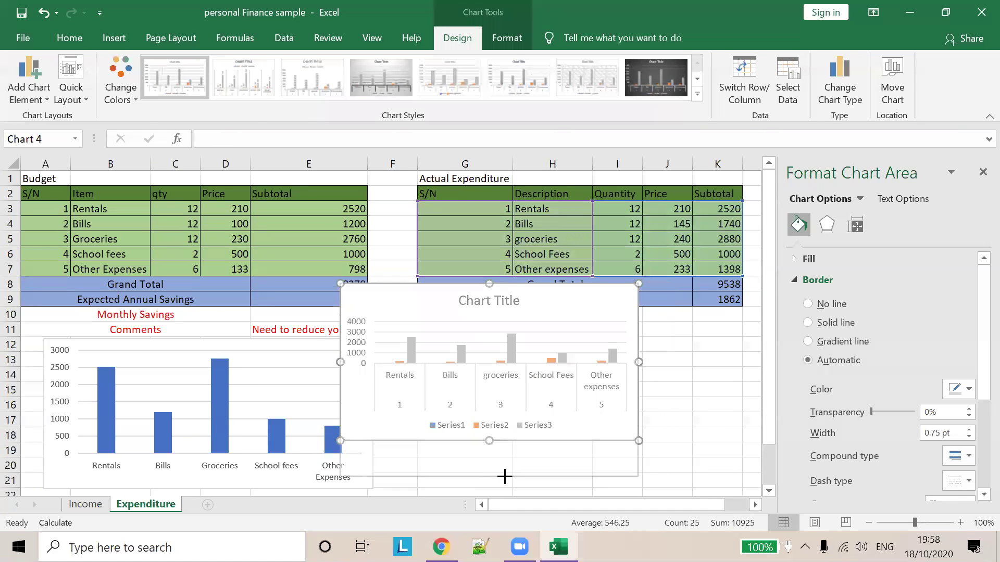
mouse_move(491, 337)
mouse_down()
mouse_move(584, 346)
mouse_move(586, 362)
mouse_up()
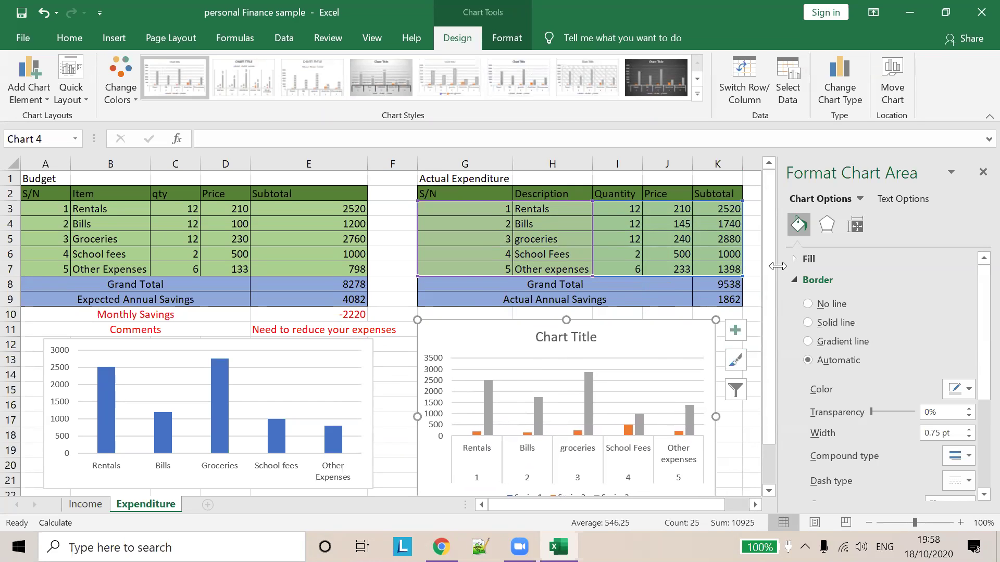
drag(780, 255, 915, 256)
Step: Replace the new chart's placeholder title with 'Annual budget'
scroll(759, 292, down, 2)
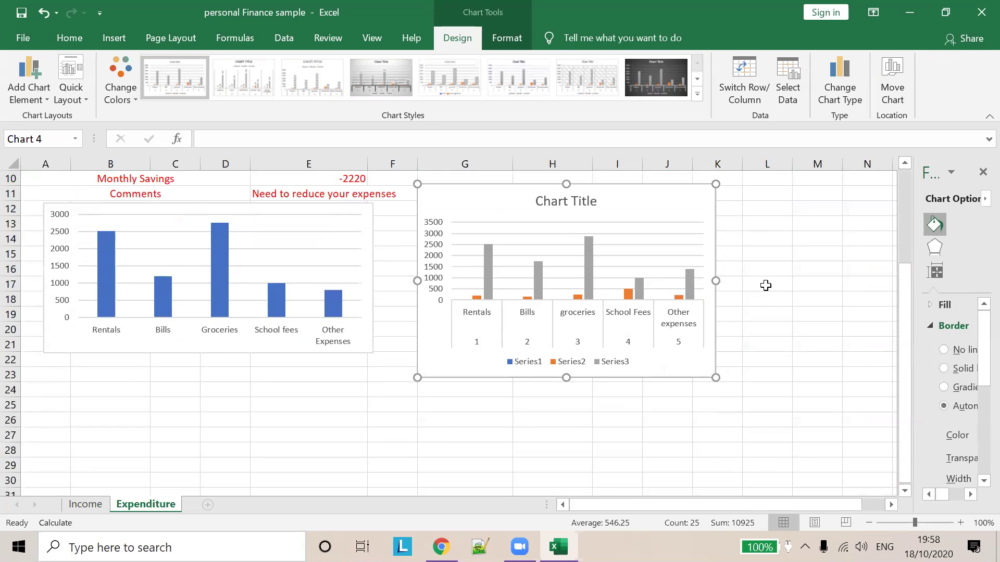
click(618, 290)
click(594, 256)
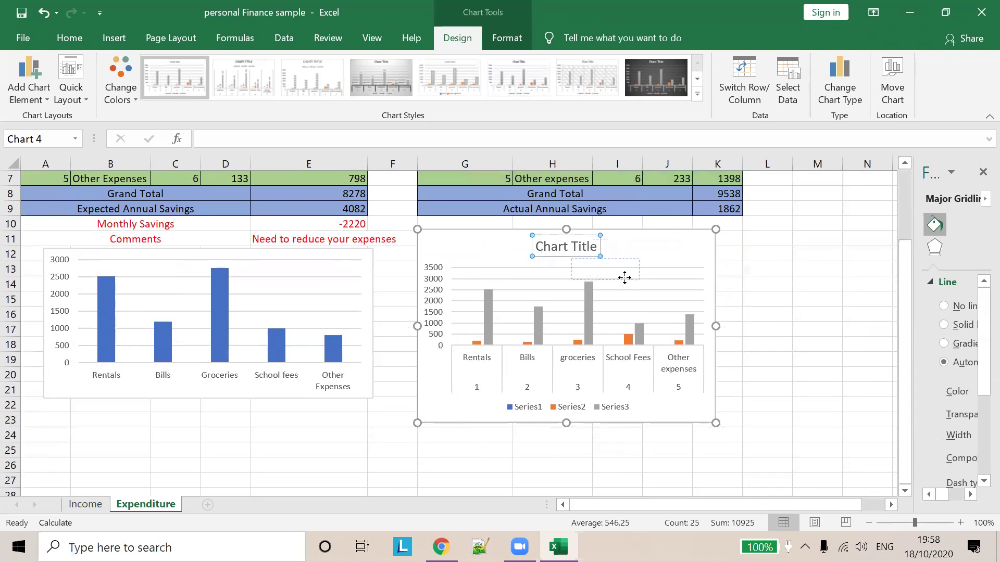
drag(593, 256, 632, 279)
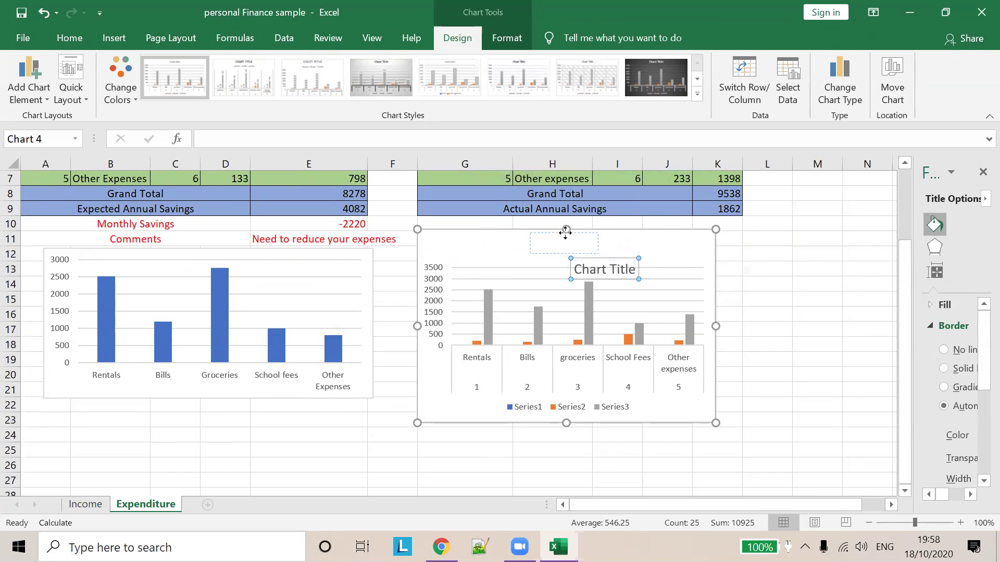
drag(565, 232, 565, 234)
double_click(573, 246)
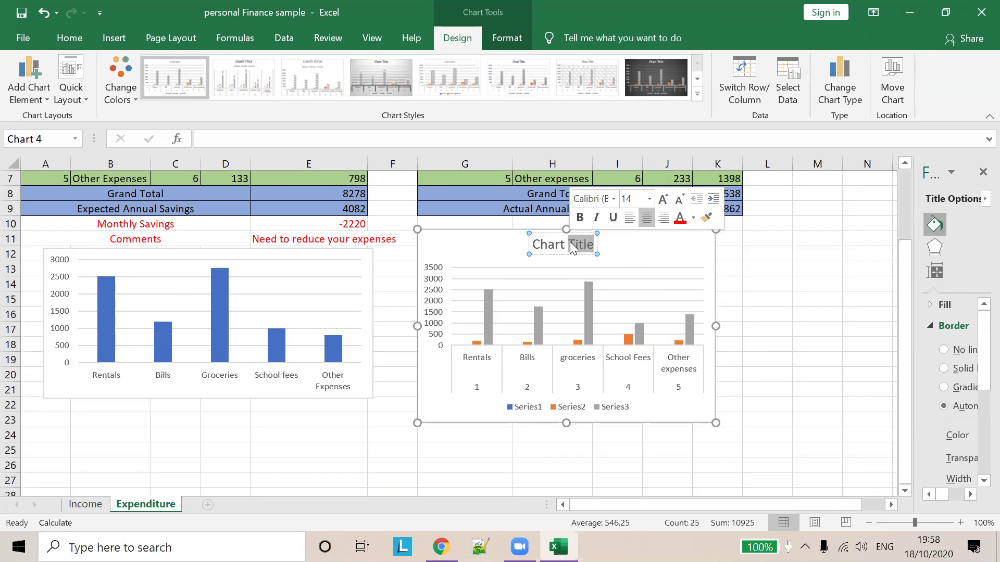
key(BackSpace)
key(BackSpace)
key(BackSpace)
key(BackSpace)
key(BackSpace)
key(BackSpace)
text(ANnual budhget)
key(BackSpace)
key(BackSpace)
key(BackSpace)
key(BackSpace)
key(BackSpace)
key(BackSpace)
key(BackSpace)
key(BackSpace)
key(BackSpace)
key(BackSpace)
key(BackSpace)
key(BackSpace)
text(nnual budegt)
key(BackSpace)
key(BackSpace)
key(BackSpace)
text(get)
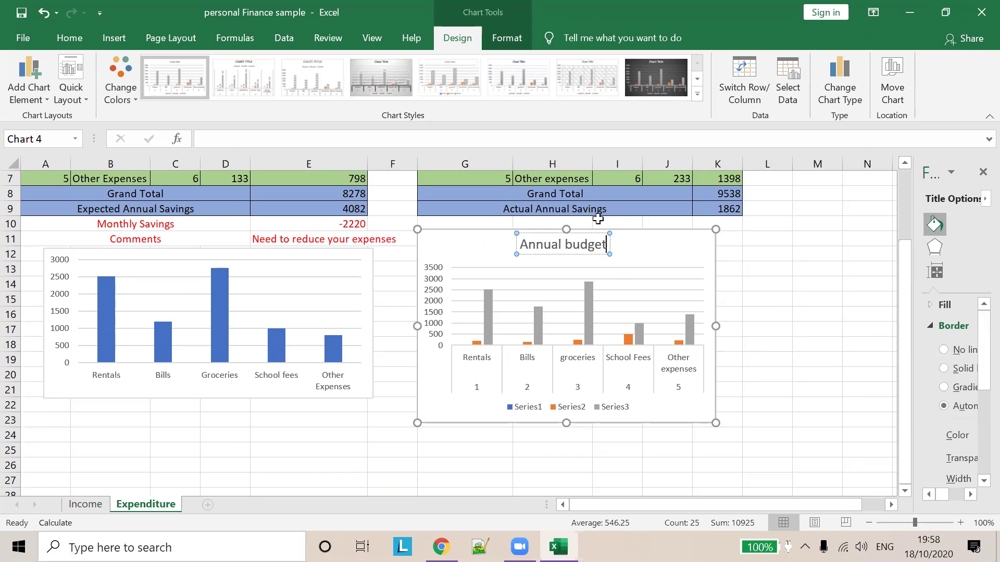
click(662, 271)
Step: Remove Series2 from the Annual budget chart's data source
scroll(670, 339, up, 1)
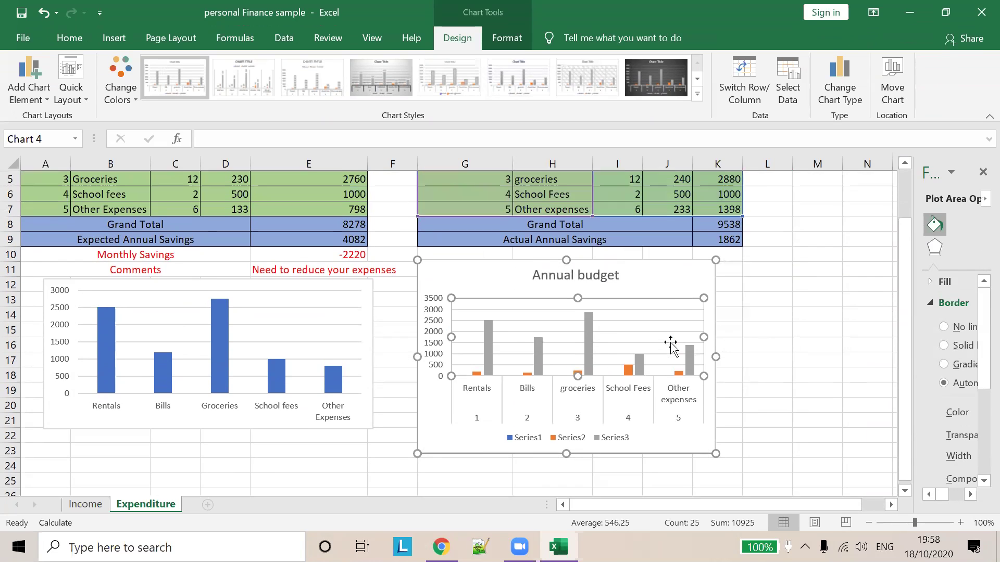
scroll(677, 344, up, 1)
scroll(661, 307, up, 1)
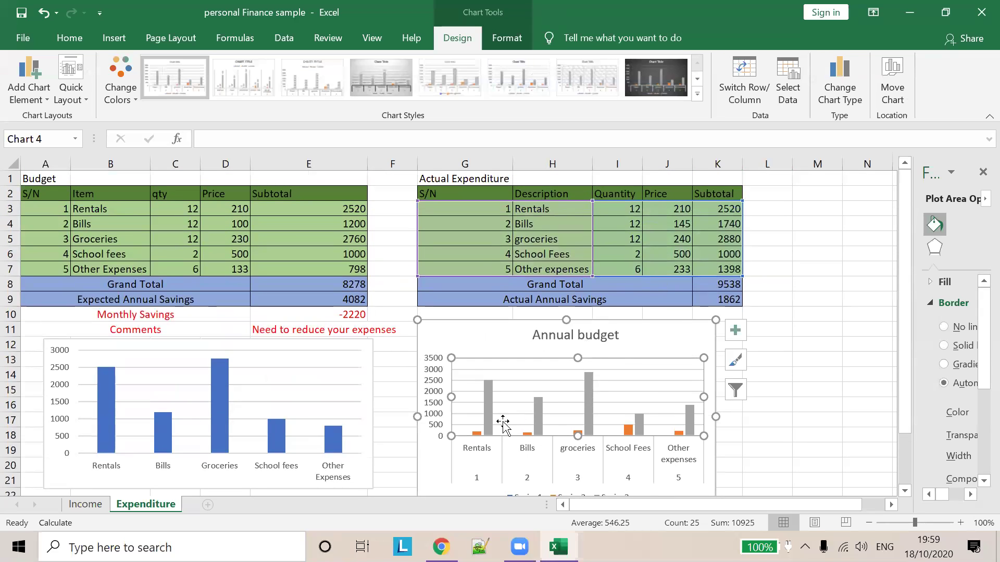
right_click(652, 402)
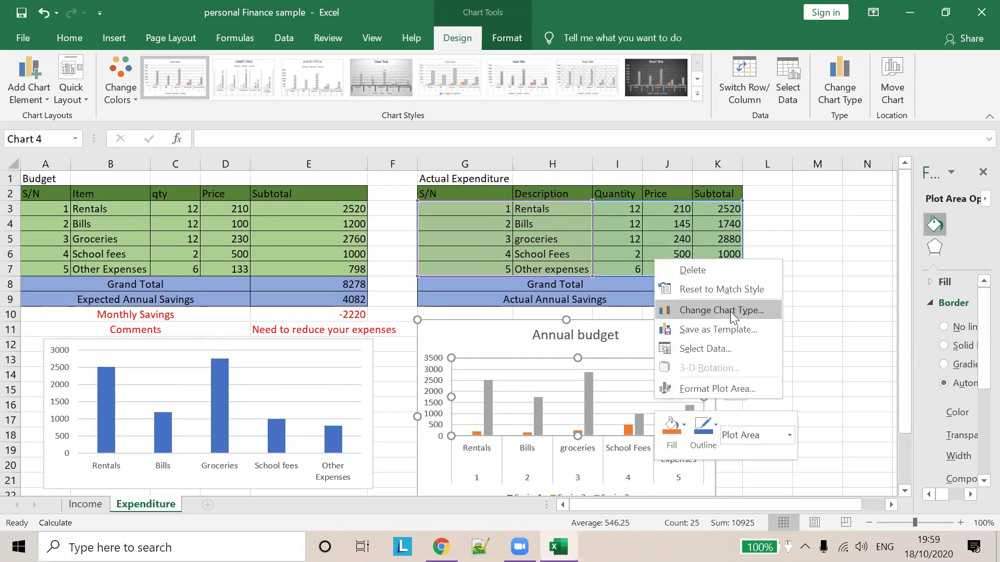
right_click(610, 402)
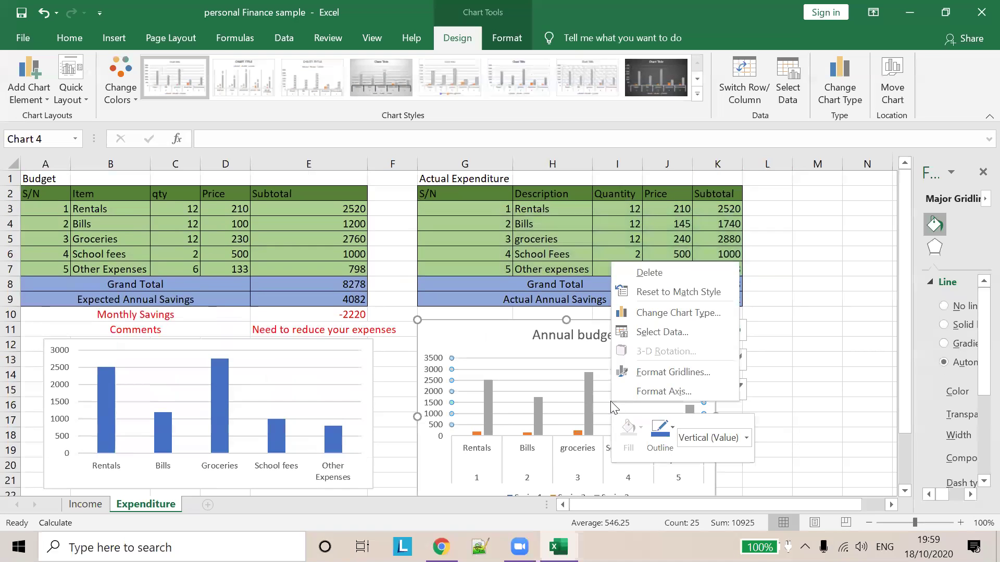
click(708, 325)
scroll(621, 320, down, 1)
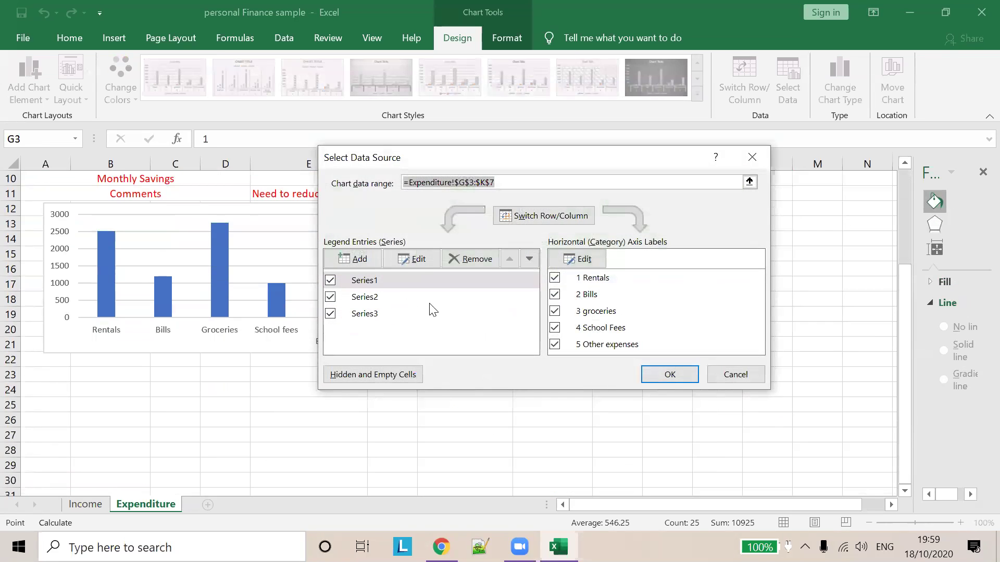
scroll(480, 315, up, 1)
click(373, 297)
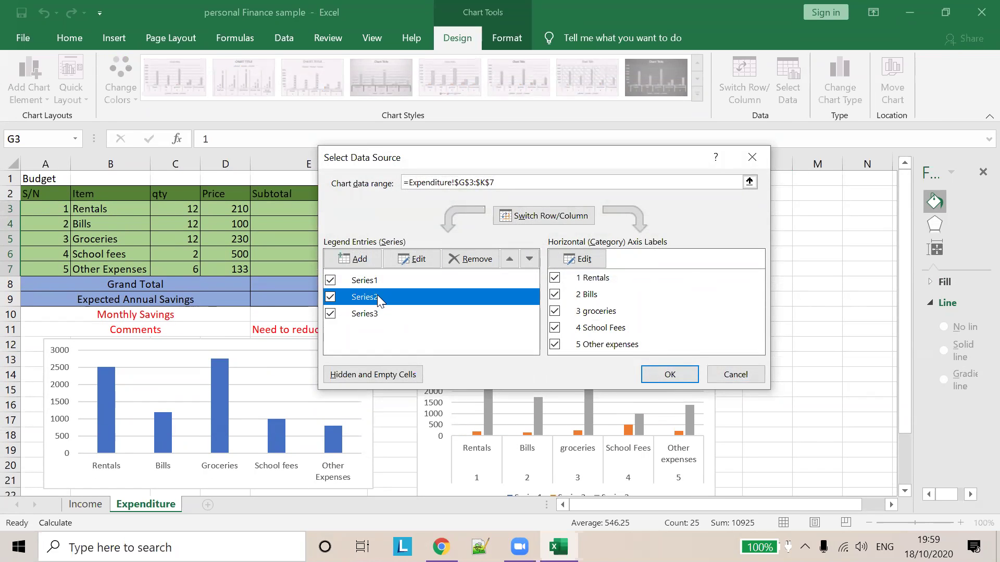
click(457, 259)
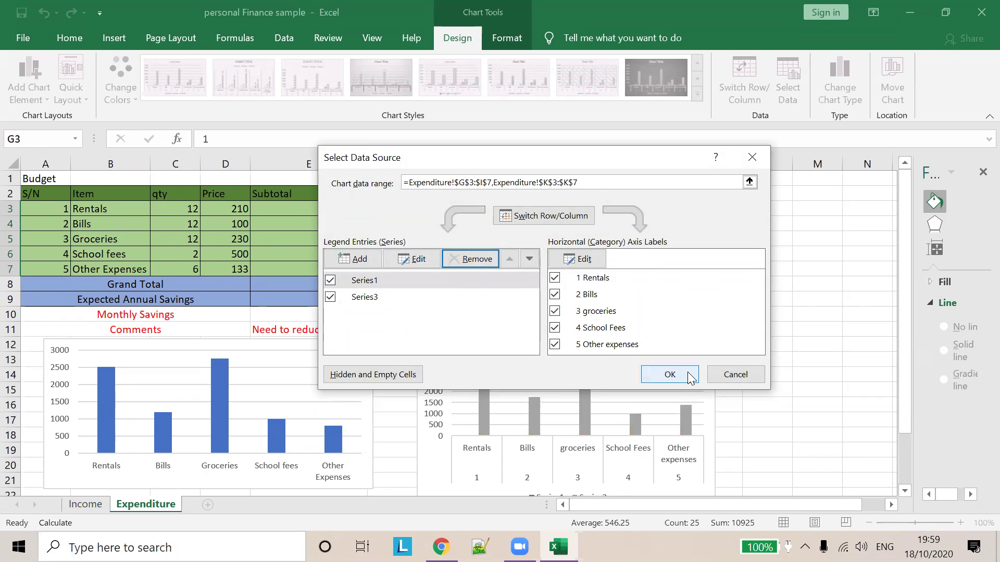
click(688, 372)
Step: Remove Series3 as well, leaving only Series1 plotted
click(519, 368)
drag(518, 342, 548, 355)
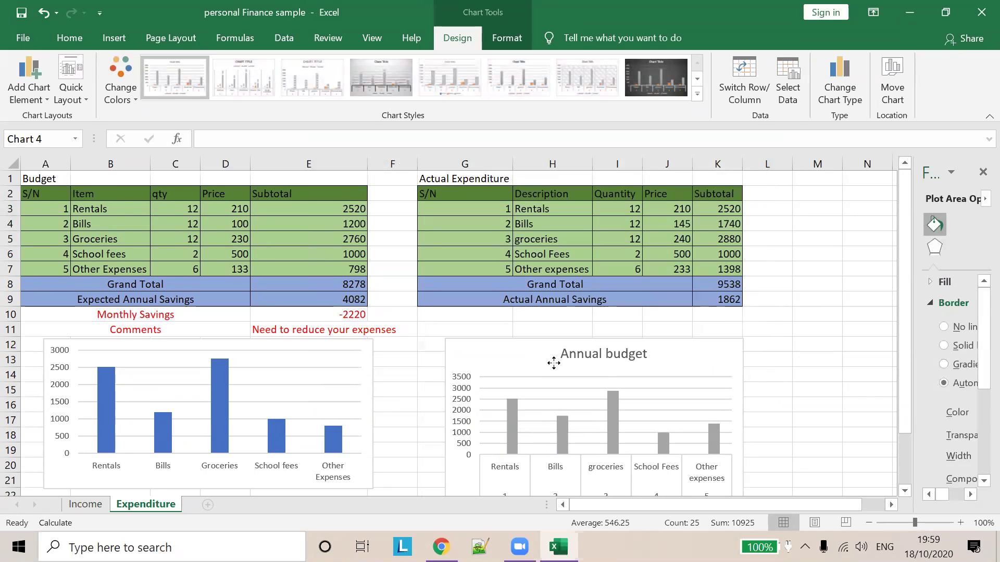
scroll(697, 388, down, 1)
scroll(697, 388, down, 2)
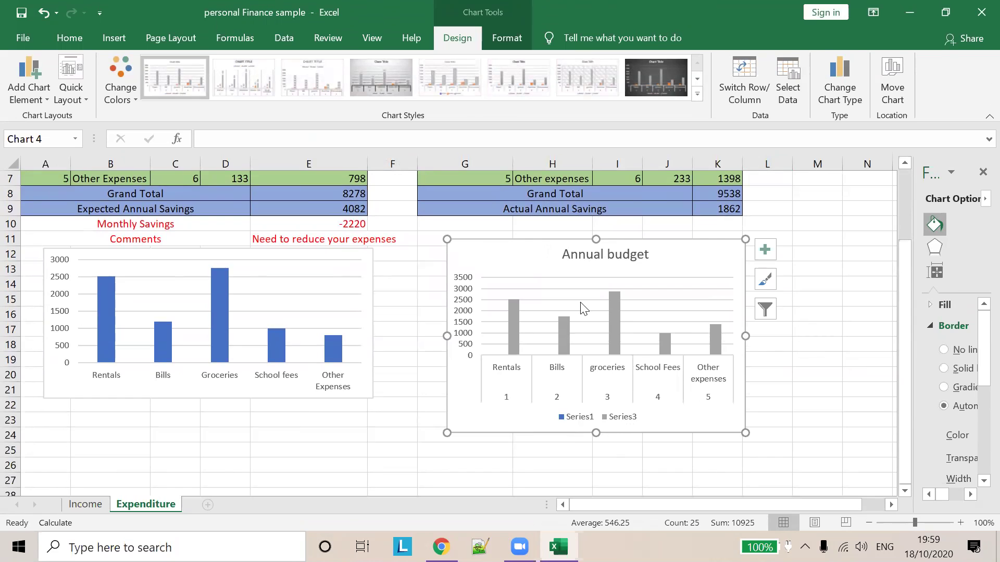
right_click(574, 285)
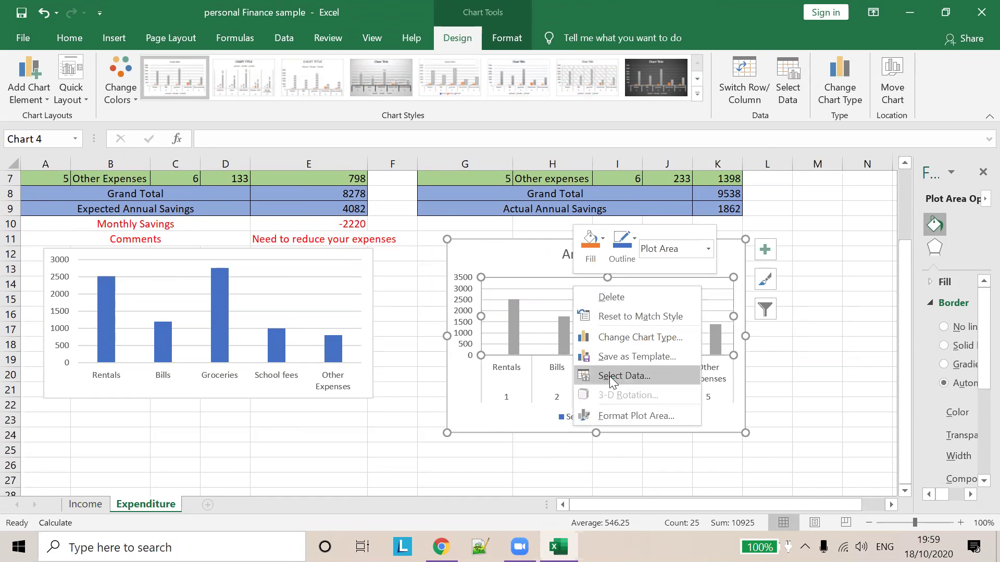
click(612, 378)
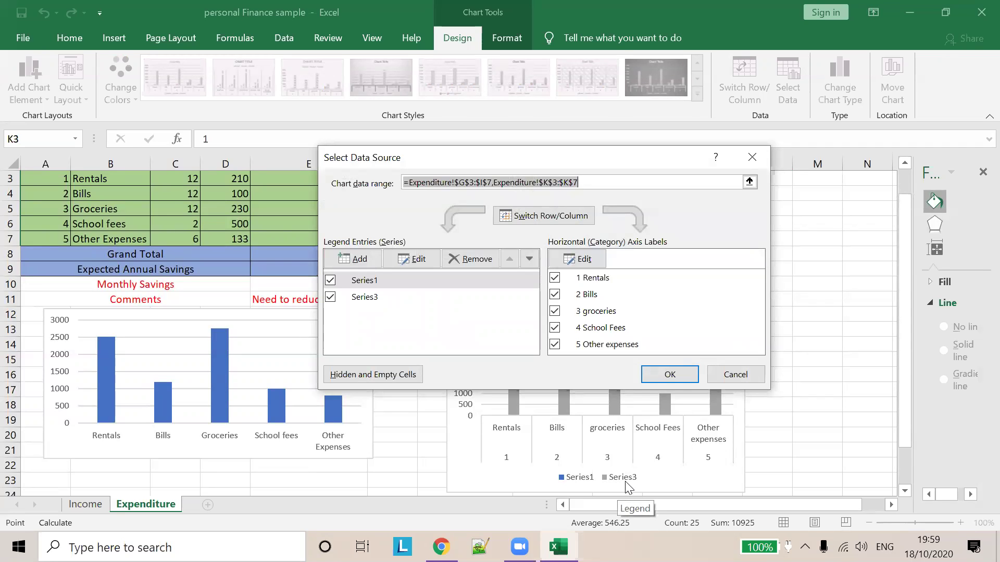
click(372, 298)
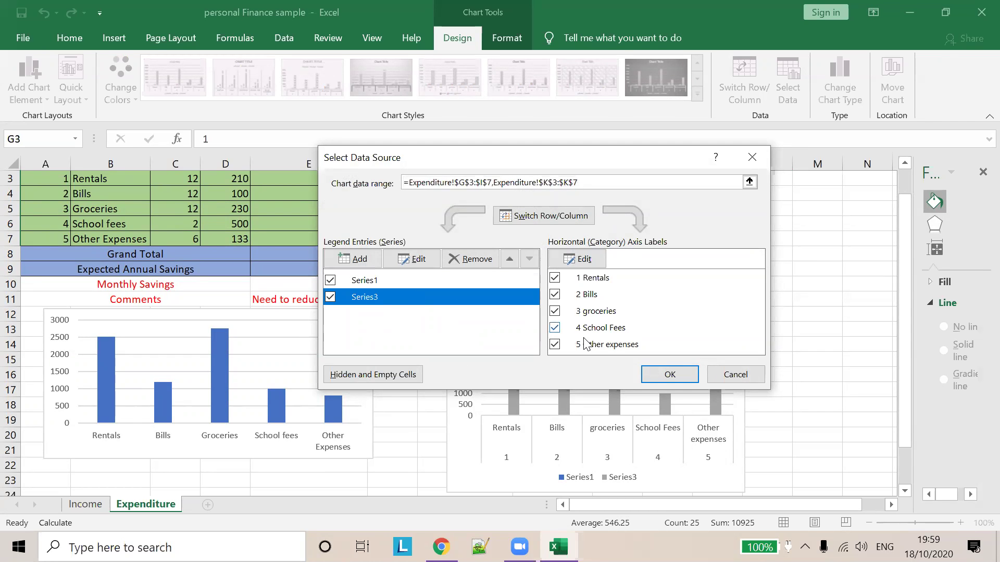
click(469, 258)
click(670, 374)
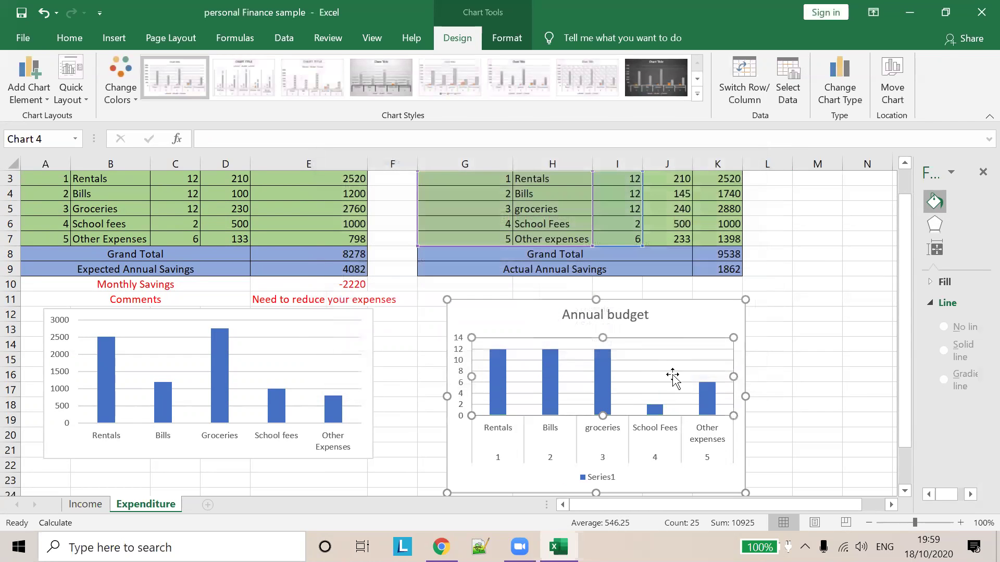
click(817, 328)
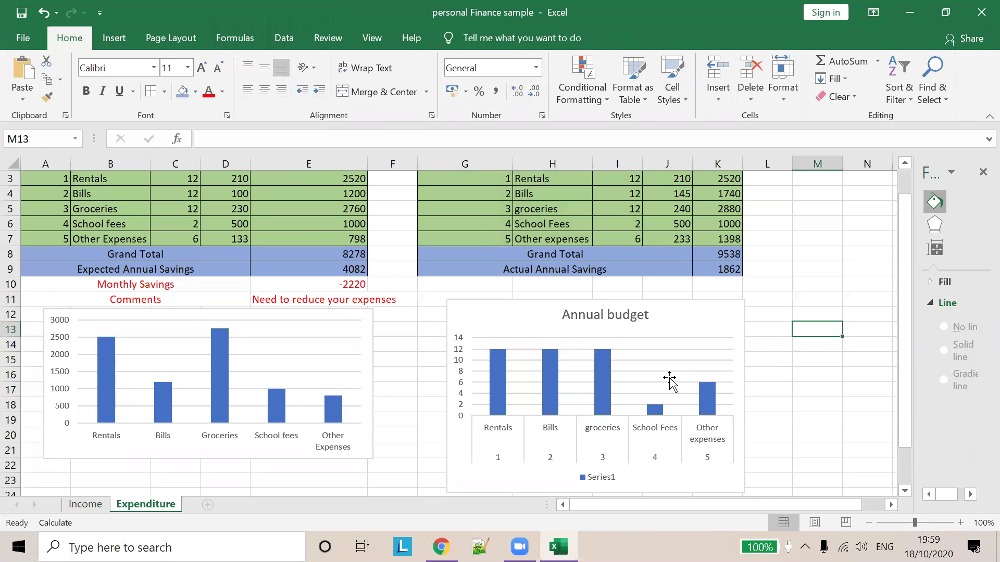
scroll(669, 380, up, 1)
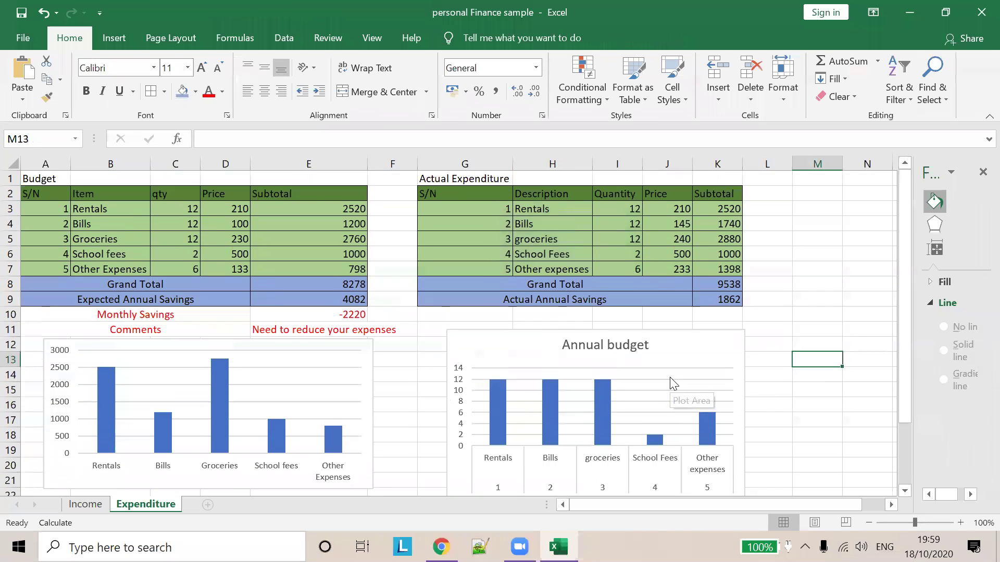
Step: Use the Subtotal cells K3:K7 (2520 through 1398) as the chart's category axis labels
right_click(496, 369)
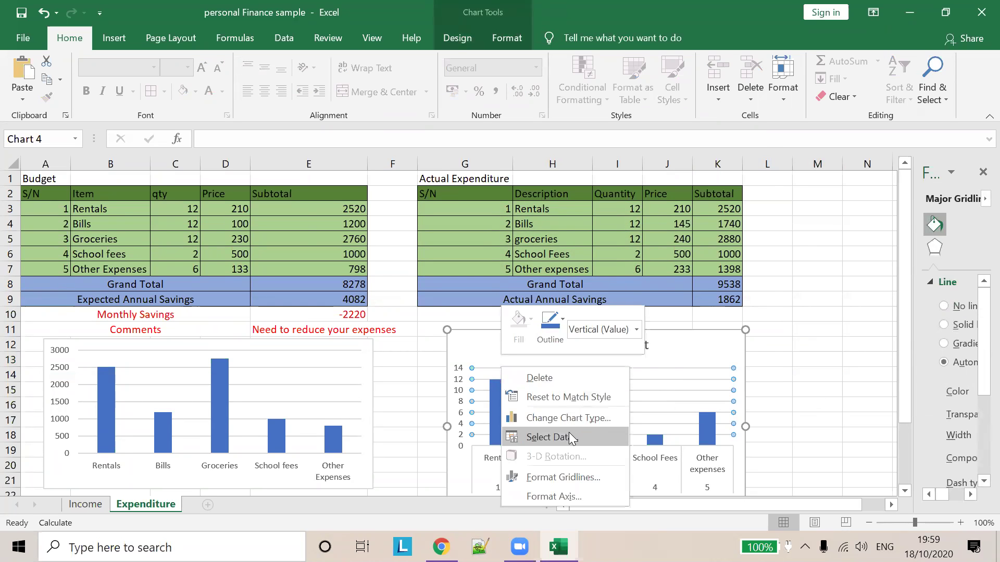
click(568, 437)
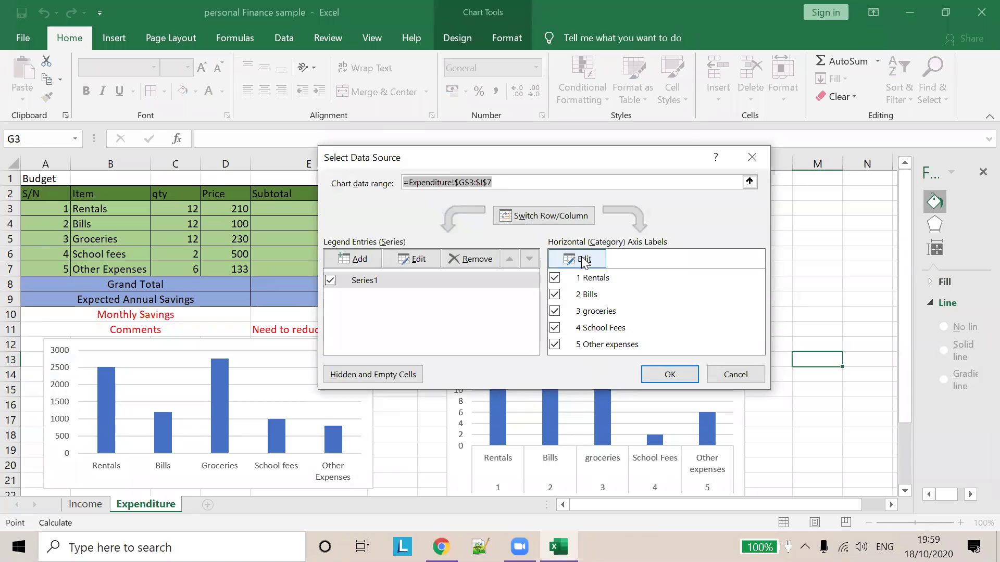
click(578, 258)
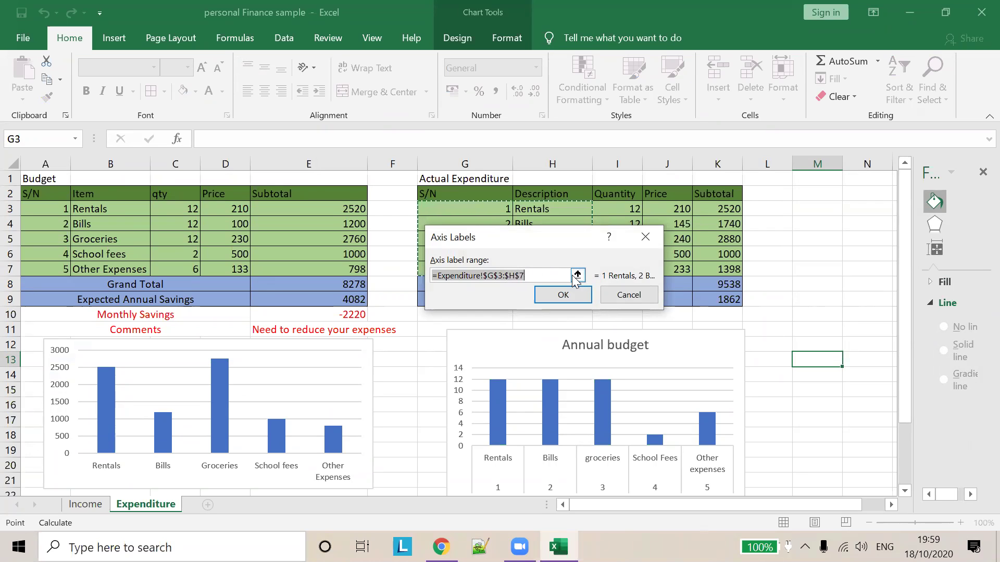
drag(718, 209, 722, 272)
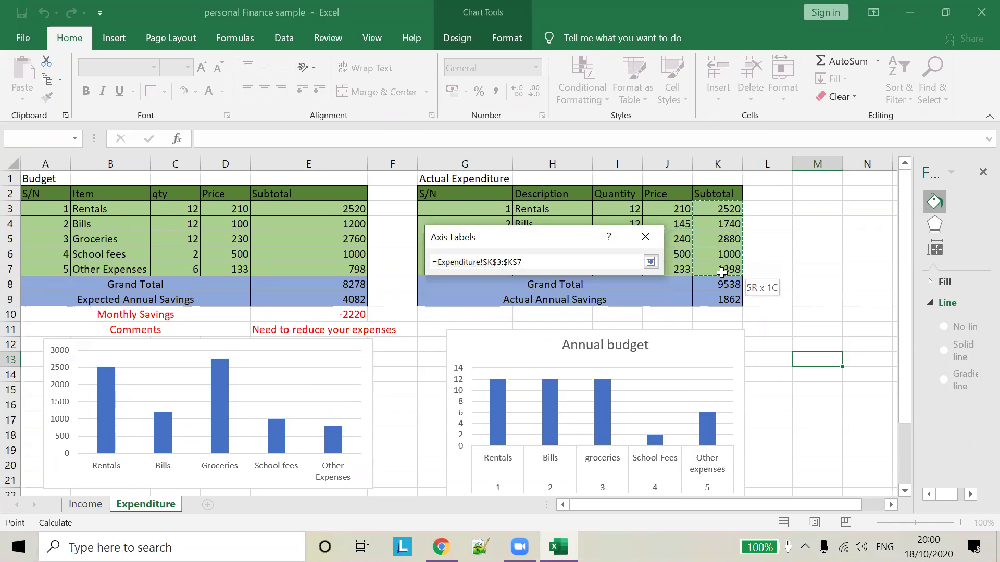
click(583, 299)
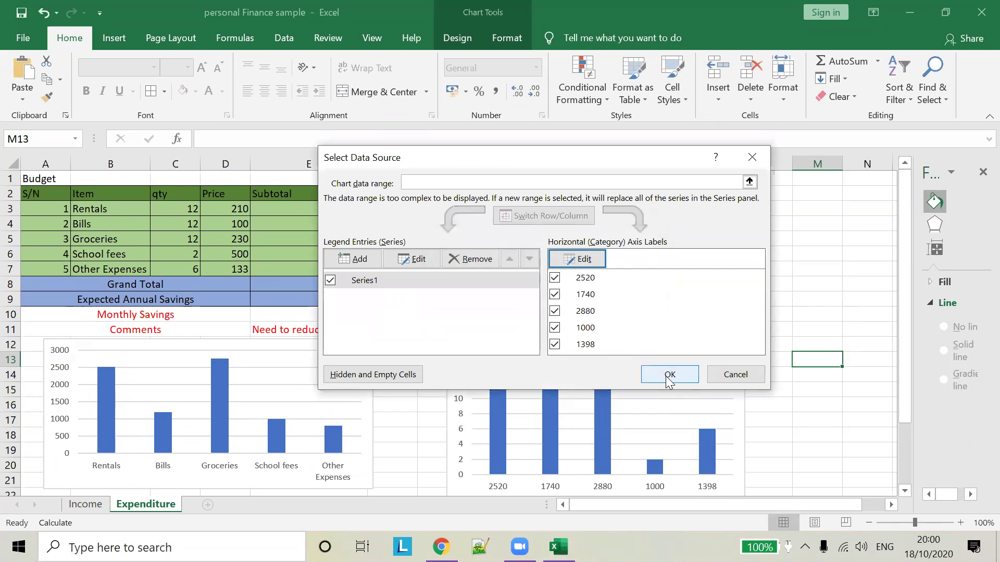
click(670, 376)
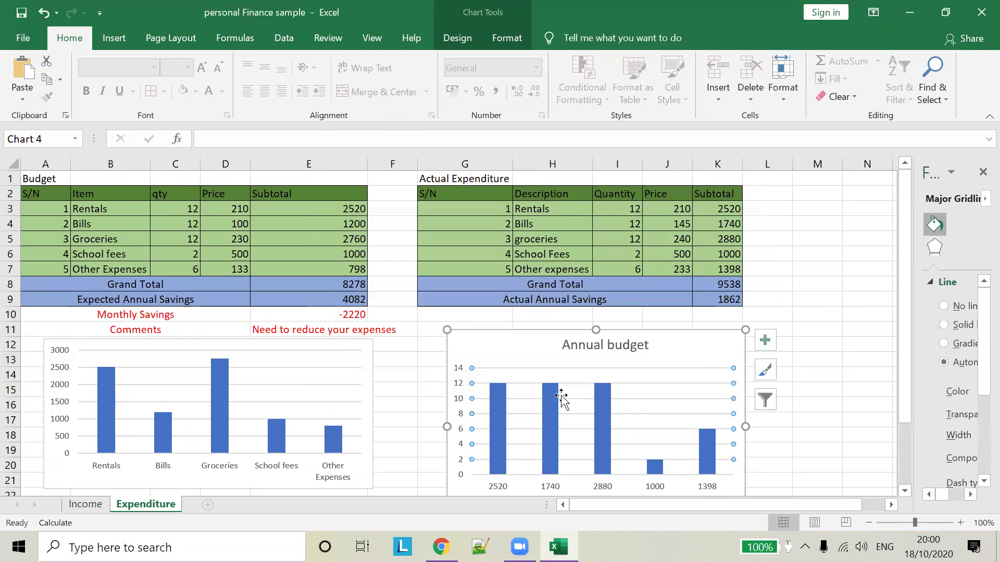
Step: Change the Annual budget chart's axis labels to the descriptions in H3:H7
right_click(511, 377)
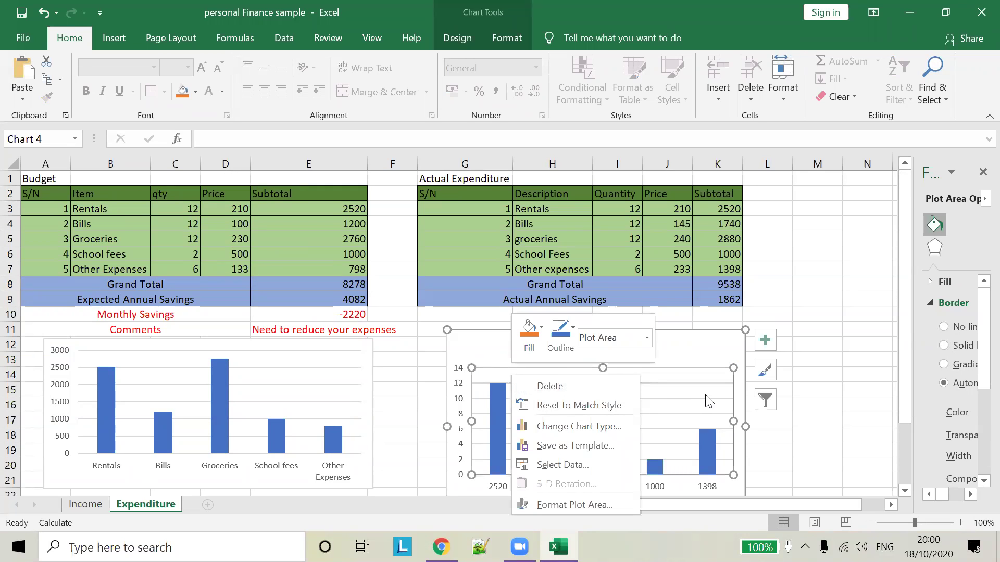
click(585, 463)
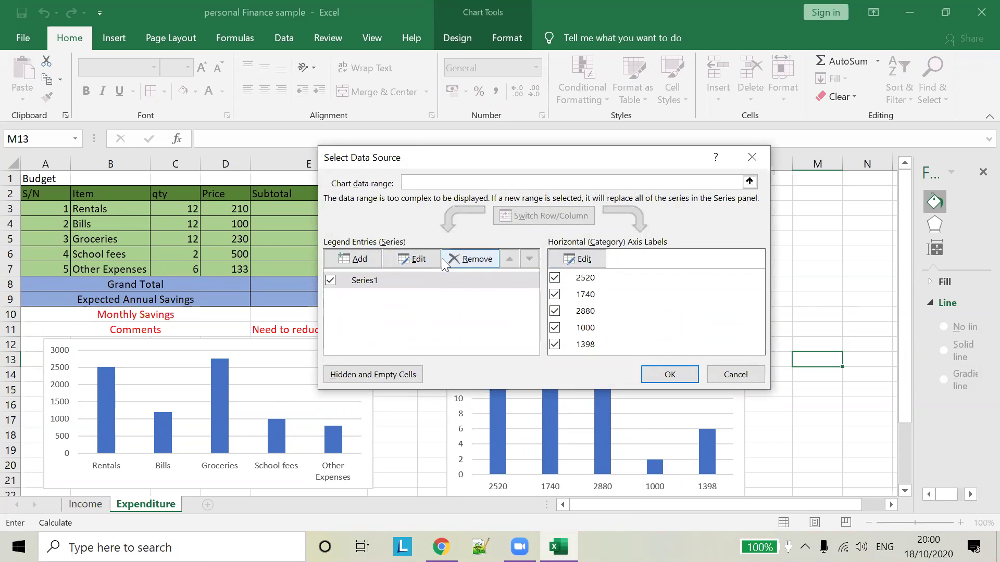
click(577, 267)
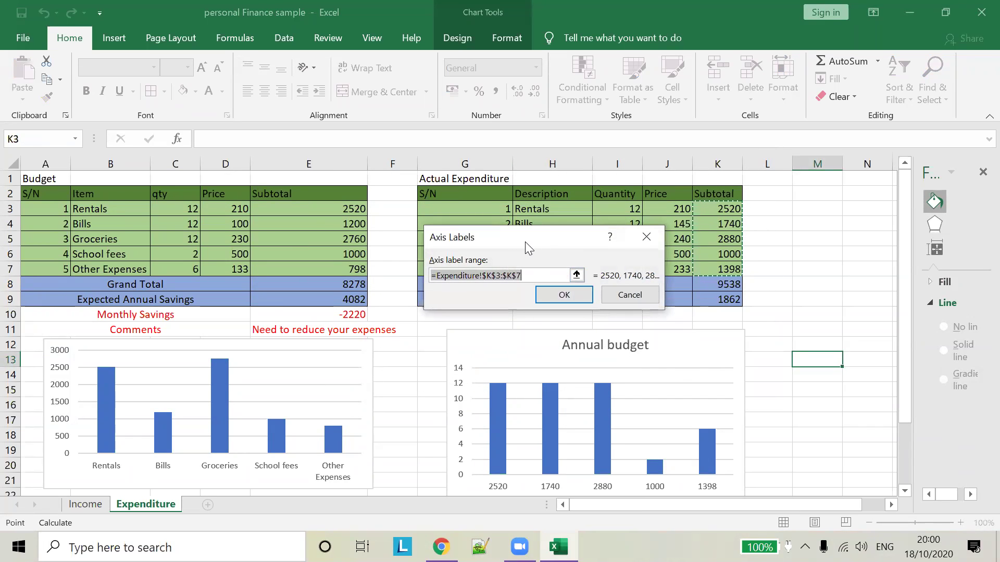
drag(525, 241, 540, 303)
drag(541, 211, 554, 266)
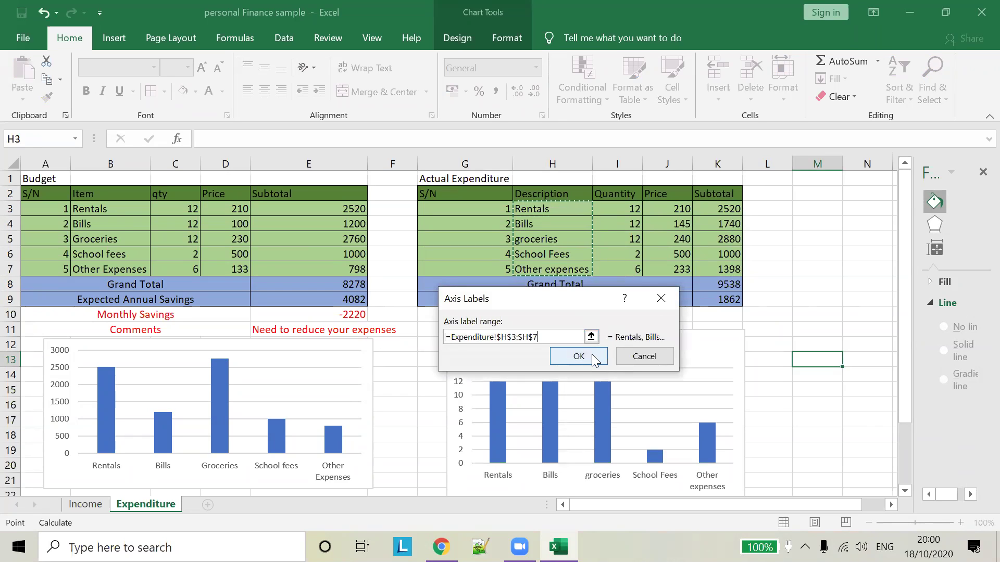
click(592, 354)
Step: Set Series1's values to the Subtotal cells K3:K7
click(415, 281)
click(418, 258)
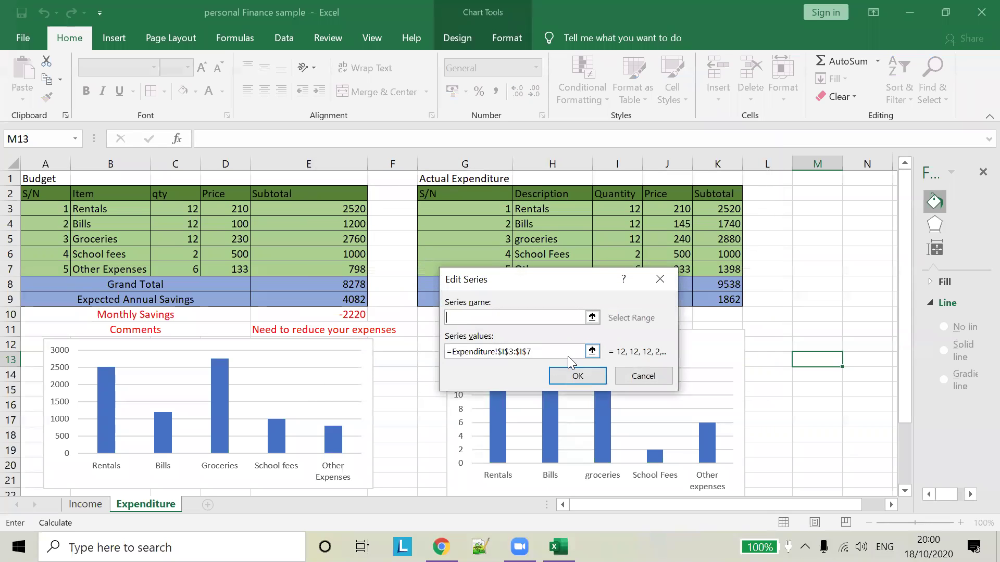
click(591, 351)
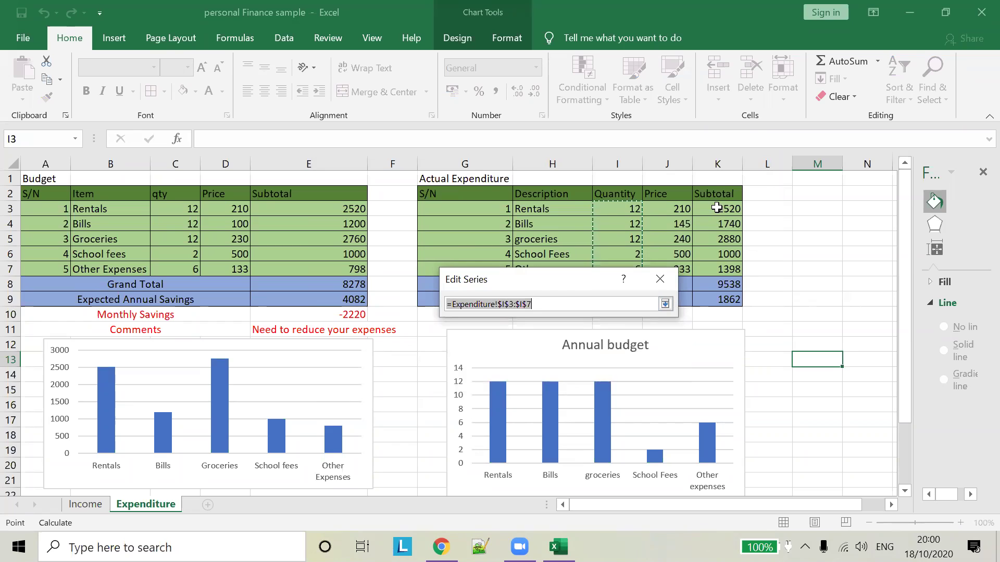
drag(714, 208, 733, 272)
click(665, 304)
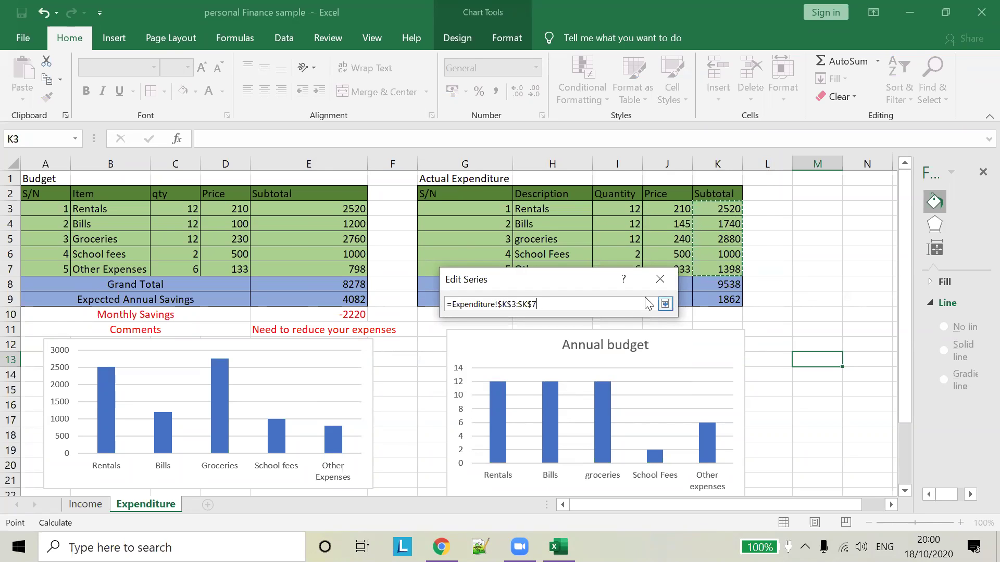
click(577, 376)
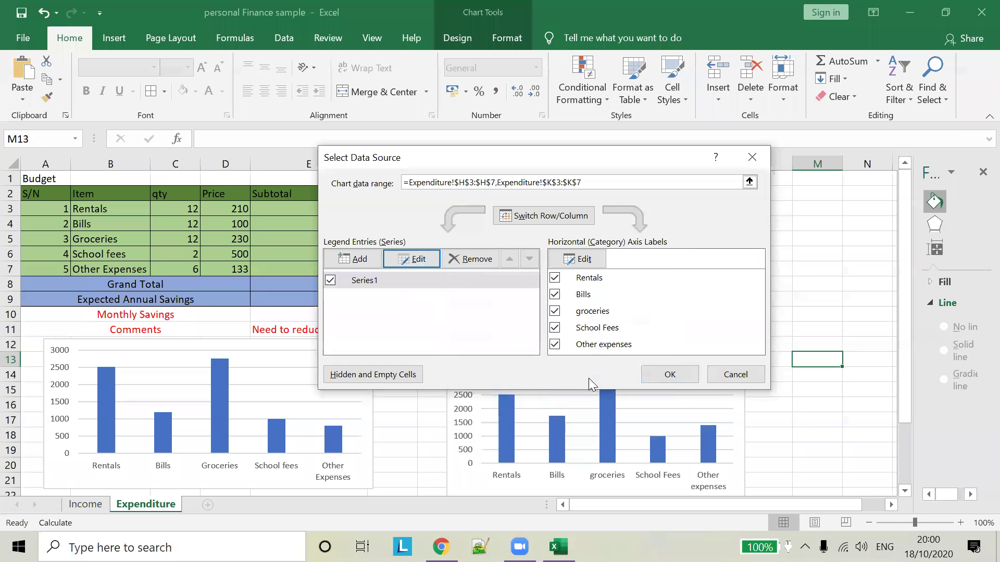
Step: Confirm the data source so K3:K7 subtotal bars show for Rentals through Other expenses
click(649, 370)
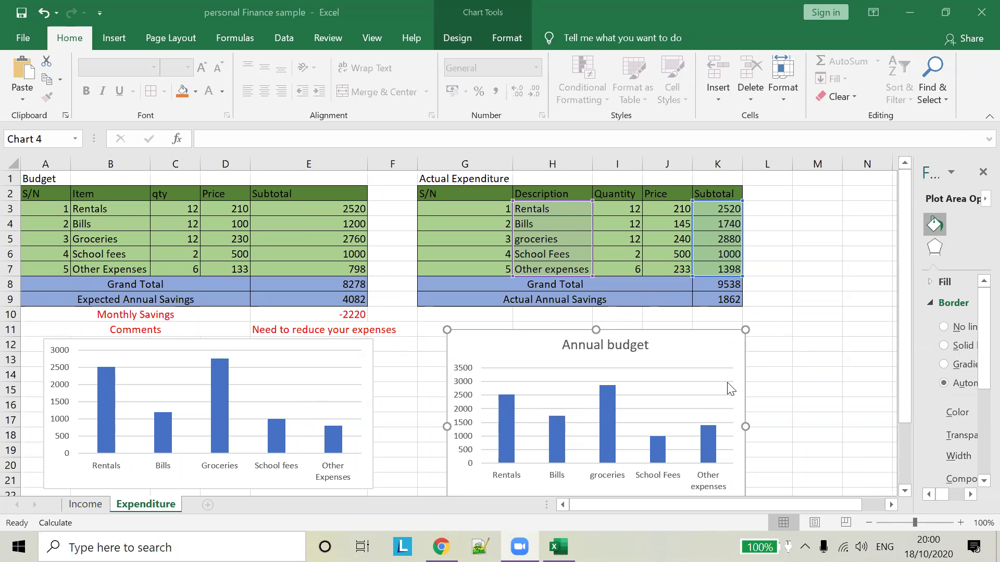
scroll(638, 344, down, 2)
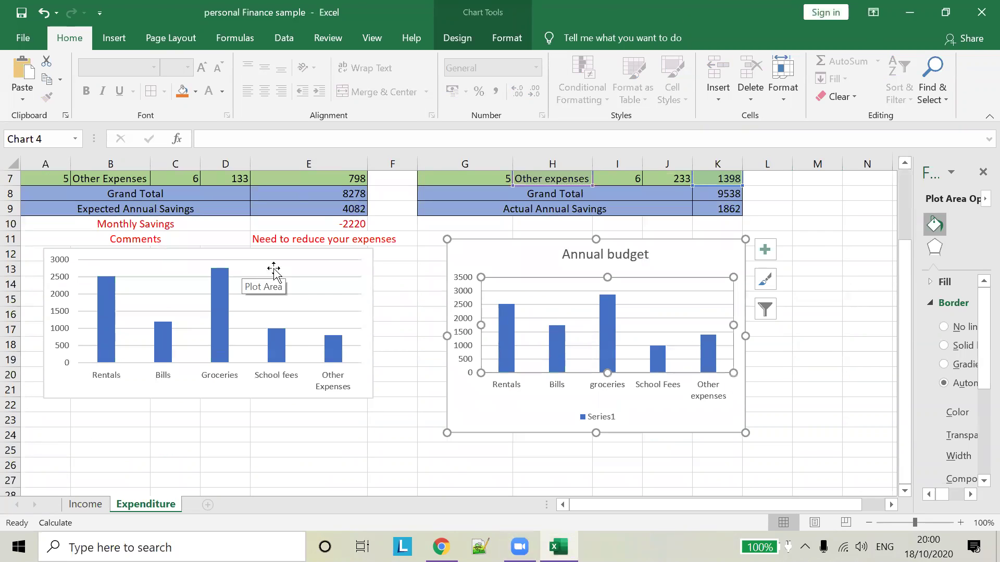
right_click(239, 282)
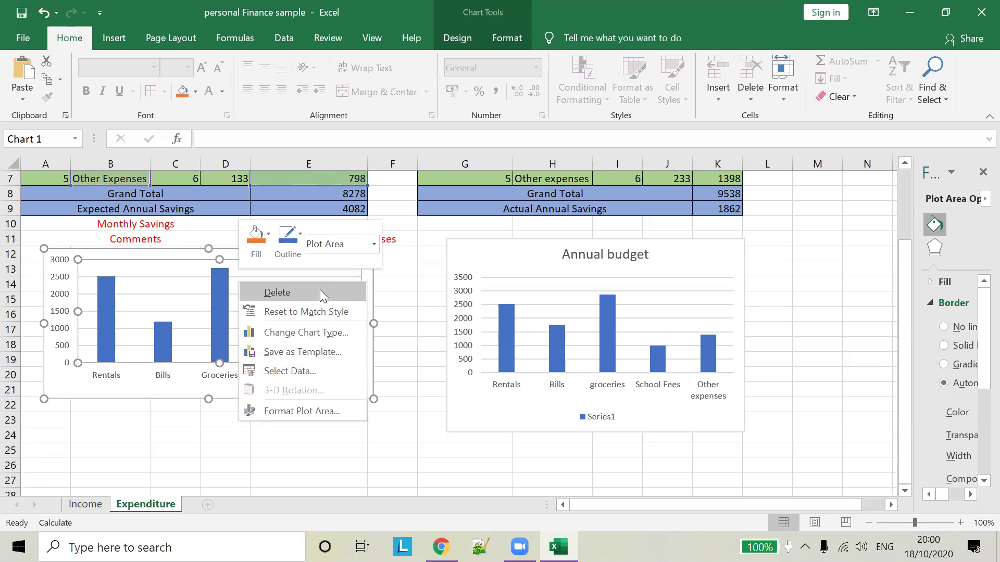
click(202, 289)
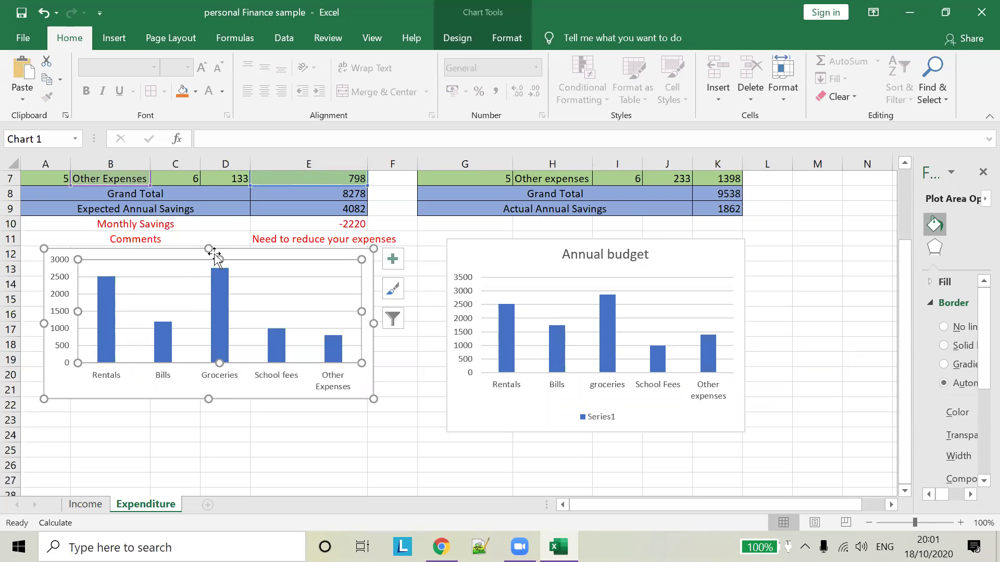
scroll(260, 318, up, 1)
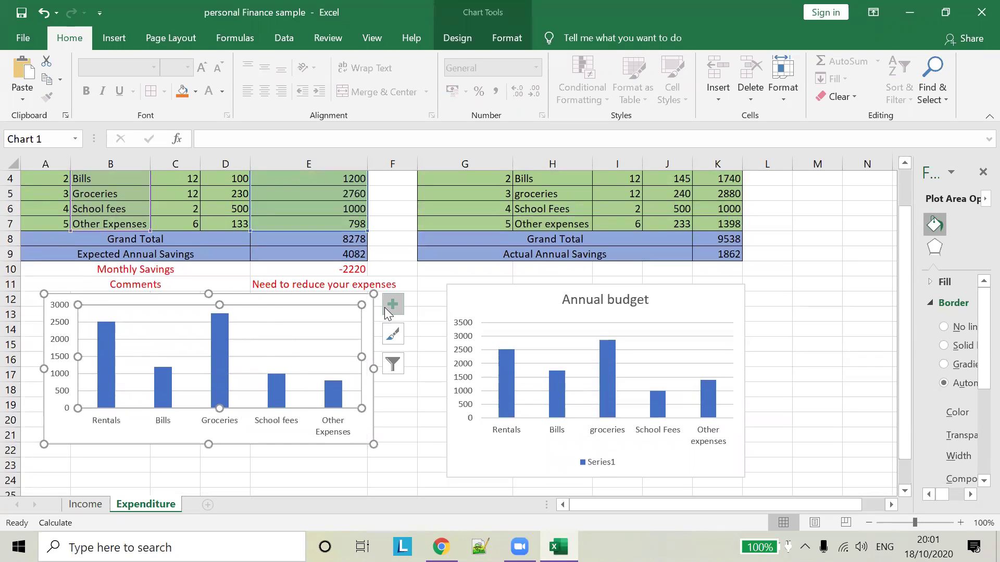
Step: Add the title 'Expected annual income' to the left chart
click(393, 306)
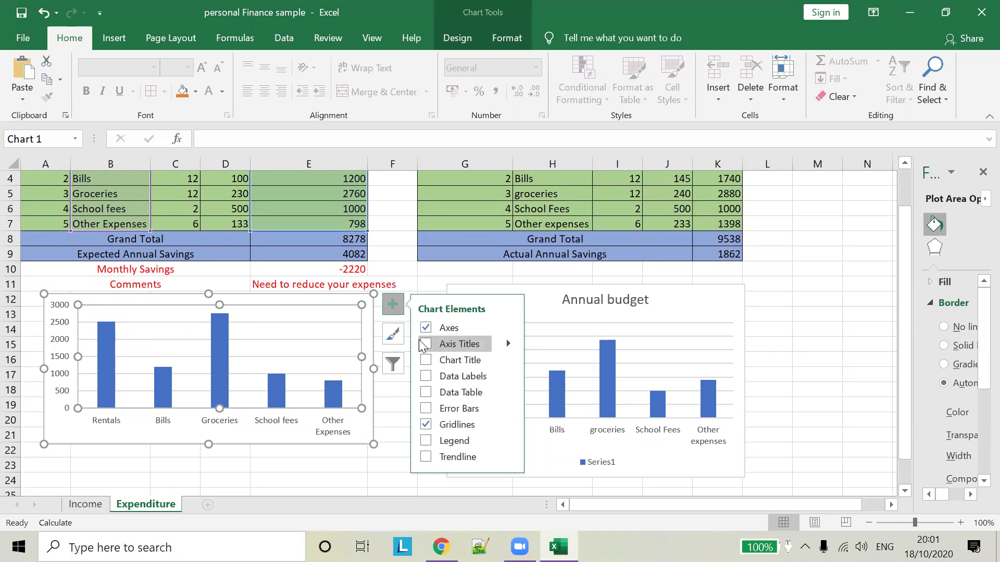
click(426, 360)
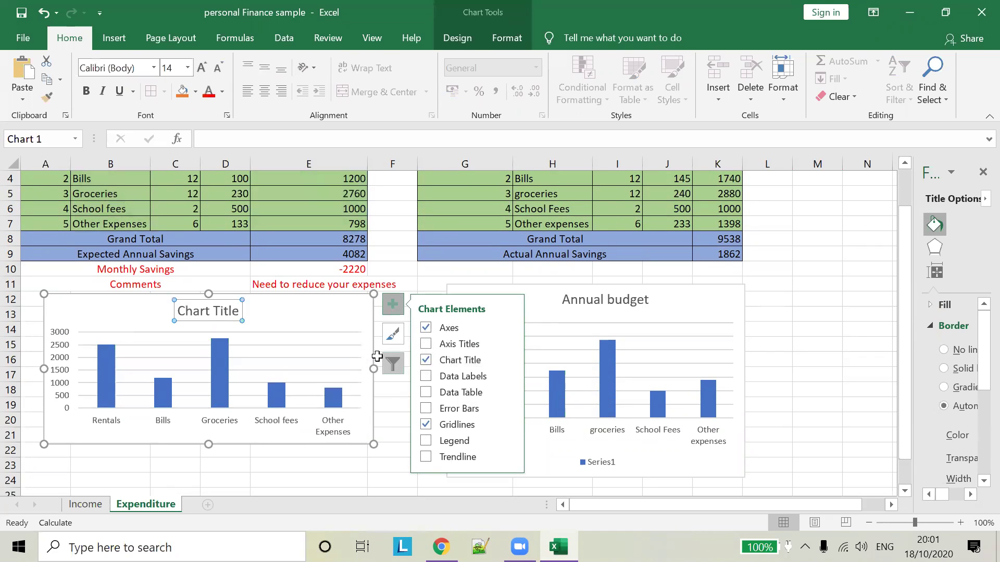
double_click(221, 311)
key(BackSpace)
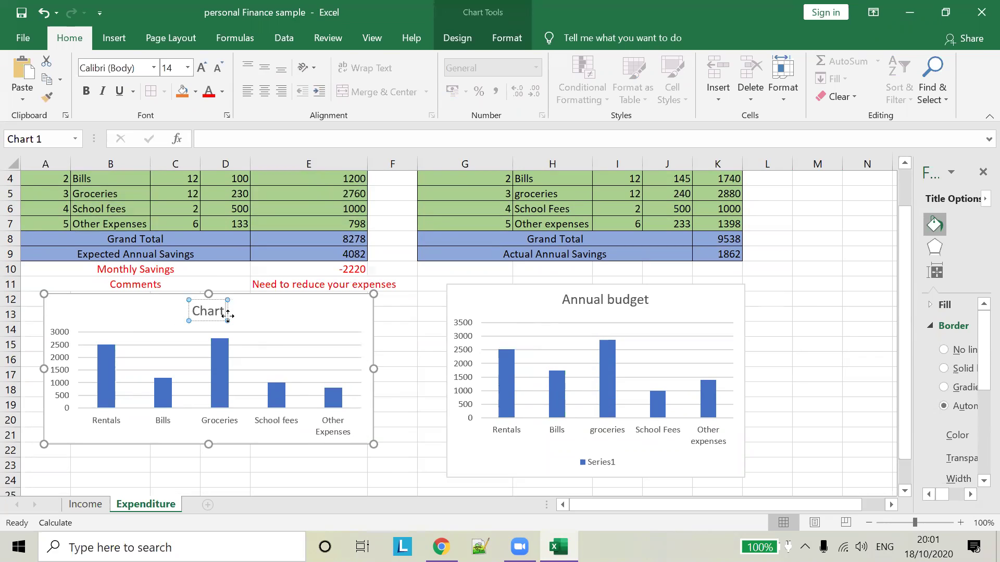
key(BackSpace)
key(BackSpace)
key(BackSpace)
key(BackSpace)
key(BackSpace)
text(Expected annual income)
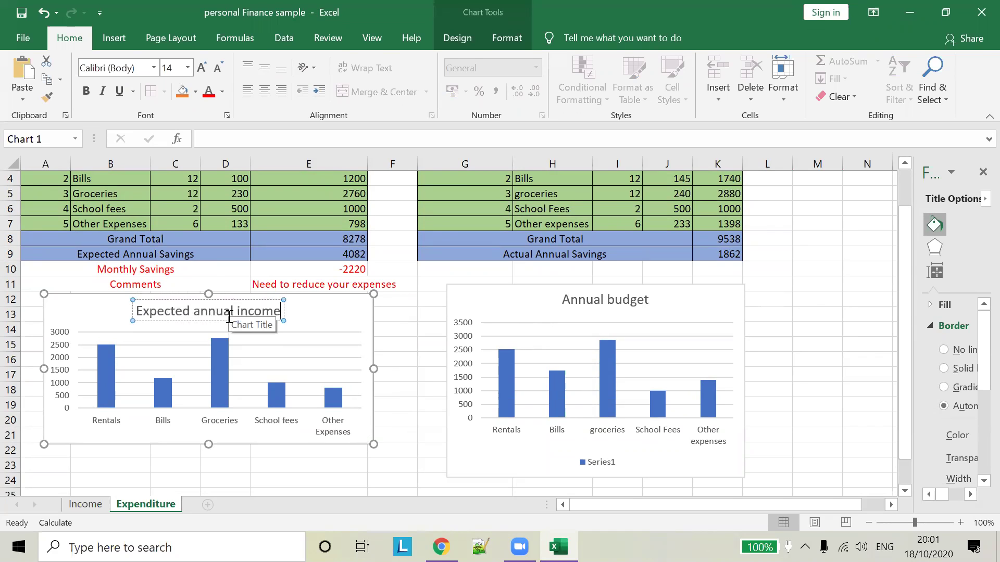
click(420, 328)
Step: Add data tables below both the Expected annual income and Annual budget charts
click(319, 324)
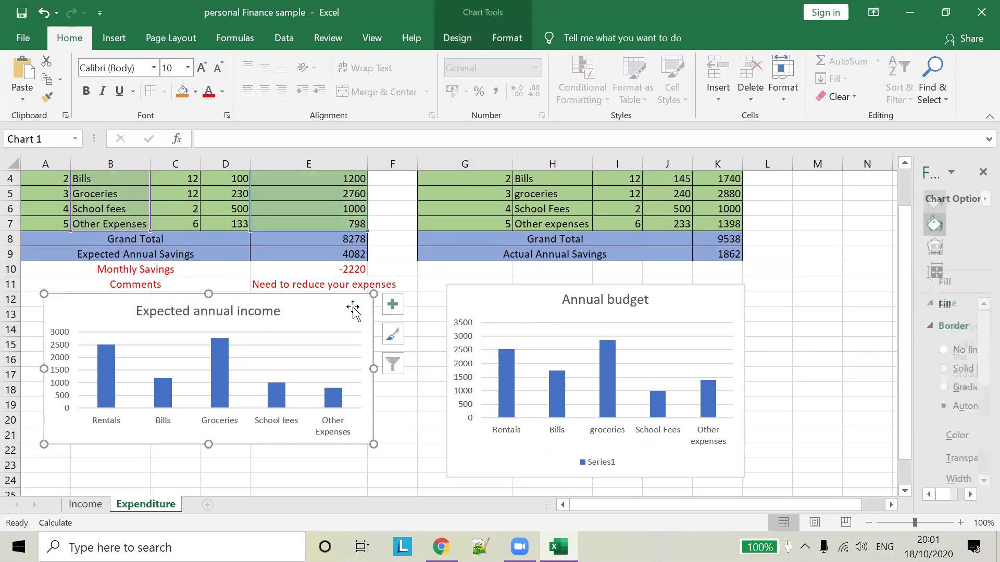
click(393, 305)
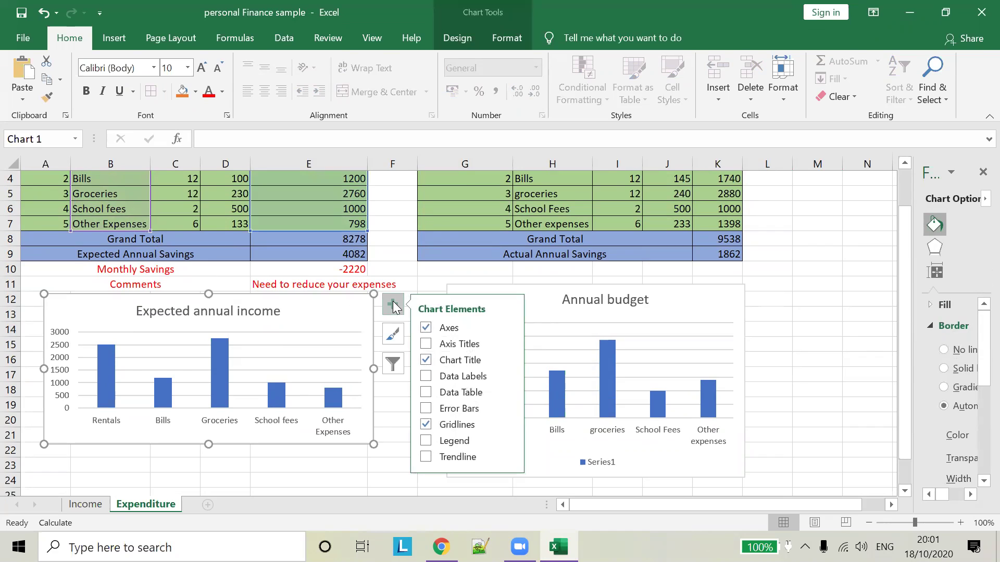
click(425, 395)
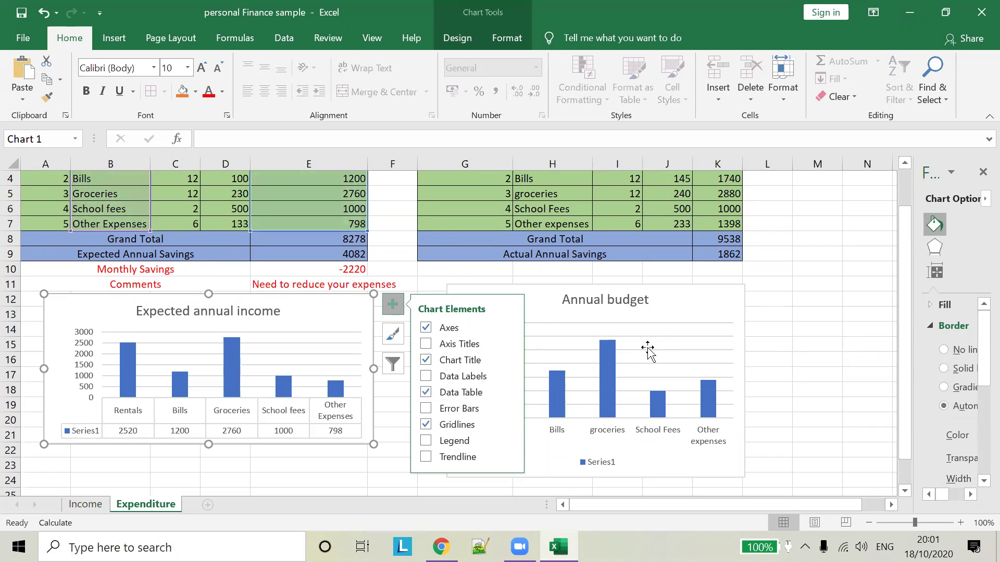
click(675, 322)
right_click(699, 379)
click(665, 308)
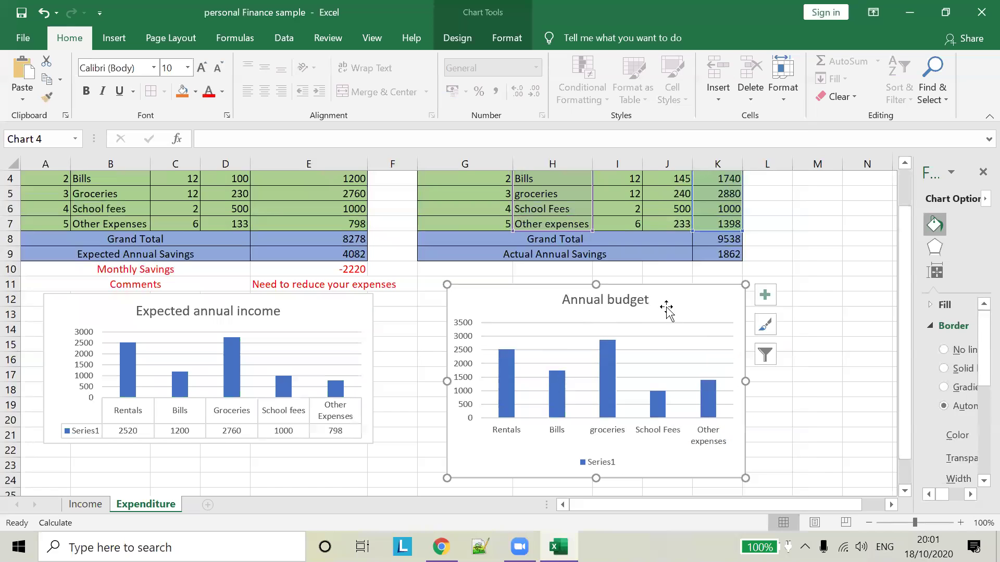
click(763, 293)
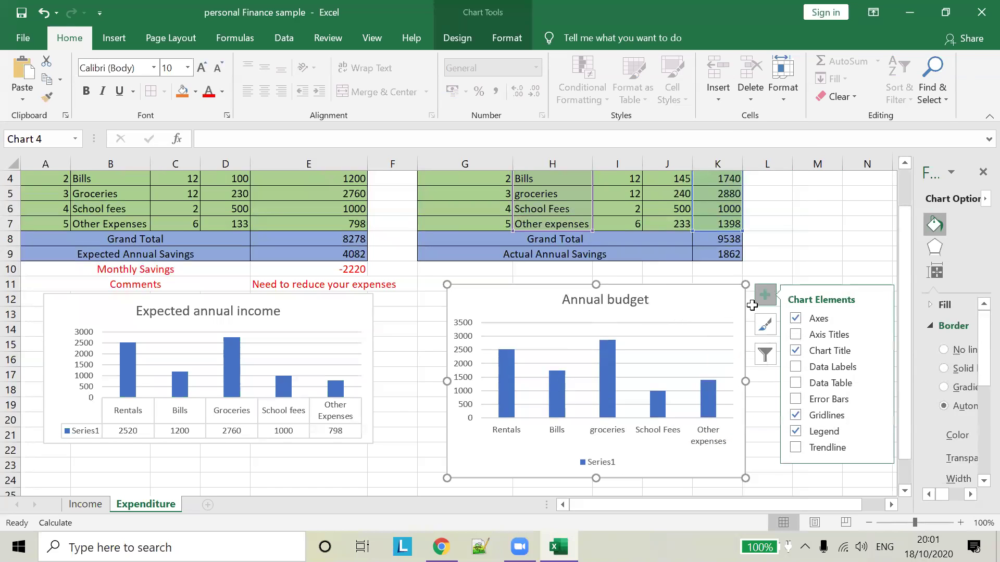
click(795, 383)
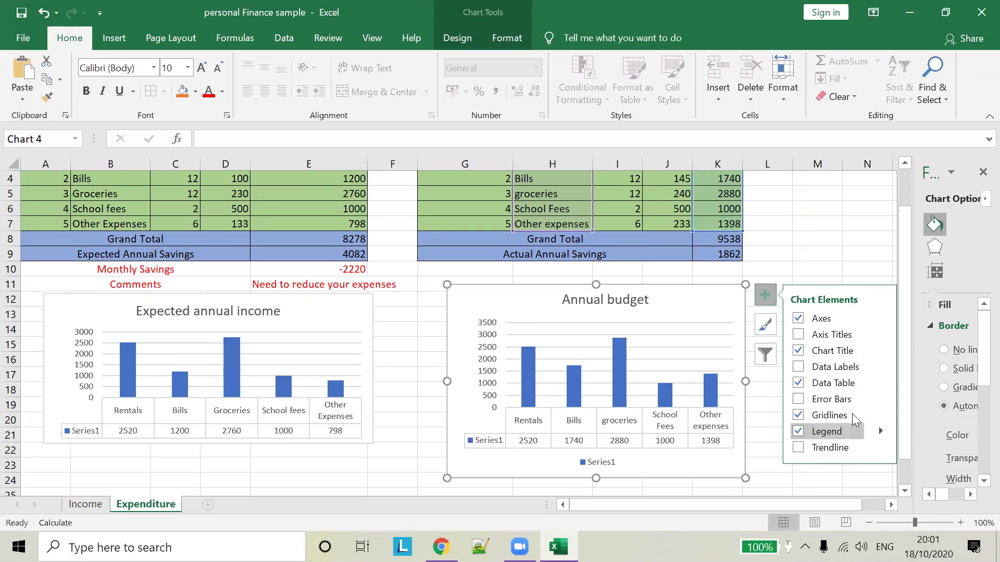
Step: Show value data labels on the Annual budget and Expected annual income bars
click(798, 367)
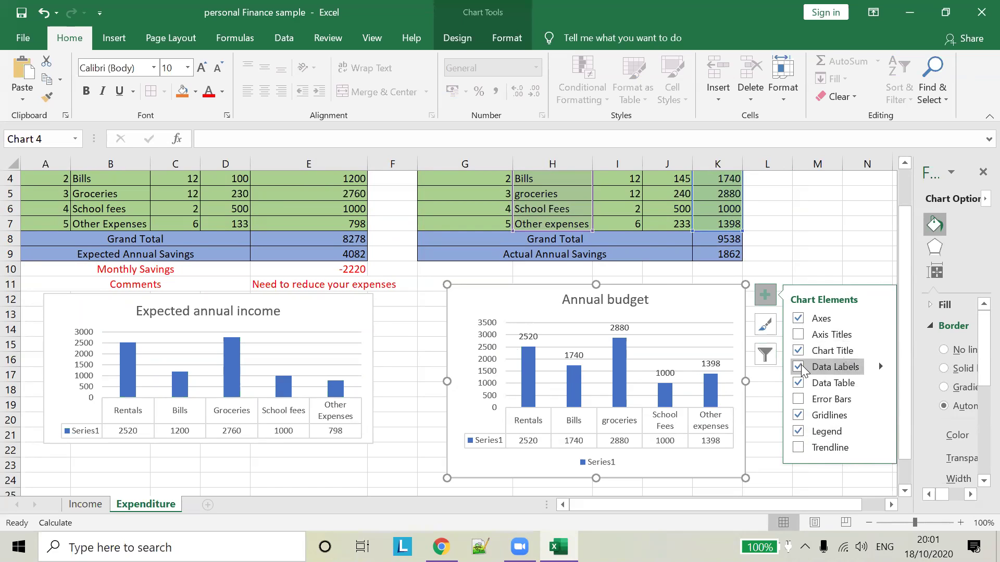
click(352, 322)
click(393, 304)
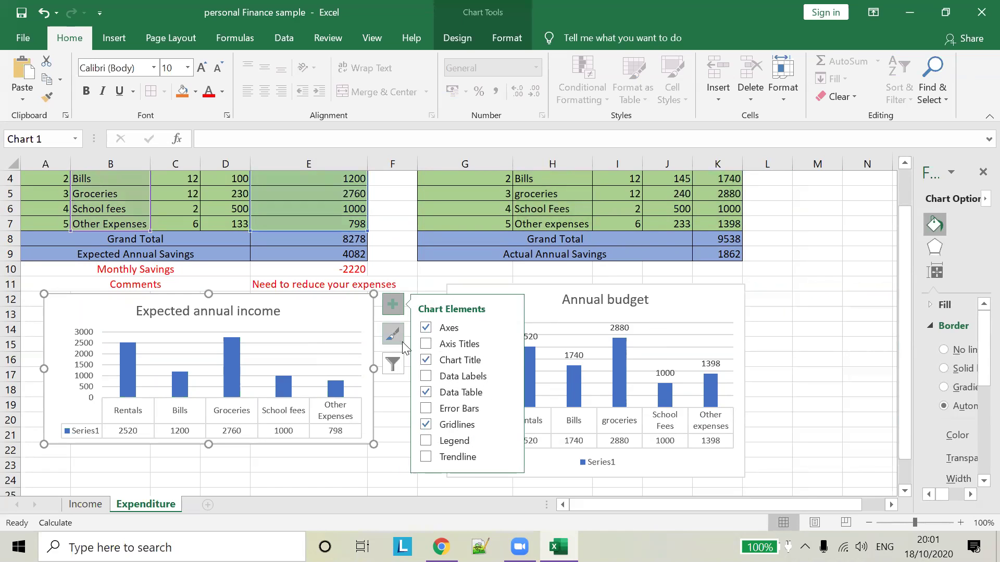
click(427, 377)
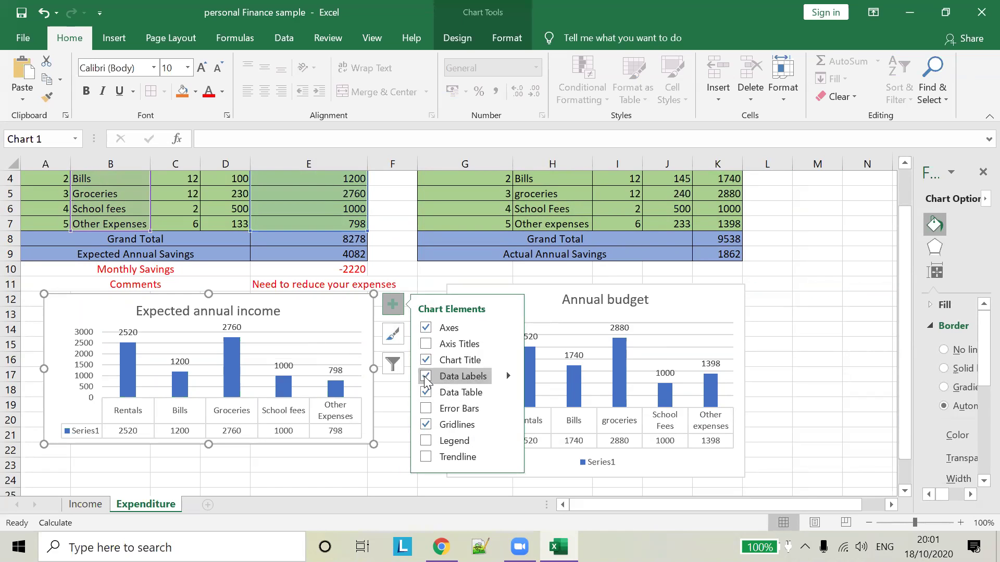
click(409, 270)
scroll(583, 401, up, 1)
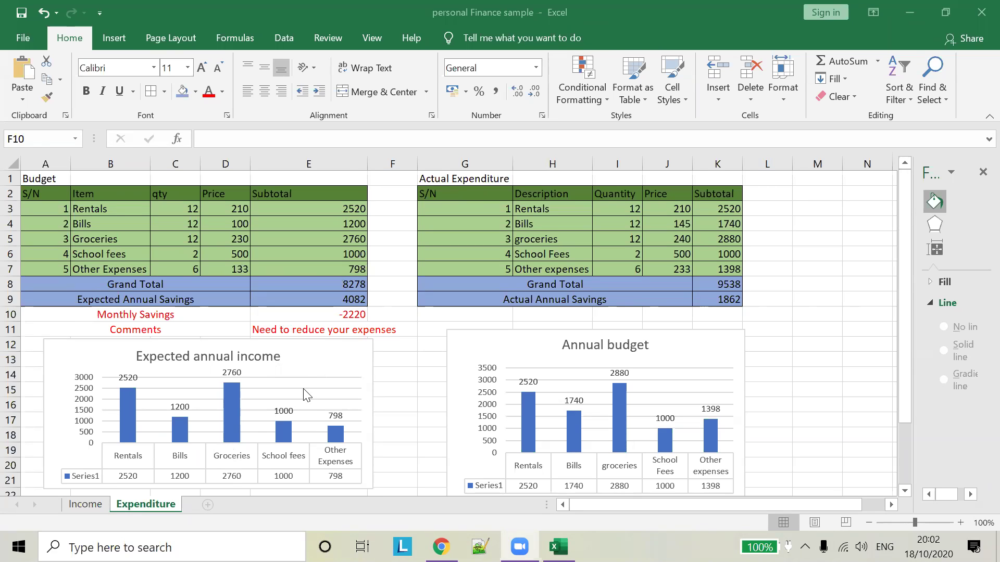
Step: Retitle the left chart 'Budgetted amount'
click(232, 355)
click(237, 356)
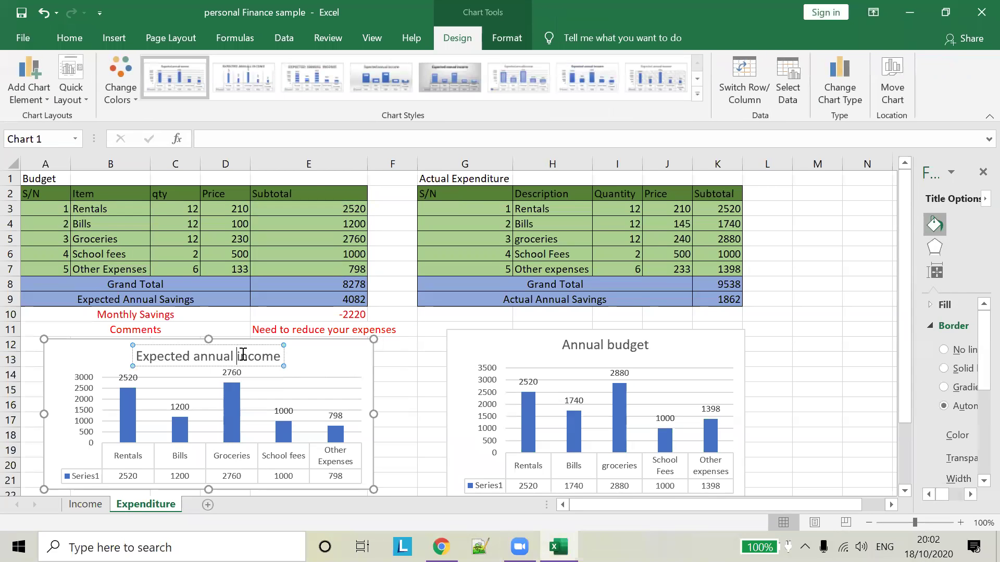
key(BackSpace)
key(BackSpace)
key(BackSpace)
key(BackSpace)
key(BackSpace)
key(BackSpace)
key(BackSpace)
key(BackSpace)
key(BackSpace)
key(BackSpace)
key(BackSpace)
key(BackSpace)
key(BackSpace)
key(BackSpace)
key(BackSpace)
key(BackSpace)
text(Budget)
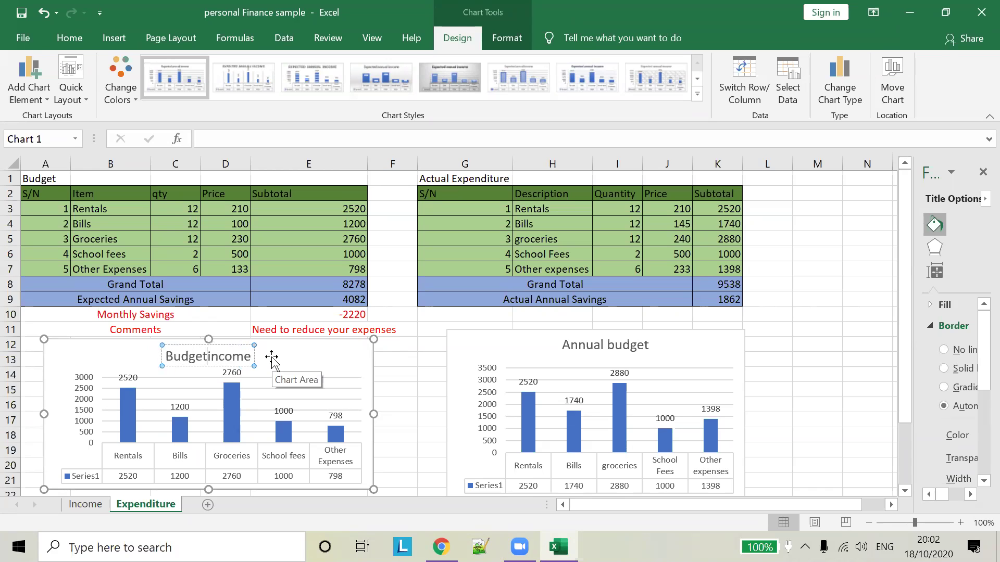
text(ted am)
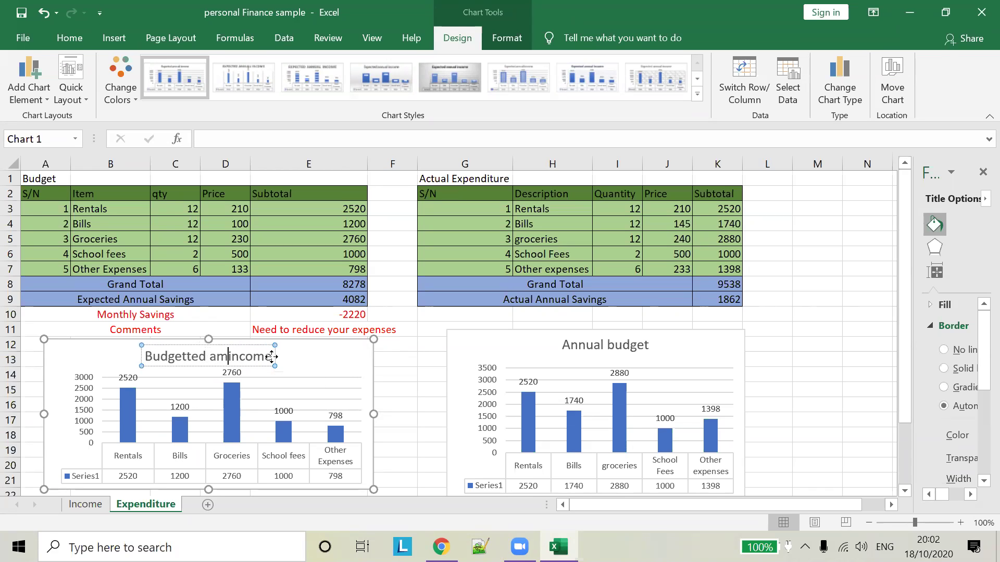
text(ount)
key(Delete)
key(Delete)
key(Delete)
key(Delete)
key(Delete)
key(Delete)
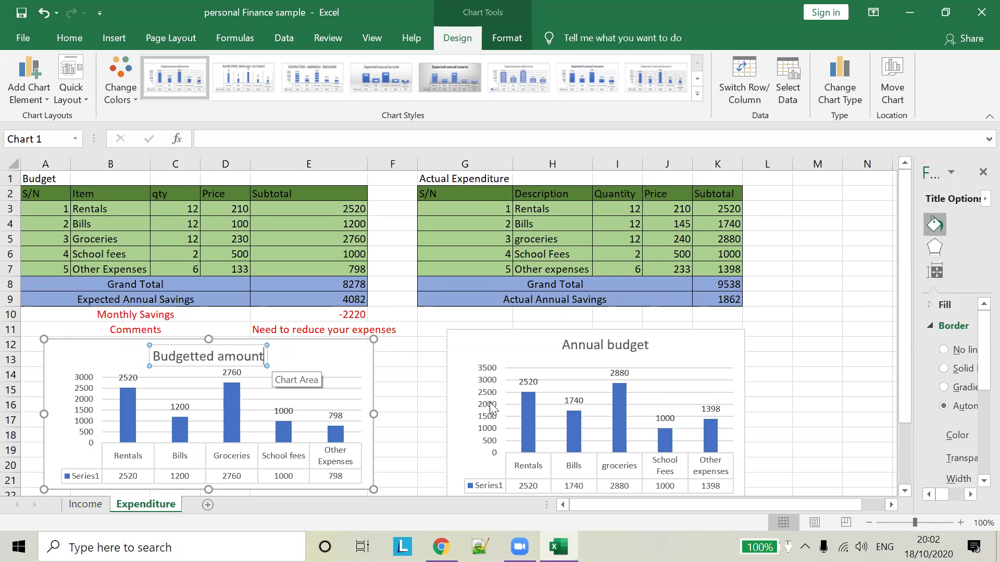
Step: Restore the Annual budget chart after accidentally deleting it
click(625, 345)
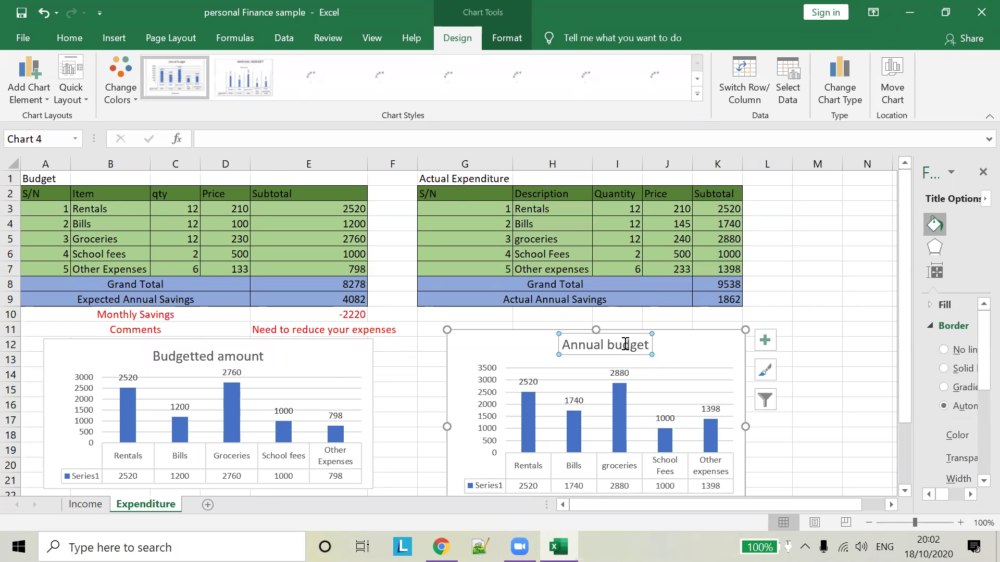
key(Delete)
key(ctrl+z)
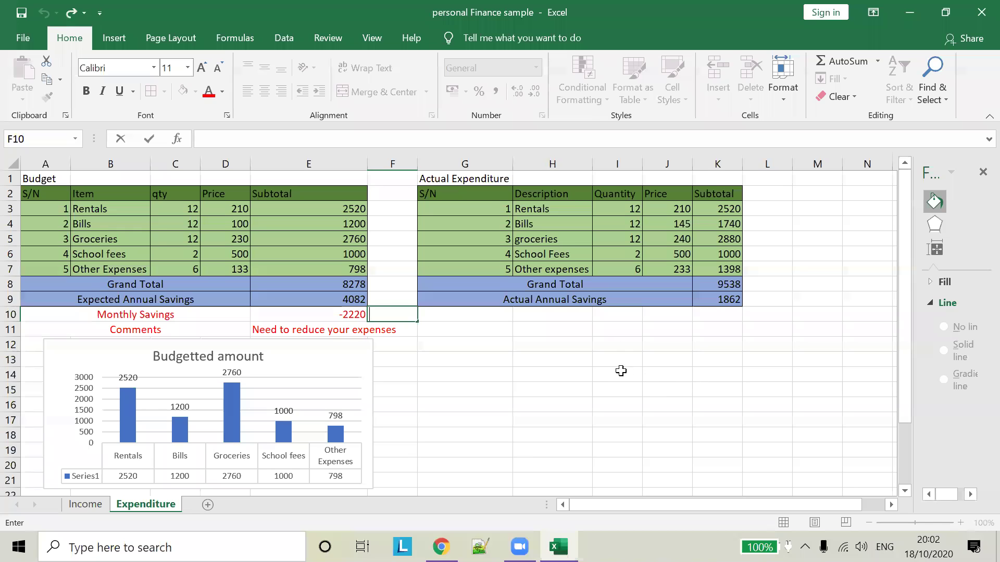
key(ctrl+y)
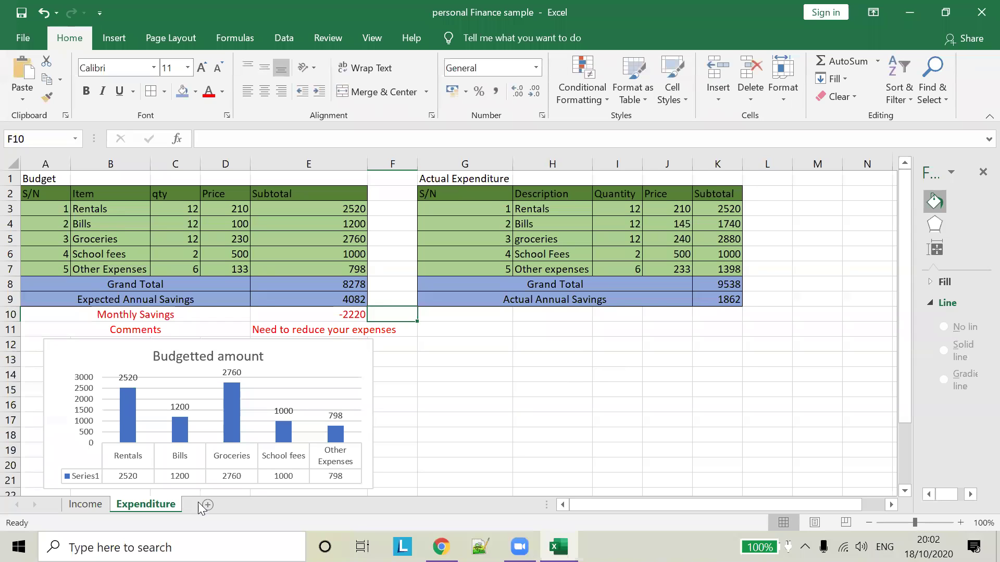
click(109, 492)
click(698, 388)
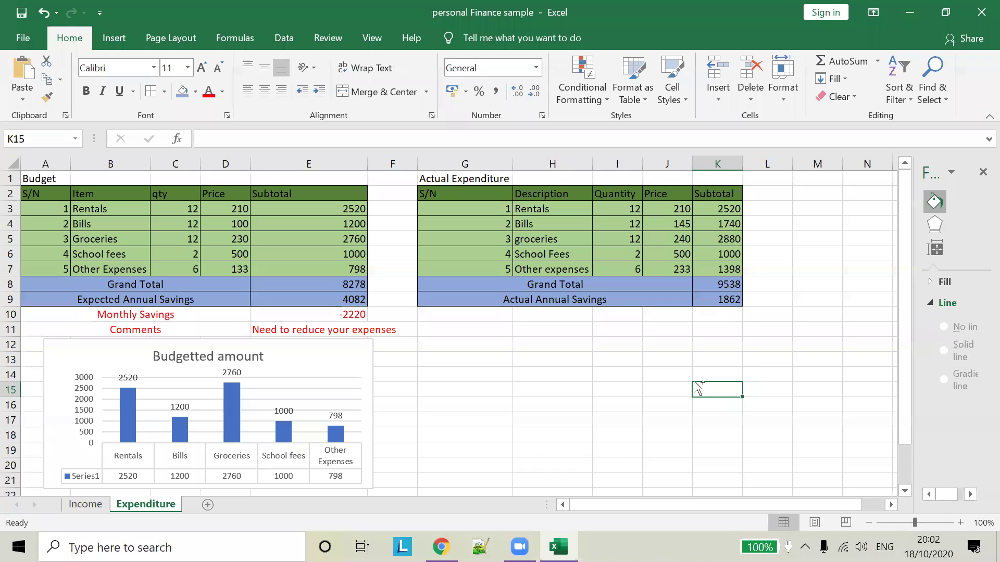
key(ctrl+z)
key(ctrl+z)
click(827, 312)
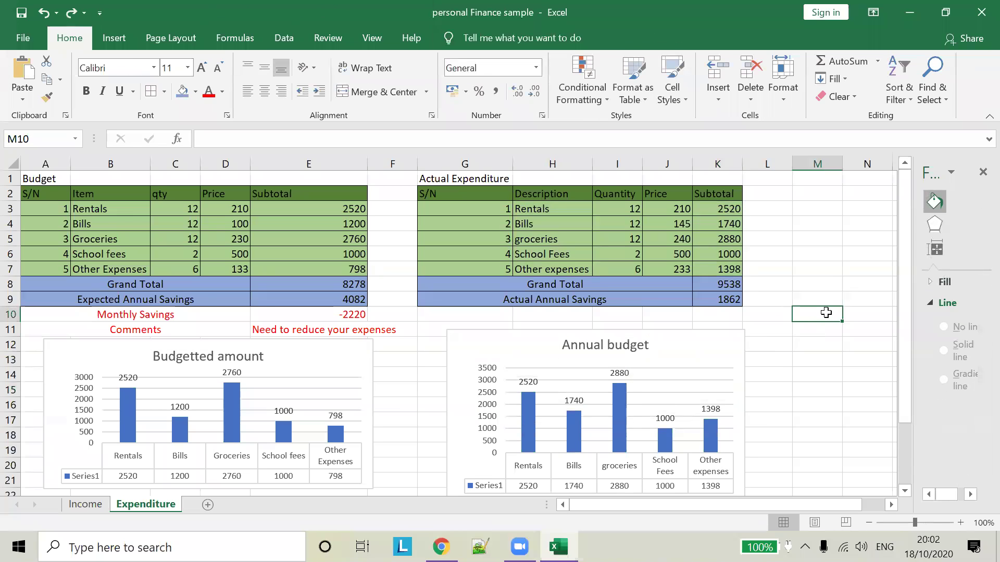
Step: Retitle the right chart 'Actual Expenditure'
click(596, 346)
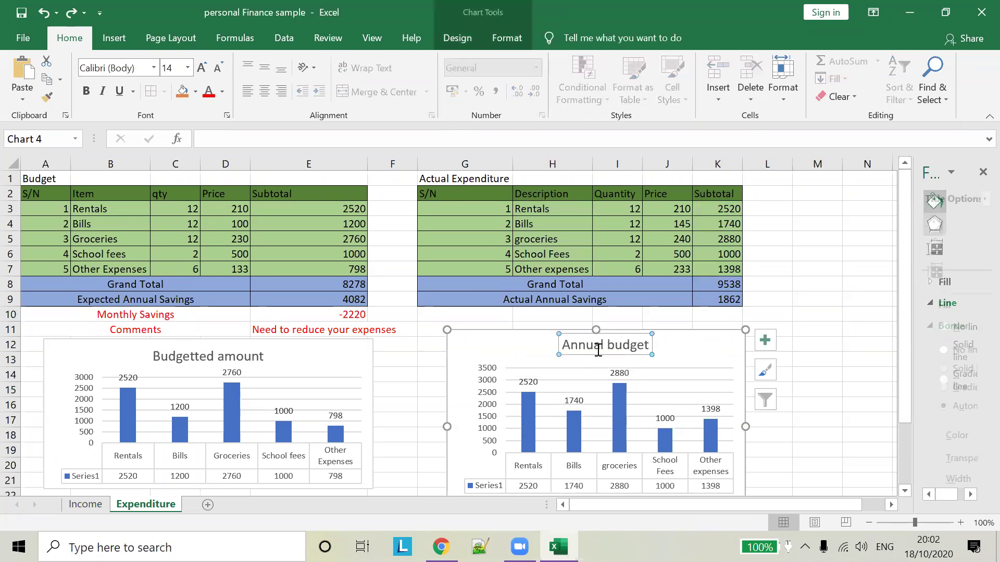
double_click(602, 347)
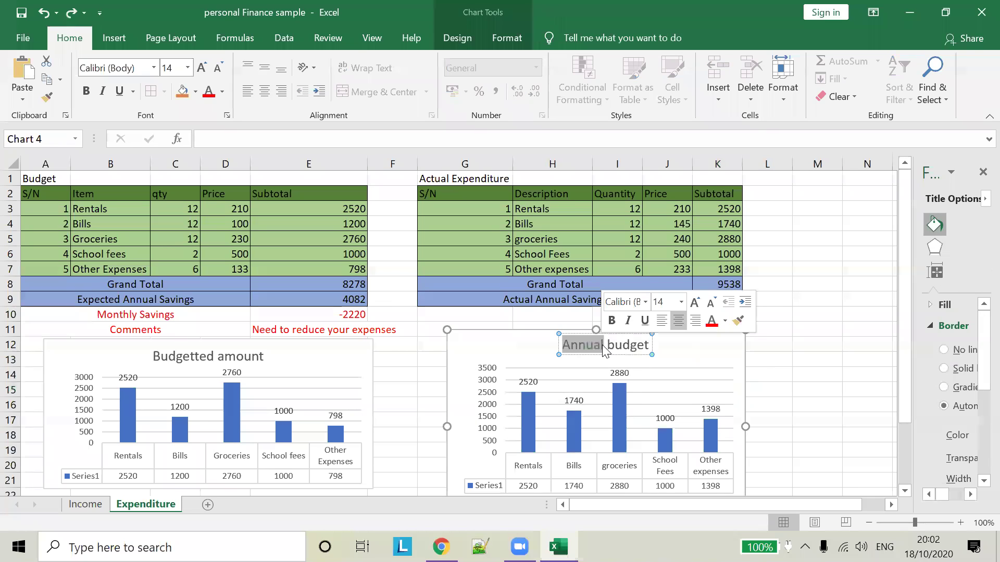
key(Delete)
key(Delete)
key(Delete)
key(Delete)
key(Delete)
key(Delete)
key(Delete)
text(Actual Expenditure)
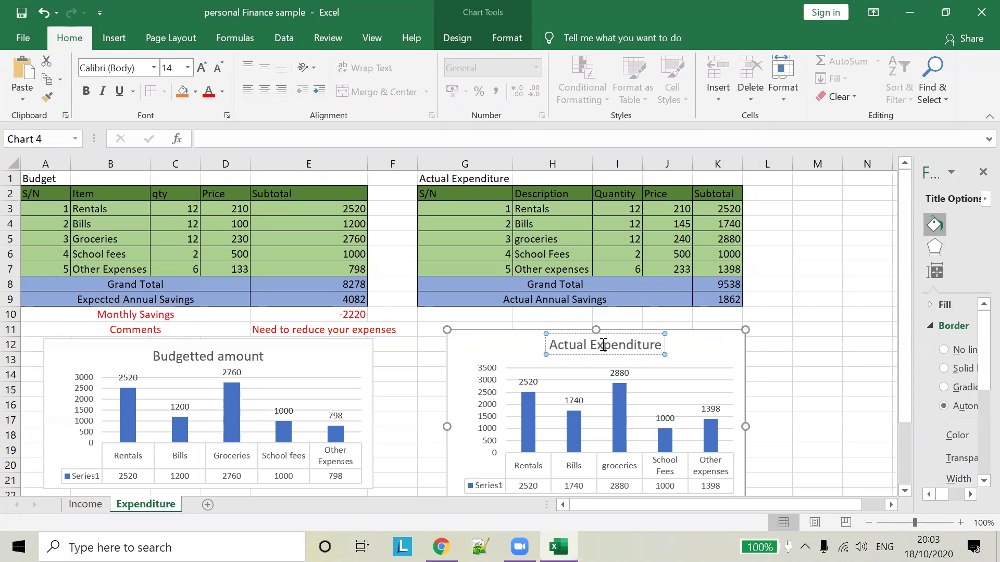
click(845, 380)
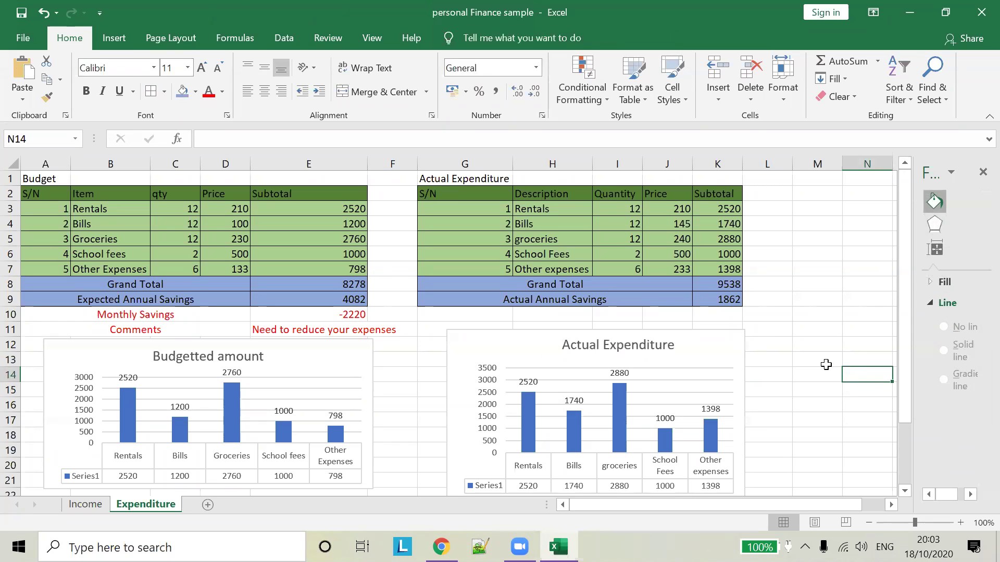
Step: Switch to the Income sheet to view its two income charts
scroll(604, 319, down, 2)
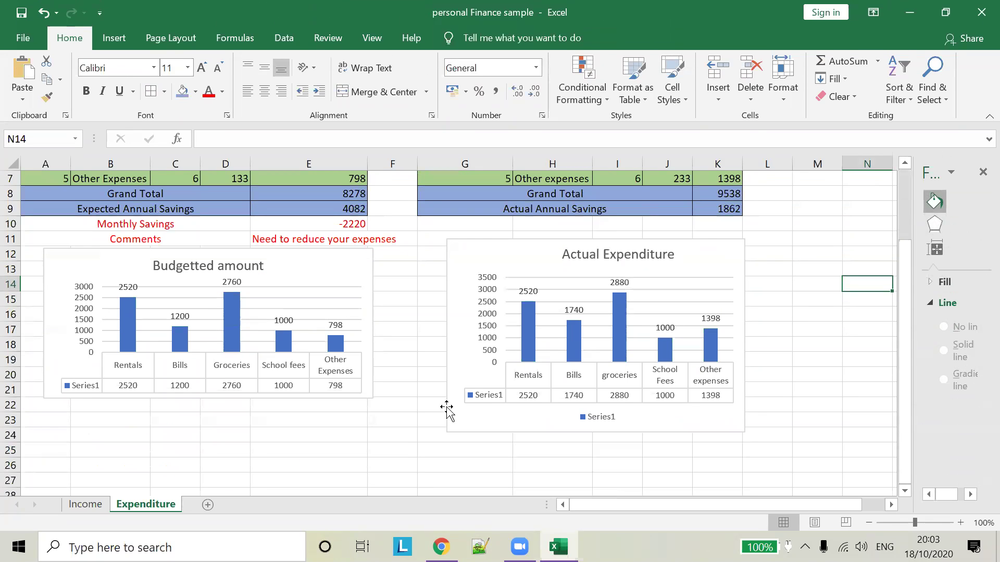
click(95, 506)
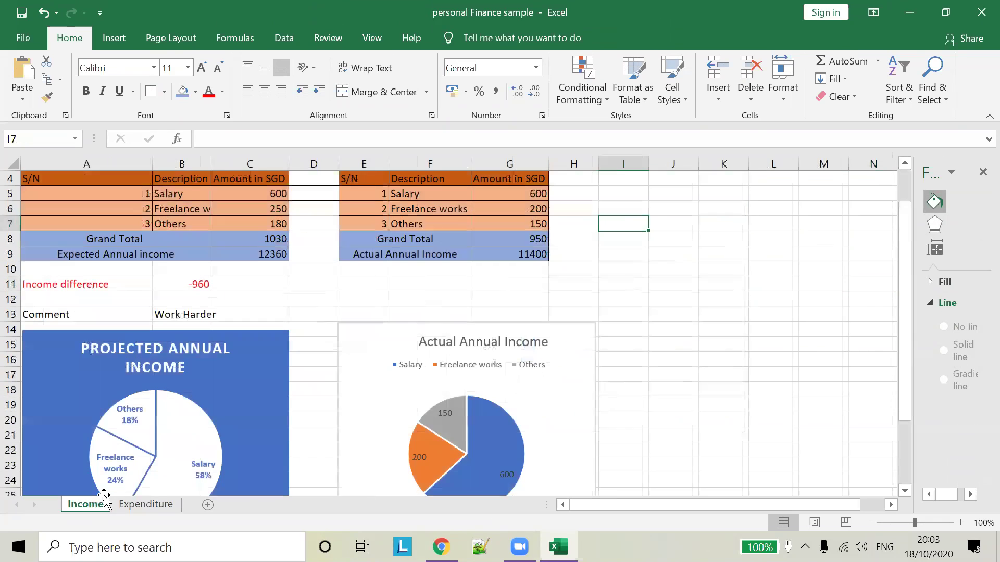
scroll(308, 319, up, 1)
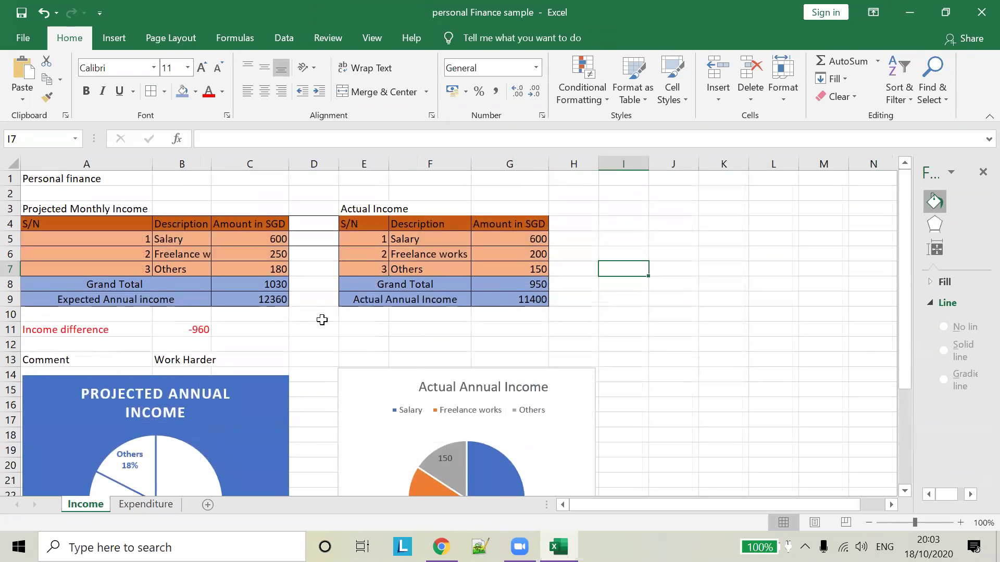
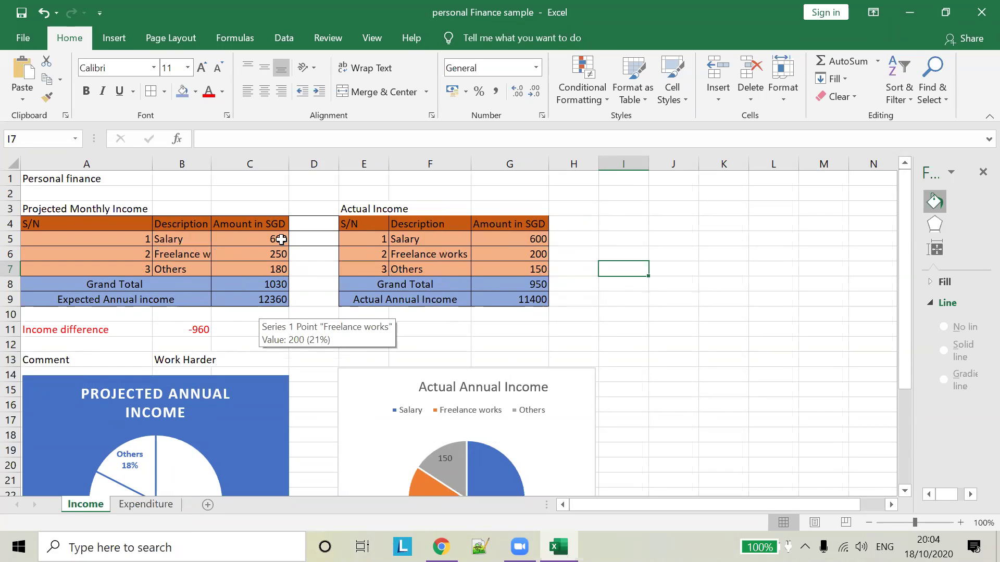
Step: Check the projected and actual monthly sums, Grand Total and Expected Annual income formulas
drag(281, 239, 286, 272)
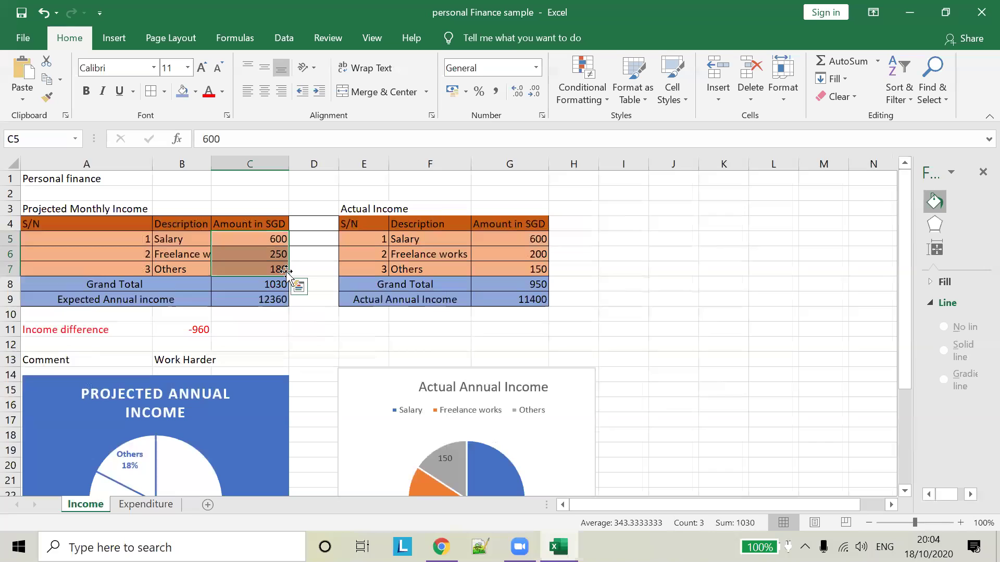
drag(505, 240, 529, 269)
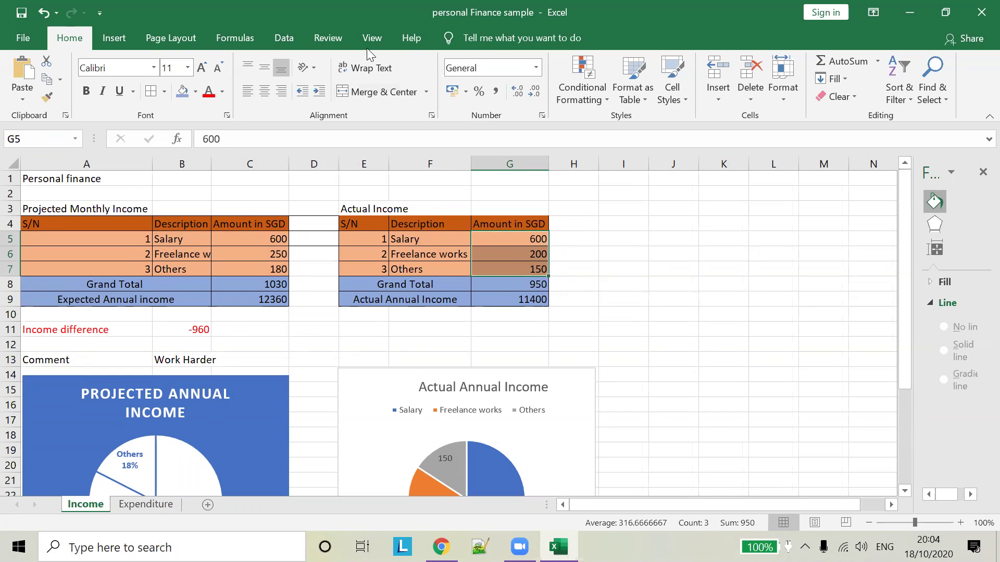
click(277, 288)
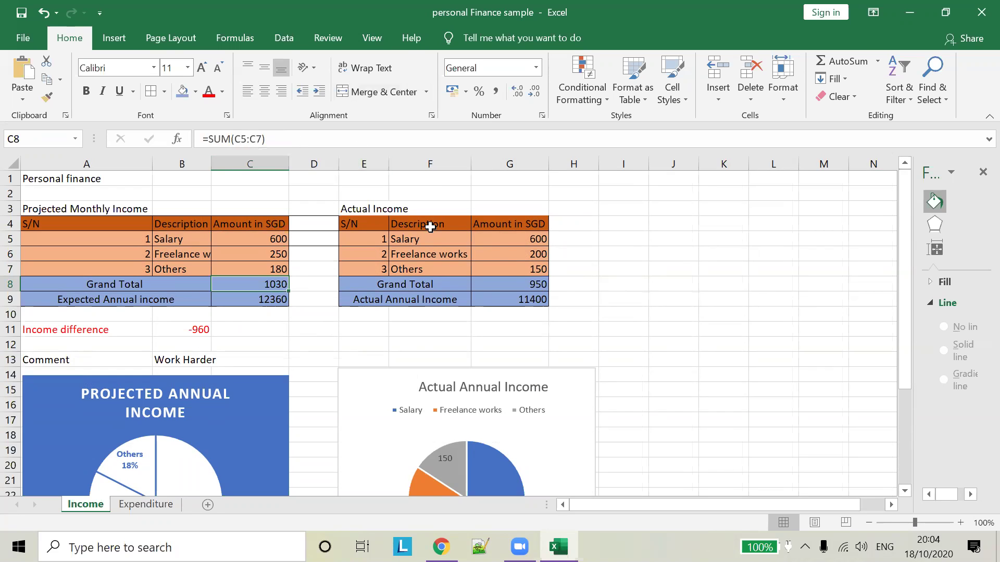
mouse_move(523, 275)
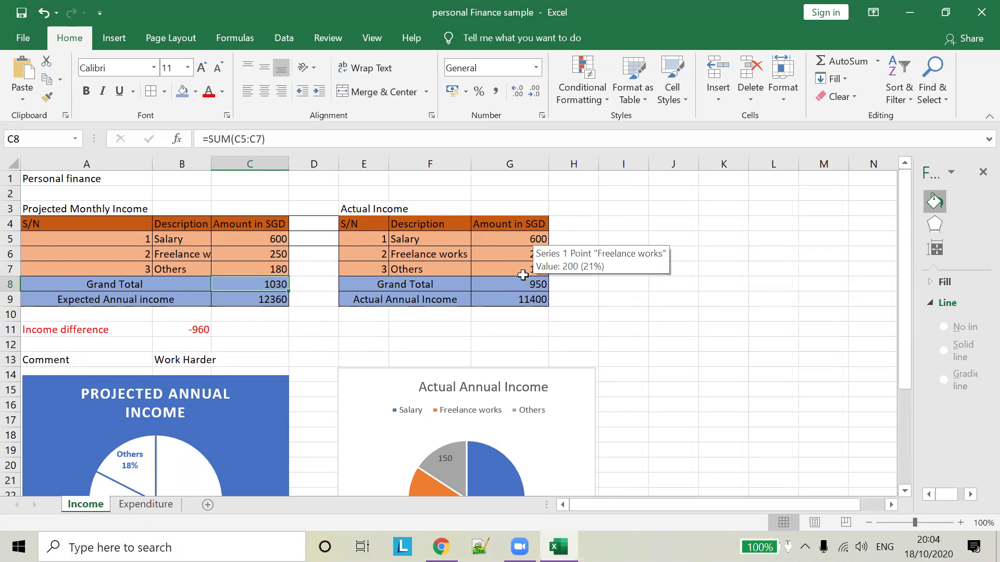
click(521, 291)
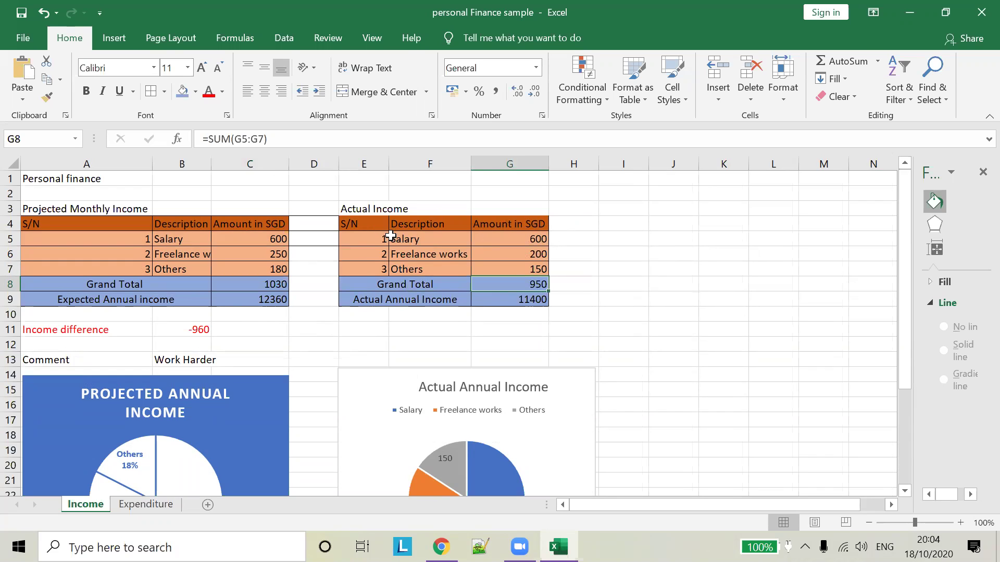
click(280, 304)
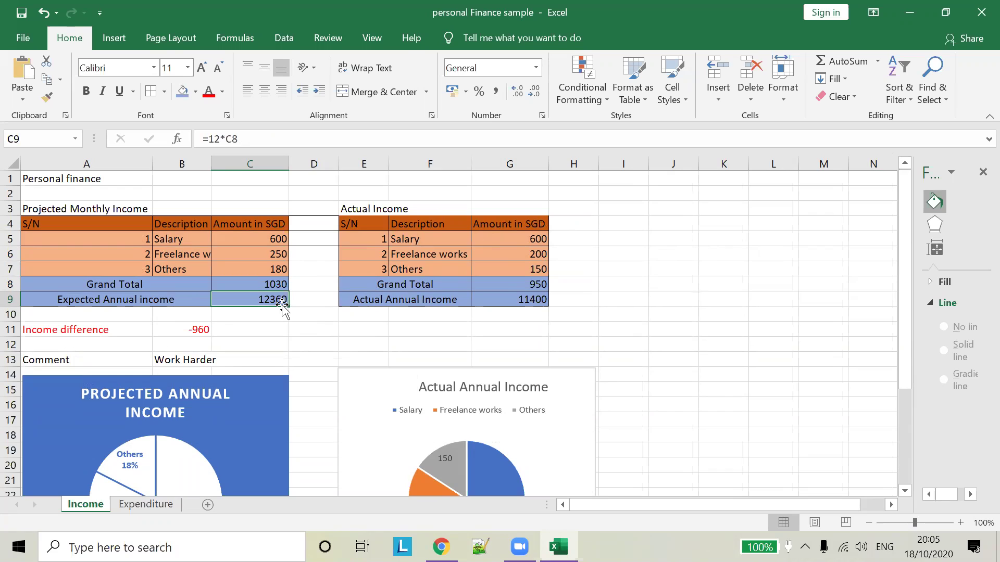
click(273, 284)
click(274, 299)
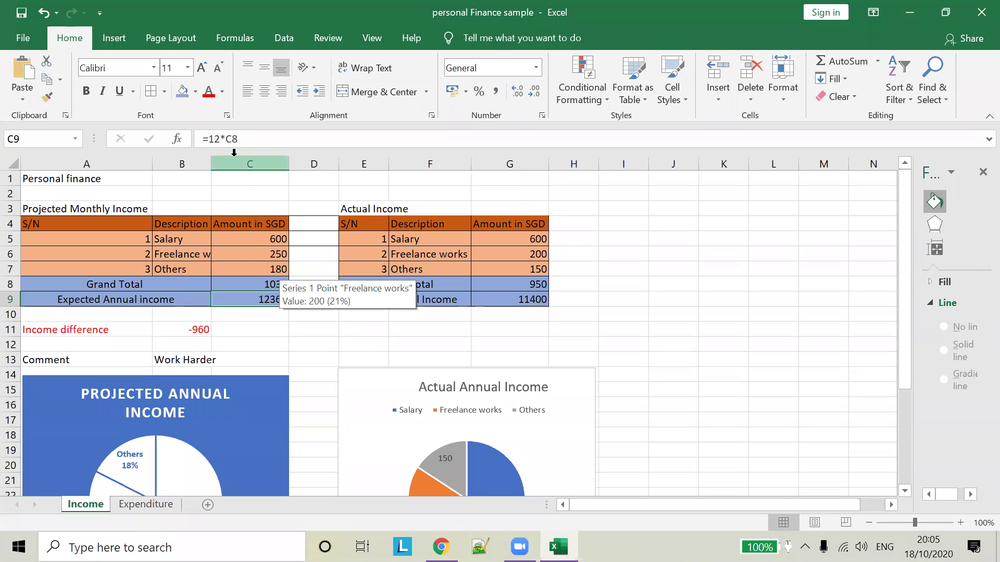
Step: Examine the 12*C8 Expected Annual formula unchanged, then inspect Actual Annual Income and Income difference
click(223, 137)
double_click(223, 137)
shift+click(252, 140)
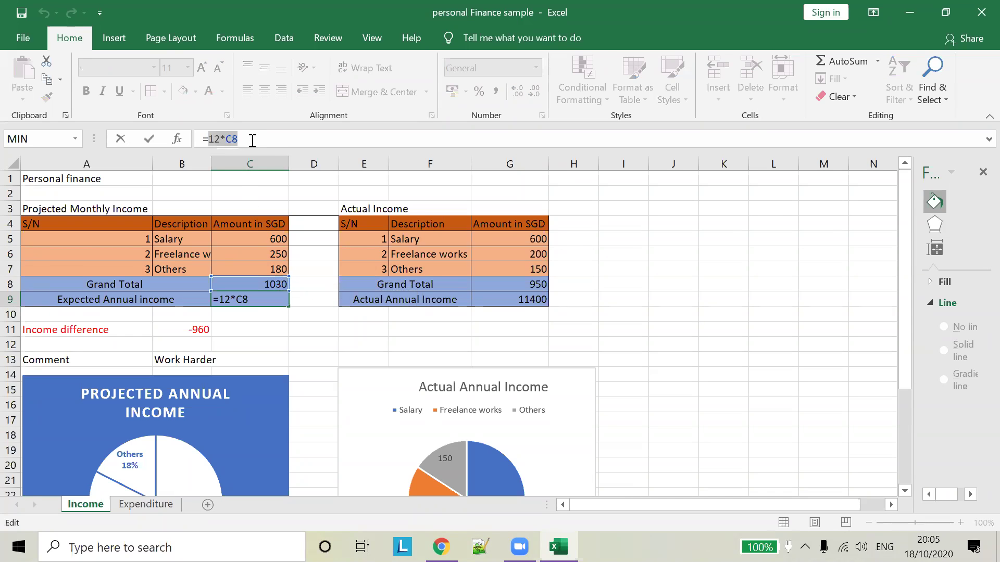
click(215, 137)
drag(226, 138, 220, 138)
mouse_move(473, 236)
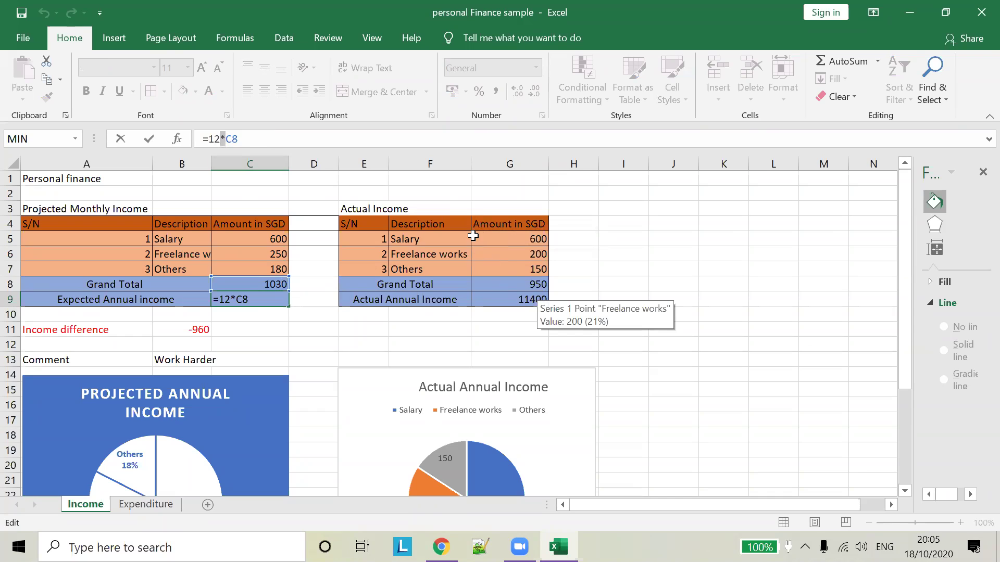
click(518, 300)
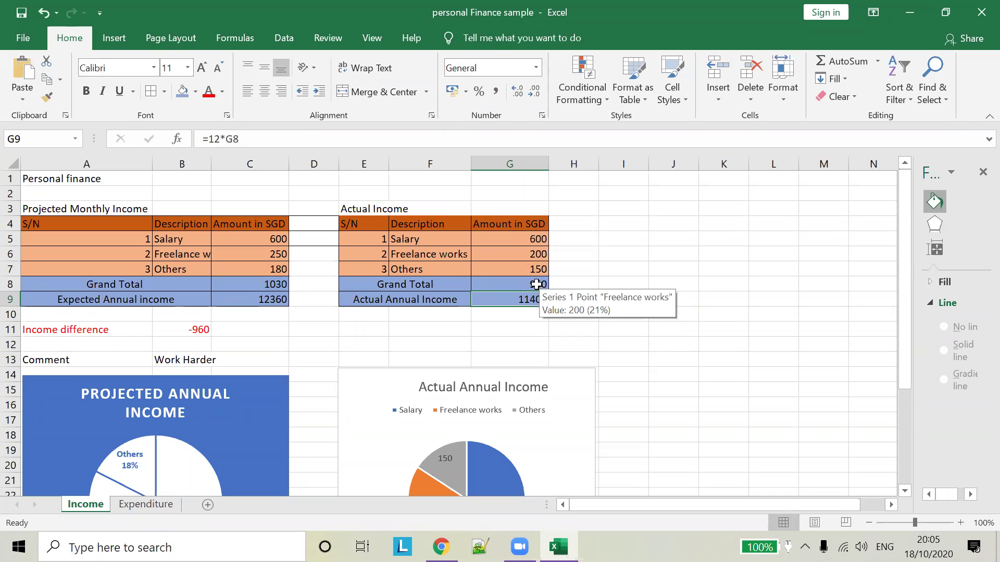
click(536, 284)
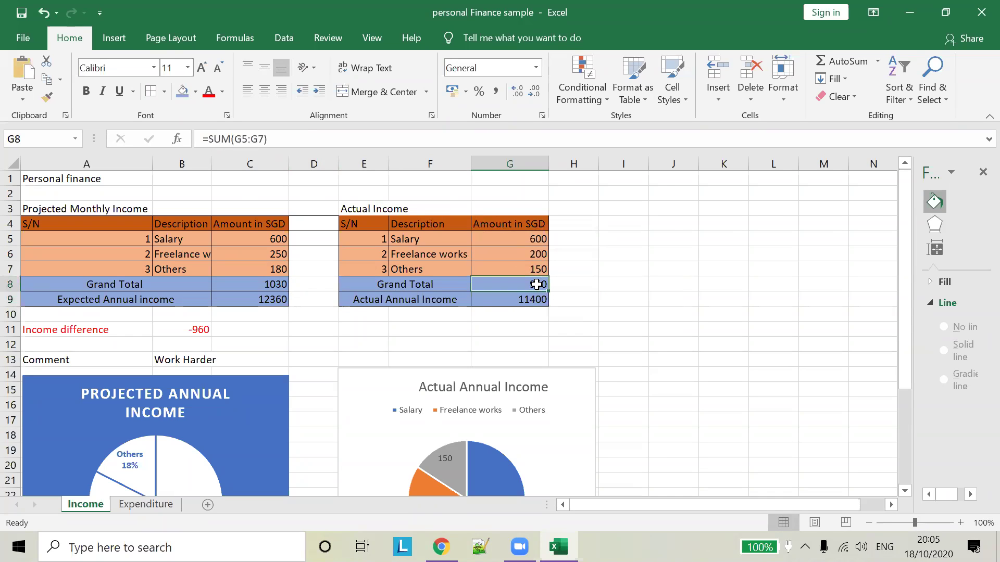
click(534, 313)
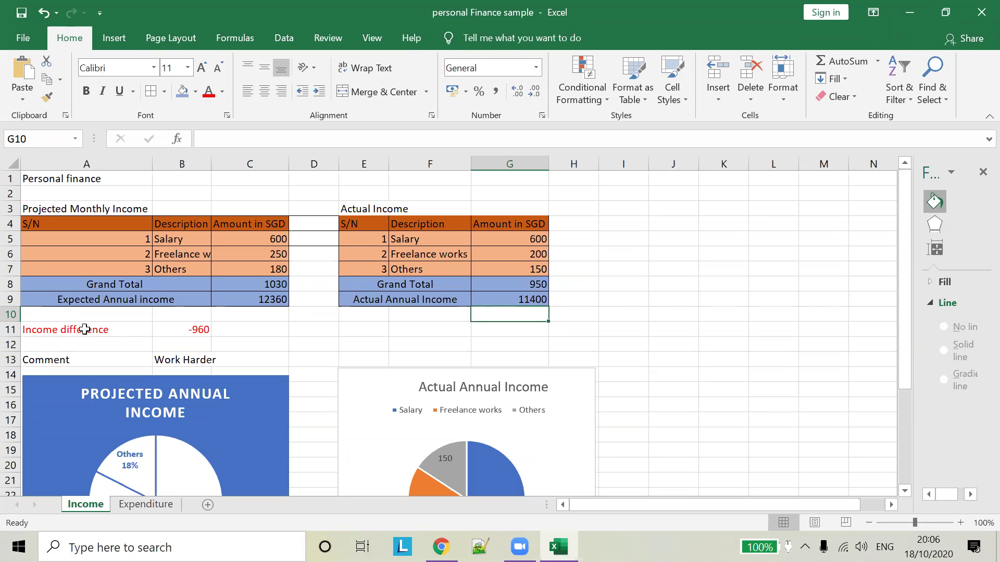
click(194, 330)
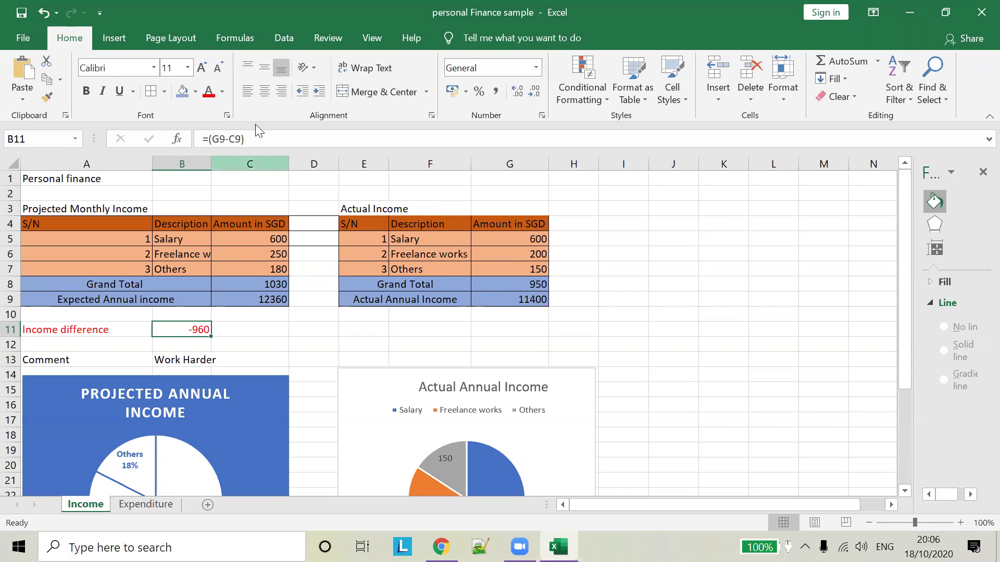
Step: Start rewriting the Income difference formula, trying a reference to the B5:C7 range
click(276, 134)
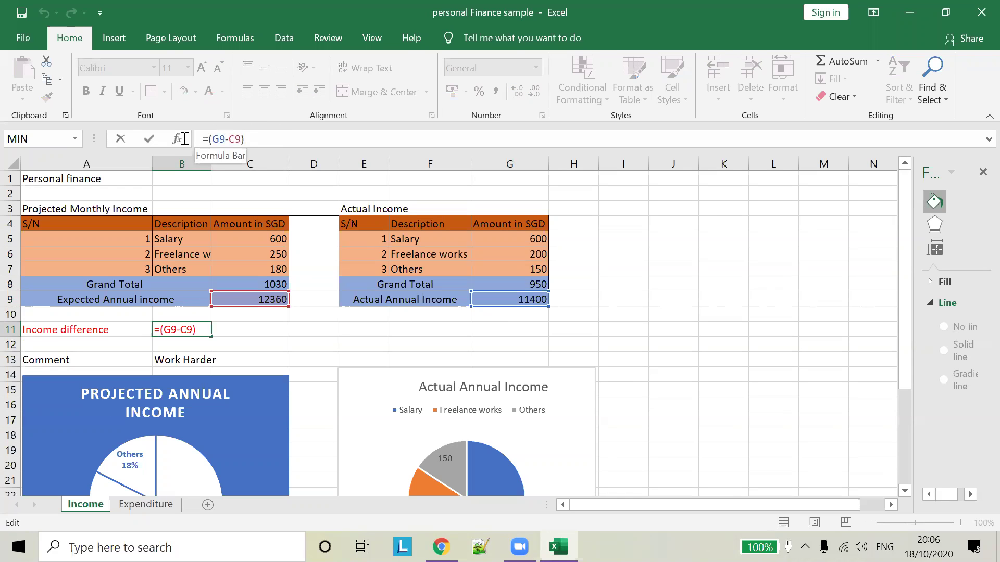
drag(185, 139, 247, 139)
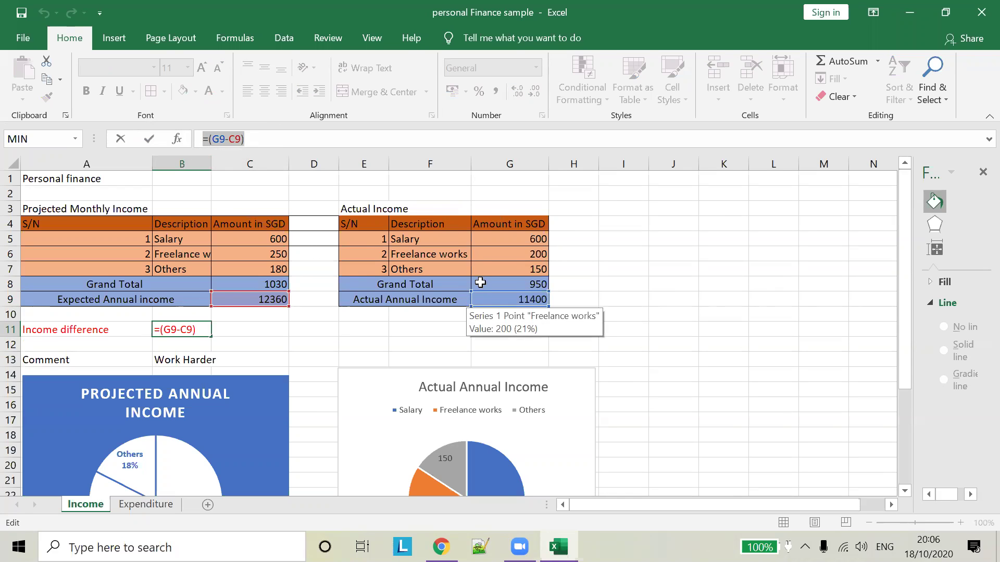
click(461, 344)
scroll(301, 335, down, 2)
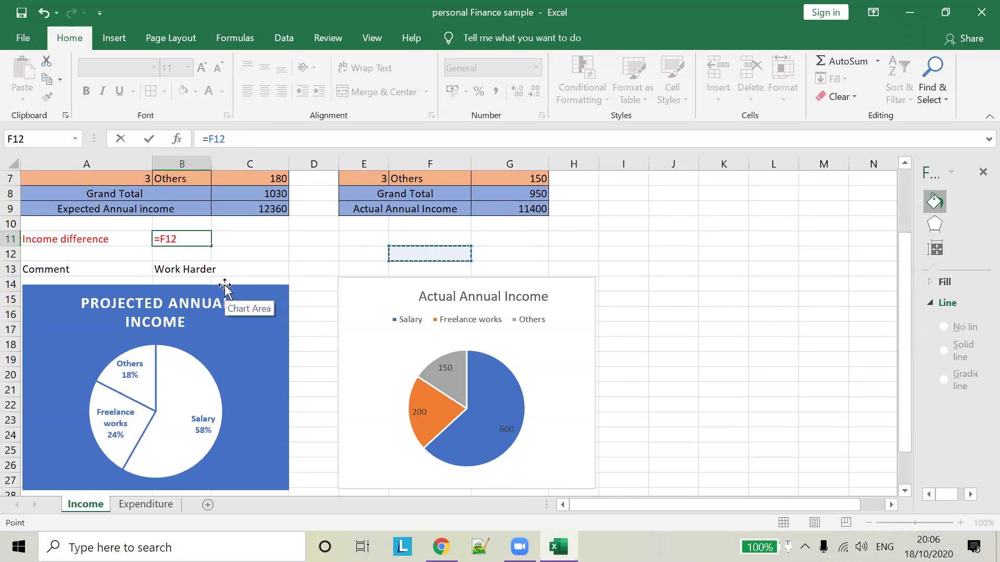
scroll(219, 253, up, 2)
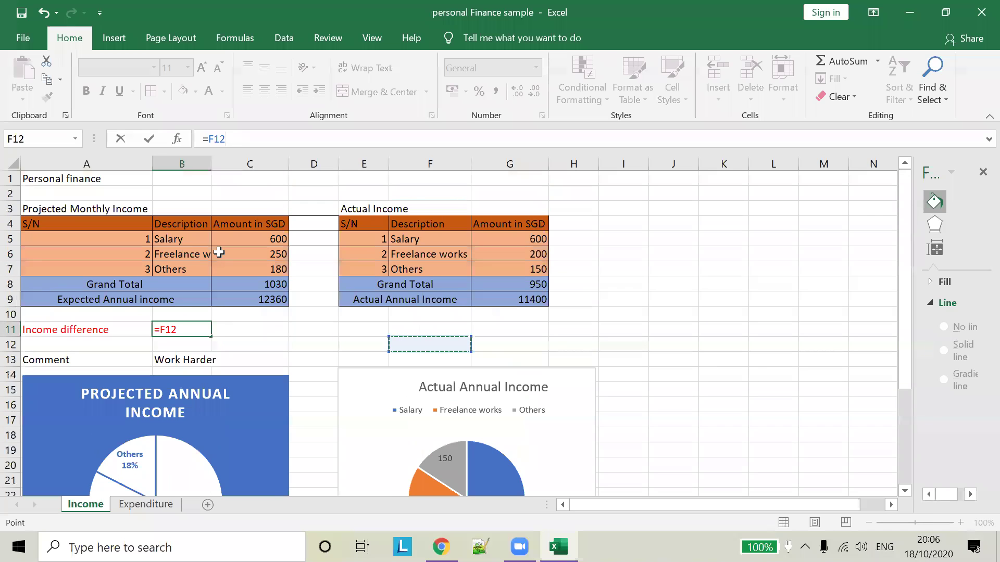
drag(186, 239, 246, 270)
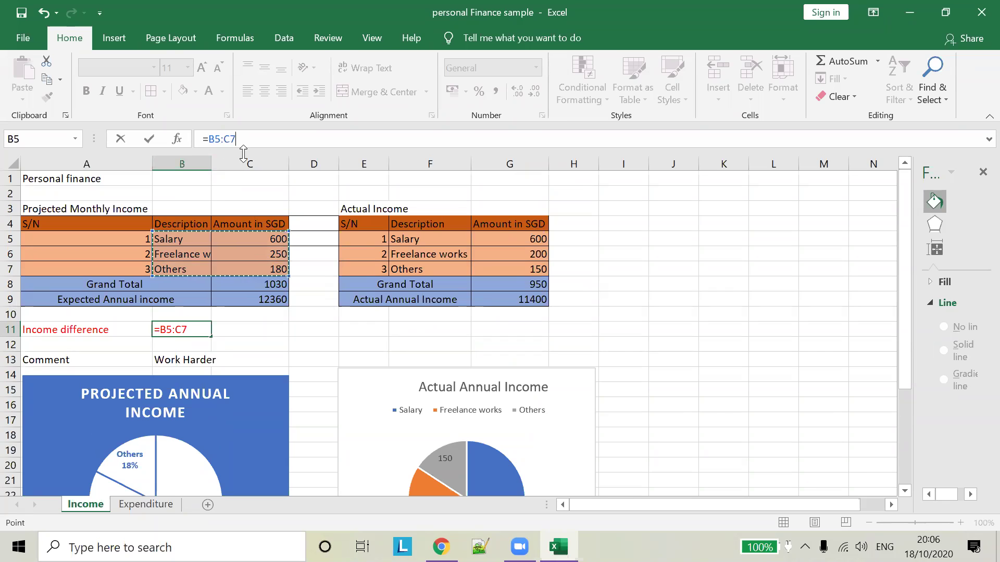
Step: Try D8 and D17 as the difference formula's reference, undoing and redoing between them
click(123, 40)
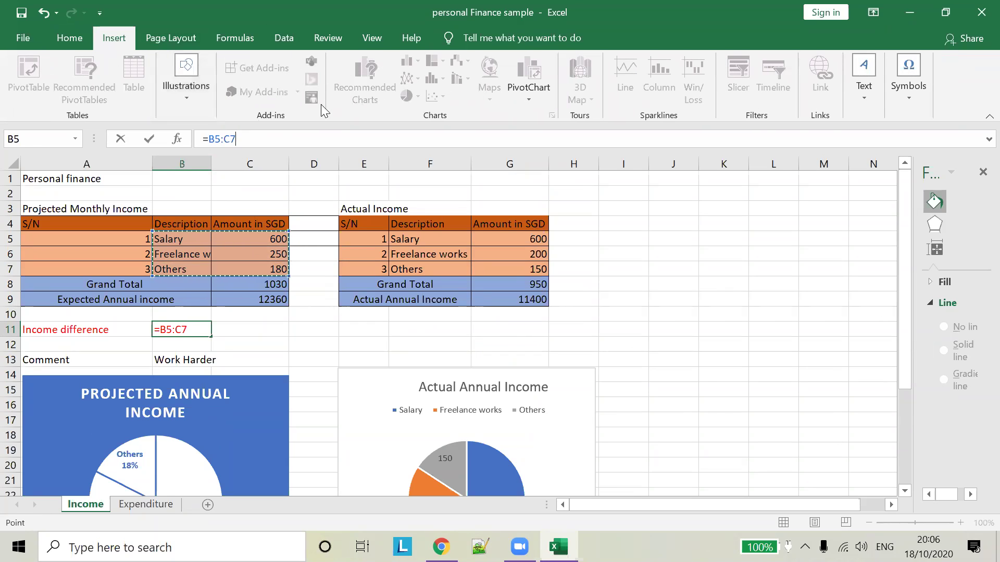
click(329, 284)
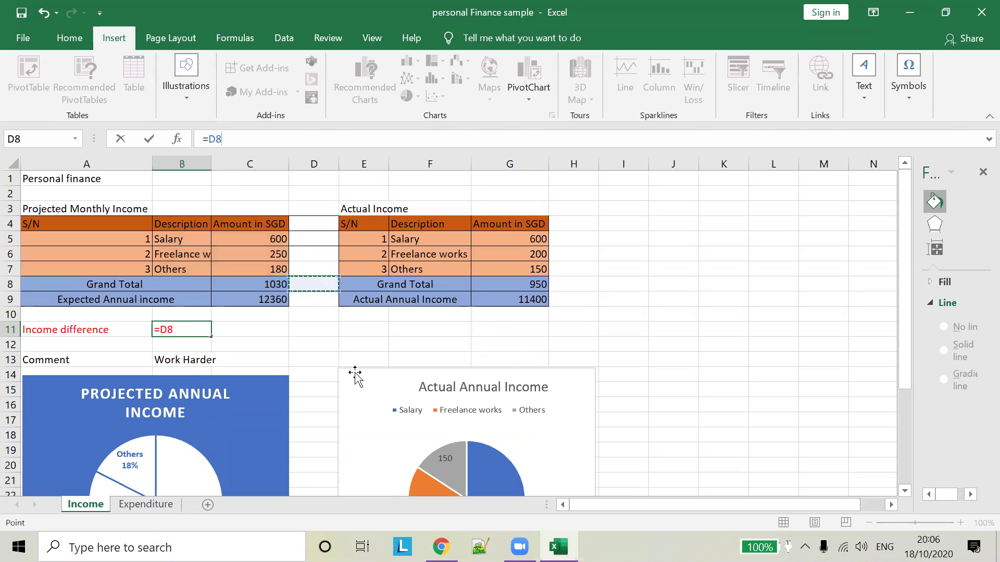
scroll(365, 375, down, 2)
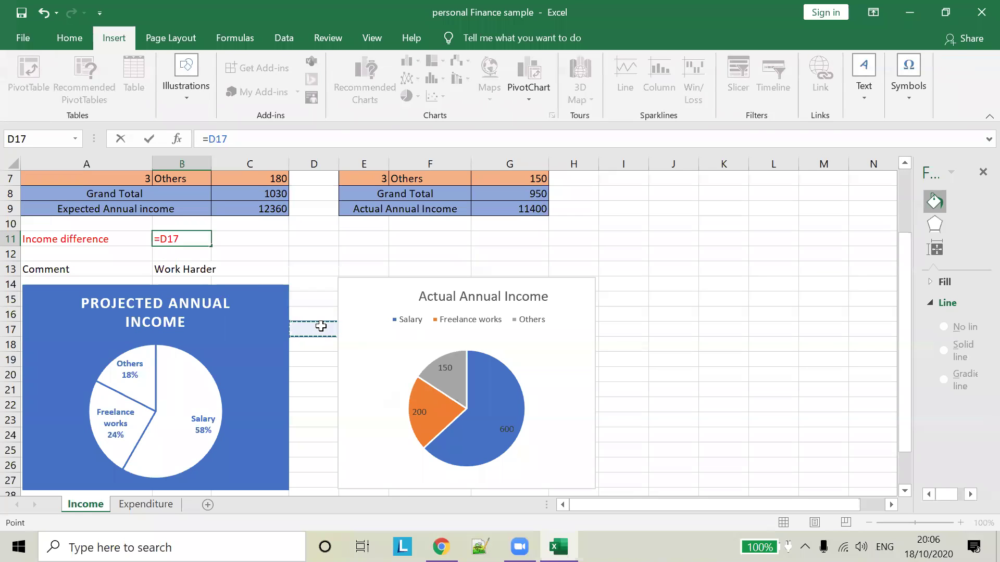
key(ctrl+z)
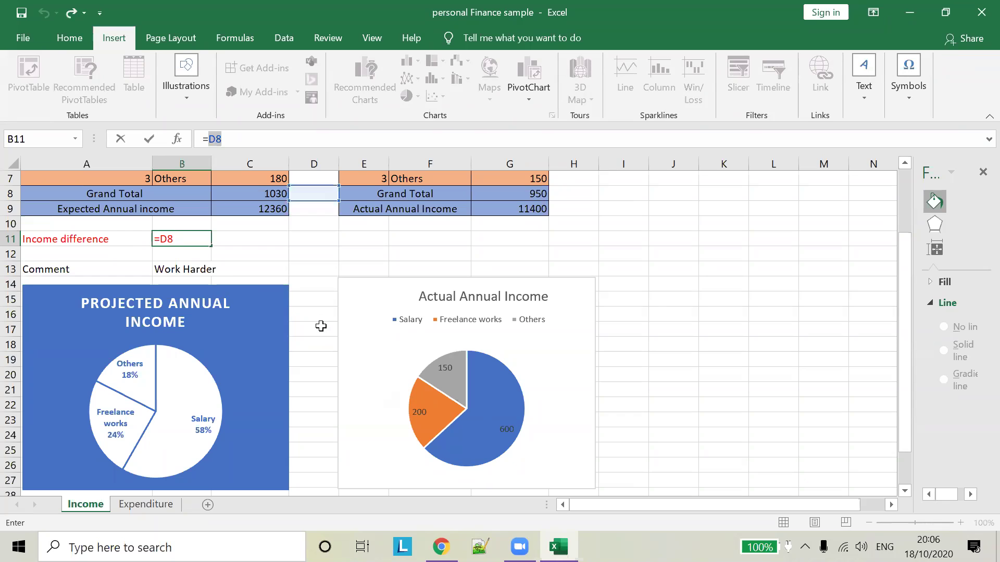
click(321, 326)
key(ctrl+z)
key(ctrl+y)
key(ctrl+z)
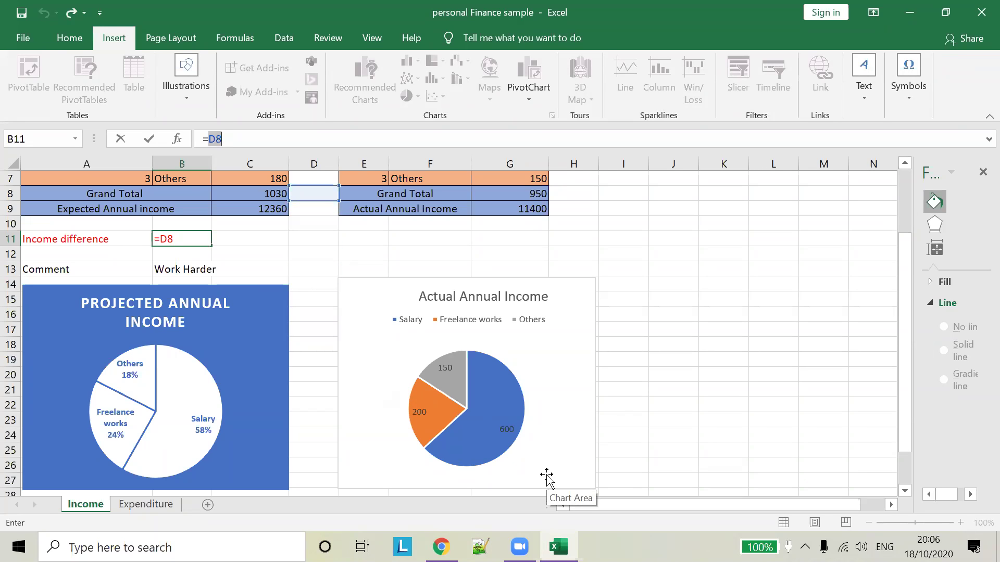
Step: Replace B11's formula with =G9-C9 so the income difference shows -960
click(781, 390)
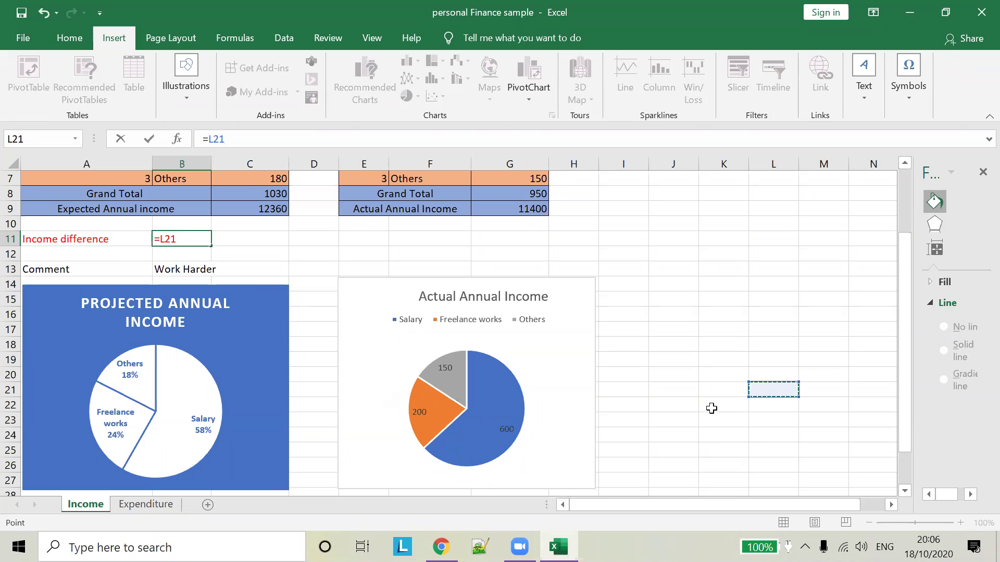
click(189, 243)
click(519, 212)
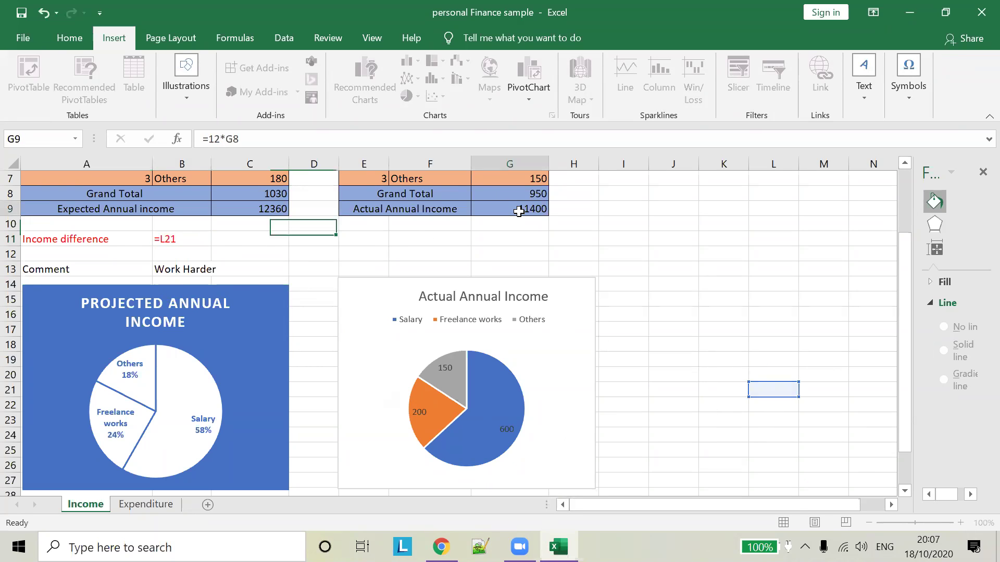
click(203, 241)
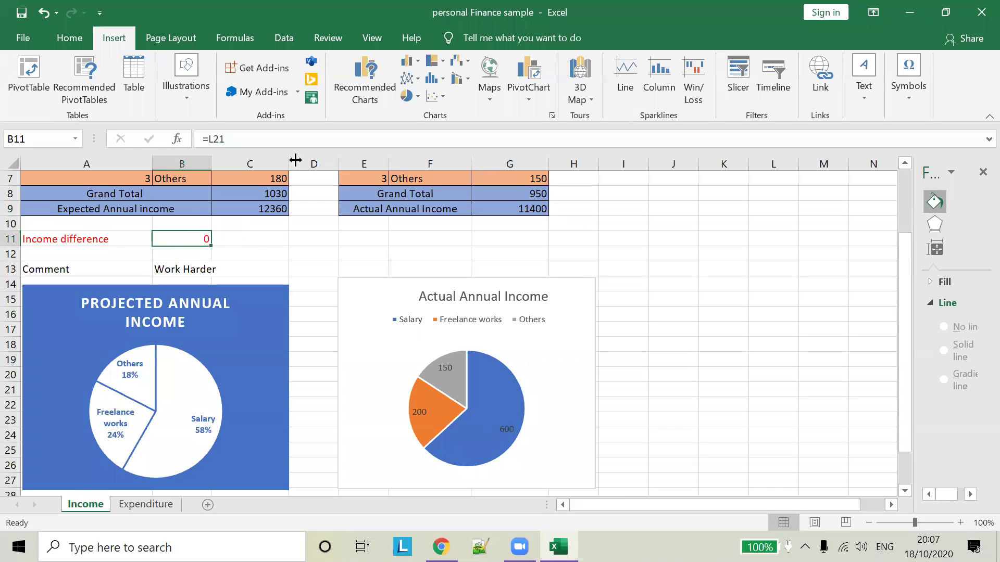
drag(243, 139, 208, 139)
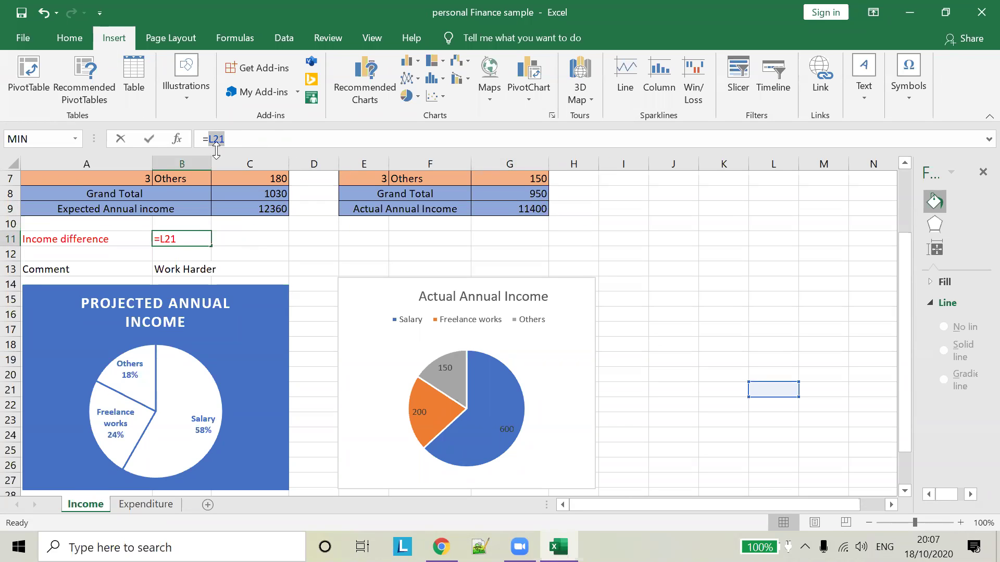
text(G9)
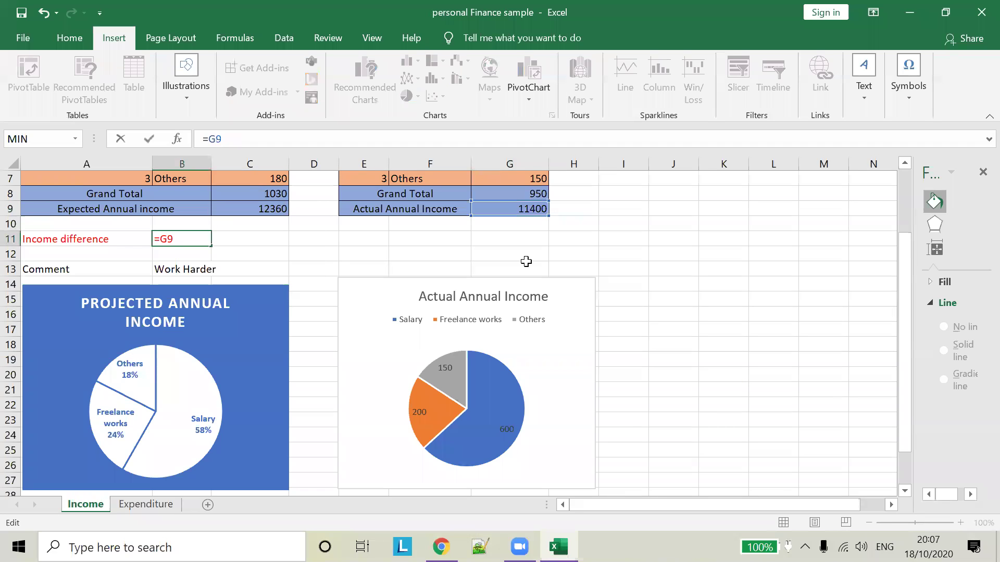
text(-C9)
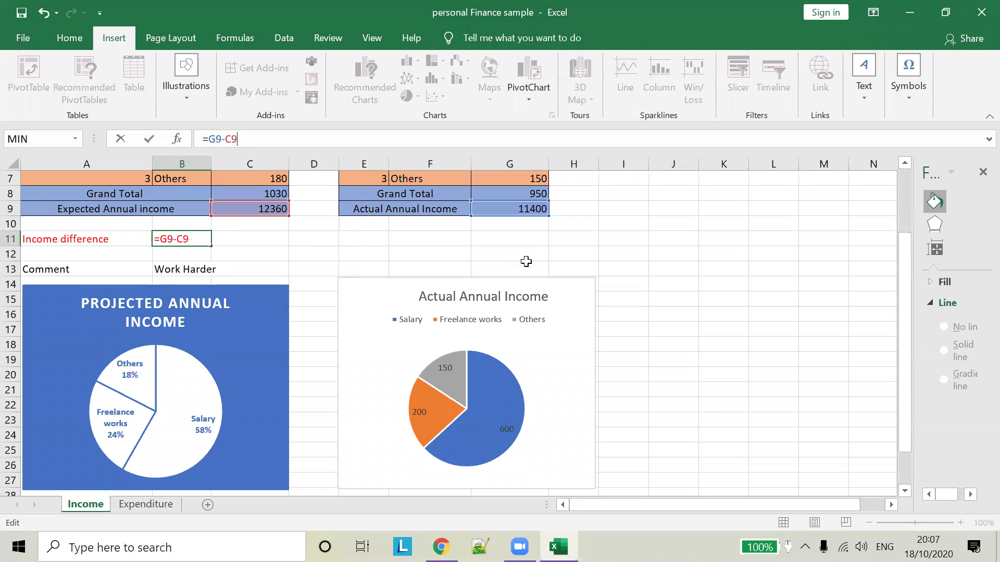
click(466, 243)
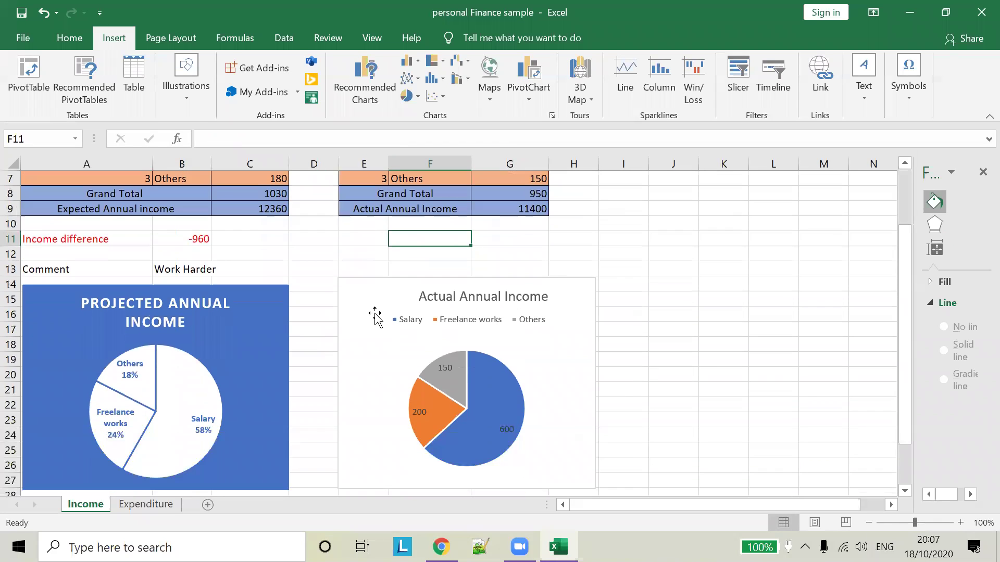
Step: Select the projected Salary, Freelance works and Others amounts in B5:C7 and show pie chart options
click(203, 373)
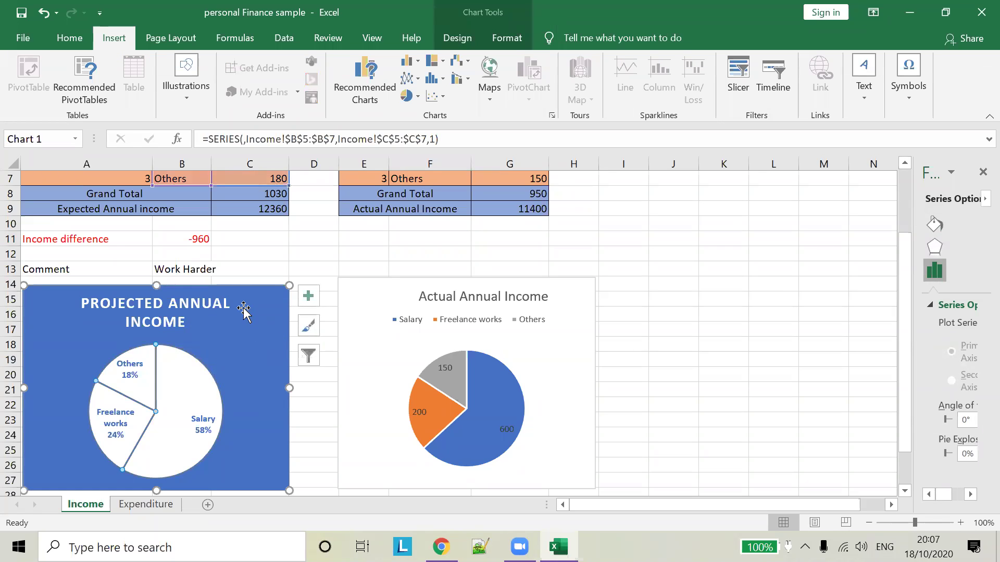
scroll(244, 310, up, 2)
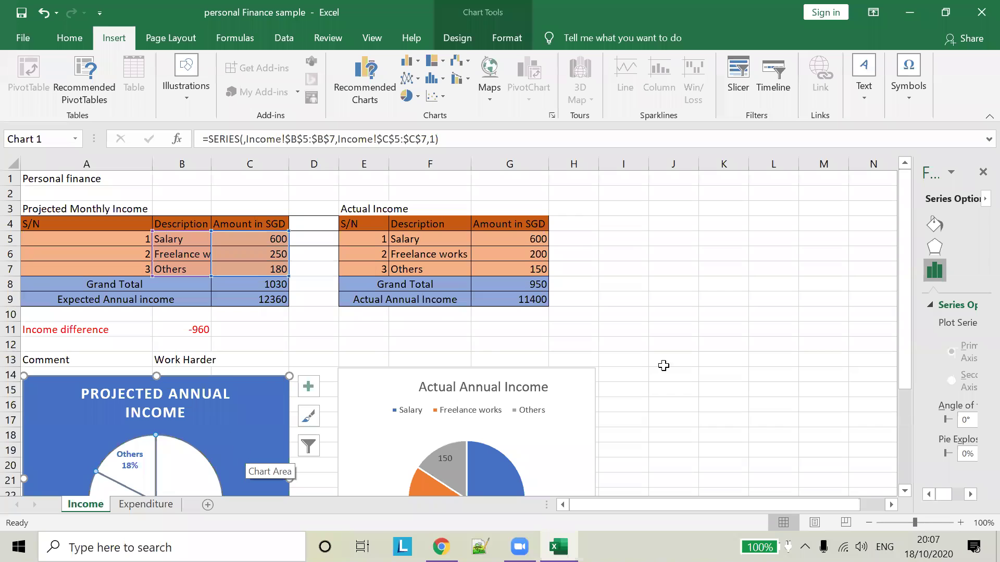
click(703, 359)
drag(191, 239, 266, 266)
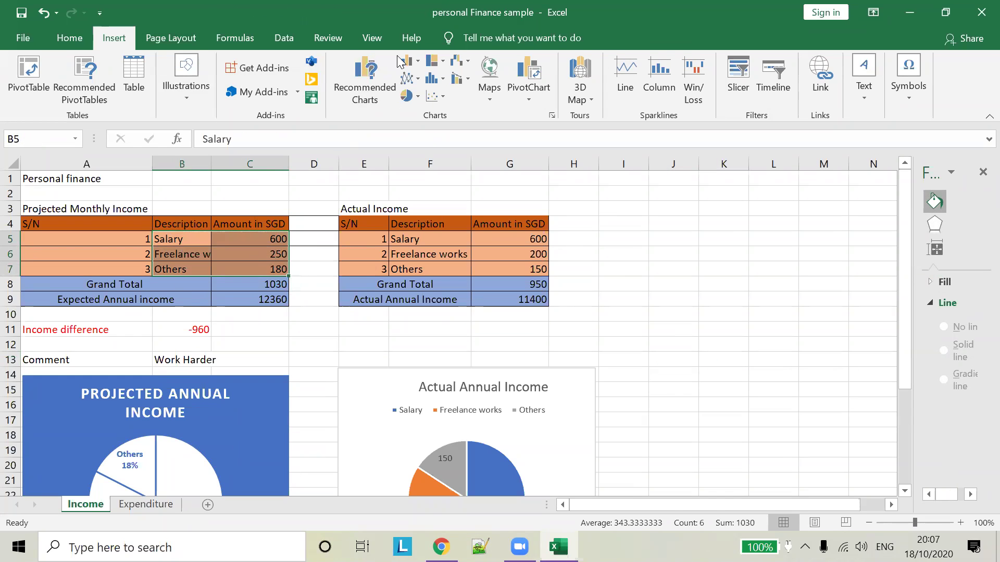
click(410, 100)
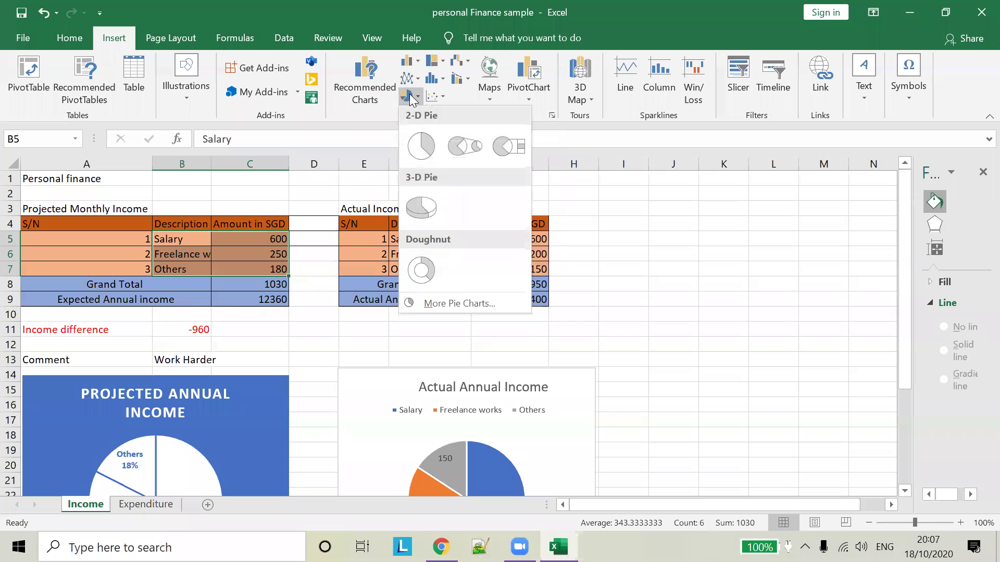
Step: Insert a 2-D pie chart and give it the light hatched chart style
click(424, 145)
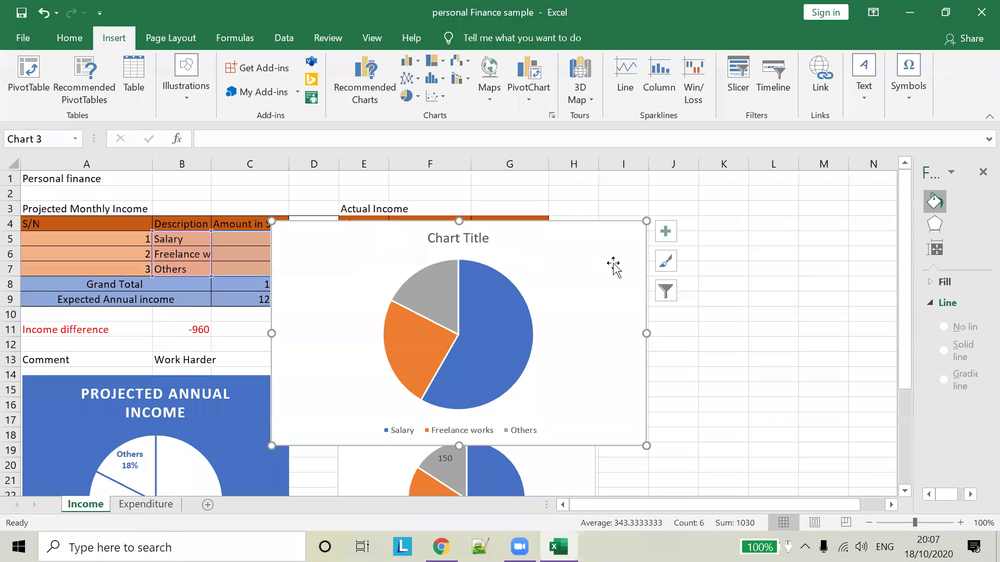
right_click(514, 237)
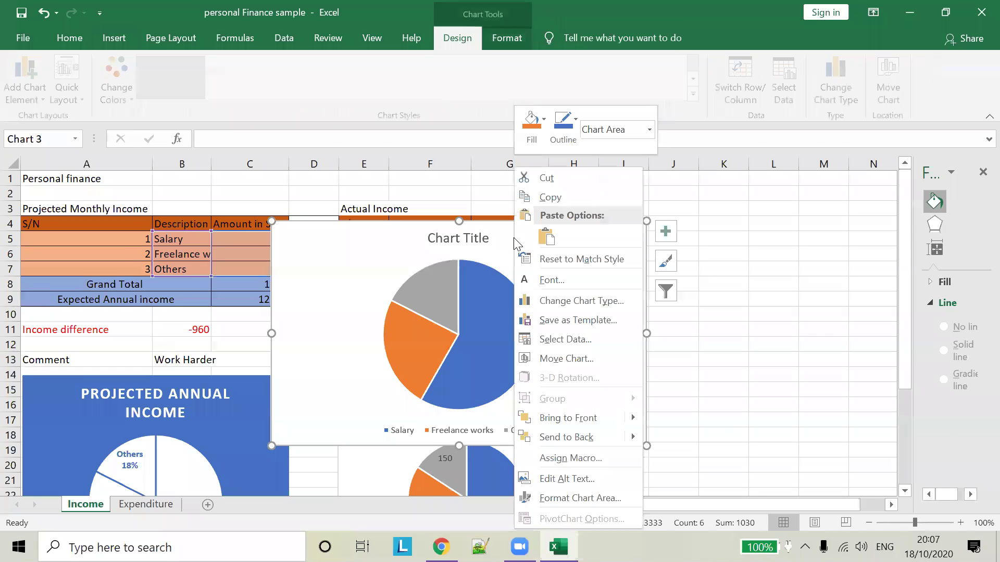
click(495, 264)
click(583, 83)
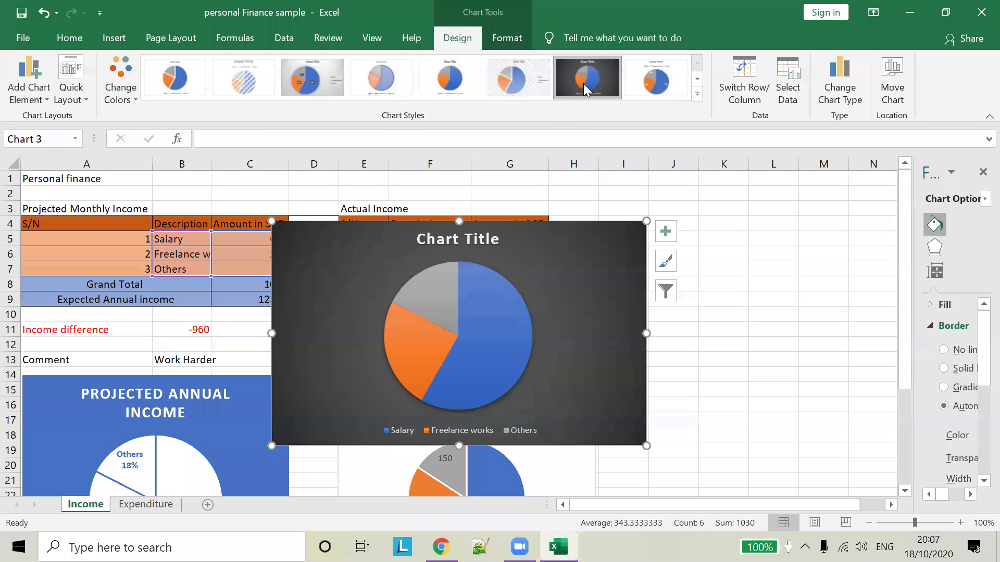
click(508, 84)
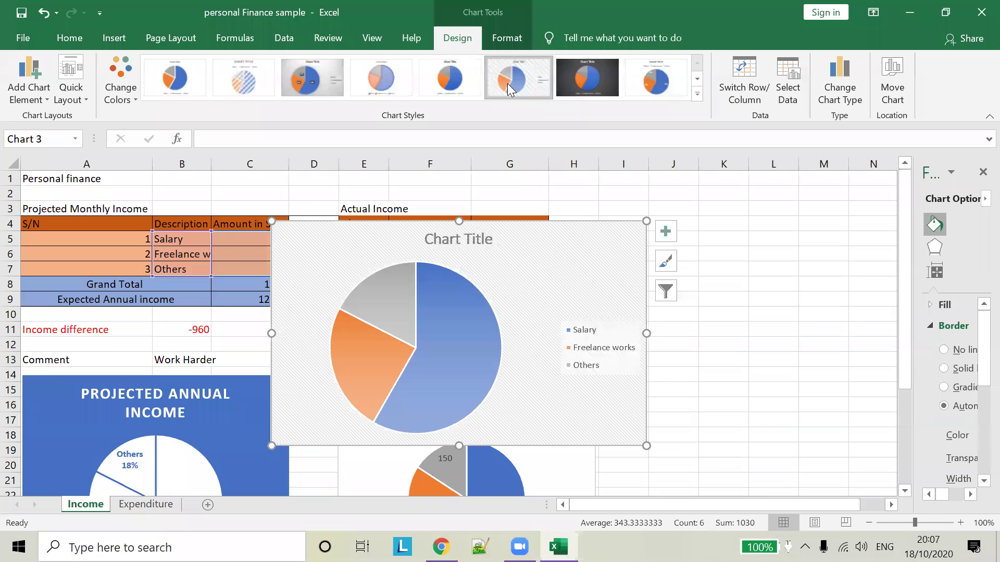
right_click(560, 278)
click(531, 265)
Step: Add data labels 600, 250 and 180 to the pie slices and check legend position choices
click(659, 238)
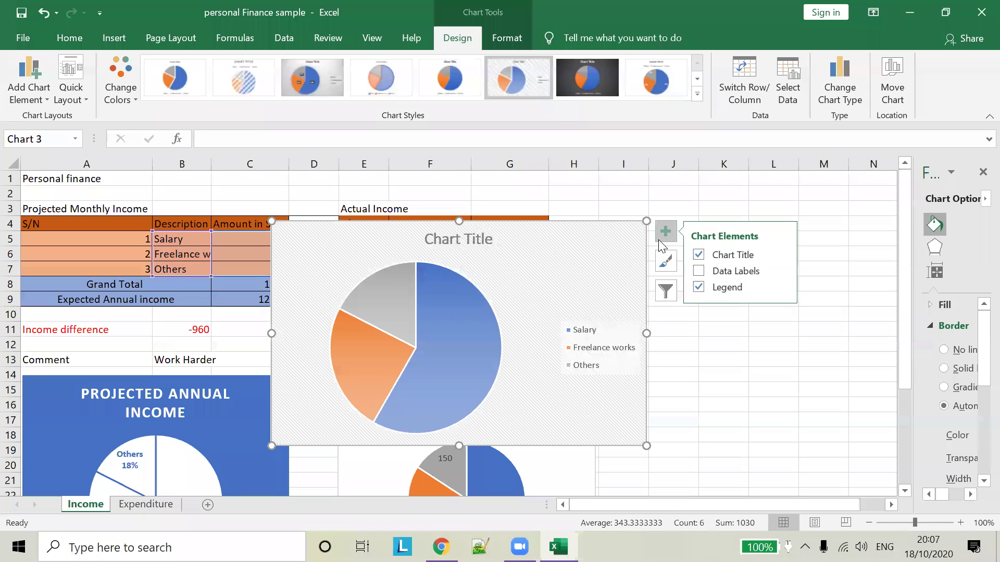
click(695, 270)
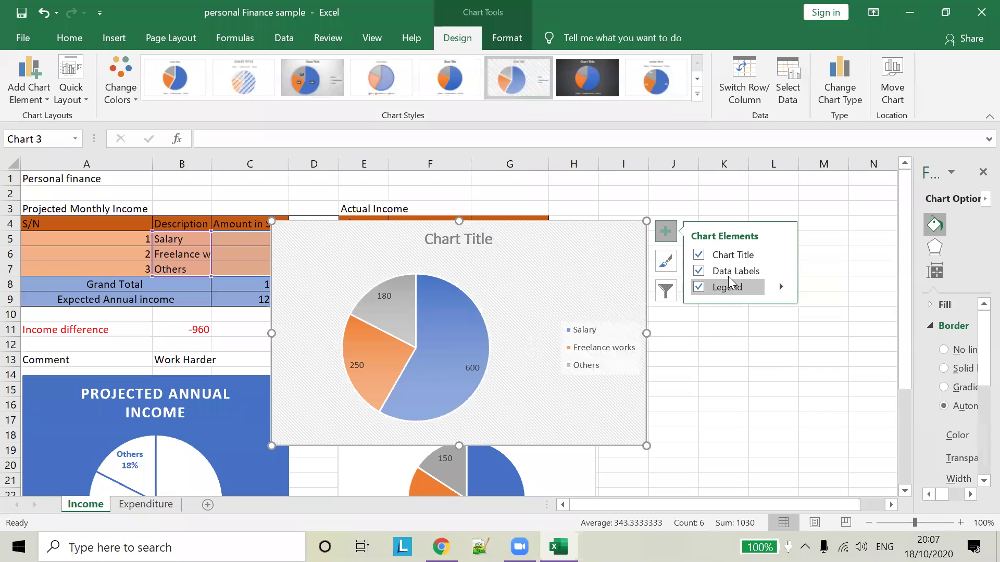
click(778, 289)
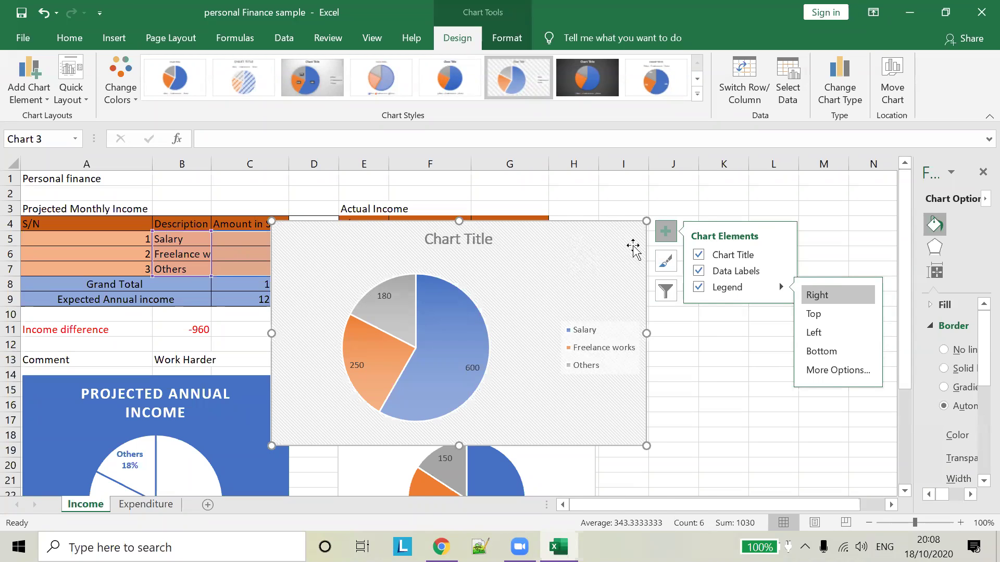
right_click(577, 274)
Step: Cut the new pie chart and briefly select the actual income range F5:G7
click(630, 178)
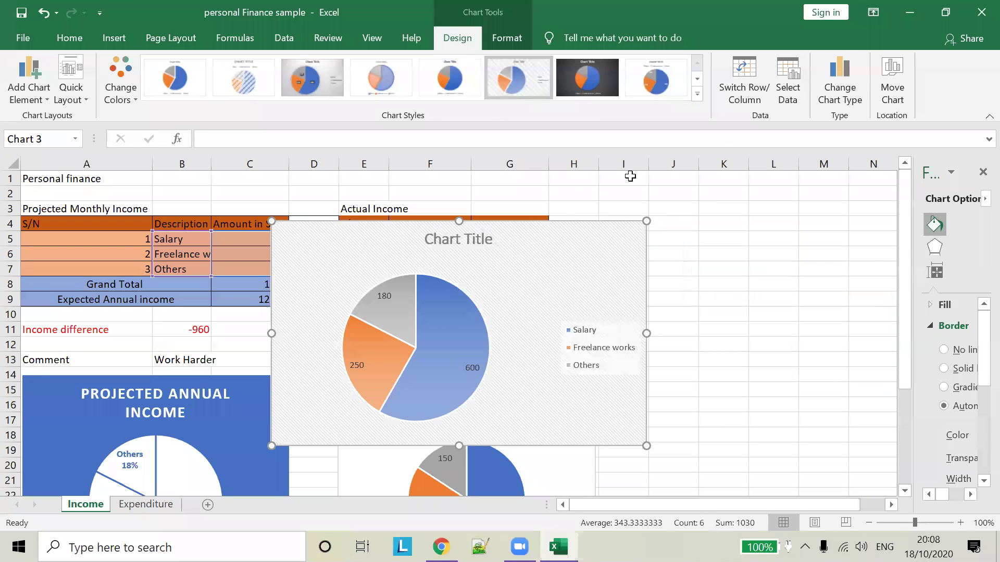
scroll(551, 335, down, 2)
scroll(569, 319, up, 2)
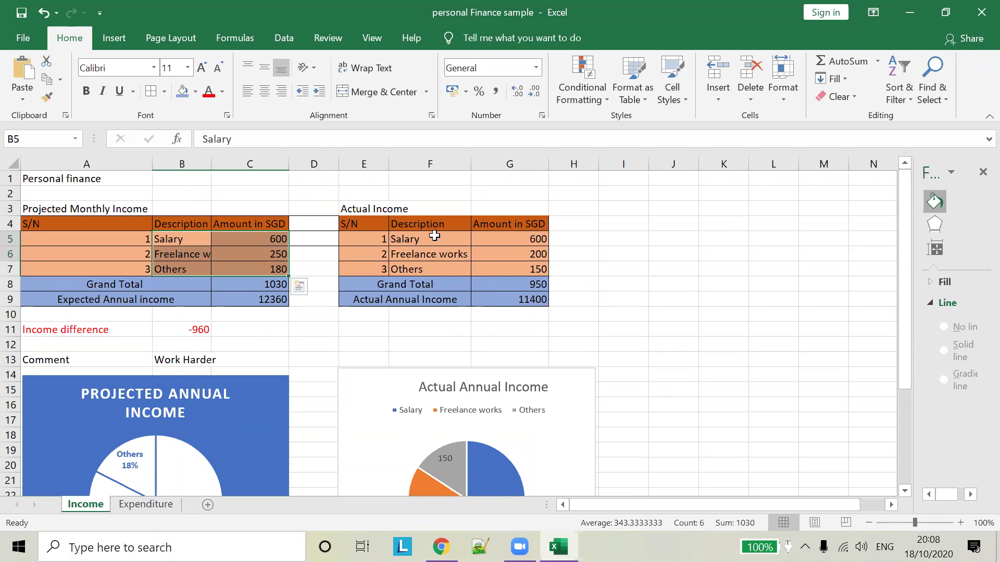
drag(434, 236, 514, 271)
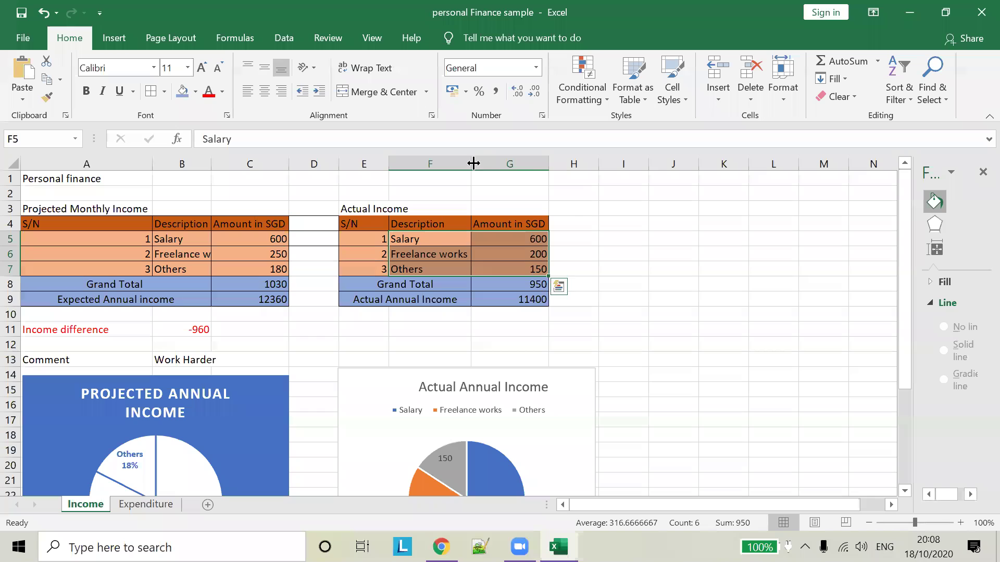
click(116, 38)
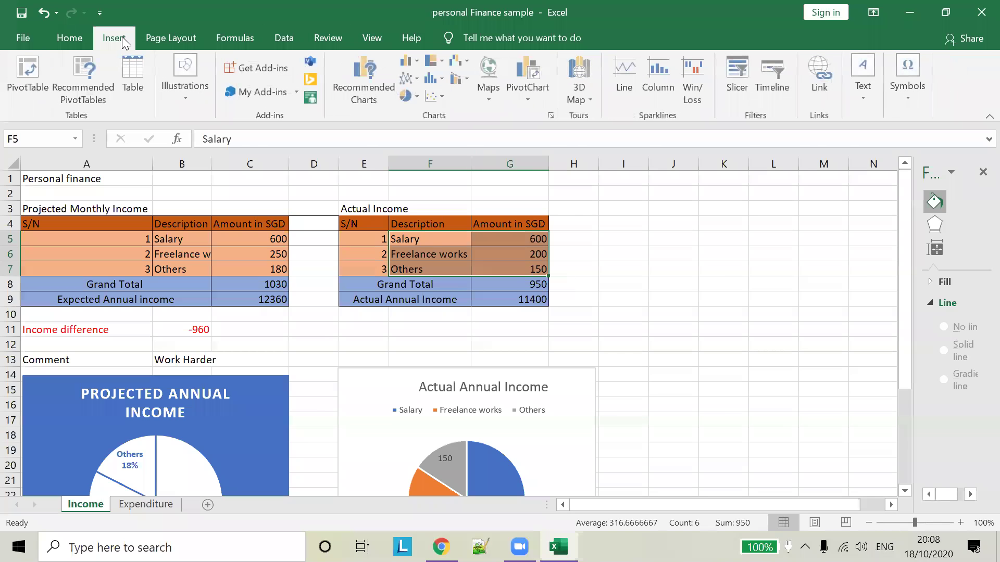
click(760, 280)
Step: Switch to the Expenditure sheet with its budget and actual tables
scroll(438, 398, down, 1)
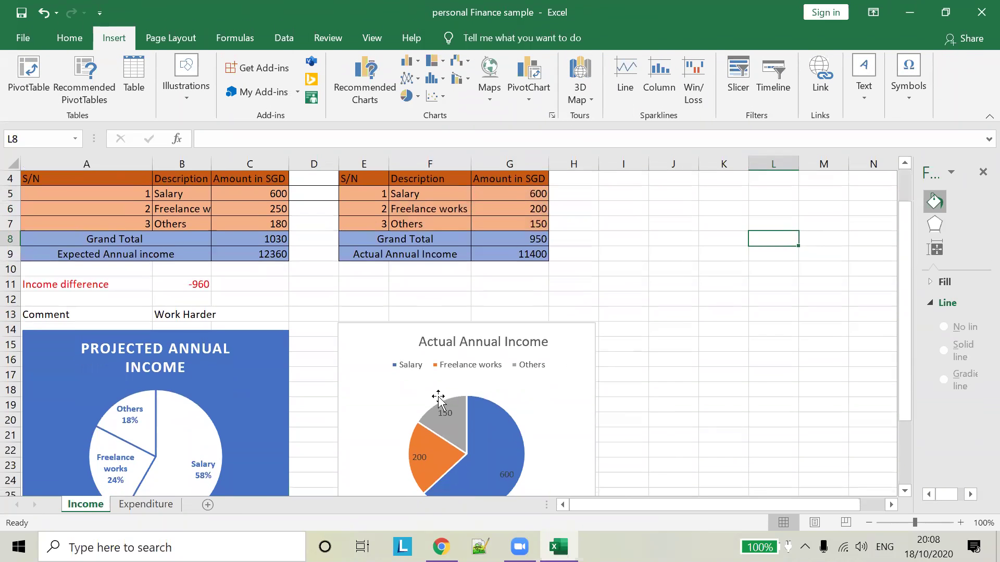
scroll(438, 398, down, 2)
click(138, 505)
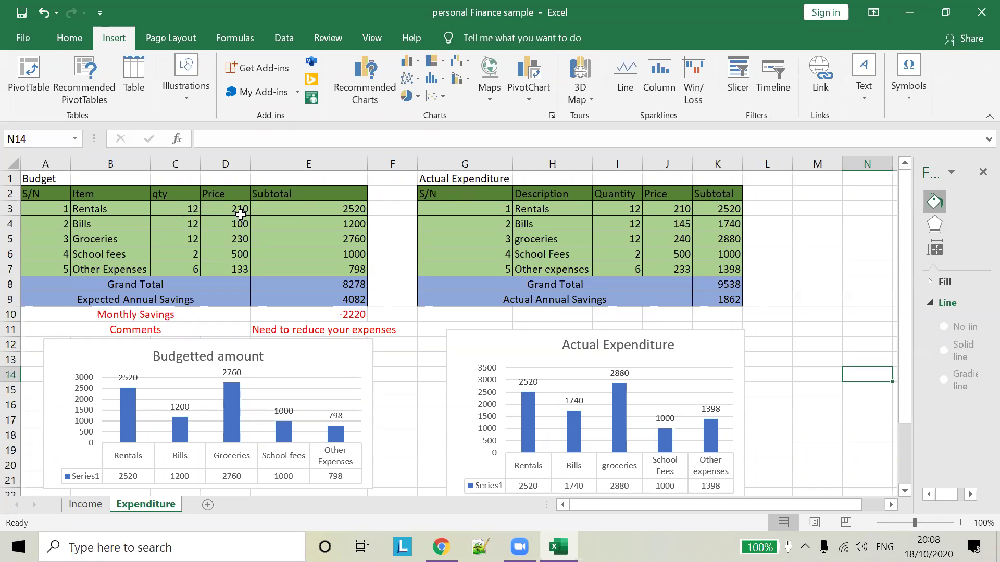
Step: Check the E3 Rentals subtotal, K8 Grand Total and K9 savings formulas, then return to Income
click(308, 210)
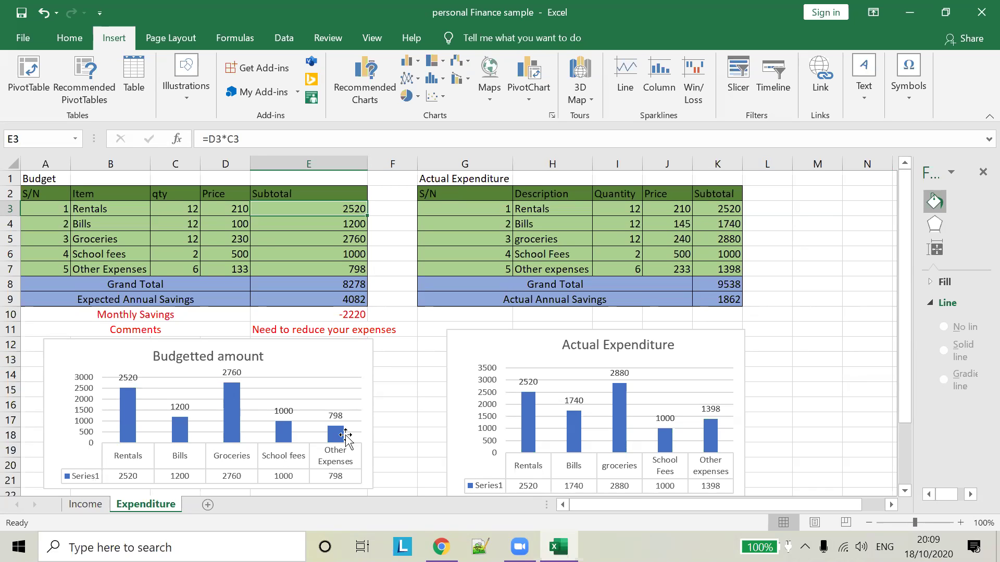
click(729, 286)
click(732, 300)
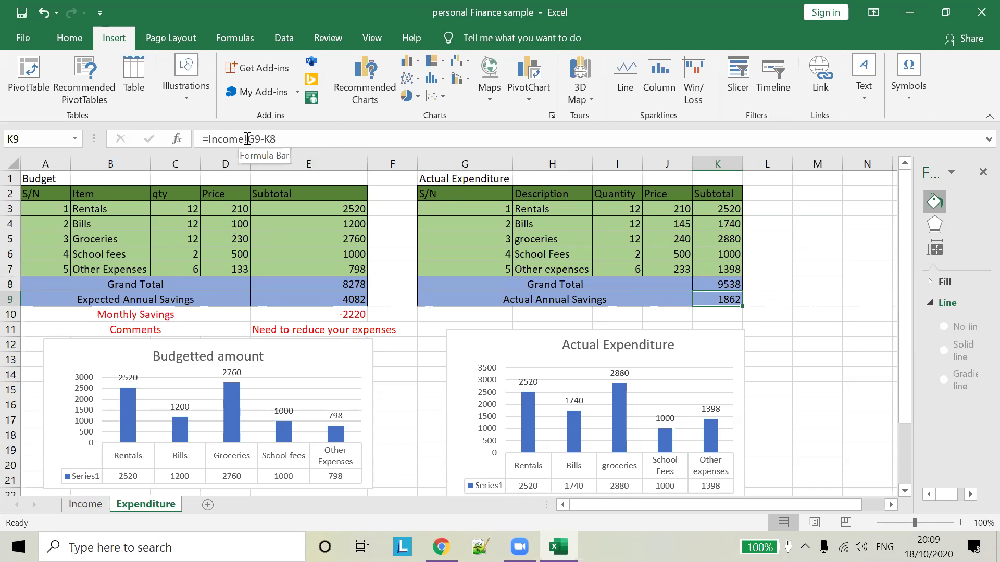
click(86, 504)
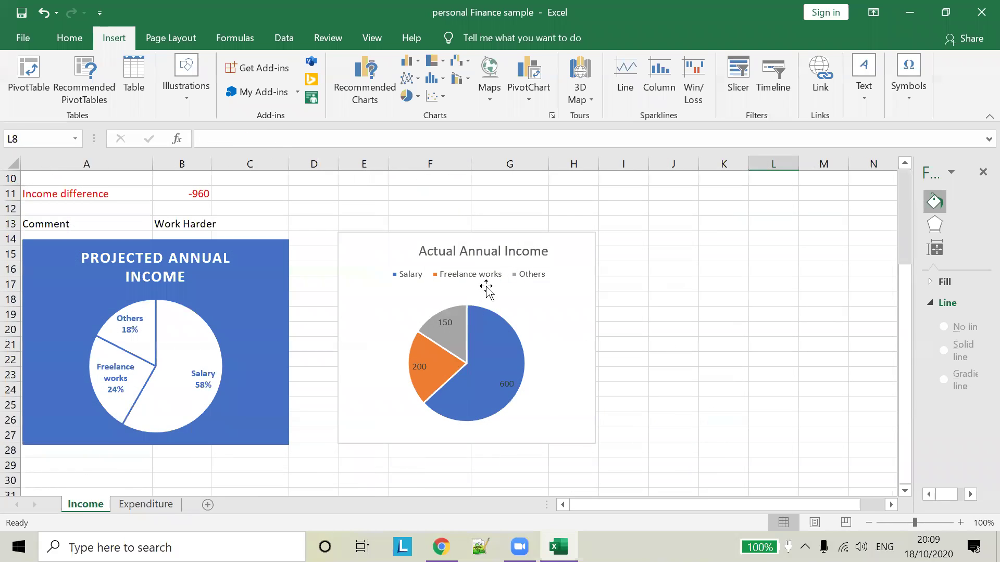
scroll(486, 286, up, 3)
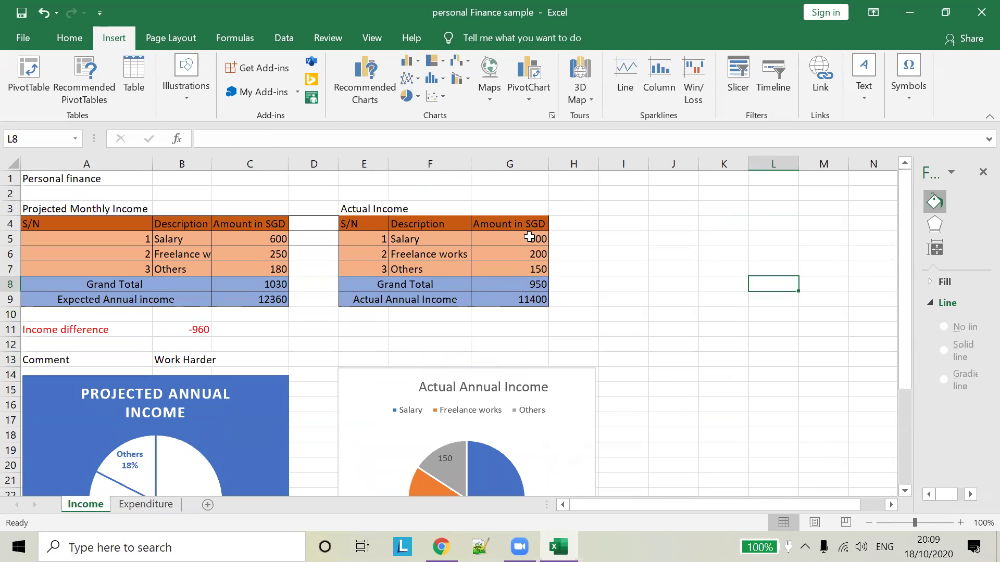
Step: On Expenditure, review the E9, K9 and E10 savings formulas and E11's IF comment, unchanged
click(145, 504)
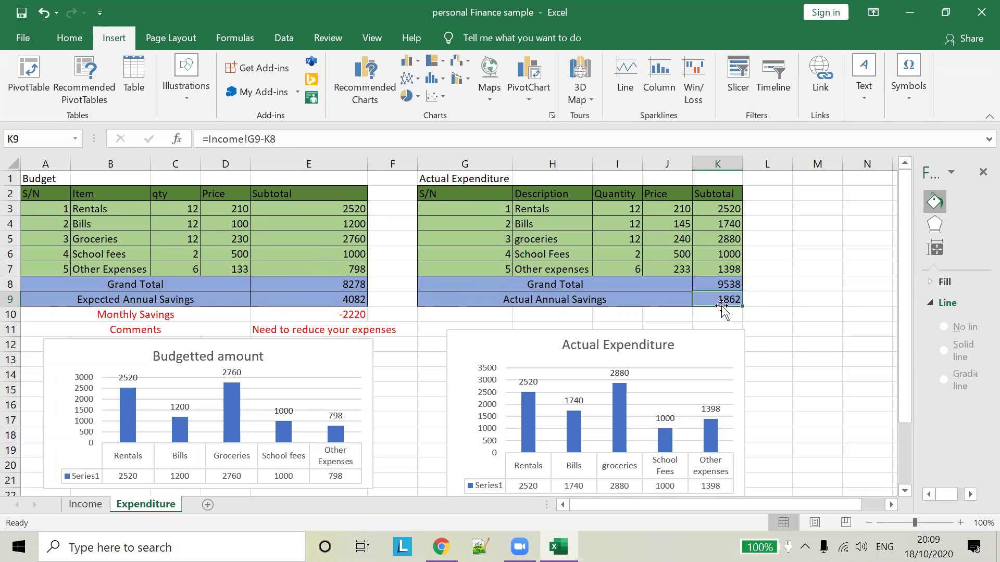
click(351, 301)
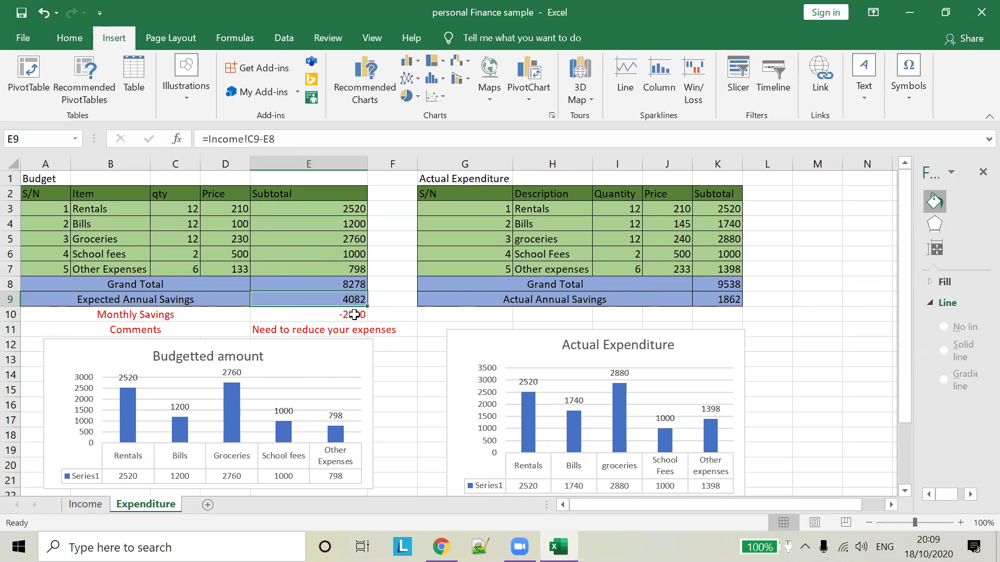
click(727, 298)
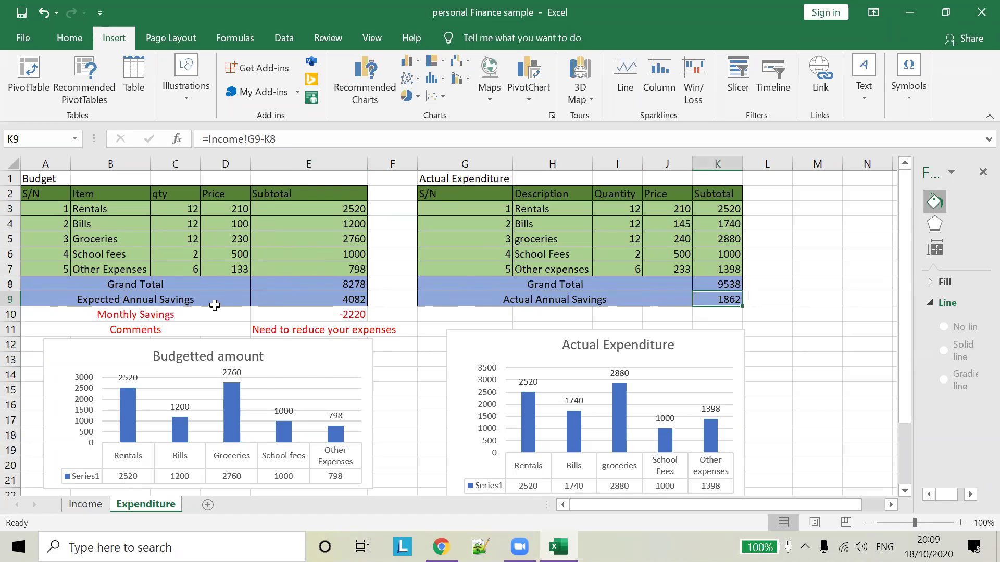
click(356, 316)
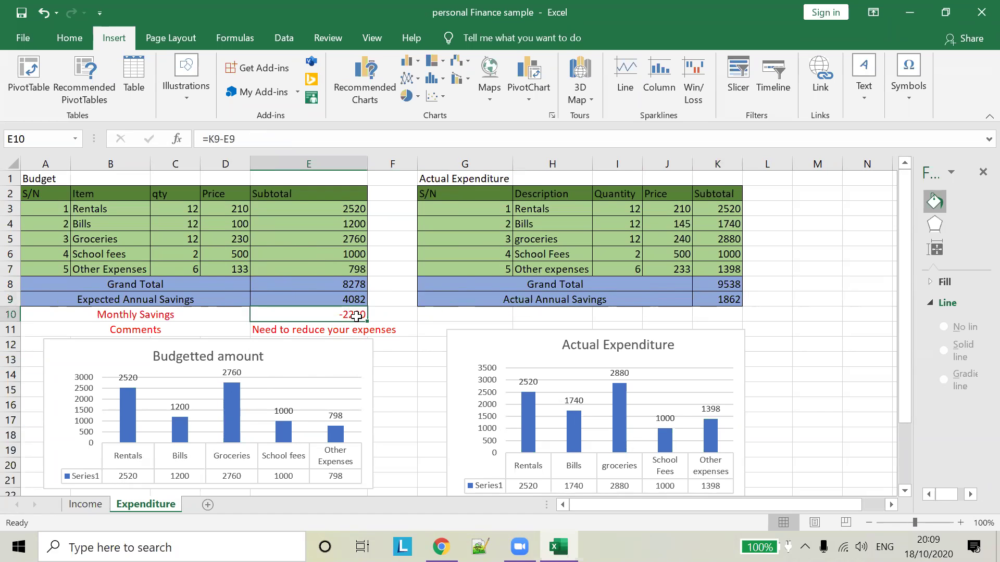
click(188, 333)
click(323, 341)
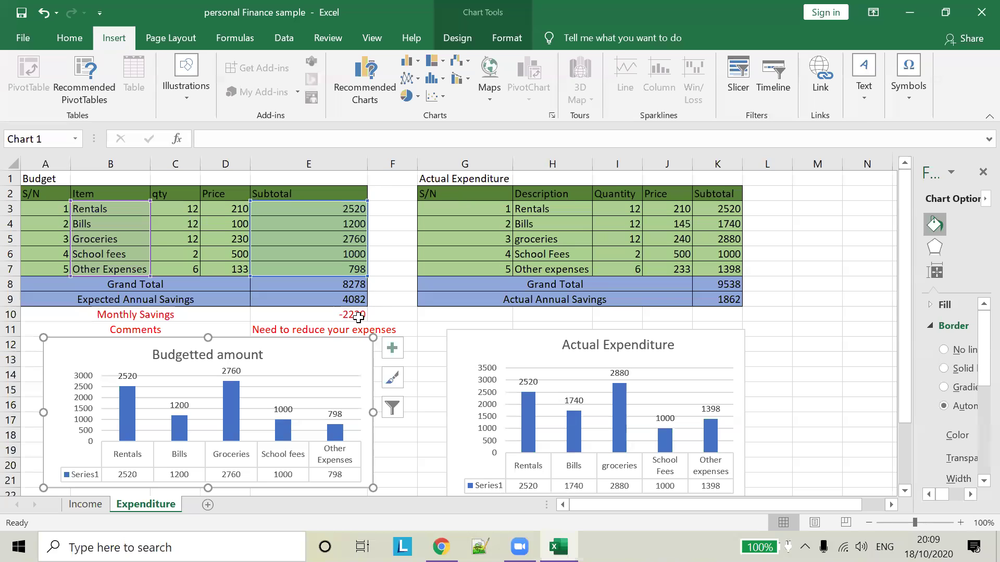
click(307, 330)
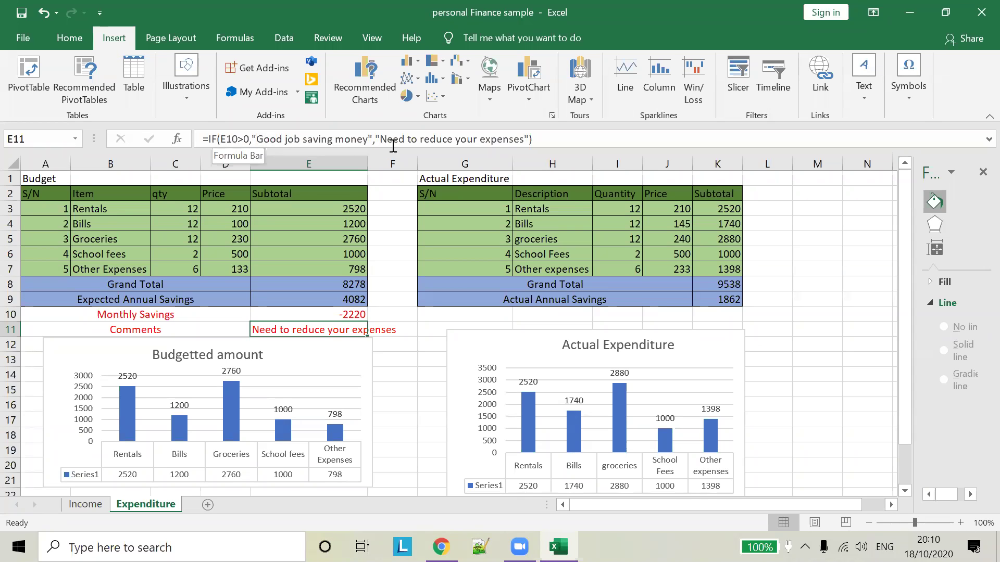
click(329, 139)
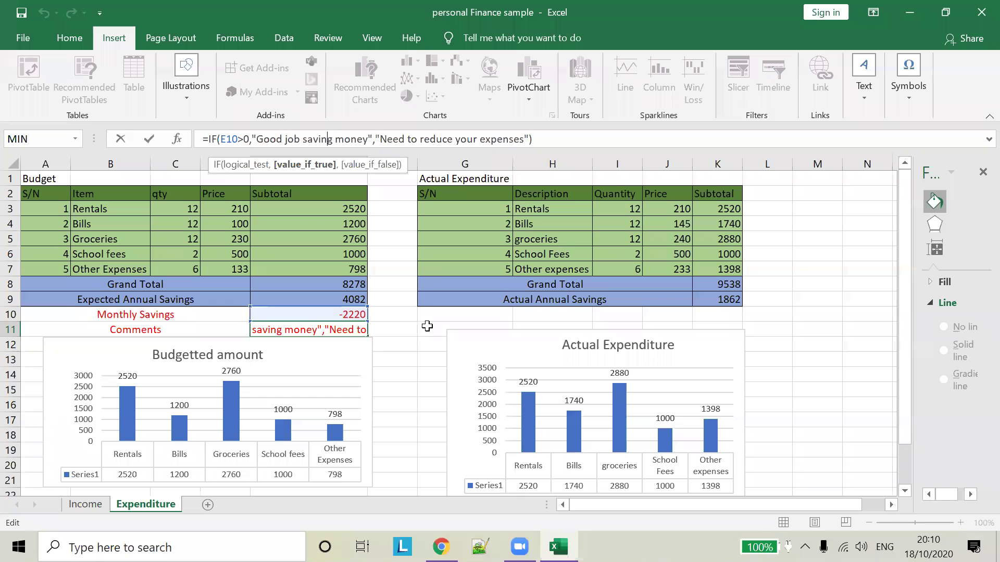
click(430, 374)
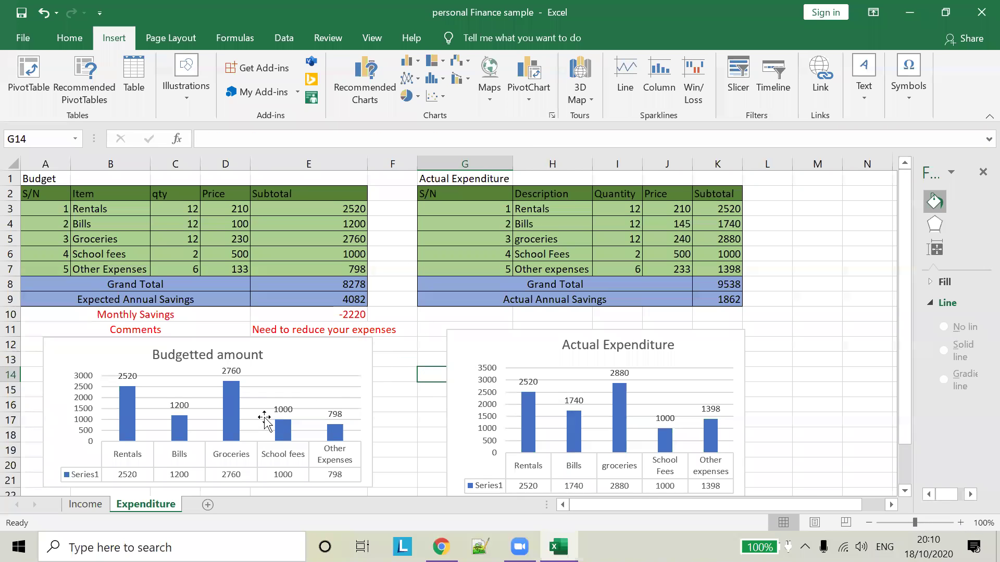
right_click(248, 380)
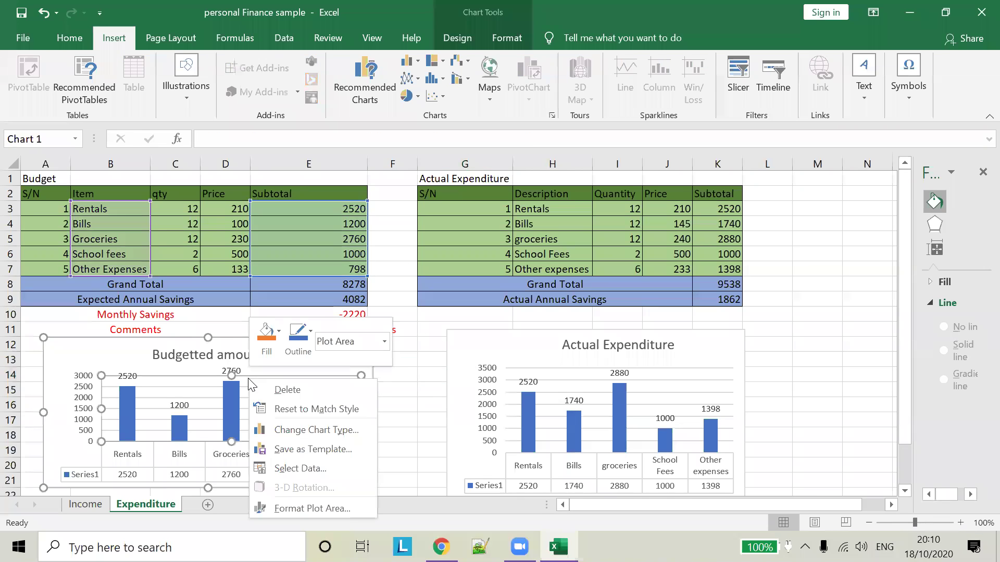
click(311, 469)
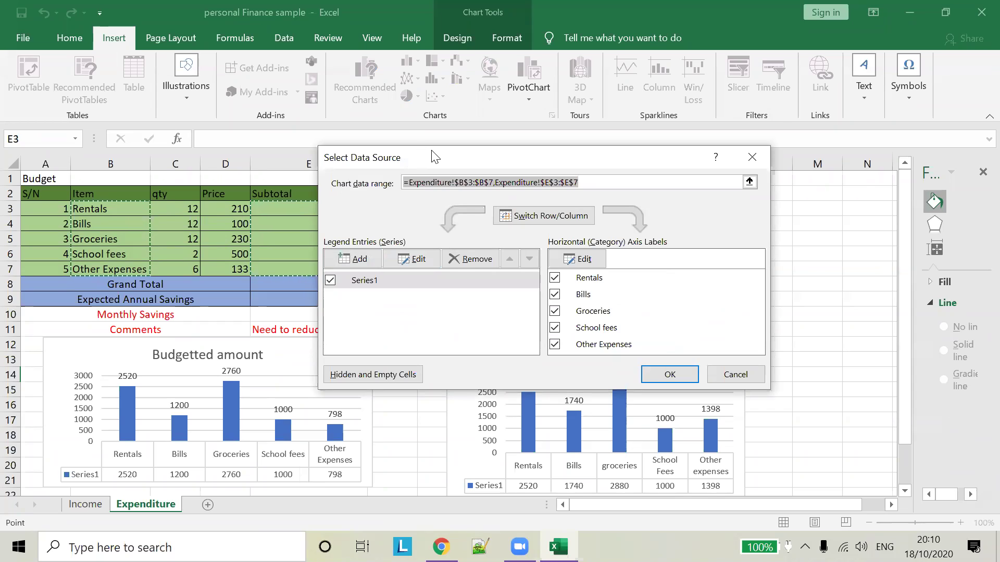
drag(435, 156, 552, 180)
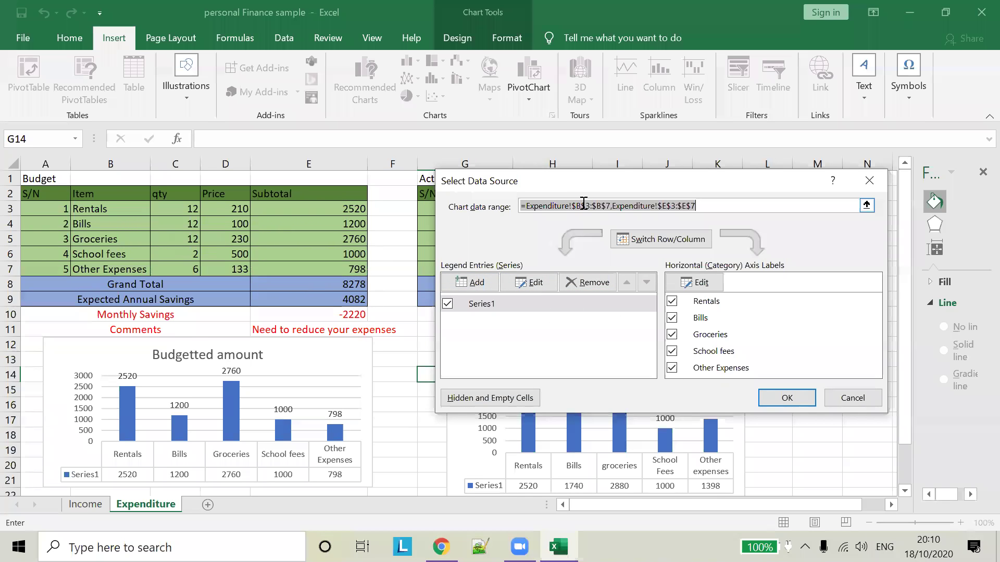
click(554, 206)
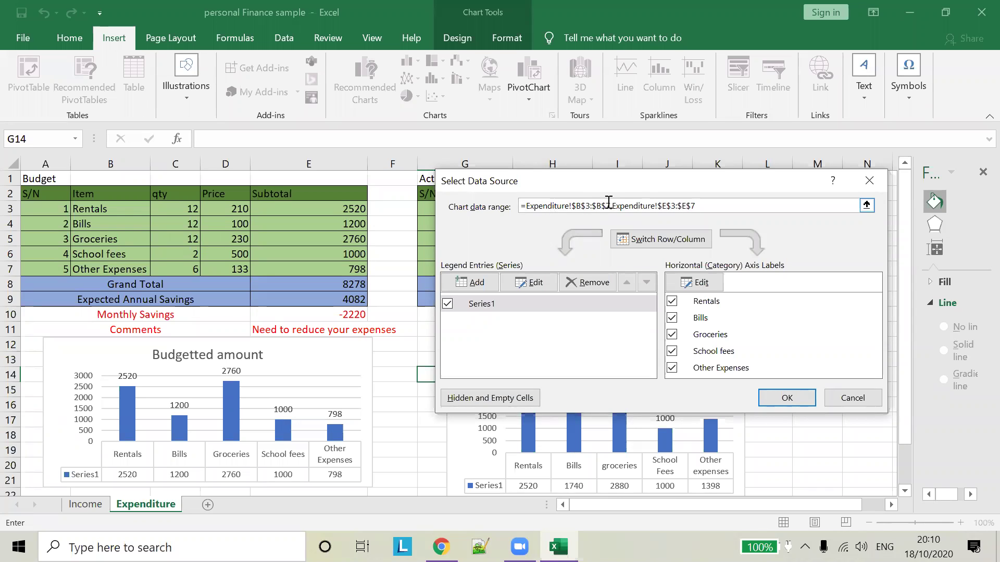
drag(613, 206, 508, 200)
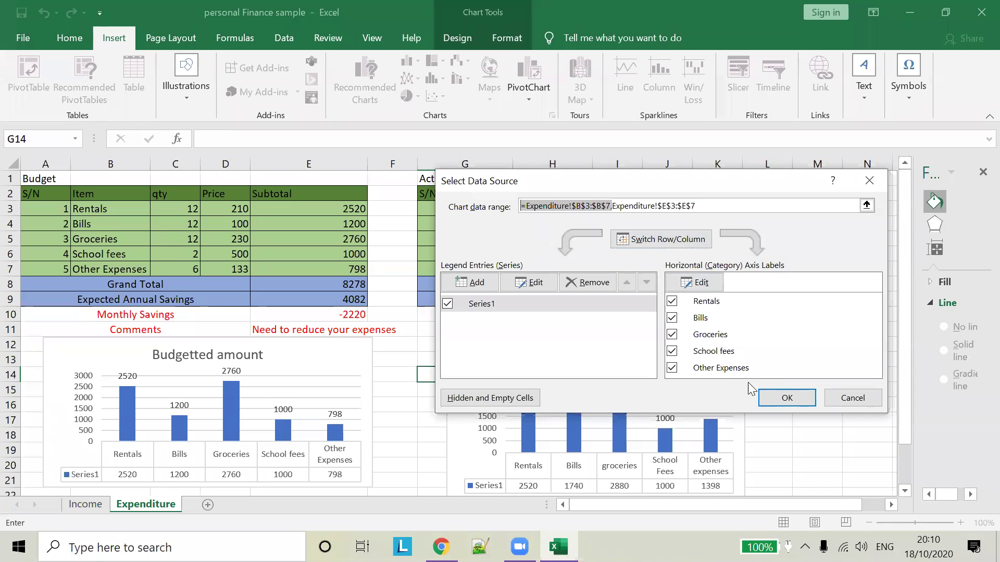
click(791, 398)
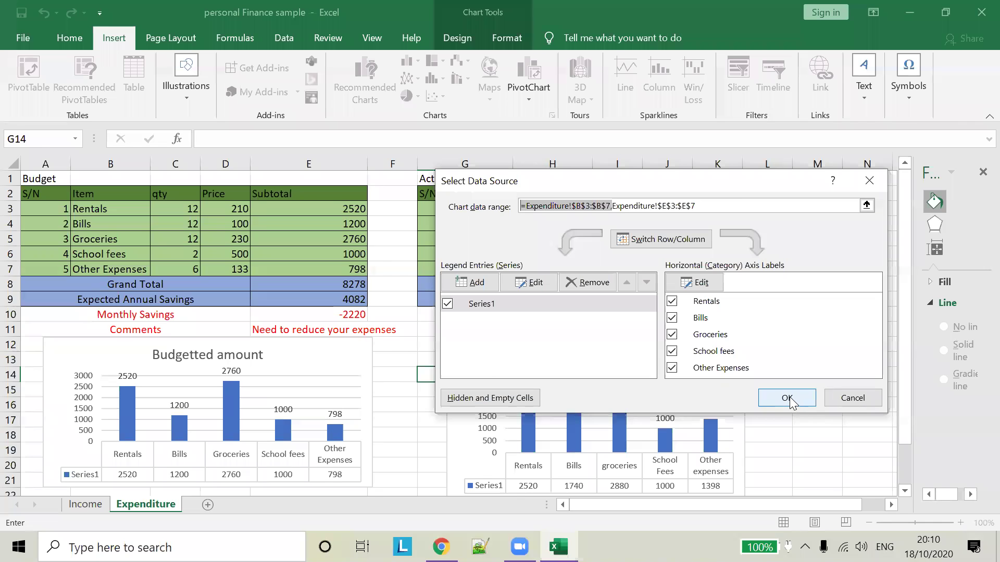